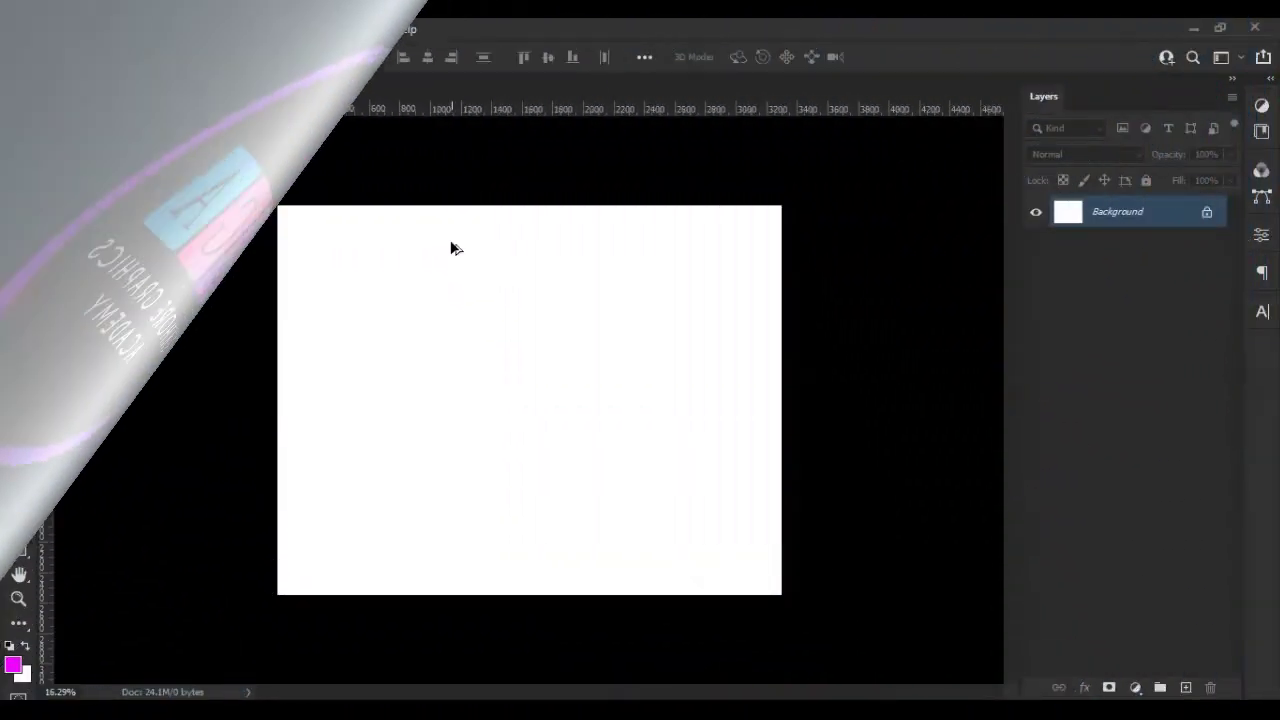
Check the canvas size is 3300 × 2550 px and close the dialog unchanged.
{"action": "key", "text": "ctrl+alt+c"}
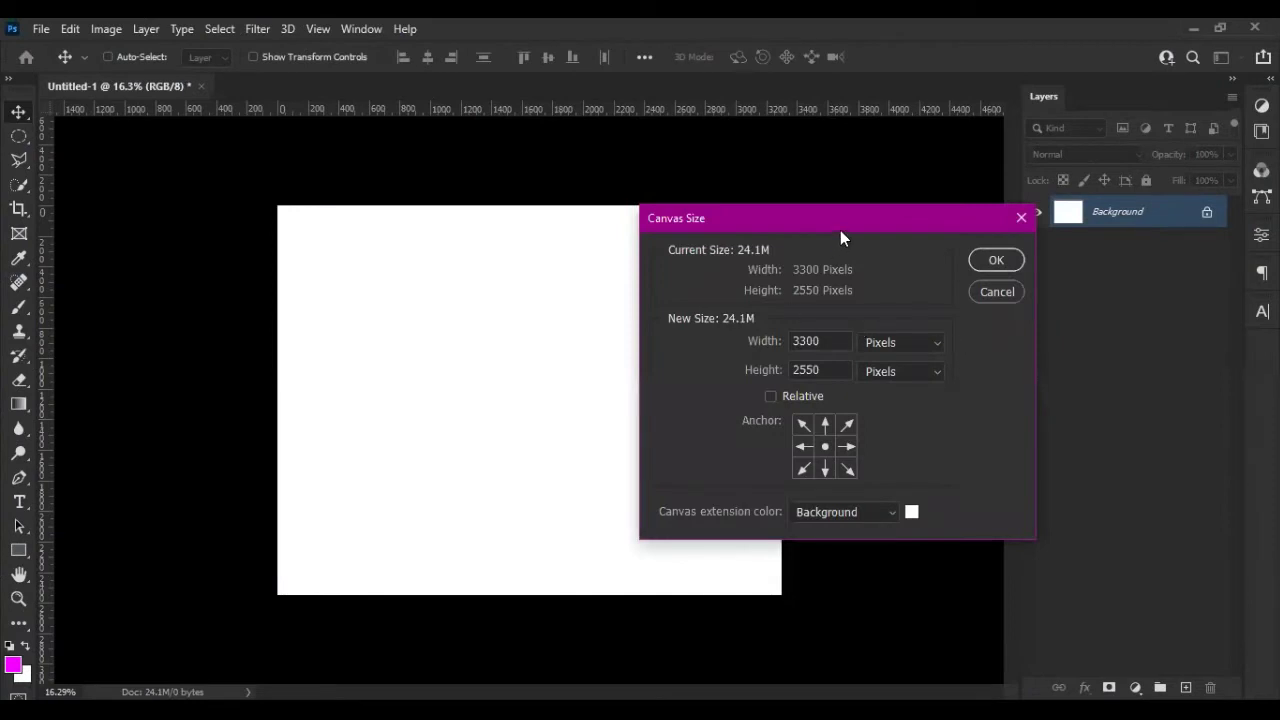
{"action": "left_click", "coordinate": [847, 317]}
{"action": "left_click_drag", "start_coordinate": [847, 317], "coordinate": [786, 318]}
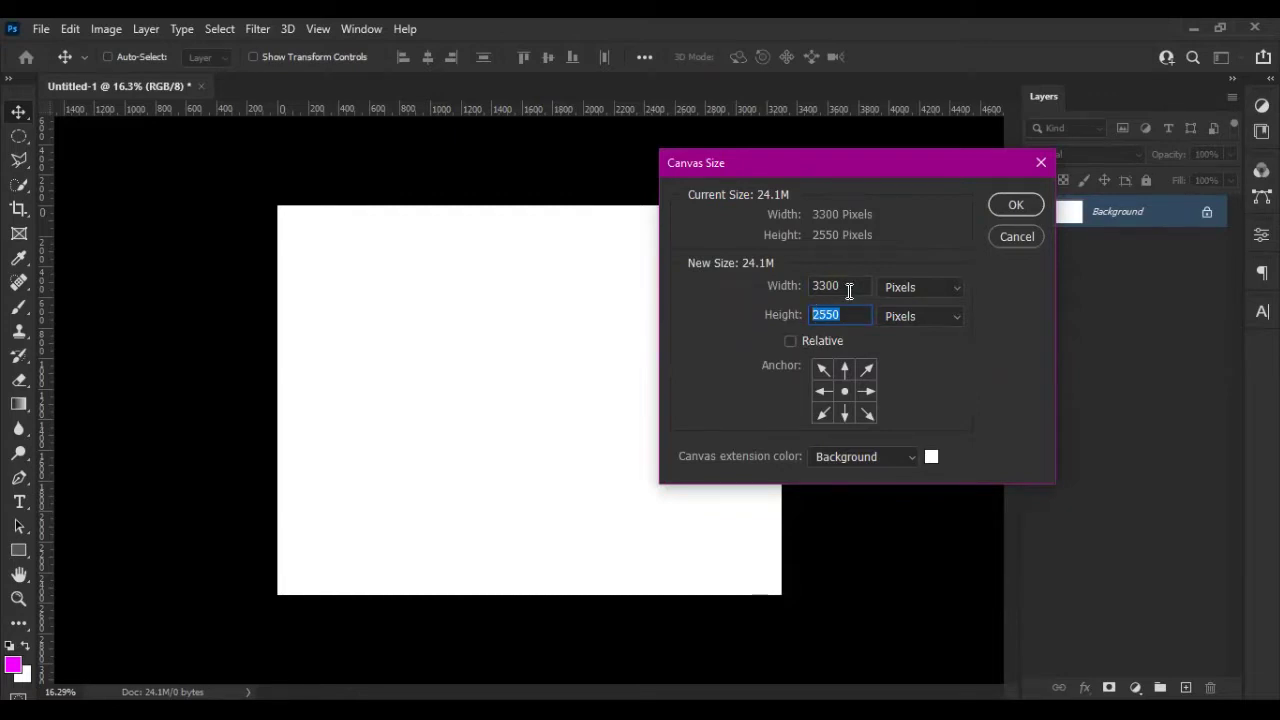
{"action": "mouse_move", "coordinate": [850, 289]}
{"action": "left_mouse_down"}
{"action": "mouse_move", "coordinate": [815, 287]}
{"action": "mouse_move", "coordinate": [795, 316]}
{"action": "left_mouse_up"}
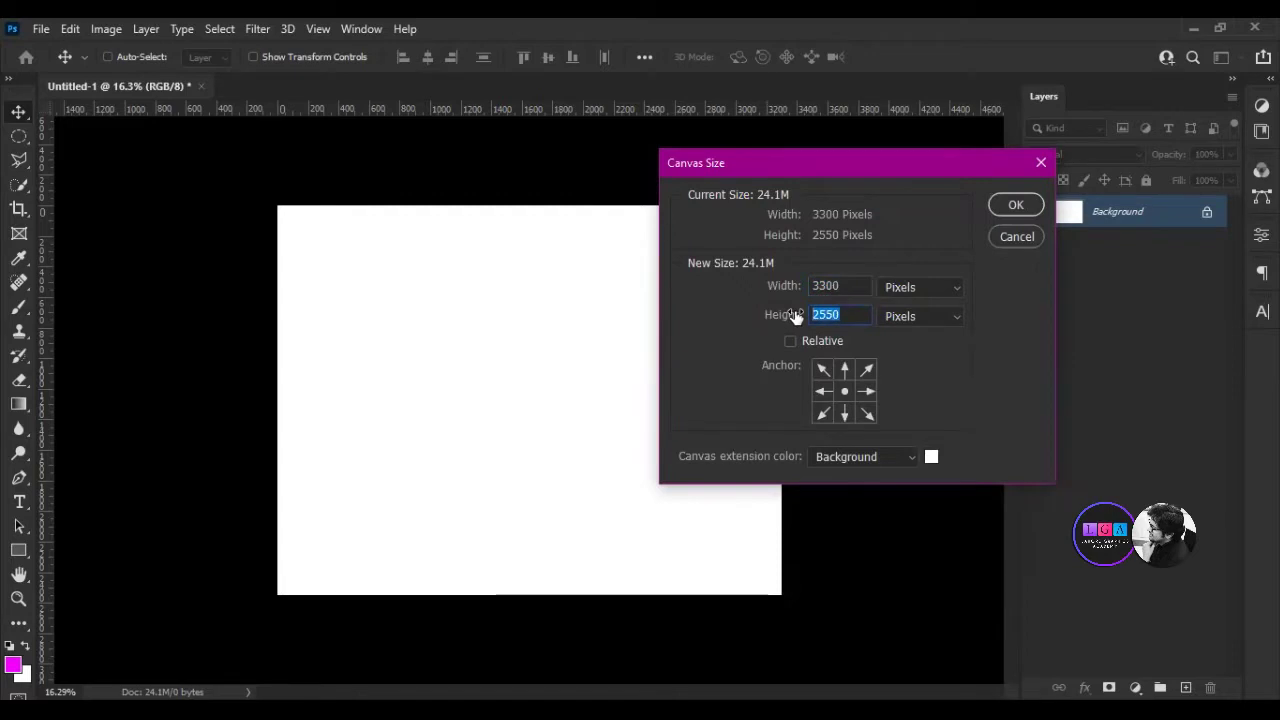
{"action": "left_click", "coordinate": [1016, 213]}
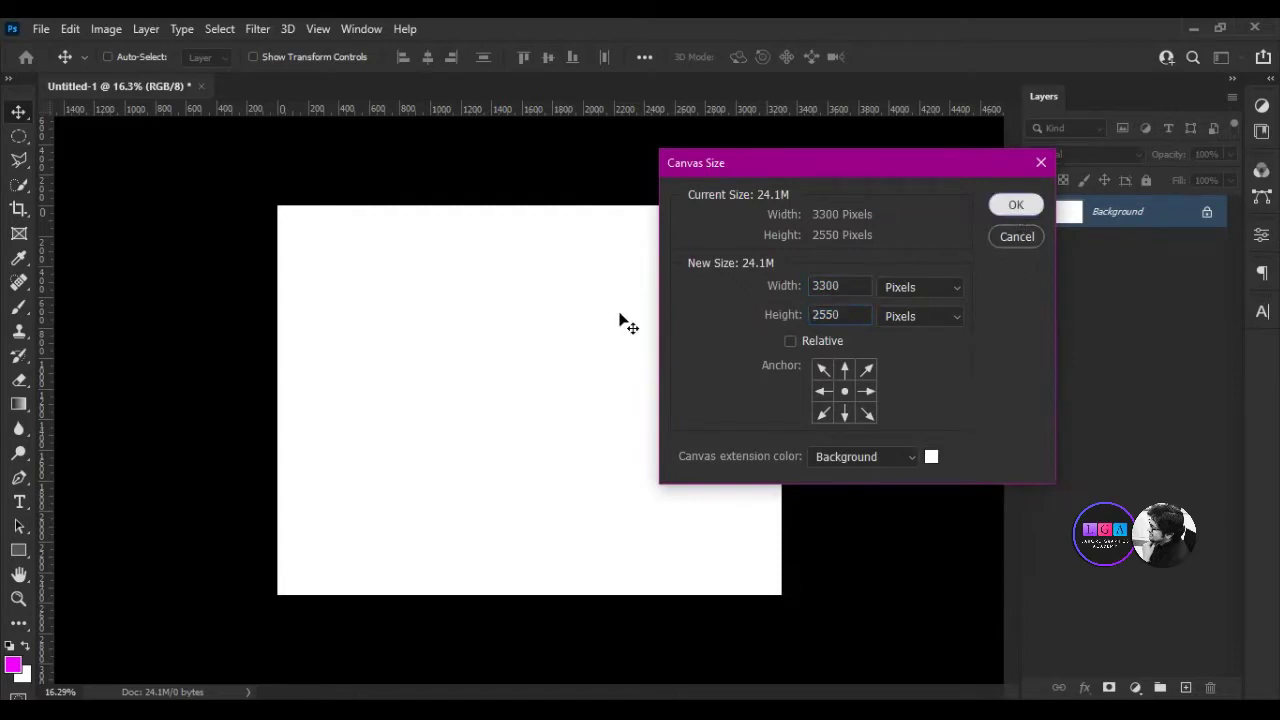
Add text reading '3300 PX X 2550 PX' coloured grey #767676.
{"action": "left_click", "coordinate": [22, 500]}
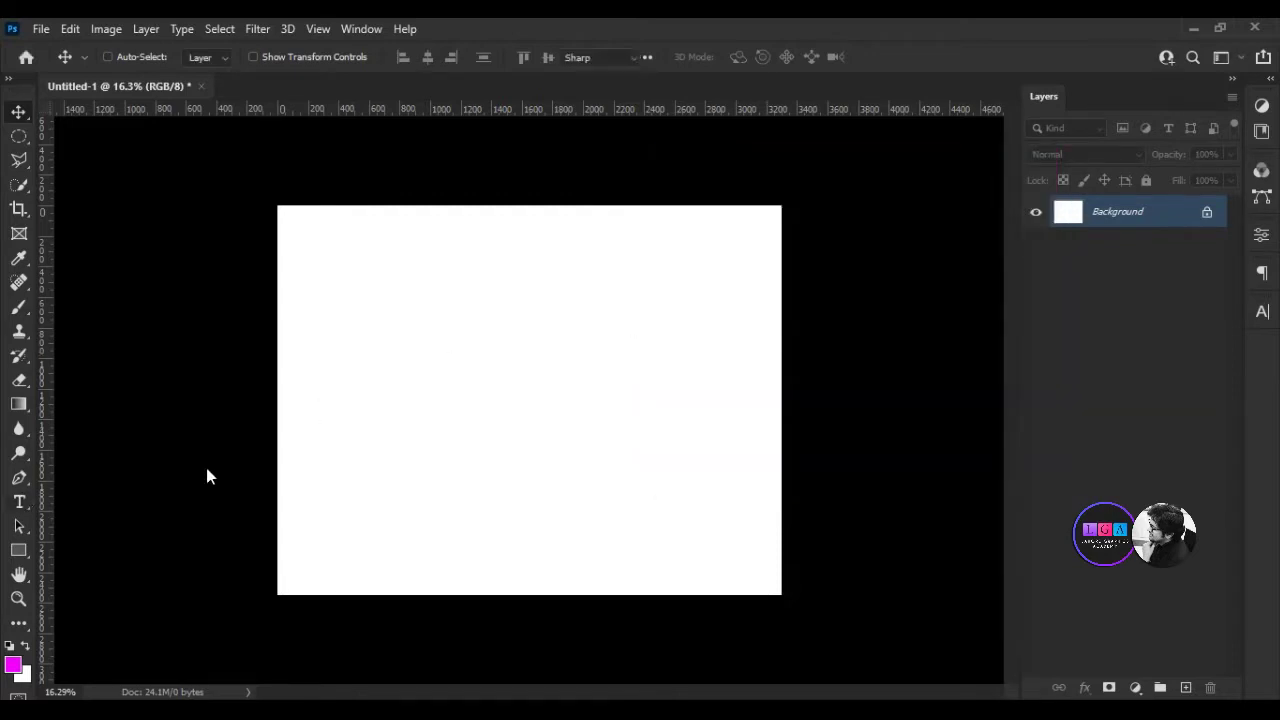
{"action": "left_click", "coordinate": [455, 444]}
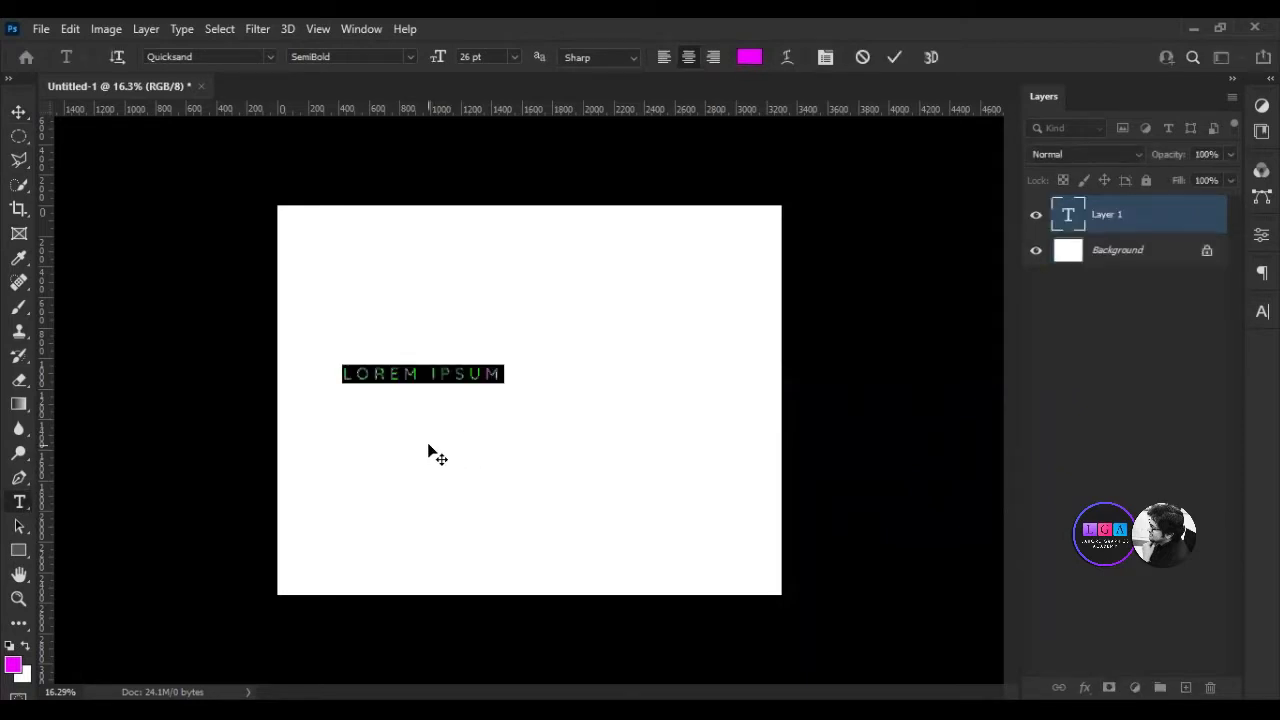
{"action": "type", "text": "3300 PX X"}
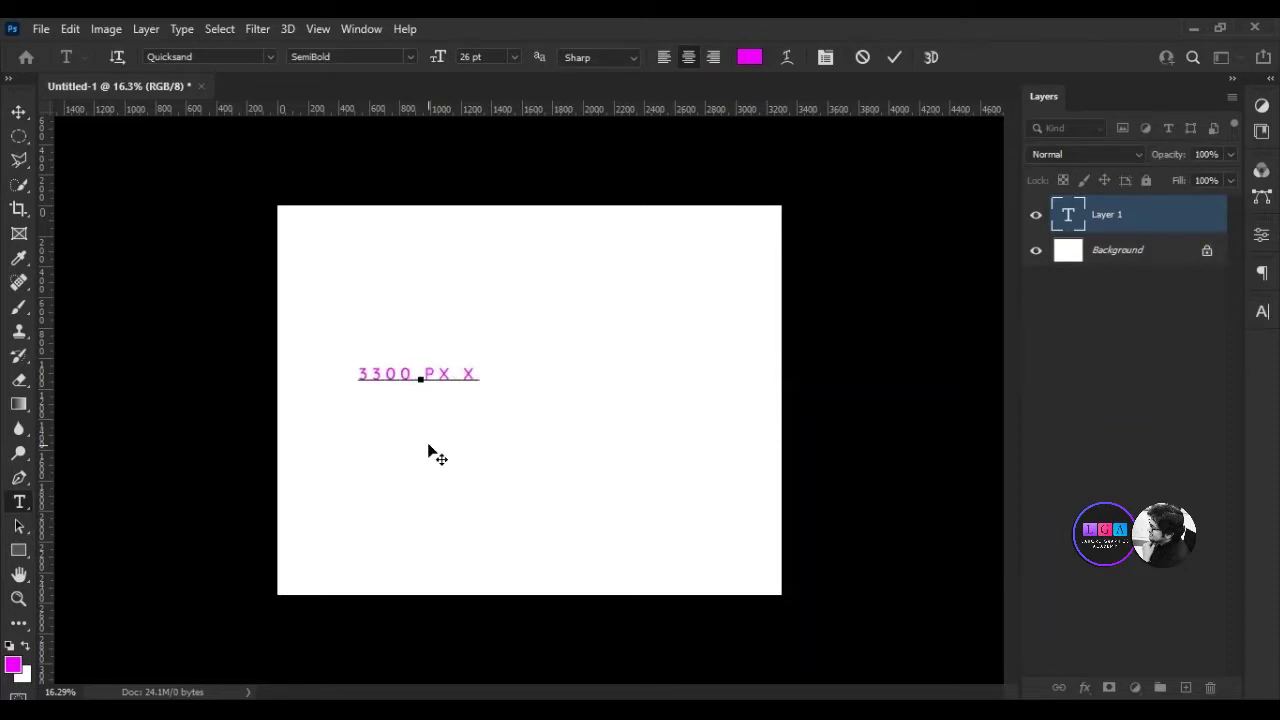
{"action": "type", "text": " 2"}
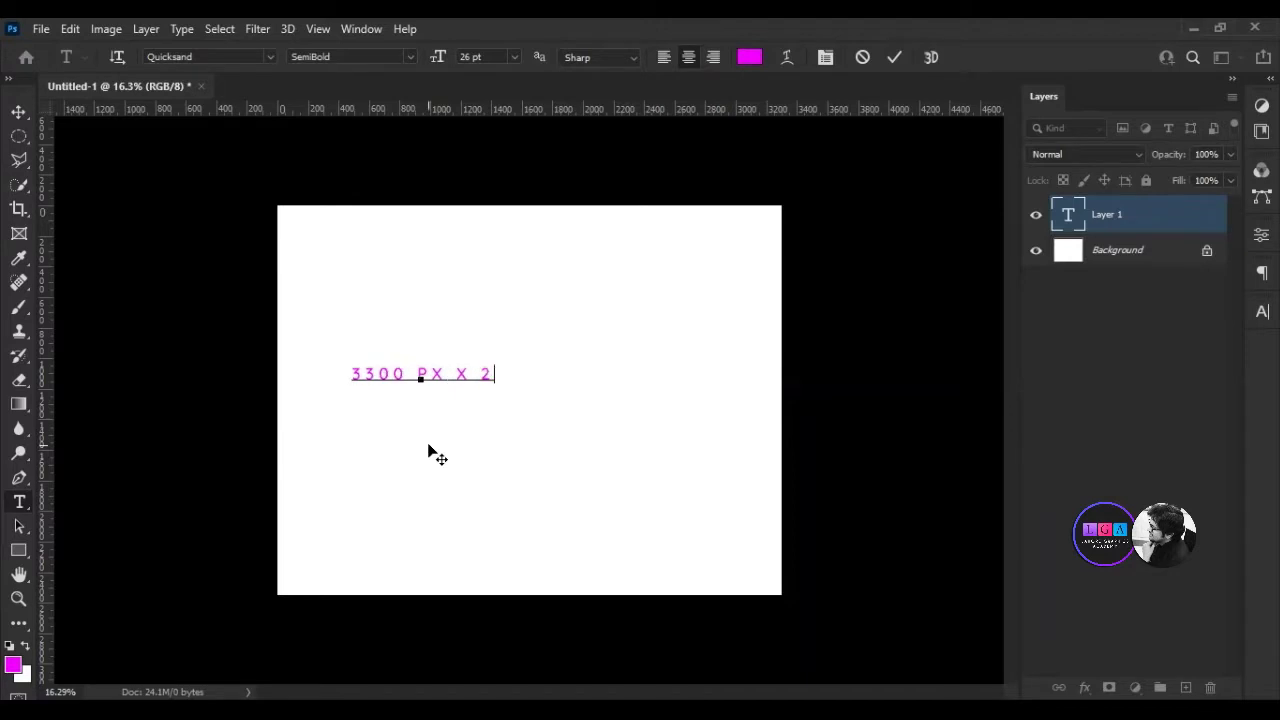
{"action": "type", "text": "550 PX"}
{"action": "key", "text": "ctrl+a"}
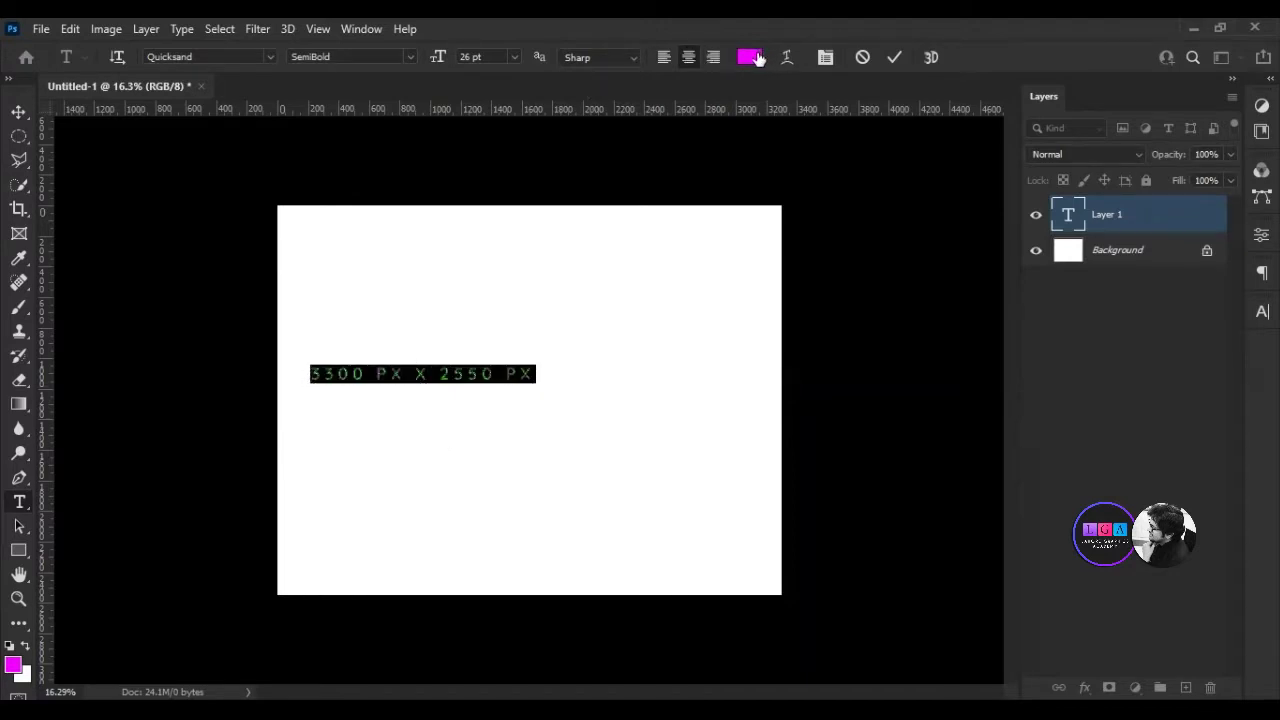
{"action": "left_click", "coordinate": [758, 58]}
{"action": "left_click_drag", "start_coordinate": [715, 420], "coordinate": [671, 494]}
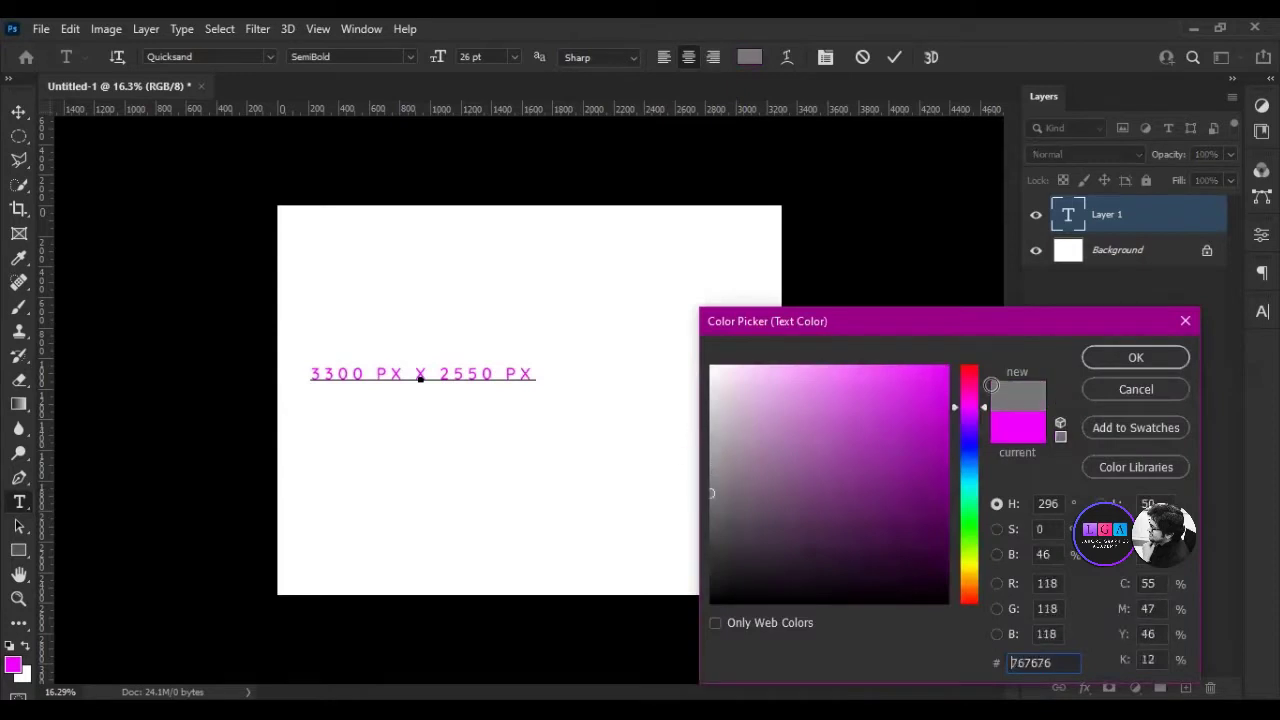
{"action": "key", "text": "Return"}
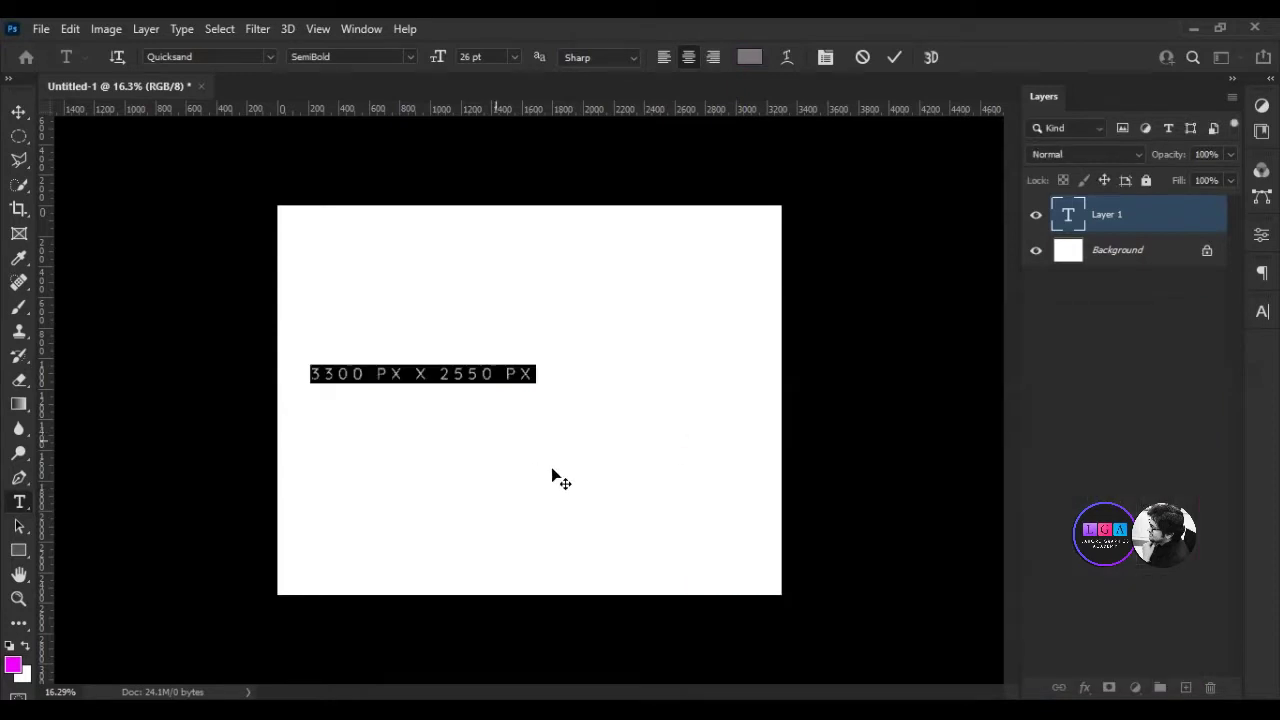
Move the dimension text toward the centre, commit it, and select it with the Background.
{"action": "left_click_drag", "start_coordinate": [552, 475], "coordinate": [653, 505]}
{"action": "left_click", "coordinate": [894, 58]}
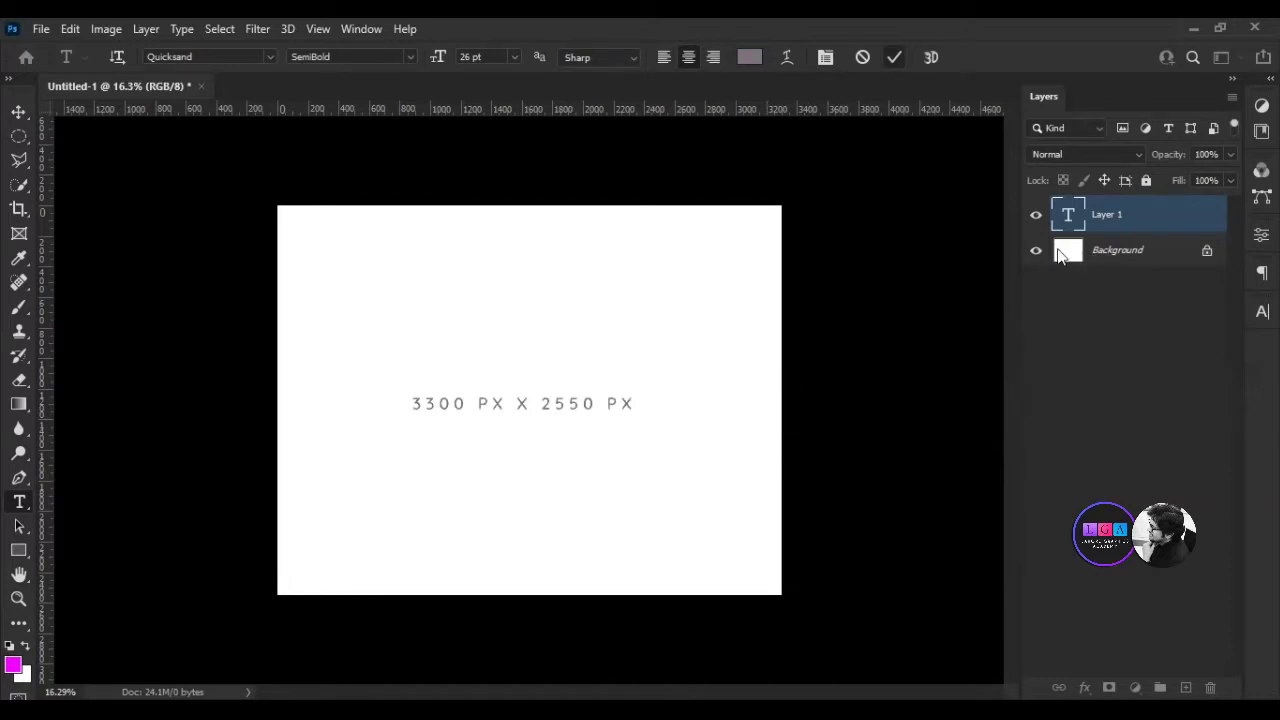
{"action": "left_click", "coordinate": [819, 618]}
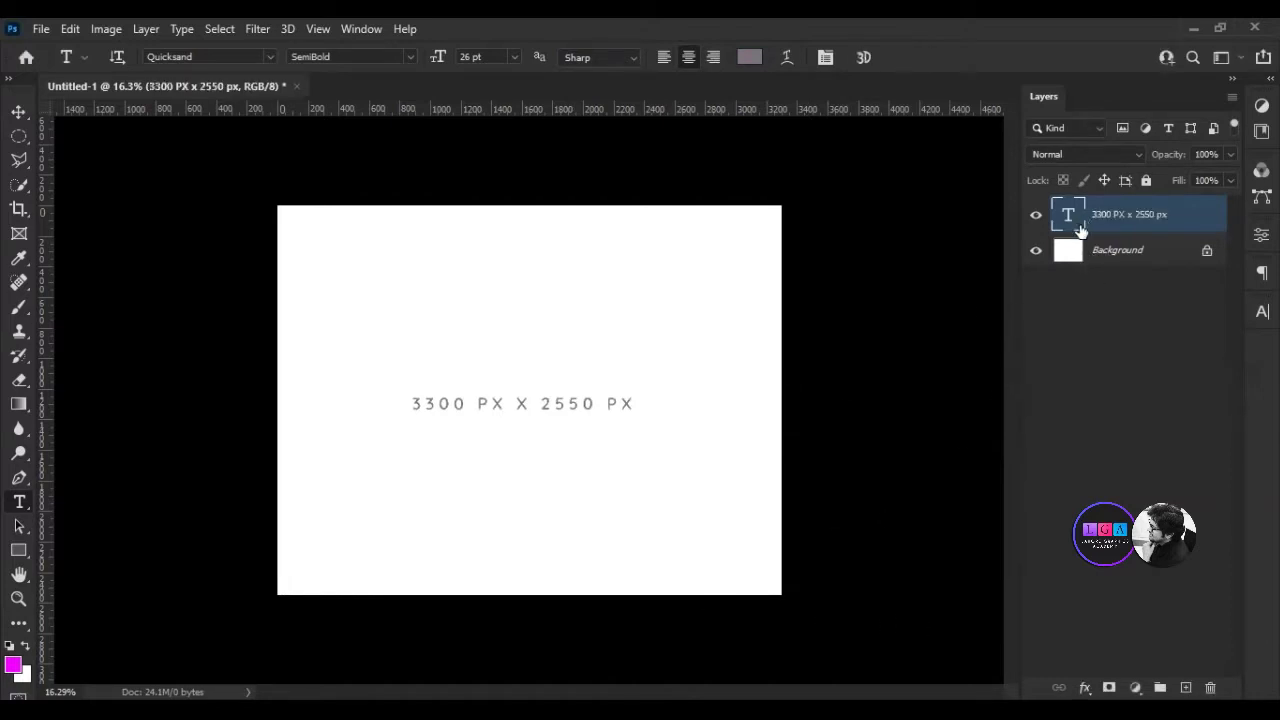
{"action": "left_click", "coordinate": [1168, 262], "text": "shift"}
{"action": "key", "text": "v"}
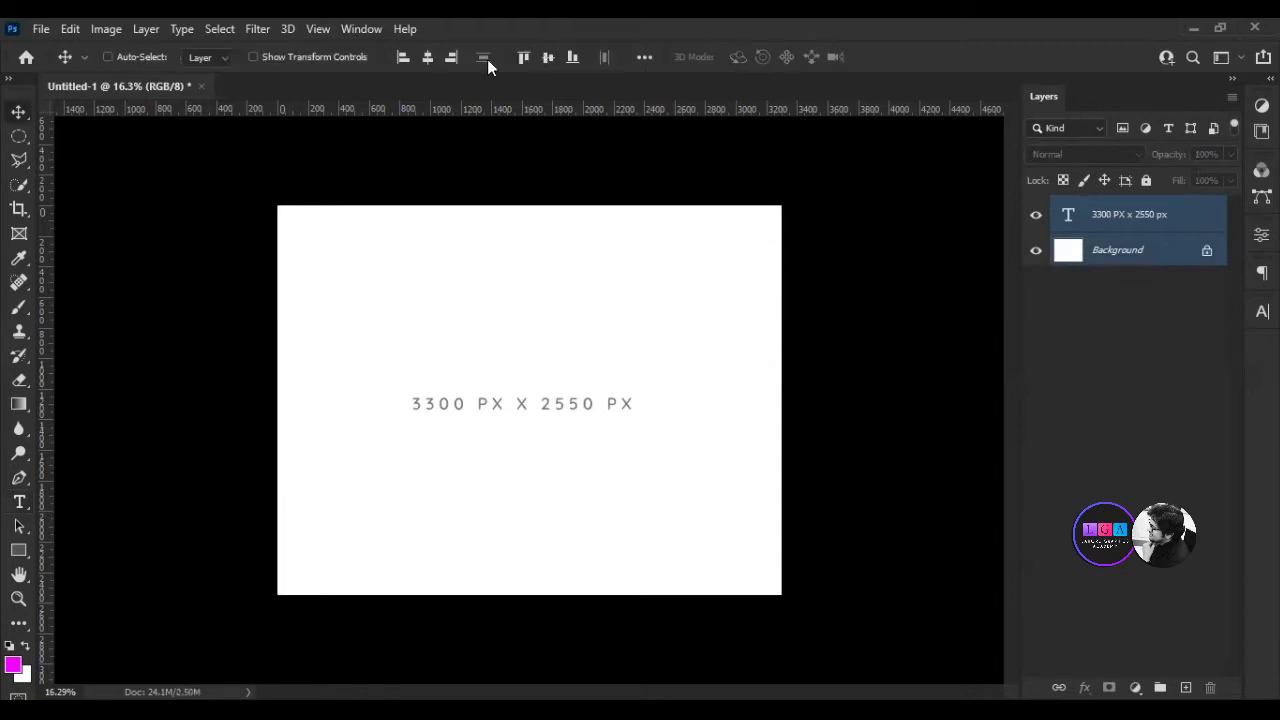
Align the text and Background layers by vertical centres, then deselect both.
{"action": "left_click", "coordinate": [549, 58]}
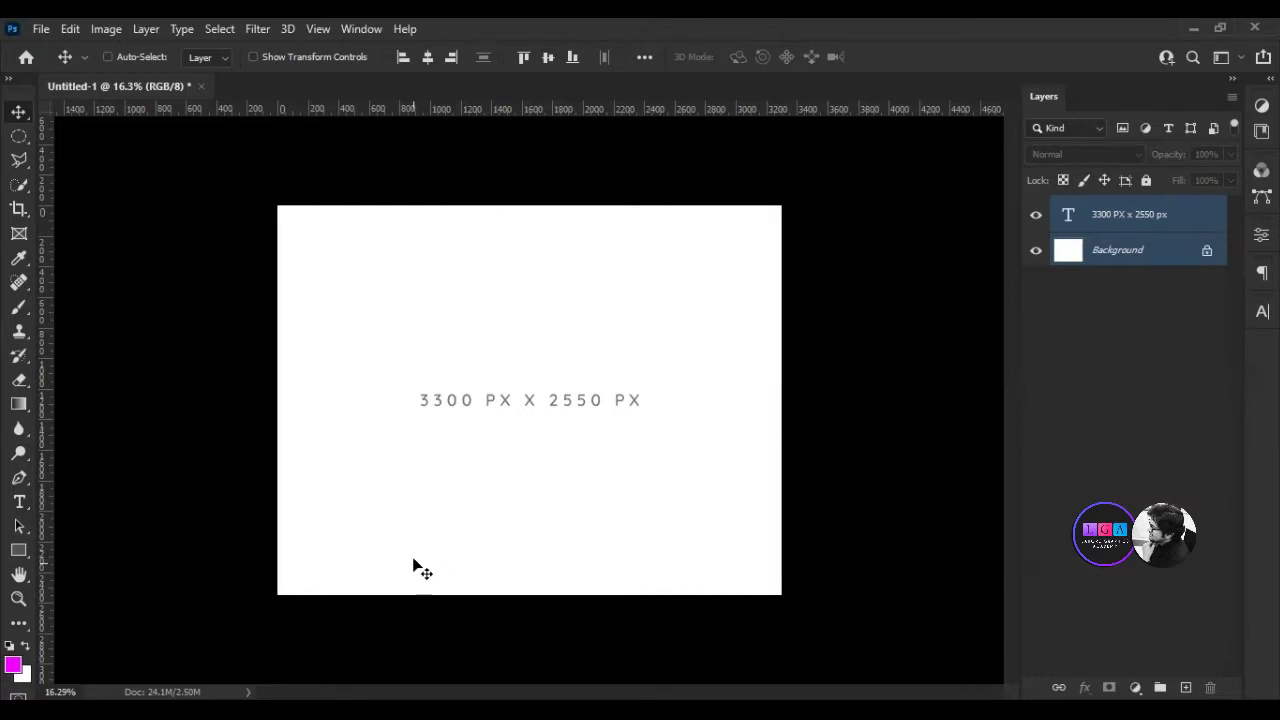
{"action": "left_click", "coordinate": [1087, 426]}
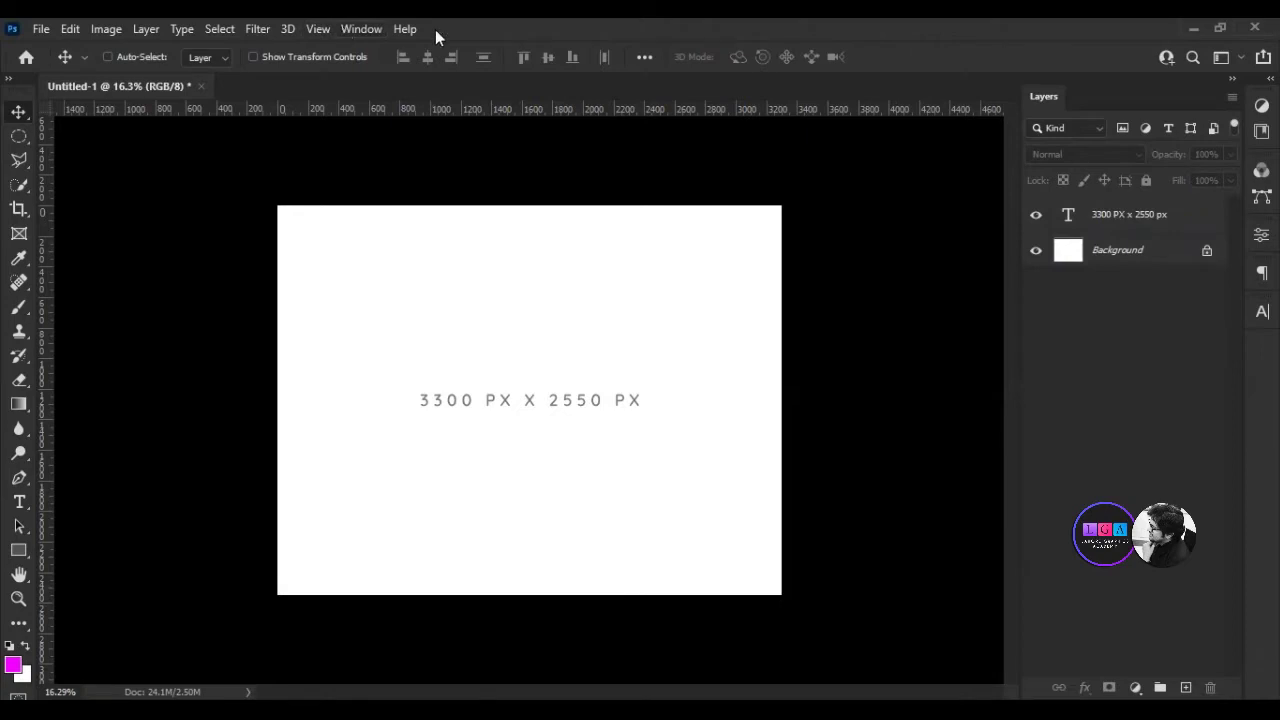
{"action": "left_click", "coordinate": [358, 28]}
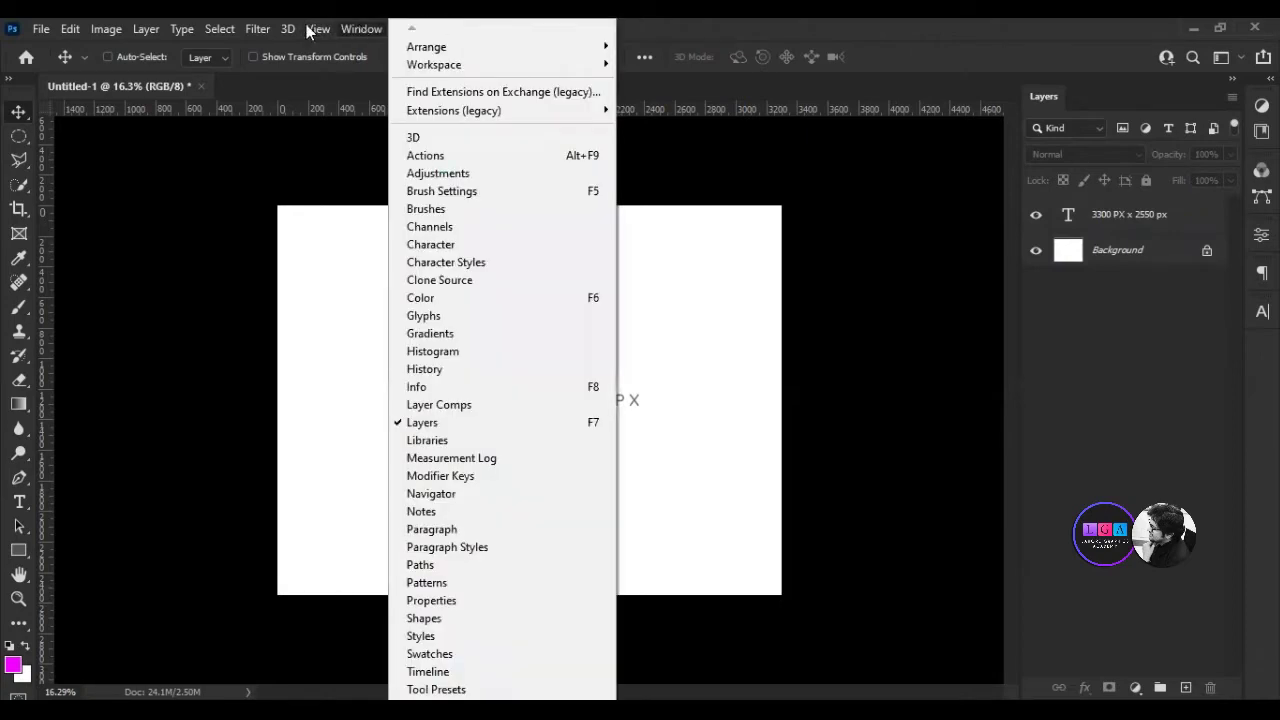
{"action": "mouse_move", "coordinate": [318, 28]}
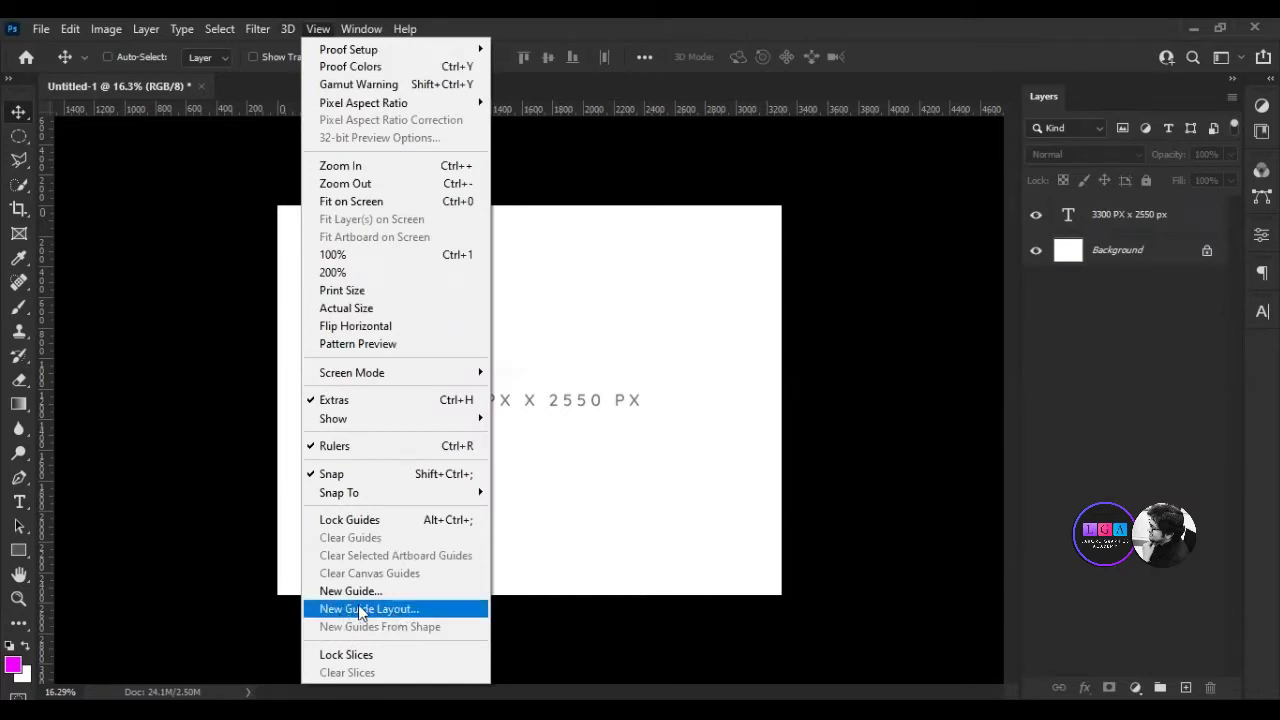
Create a New Guide Layout with three equal 1100 px columns.
{"action": "left_click", "coordinate": [383, 612]}
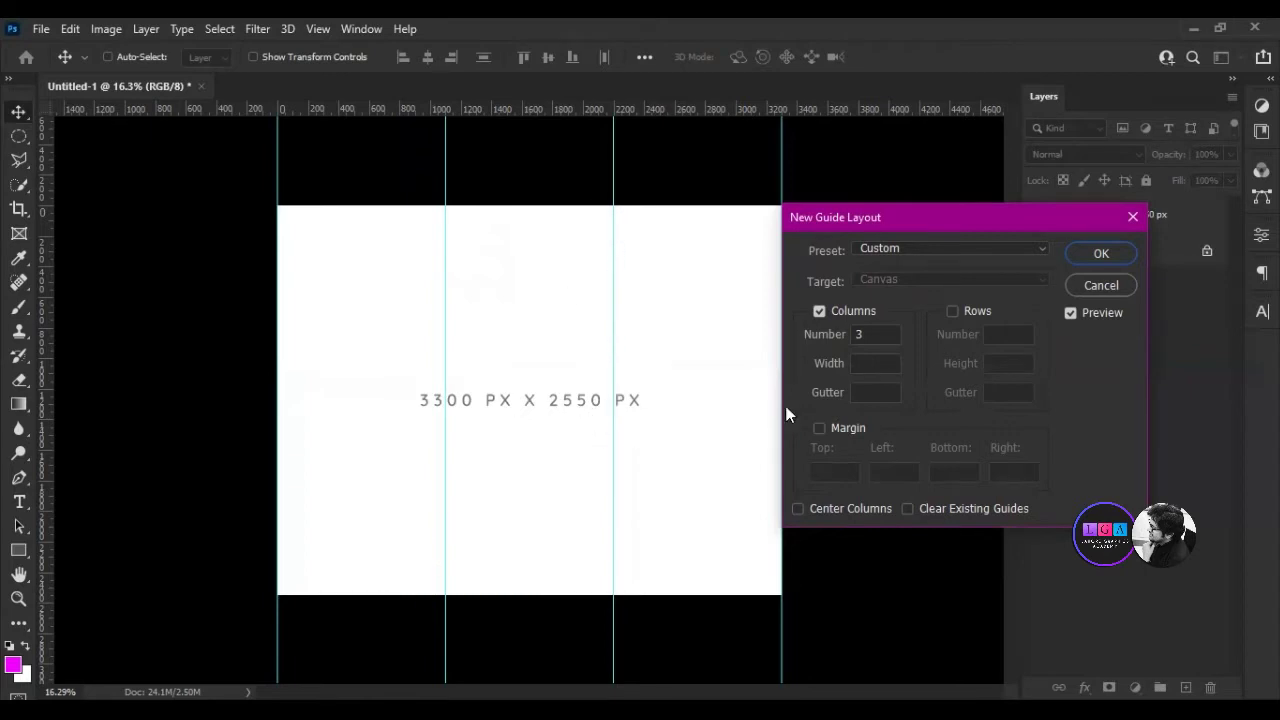
{"action": "double_click", "coordinate": [868, 336]}
{"action": "type", "text": "2"}
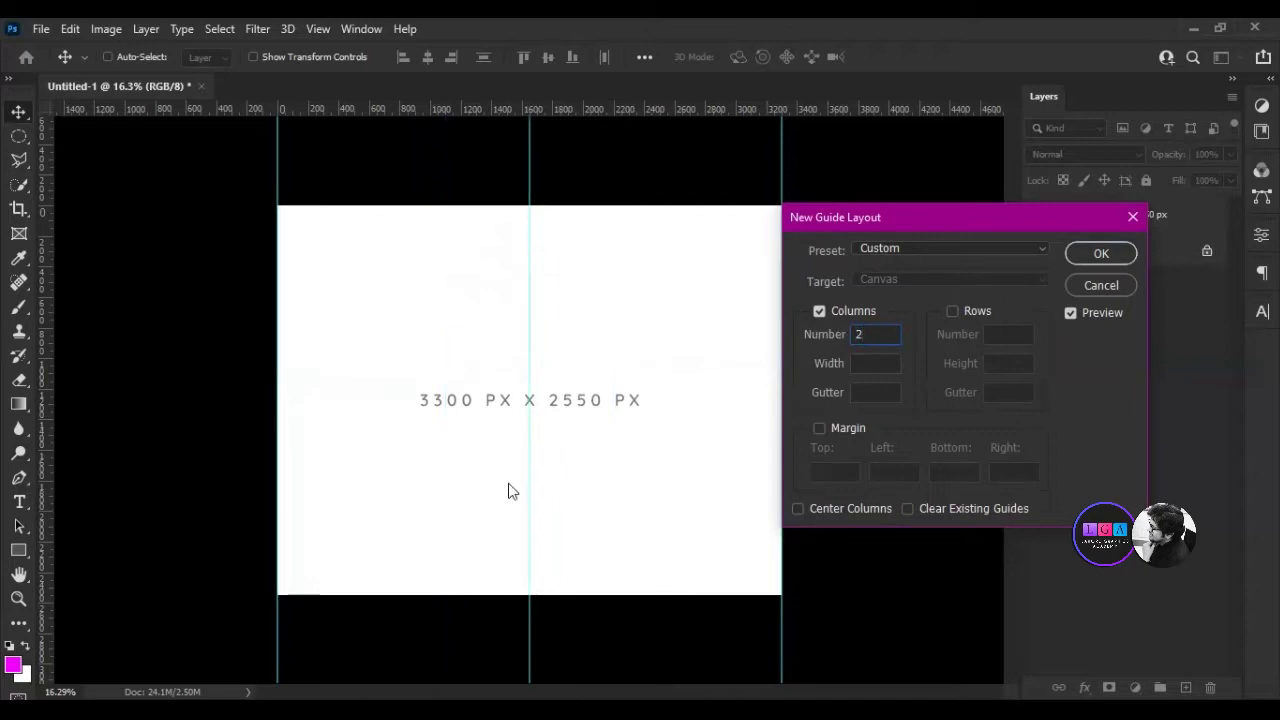
{"action": "type", "text": "4"}
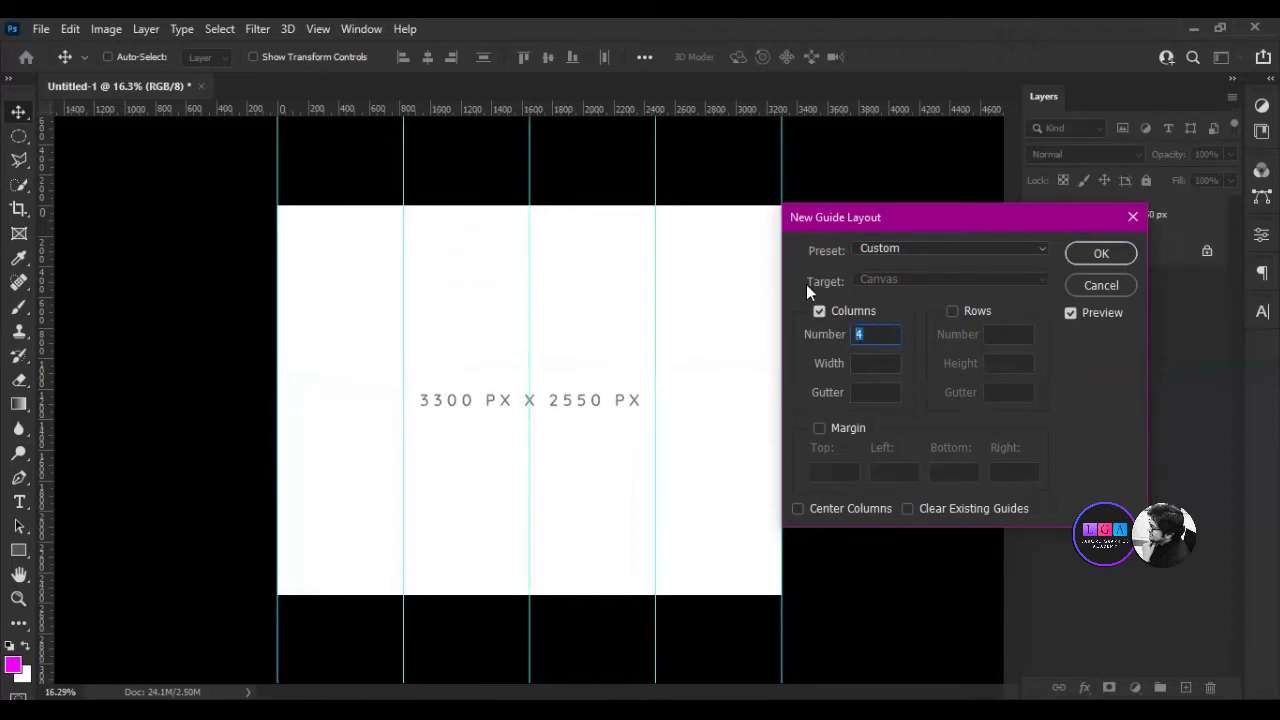
{"action": "type", "text": "3"}
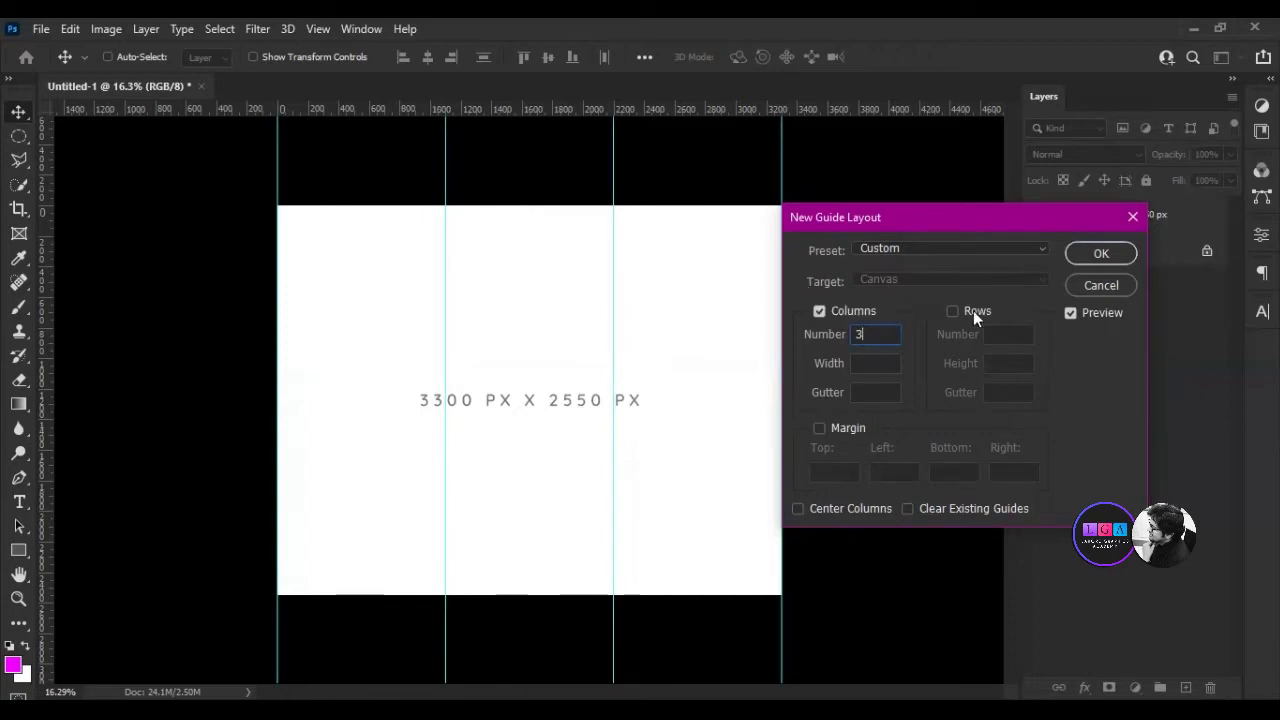
{"action": "left_click", "coordinate": [1101, 254]}
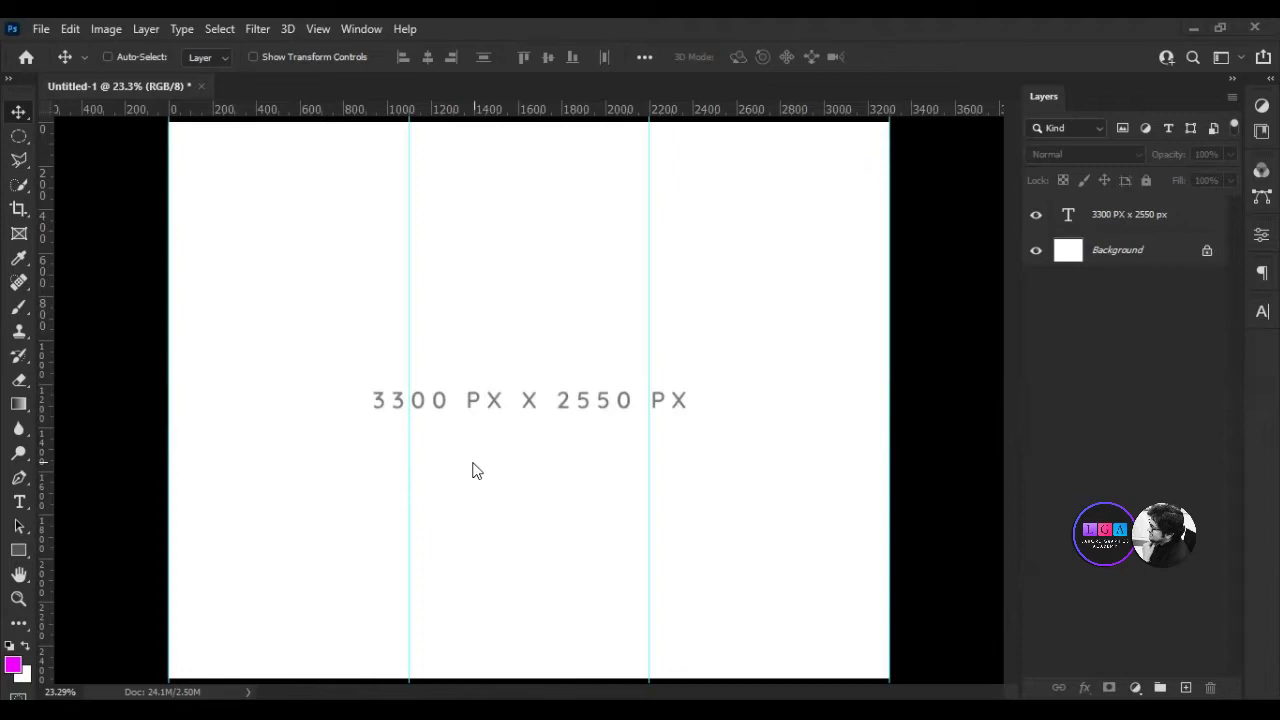
{"action": "left_click", "coordinate": [18, 550]}
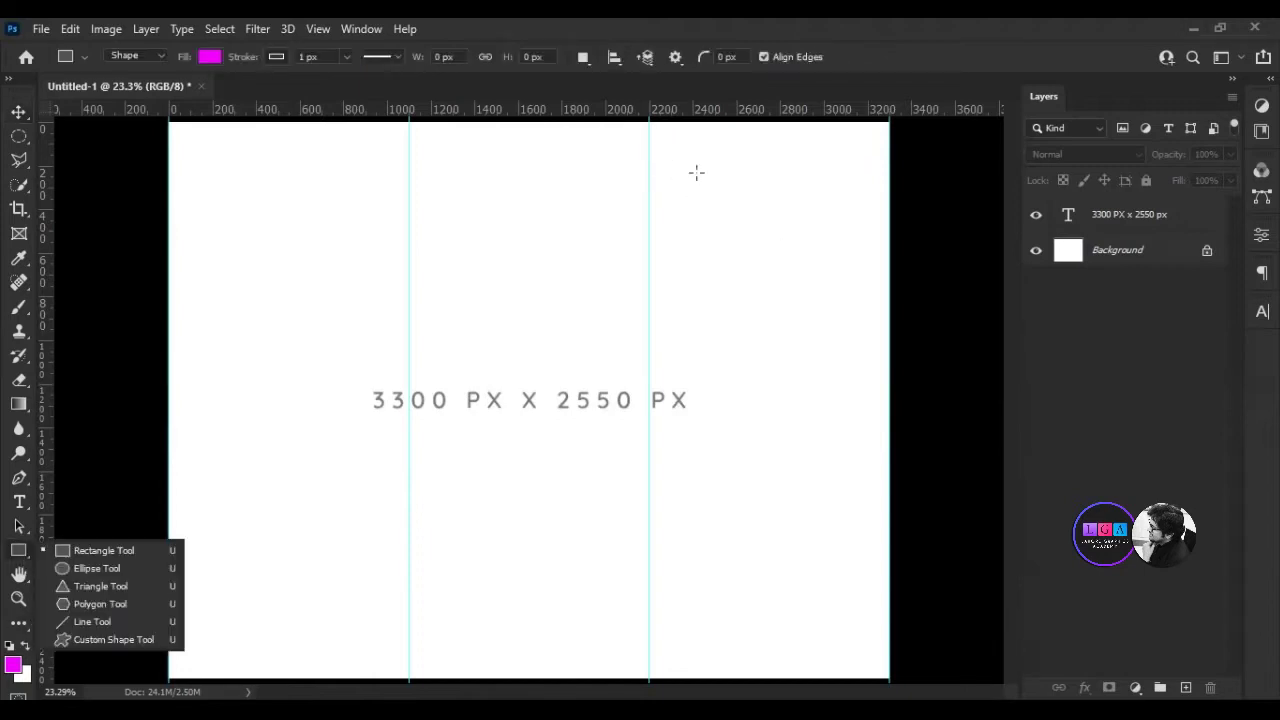
Draw a small magenta square at the top of the right column.
{"action": "left_click_drag", "start_coordinate": [657, 138], "coordinate": [697, 172]}
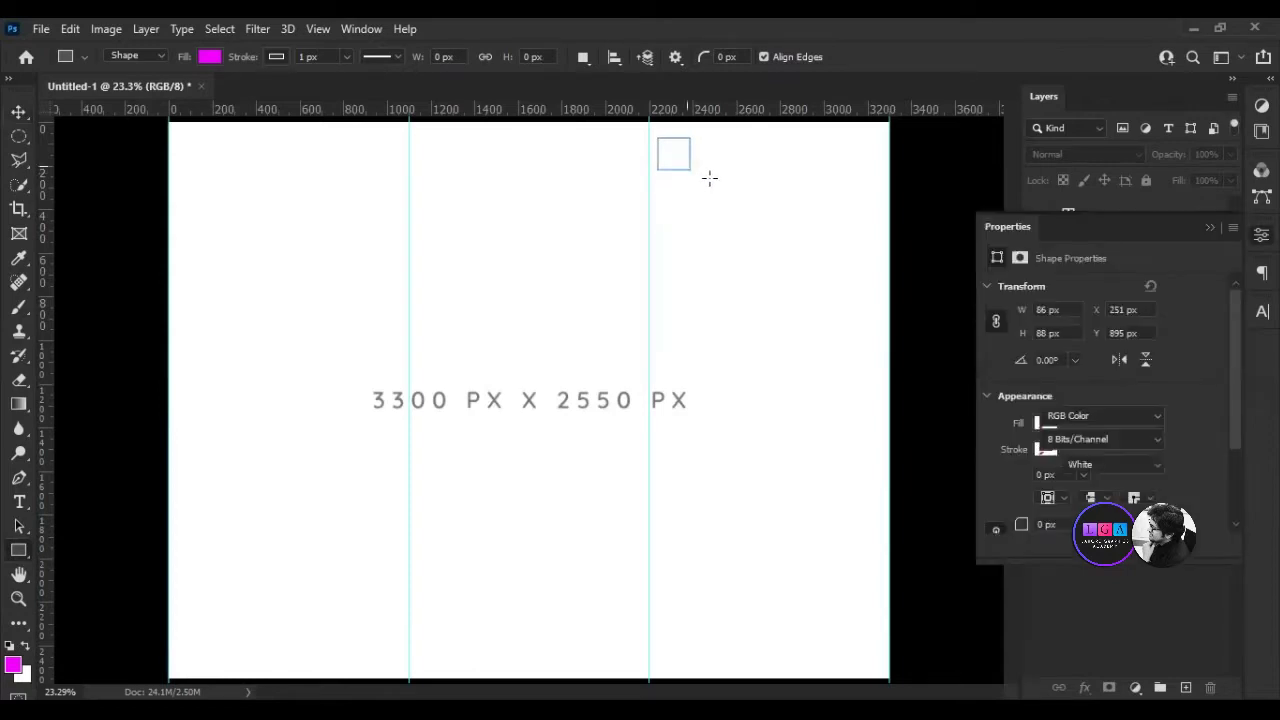
{"action": "left_click", "coordinate": [1209, 229]}
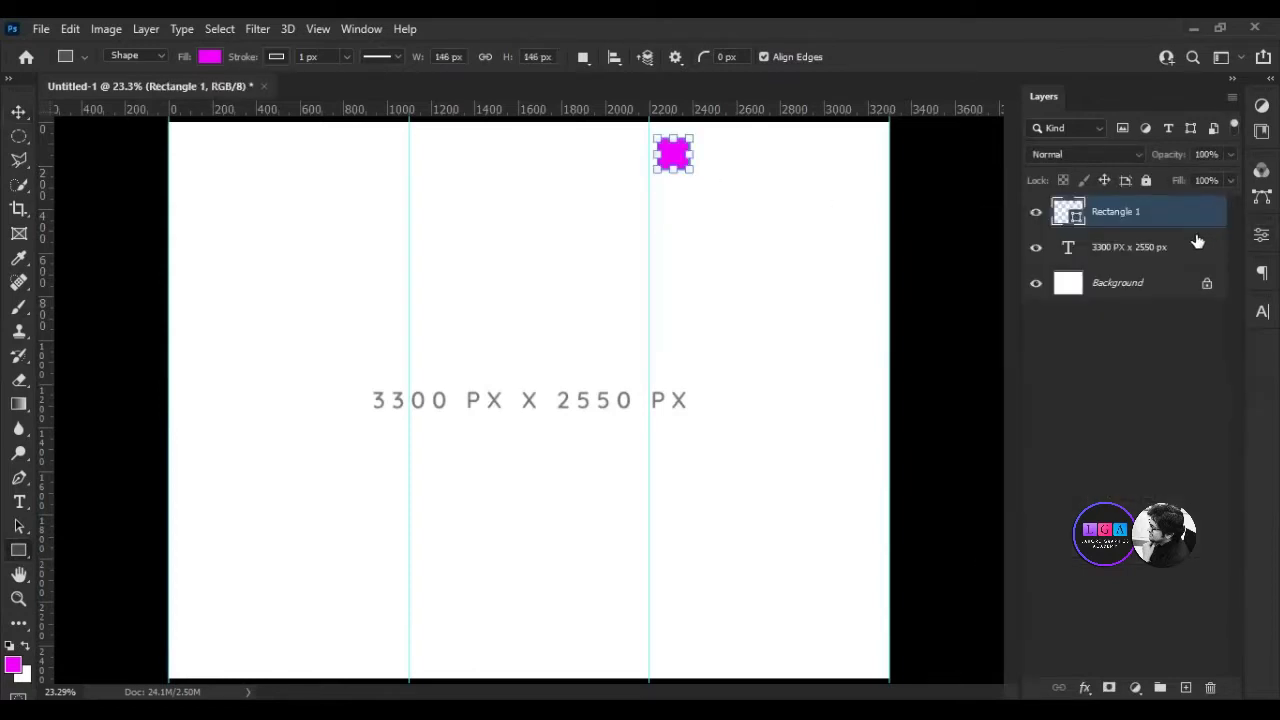
{"action": "left_click", "coordinate": [1038, 409]}
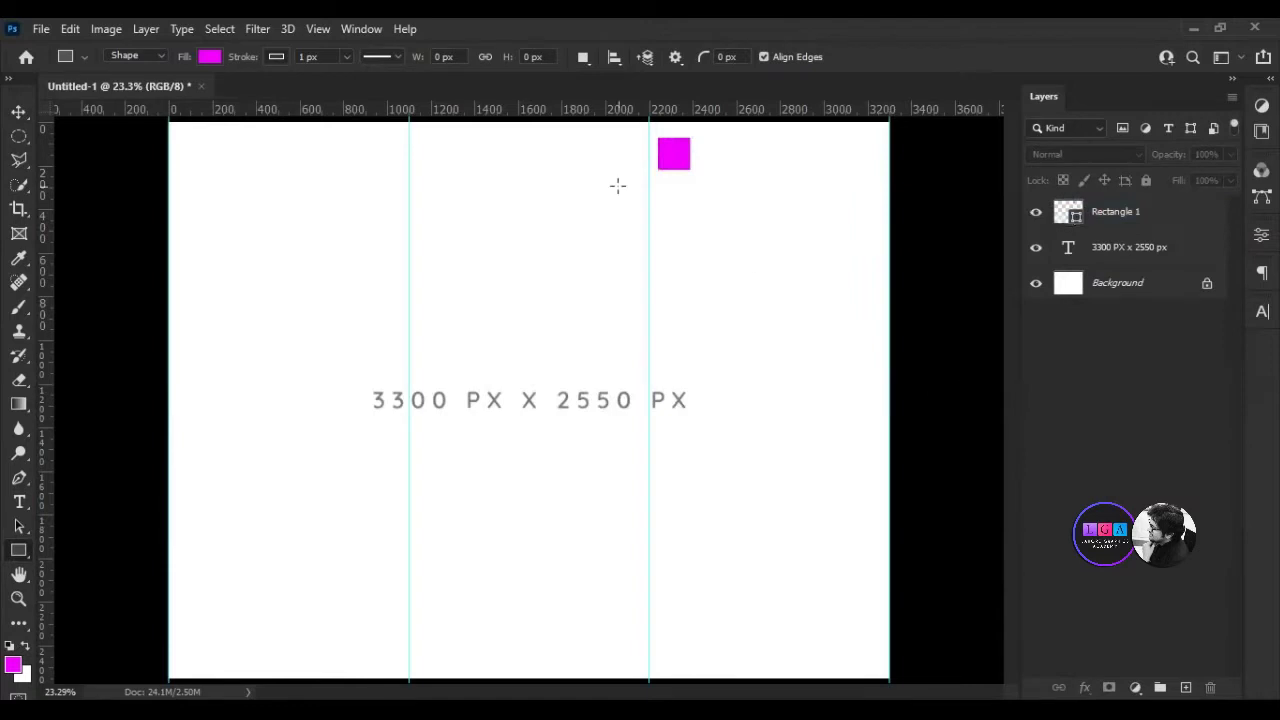
{"action": "left_click", "coordinate": [1125, 215]}
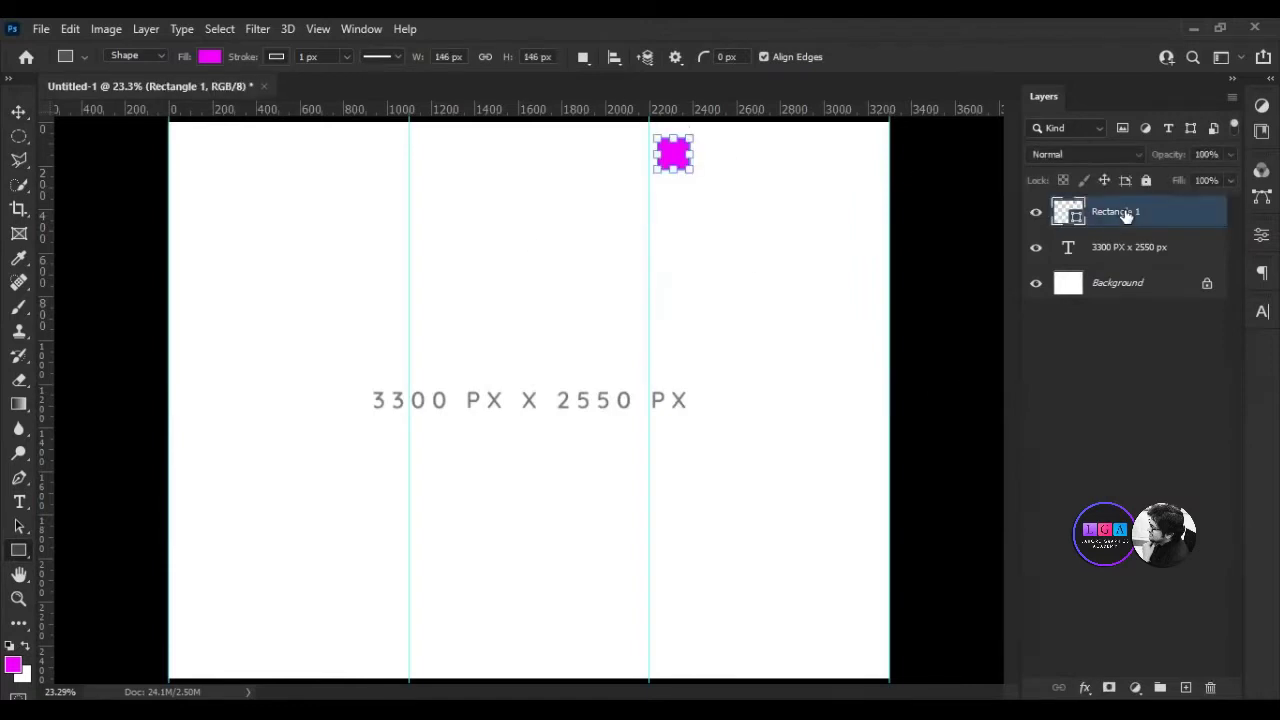
Duplicate the square into a row of four and select the first square's layer.
{"action": "key", "text": "ctrl+j"}
{"action": "key", "text": "v"}
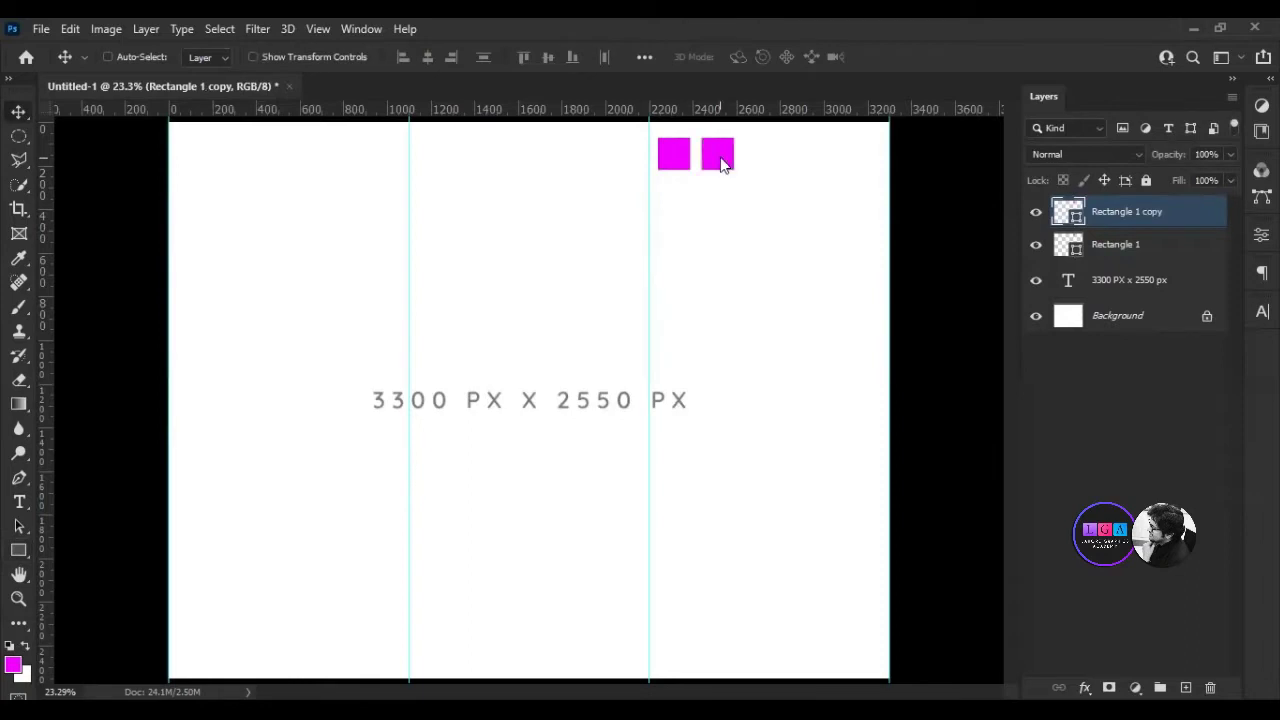
{"action": "key", "text": "ctrl+j"}
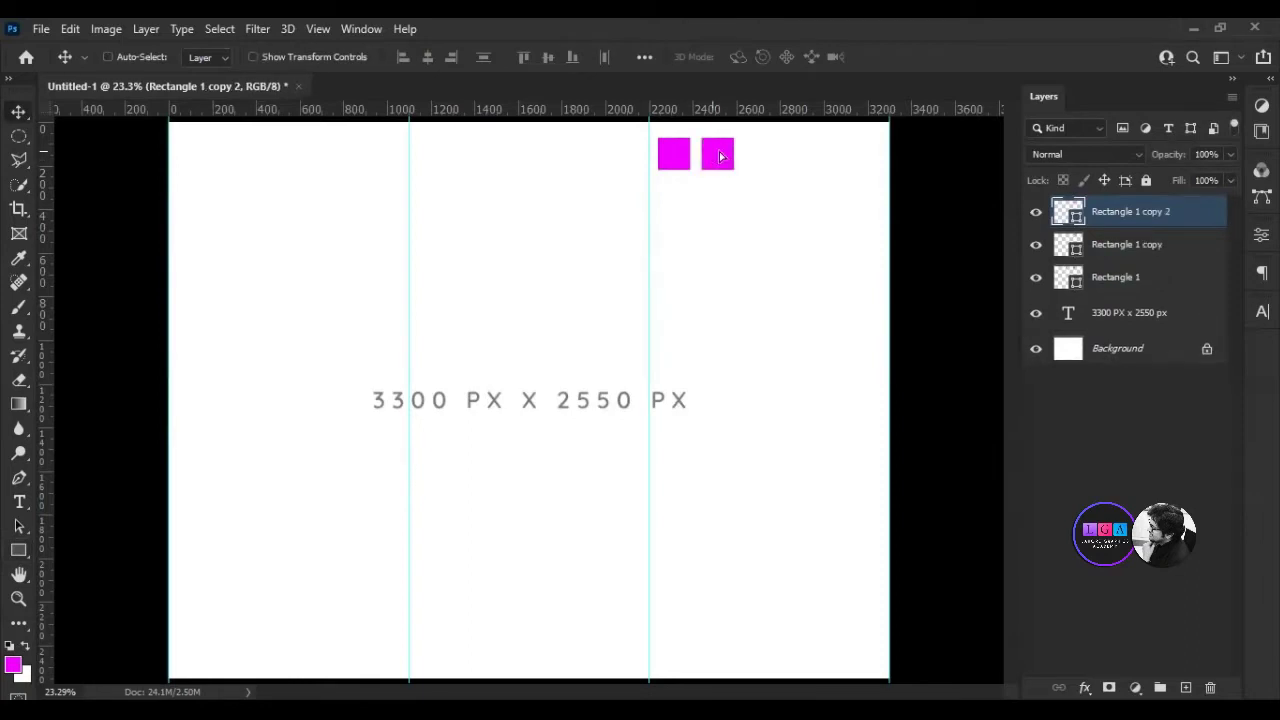
{"action": "key", "text": "ctrl+alt+shift+t"}
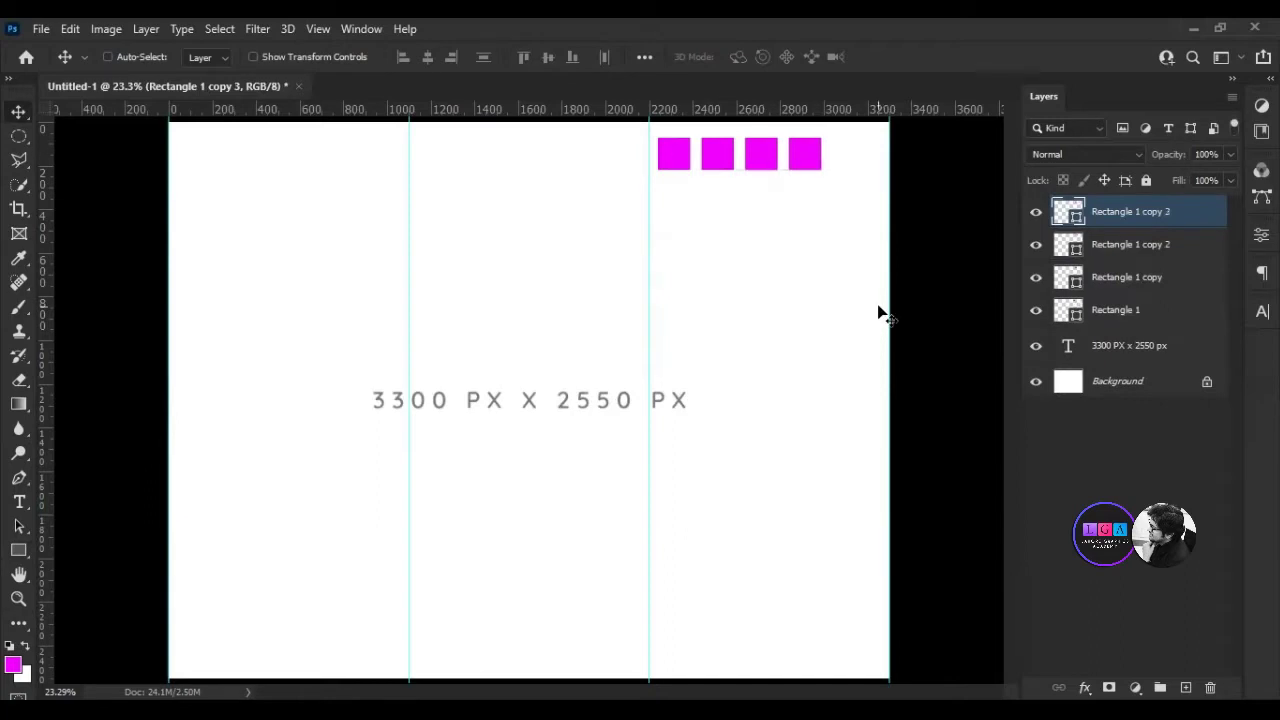
{"action": "left_click", "coordinate": [1158, 309], "text": "shift"}
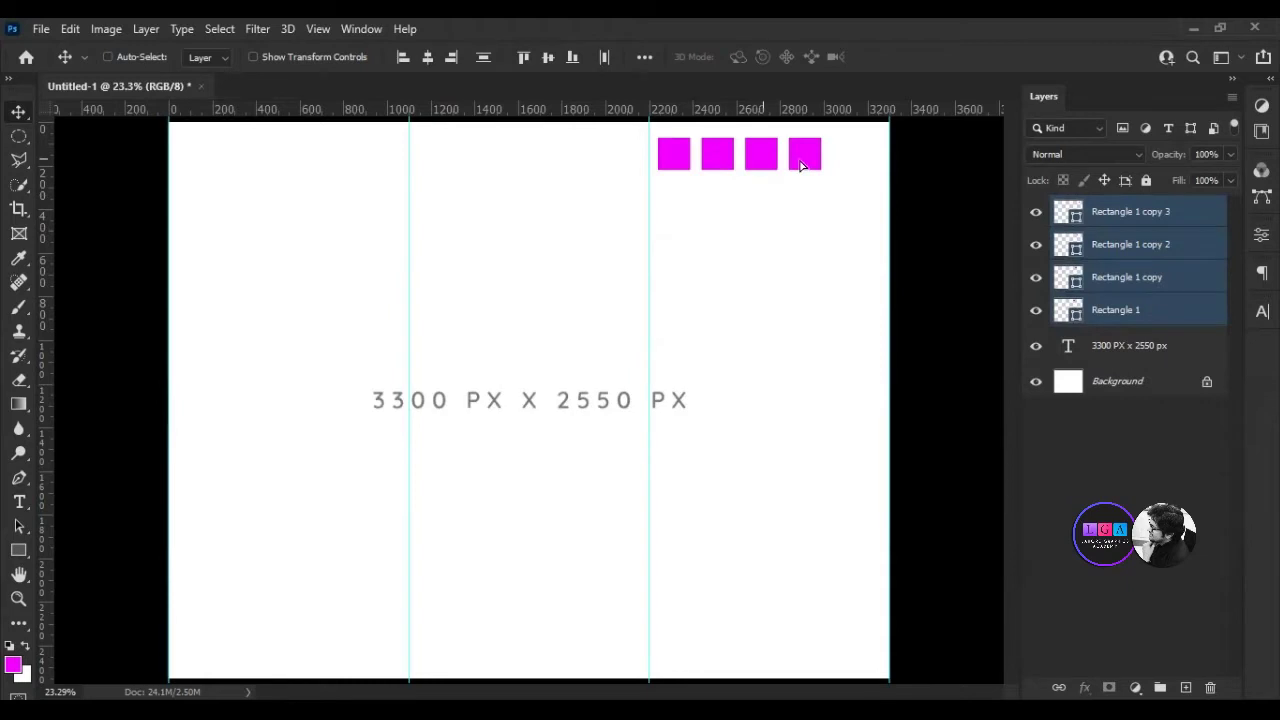
{"action": "left_click", "coordinate": [1155, 457]}
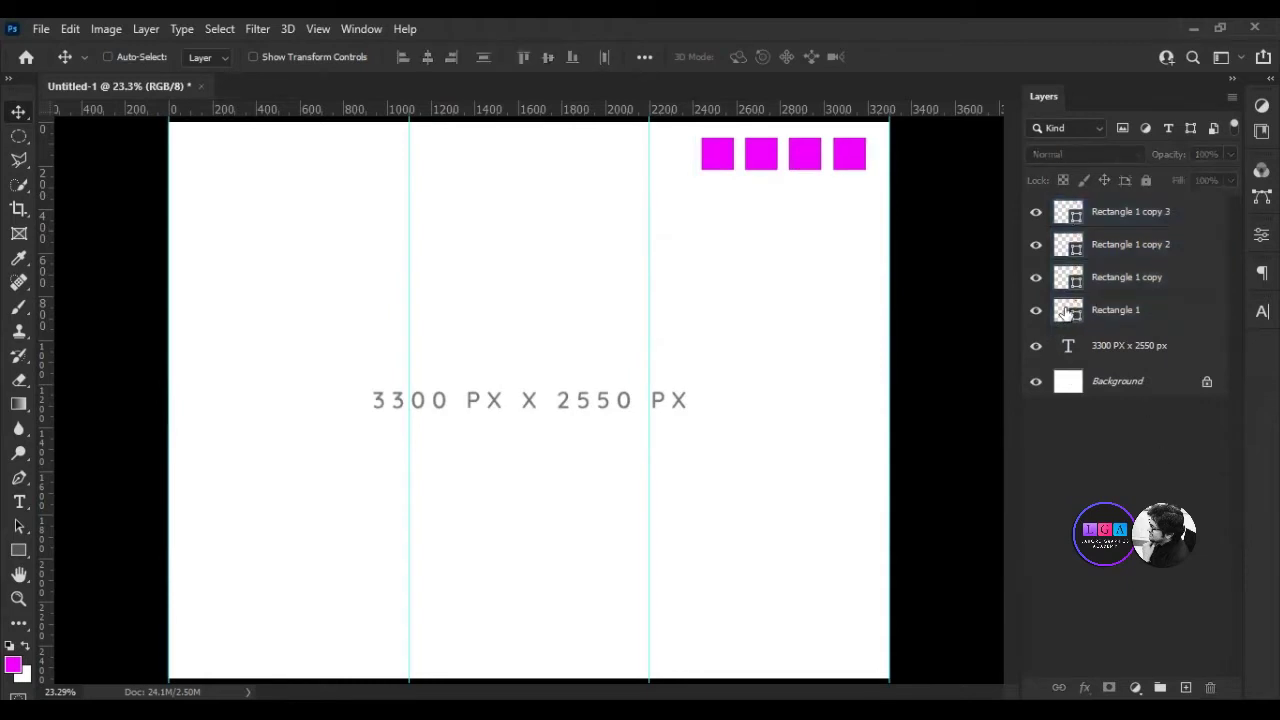
Recolour the first square darker magenta c000cc.
{"action": "left_click", "coordinate": [1067, 312]}
{"action": "double_click", "coordinate": [1067, 312]}
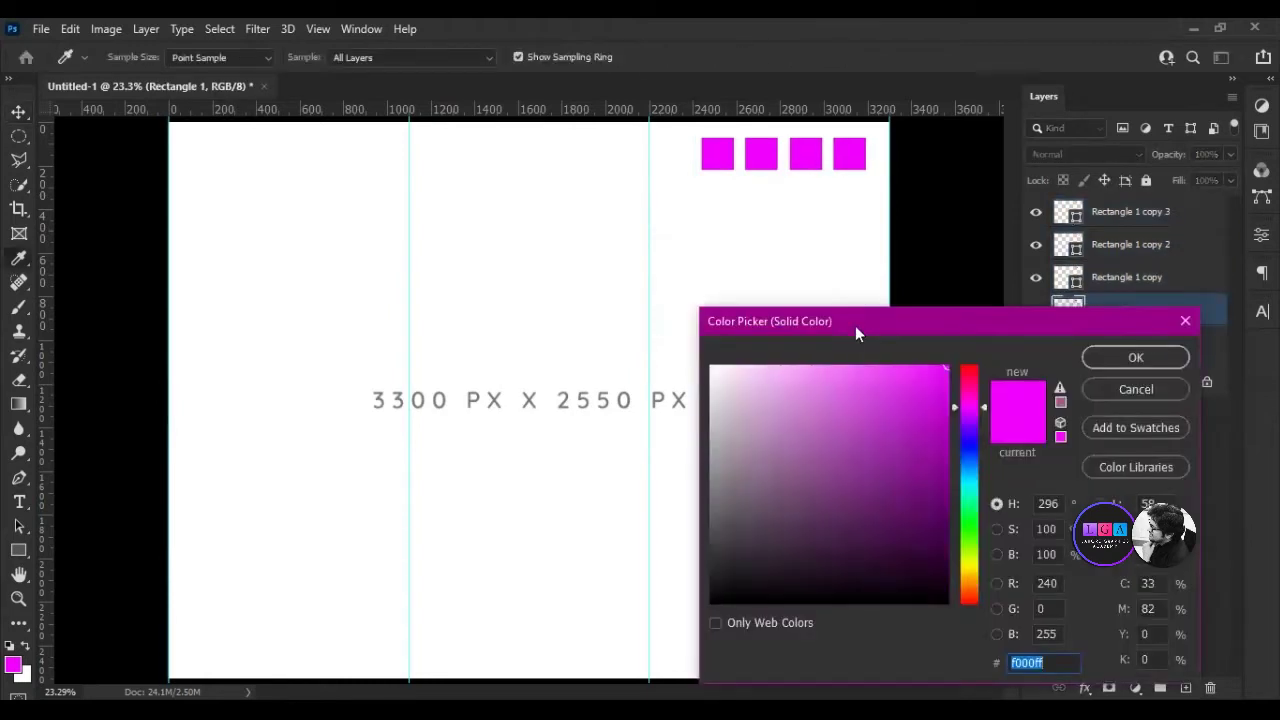
{"action": "left_click_drag", "start_coordinate": [855, 325], "coordinate": [806, 398]}
{"action": "left_click", "coordinate": [895, 486]}
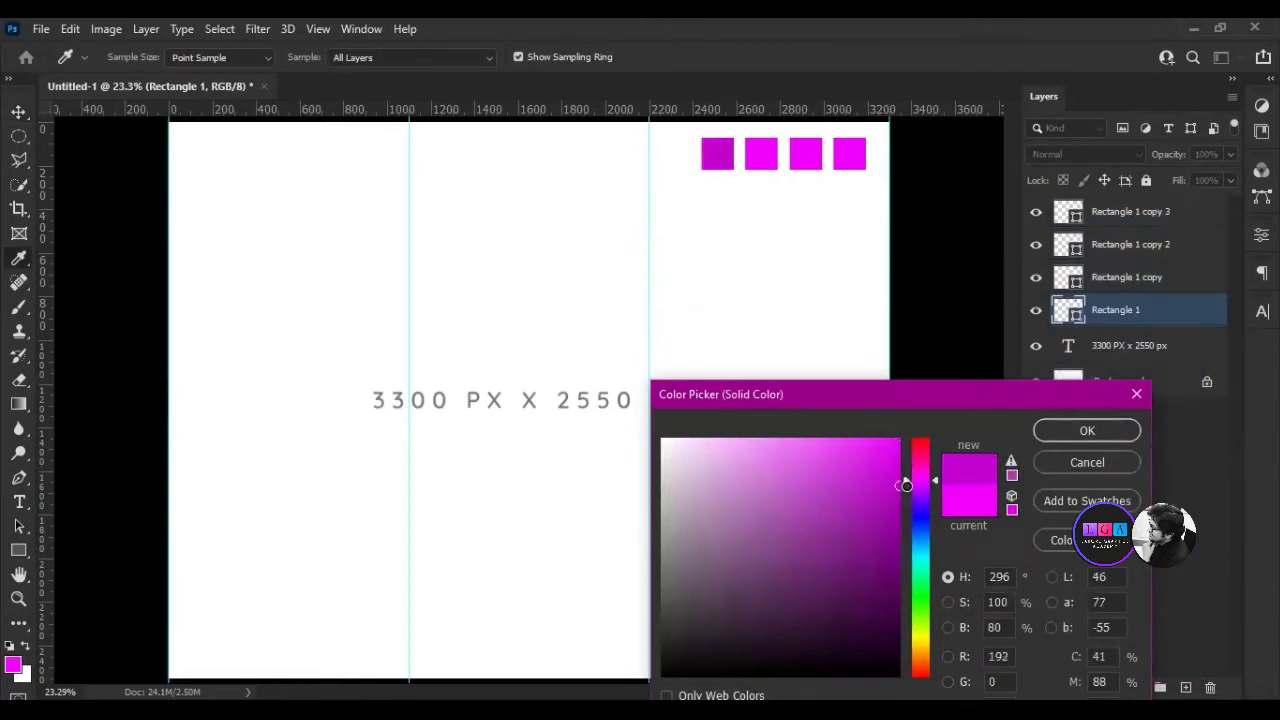
{"action": "left_click", "coordinate": [1085, 434]}
Set the stroke of all four squares to 0 px.
{"action": "scroll", "coordinate": [755, 138], "scroll_direction": "up", "scroll_amount": 2}
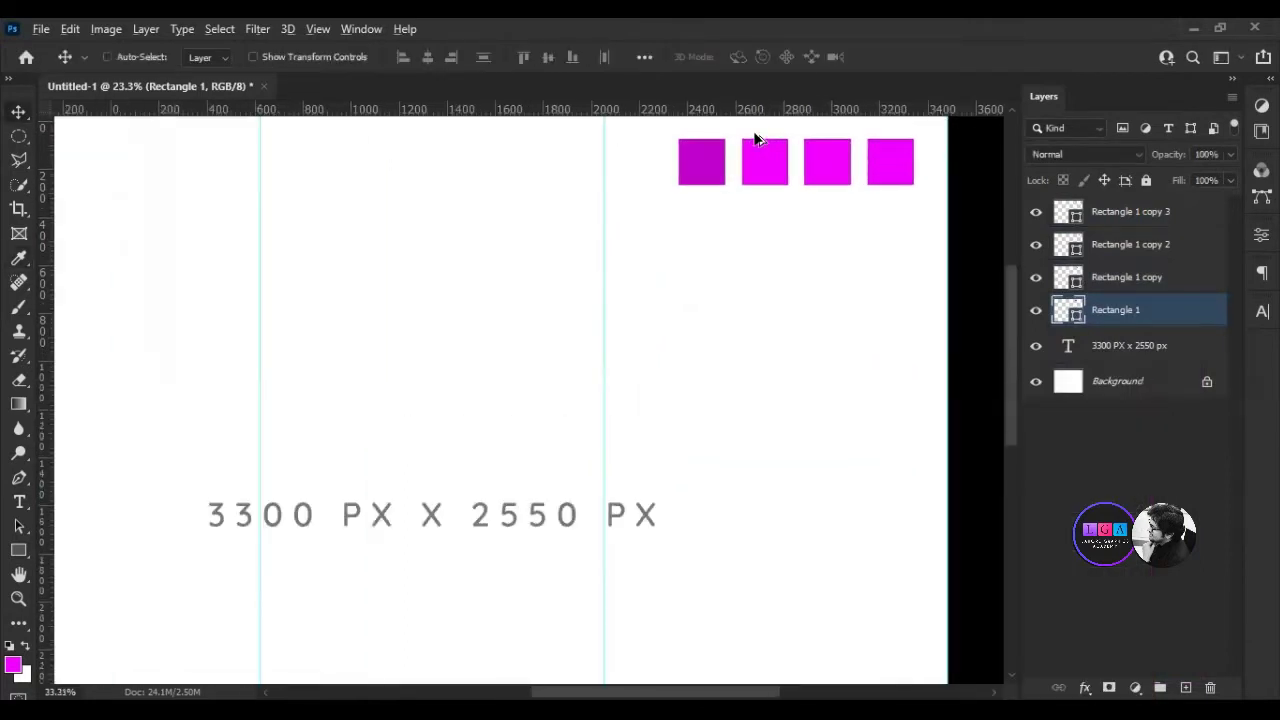
{"action": "scroll", "coordinate": [760, 135], "scroll_direction": "up", "scroll_amount": 2}
{"action": "scroll", "coordinate": [613, 248], "scroll_direction": "up", "scroll_amount": 1}
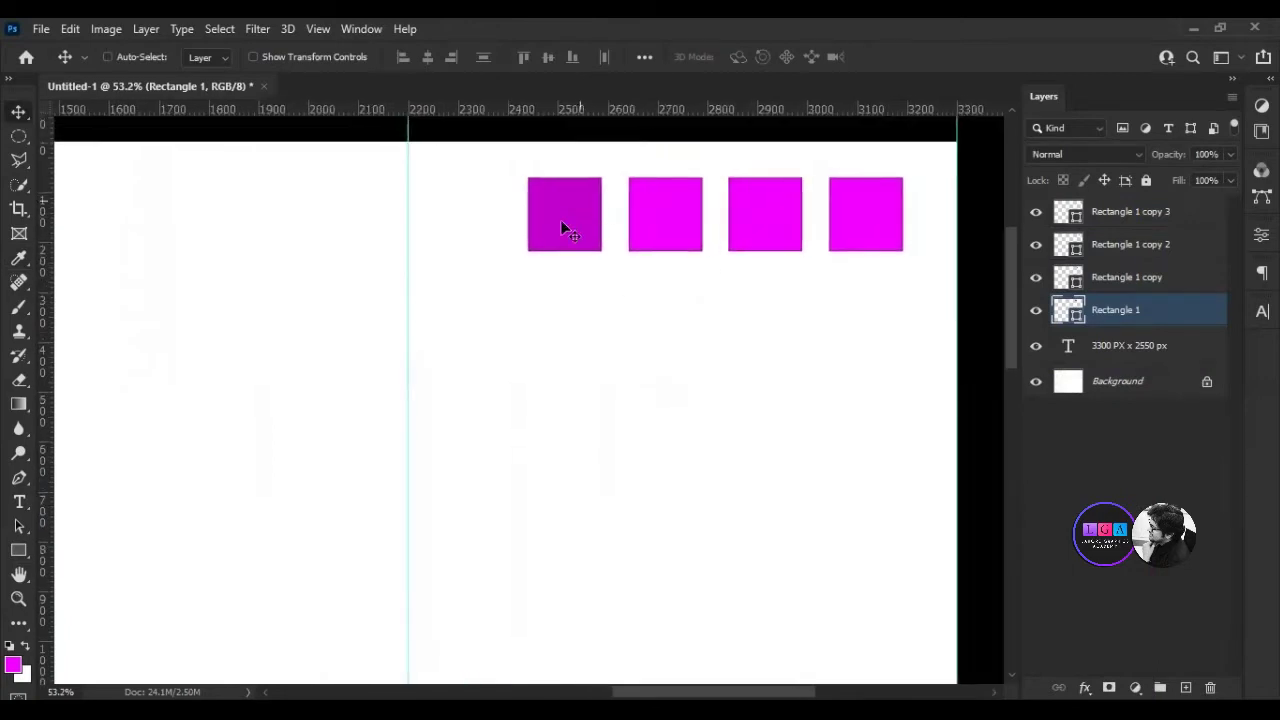
{"action": "left_click", "coordinate": [1143, 215], "text": "shift"}
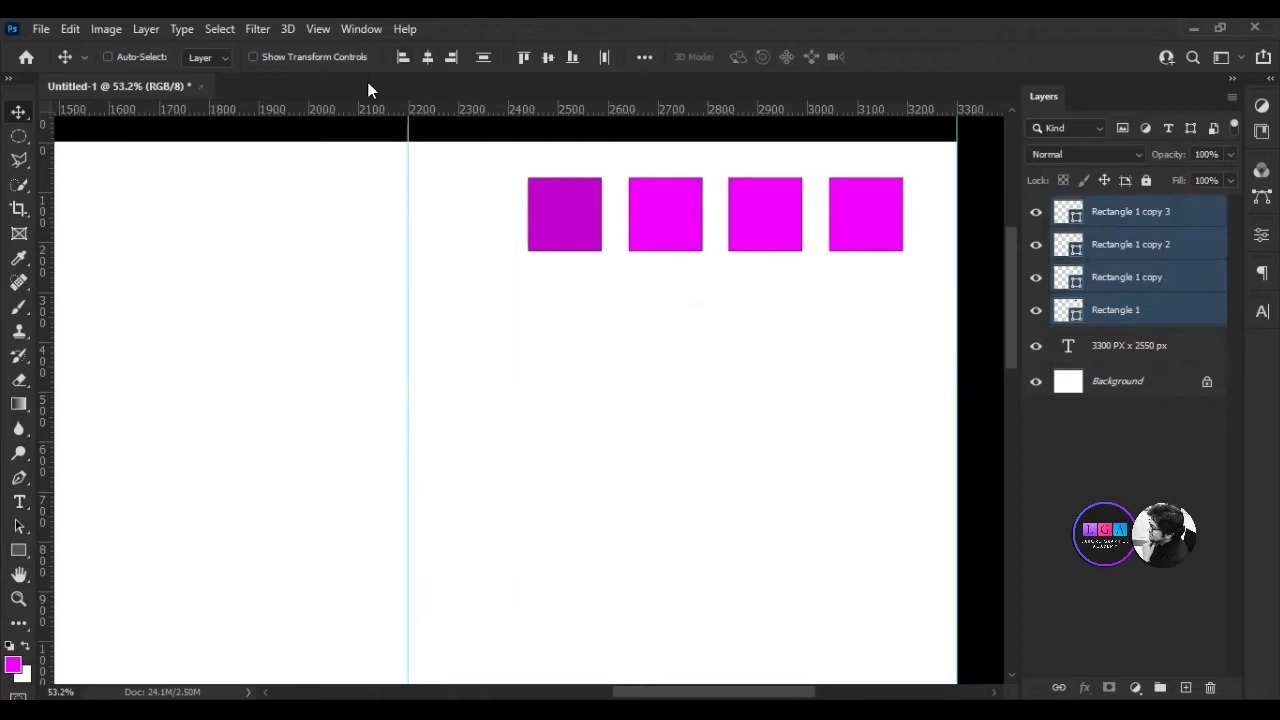
{"action": "key", "text": "u"}
{"action": "left_click", "coordinate": [311, 61]}
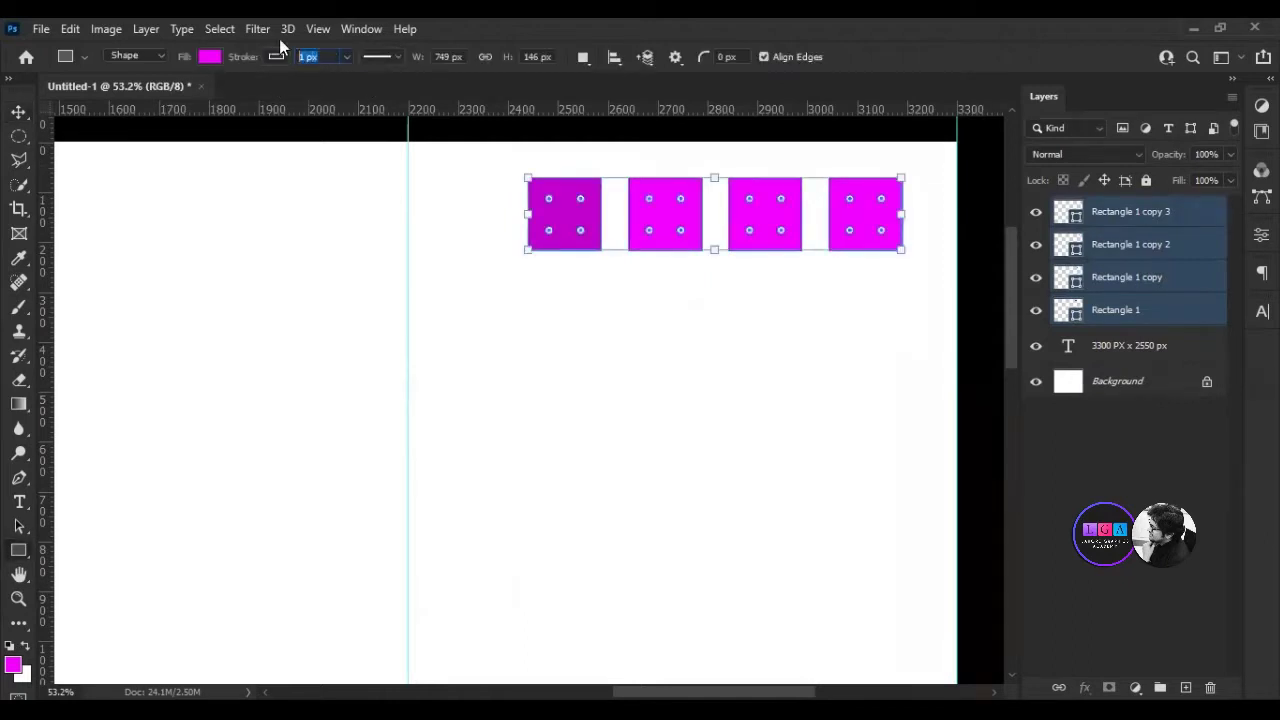
{"action": "type", "text": "0"}
{"action": "key", "text": "Return"}
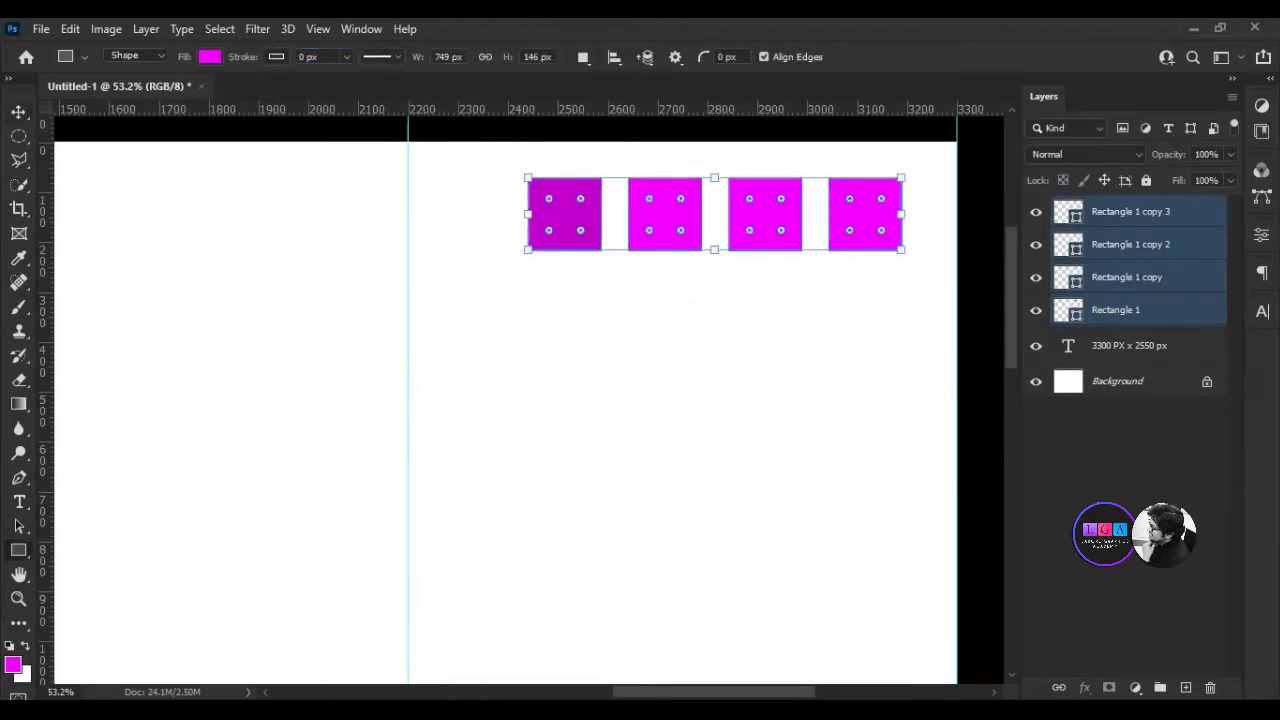
{"action": "key", "text": "Escape"}
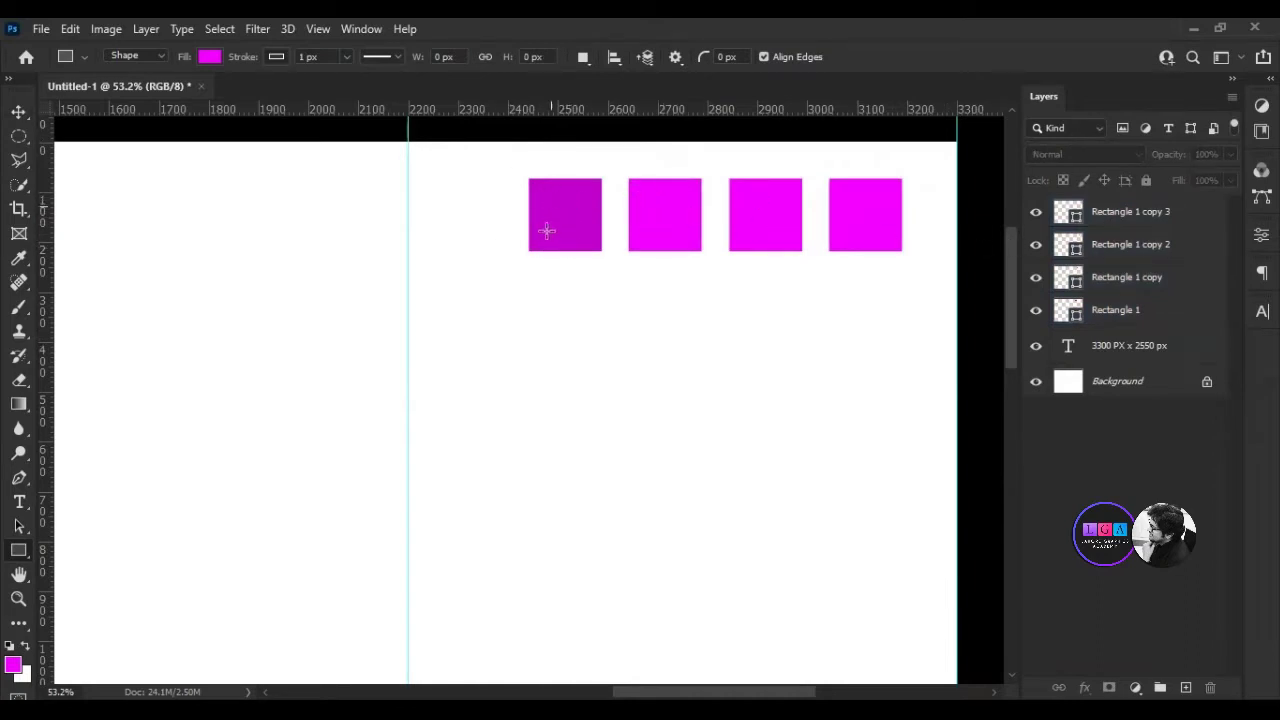
Recolour the second square dark purple 84018c.
{"action": "left_click", "coordinate": [1036, 310]}
{"action": "left_click", "coordinate": [1070, 280]}
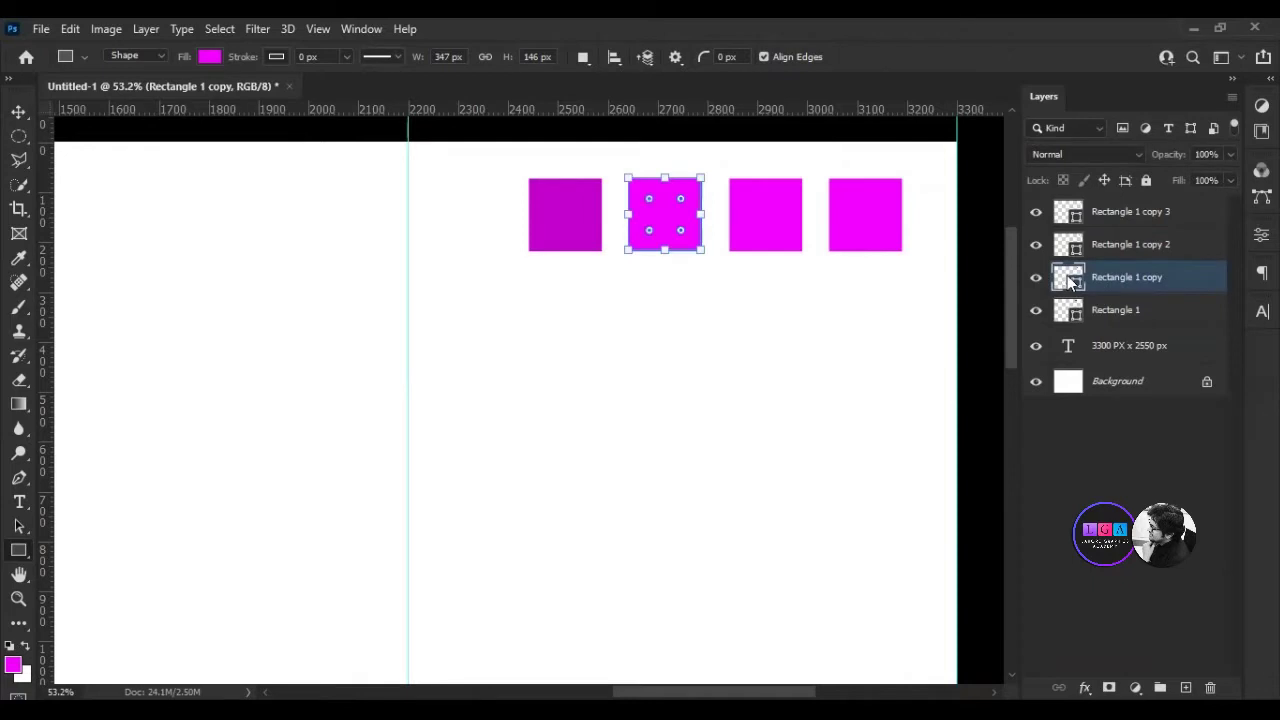
{"action": "double_click", "coordinate": [1070, 280]}
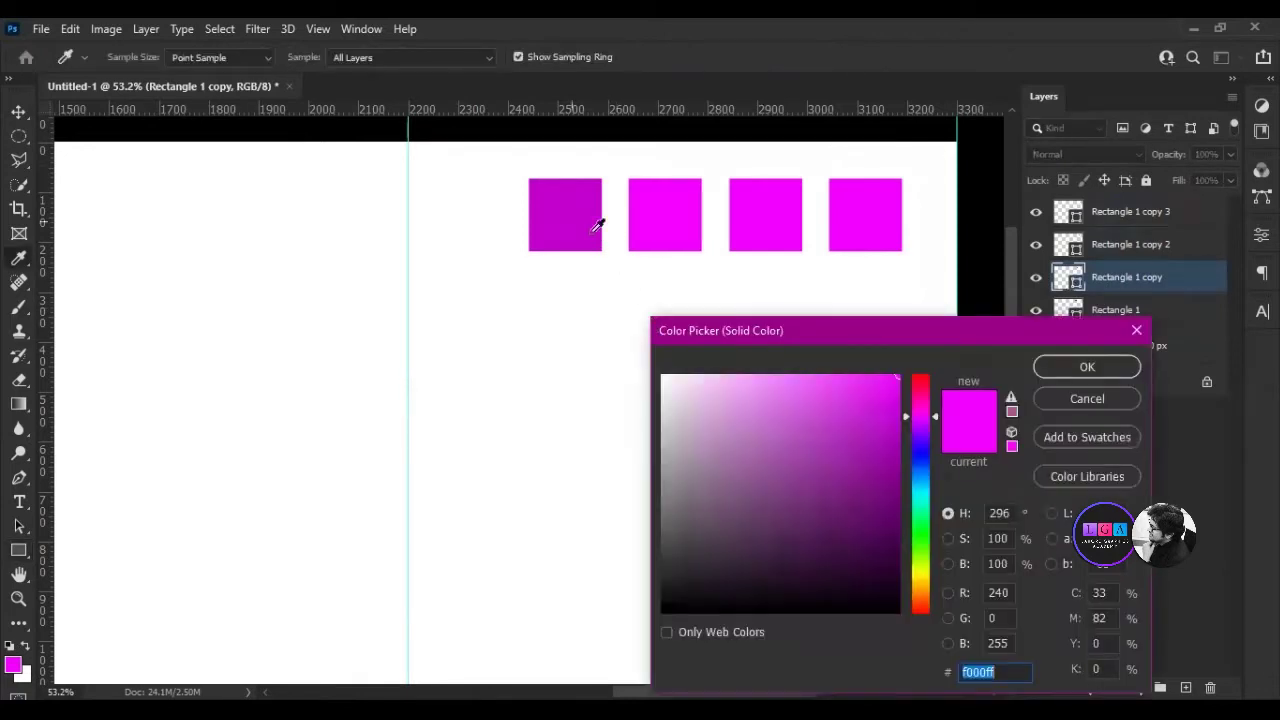
{"action": "left_click", "coordinate": [668, 213]}
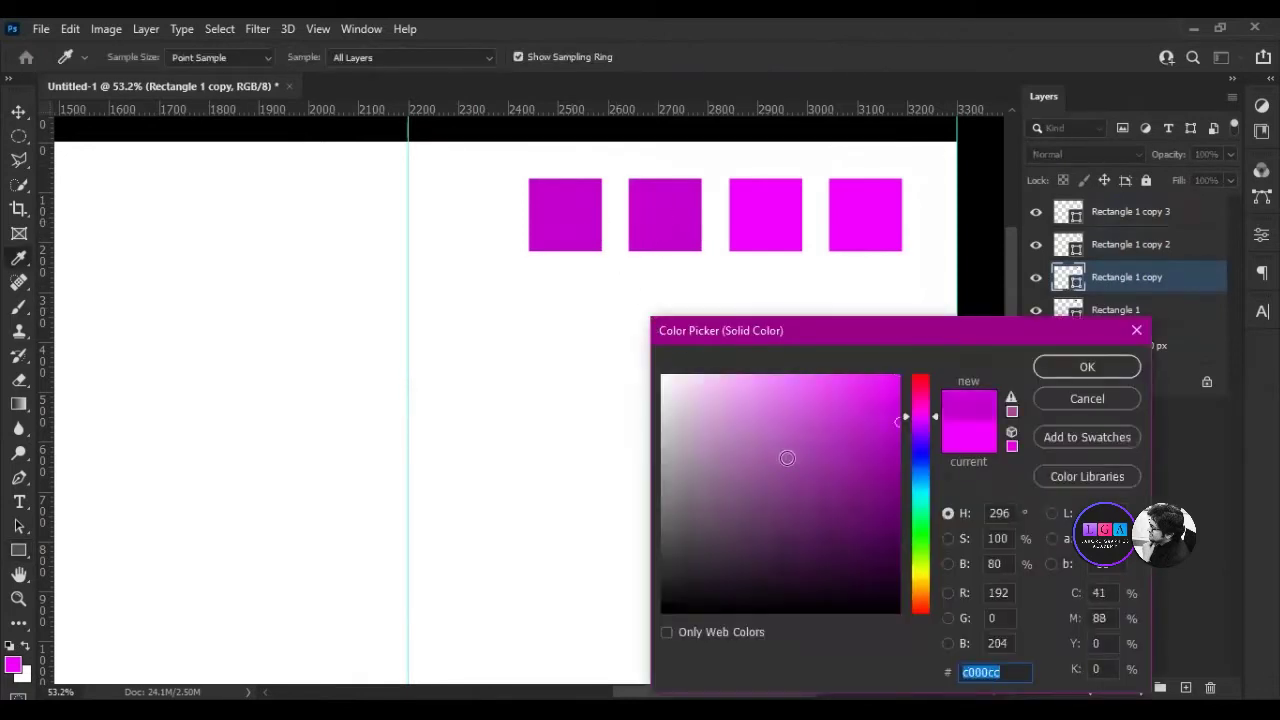
{"action": "left_click", "coordinate": [897, 444]}
{"action": "left_click_drag", "start_coordinate": [897, 444], "coordinate": [897, 460]}
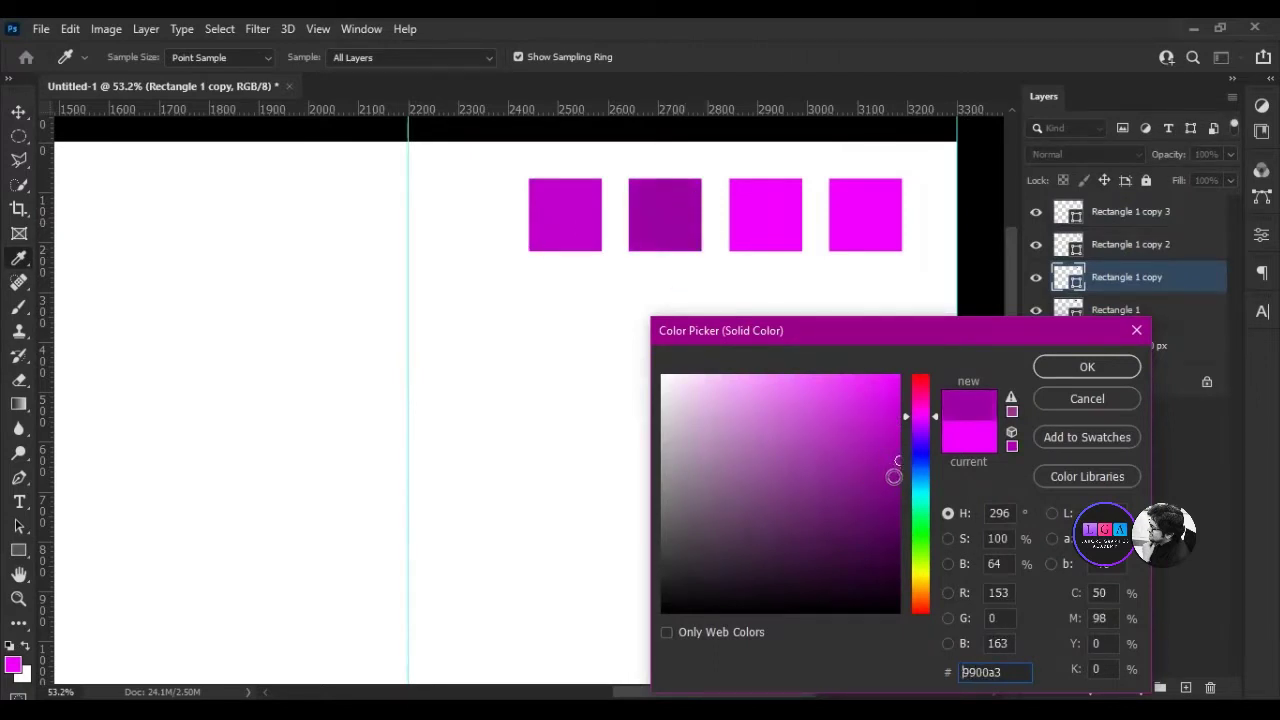
{"action": "left_click_drag", "start_coordinate": [895, 478], "coordinate": [899, 477]}
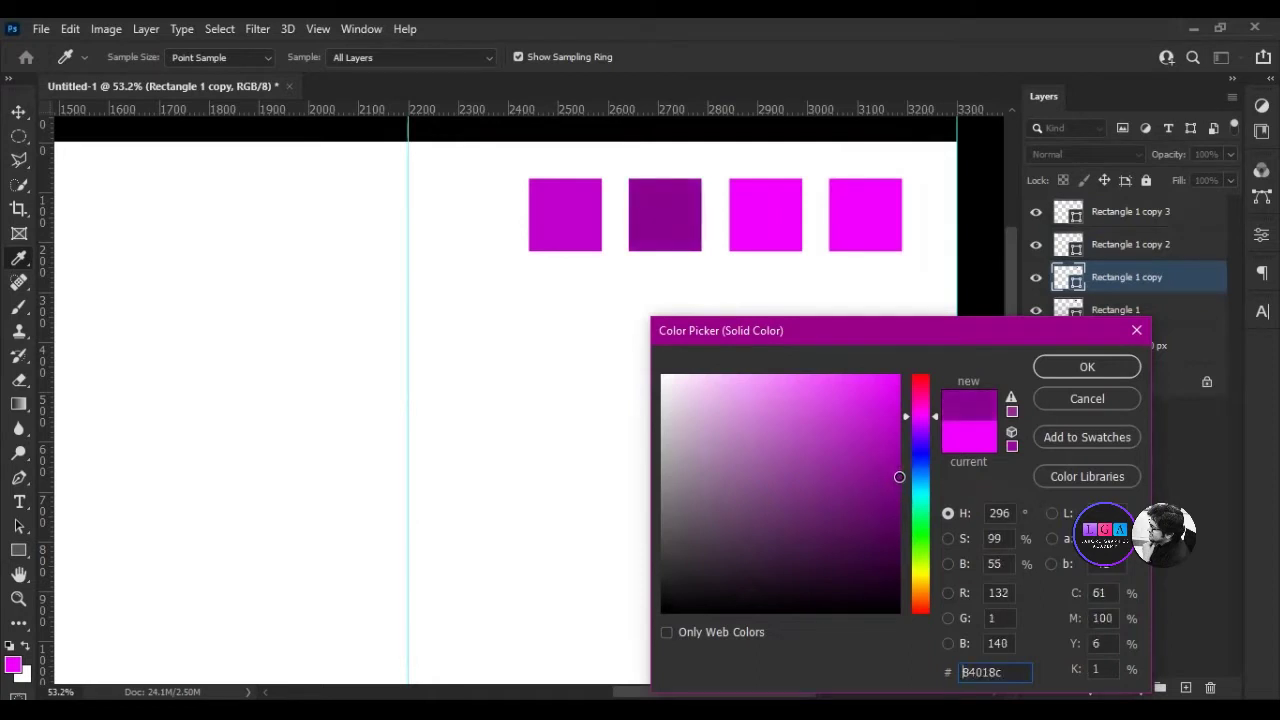
{"action": "left_click", "coordinate": [1087, 367]}
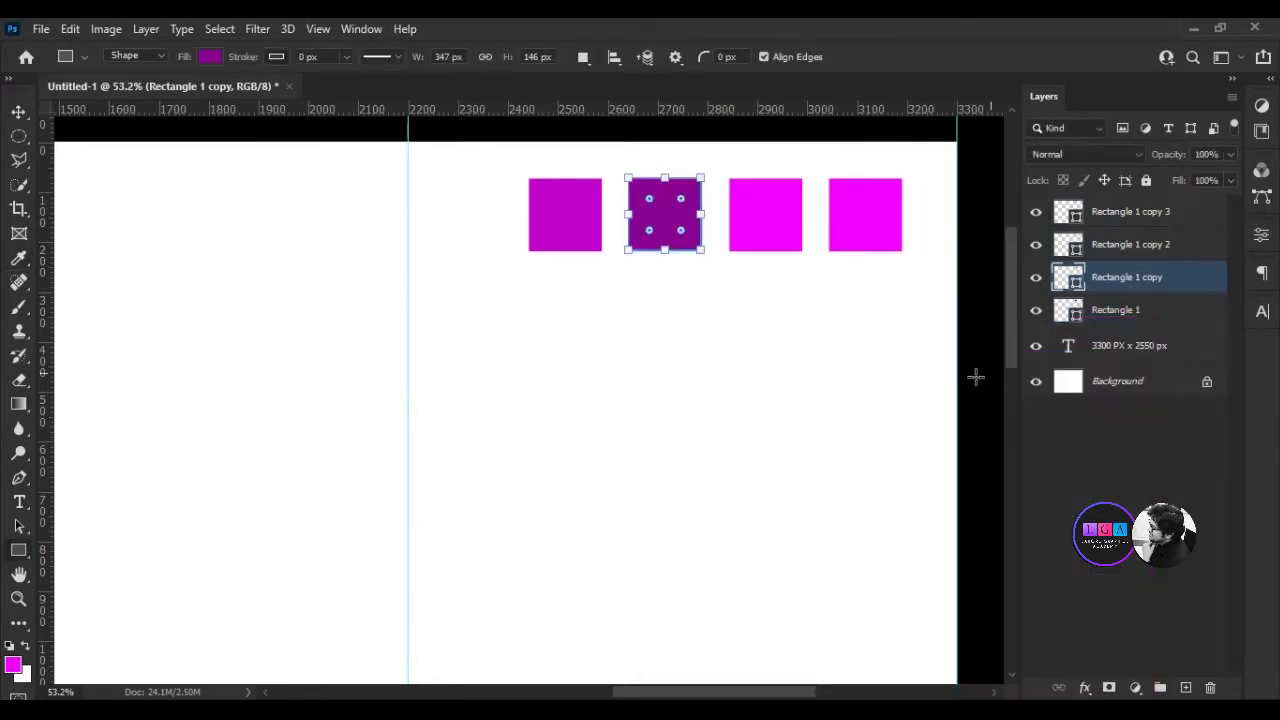
Fill the third square near-black and the fourth square white ffffff.
{"action": "left_click", "coordinate": [1070, 248]}
{"action": "double_click", "coordinate": [1070, 248]}
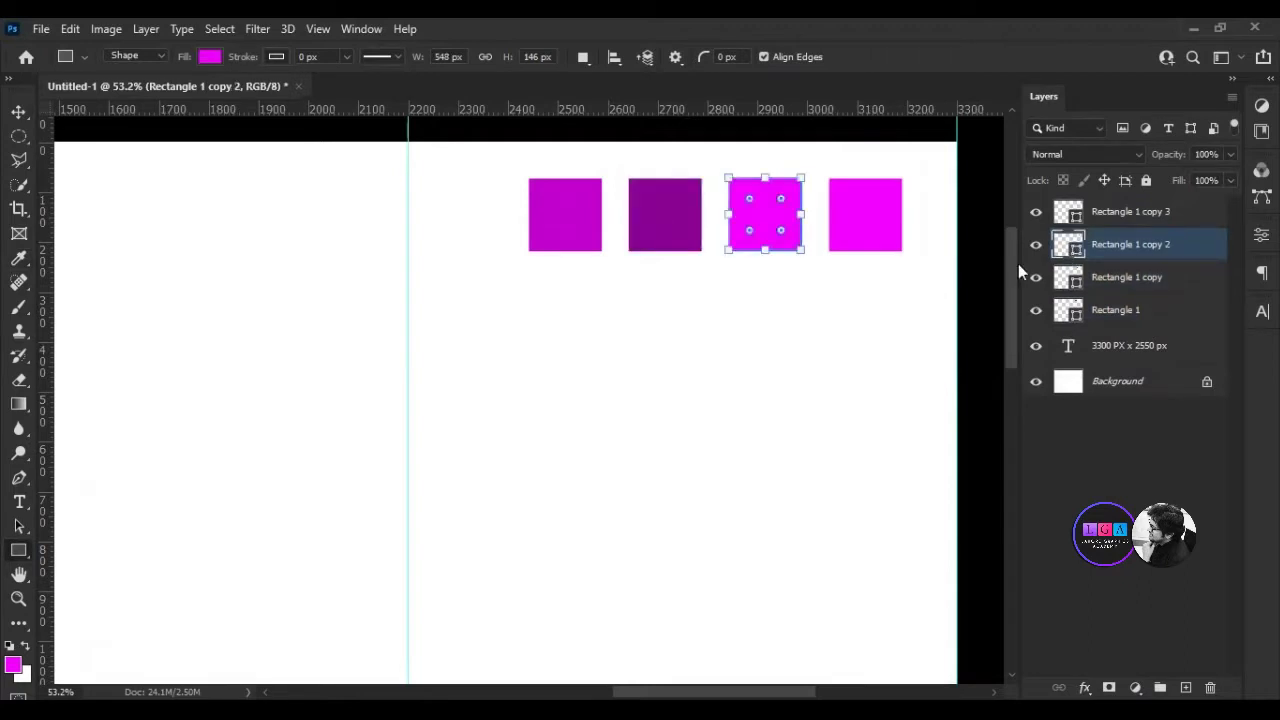
{"action": "mouse_move", "coordinate": [763, 556]}
{"action": "left_mouse_down"}
{"action": "mouse_move", "coordinate": [560, 613]}
{"action": "mouse_move", "coordinate": [549, 577]}
{"action": "left_mouse_up"}
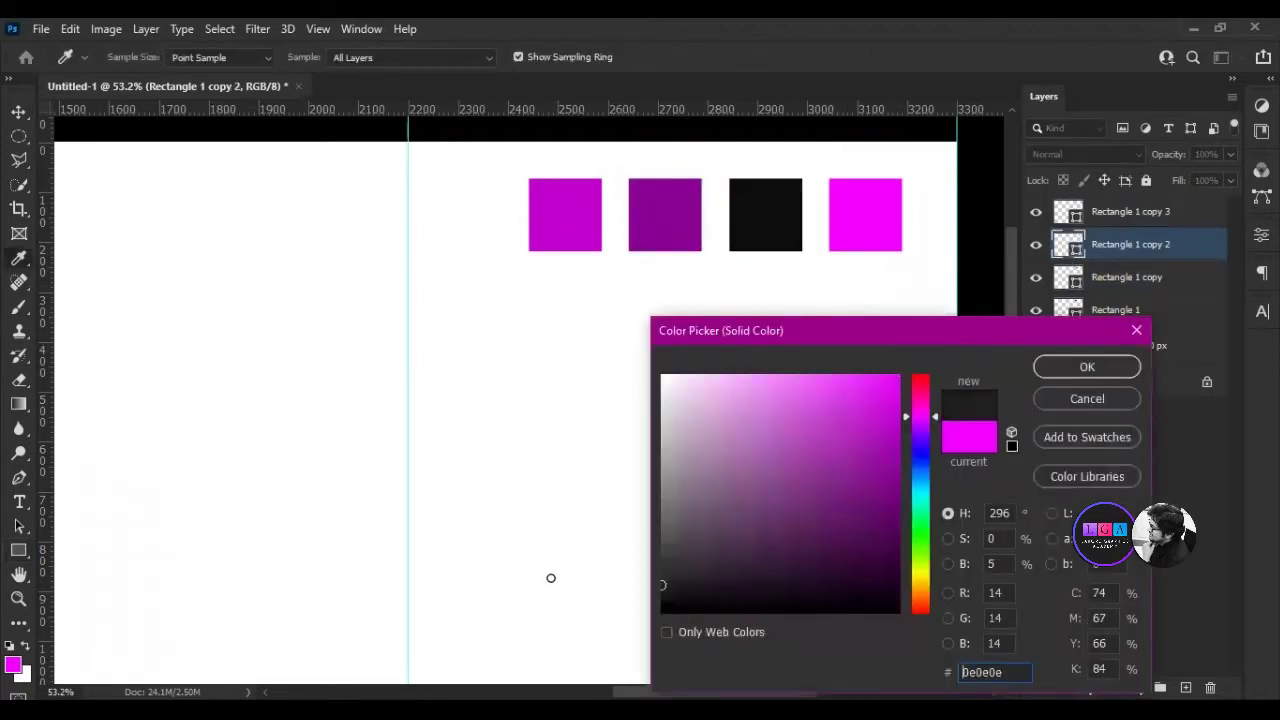
{"action": "left_click", "coordinate": [1088, 366]}
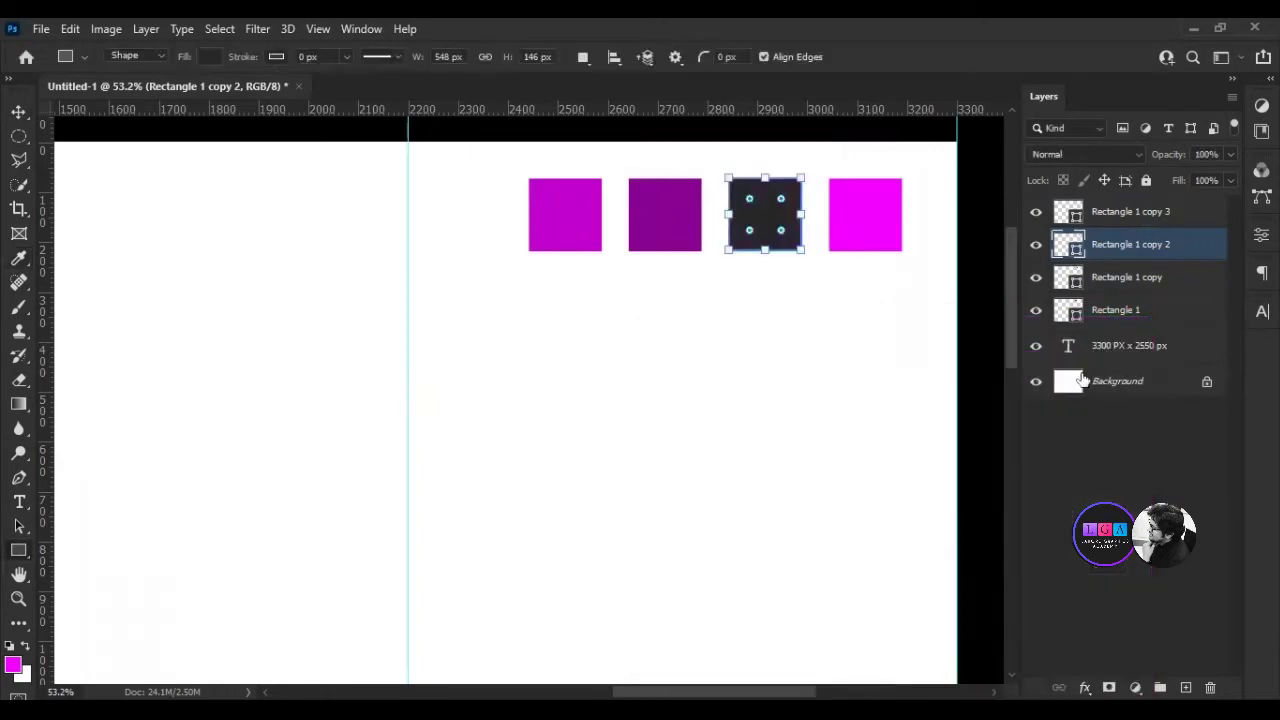
{"action": "left_click", "coordinate": [1066, 212]}
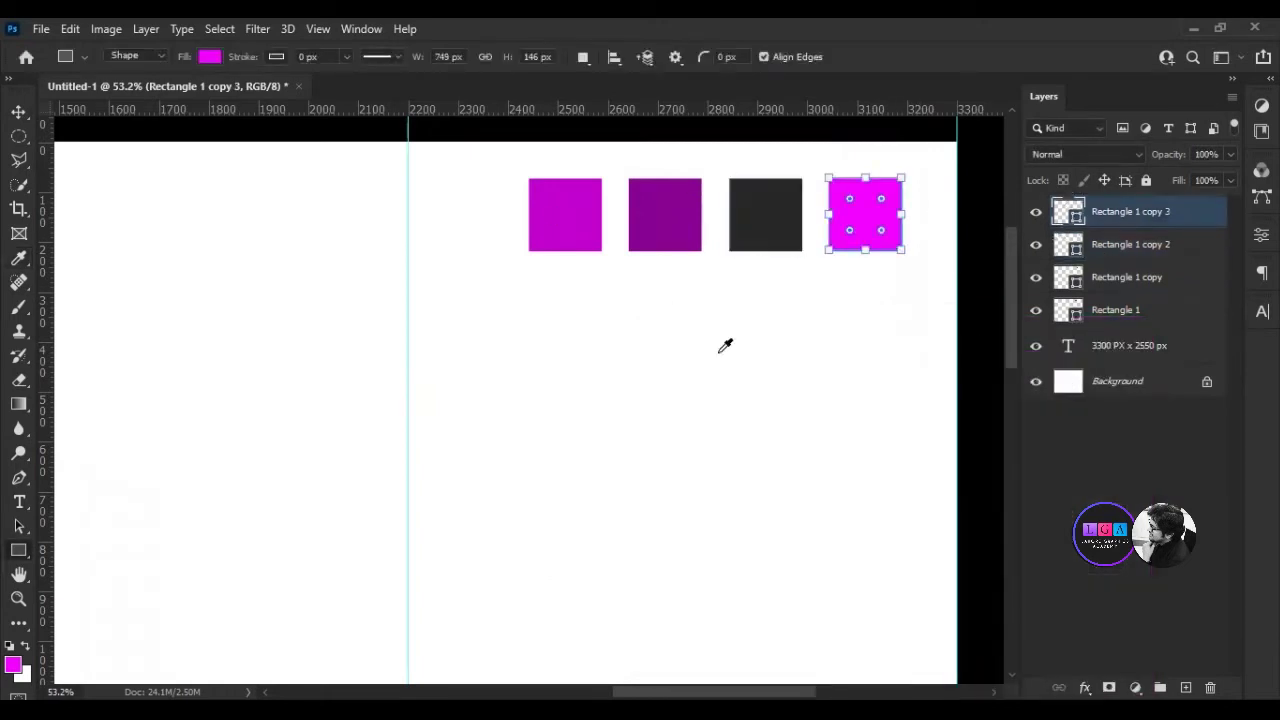
{"action": "left_click_drag", "start_coordinate": [747, 385], "coordinate": [662, 376]}
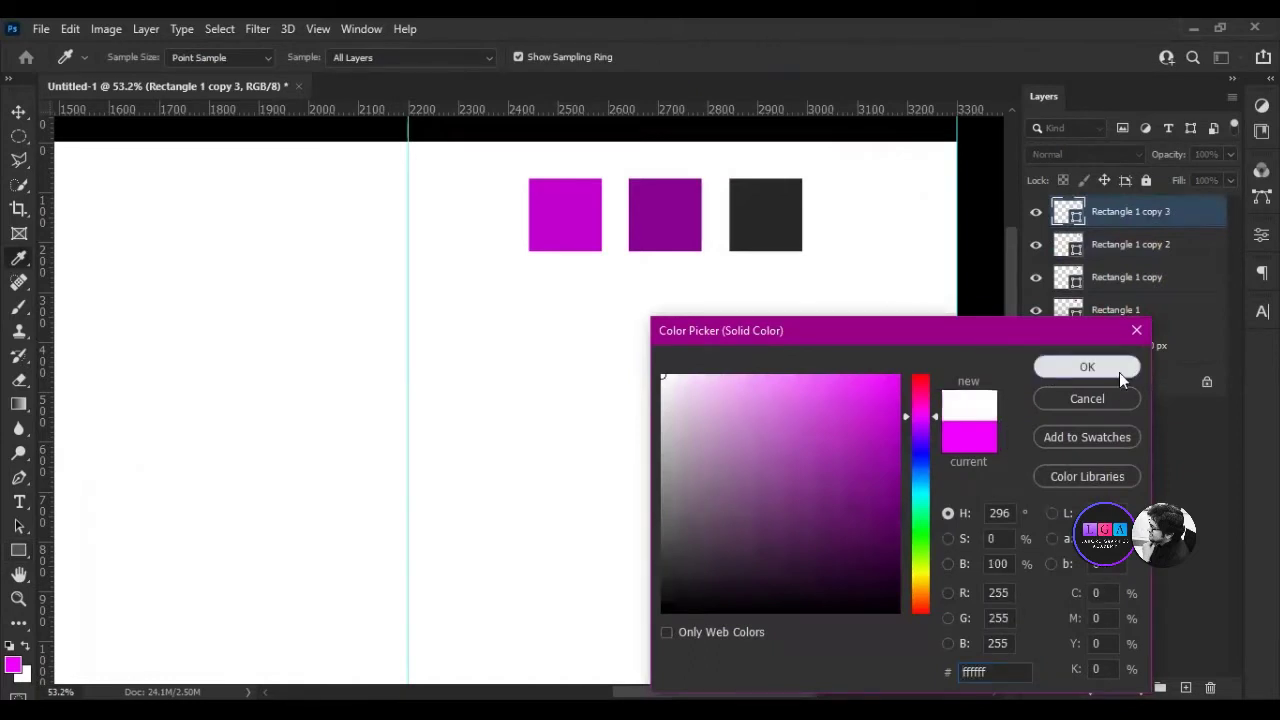
{"action": "left_click", "coordinate": [1120, 372]}
{"action": "left_click", "coordinate": [1168, 468]}
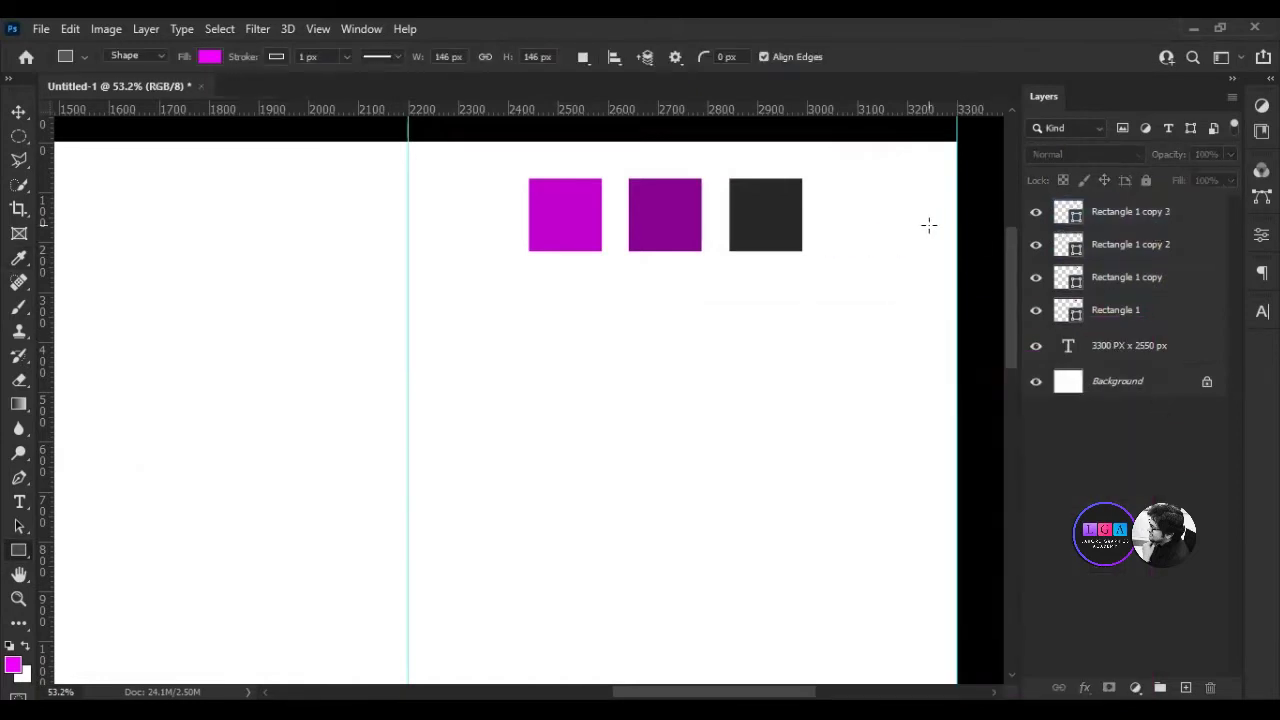
Set a 2 px stroke on all four palette squares, then deselect them.
{"action": "left_click", "coordinate": [1130, 310]}
{"action": "left_click", "coordinate": [1143, 213], "text": "shift"}
{"action": "left_click", "coordinate": [293, 56]}
{"action": "key", "text": "BackSpace"}
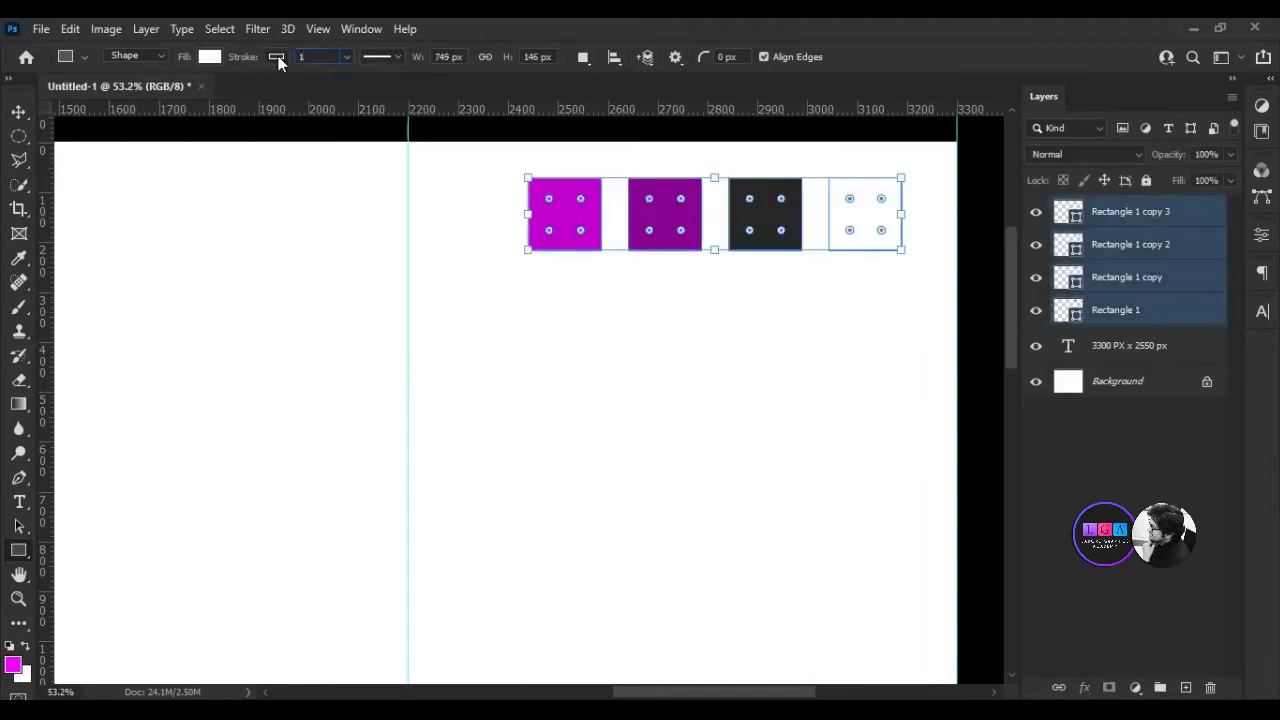
{"action": "type", "text": "2"}
{"action": "key", "text": "Return"}
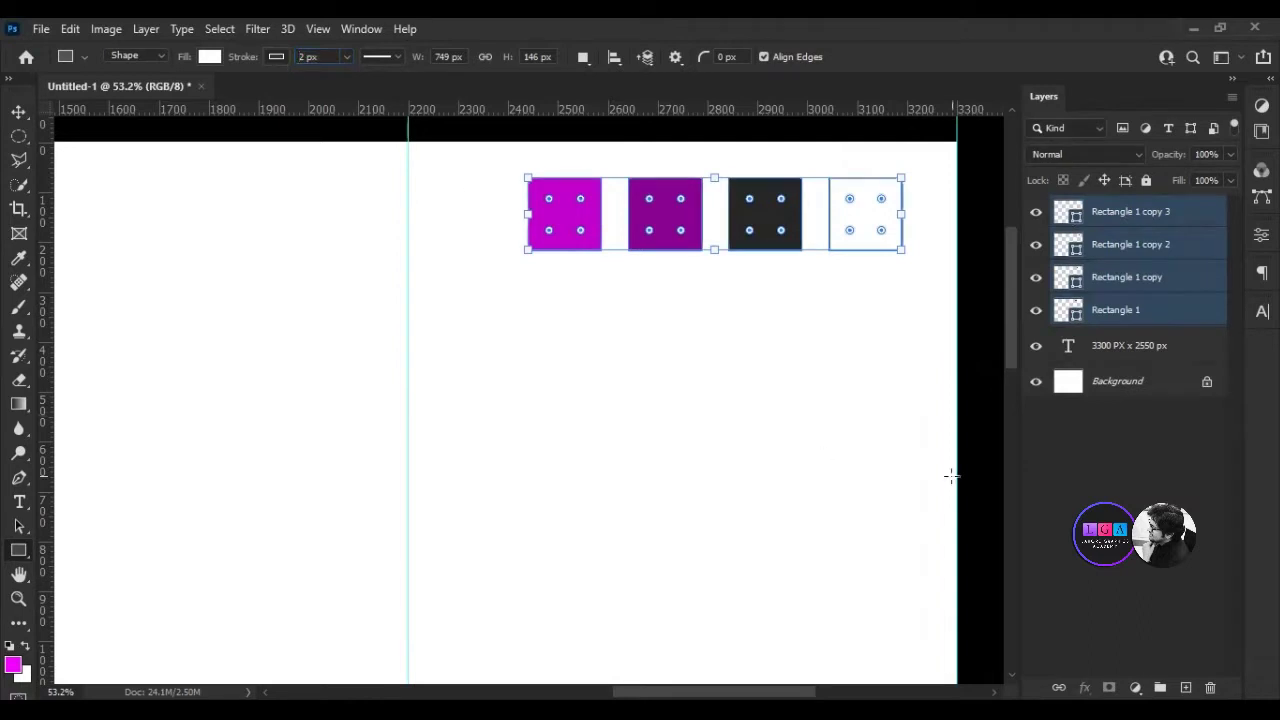
{"action": "left_click", "coordinate": [809, 265]}
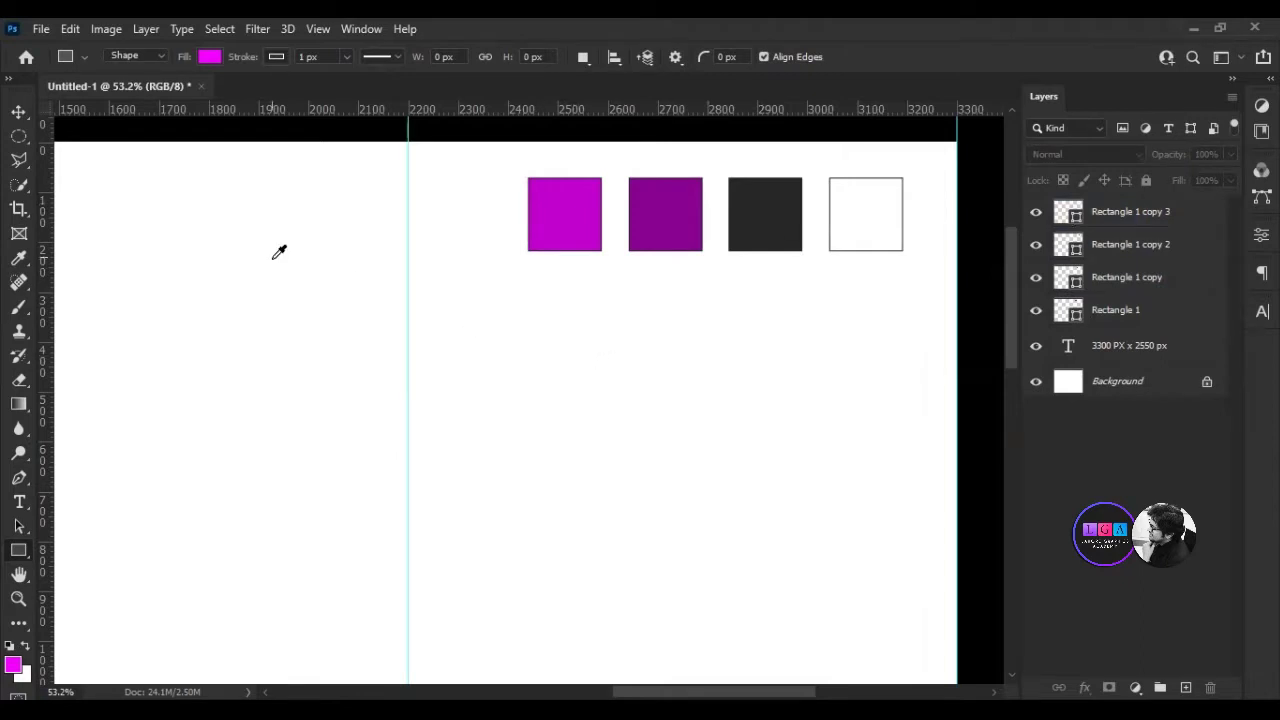
Zoom out and pan until the full artboard, palette squares and dimension label fit.
{"action": "scroll", "coordinate": [350, 280], "scroll_direction": "down", "scroll_amount": 1}
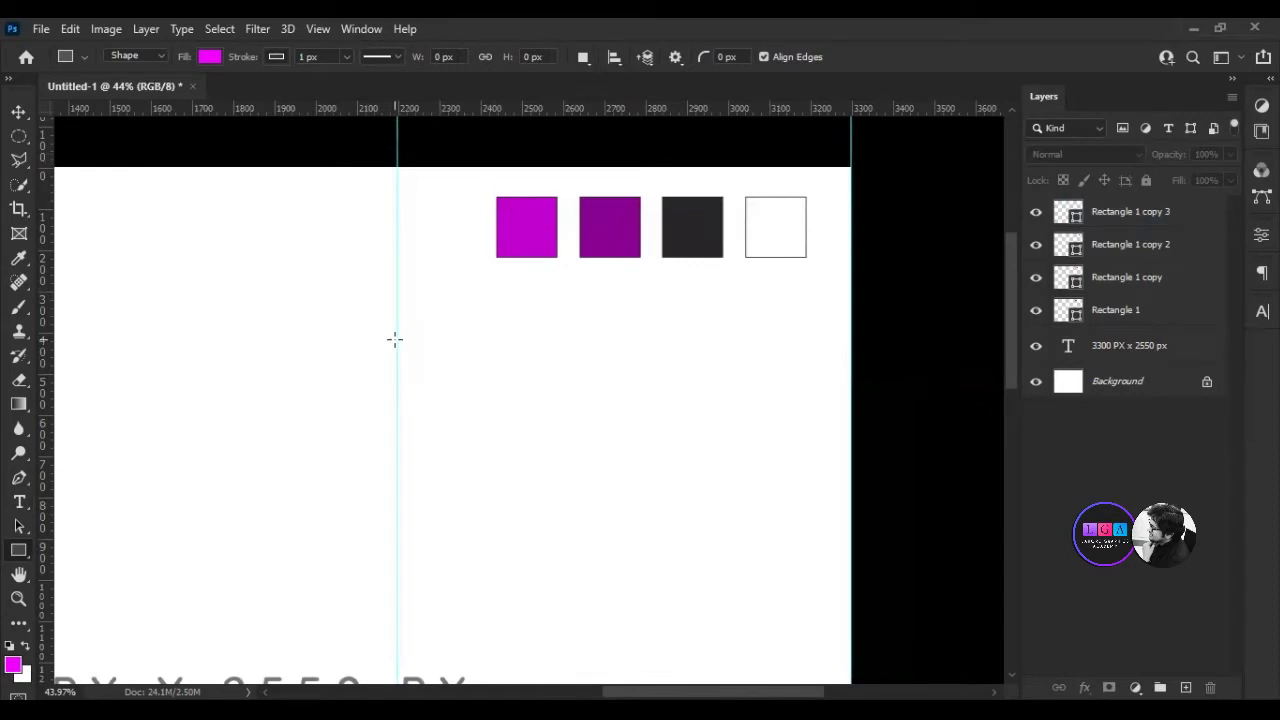
{"action": "scroll", "coordinate": [210, 334], "scroll_direction": "down", "scroll_amount": 1}
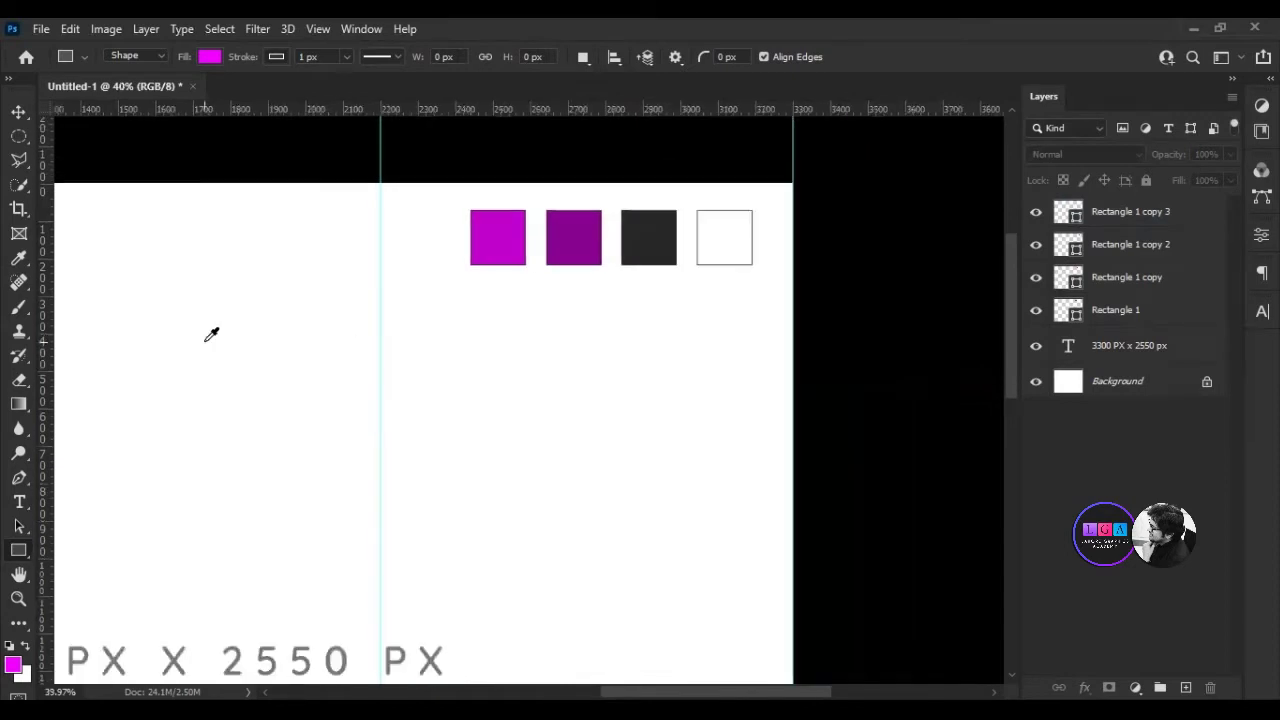
{"action": "scroll", "coordinate": [163, 400], "scroll_direction": "up", "scroll_amount": 2}
{"action": "scroll", "coordinate": [431, 379], "scroll_direction": "left", "scroll_amount": 3}
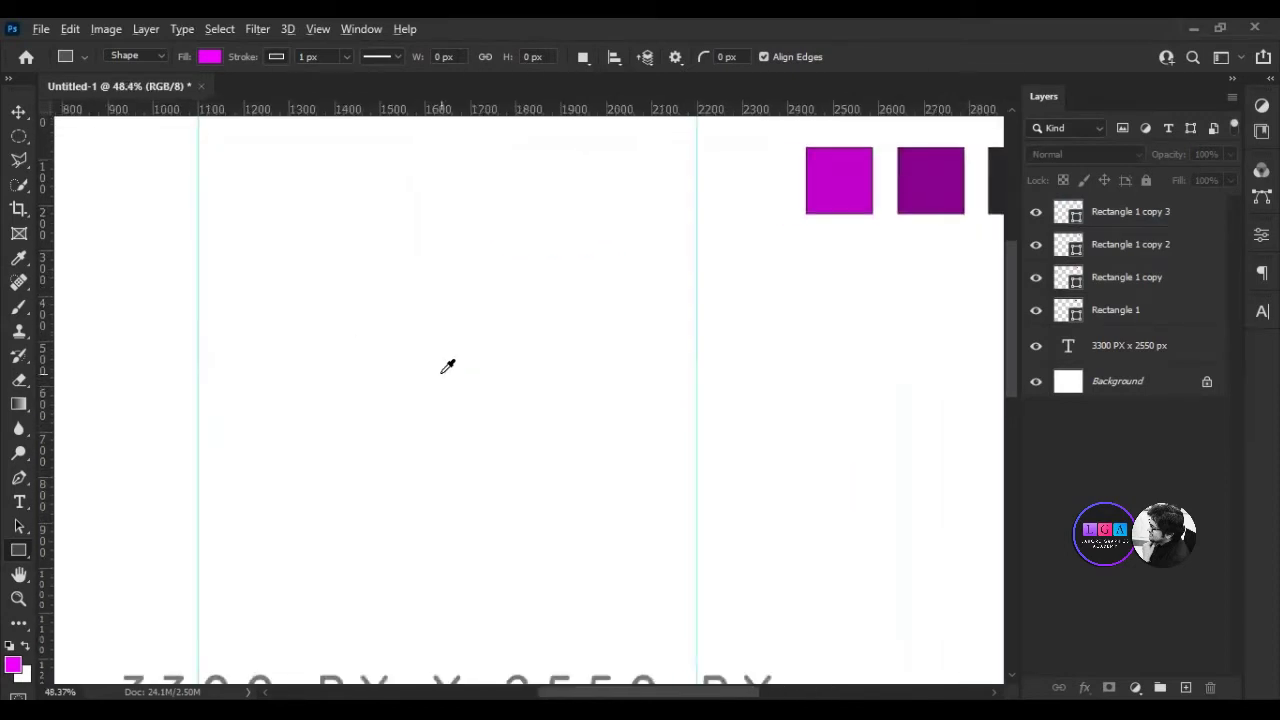
{"action": "scroll", "coordinate": [257, 391], "scroll_direction": "down", "scroll_amount": 2}
{"action": "left_click_drag", "start_coordinate": [254, 400], "coordinate": [330, 362]}
{"action": "scroll", "coordinate": [330, 362], "scroll_direction": "down", "scroll_amount": 1}
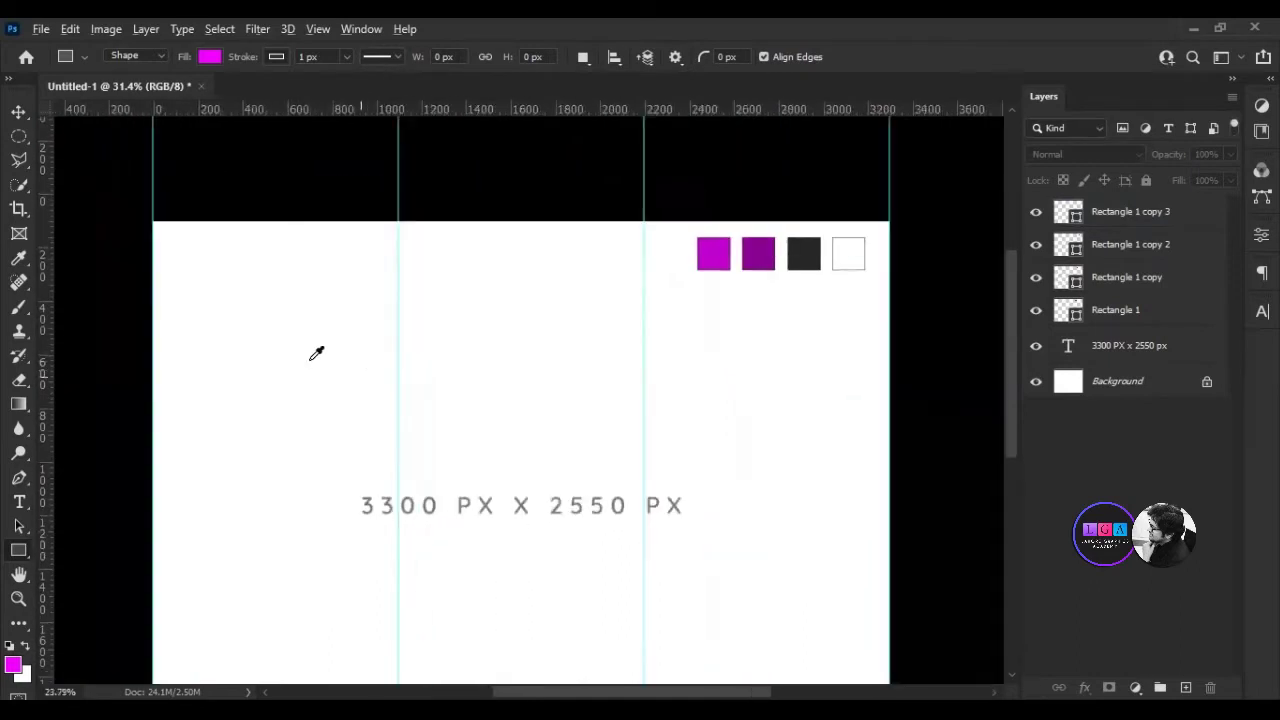
{"action": "scroll", "coordinate": [584, 365], "scroll_direction": "down", "scroll_amount": 1}
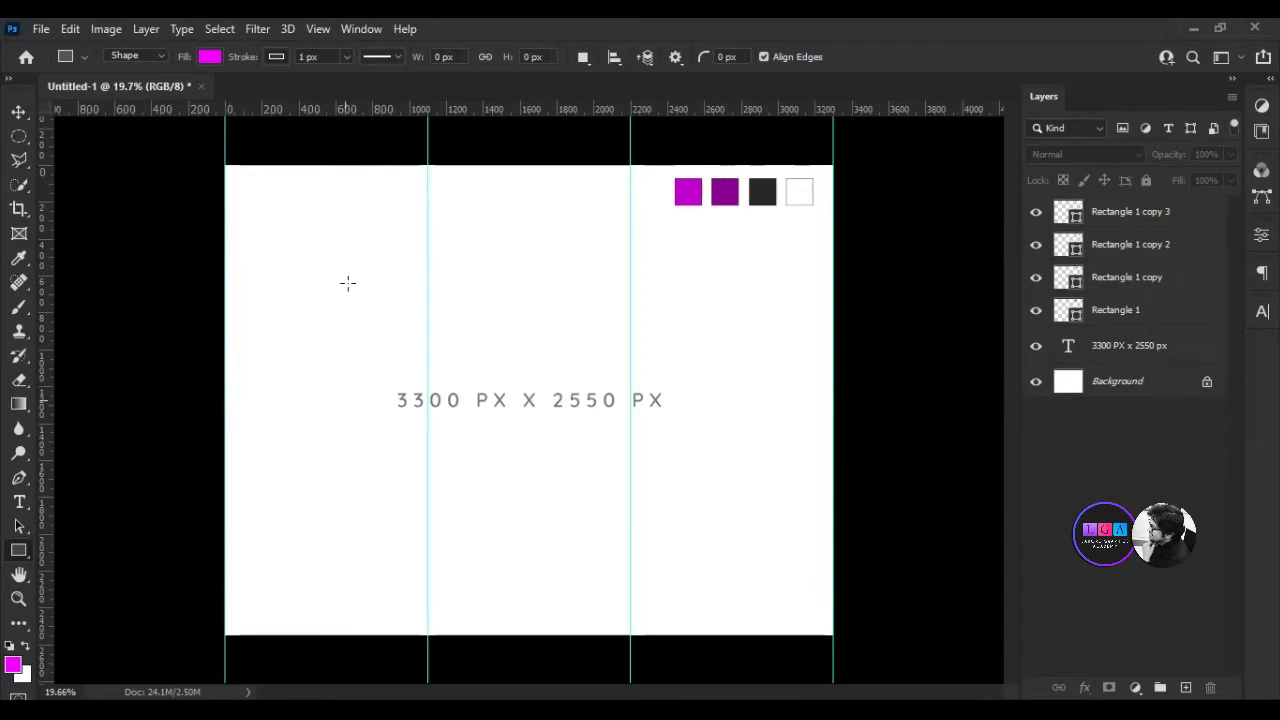
Draw a rectangle covering the left panel up to the first guide.
{"action": "right_click", "coordinate": [19, 554]}
{"action": "left_click_drag", "start_coordinate": [405, 588], "coordinate": [428, 633]}
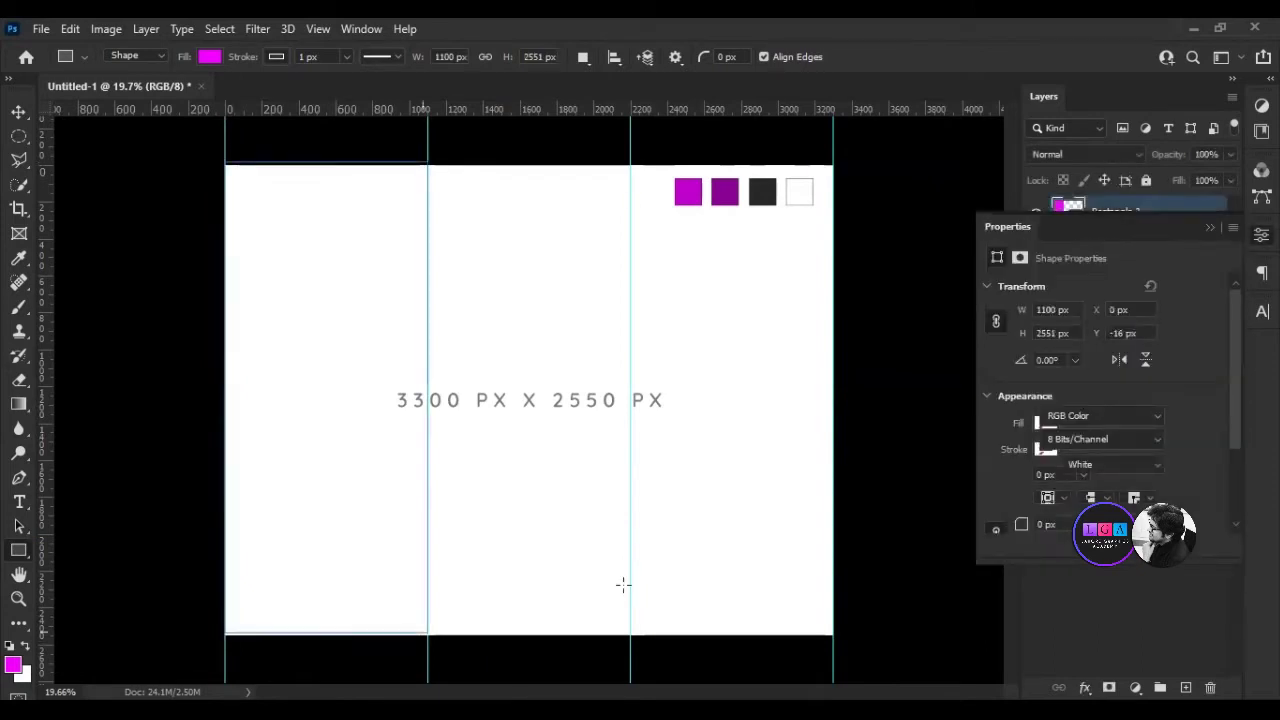
{"action": "left_click", "coordinate": [1209, 228]}
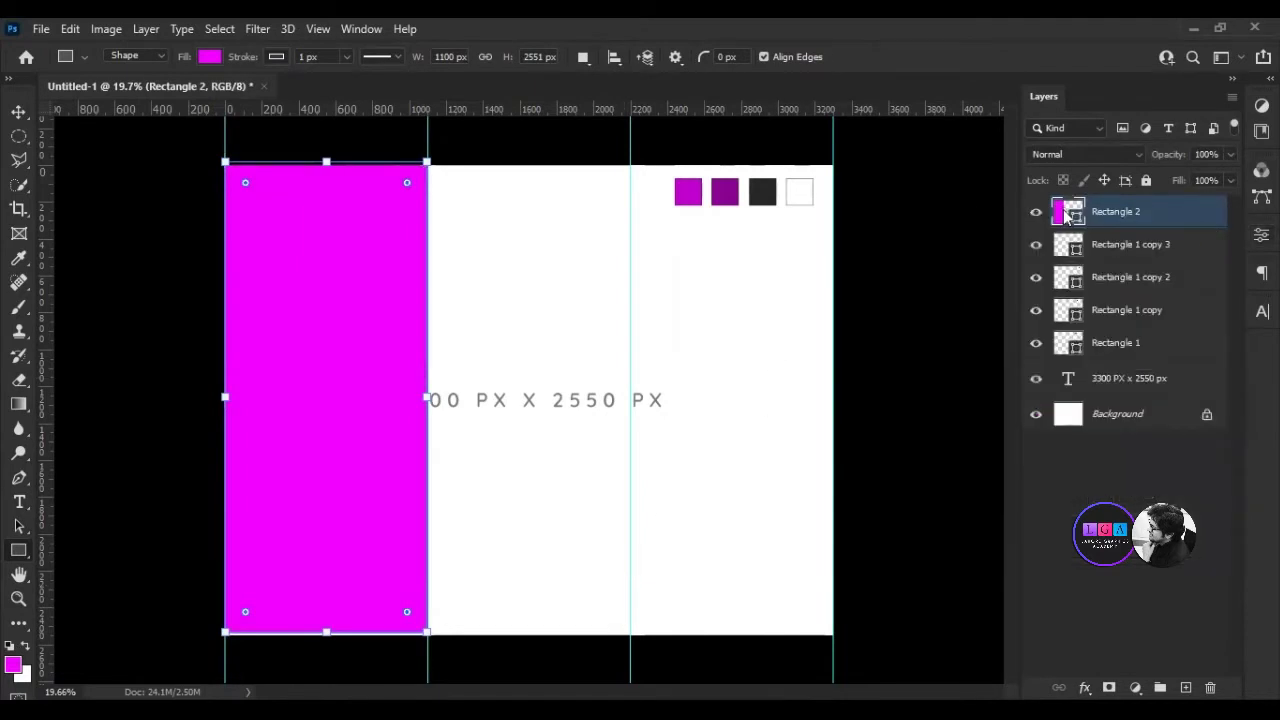
Fill the rectangle with darker purple 880191 sampled from the palette swatches.
{"action": "double_click", "coordinate": [1066, 213]}
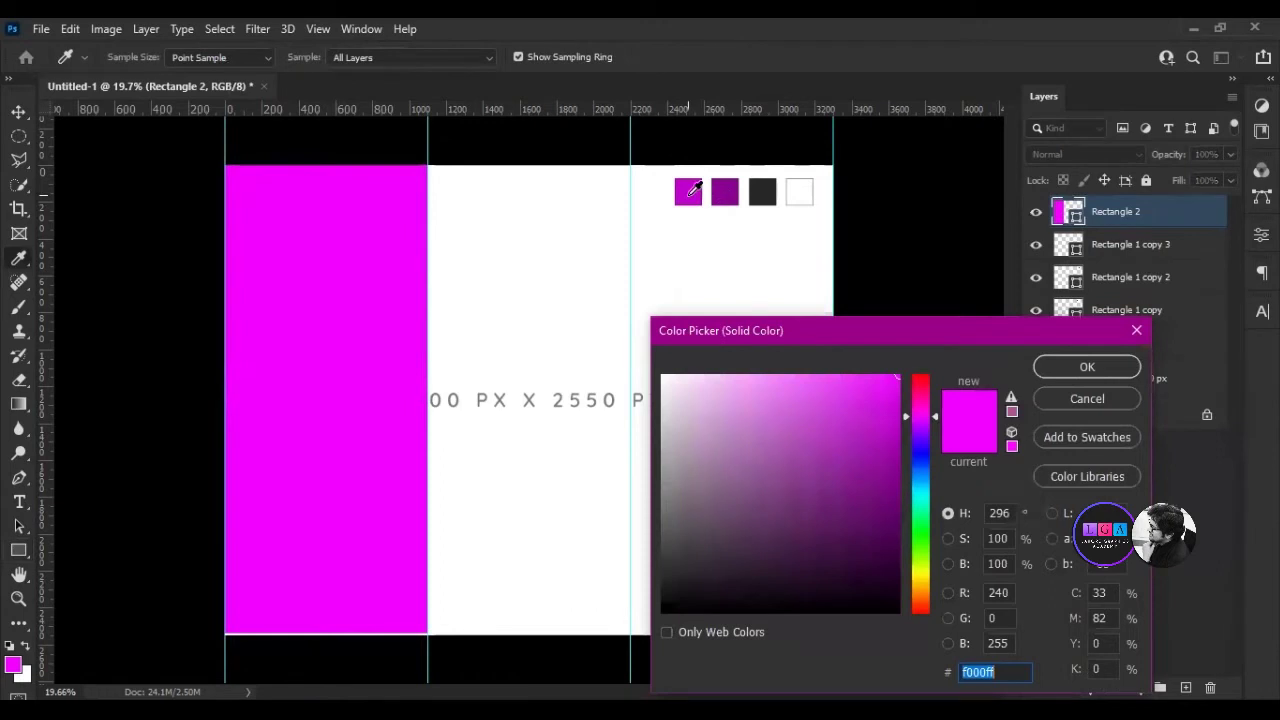
{"action": "left_click", "coordinate": [728, 186]}
{"action": "left_click", "coordinate": [727, 187]}
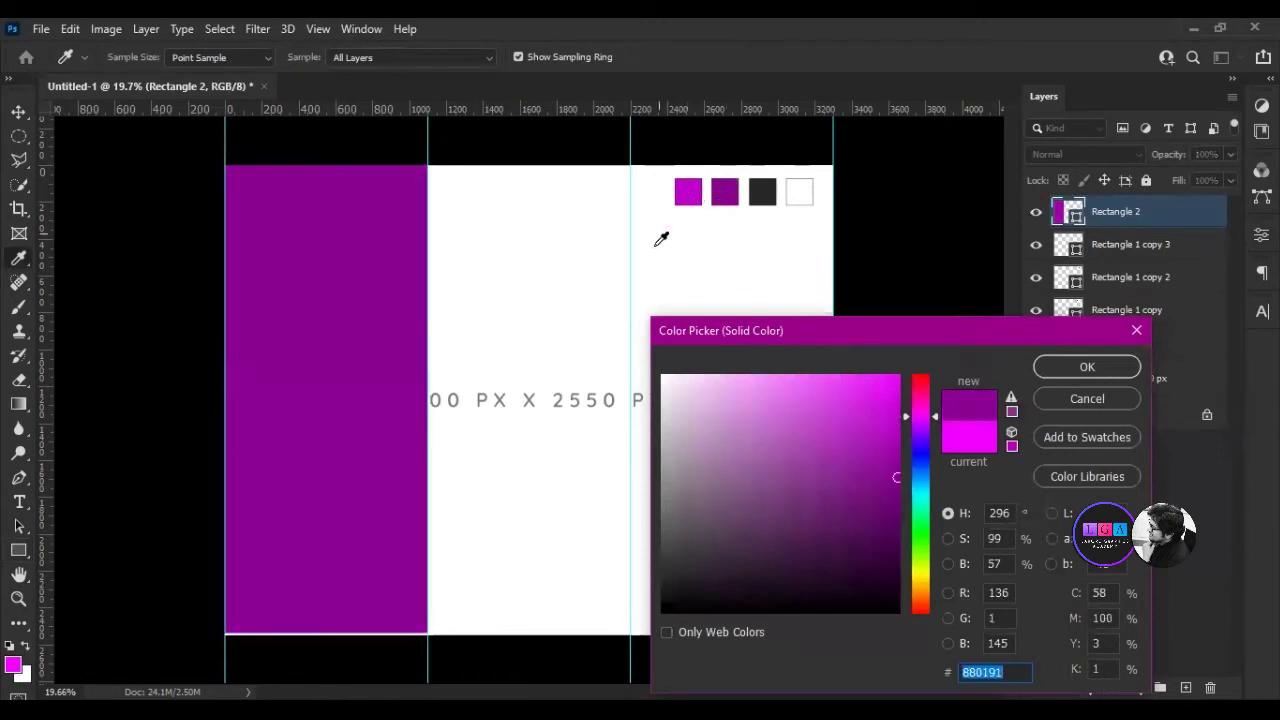
{"action": "left_click", "coordinate": [697, 188]}
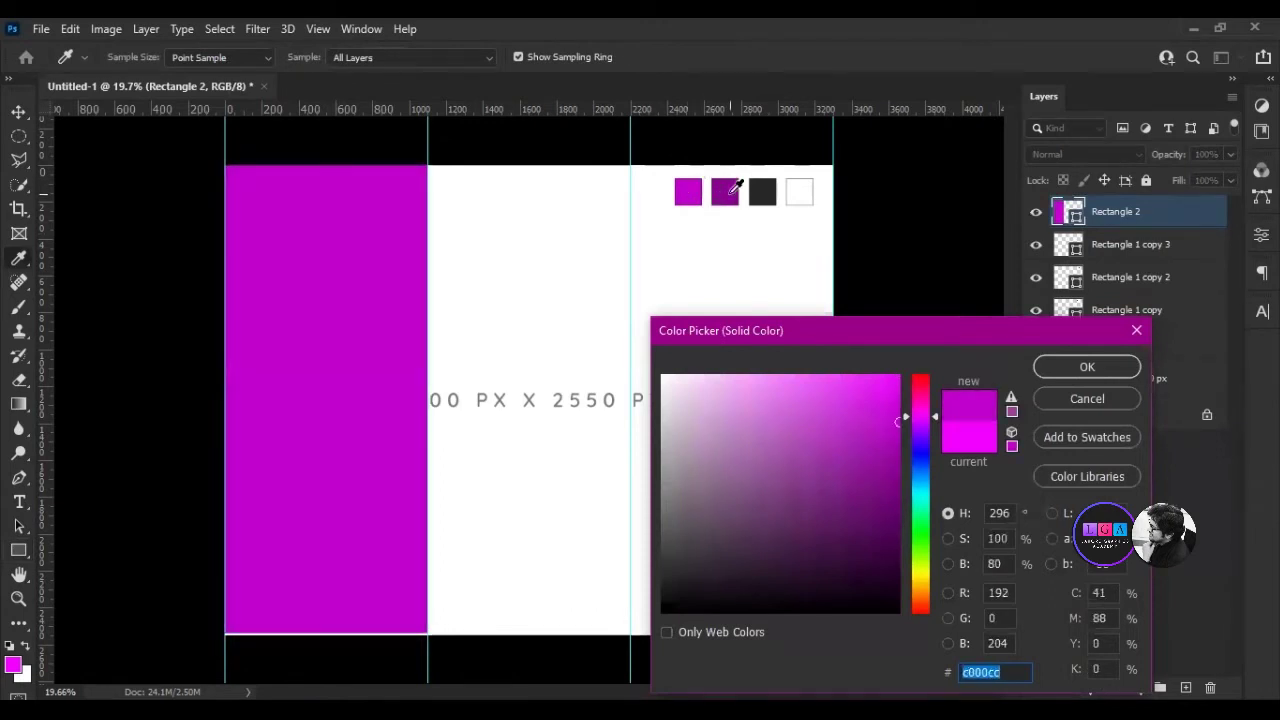
{"action": "left_click", "coordinate": [729, 190]}
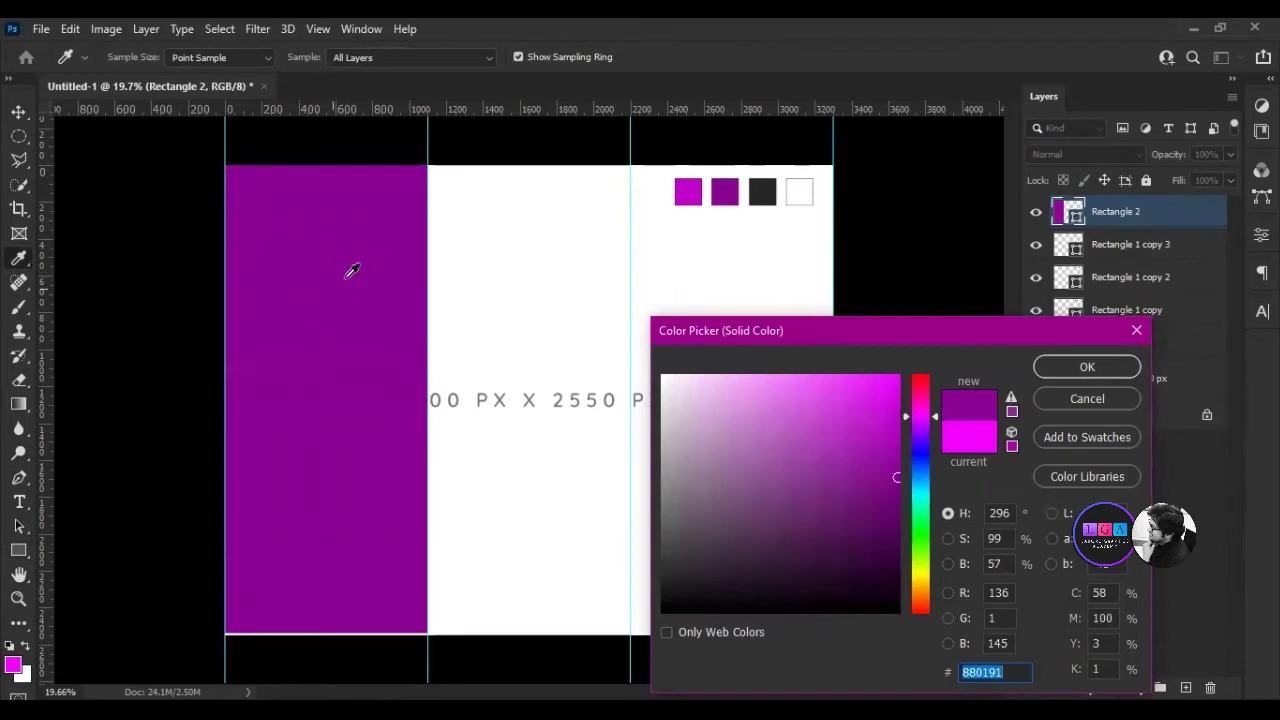
{"action": "left_click", "coordinate": [1063, 367]}
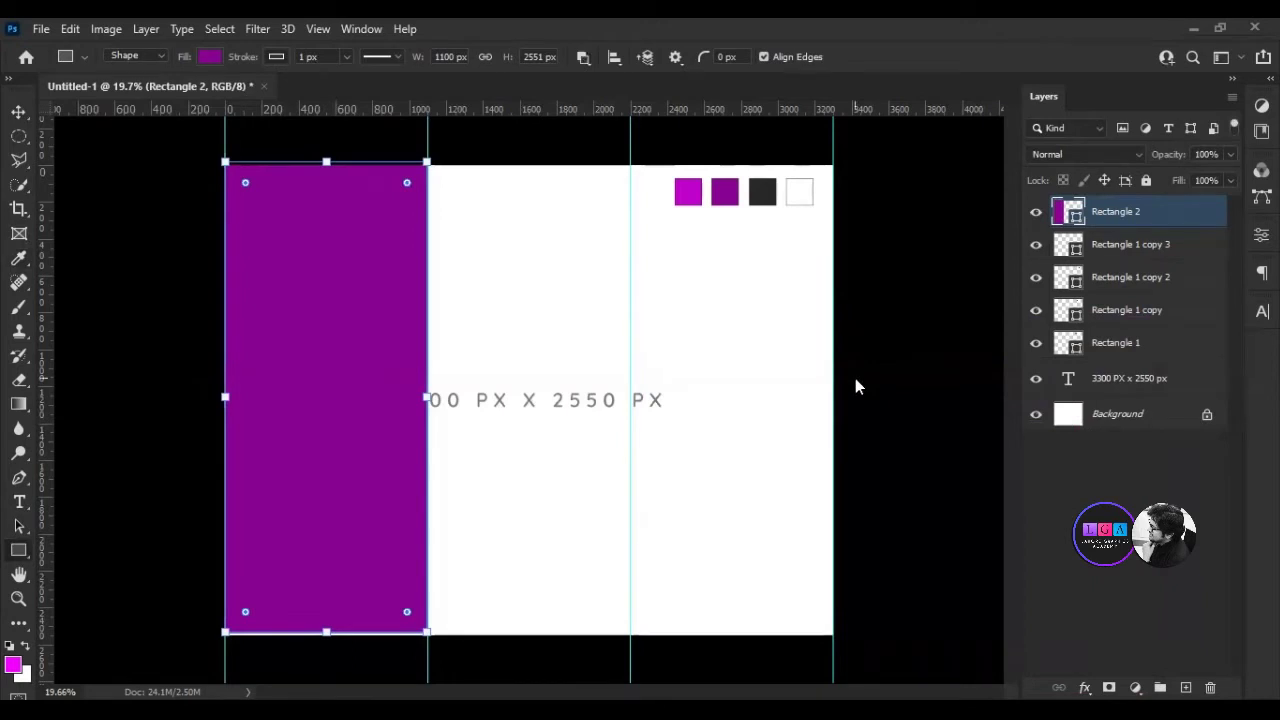
{"action": "left_click", "coordinate": [1203, 490]}
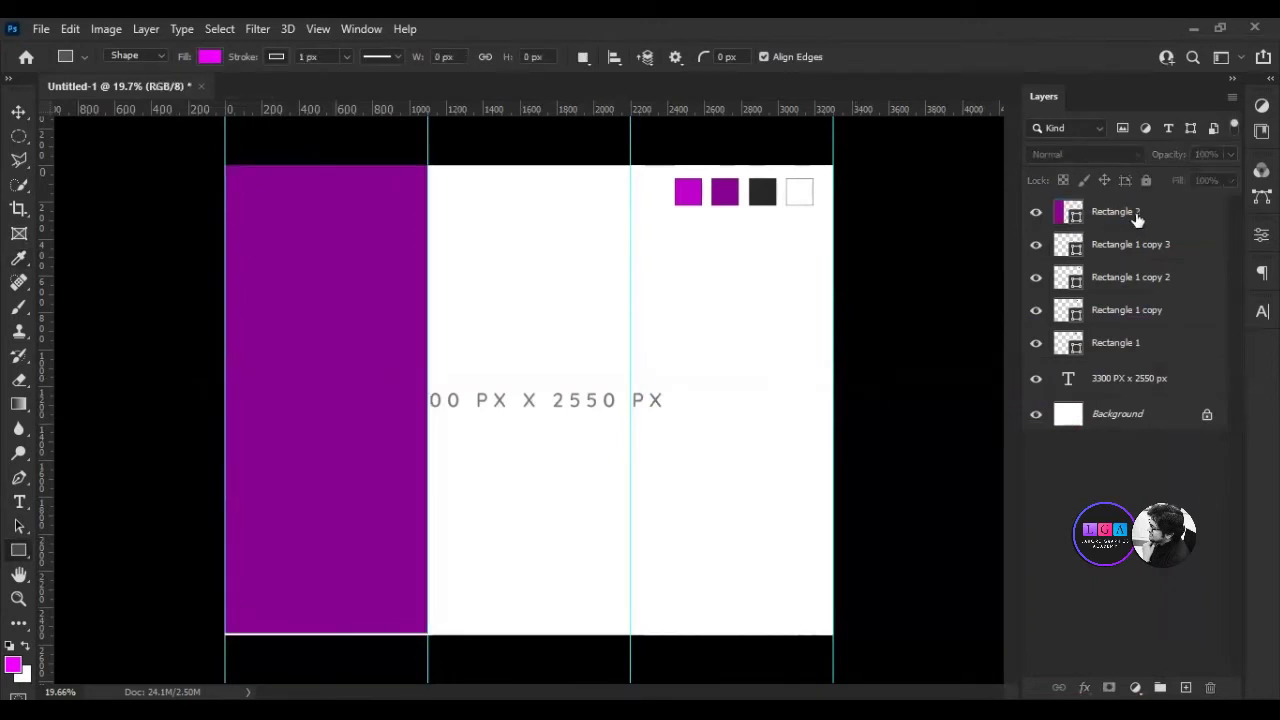
{"action": "left_click", "coordinate": [1130, 214]}
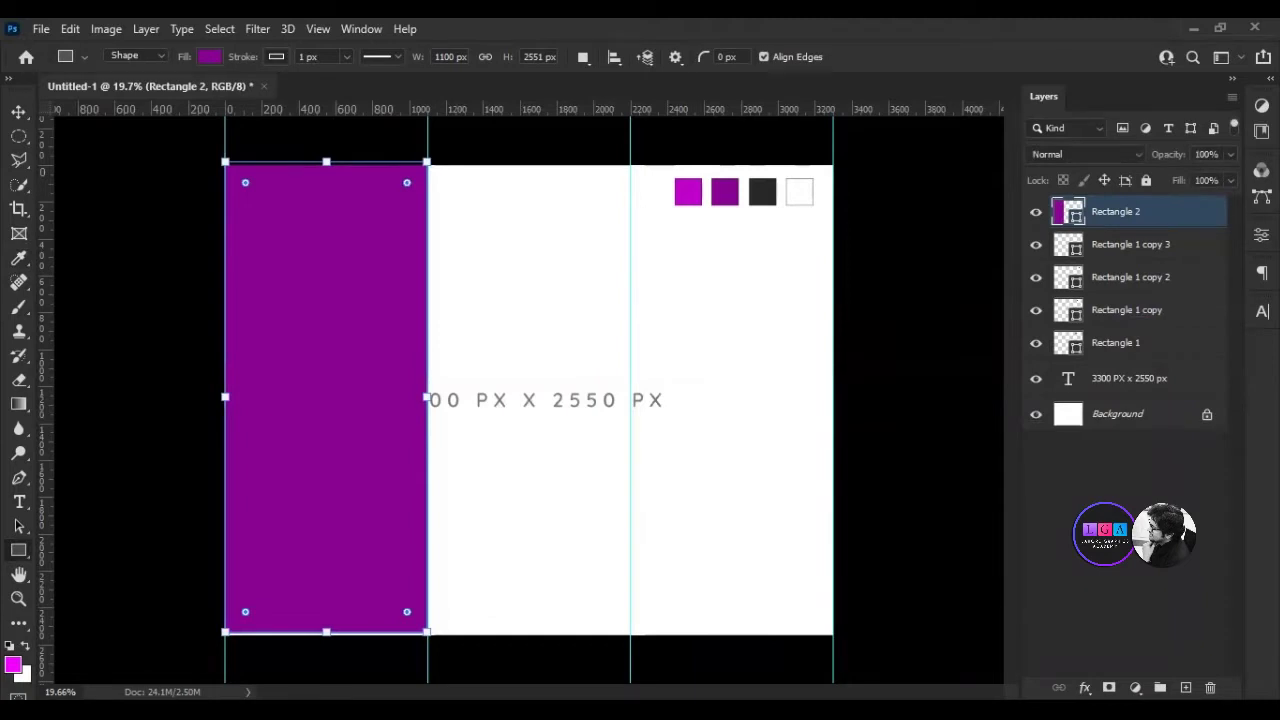
Rename the rectangle 'Left Page' and put it in a new group named 'Left Column'.
{"action": "double_click", "coordinate": [1118, 212]}
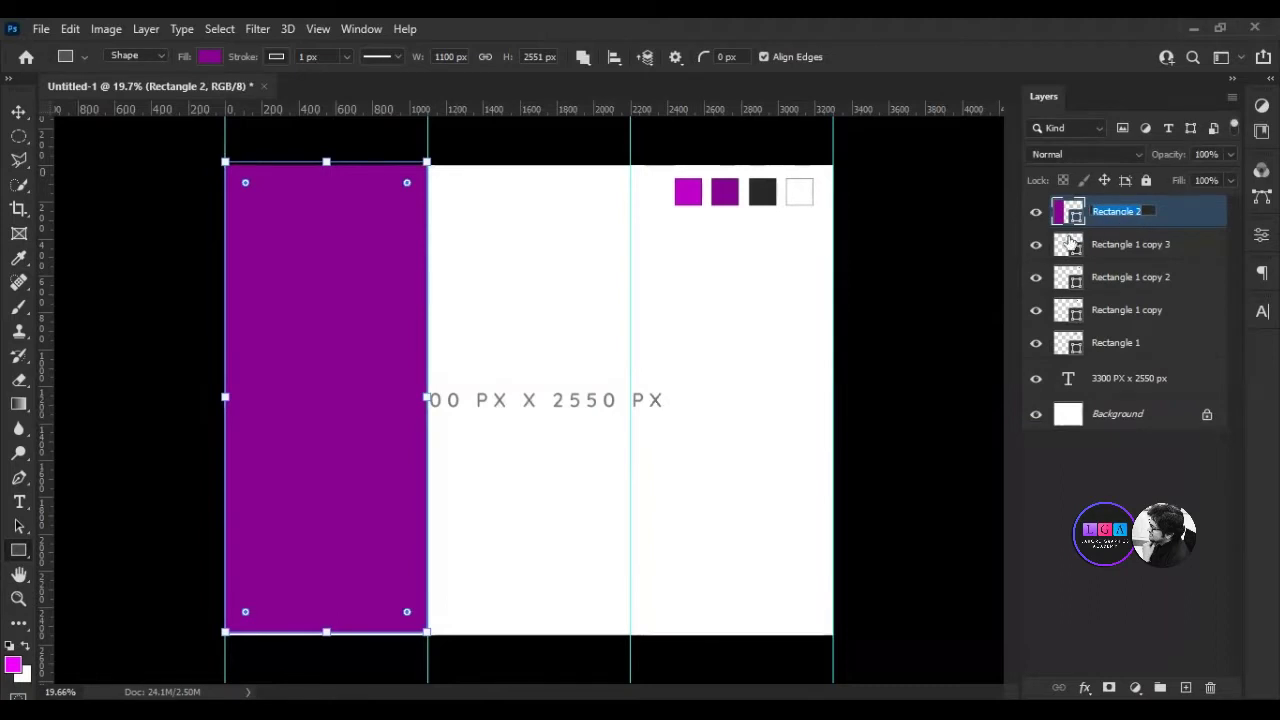
{"action": "type", "text": "L"}
{"action": "type", "text": "eft Page"}
{"action": "key", "text": "Return"}
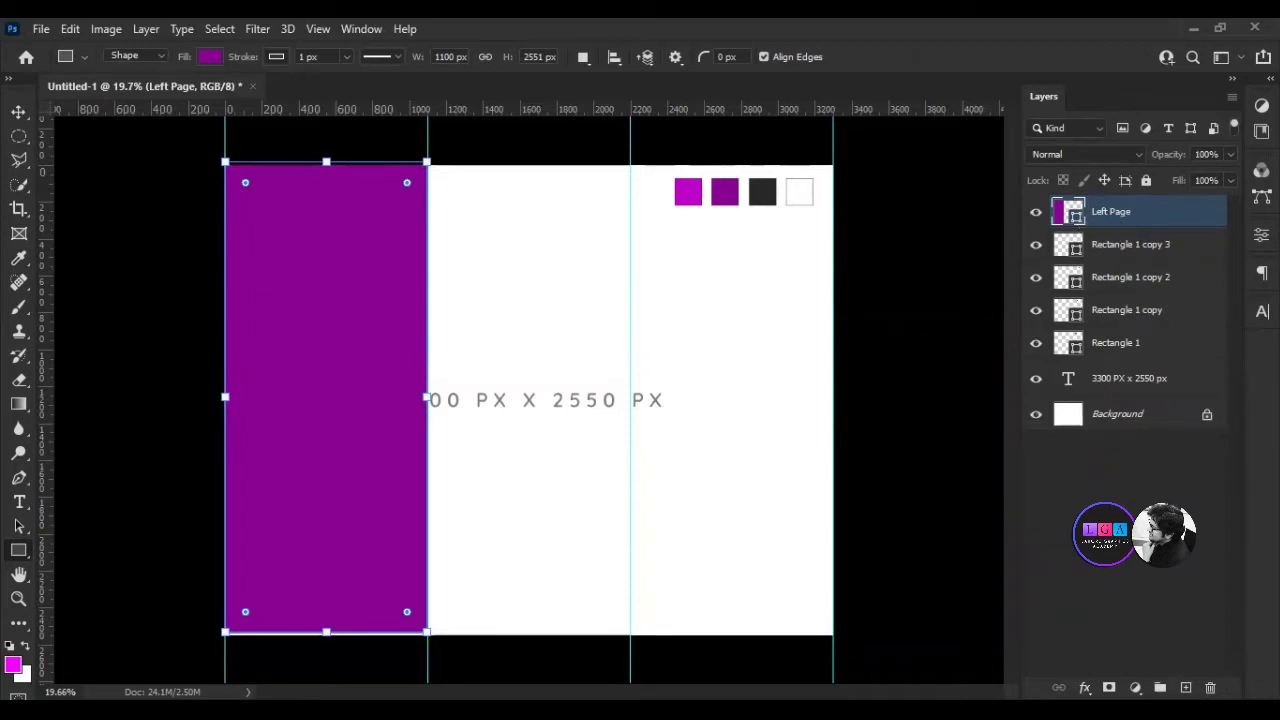
{"action": "left_click", "coordinate": [1160, 687]}
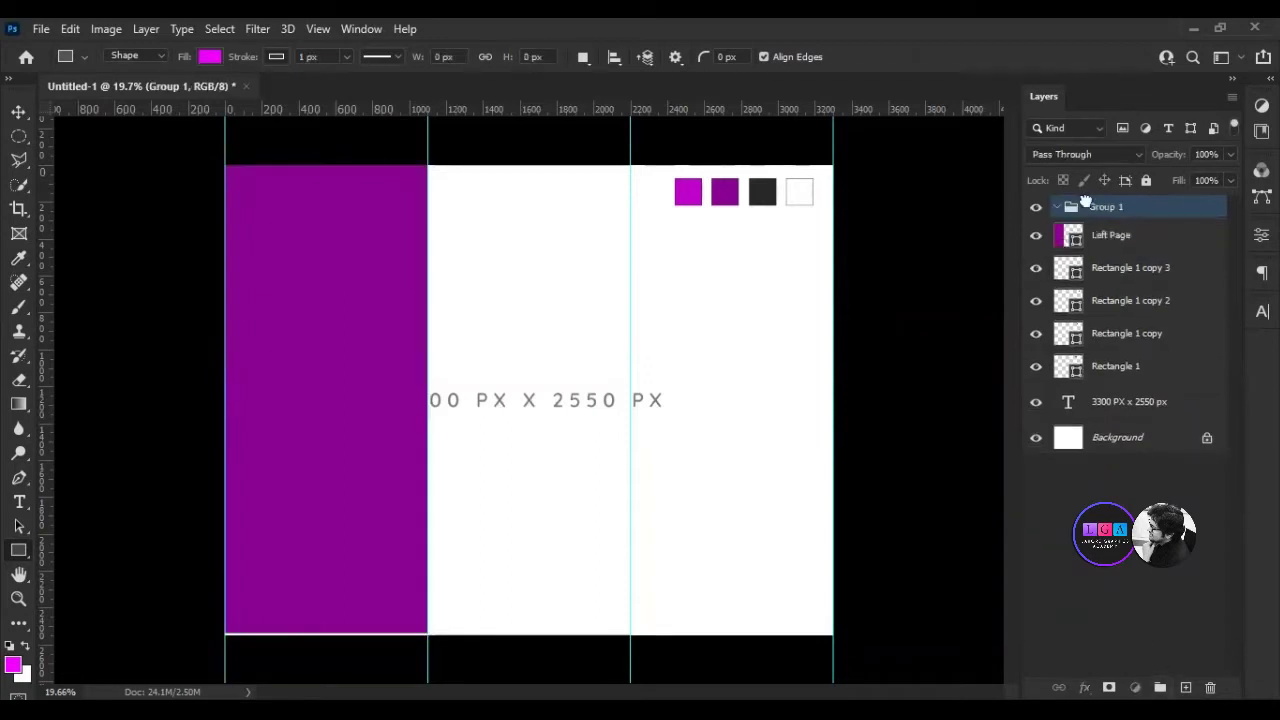
{"action": "left_click_drag", "start_coordinate": [1120, 235], "coordinate": [1105, 208]}
{"action": "double_click", "coordinate": [1107, 206]}
{"action": "type", "text": "Left Colu"}
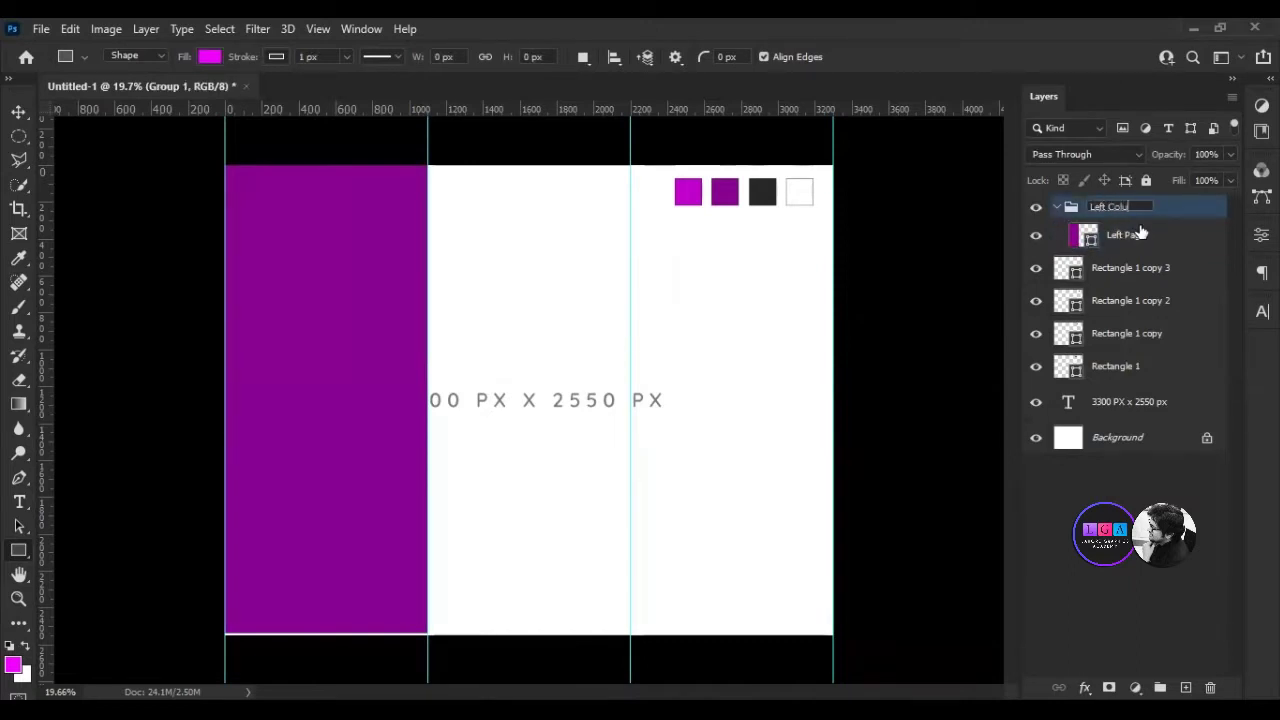
{"action": "type", "text": "mn"}
{"action": "key", "text": "Return"}
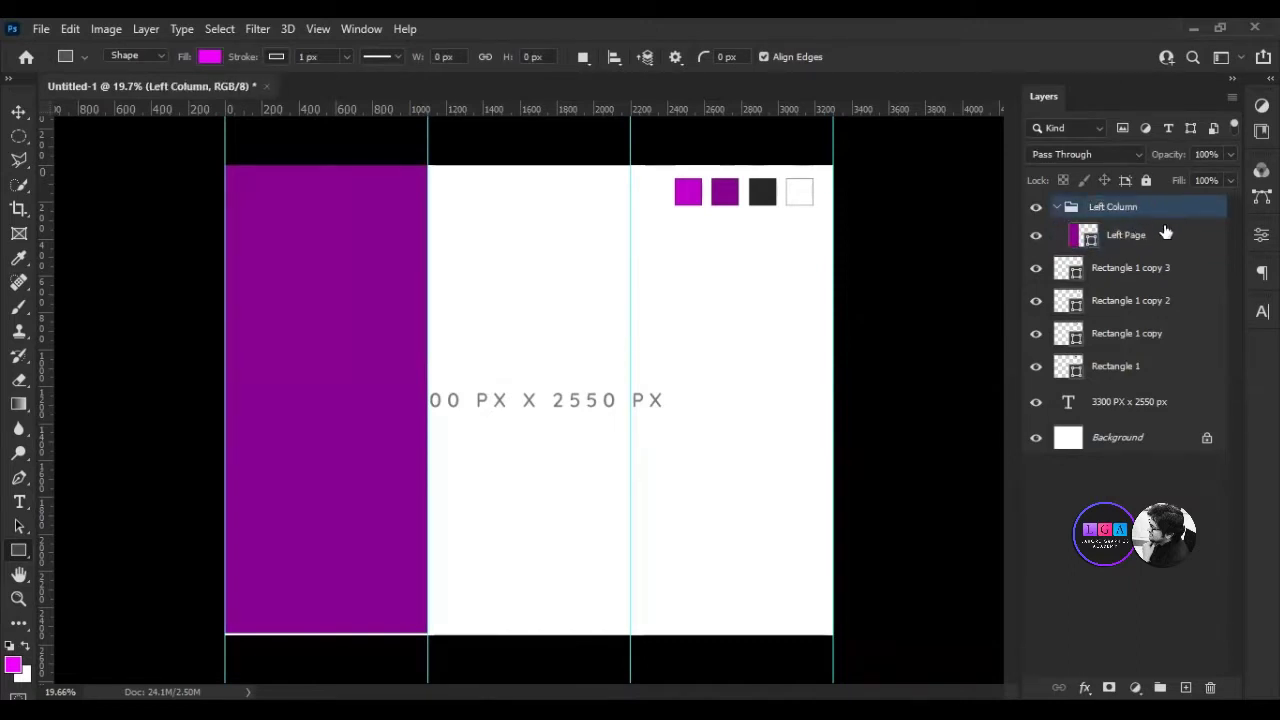
Rename the Left Page layer to 'BG' and collapse the Left Column group.
{"action": "left_click", "coordinate": [1057, 207]}
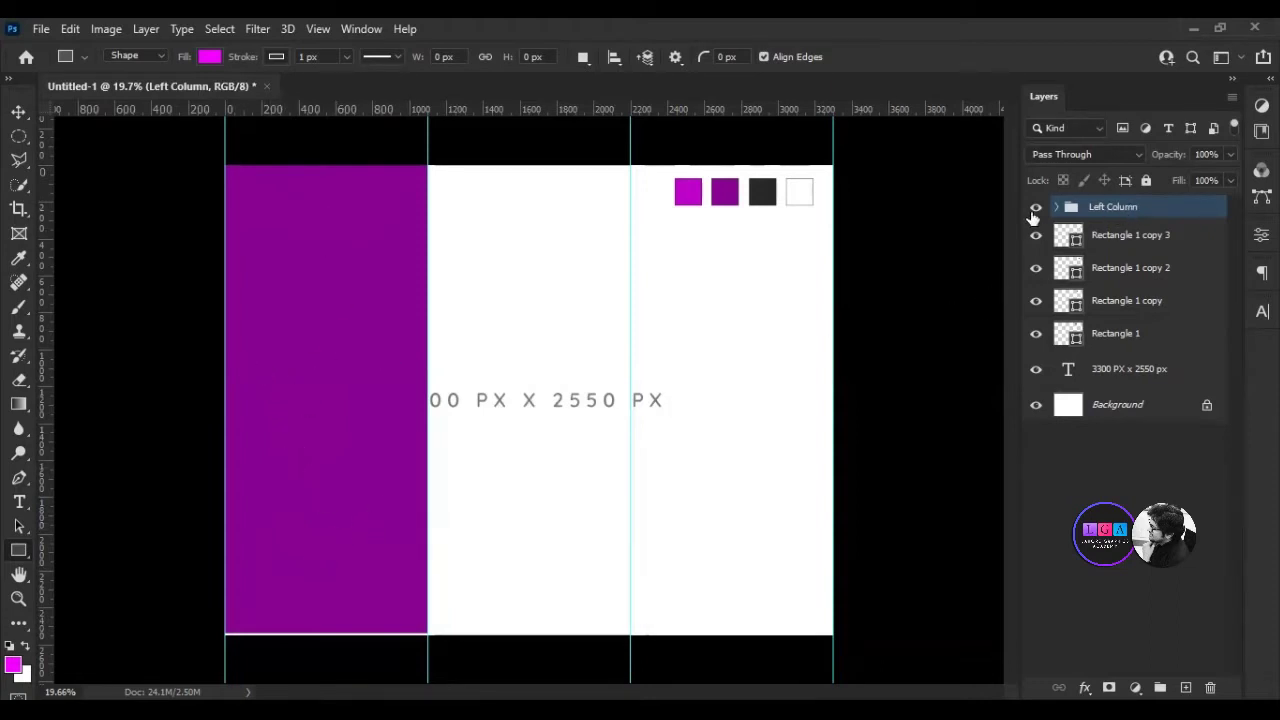
{"action": "left_click", "coordinate": [1057, 207]}
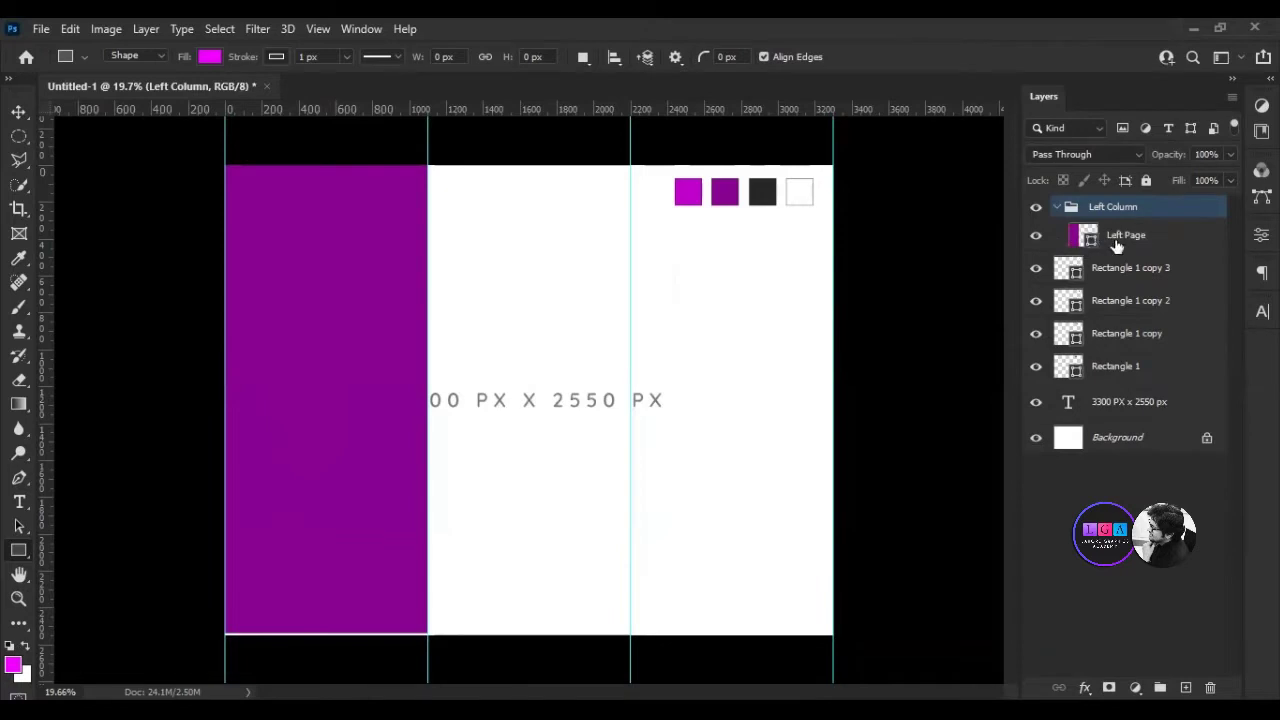
{"action": "left_click", "coordinate": [1123, 242]}
{"action": "double_click", "coordinate": [1123, 237]}
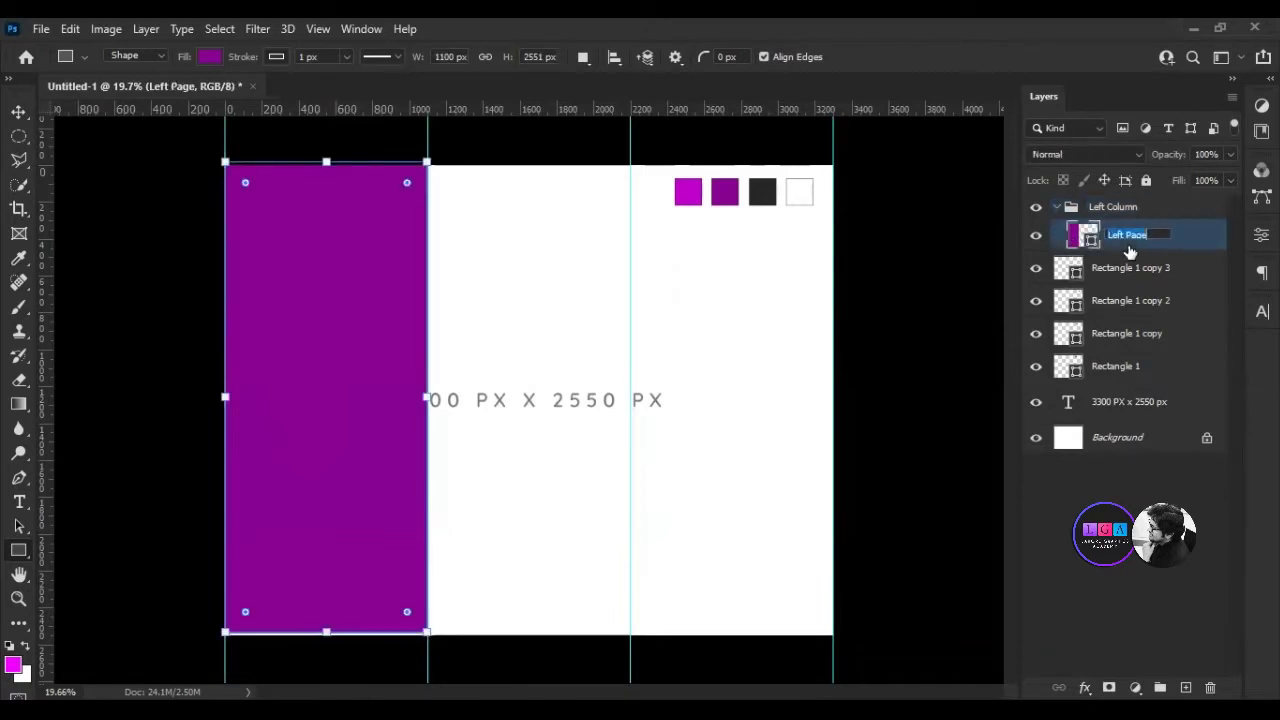
{"action": "type", "text": "BG"}
{"action": "key", "text": "Return"}
{"action": "left_click", "coordinate": [1130, 207]}
{"action": "left_click", "coordinate": [1090, 238]}
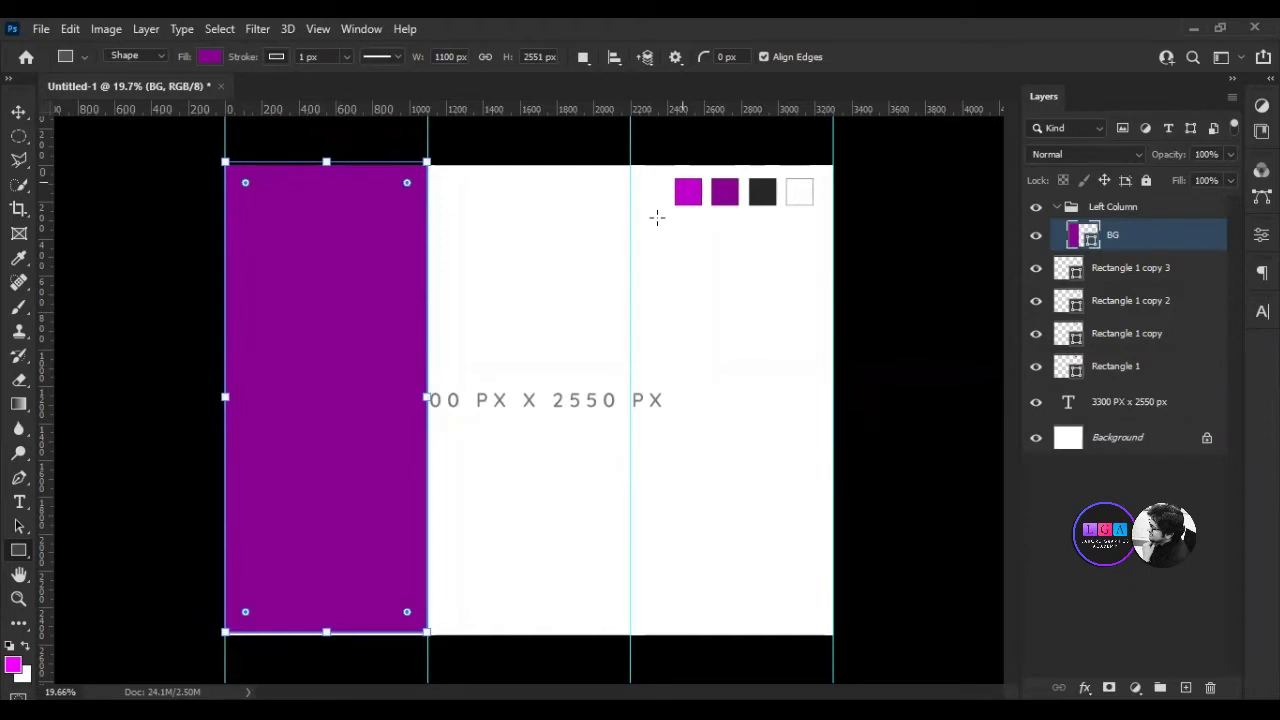
{"action": "key", "text": "shift"}
{"action": "left_click", "coordinate": [1071, 206]}
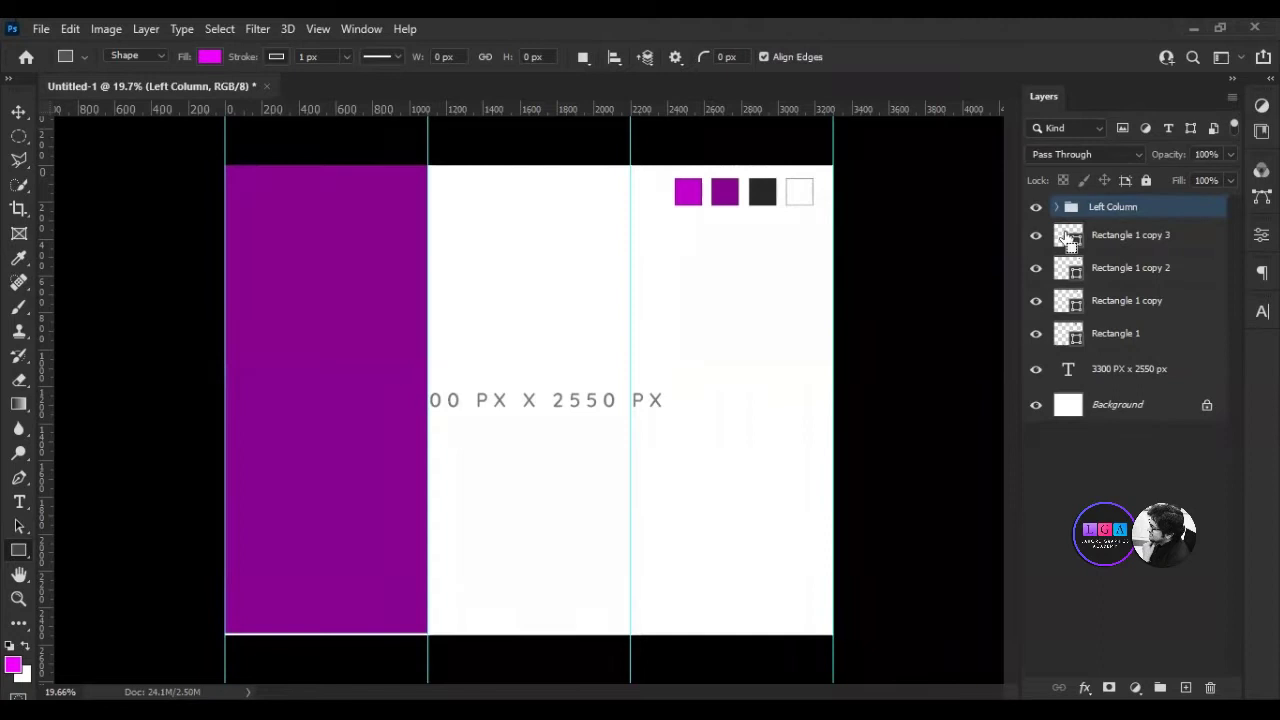
Duplicate the Left Column group as 'Center Column' and expand both groups with the Move tool active.
{"action": "key", "text": "ctrl+j"}
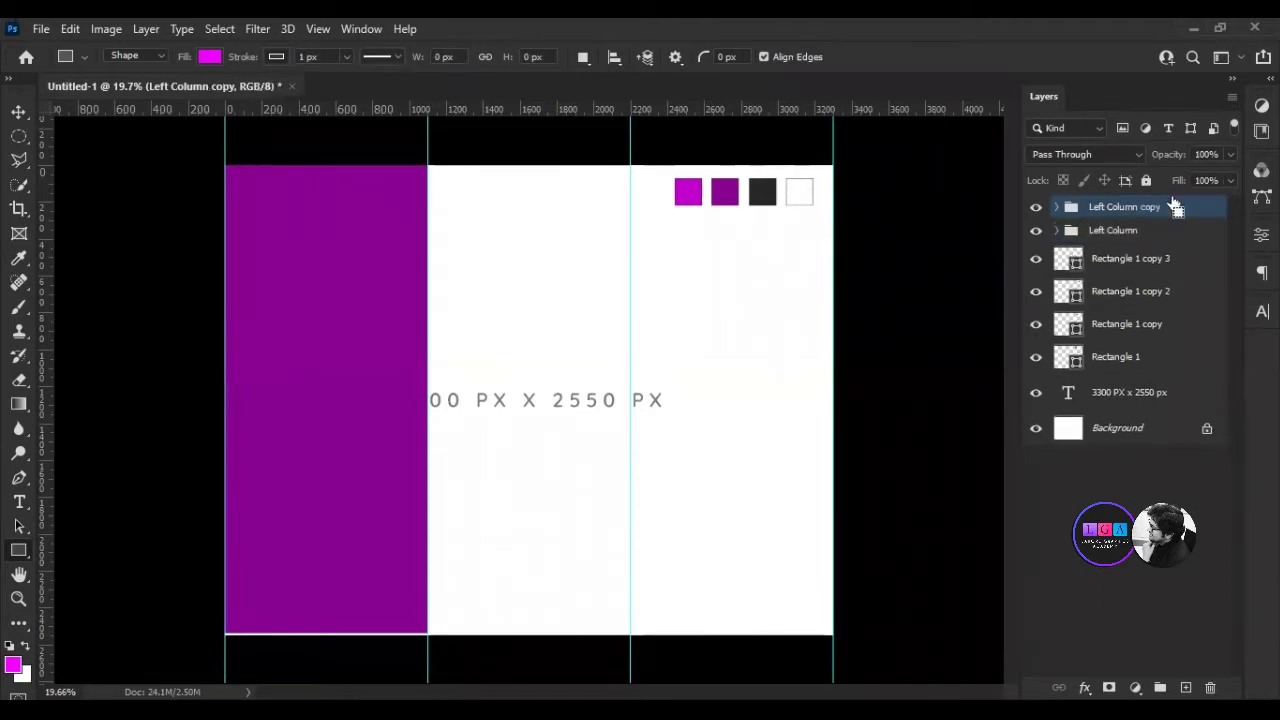
{"action": "double_click", "coordinate": [1097, 208]}
{"action": "type", "text": "Center Column"}
{"action": "key", "text": "Return"}
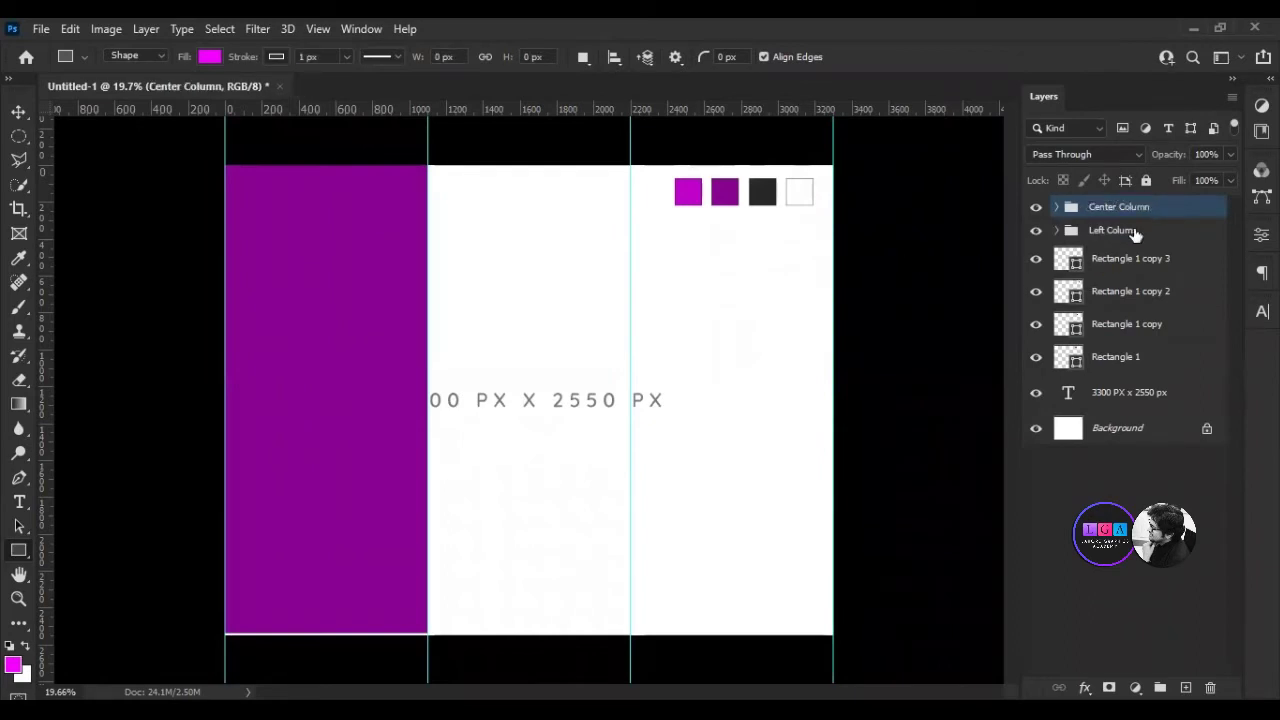
{"action": "left_click", "coordinate": [19, 112]}
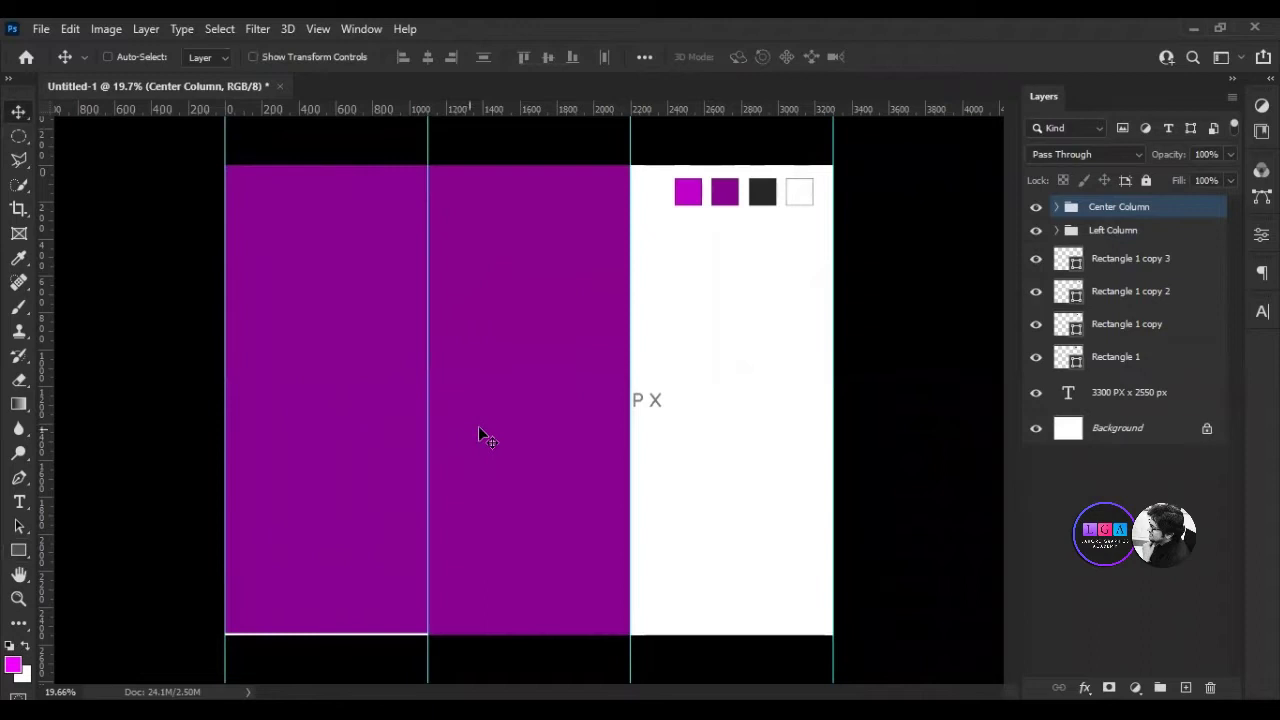
{"action": "left_click", "coordinate": [1057, 206]}
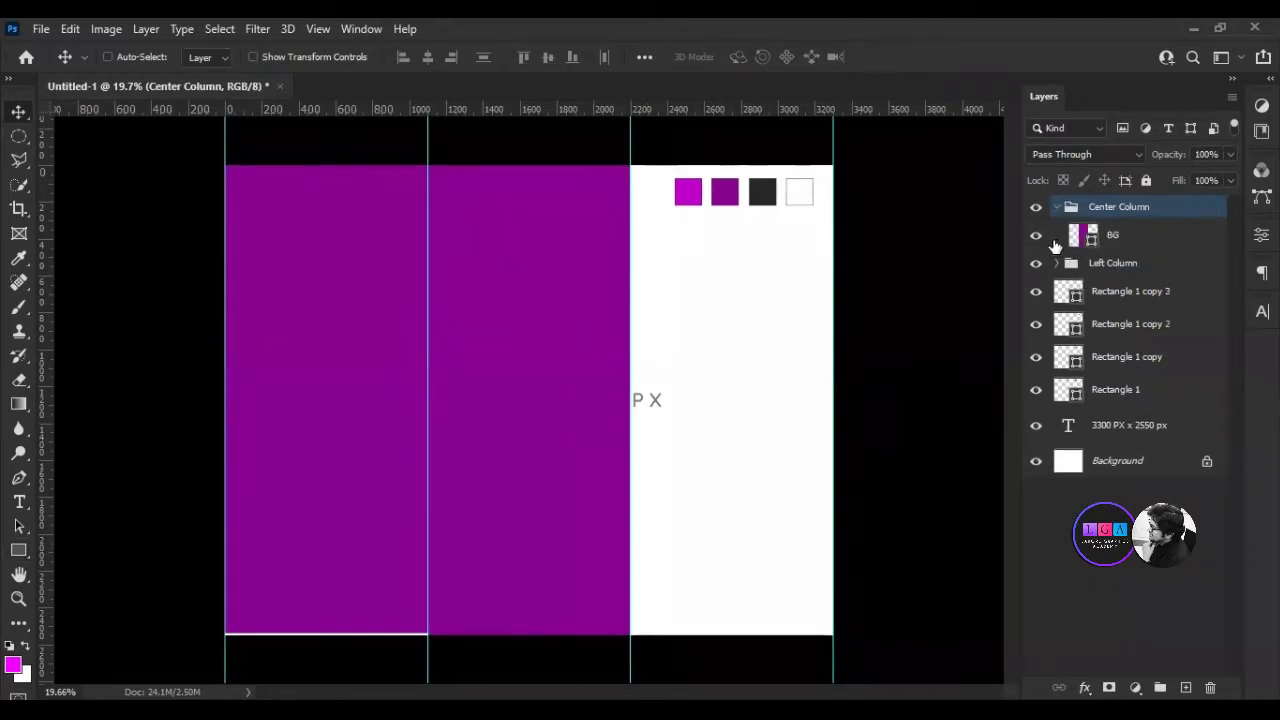
{"action": "left_click", "coordinate": [1057, 263]}
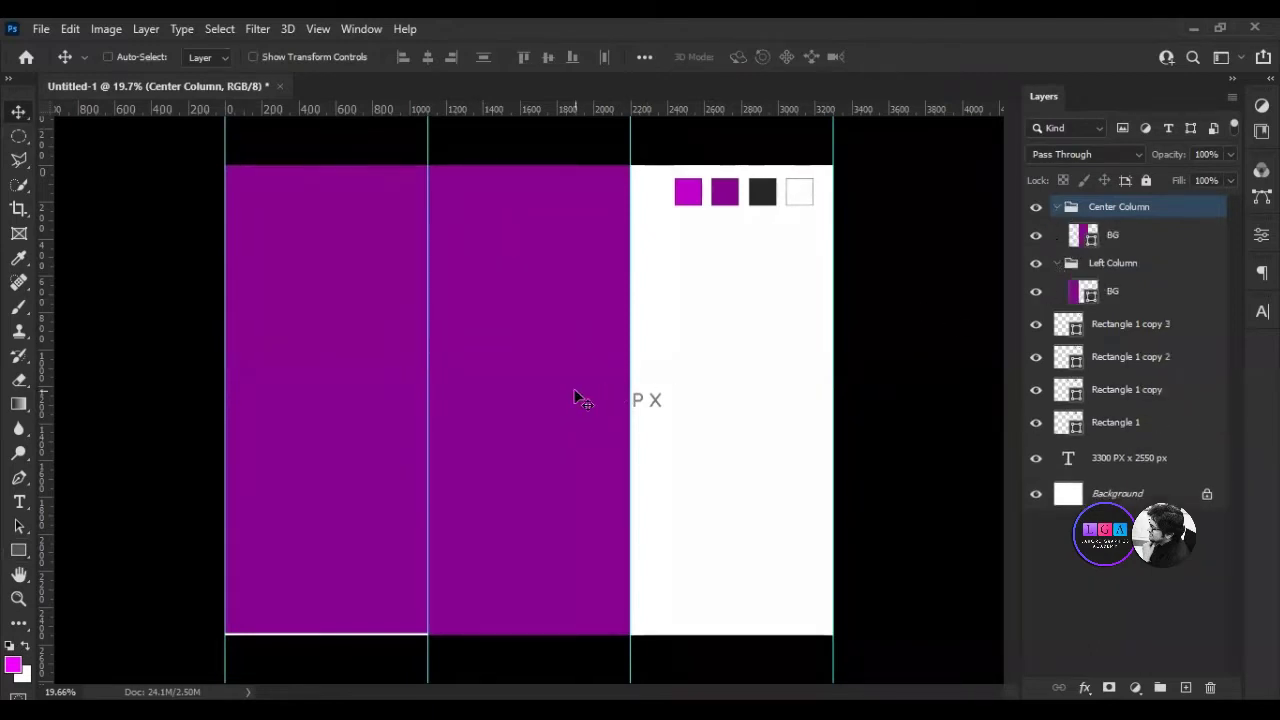
{"action": "scroll", "coordinate": [630, 395], "scroll_direction": "up", "scroll_amount": 3}
Set the stroke of both the Left and Center Column BG shapes to 0 px.
{"action": "scroll", "coordinate": [626, 395], "scroll_direction": "up", "scroll_amount": 2}
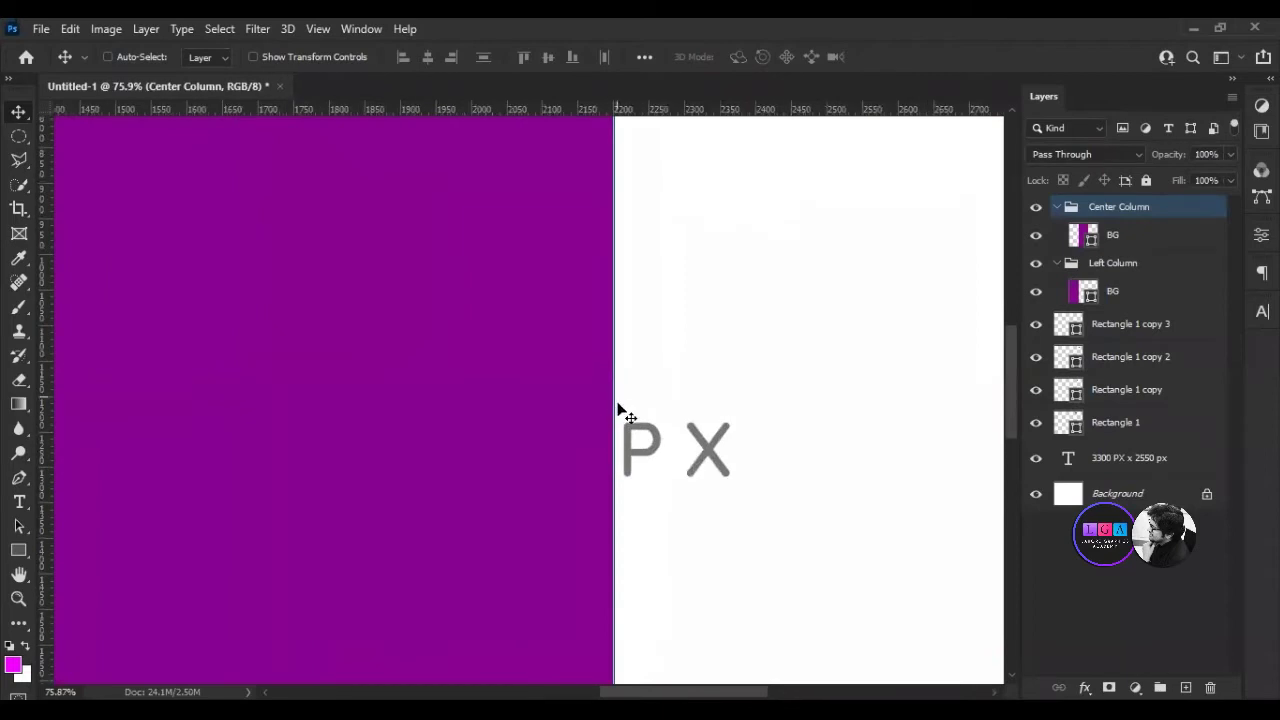
{"action": "left_click", "coordinate": [1120, 291]}
{"action": "left_click", "coordinate": [1131, 234], "text": "ctrl"}
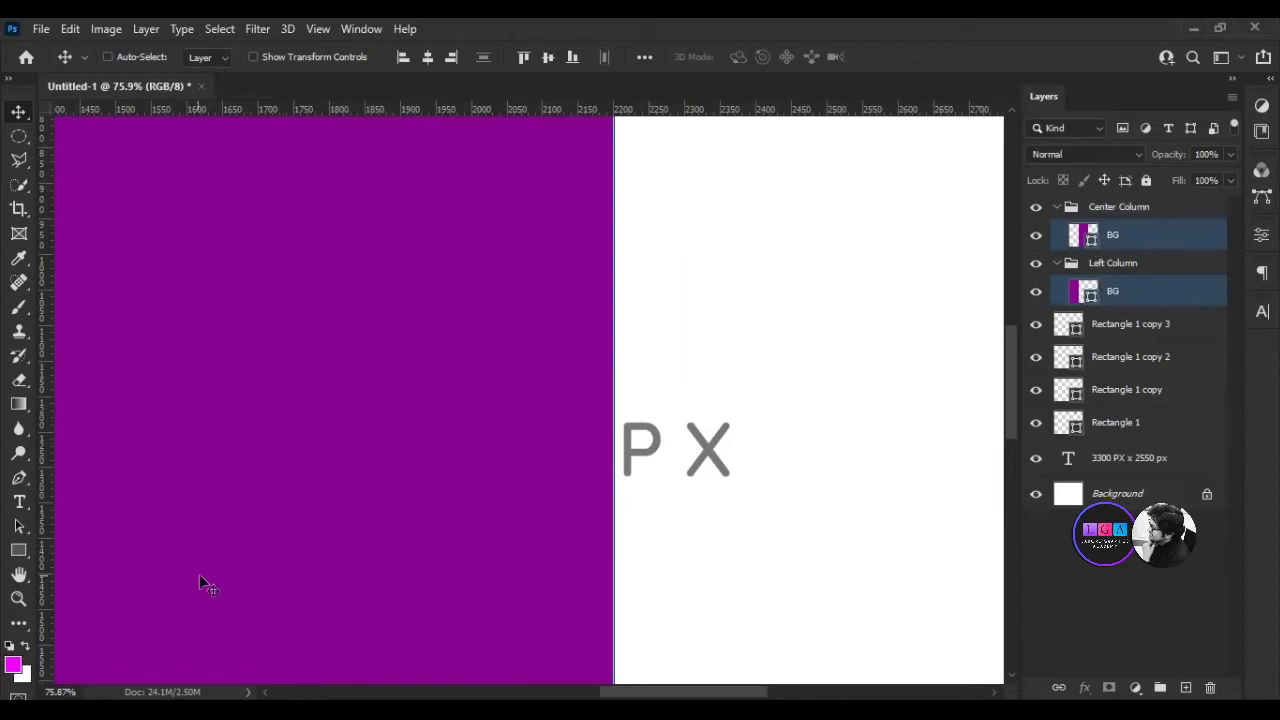
{"action": "left_click", "coordinate": [20, 552]}
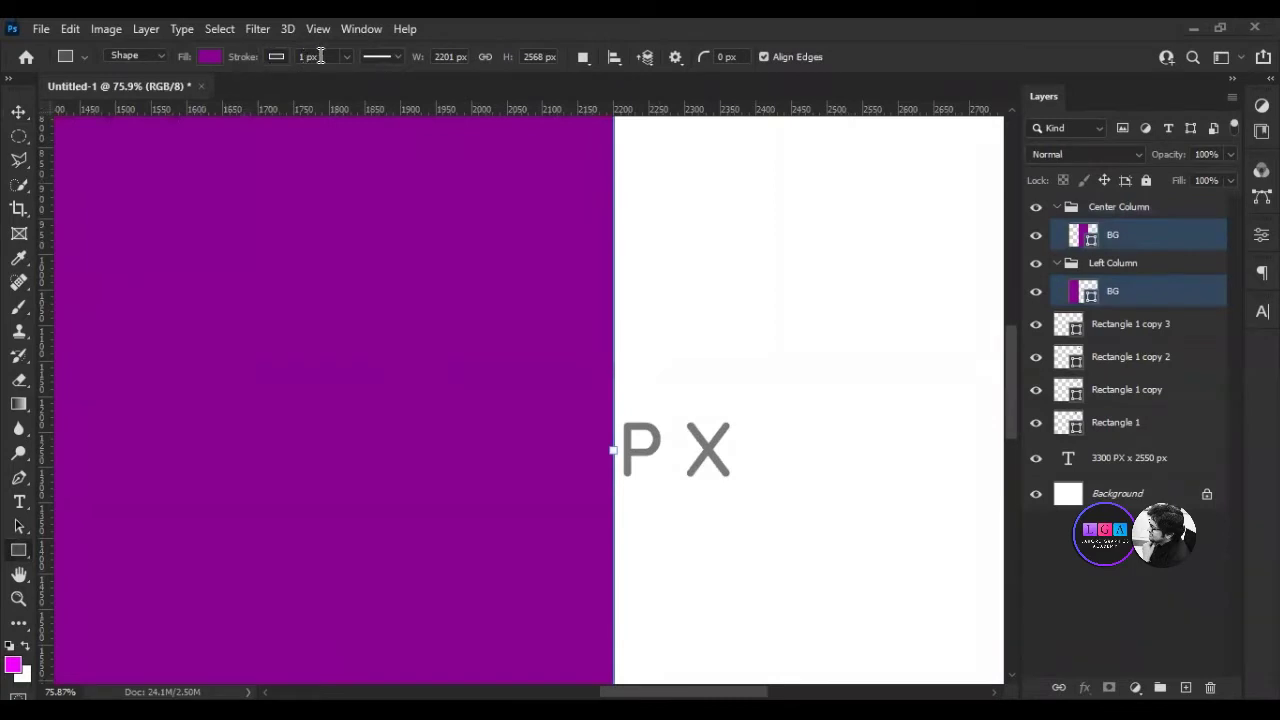
{"action": "left_click_drag", "start_coordinate": [320, 57], "coordinate": [289, 57]}
{"action": "type", "text": "0"}
{"action": "key", "text": "Return"}
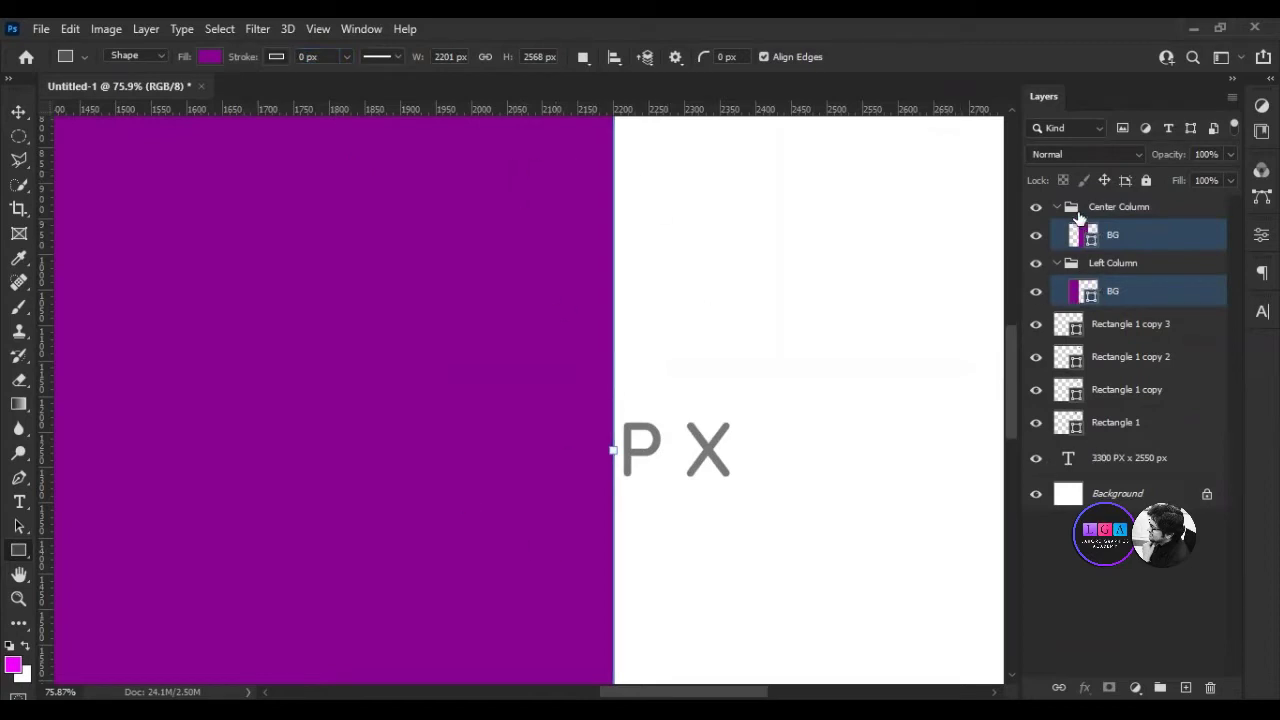
Collapse the Center Column group in the Layers panel.
{"action": "left_click", "coordinate": [1068, 208]}
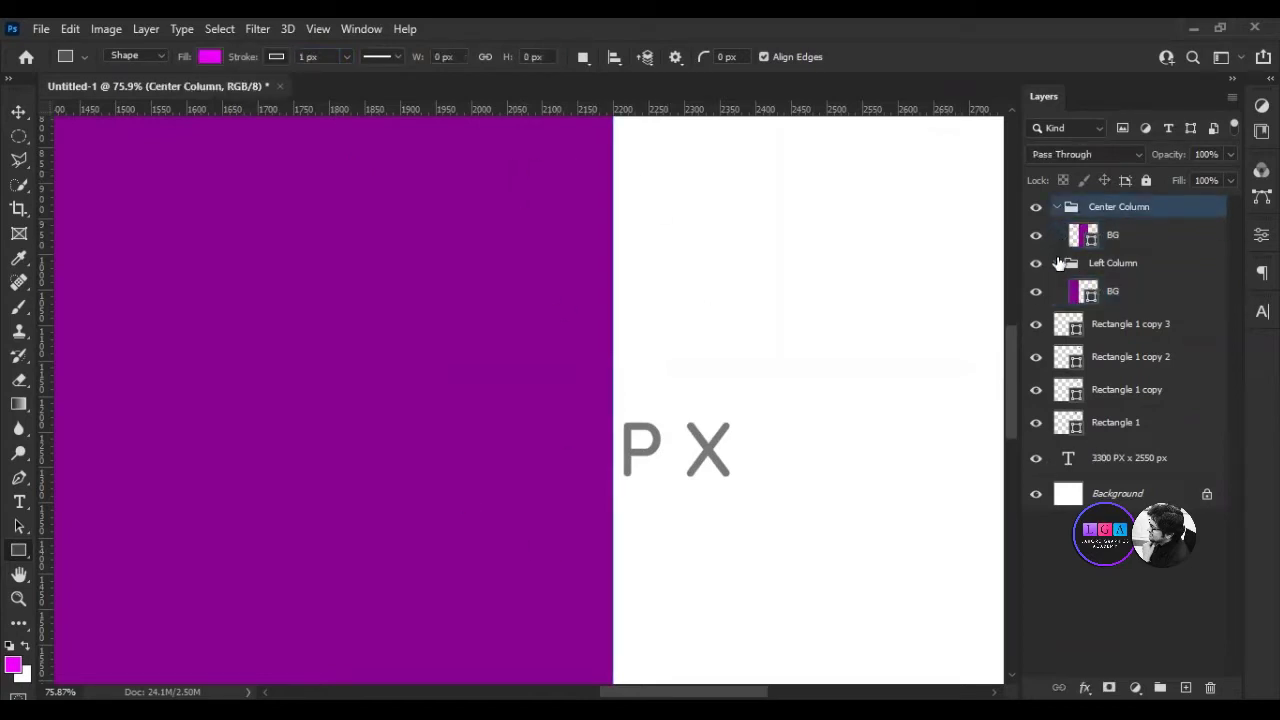
{"action": "left_click", "coordinate": [1057, 263]}
{"action": "left_click", "coordinate": [1057, 207]}
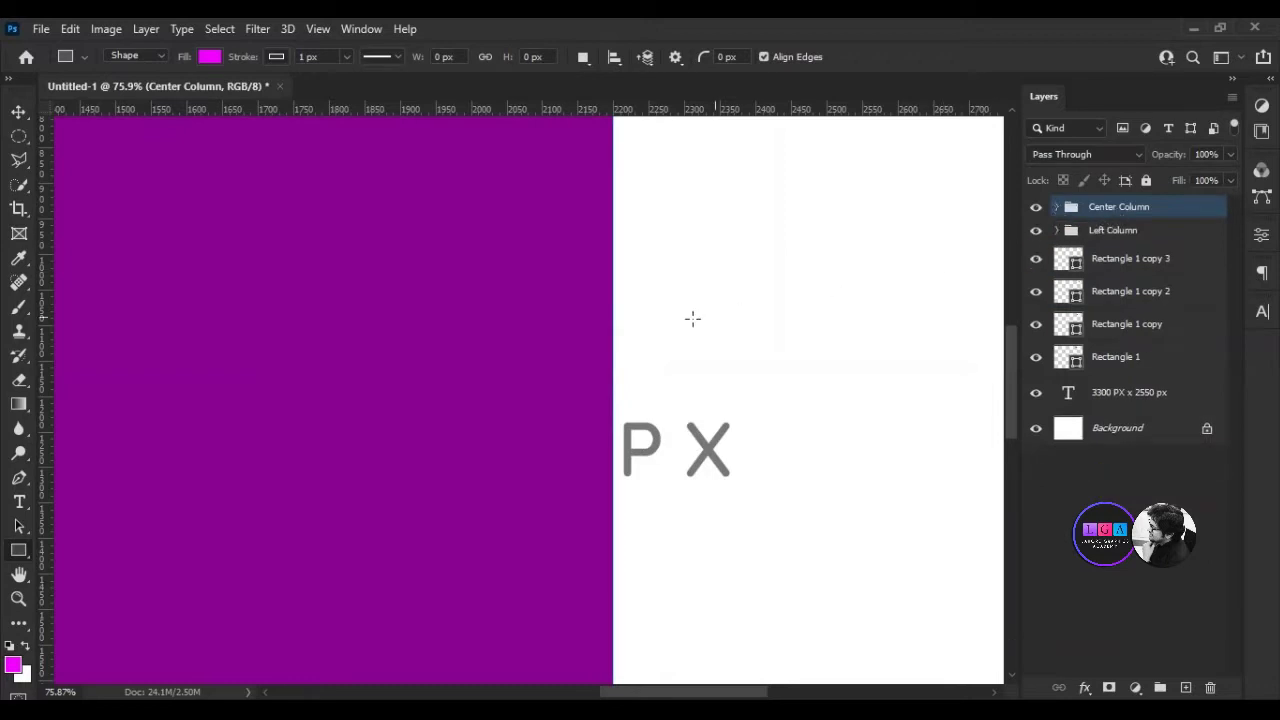
{"action": "scroll", "coordinate": [694, 314], "scroll_direction": "down", "scroll_amount": 2}
{"action": "scroll", "coordinate": [694, 314], "scroll_direction": "down", "scroll_amount": 2}
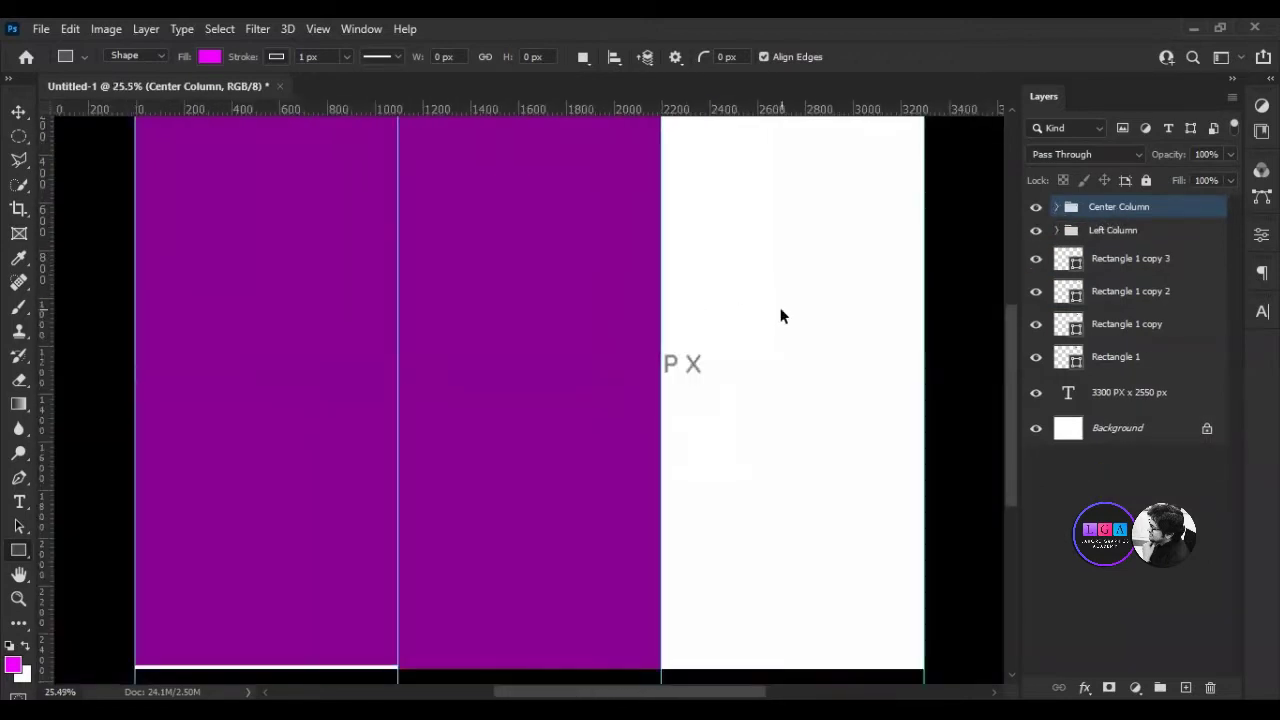
{"action": "scroll", "coordinate": [781, 316], "scroll_direction": "down", "scroll_amount": 1}
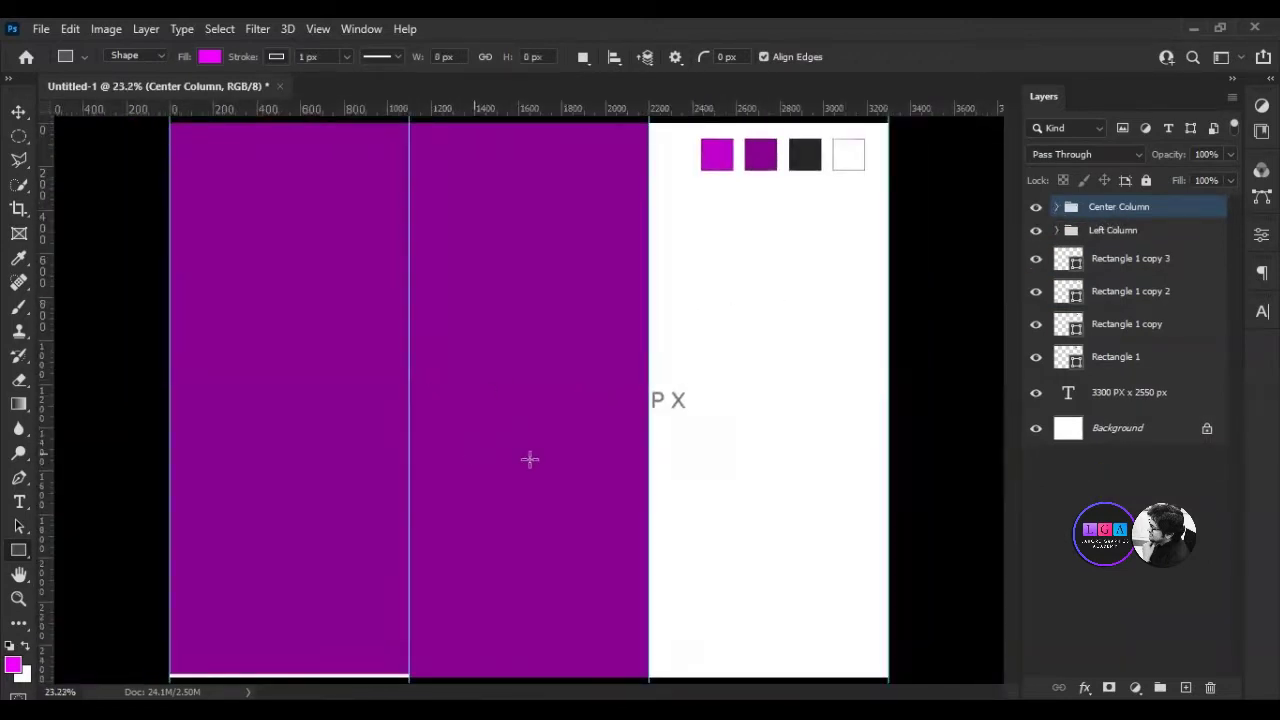
{"action": "scroll", "coordinate": [485, 392], "scroll_direction": "down", "scroll_amount": 2}
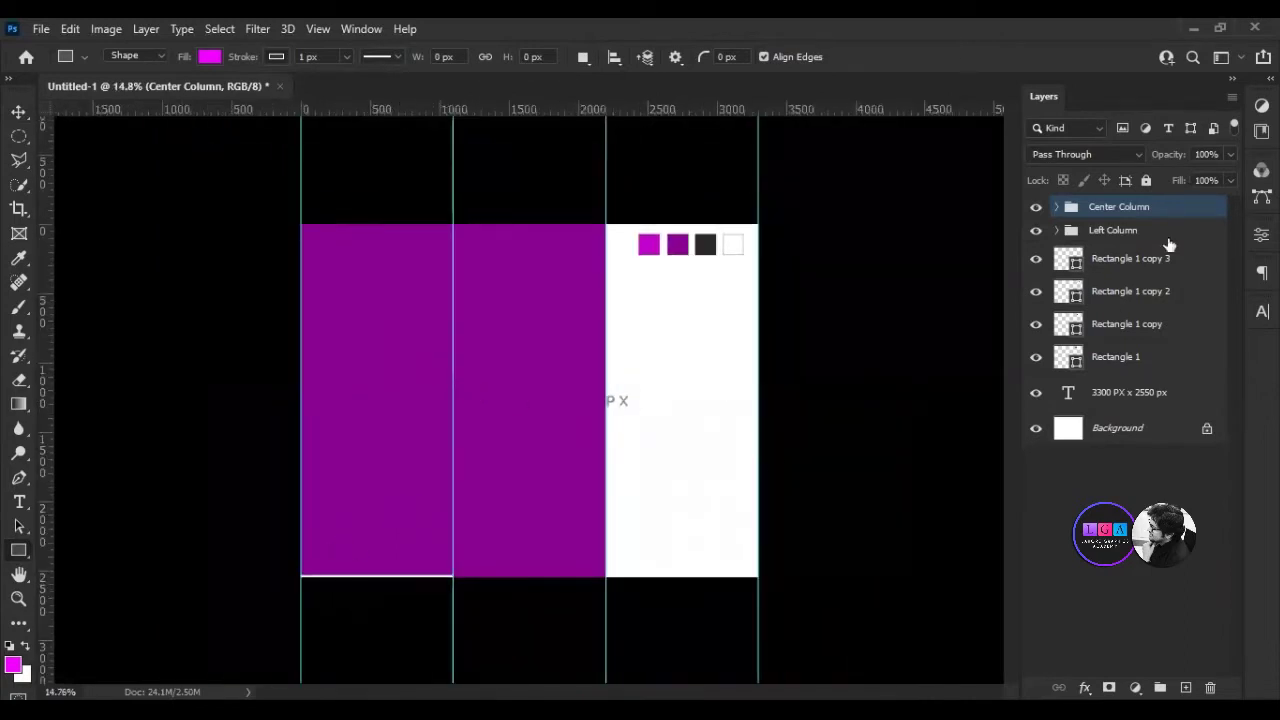
Align the Left Column BG flush with the page edge, then collapse the Left Column group.
{"action": "left_click", "coordinate": [1056, 231]}
{"action": "left_click", "coordinate": [1077, 259]}
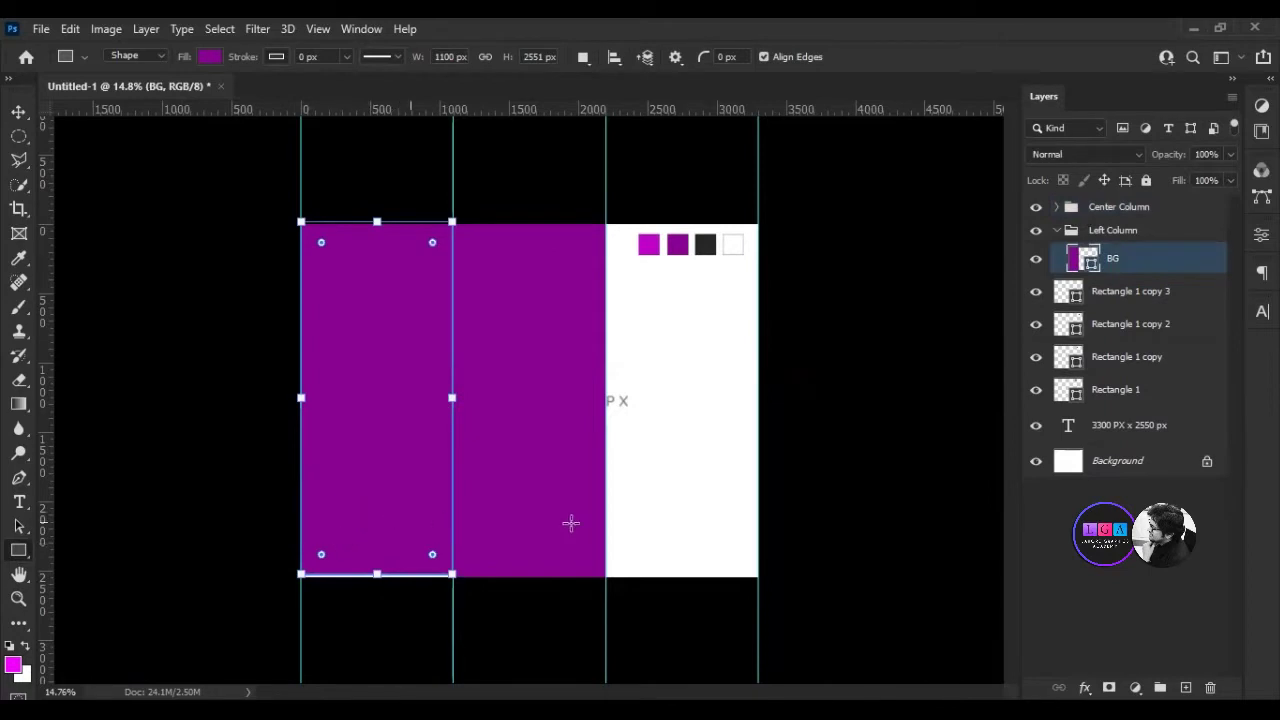
{"action": "left_click", "coordinate": [1100, 460], "text": "ctrl"}
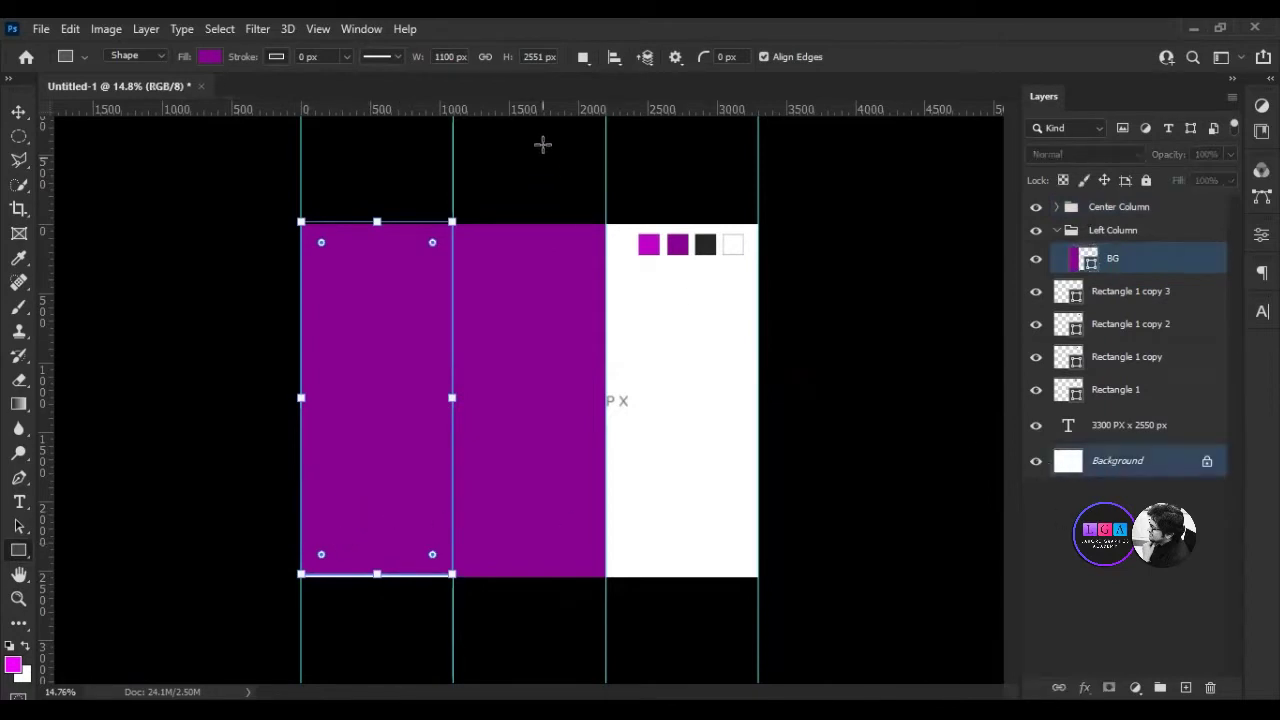
{"action": "key", "text": "v"}
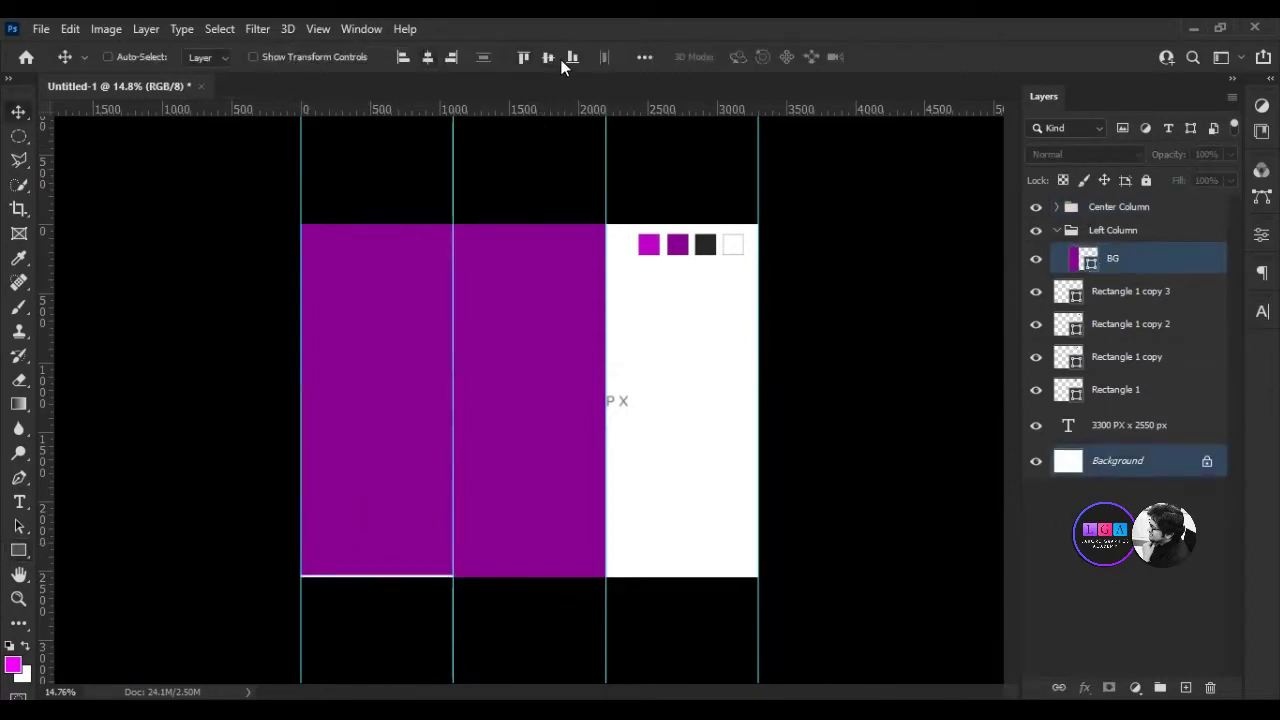
{"action": "left_click", "coordinate": [547, 58]}
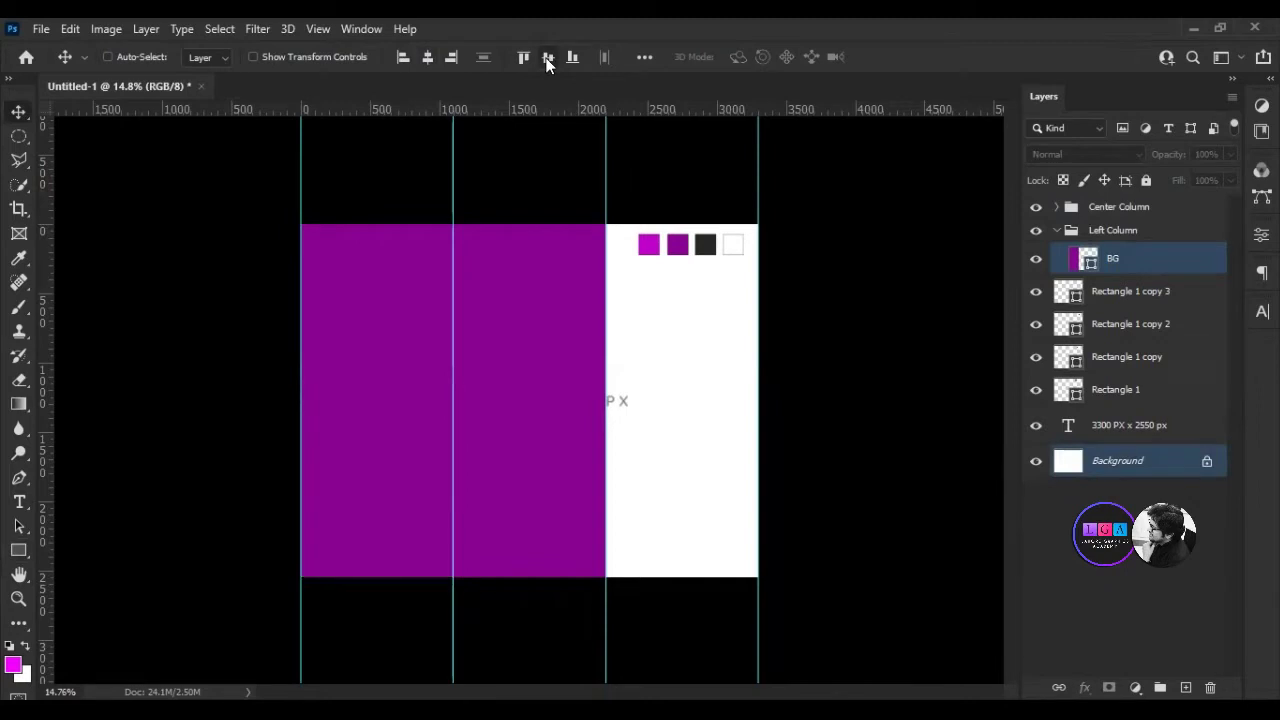
{"action": "left_click", "coordinate": [1130, 554]}
{"action": "left_click", "coordinate": [1057, 230]}
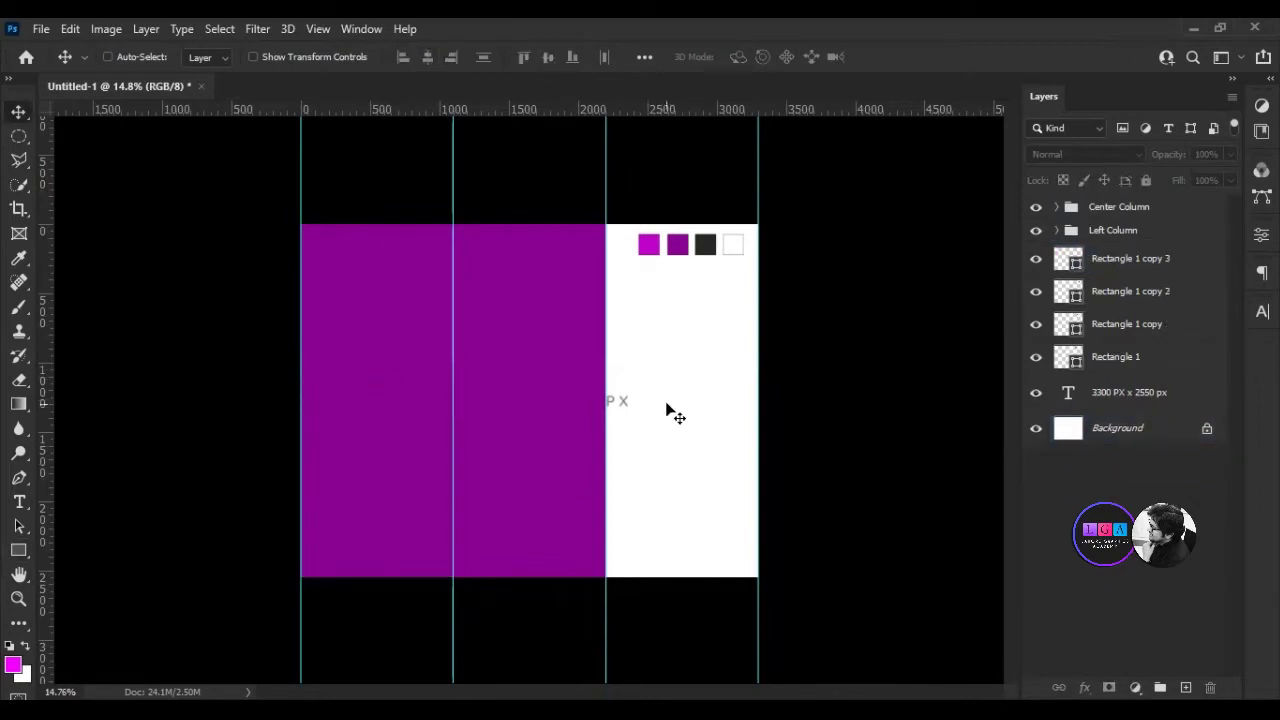
{"action": "left_click", "coordinate": [1085, 214]}
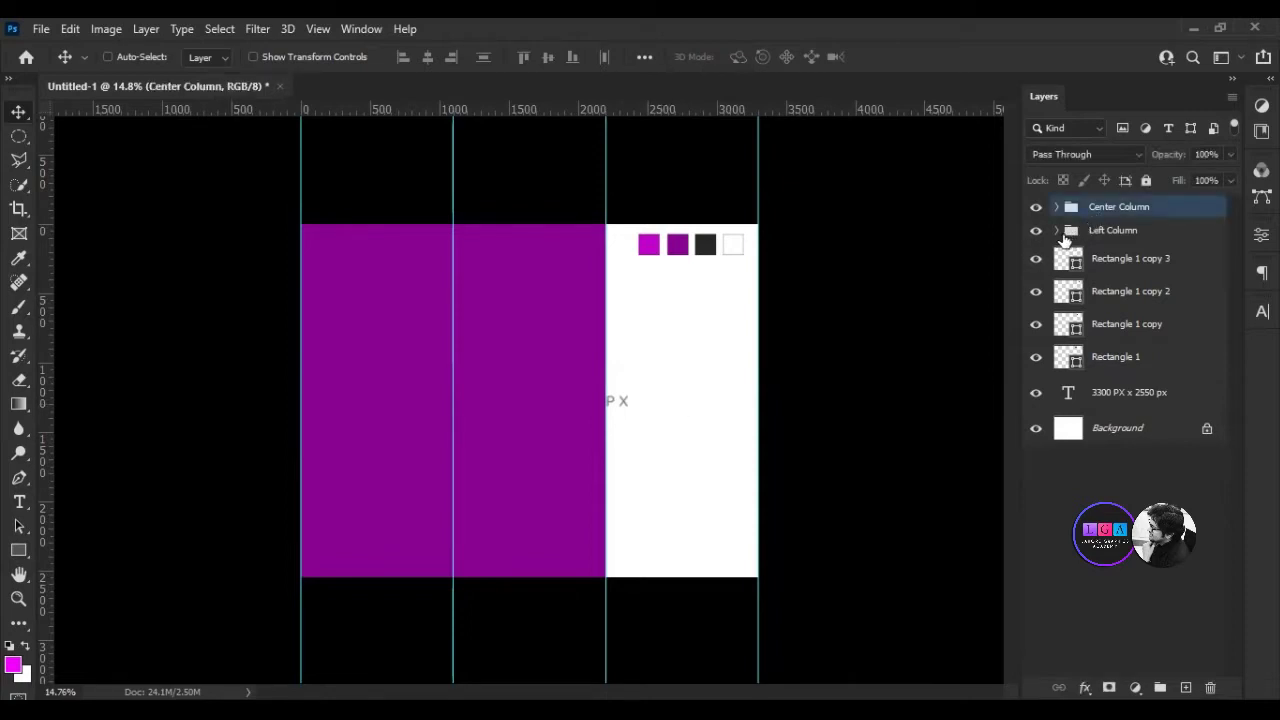
Duplicate the Center Column group, rename the copy 'Right Column', and hide it.
{"action": "key", "text": "ctrl+j"}
{"action": "double_click", "coordinate": [1113, 210]}
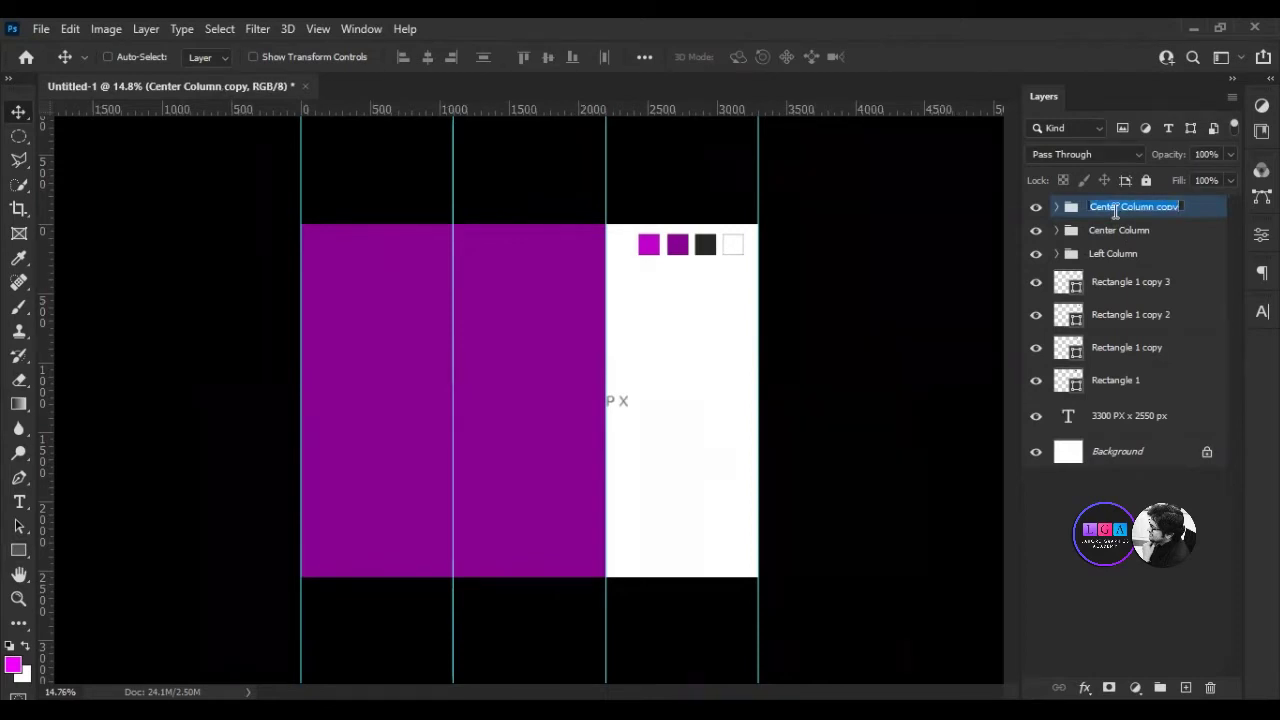
{"action": "type", "text": "Right C"}
{"action": "type", "text": "olumn"}
{"action": "key", "text": "Return"}
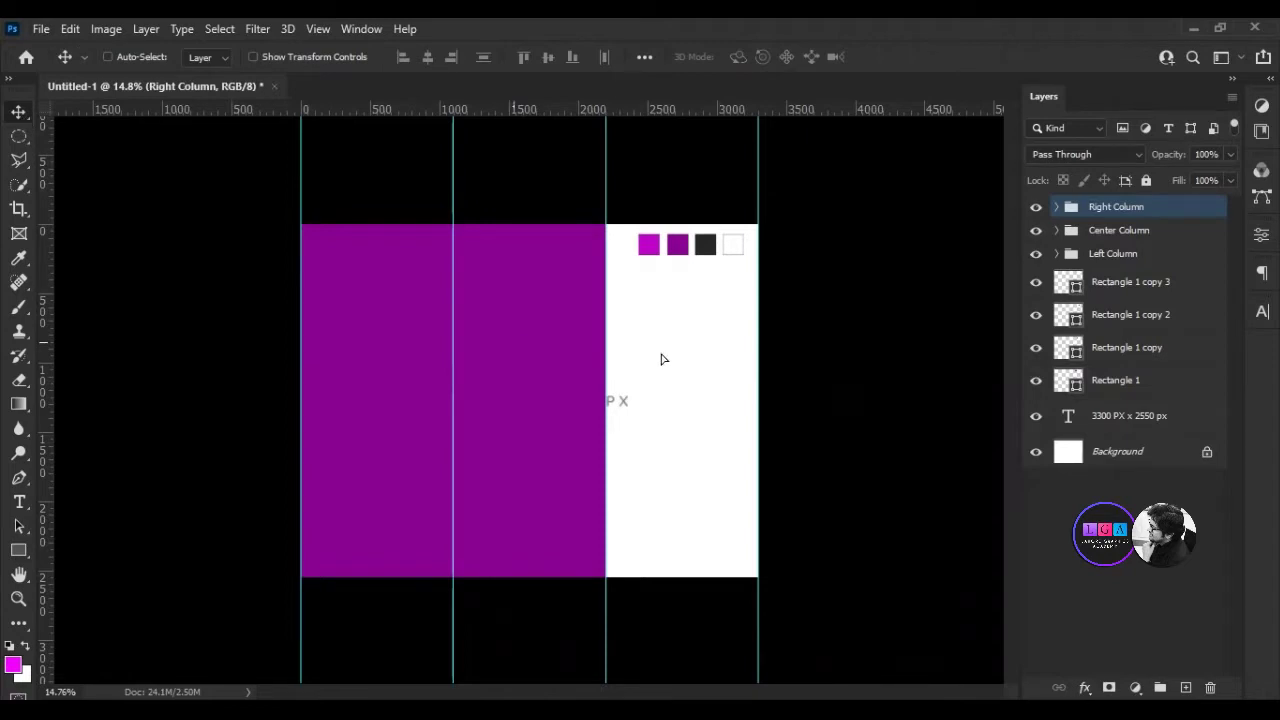
{"action": "scroll", "coordinate": [754, 511], "scroll_direction": "up", "scroll_amount": 3}
{"action": "scroll", "coordinate": [754, 511], "scroll_direction": "down", "scroll_amount": 3}
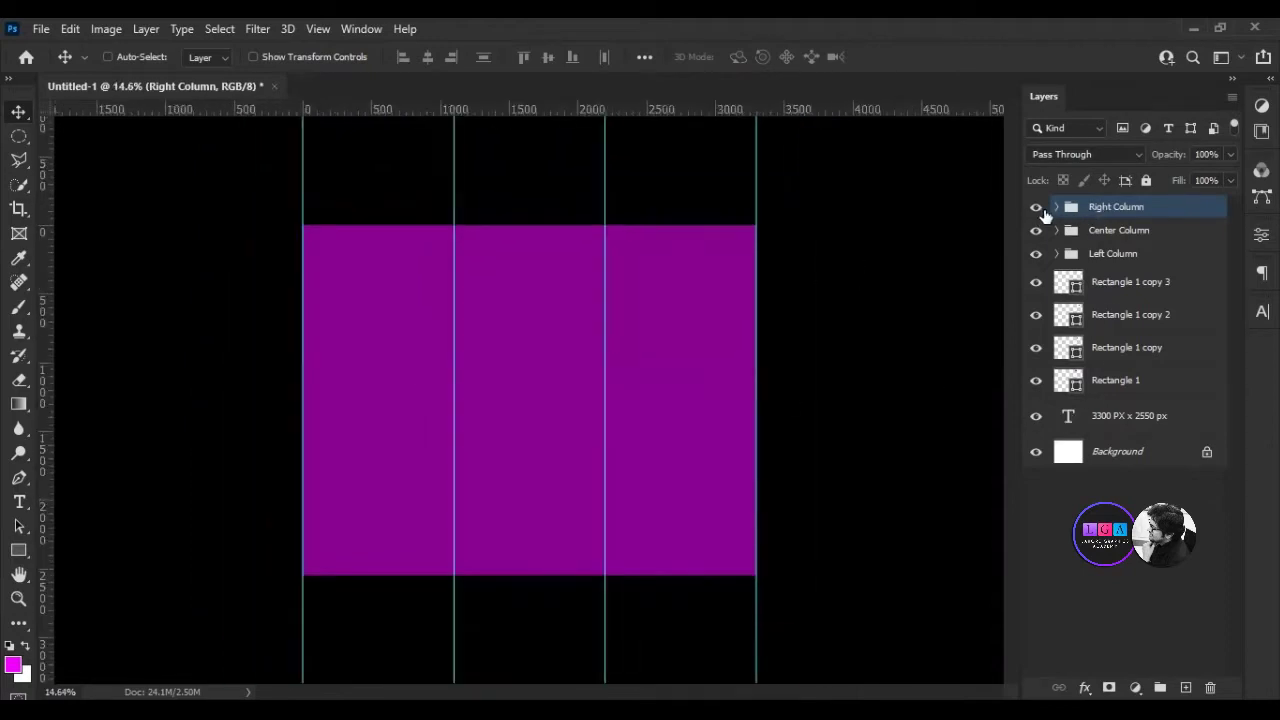
{"action": "left_click", "coordinate": [1036, 207]}
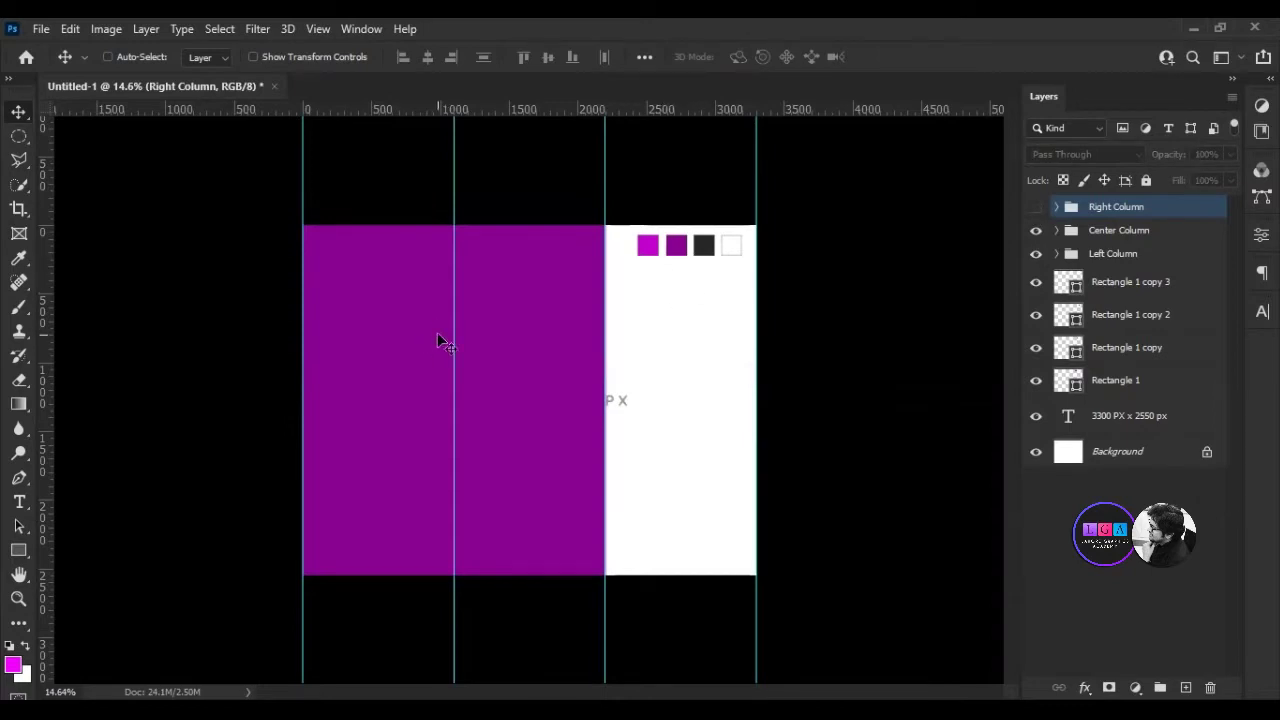
{"action": "left_click", "coordinate": [1063, 234]}
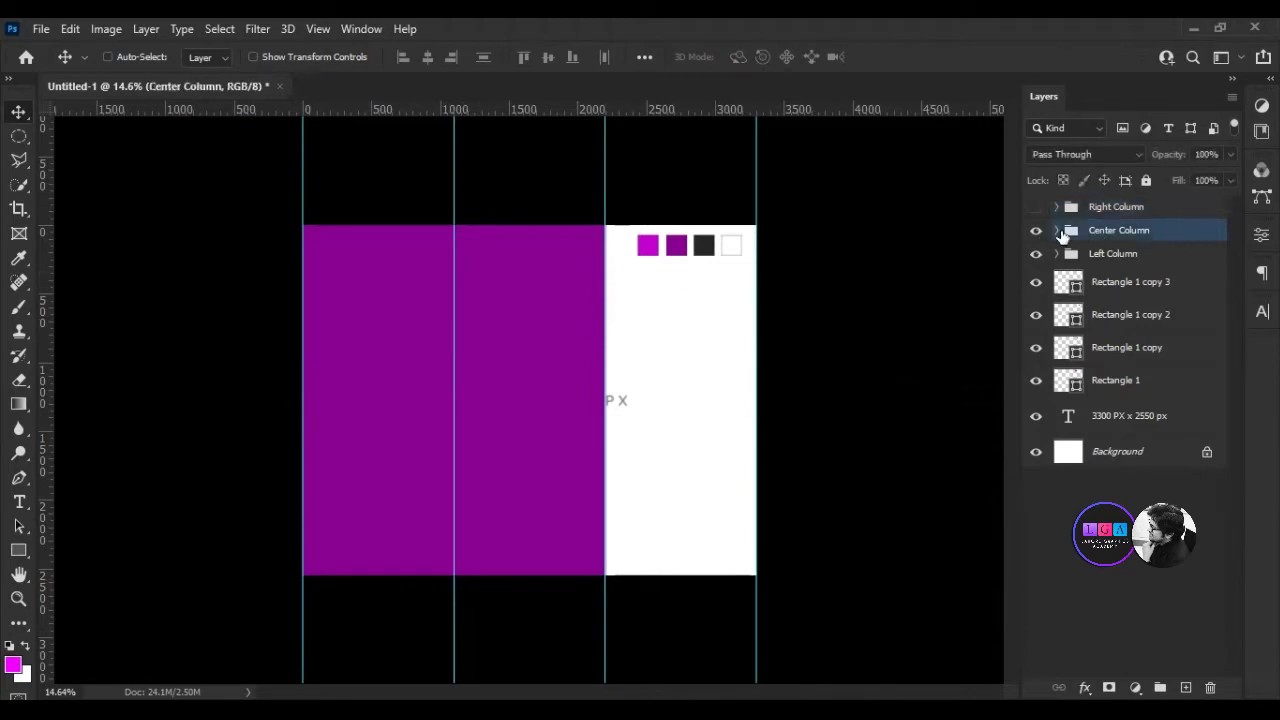
Recolour the Center Column's BG rectangle to near-black 141414.
{"action": "left_click", "coordinate": [1056, 231]}
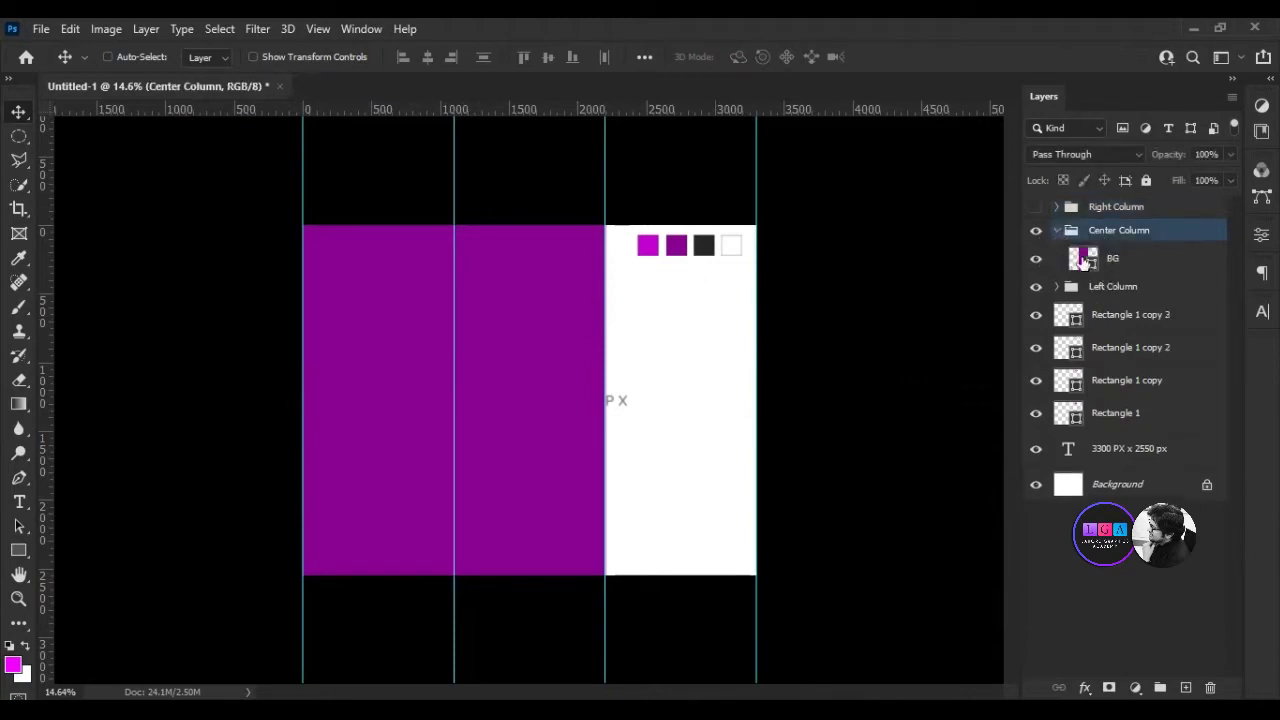
{"action": "left_click", "coordinate": [1083, 261]}
{"action": "double_click", "coordinate": [1080, 256]}
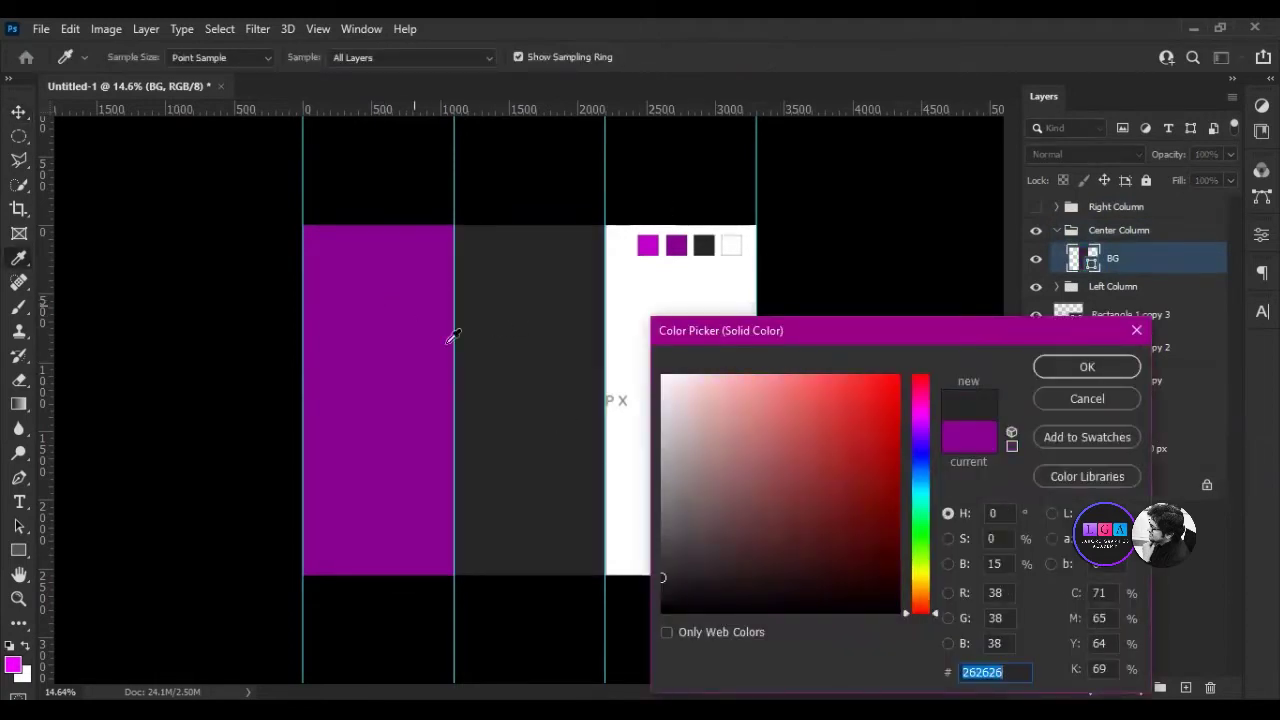
{"action": "left_click", "coordinate": [663, 595]}
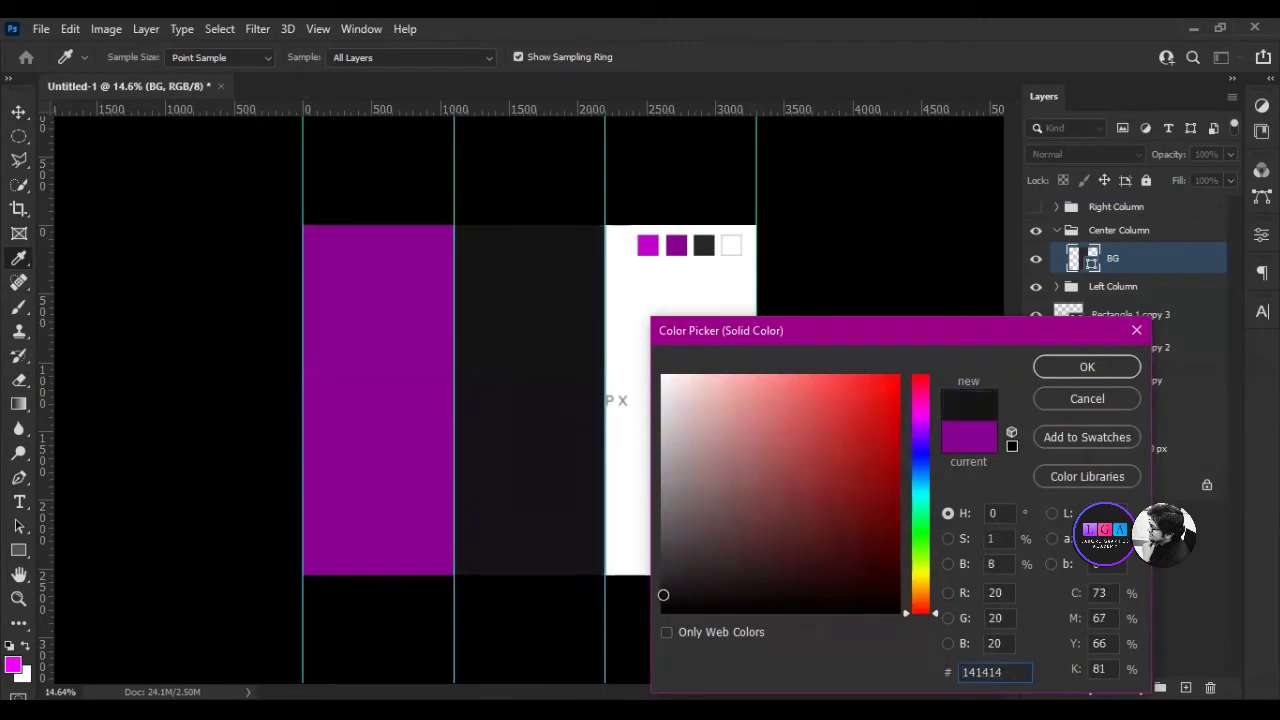
{"action": "left_click", "coordinate": [1087, 367]}
{"action": "left_click", "coordinate": [1040, 515]}
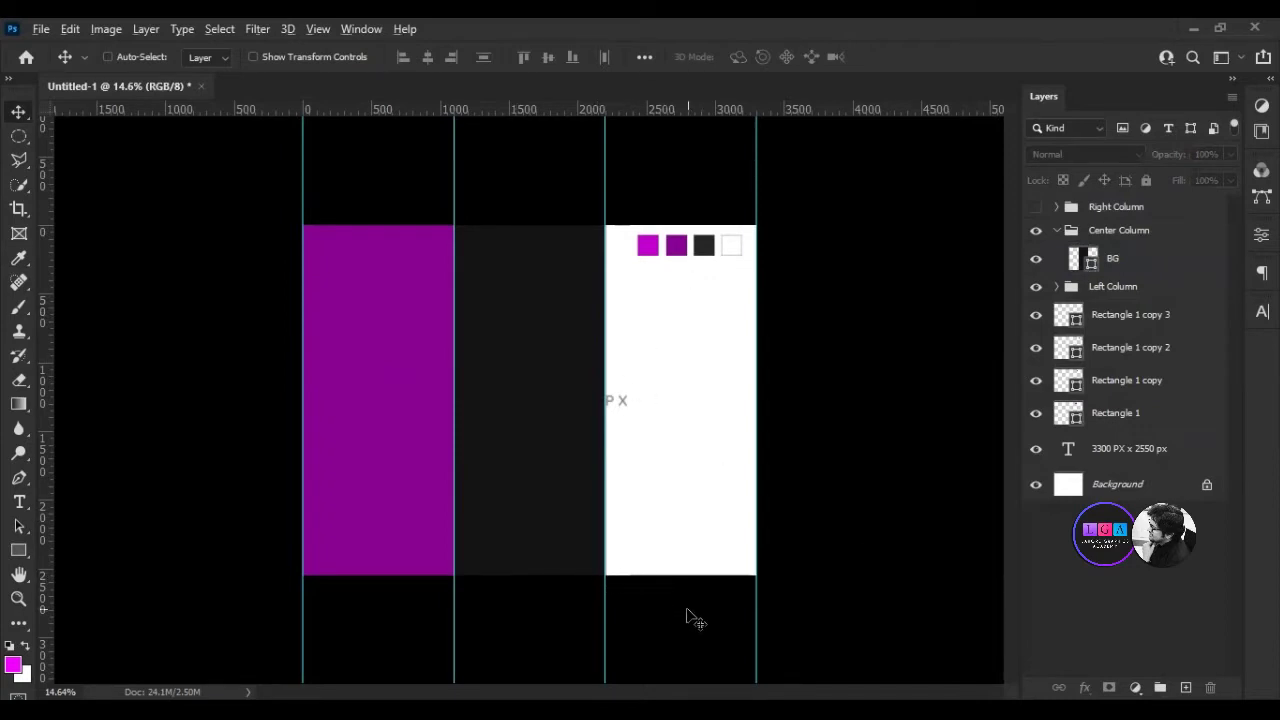
{"action": "scroll", "coordinate": [690, 618], "scroll_direction": "up", "scroll_amount": 1}
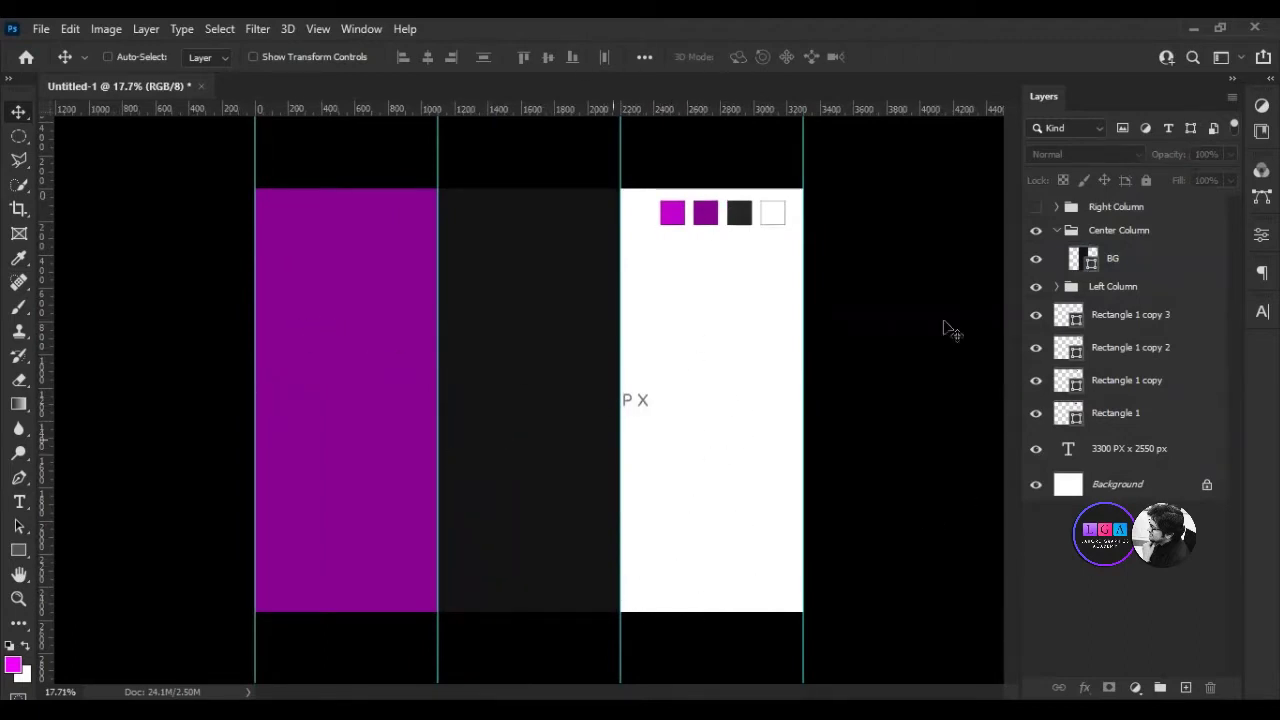
Group the four swatch layers, Rectangle 1 through Rectangle 1 copy 3.
{"action": "left_click", "coordinate": [1057, 230]}
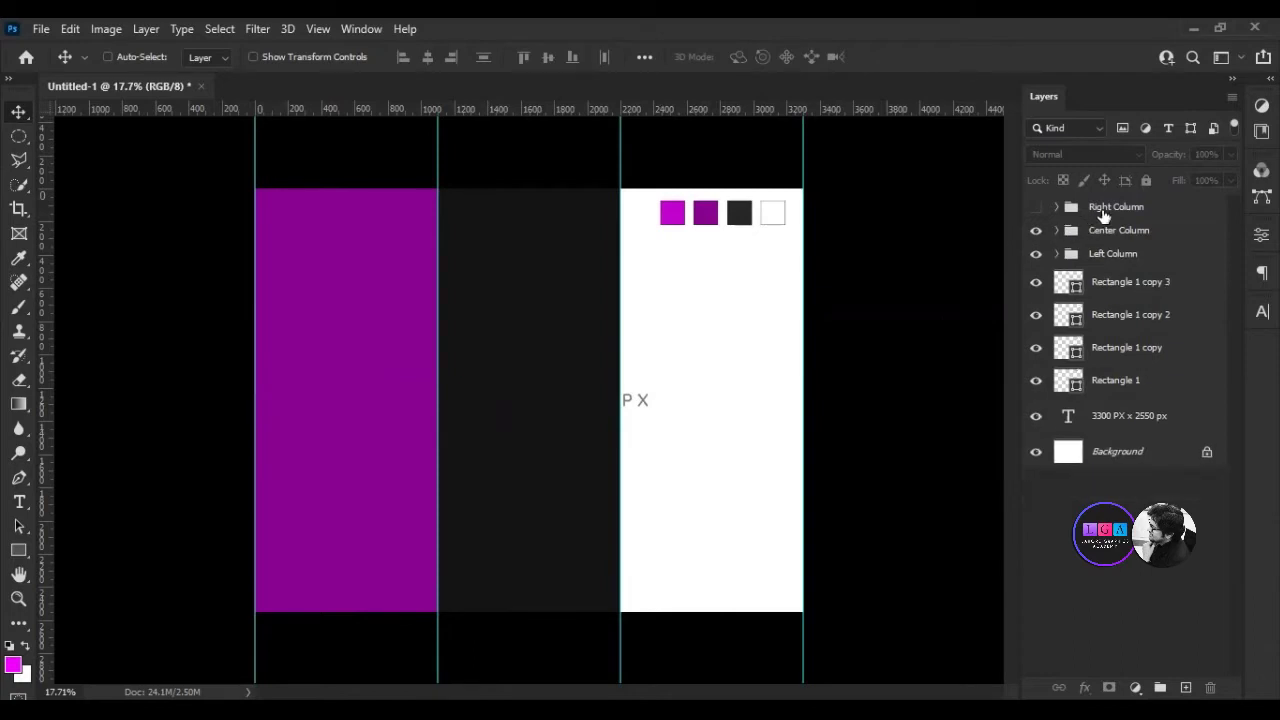
{"action": "left_click", "coordinate": [1105, 212]}
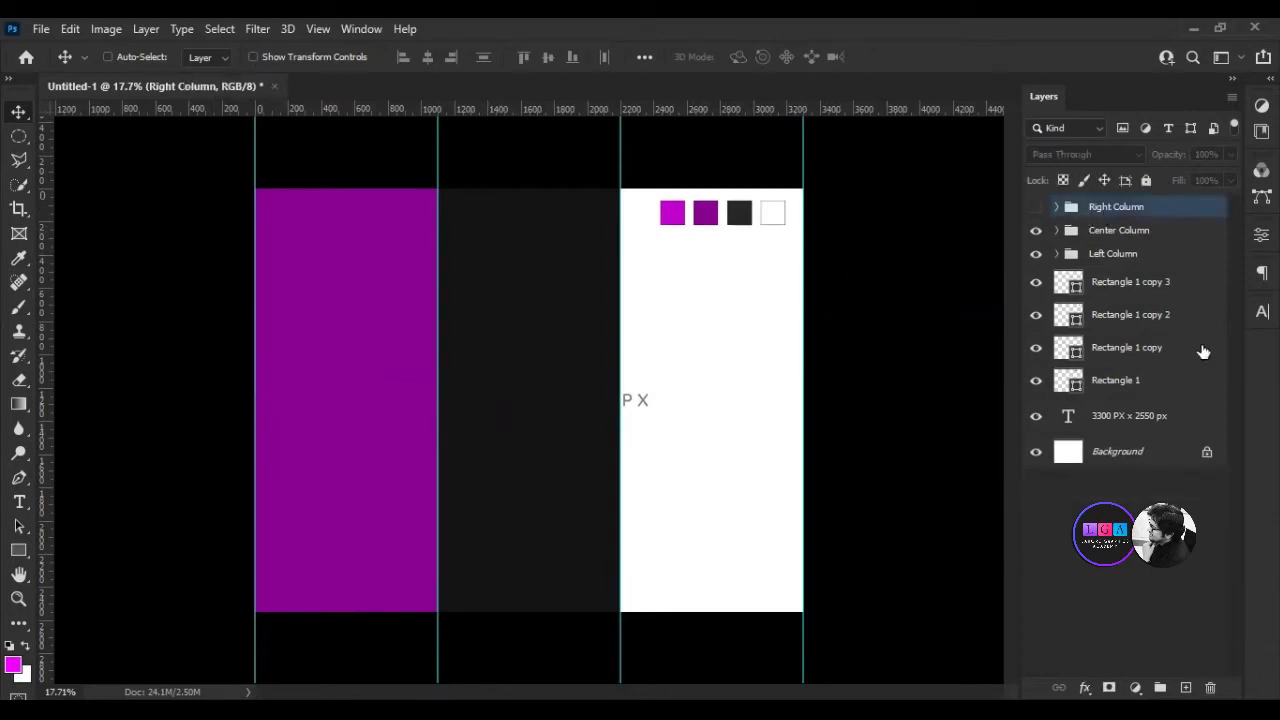
{"action": "left_click", "coordinate": [1130, 380]}
{"action": "left_click", "coordinate": [1134, 284], "text": "shift"}
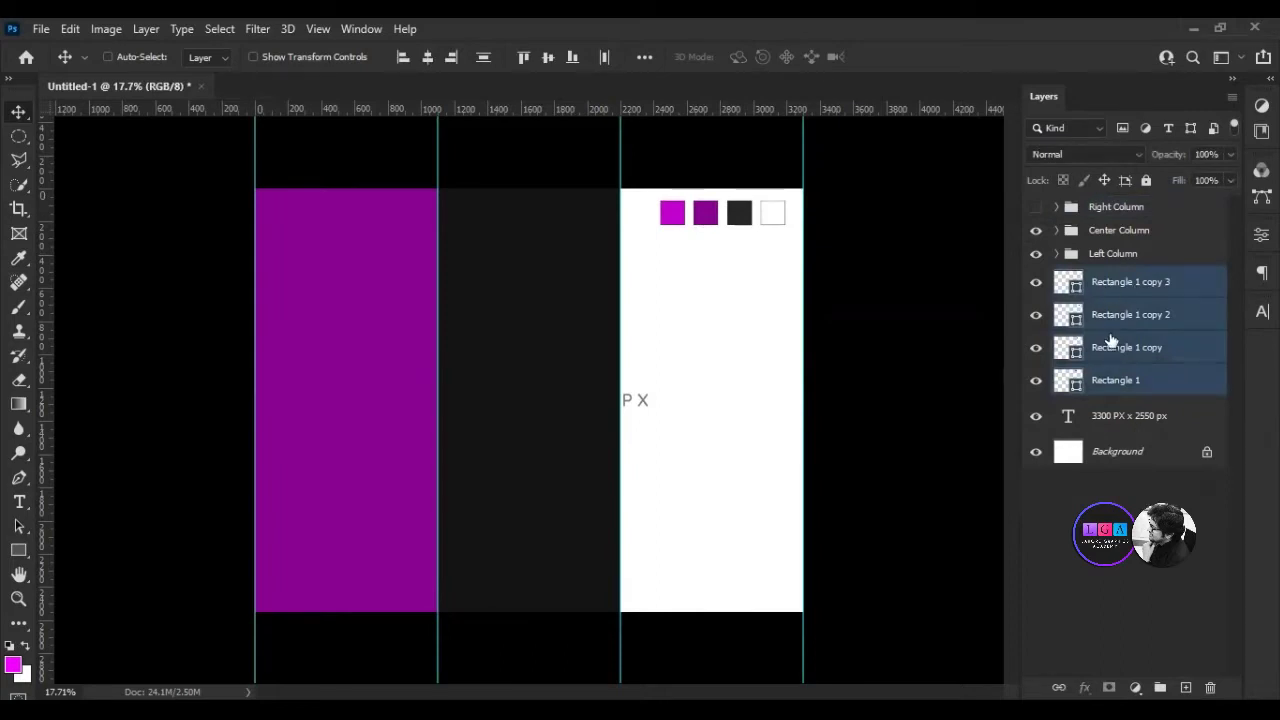
{"action": "left_click", "coordinate": [1160, 687]}
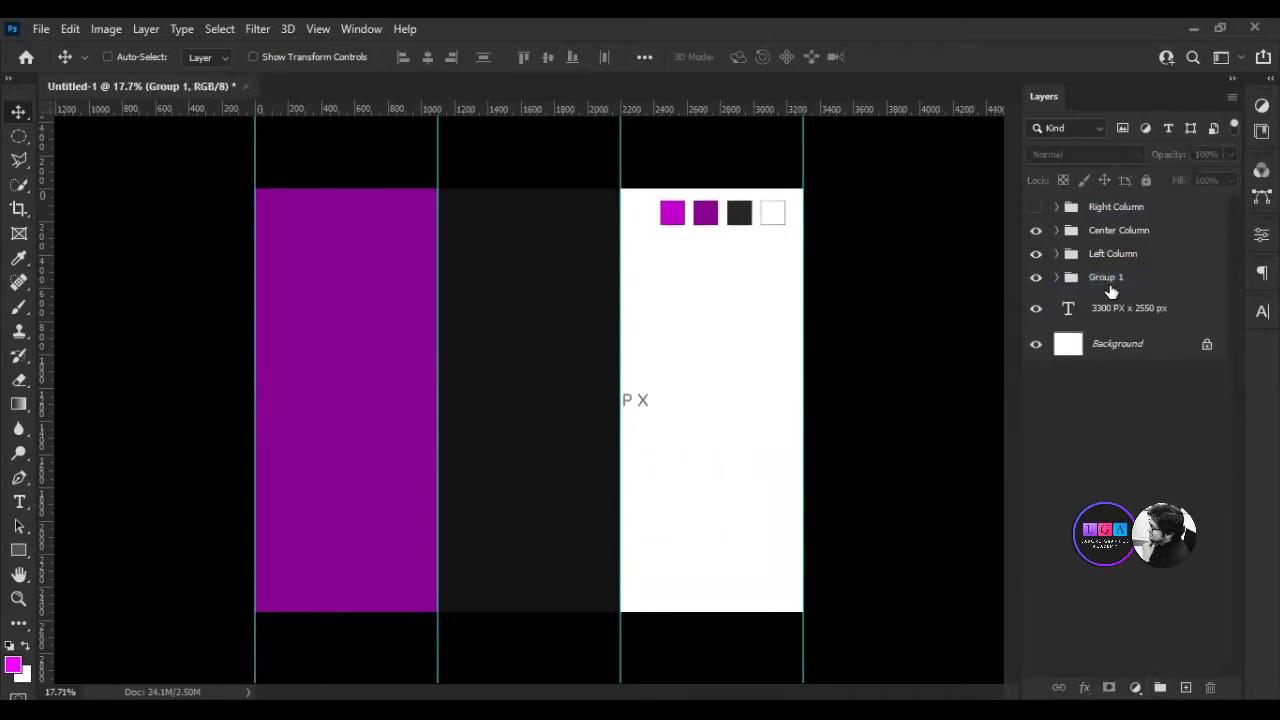
{"action": "key", "text": "h"}
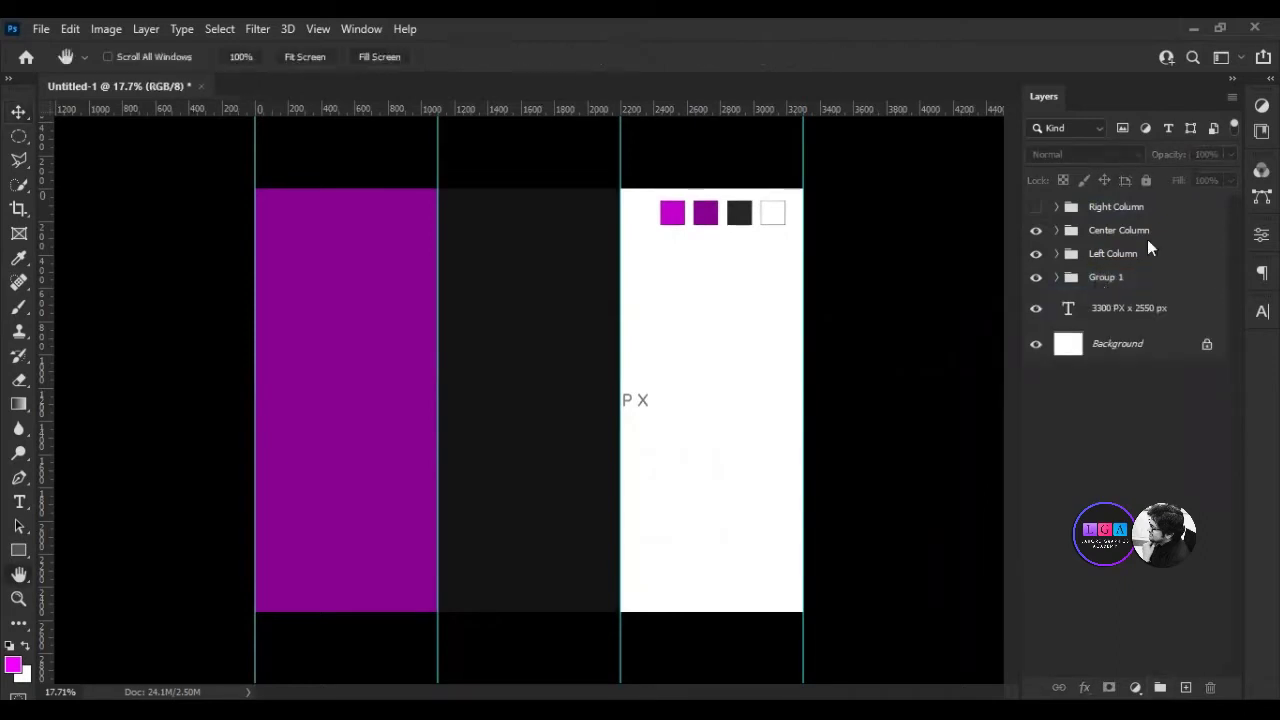
Rename the new group 'Pallette' and hide it.
{"action": "left_click", "coordinate": [1110, 305]}
{"action": "key", "text": "v"}
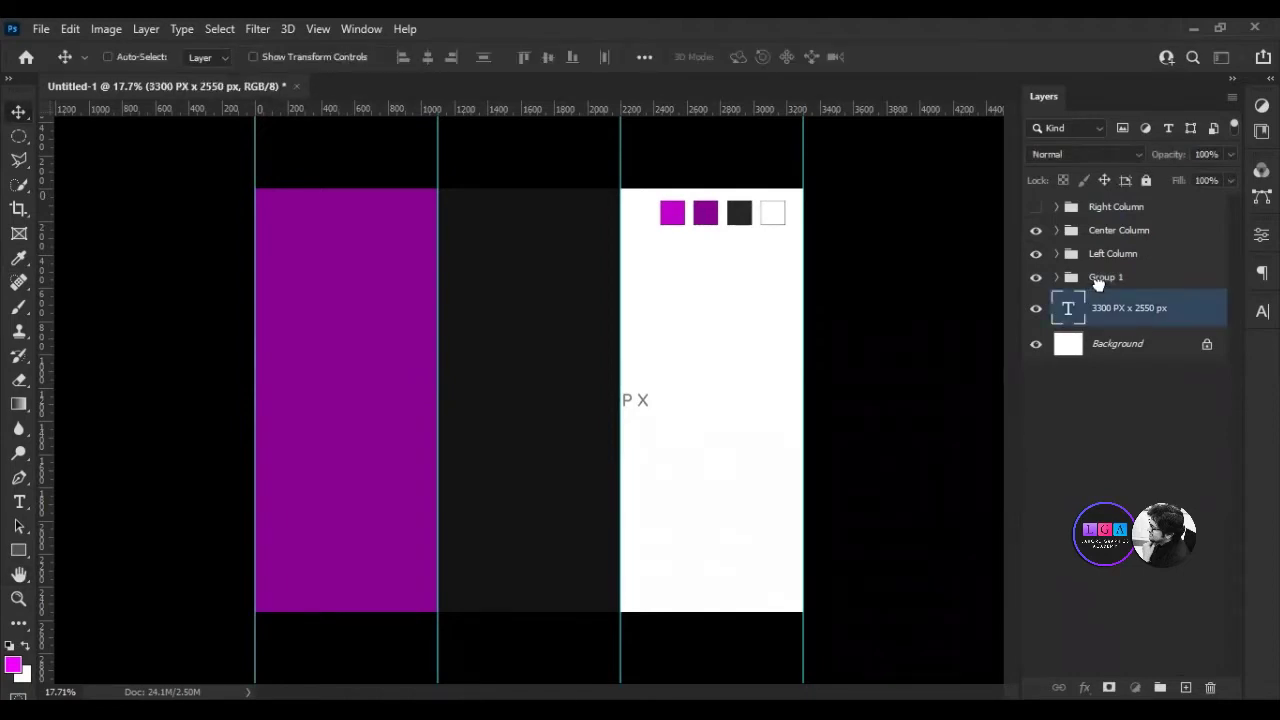
{"action": "double_click", "coordinate": [1100, 278]}
{"action": "type", "text": "Pallette"}
{"action": "key", "text": "Return"}
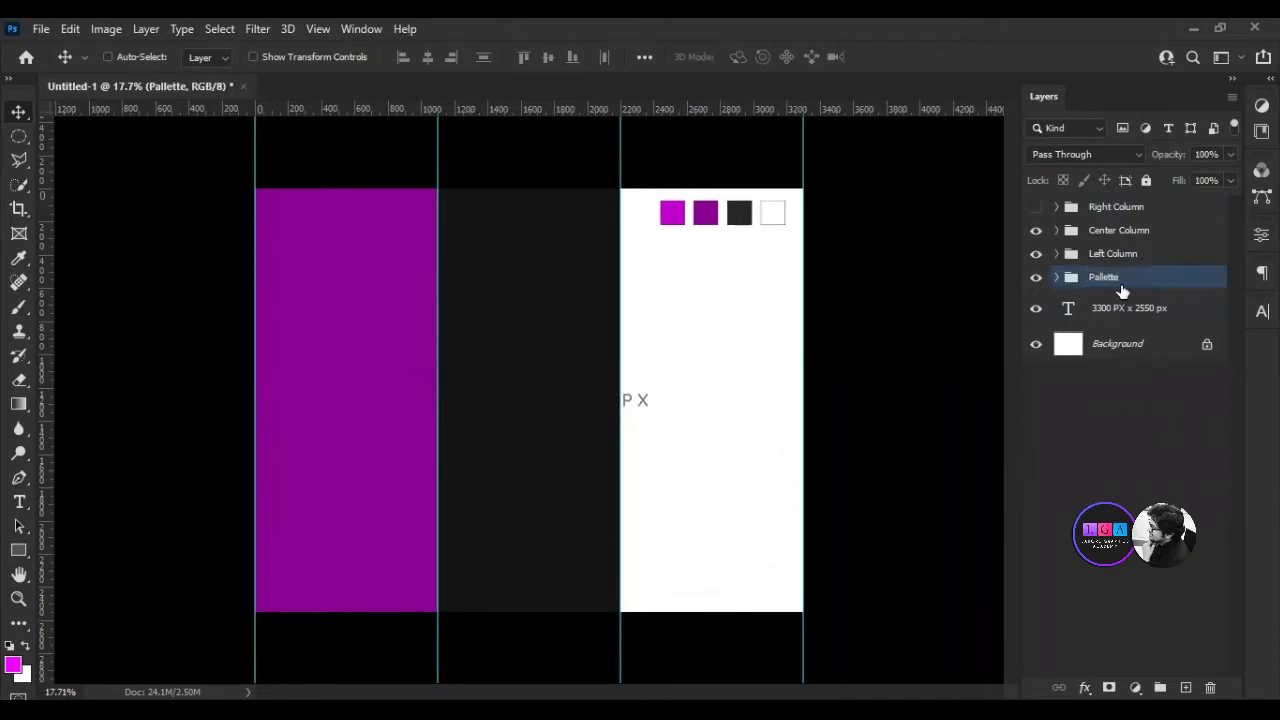
{"action": "left_click", "coordinate": [1036, 281]}
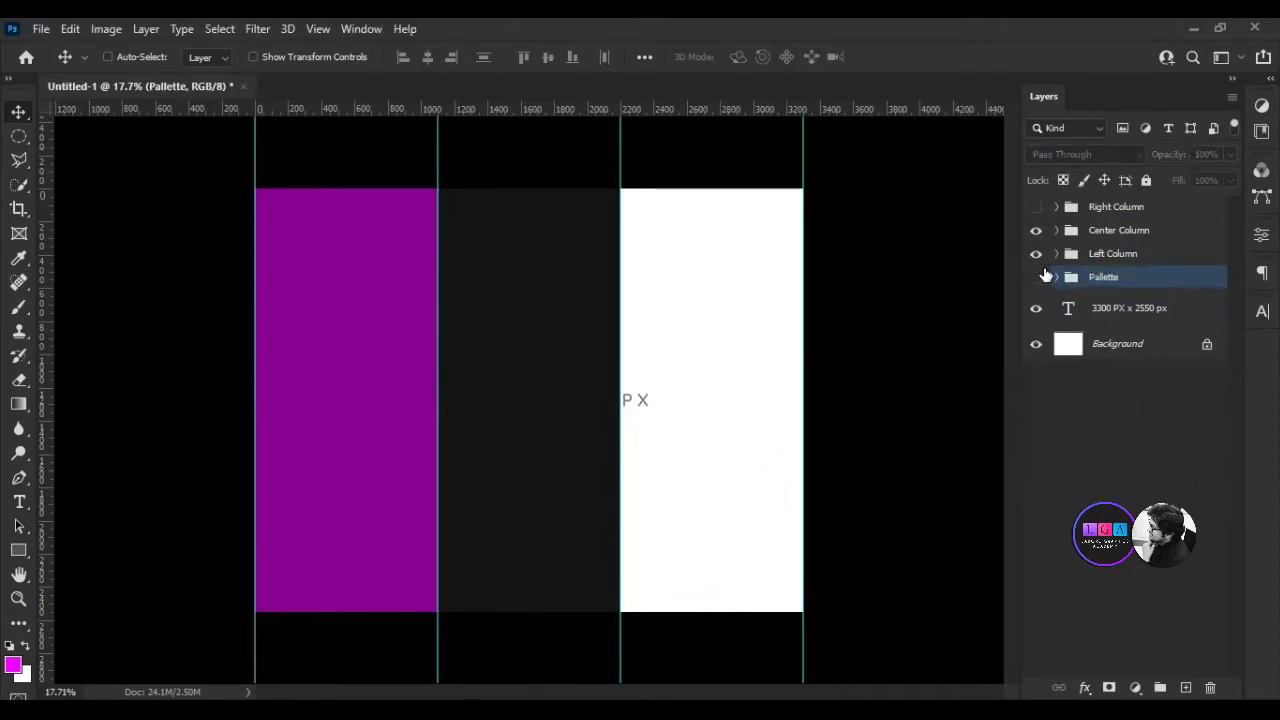
Show the Right Column group and recolour its BG rectangle to white ffffff.
{"action": "left_click", "coordinate": [1037, 209]}
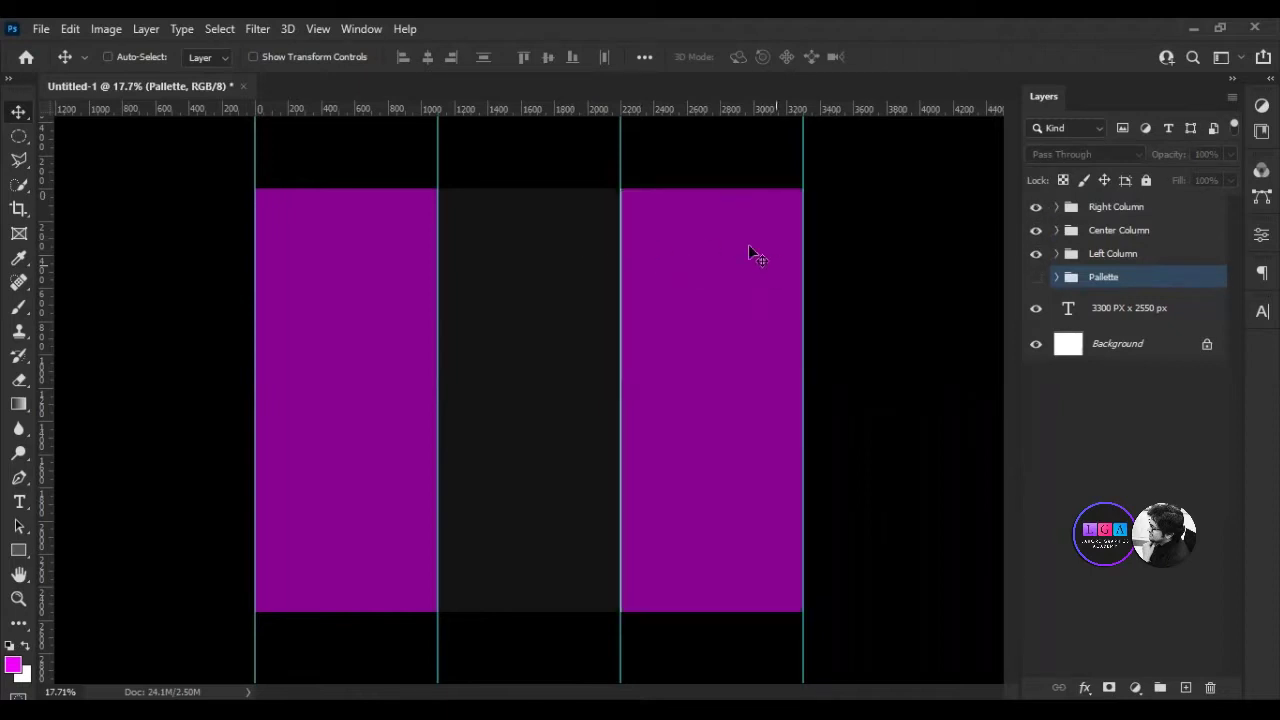
{"action": "left_click", "coordinate": [1056, 207]}
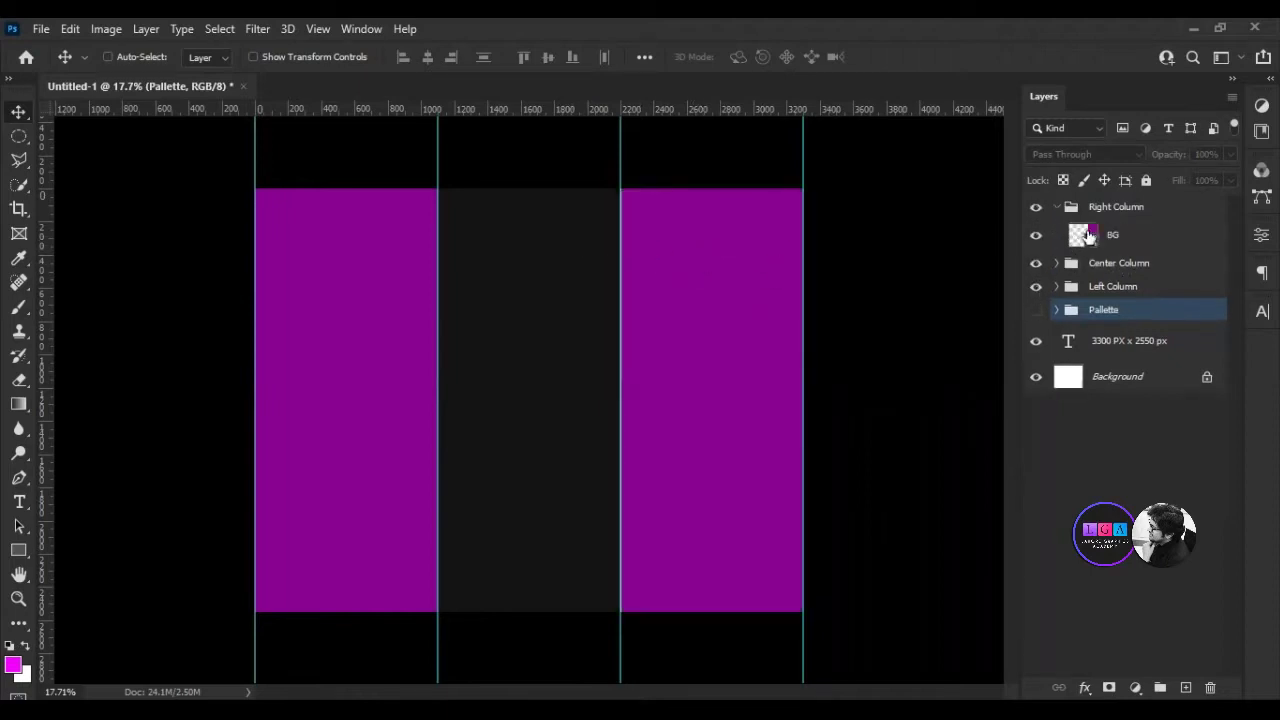
{"action": "left_click", "coordinate": [1092, 233]}
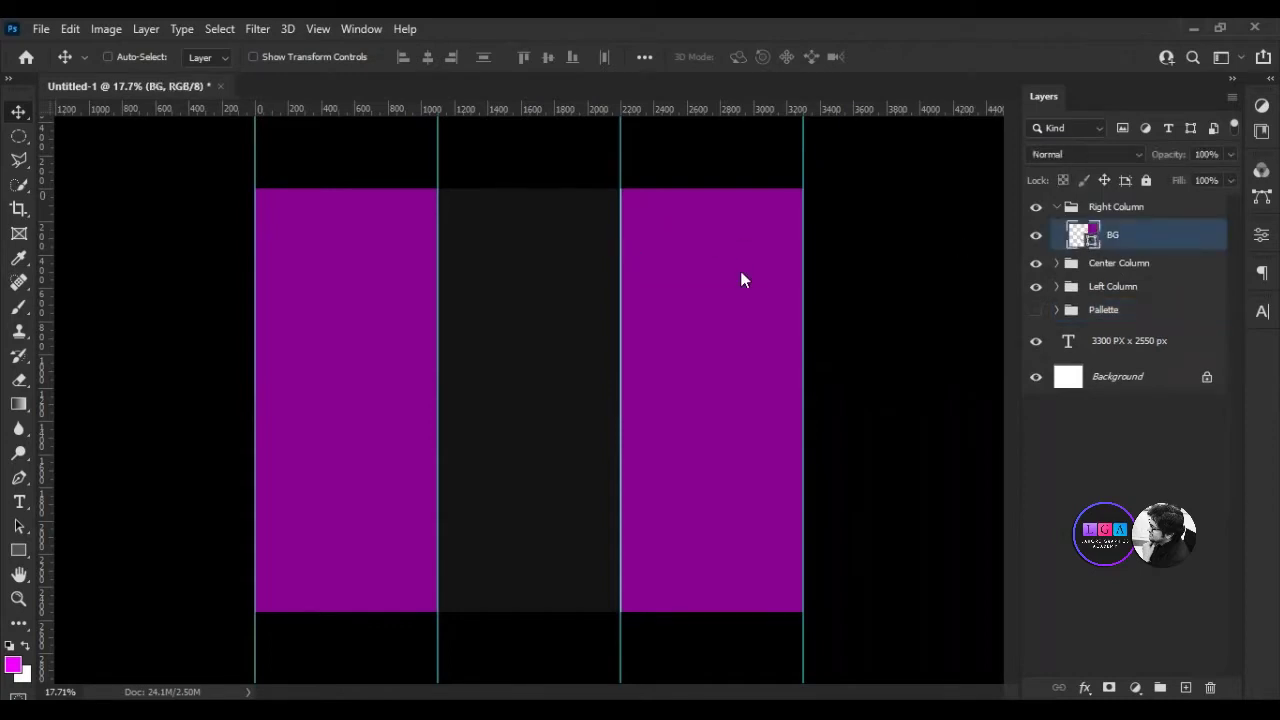
{"action": "left_click_drag", "start_coordinate": [690, 395], "coordinate": [641, 360]}
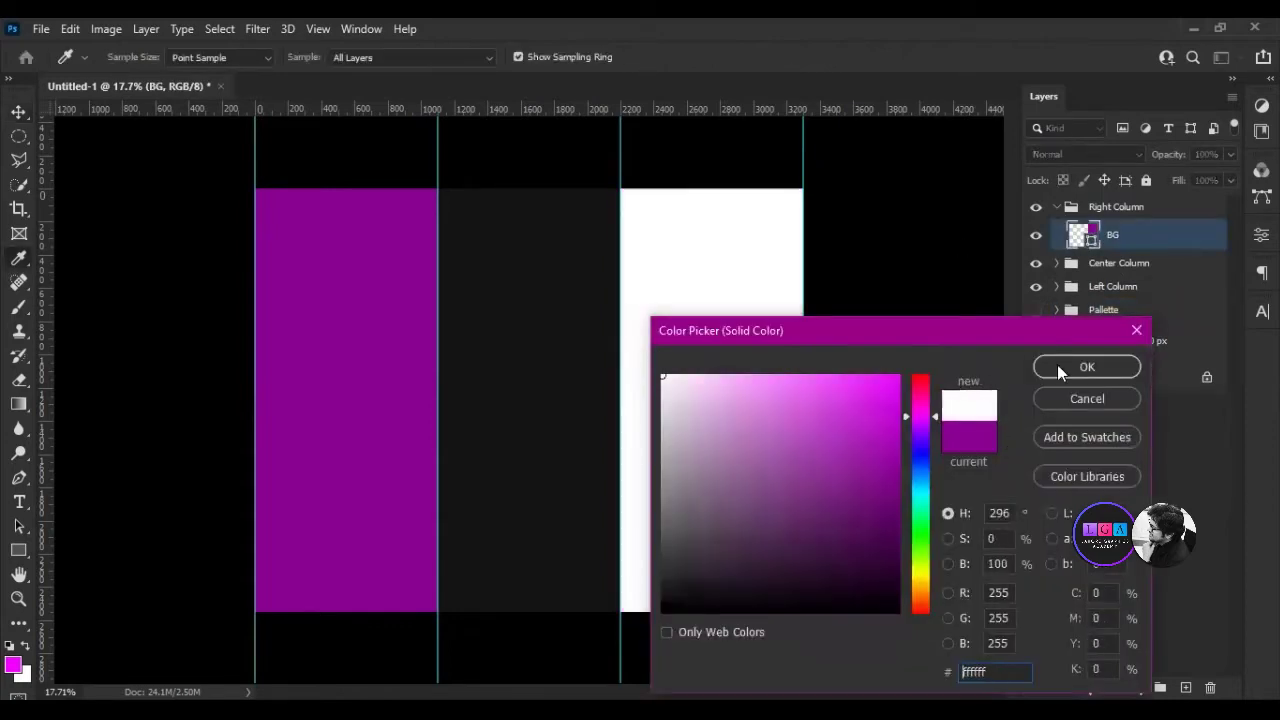
{"action": "left_click", "coordinate": [1085, 367]}
{"action": "key", "text": "v"}
{"action": "left_click", "coordinate": [1090, 502]}
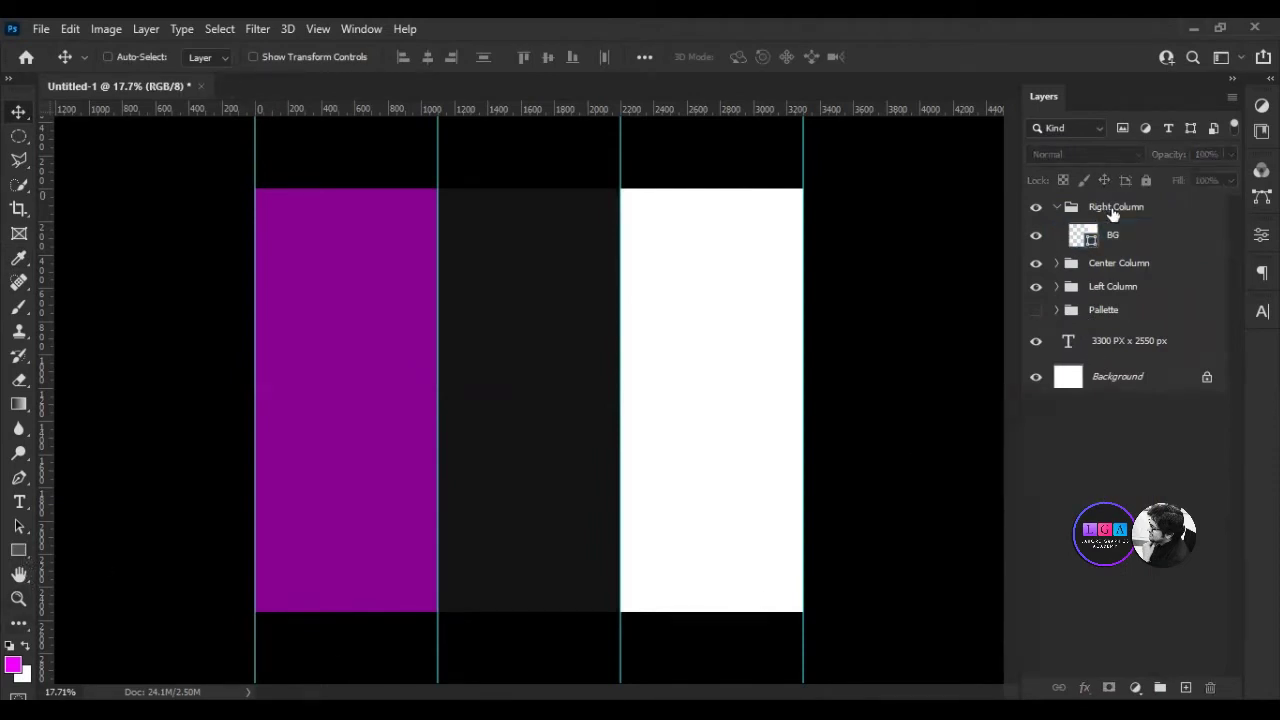
{"action": "left_click", "coordinate": [1113, 210]}
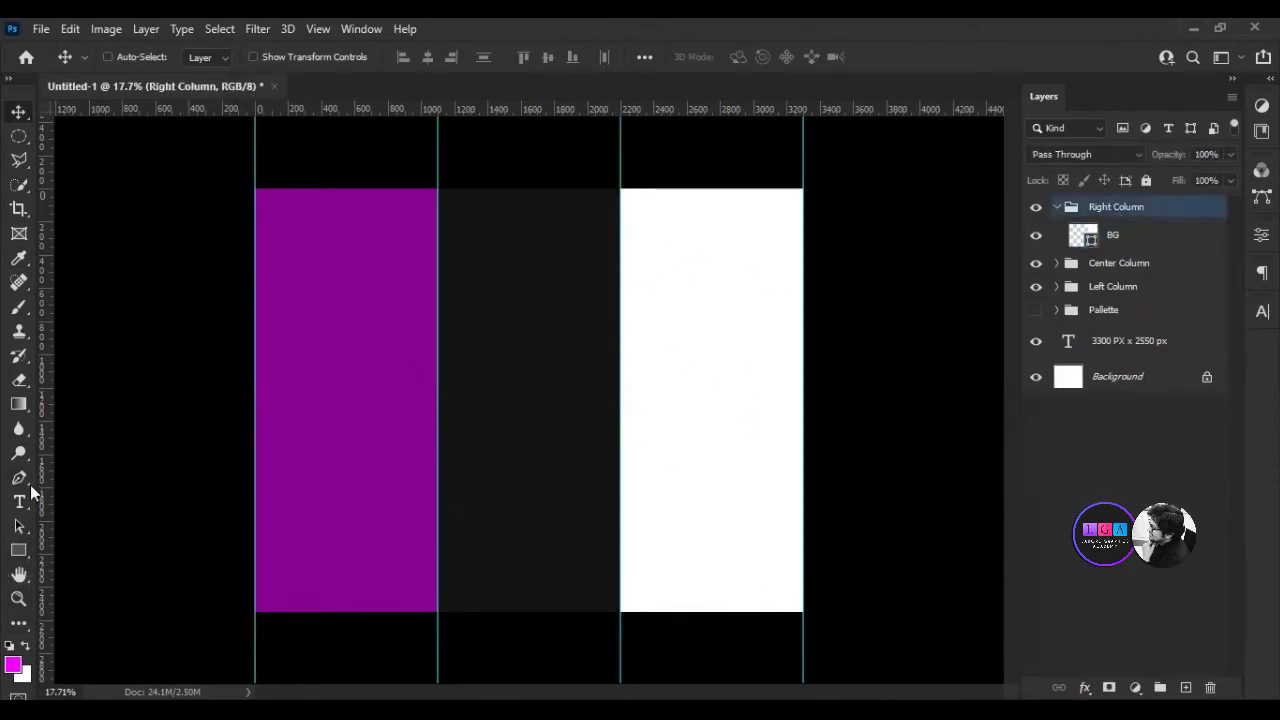
Draw a rectangle bar across the right column's bottom and fill it purple.
{"action": "left_click", "coordinate": [20, 550]}
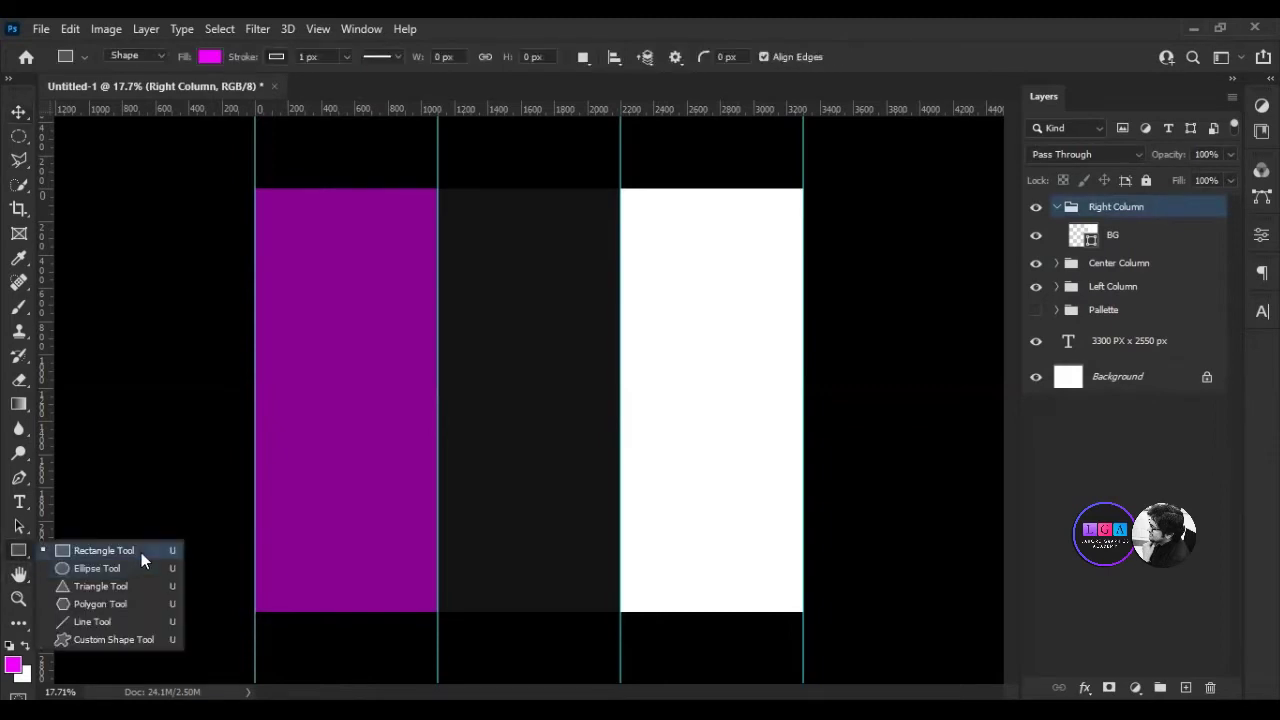
{"action": "left_click", "coordinate": [141, 552]}
{"action": "scroll", "coordinate": [766, 623], "scroll_direction": "up", "scroll_amount": 3}
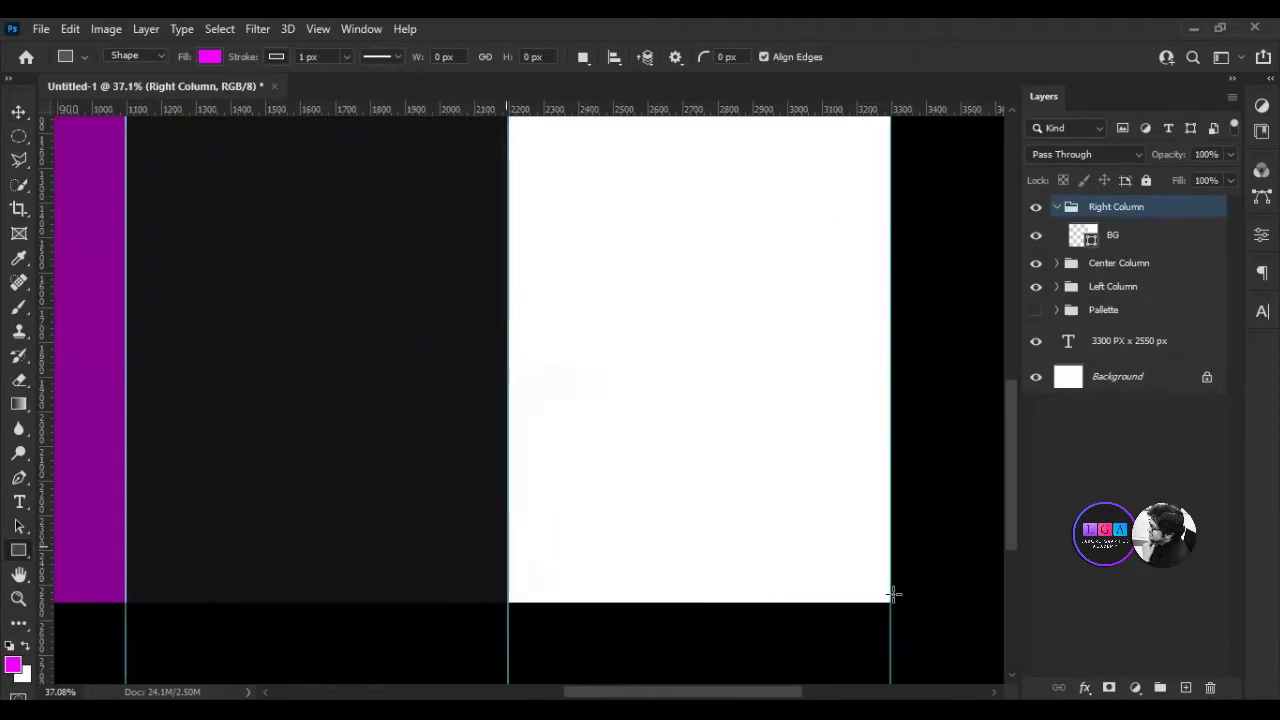
{"action": "left_click_drag", "start_coordinate": [888, 596], "coordinate": [508, 547]}
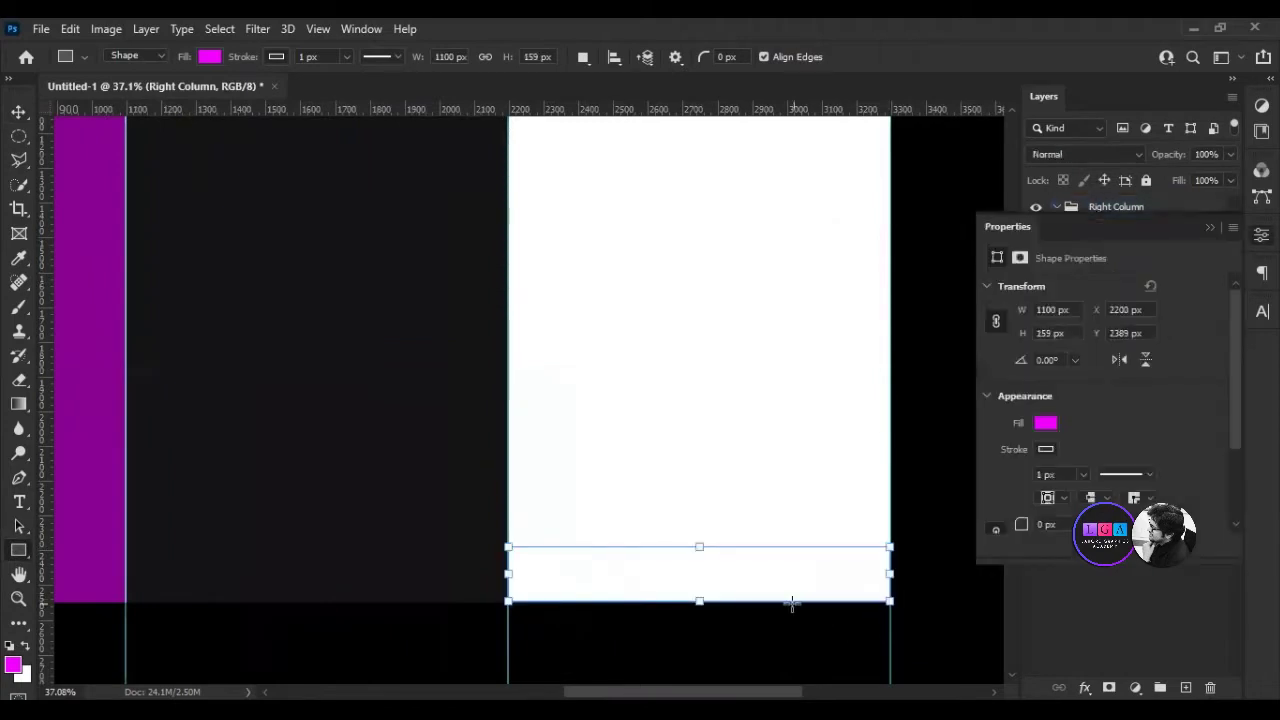
{"action": "left_click", "coordinate": [1209, 228]}
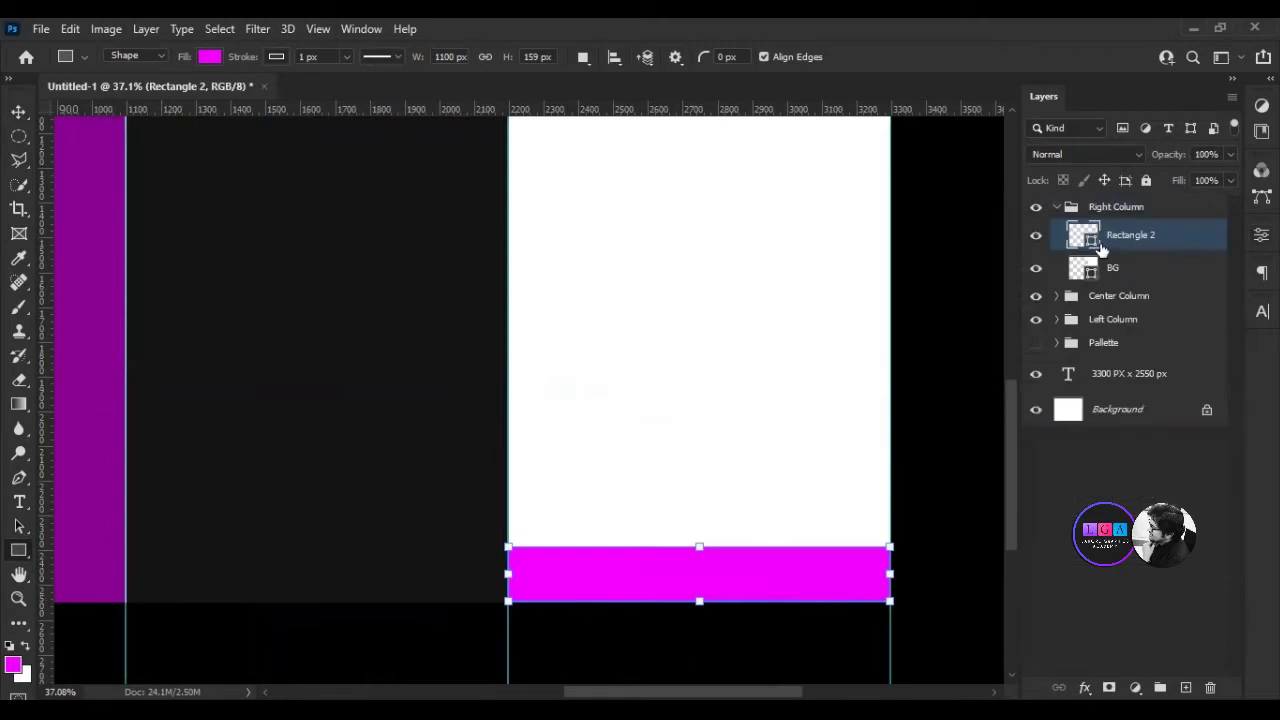
{"action": "double_click", "coordinate": [588, 569]}
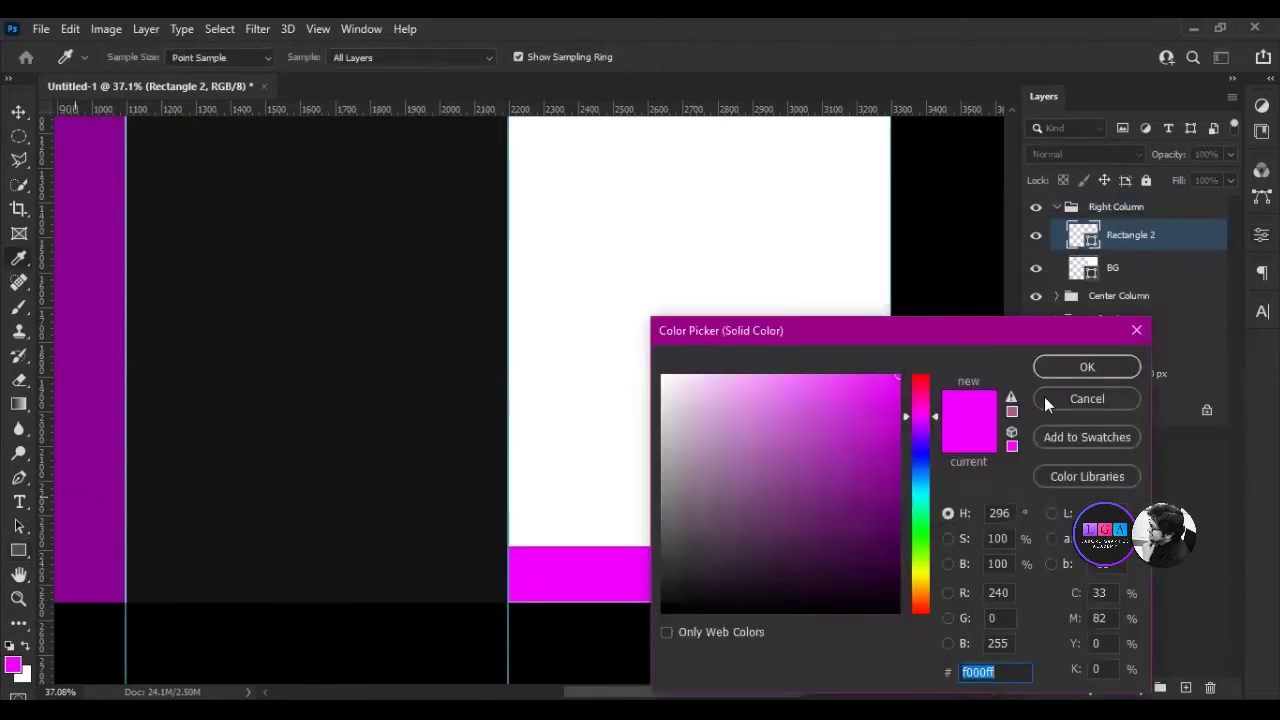
{"action": "left_click", "coordinate": [1062, 370]}
{"action": "key", "text": "ctrl+0"}
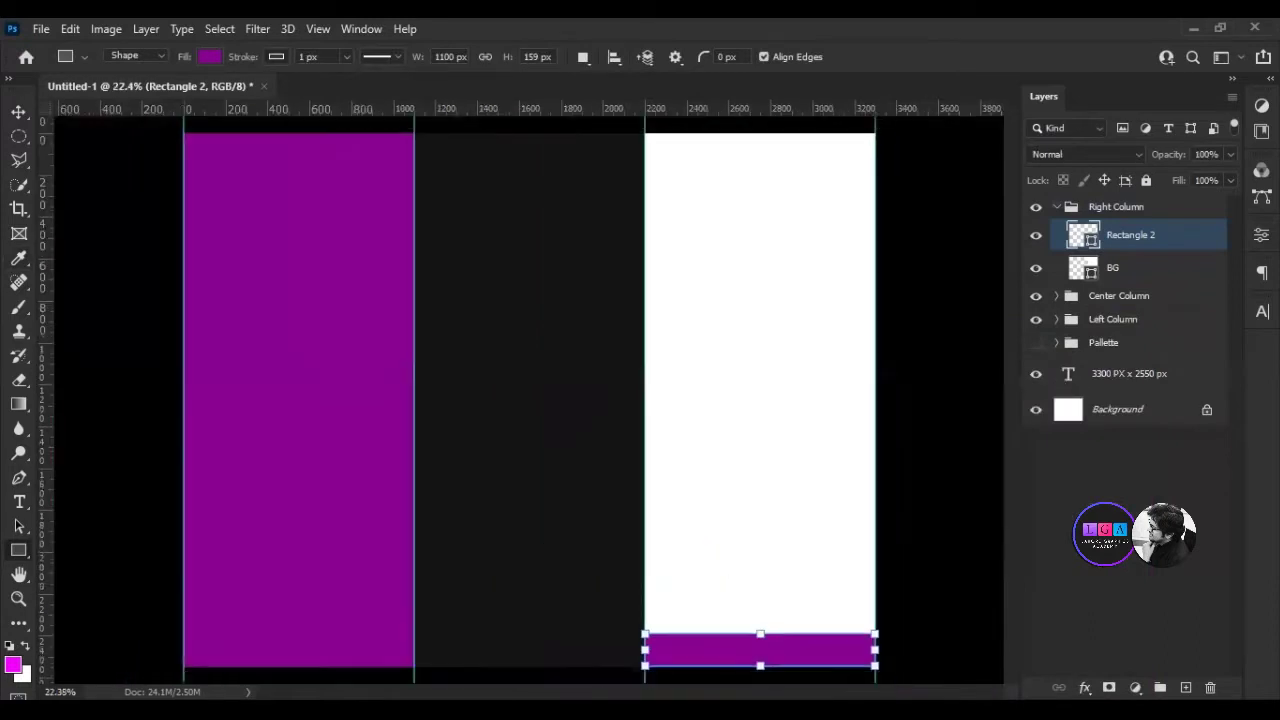
{"action": "left_click", "coordinate": [1190, 492]}
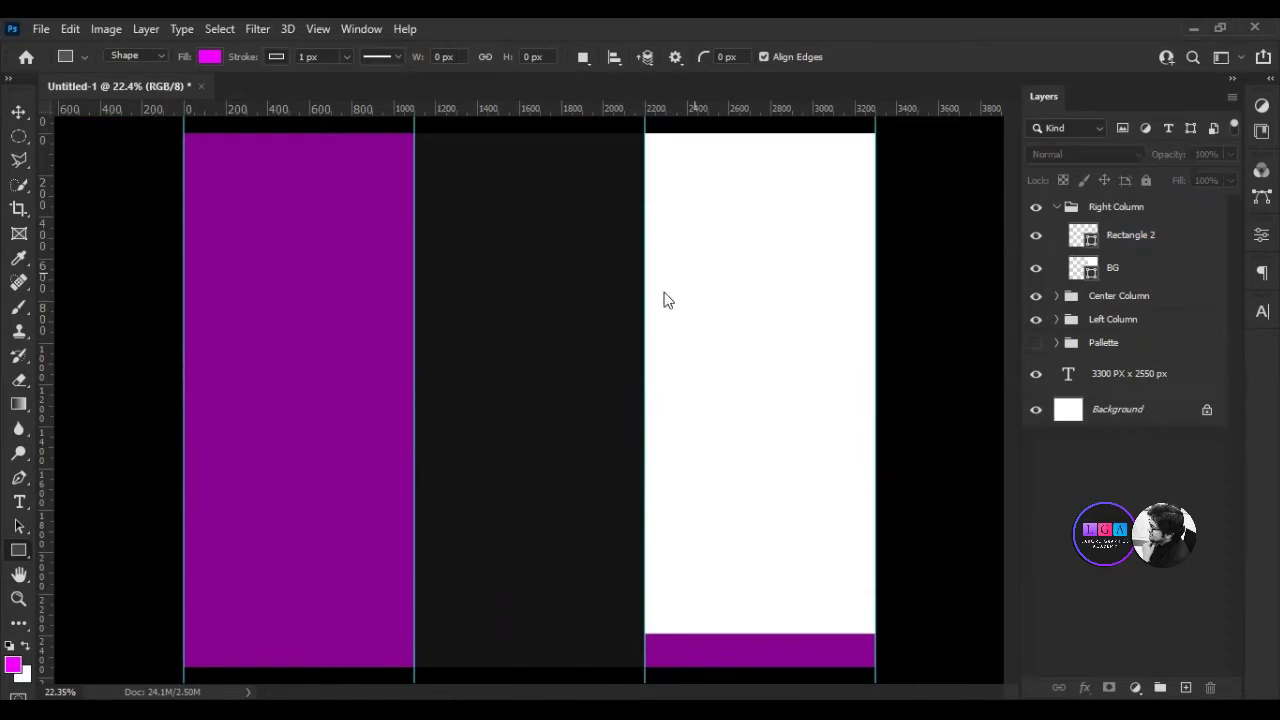
Draw a circle with the Ellipse Tool near the top of the right column.
{"action": "right_click", "coordinate": [15, 548]}
{"action": "left_click", "coordinate": [94, 569]}
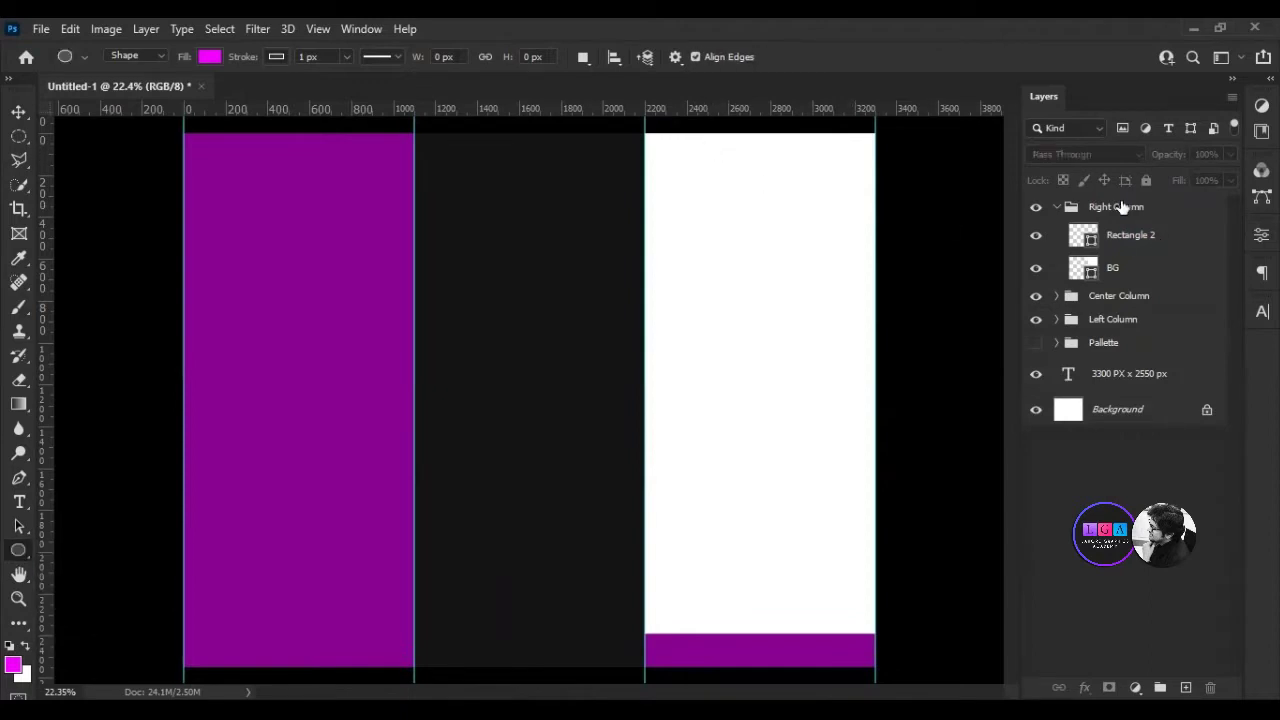
{"action": "left_click", "coordinate": [1120, 206]}
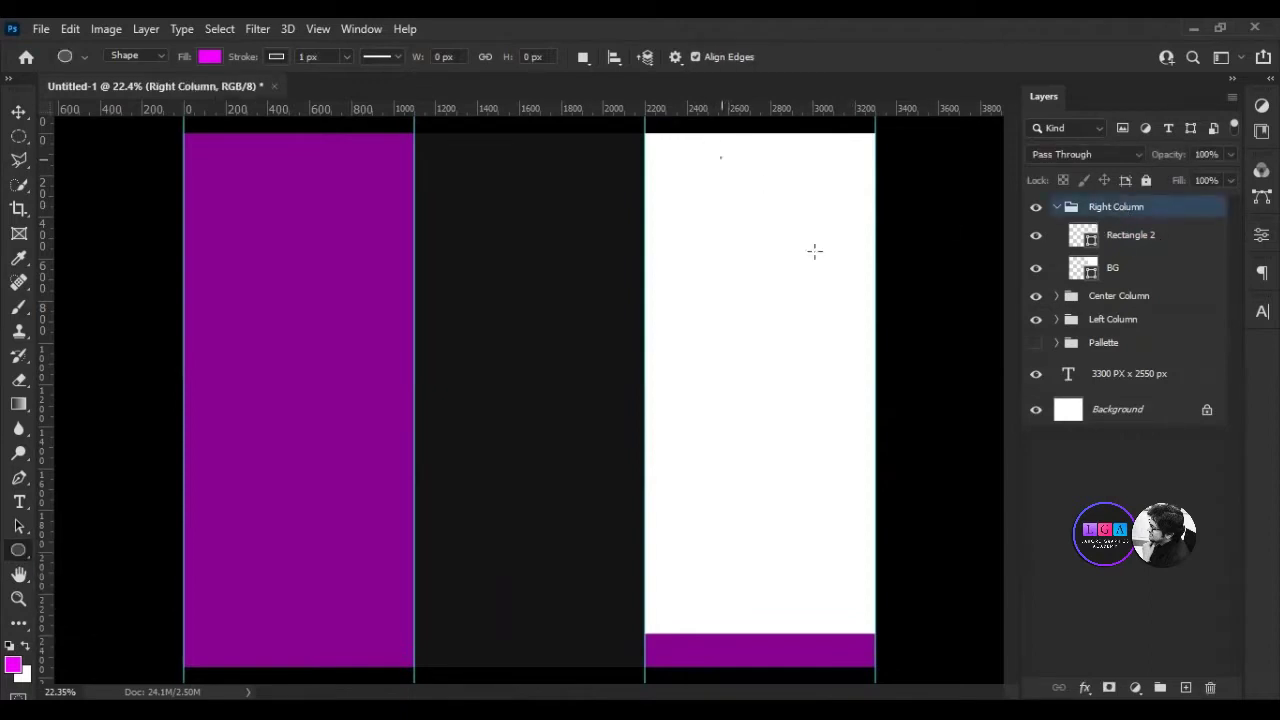
{"action": "left_click_drag", "start_coordinate": [720, 157], "coordinate": [818, 255]}
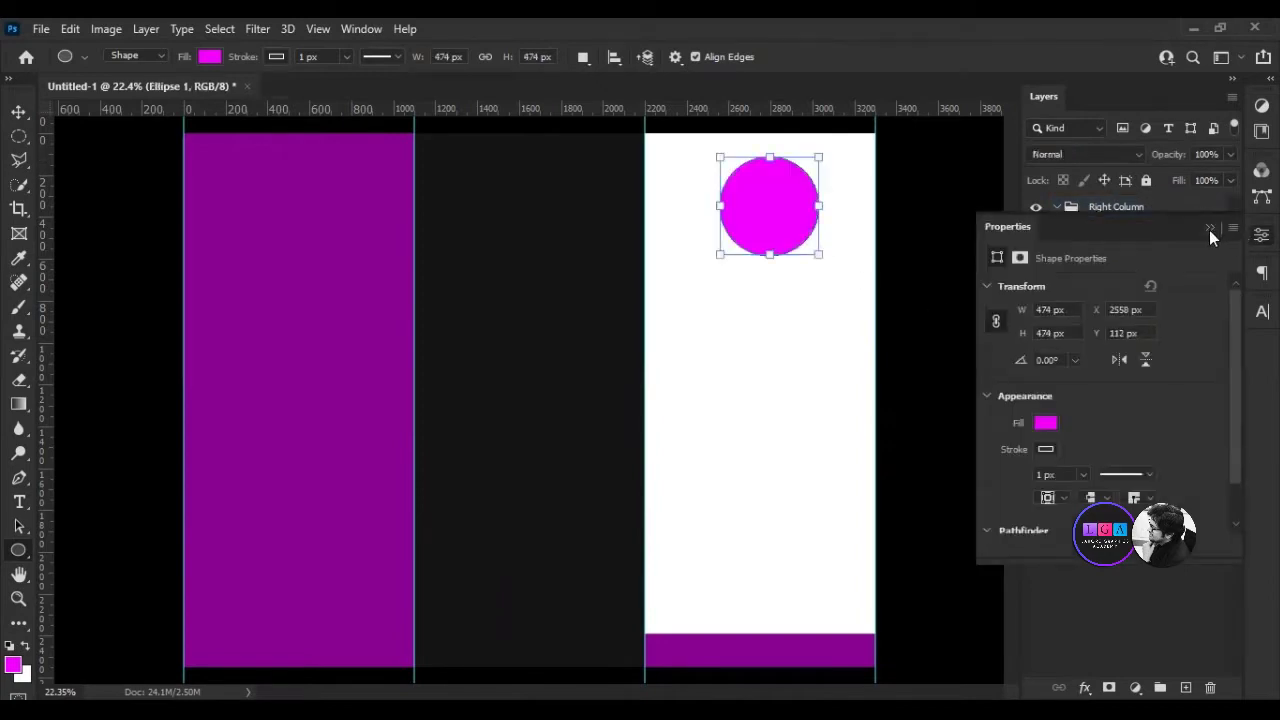
Make the circle purple, rename it 'Logo Place Holder', and centre it horizontally.
{"action": "left_click", "coordinate": [1209, 230]}
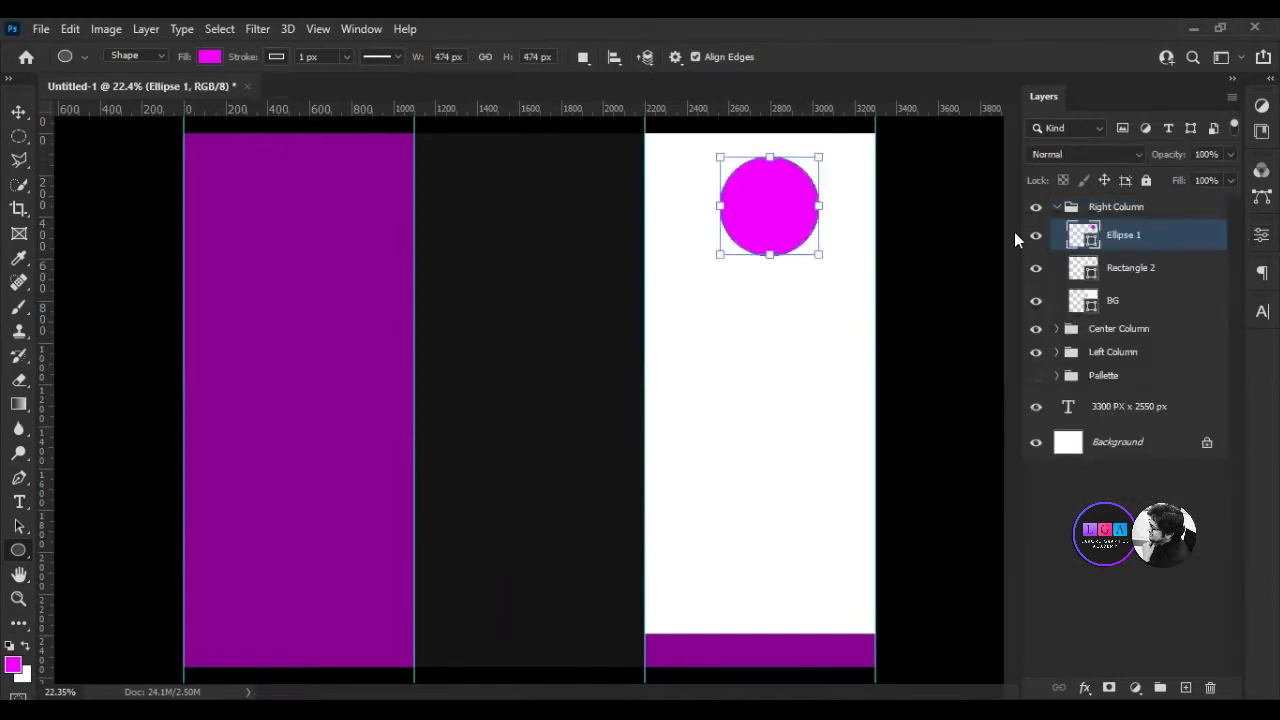
{"action": "double_click", "coordinate": [1091, 224]}
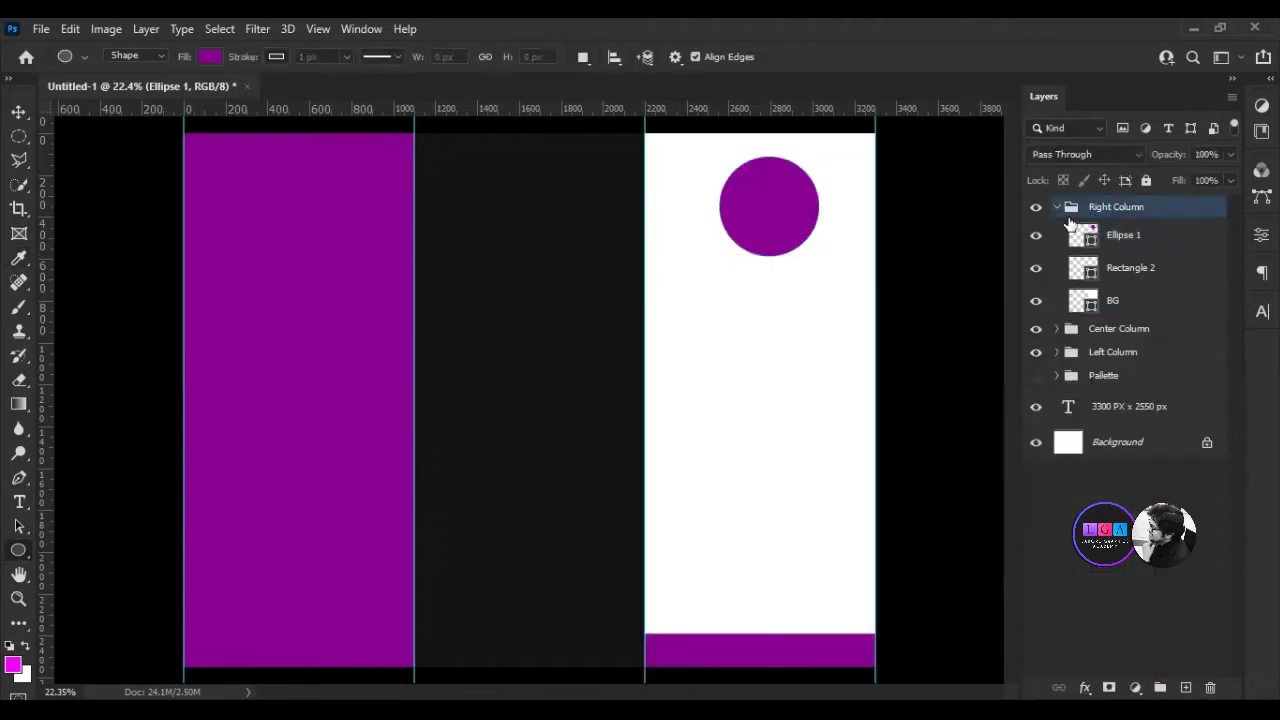
{"action": "key", "text": "v"}
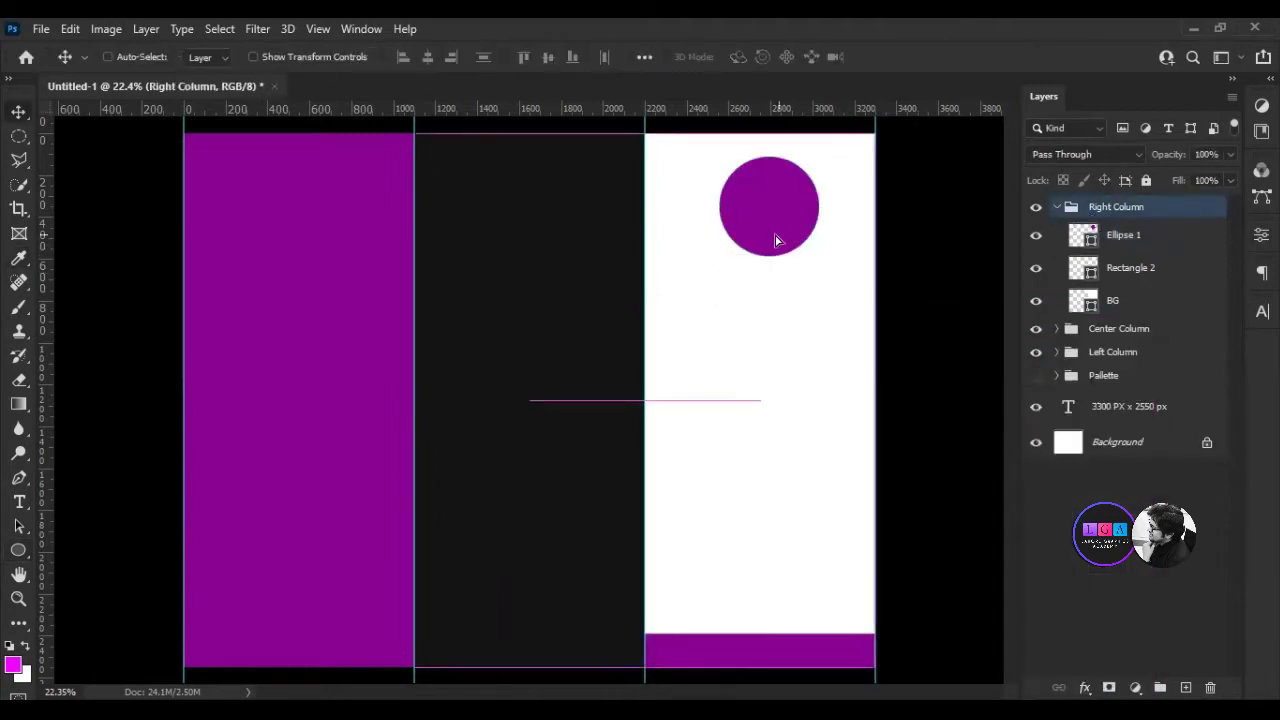
{"action": "left_click", "coordinate": [1119, 240]}
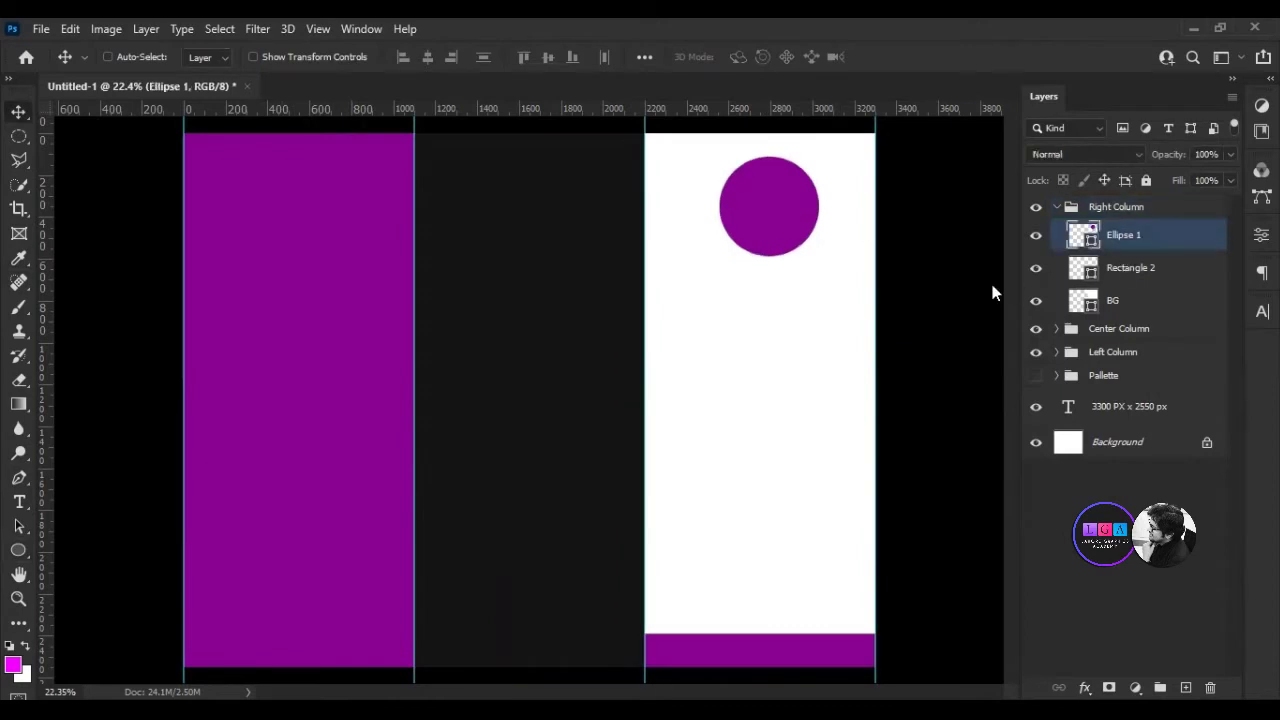
{"action": "type", "text": "Lo"}
{"action": "type", "text": "r"}
{"action": "key", "text": "Return"}
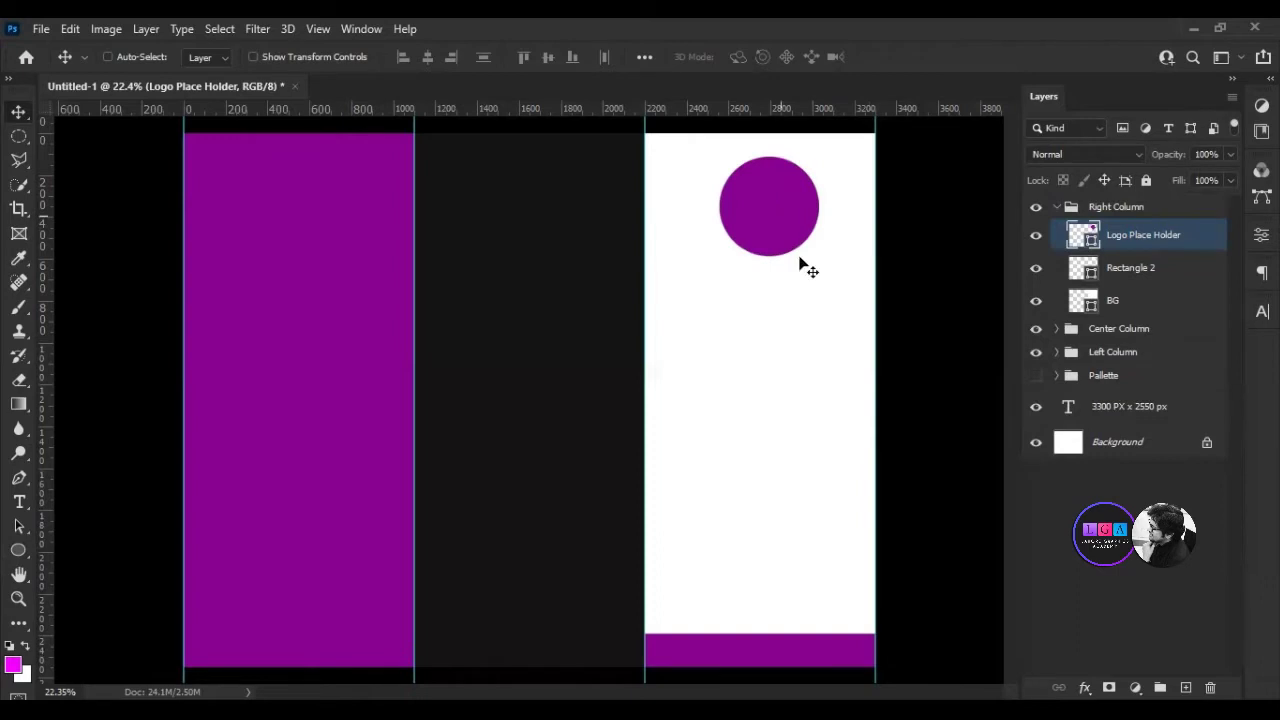
{"action": "key", "text": "shift+Left"}
{"action": "key", "text": "shift+Left"}
{"action": "key", "text": "shift+Left"}
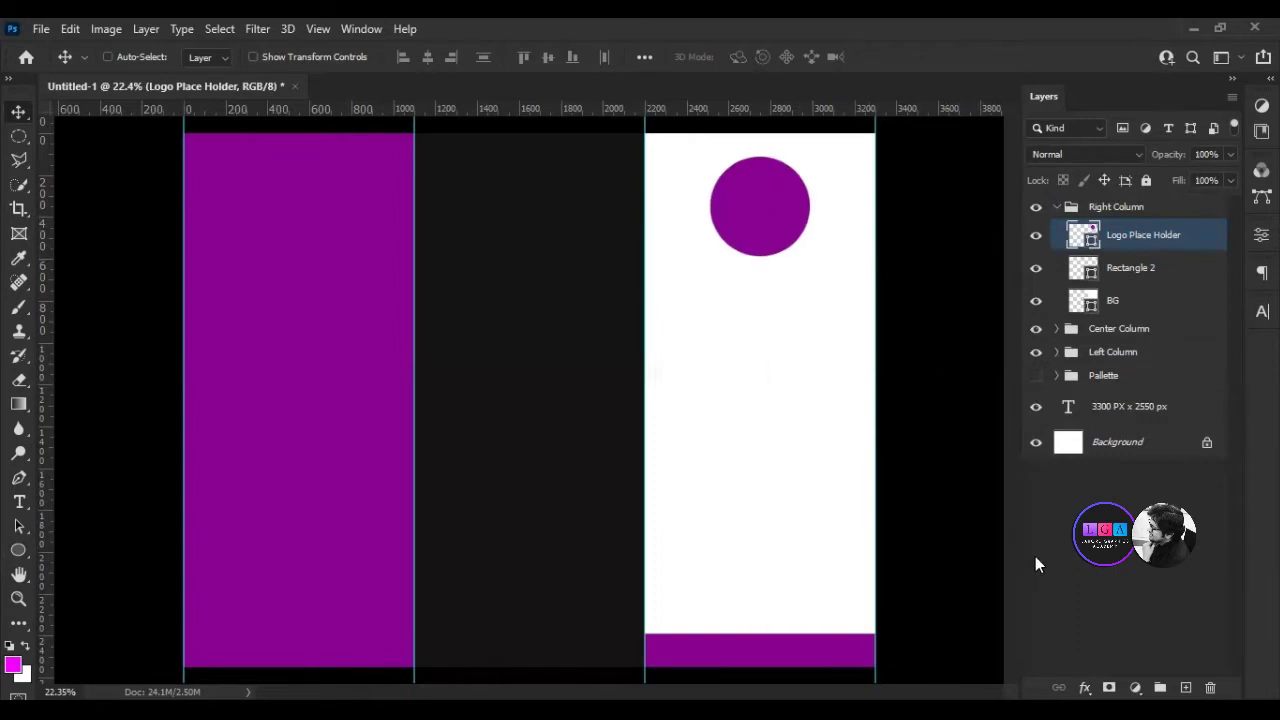
{"action": "left_click", "coordinate": [1035, 556]}
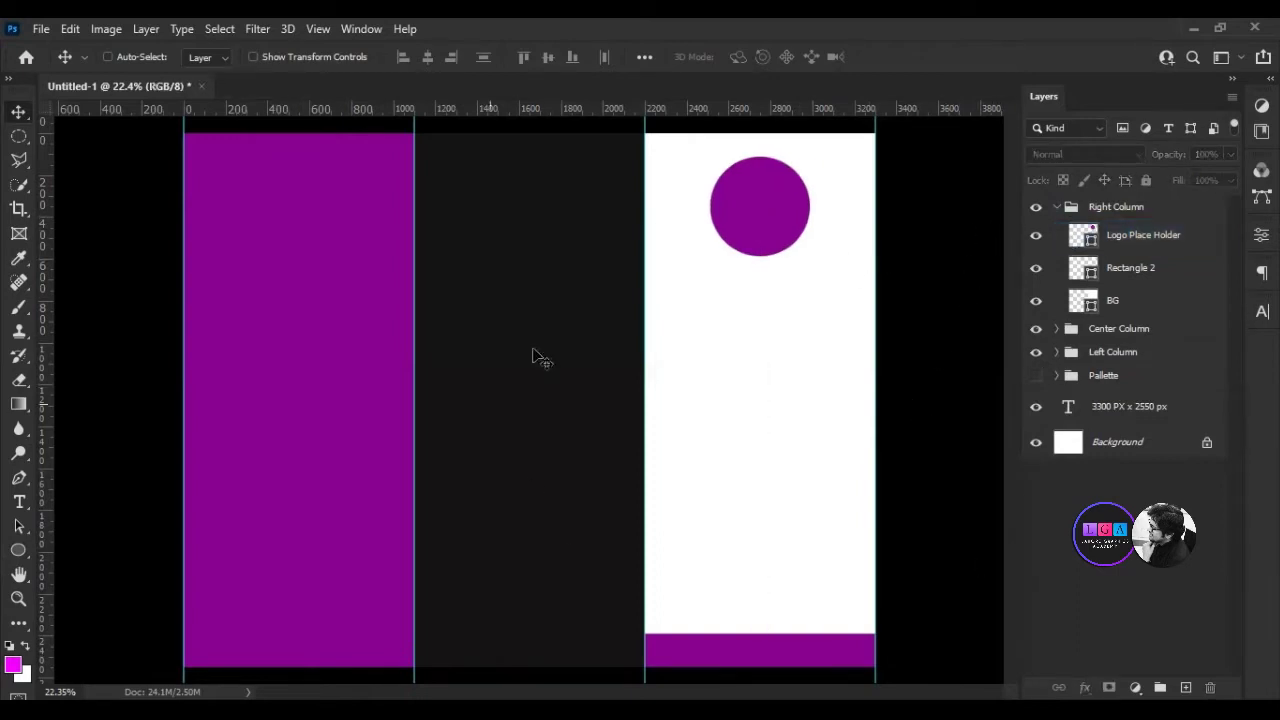
Add a 'LOGO' text layer in the right column.
{"action": "left_click", "coordinate": [20, 505]}
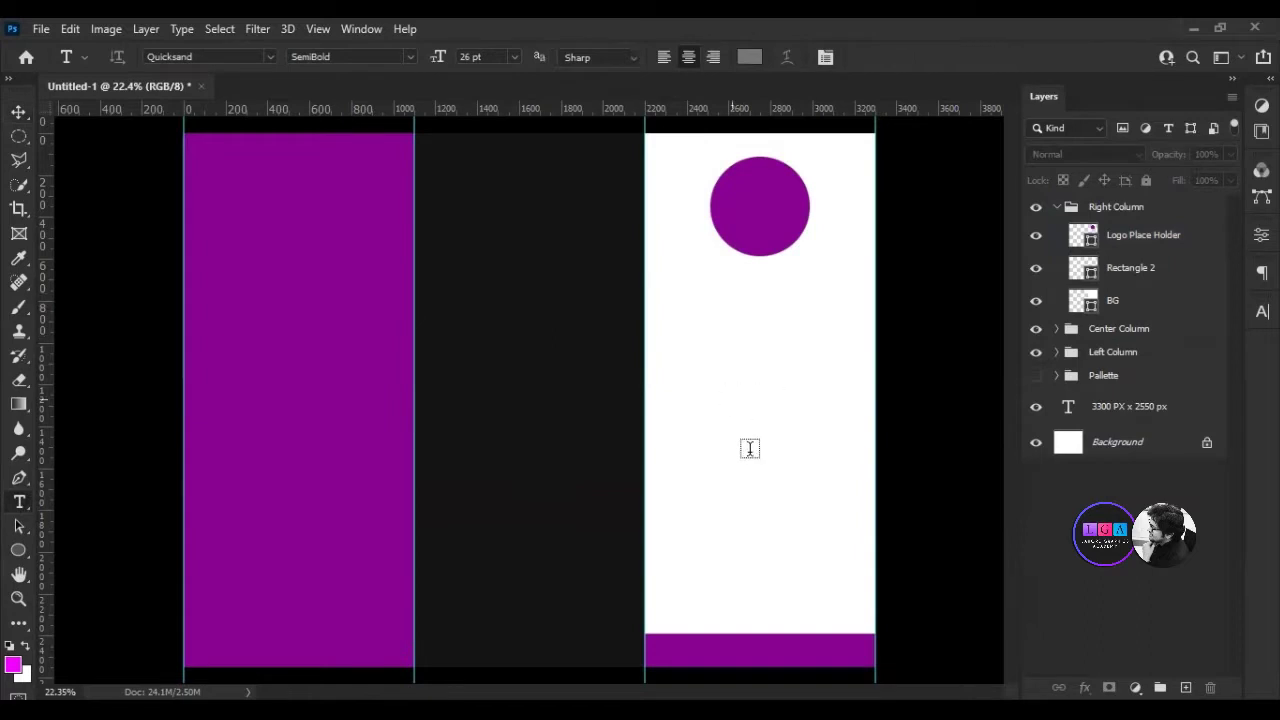
{"action": "left_click", "coordinate": [752, 406]}
{"action": "type", "text": "LOGO"}
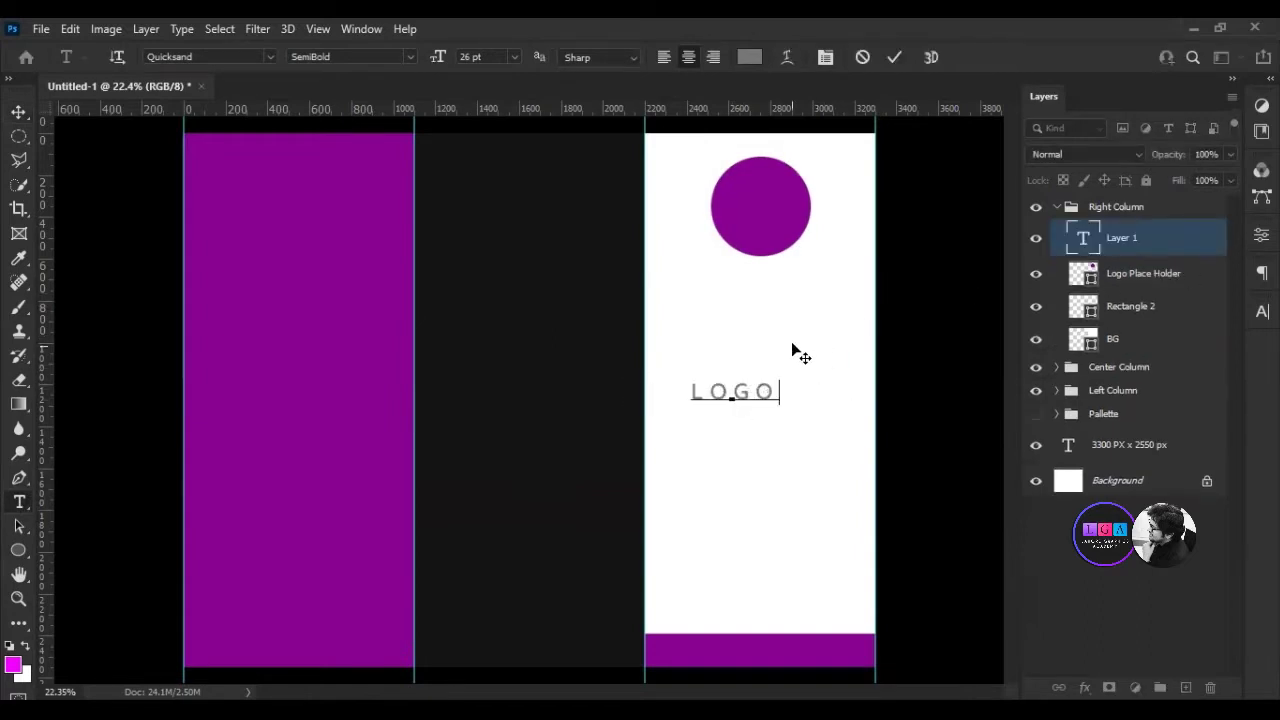
{"action": "key", "text": "BackSpace"}
{"action": "type", "text": "O"}
{"action": "key", "text": "ctrl+Return"}
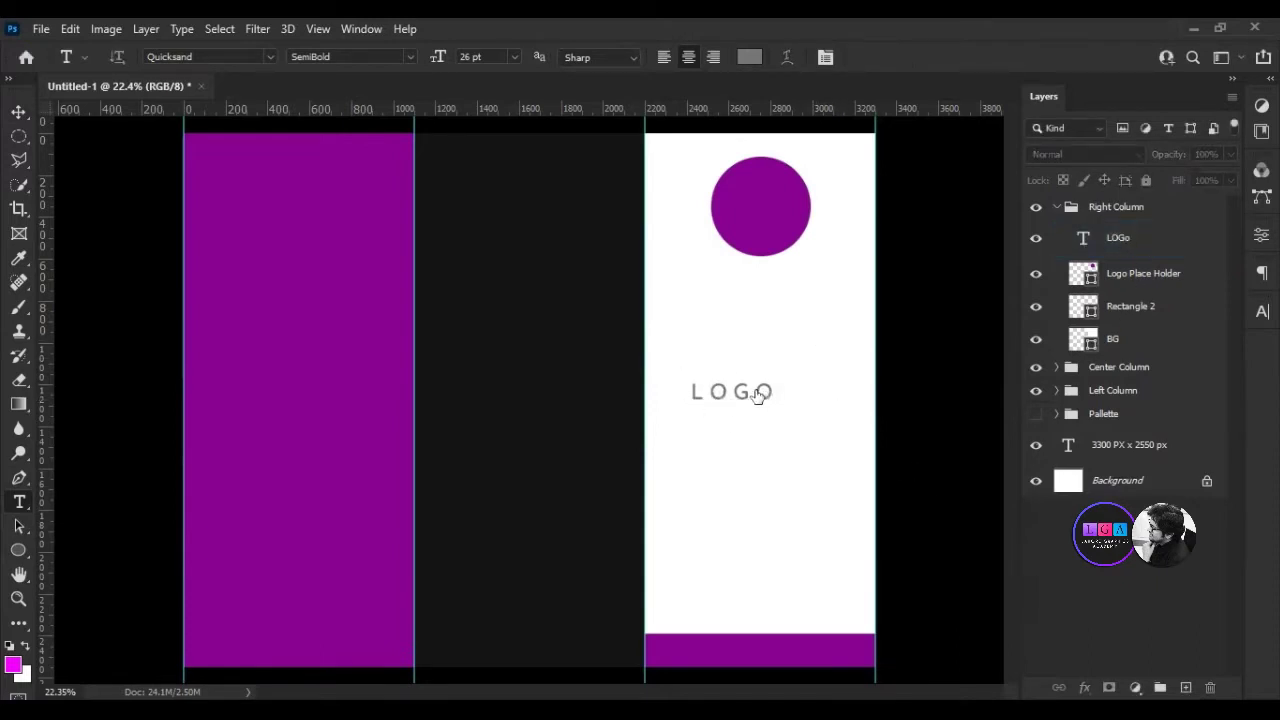
Move the LOGO text into the middle of the purple circle.
{"action": "key", "text": "v"}
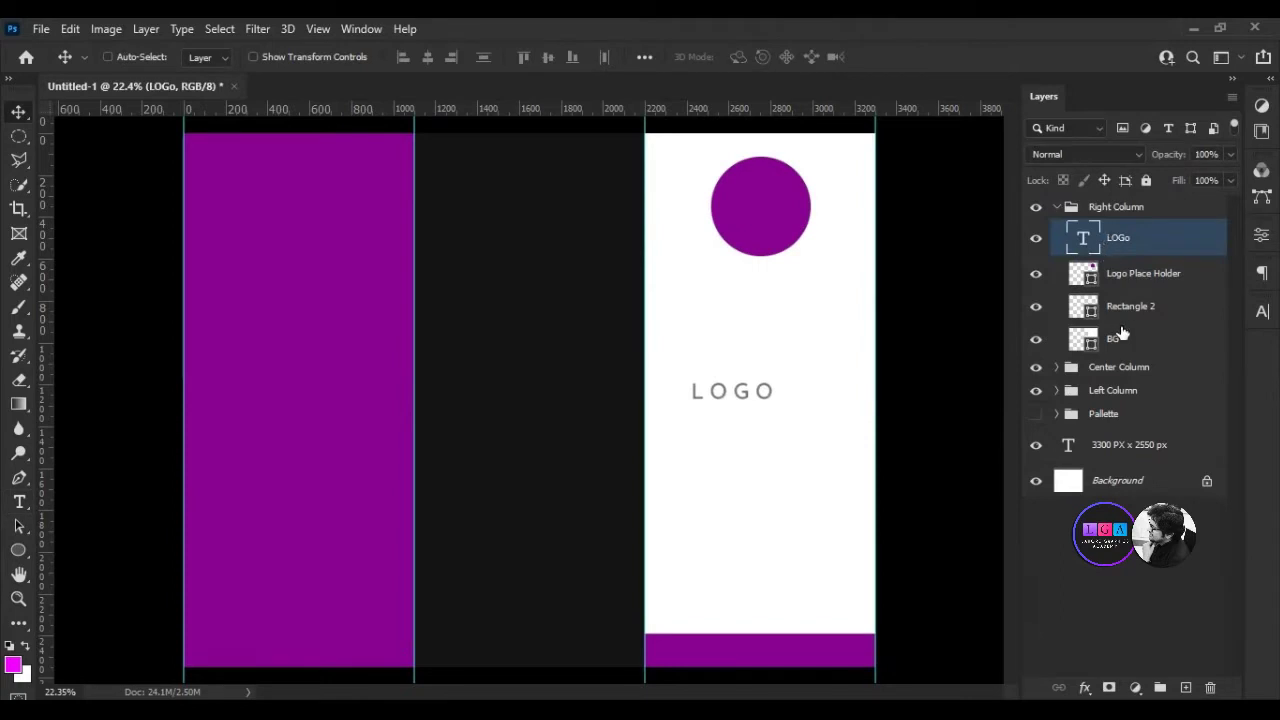
{"action": "left_click", "coordinate": [1143, 278], "text": "shift"}
{"action": "left_click", "coordinate": [1126, 250]}
{"action": "left_click_drag", "start_coordinate": [755, 389], "coordinate": [764, 373]}
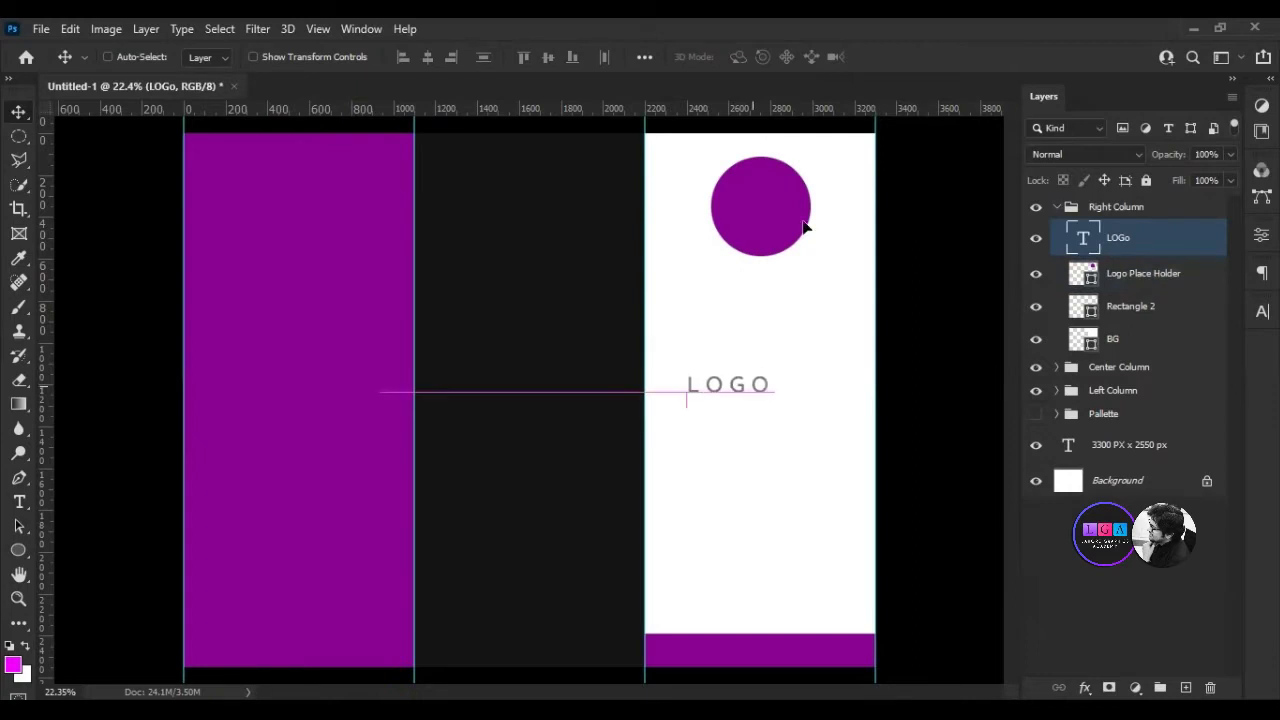
{"action": "left_click_drag", "start_coordinate": [780, 214], "coordinate": [782, 212]}
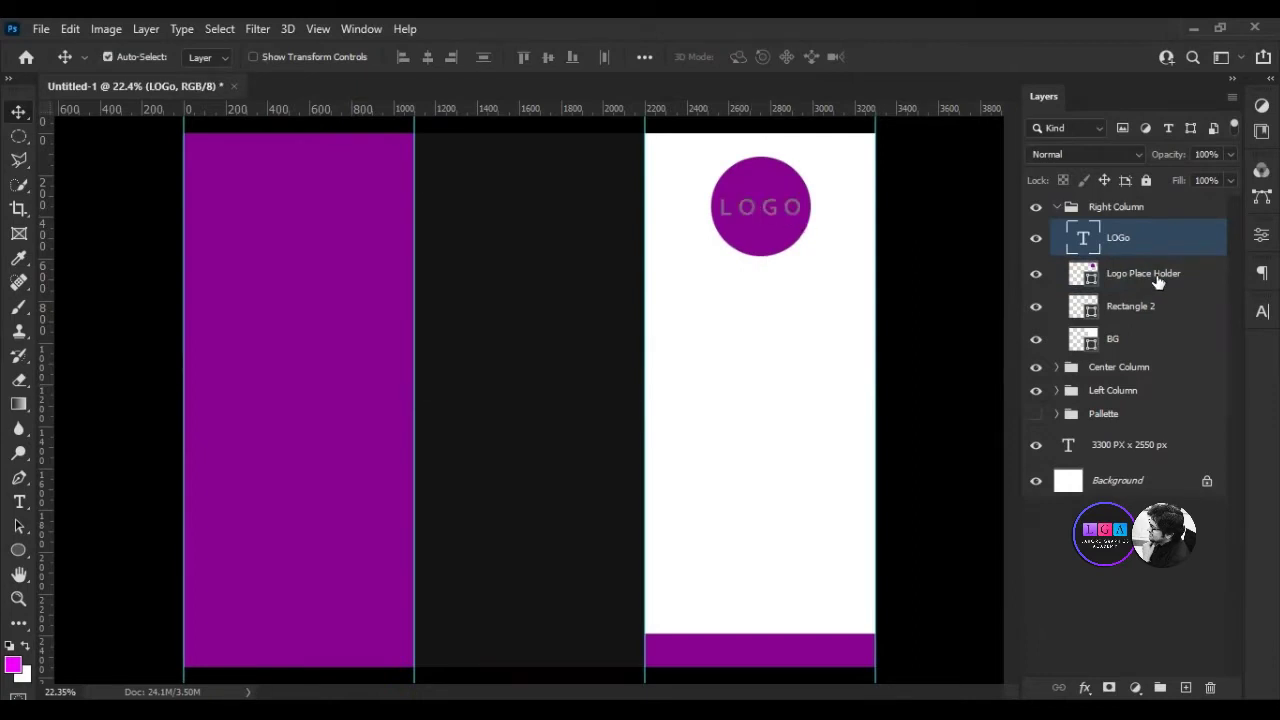
{"action": "left_click", "coordinate": [1158, 282], "text": "ctrl"}
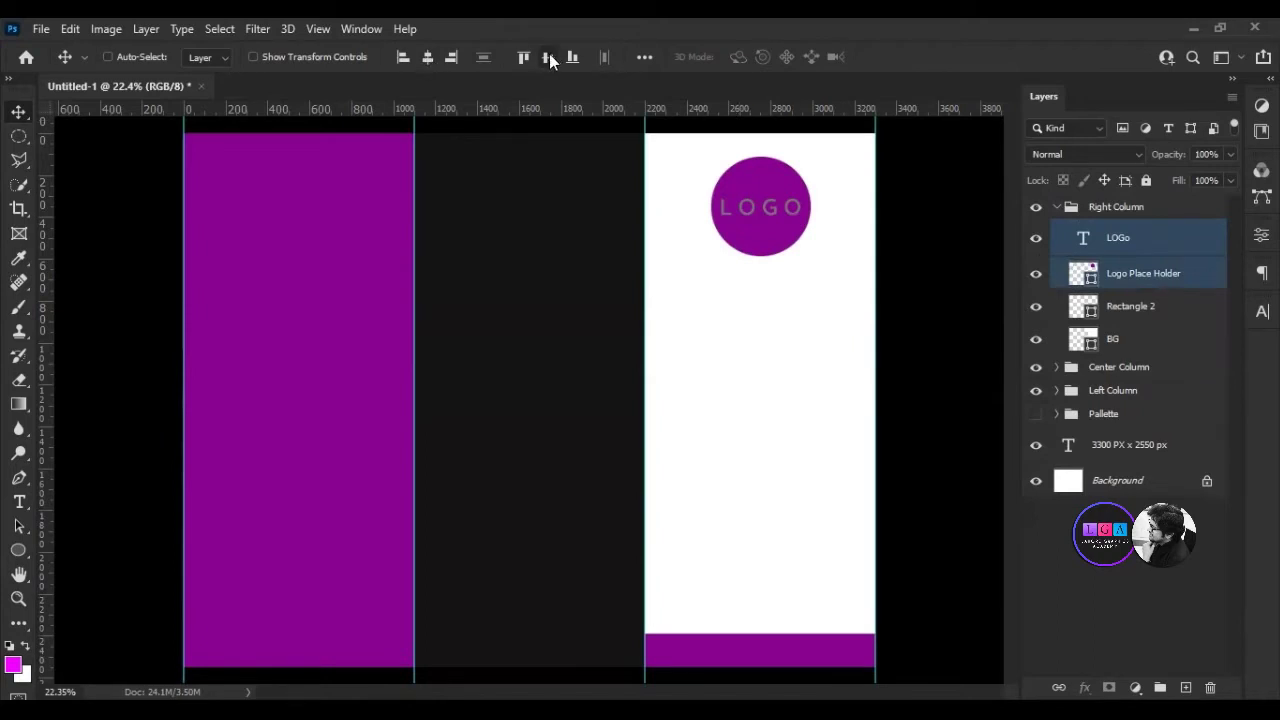
Make the LOGO text white ffffff with 0 tracking and 35 pt size.
{"action": "double_click", "coordinate": [1083, 240]}
{"action": "left_click", "coordinate": [760, 57]}
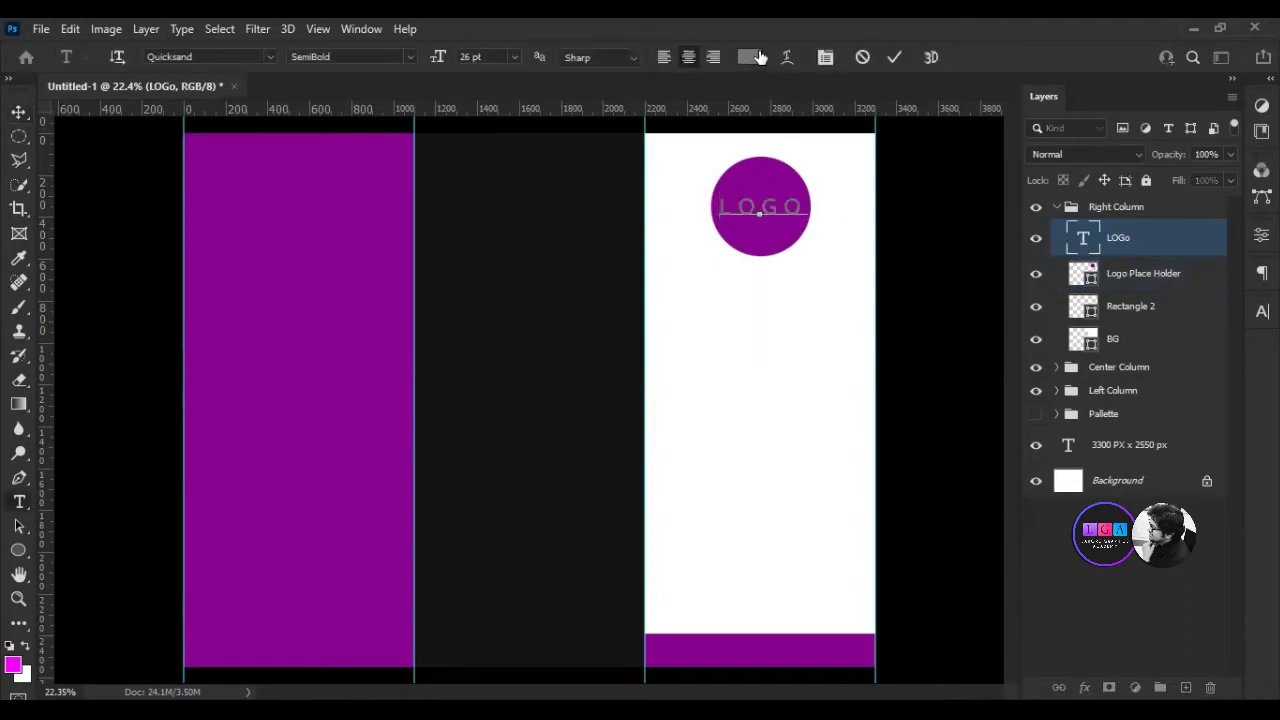
{"action": "type", "text": "ffffff"}
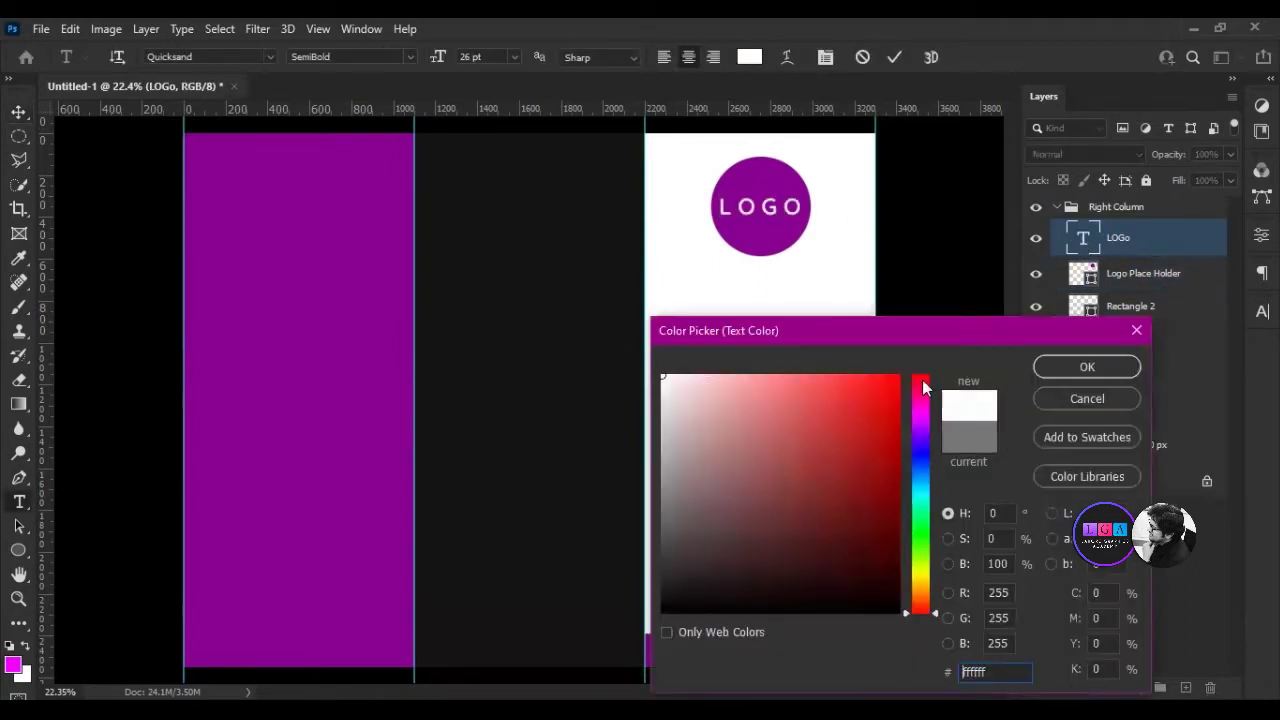
{"action": "left_click", "coordinate": [1091, 366]}
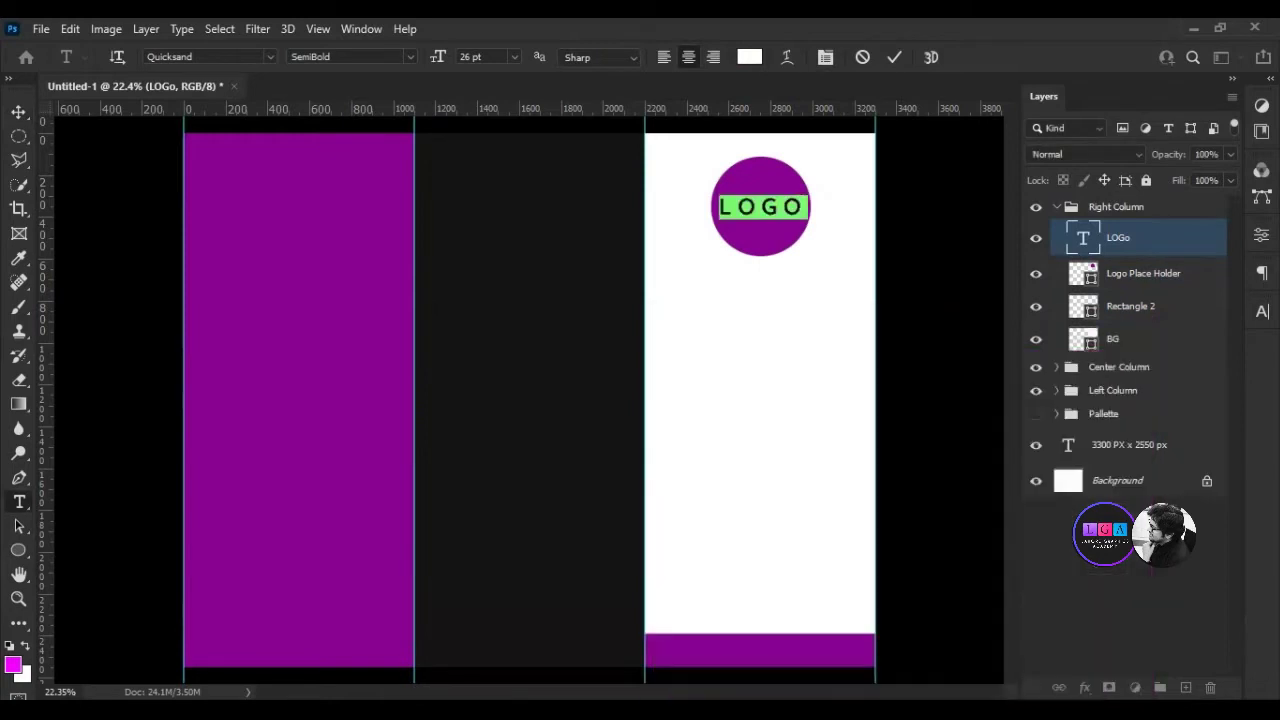
{"action": "left_click", "coordinate": [1262, 311]}
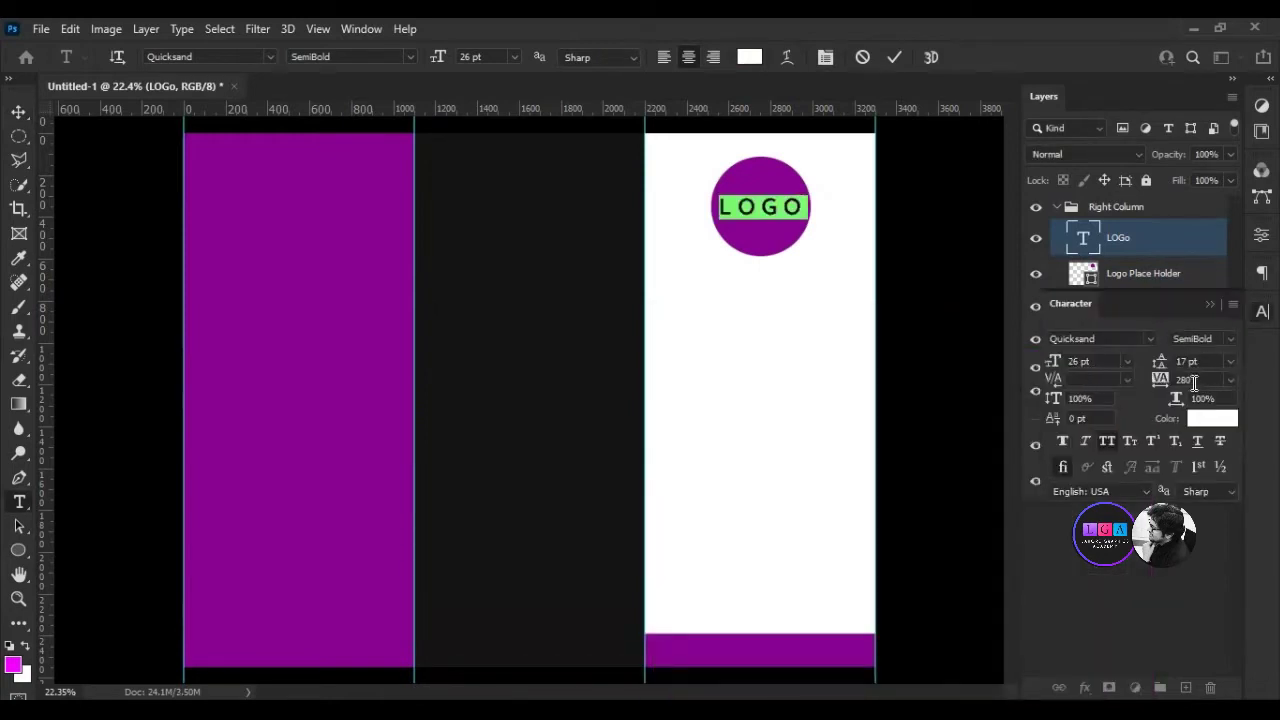
{"action": "double_click", "coordinate": [1205, 380]}
{"action": "type", "text": "0"}
{"action": "key", "text": "Return"}
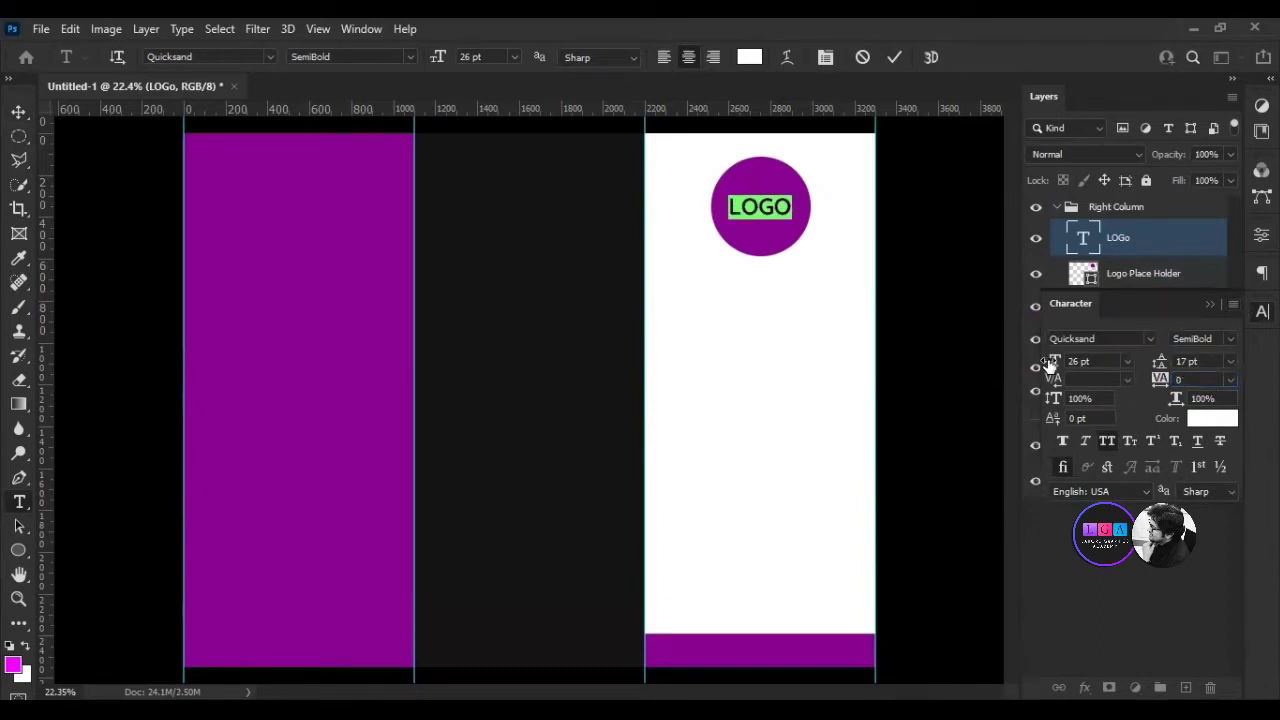
{"action": "left_click_drag", "start_coordinate": [1049, 364], "coordinate": [1065, 366]}
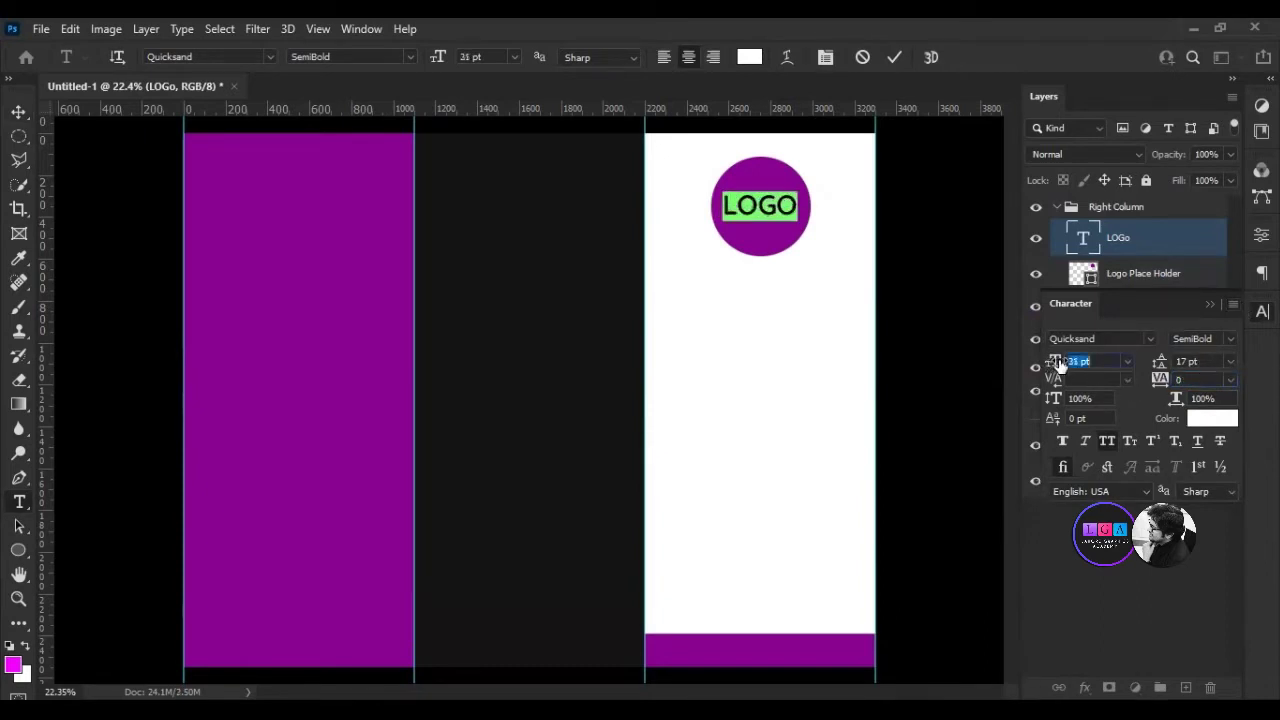
{"action": "left_click", "coordinate": [894, 57]}
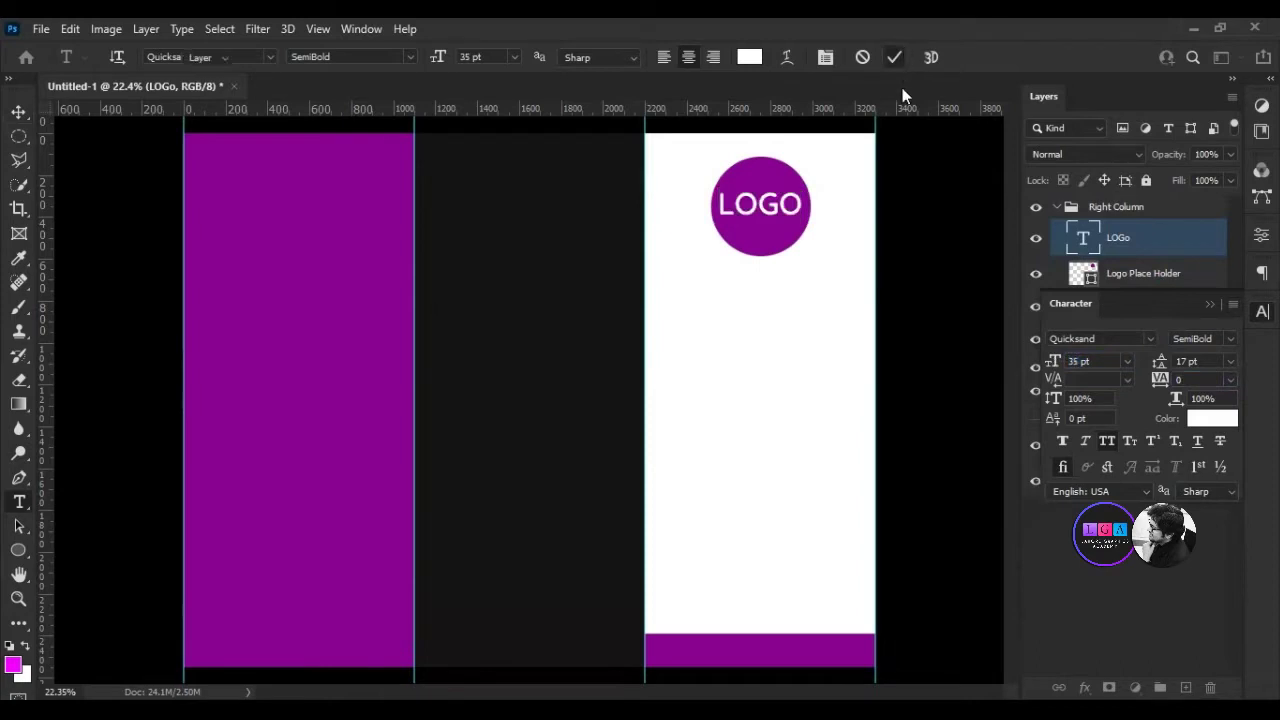
{"action": "left_click", "coordinate": [1210, 303]}
Nudge the LOGO text down and scale it to 77% to fit the circle.
{"action": "key", "text": "v"}
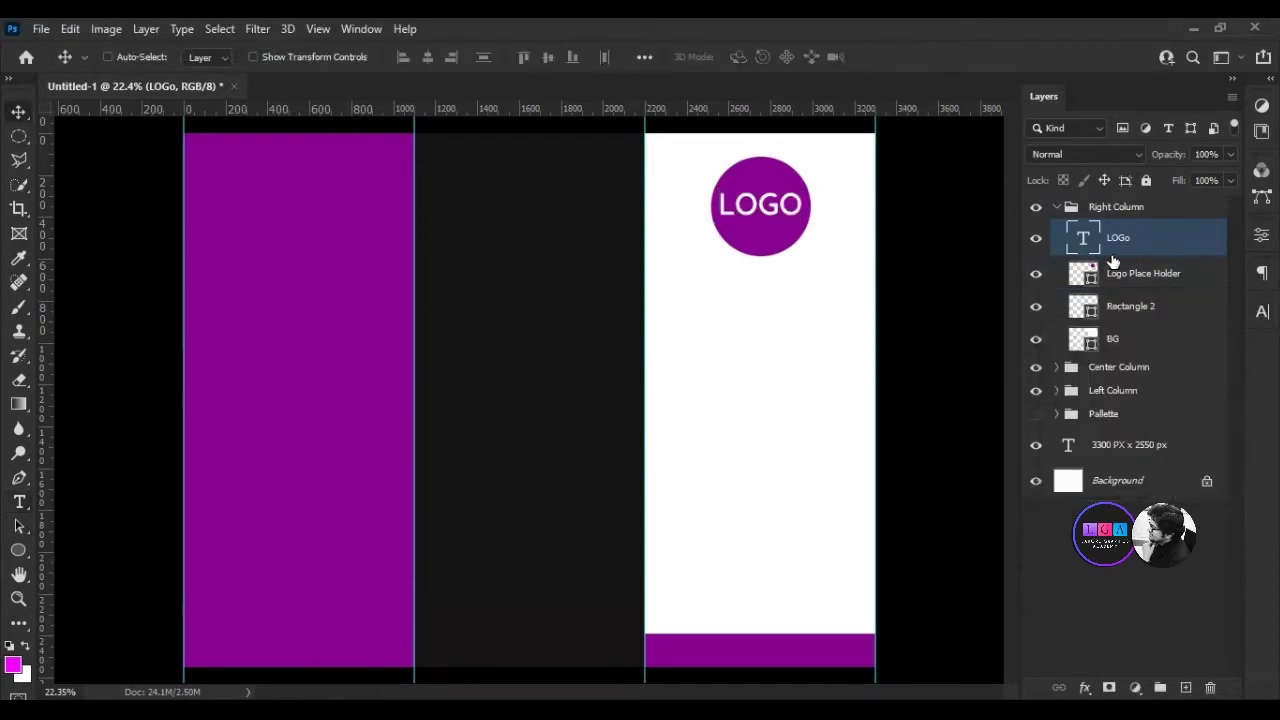
{"action": "key", "text": "shift+Down"}
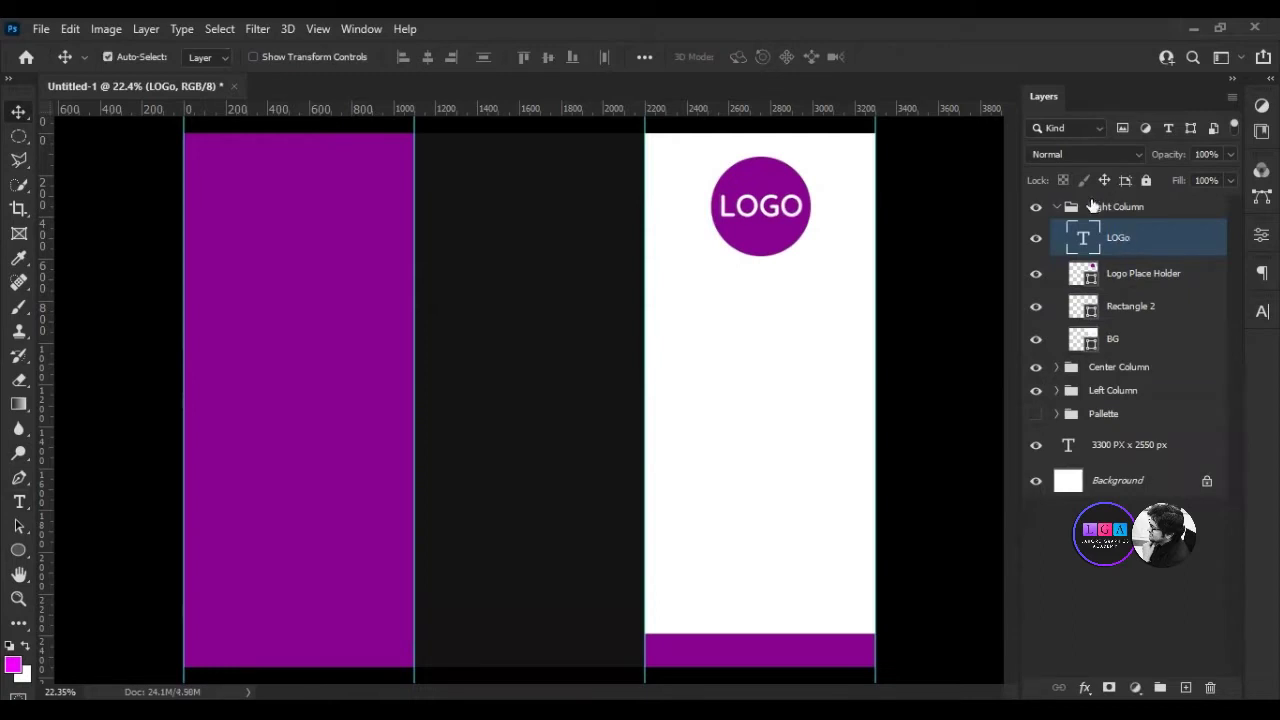
{"action": "key", "text": "ctrl+t"}
{"action": "left_click_drag", "start_coordinate": [320, 57], "coordinate": [307, 62]}
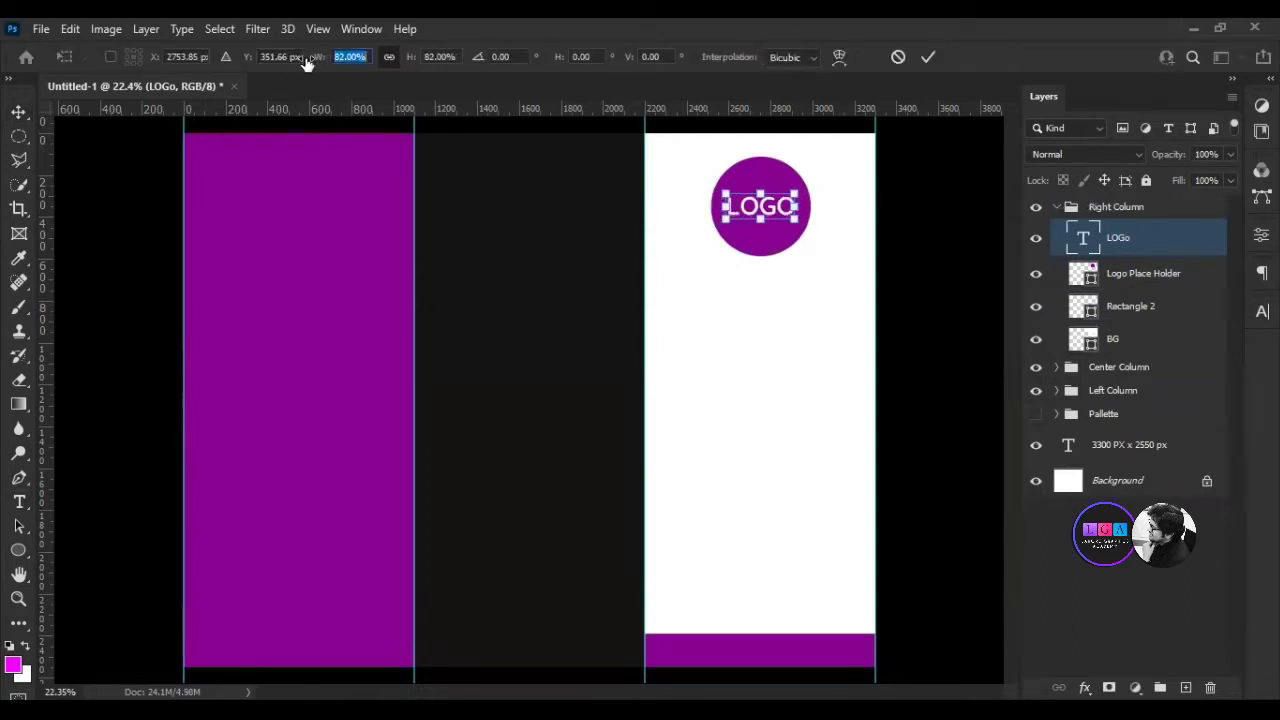
{"action": "left_click_drag", "start_coordinate": [307, 62], "coordinate": [300, 62]}
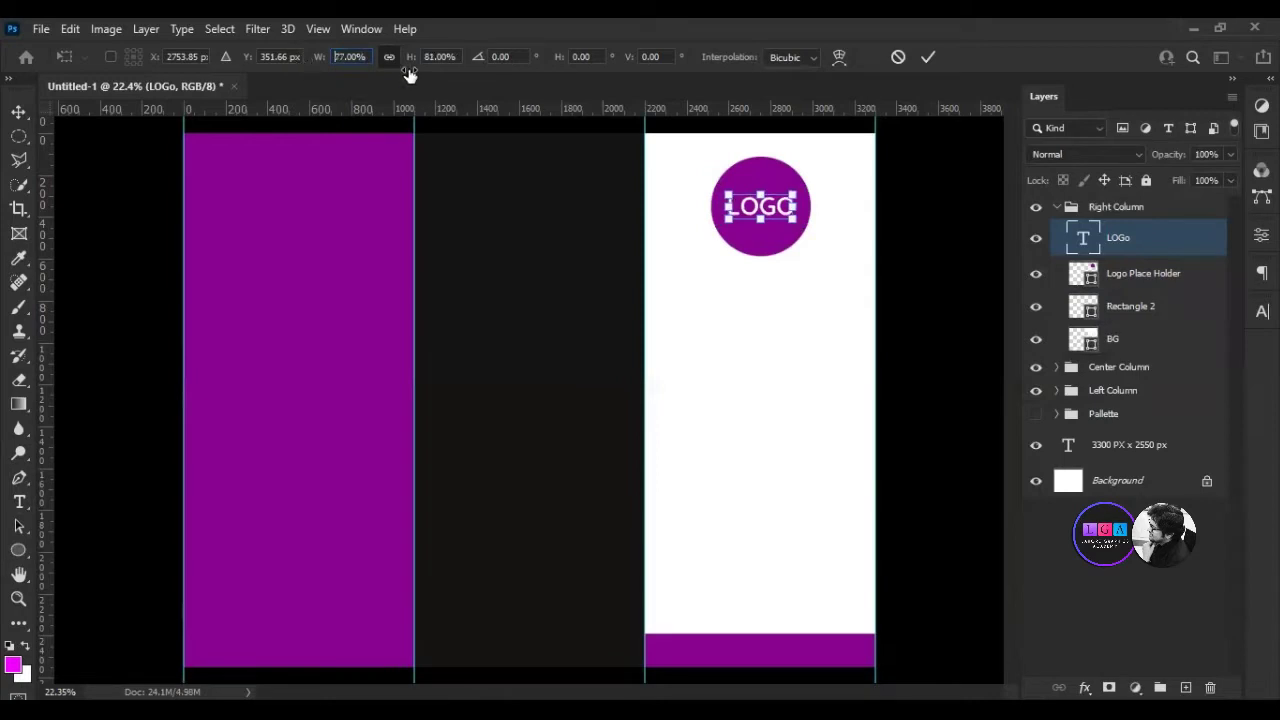
{"action": "left_click", "coordinate": [928, 57]}
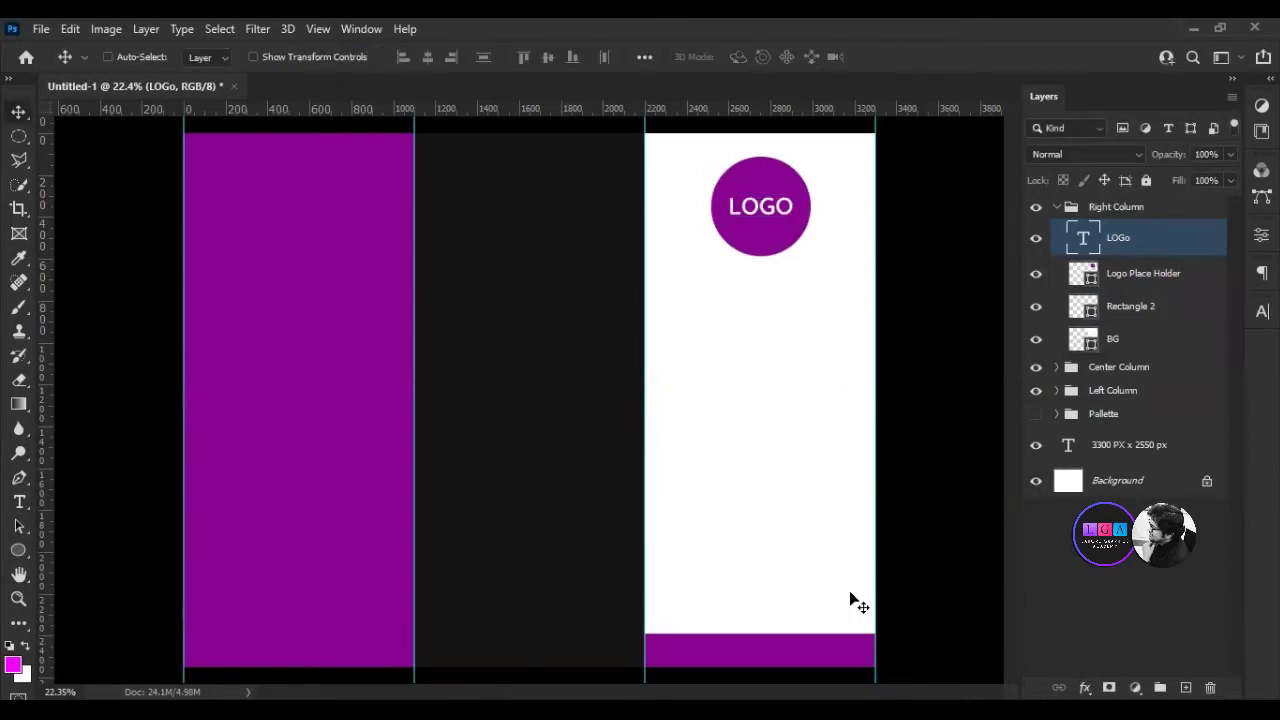
{"action": "scroll", "coordinate": [761, 395], "scroll_direction": "down", "scroll_amount": 2}
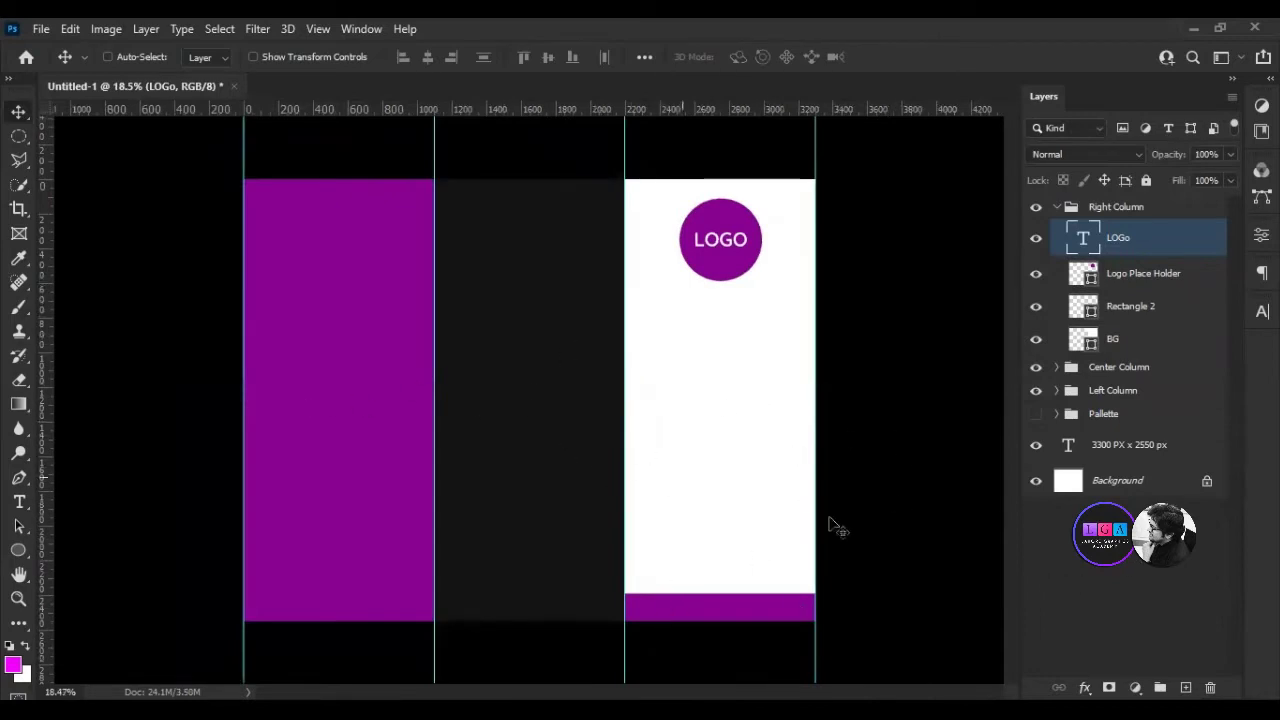
Group the LOGo text and Logo Place Holder layers into a group named 'Logo'.
{"action": "left_click", "coordinate": [1136, 573]}
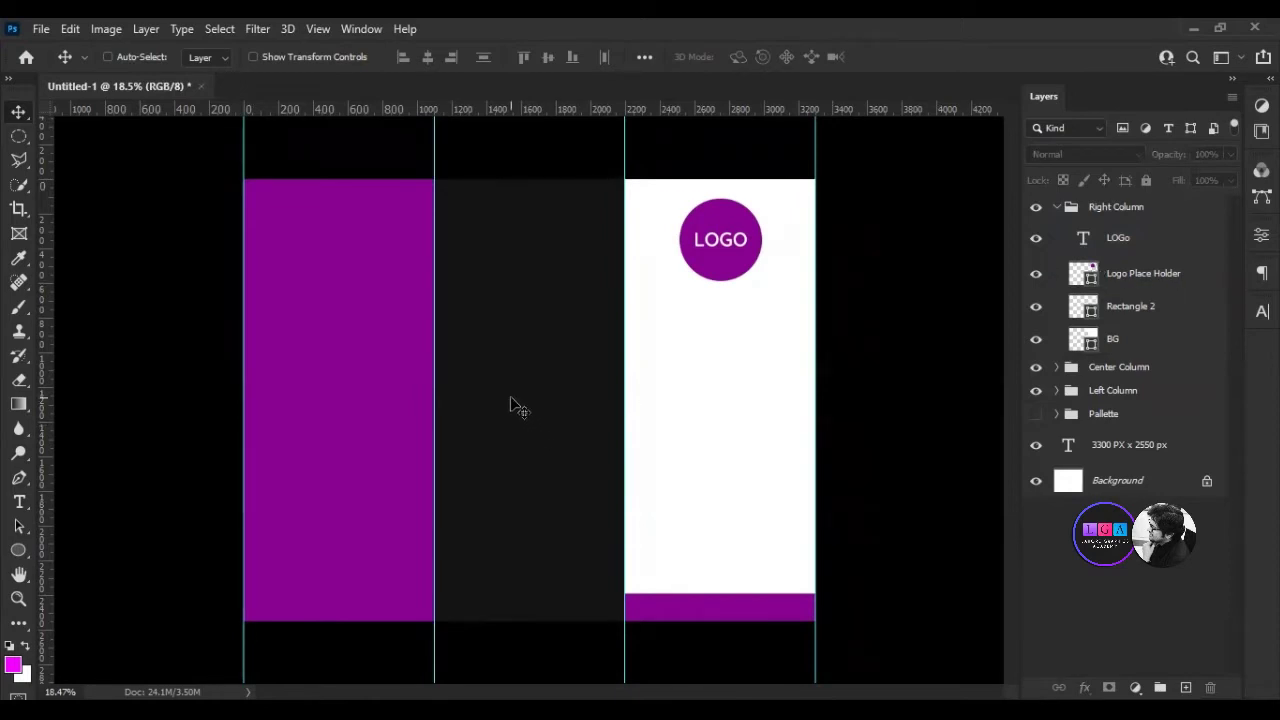
{"action": "left_click", "coordinate": [1125, 238]}
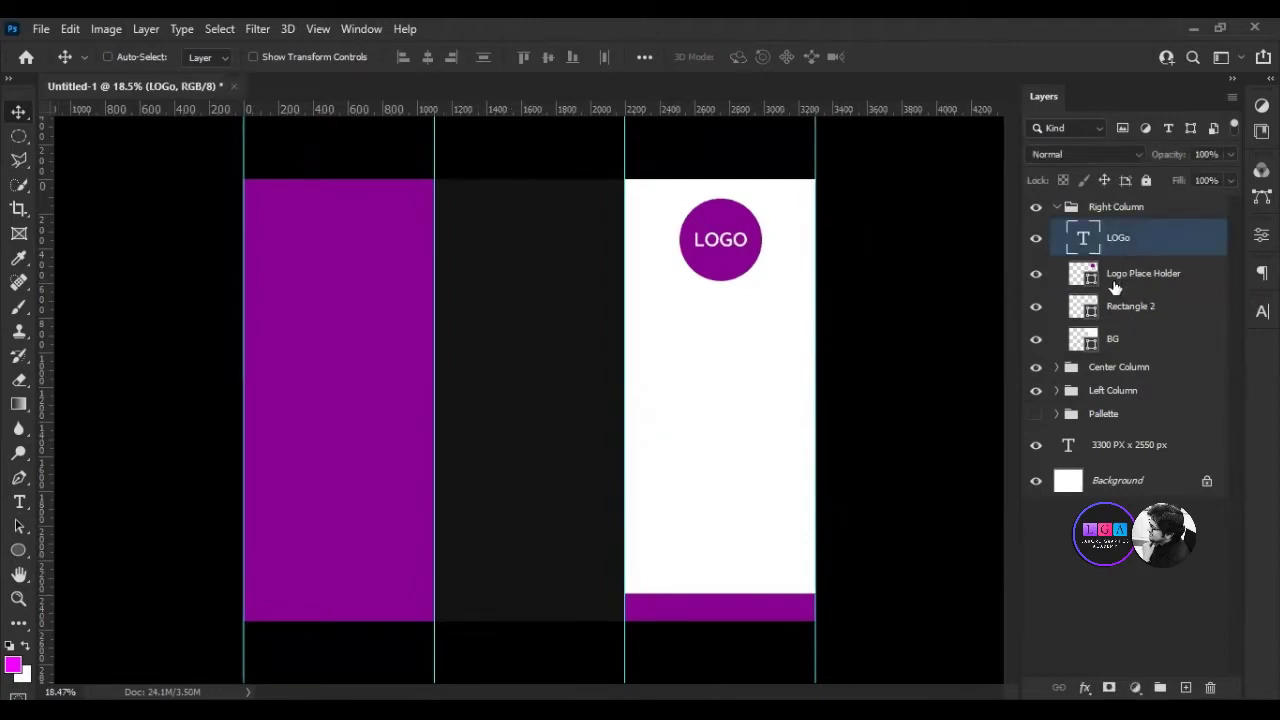
{"action": "left_click", "coordinate": [1183, 280], "text": "ctrl"}
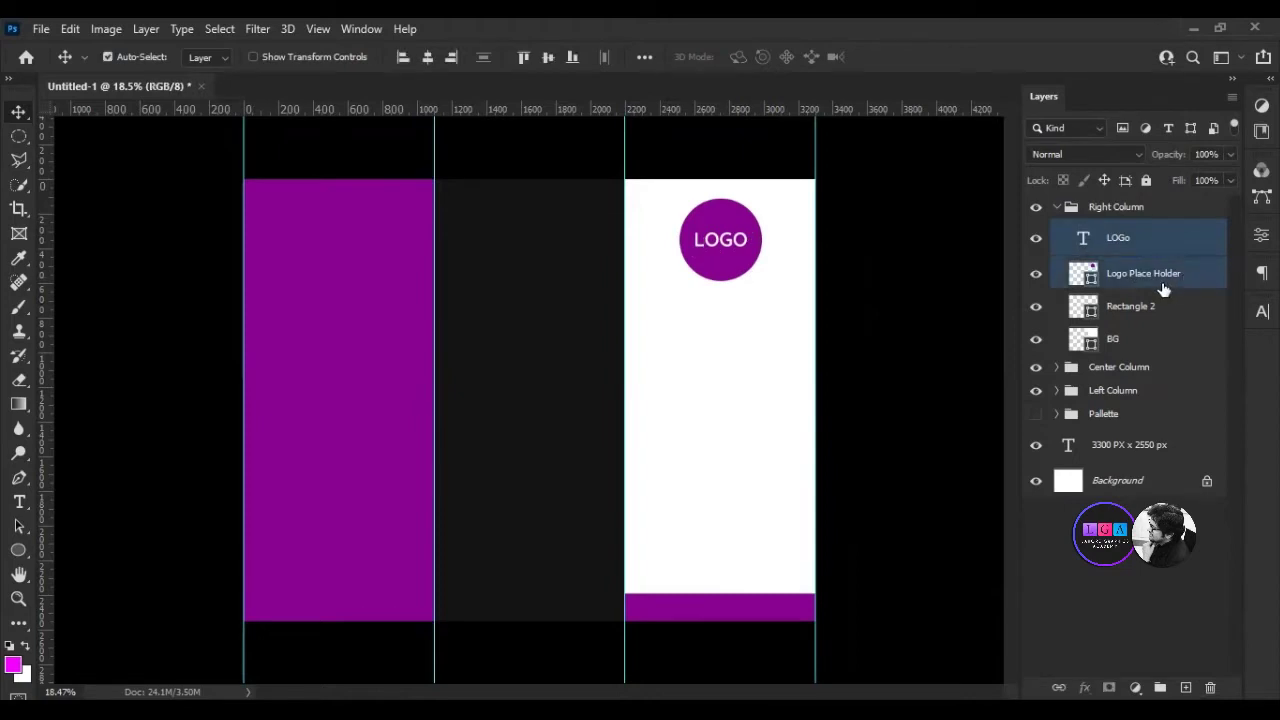
{"action": "key", "text": "ctrl+g"}
{"action": "double_click", "coordinate": [1120, 233]}
{"action": "type", "text": "Logo"}
{"action": "key", "text": "Return"}
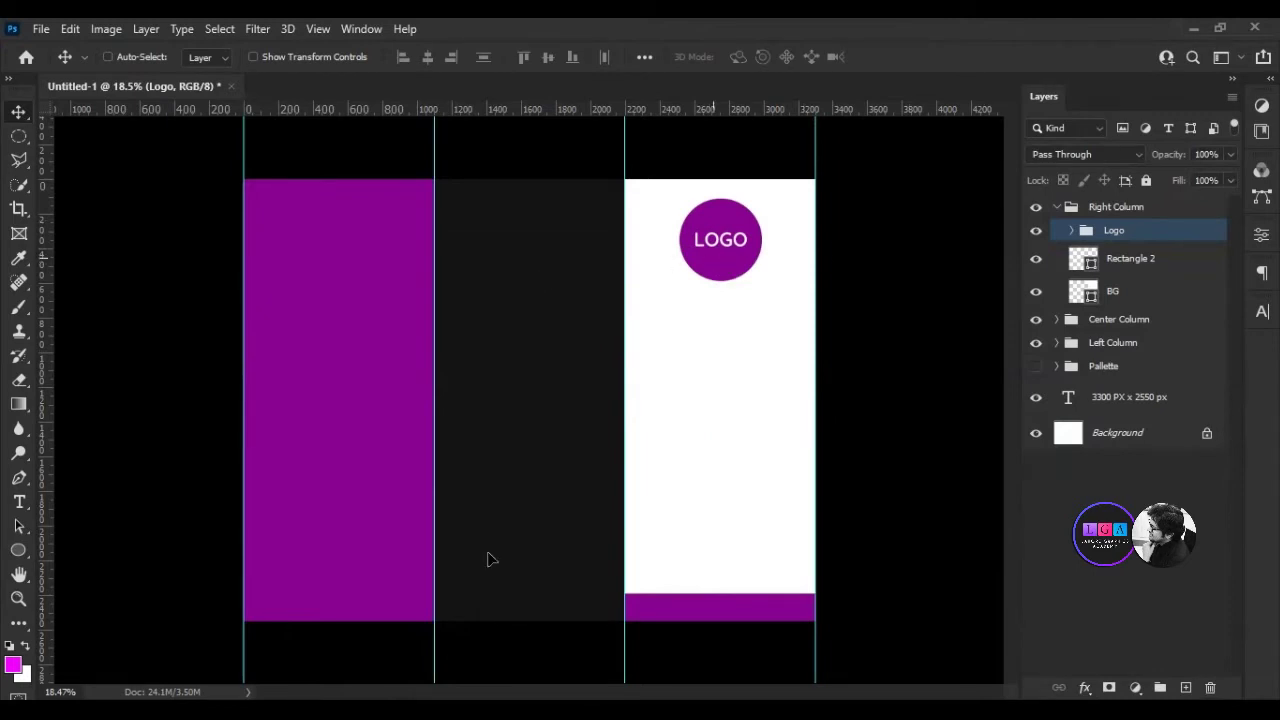
Collapse the Right Column group, then select the Left, Center and Right Column groups.
{"action": "key", "text": "Right"}
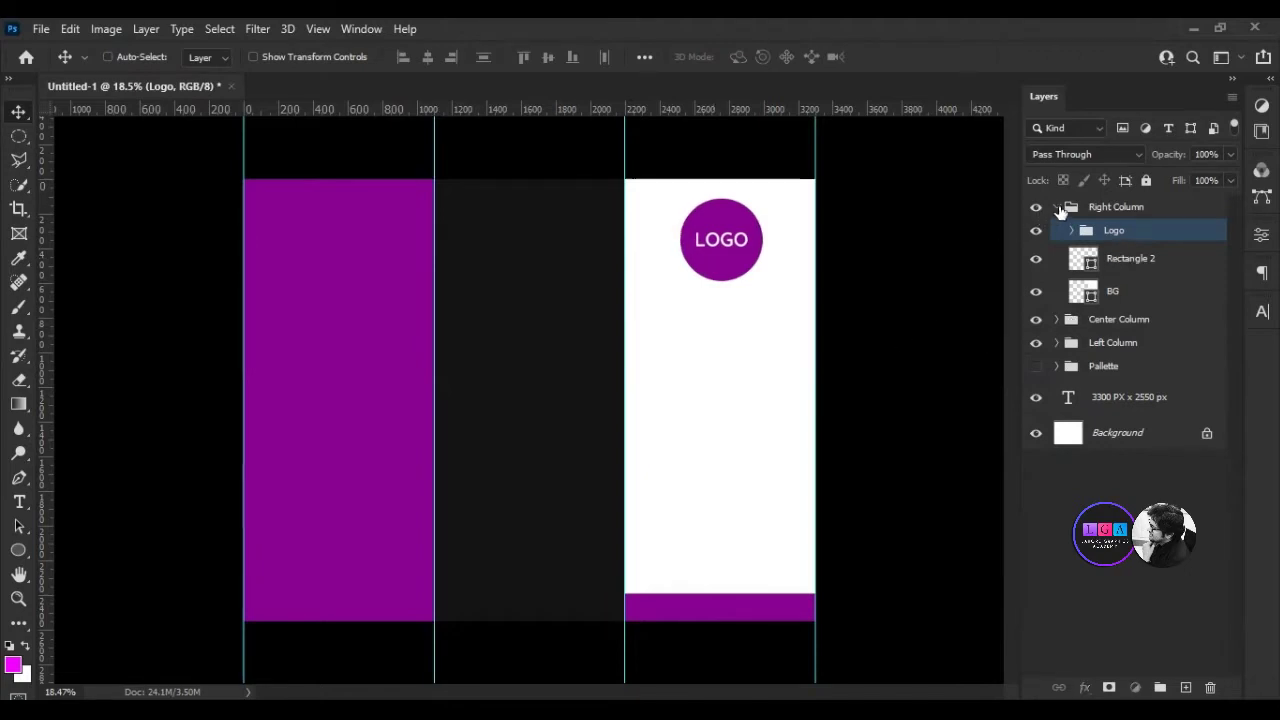
{"action": "left_click", "coordinate": [1057, 207]}
{"action": "left_click", "coordinate": [1115, 254]}
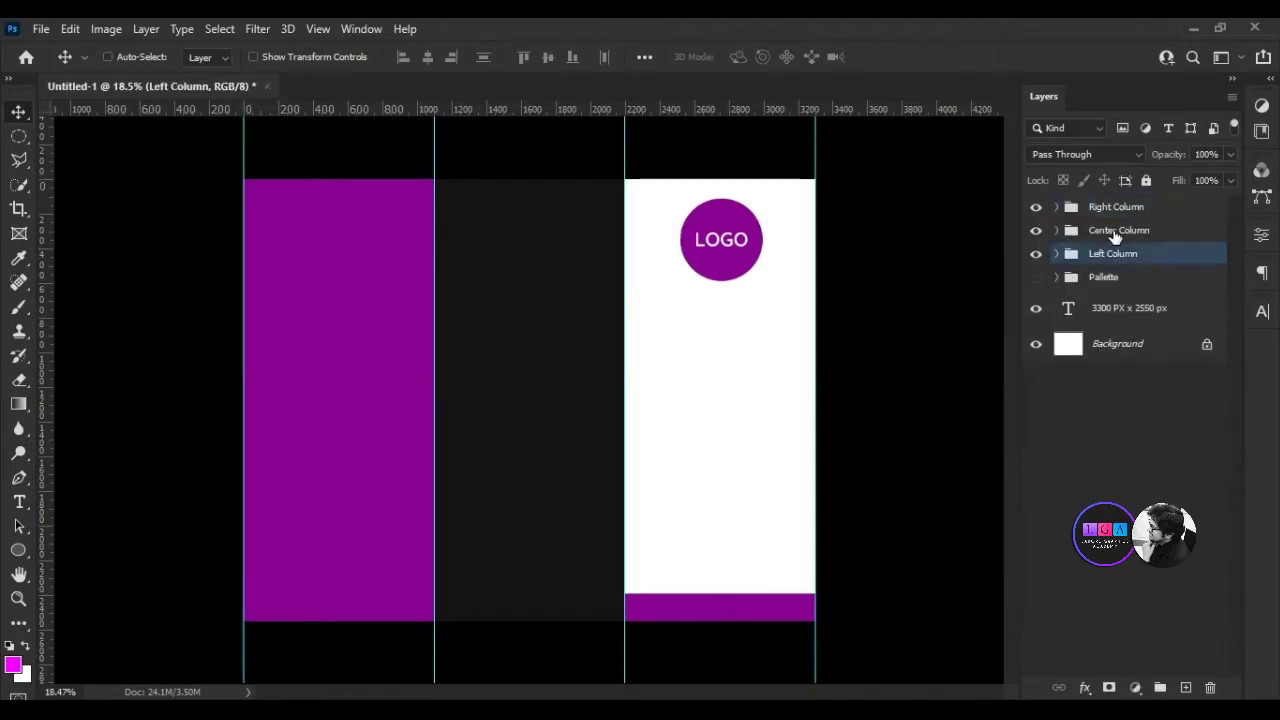
{"action": "left_click", "coordinate": [1114, 232]}
{"action": "left_click", "coordinate": [1111, 210]}
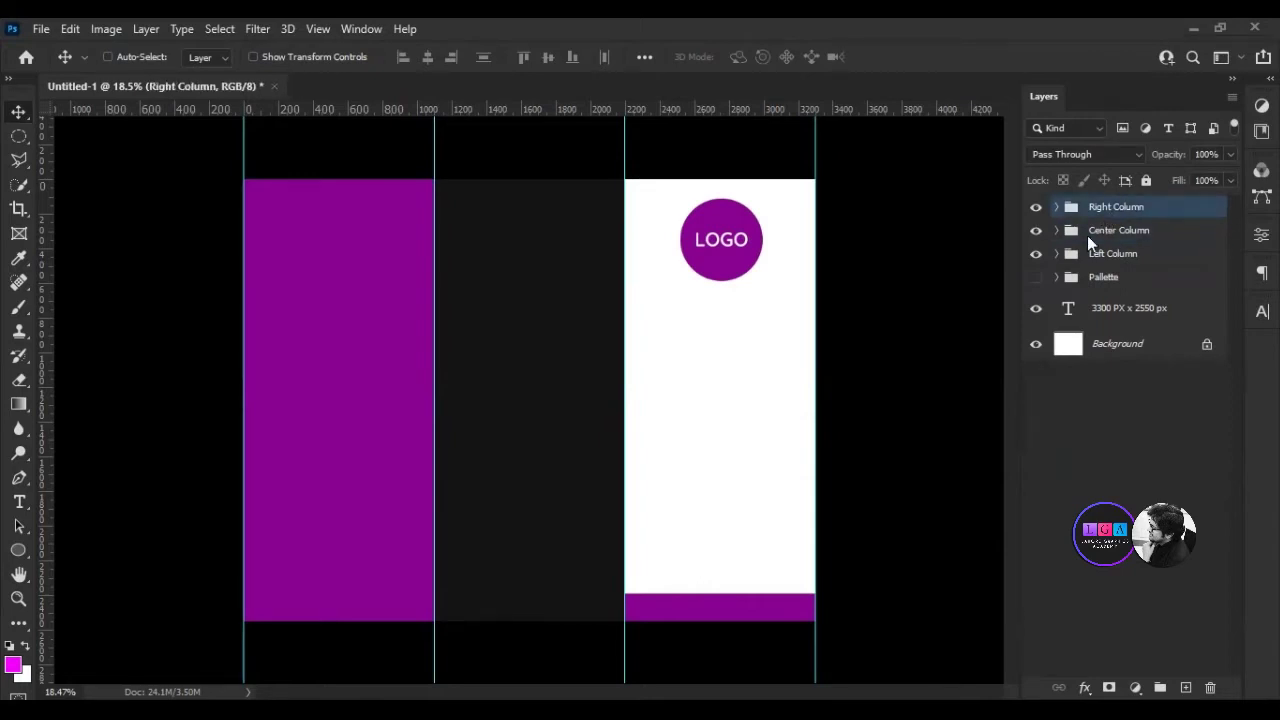
{"action": "key", "text": "t"}
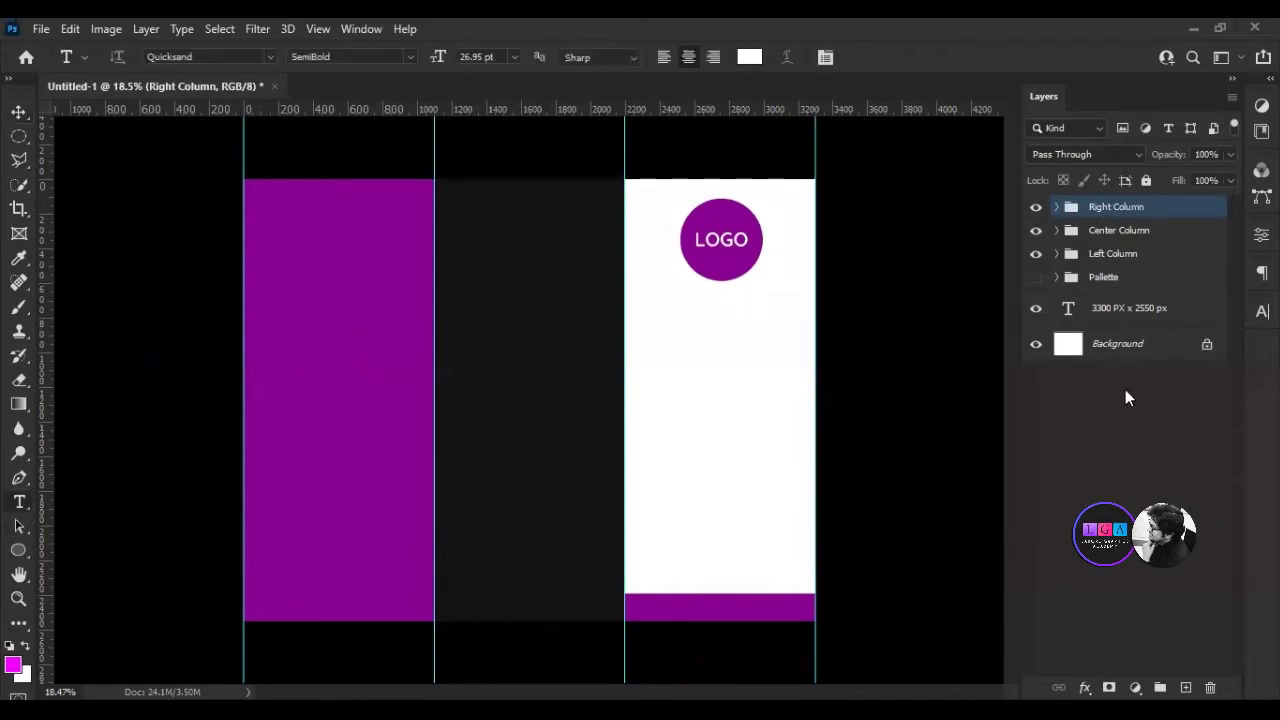
Type the heading MEET YOUR INSTRUCTORS in the left column at 16 pt and commit it.
{"action": "left_click", "coordinate": [274, 244]}
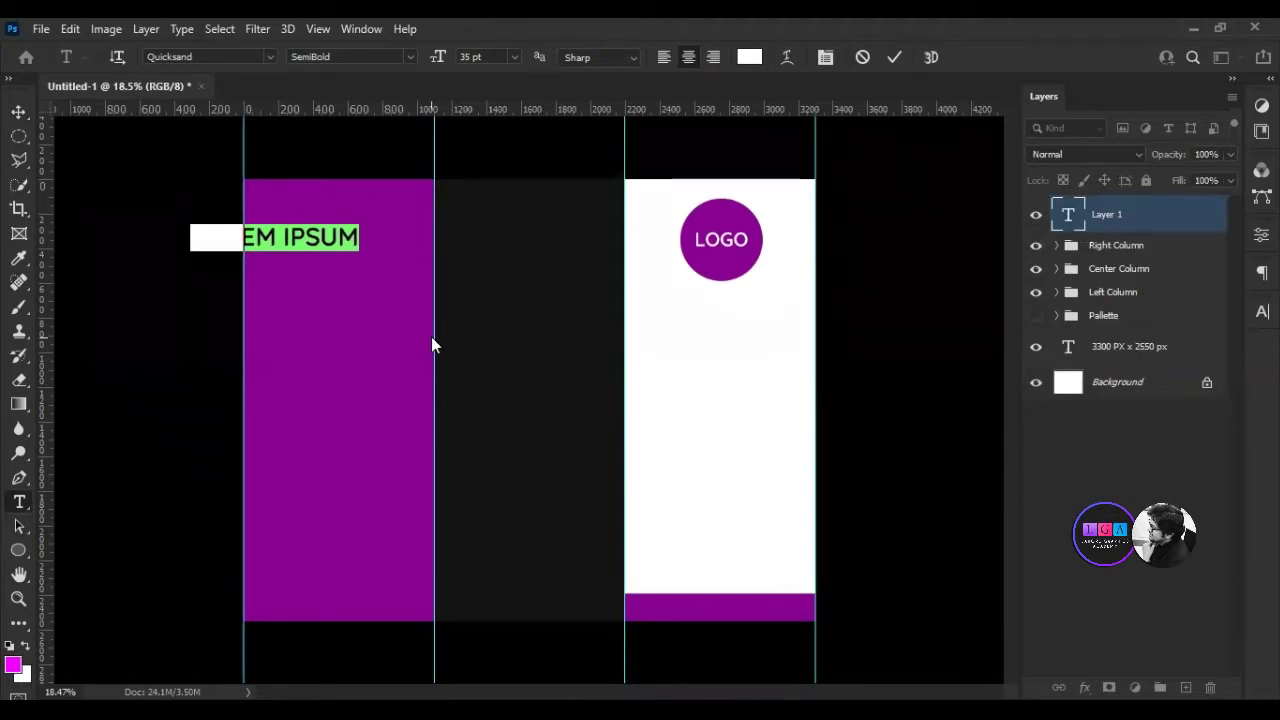
{"action": "type", "text": "YOUR INS"}
{"action": "key", "text": "ctrl+a"}
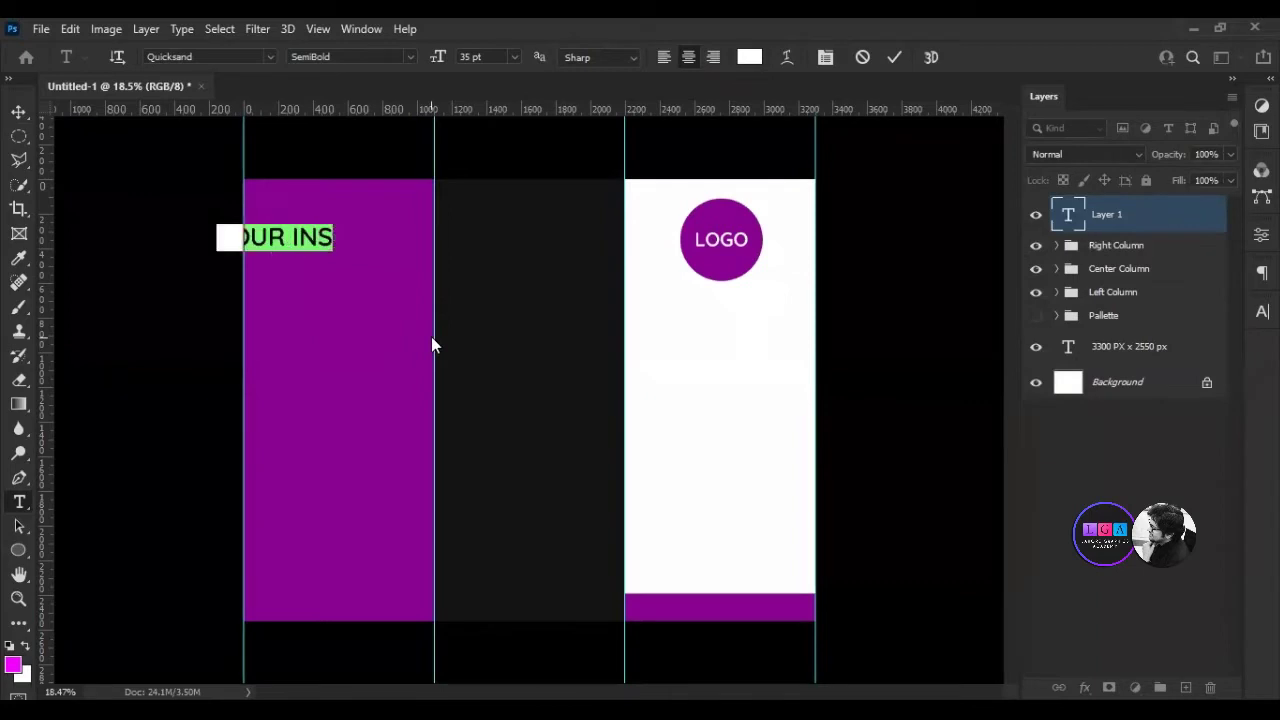
{"action": "type", "text": "MEET YOUR INS"}
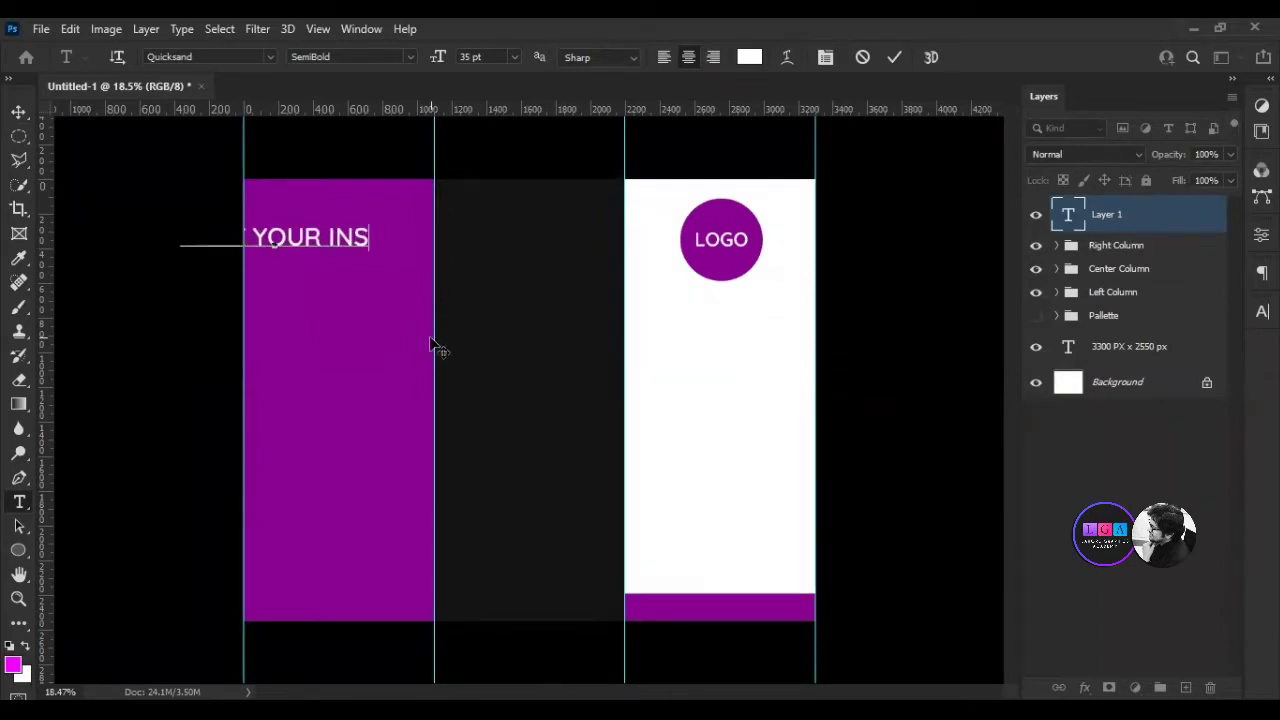
{"action": "type", "text": "TRUCTORES"}
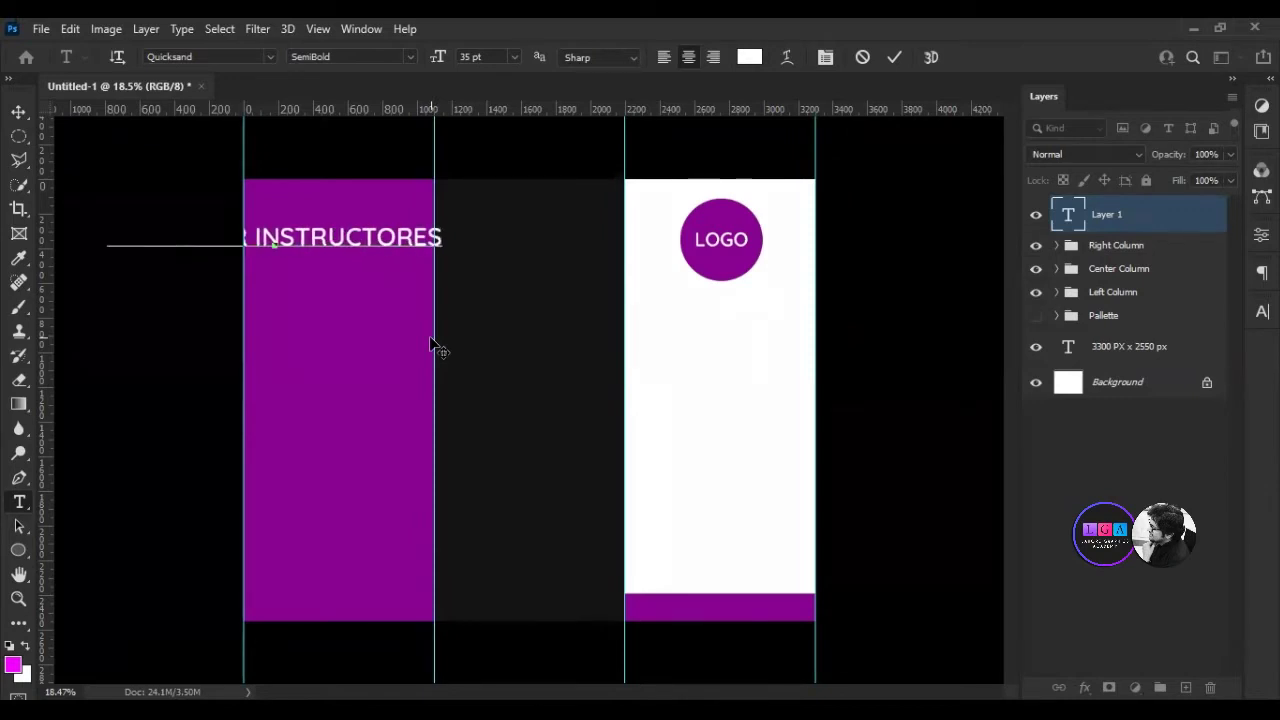
{"action": "key", "text": "BackSpace"}
{"action": "key", "text": "BackSpace"}
{"action": "type", "text": "S"}
{"action": "key", "text": "ctrl+a"}
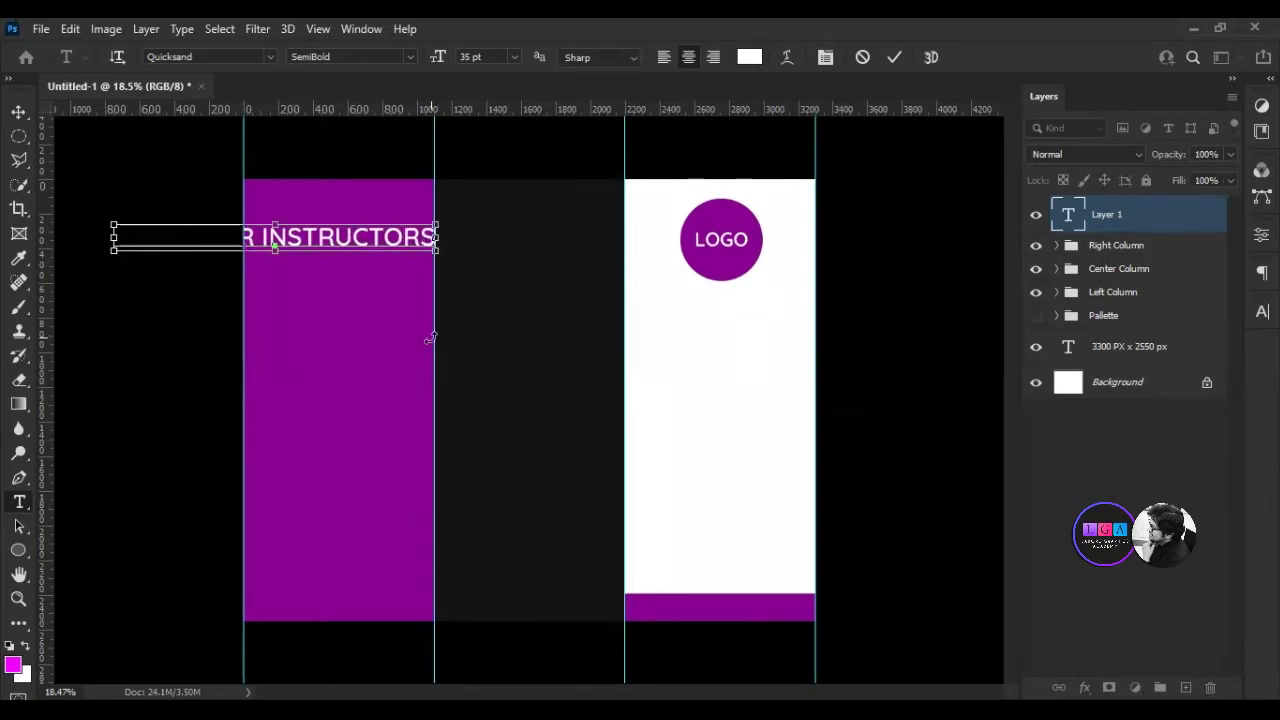
{"action": "left_click_drag", "start_coordinate": [441, 58], "coordinate": [422, 58]}
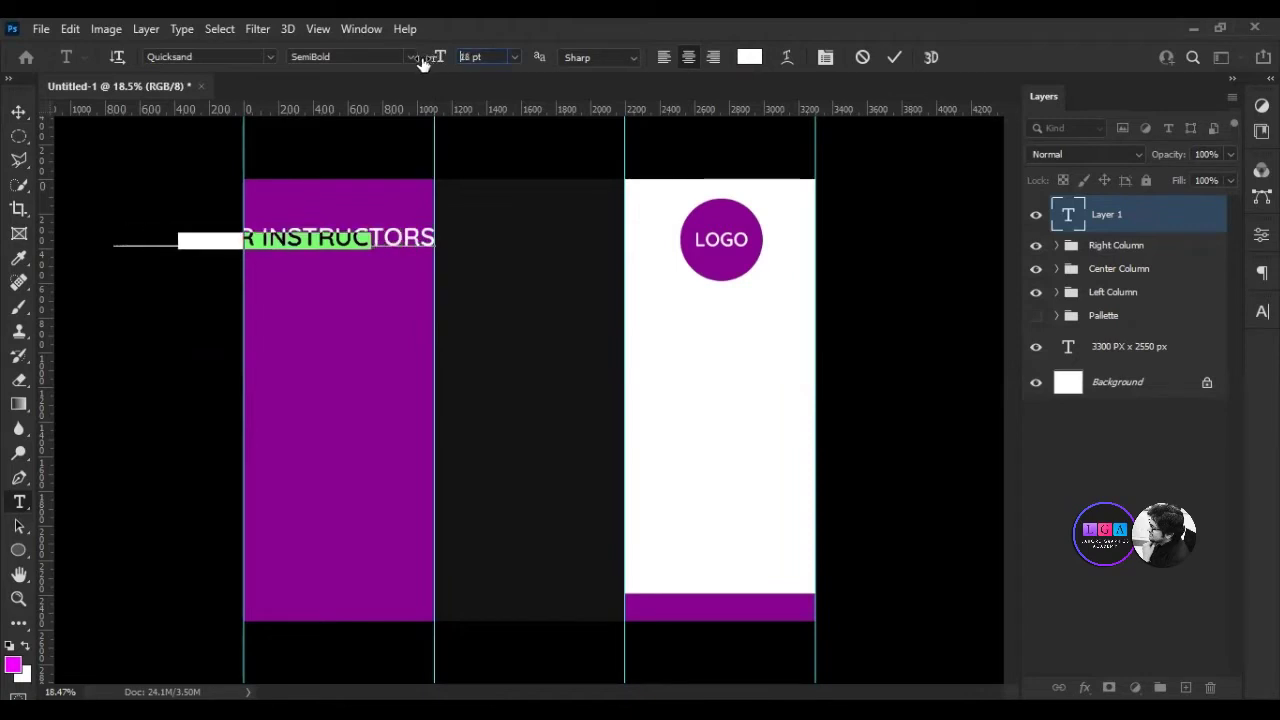
{"action": "left_click_drag", "start_coordinate": [274, 304], "coordinate": [341, 276]}
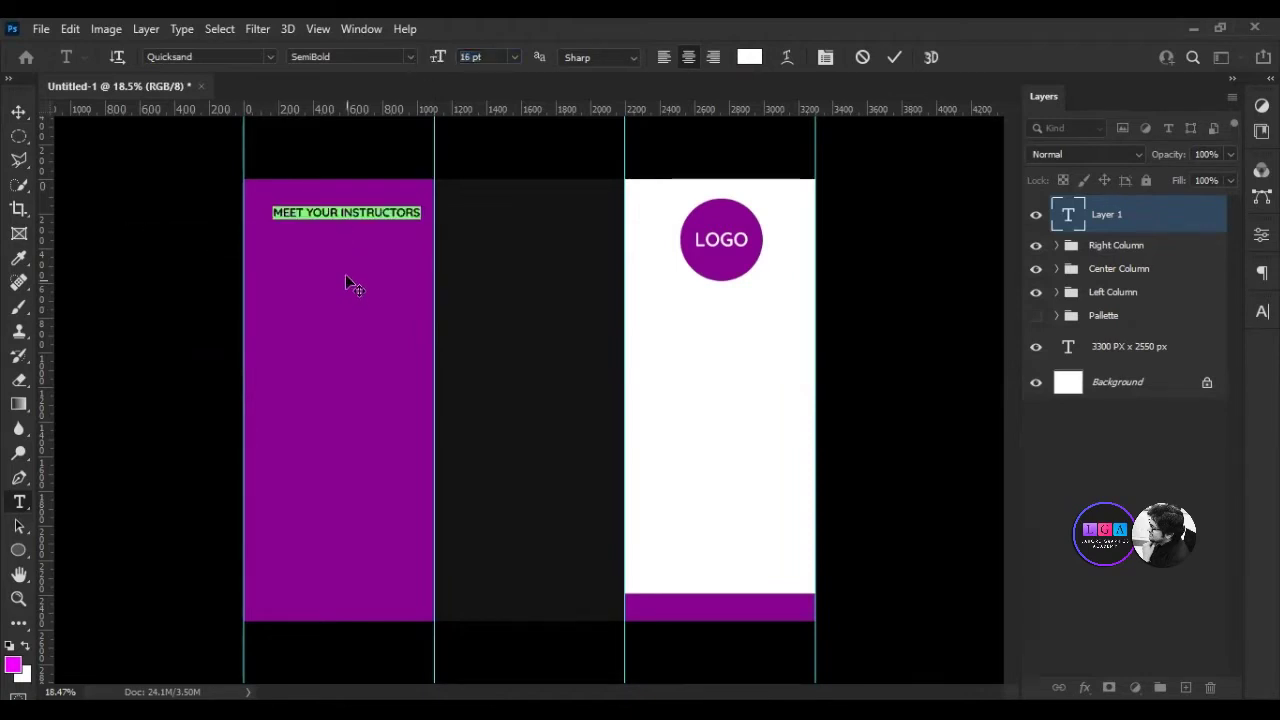
{"action": "left_click", "coordinate": [897, 56]}
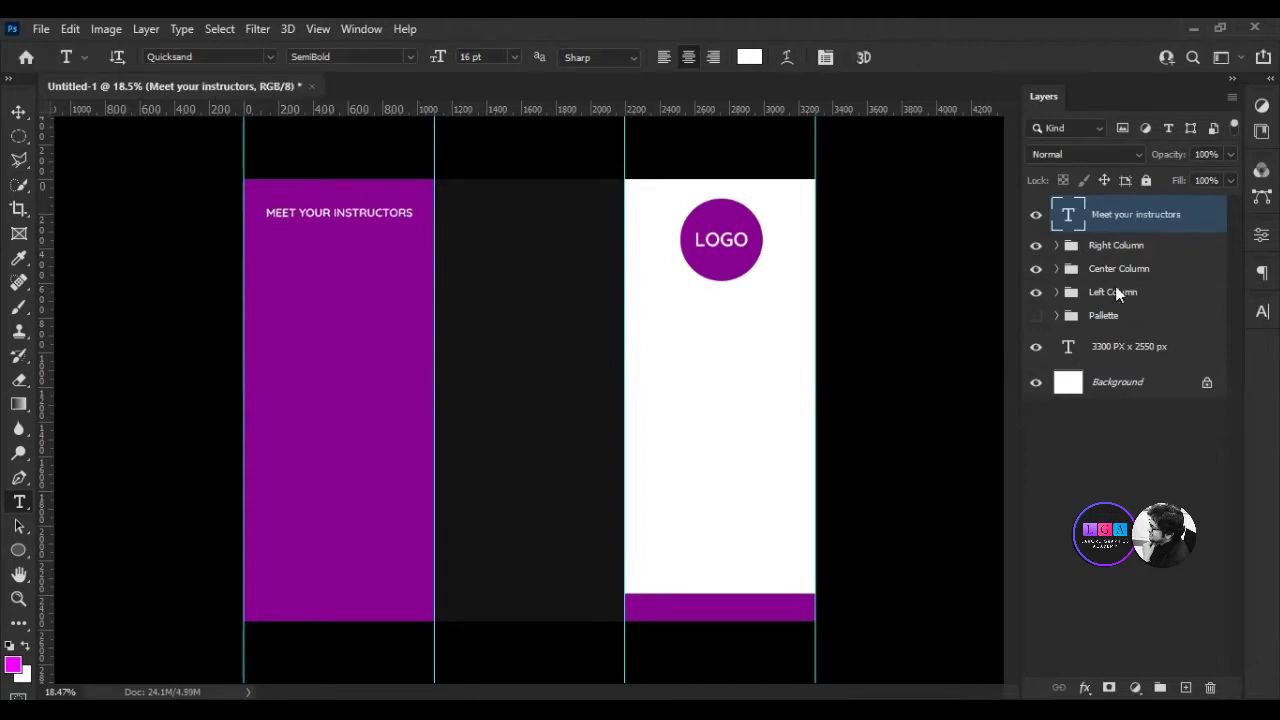
Centre the MEET YOUR INSTRUCTORS heading horizontally near the top of the purple column.
{"action": "left_click", "coordinate": [1118, 226], "text": "ctrl"}
{"action": "left_click", "coordinate": [303, 225], "text": "ctrl"}
{"action": "scroll", "coordinate": [303, 225], "scroll_direction": "up", "scroll_amount": 5}
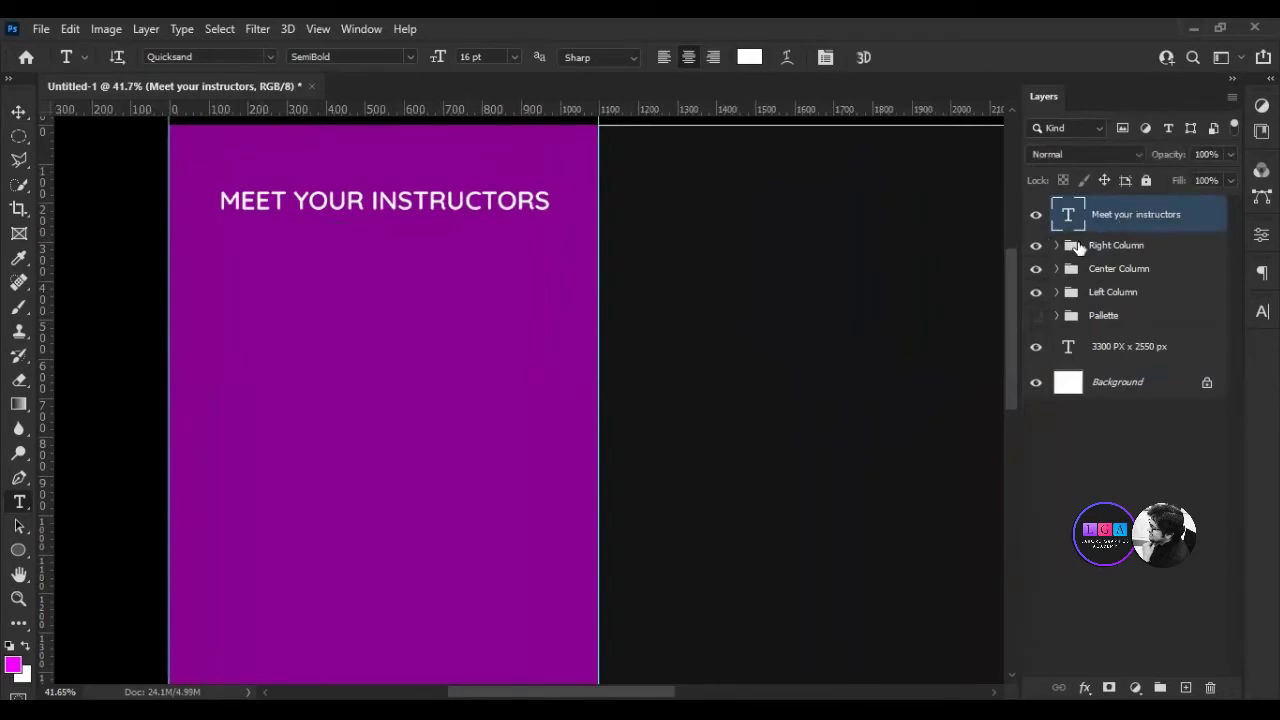
{"action": "key", "text": "v"}
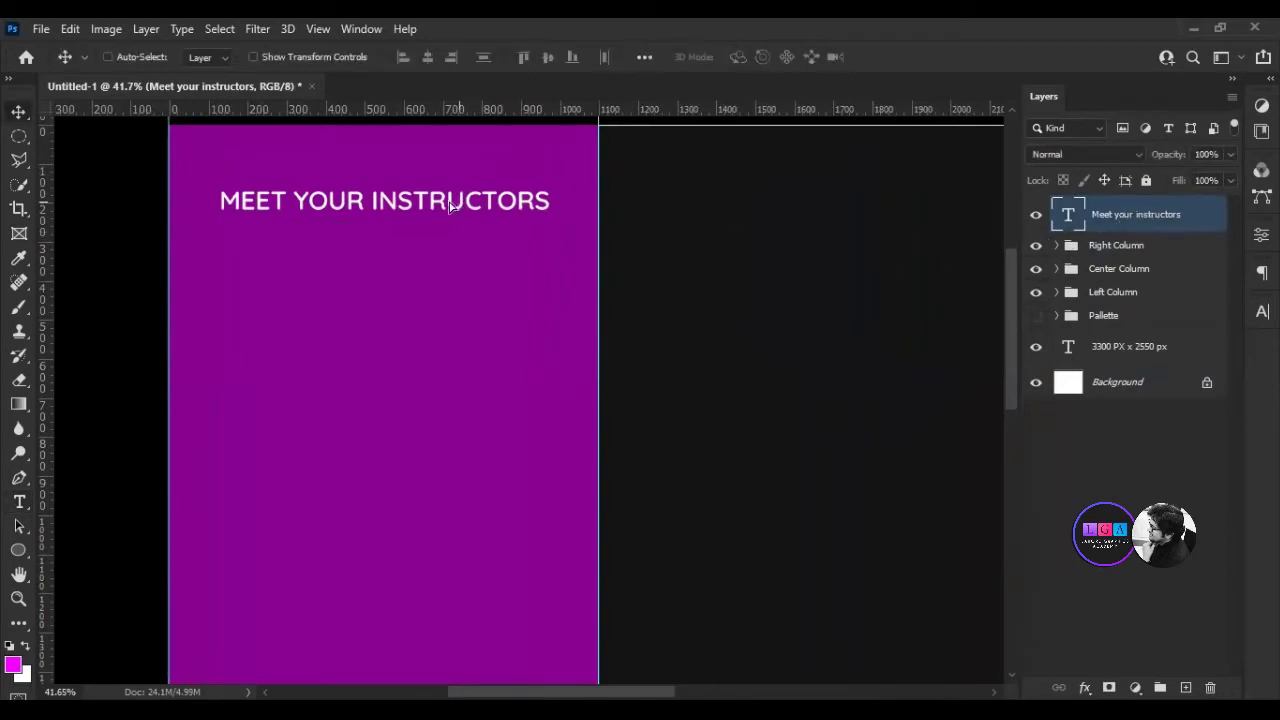
{"action": "left_click_drag", "start_coordinate": [449, 200], "coordinate": [435, 200]}
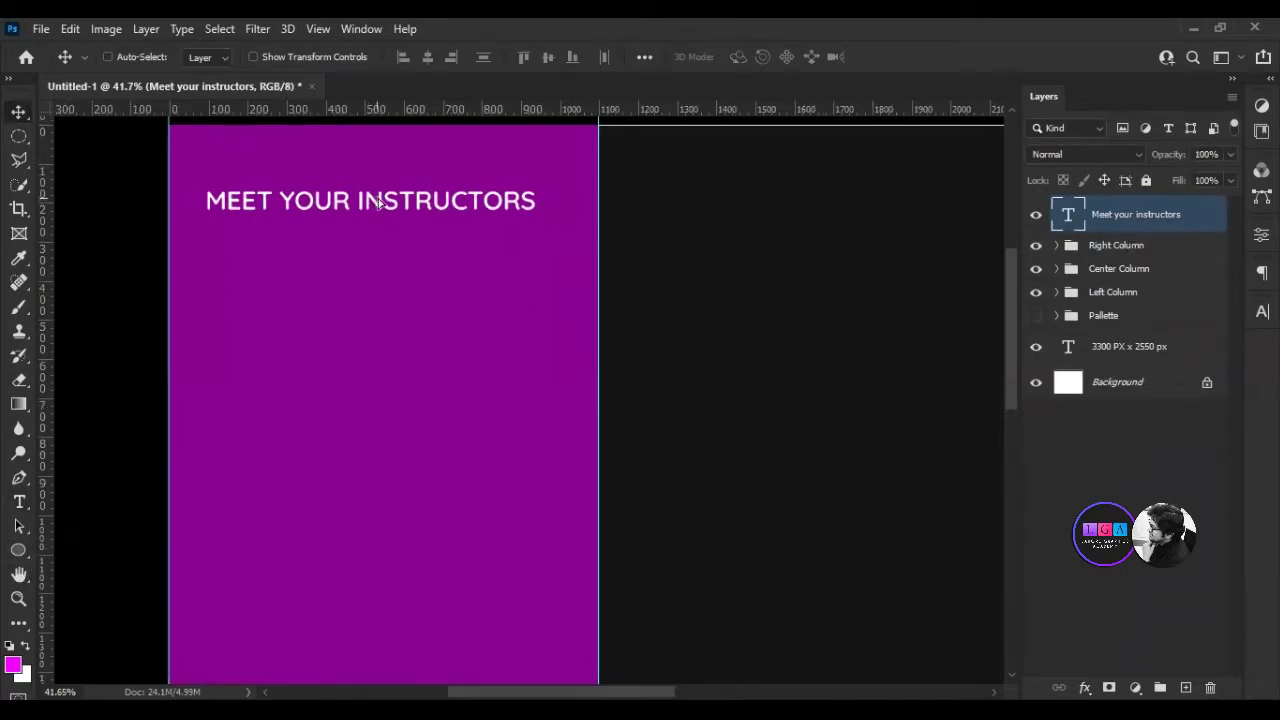
{"action": "left_click_drag", "start_coordinate": [381, 202], "coordinate": [386, 208]}
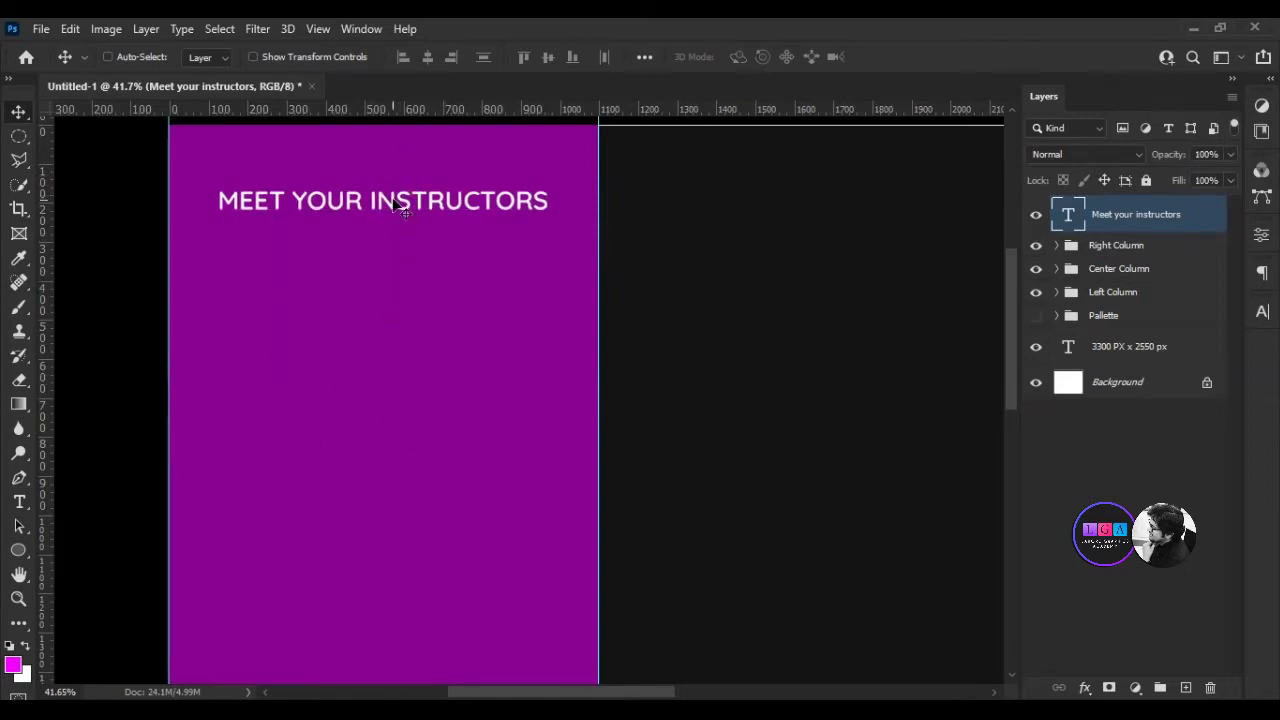
{"action": "left_click_drag", "start_coordinate": [388, 203], "coordinate": [397, 206]}
{"action": "scroll", "coordinate": [298, 266], "scroll_direction": "down", "scroll_amount": 1}
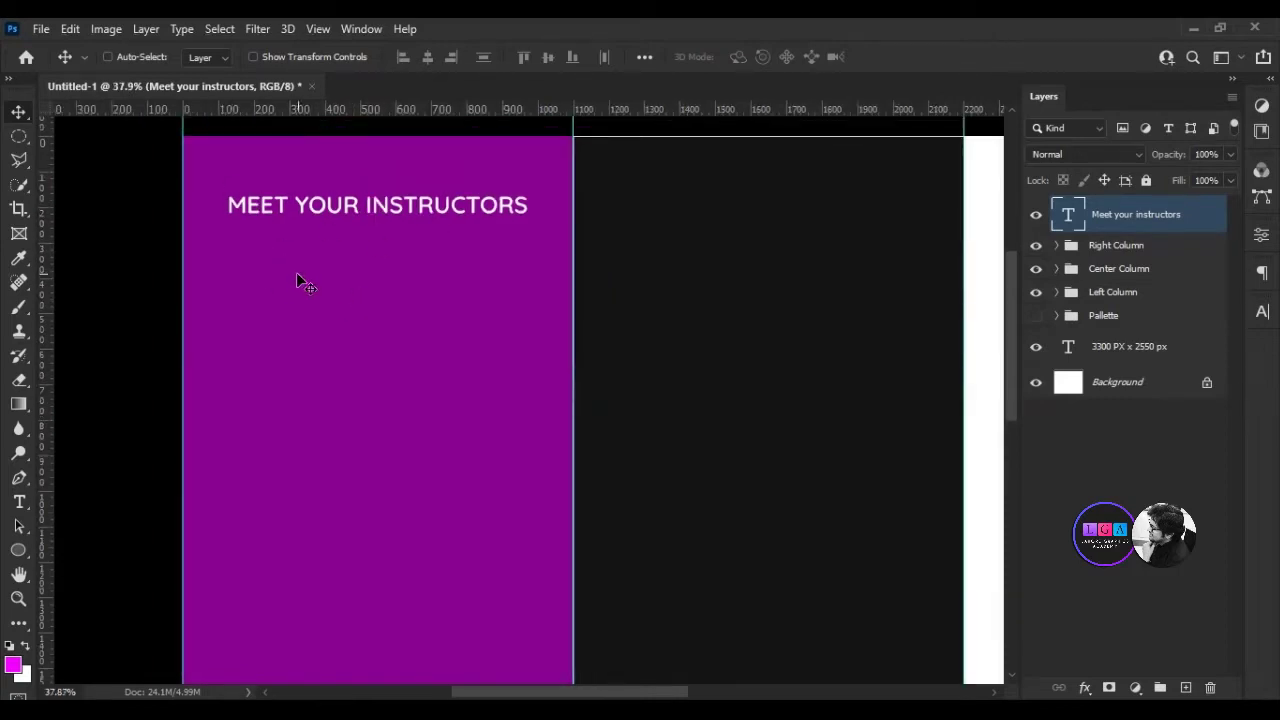
{"action": "left_click", "coordinate": [18, 550]}
{"action": "right_click", "coordinate": [18, 550]}
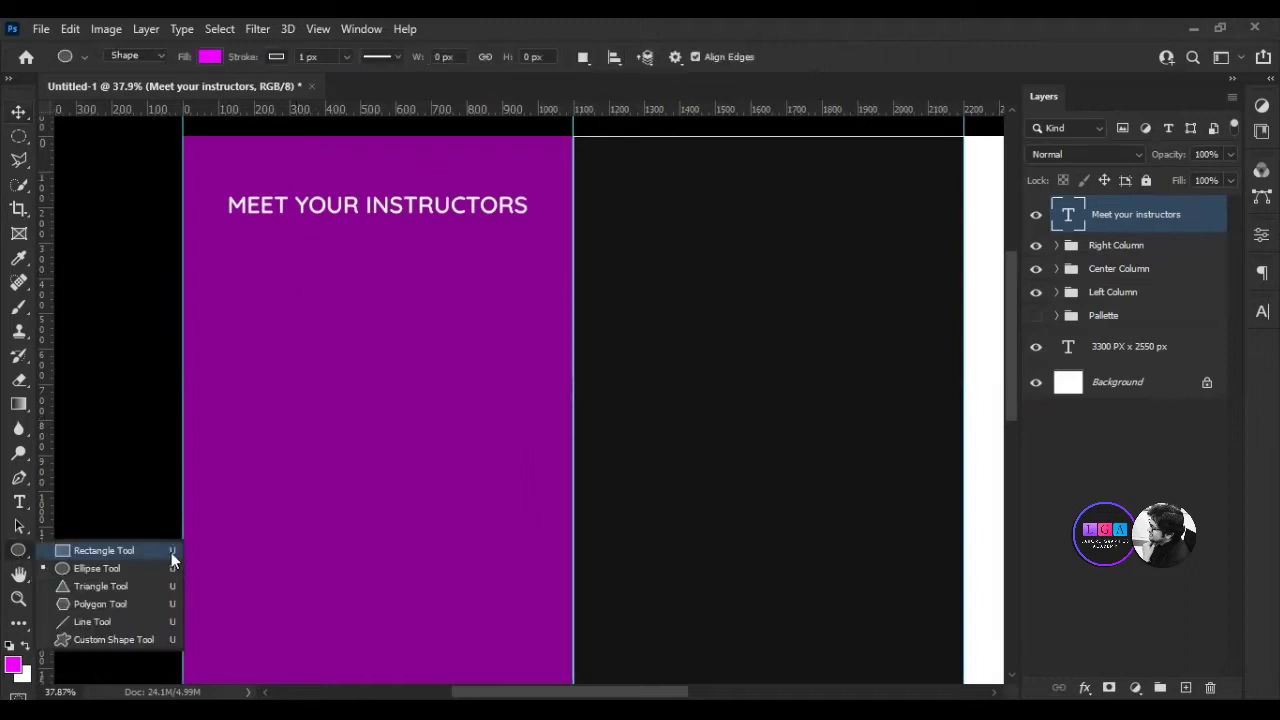
Move the heading into the Left Column group, draw a circle below it, and shrink the Thor photo.
{"action": "left_click", "coordinate": [122, 575]}
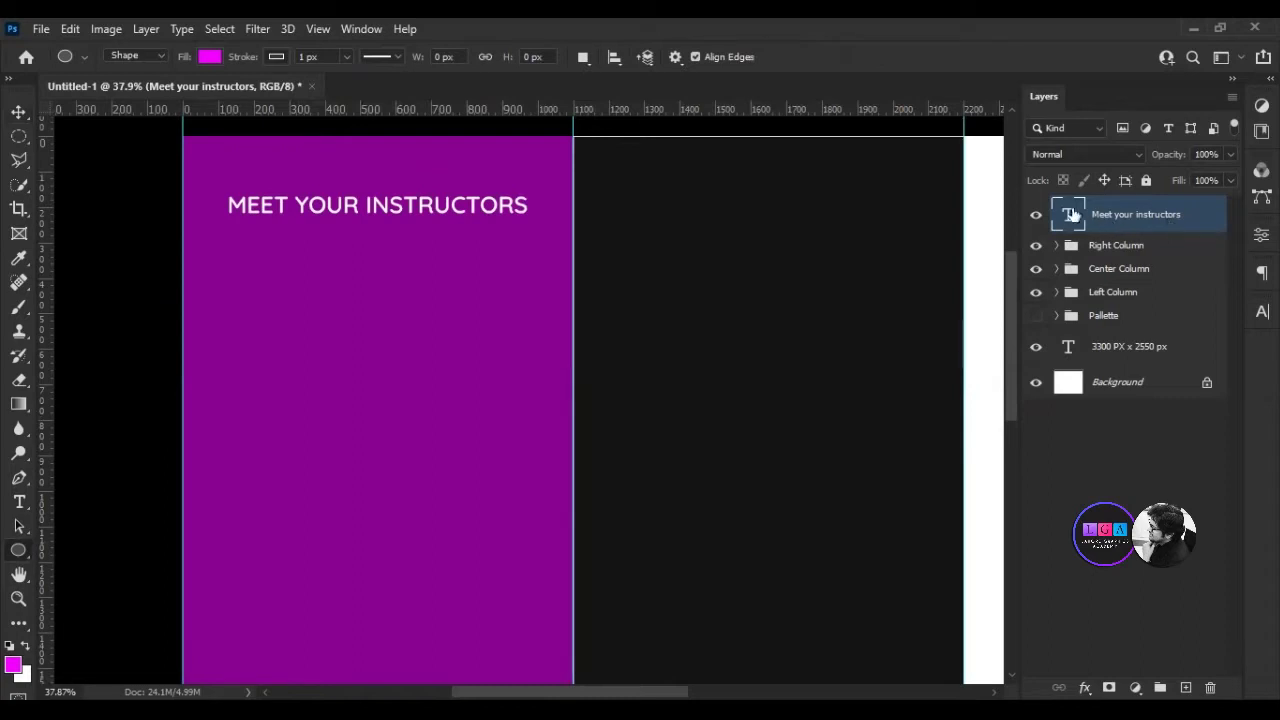
{"action": "left_click_drag", "start_coordinate": [1082, 218], "coordinate": [1113, 293]}
{"action": "left_click", "coordinate": [1110, 254]}
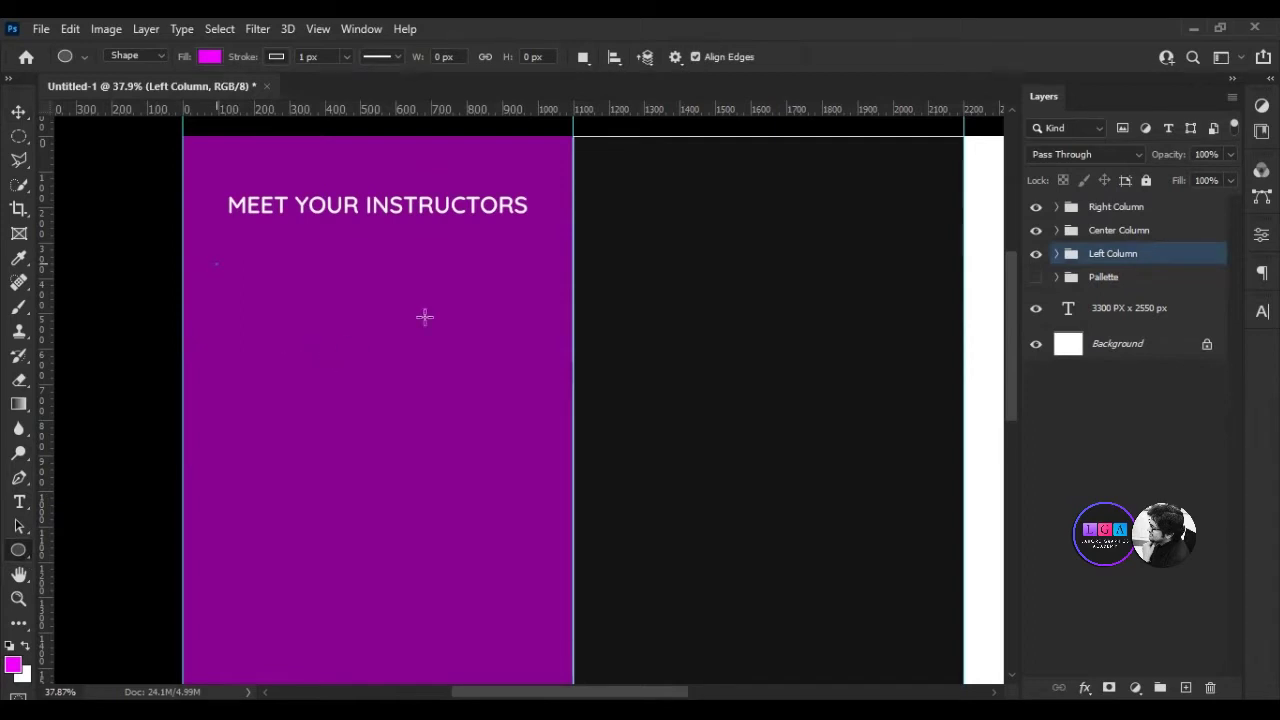
{"action": "left_click_drag", "start_coordinate": [216, 264], "coordinate": [322, 370]}
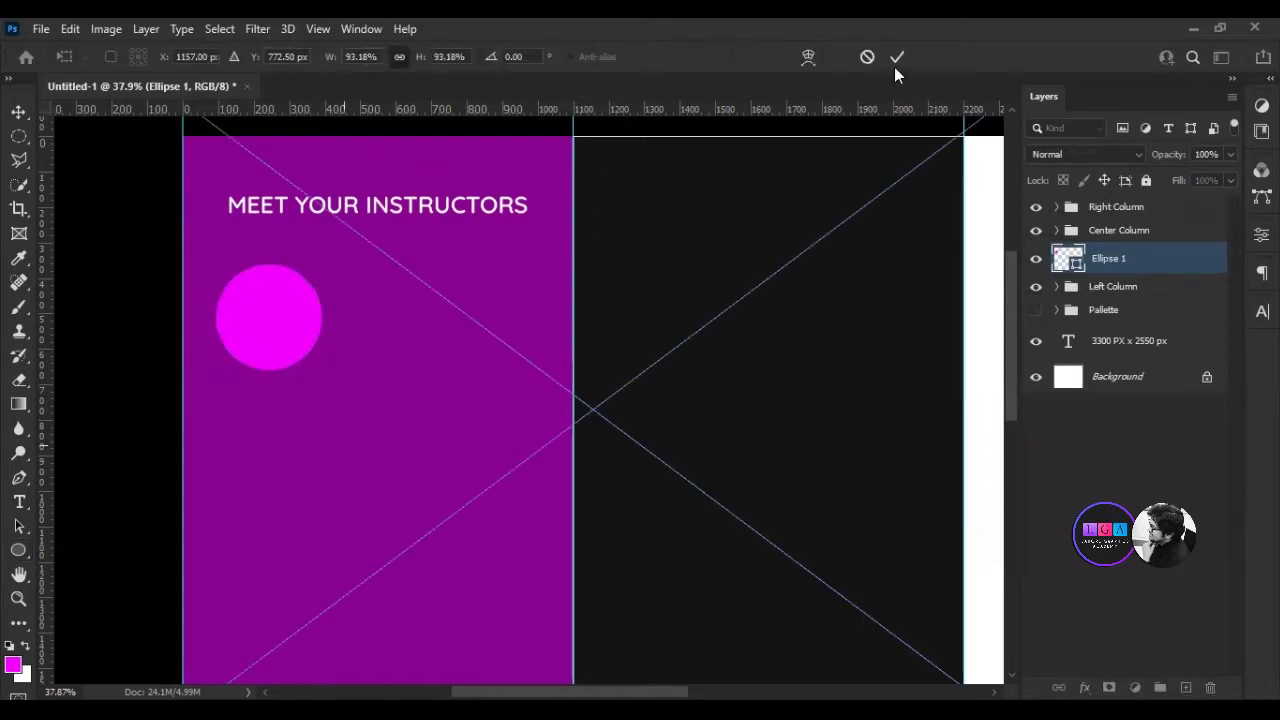
{"action": "left_click_drag", "start_coordinate": [331, 58], "coordinate": [264, 62]}
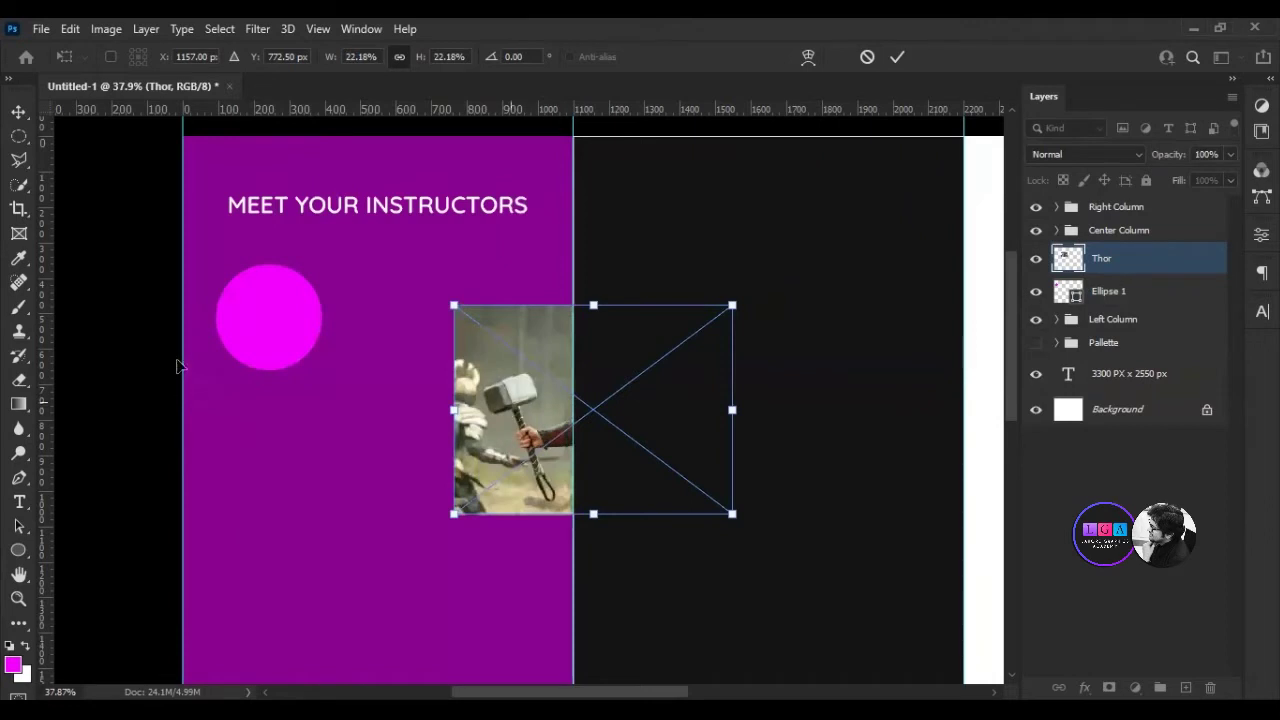
Shrink and reposition the placed Thor photo, then commit the transform.
{"action": "left_click_drag", "start_coordinate": [520, 410], "coordinate": [195, 365]}
{"action": "left_click", "coordinate": [904, 57]}
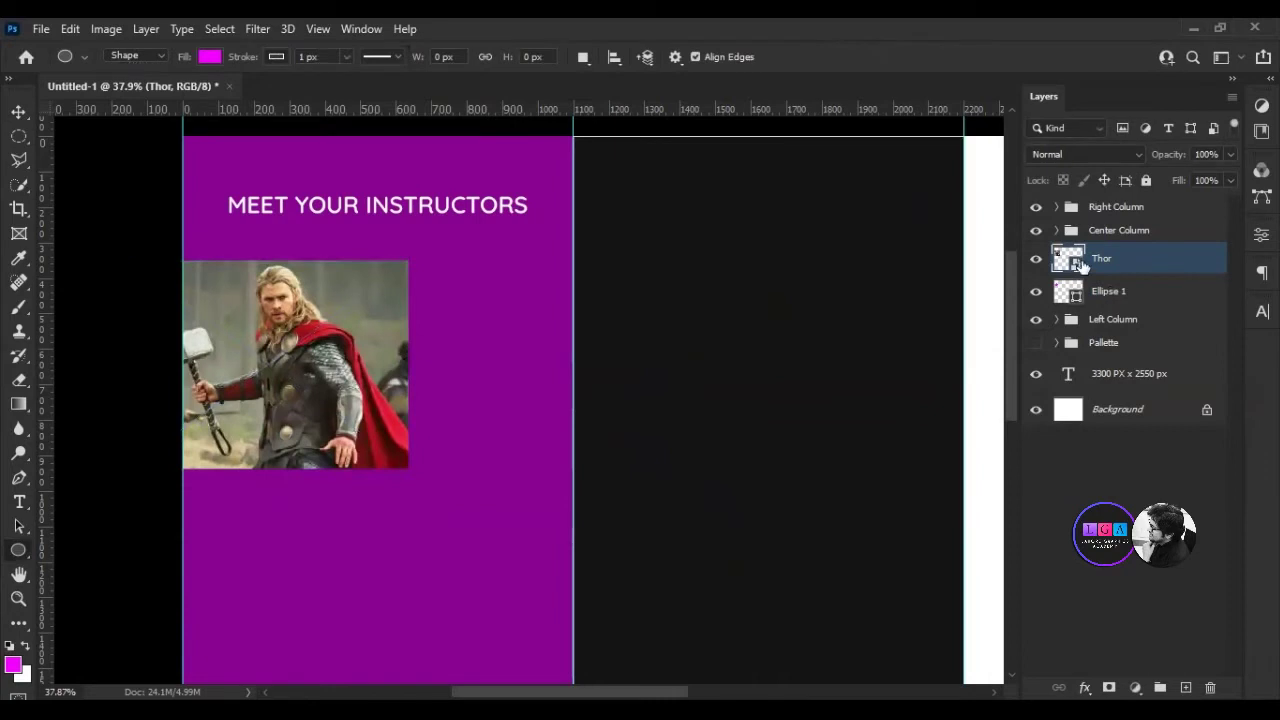
{"action": "key", "text": "v"}
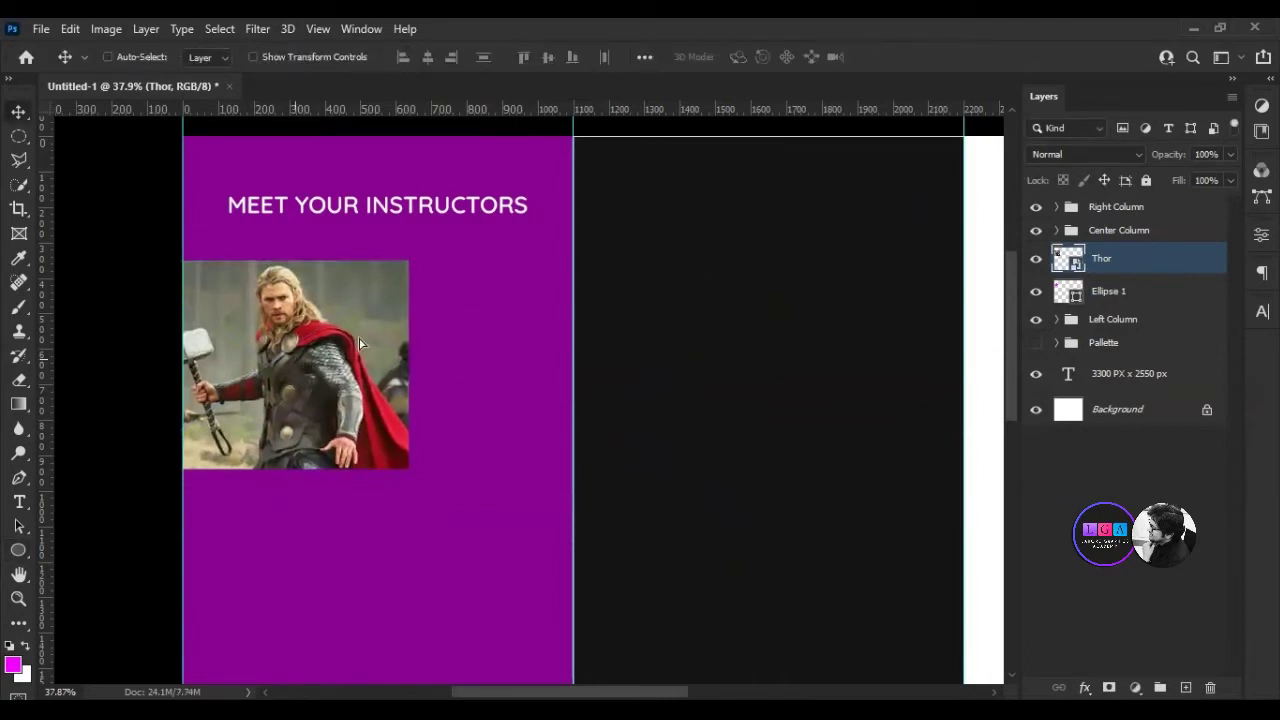
{"action": "left_click_drag", "start_coordinate": [330, 340], "coordinate": [480, 320]}
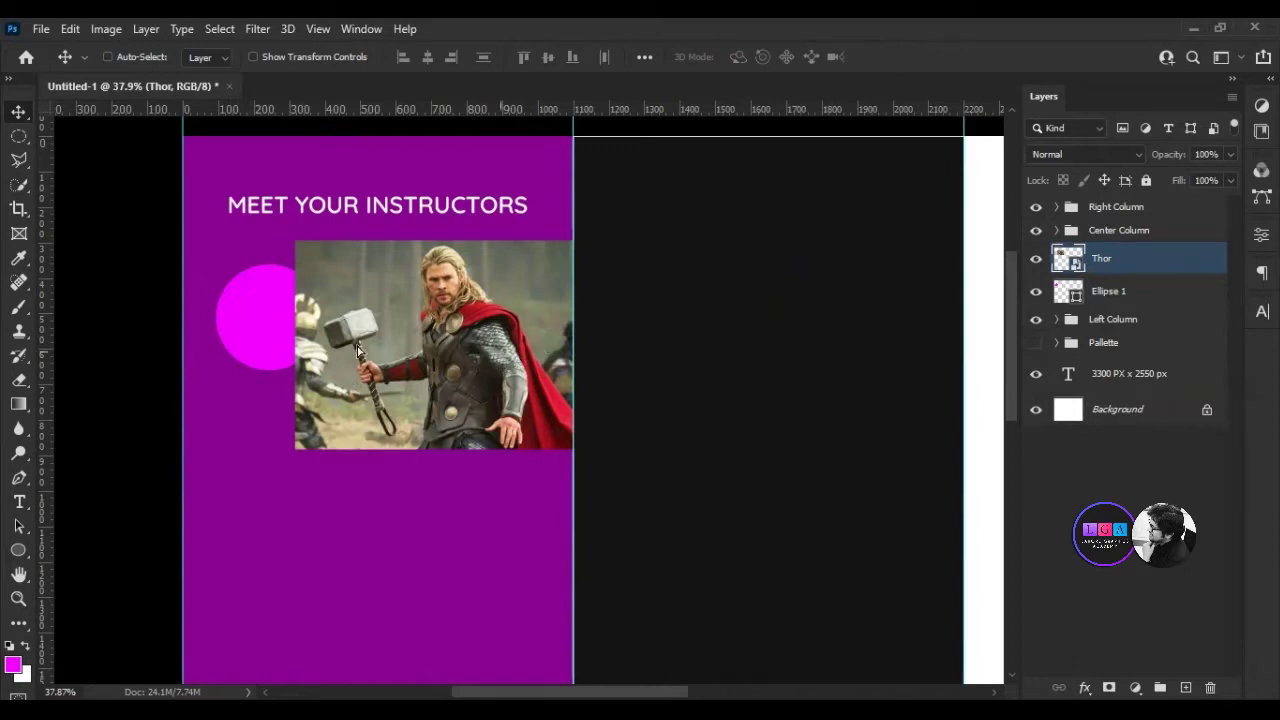
Clip the Thor photo to the Ellipse 1 circle and centre his face inside it.
{"action": "left_click_drag", "start_coordinate": [357, 348], "coordinate": [245, 348]}
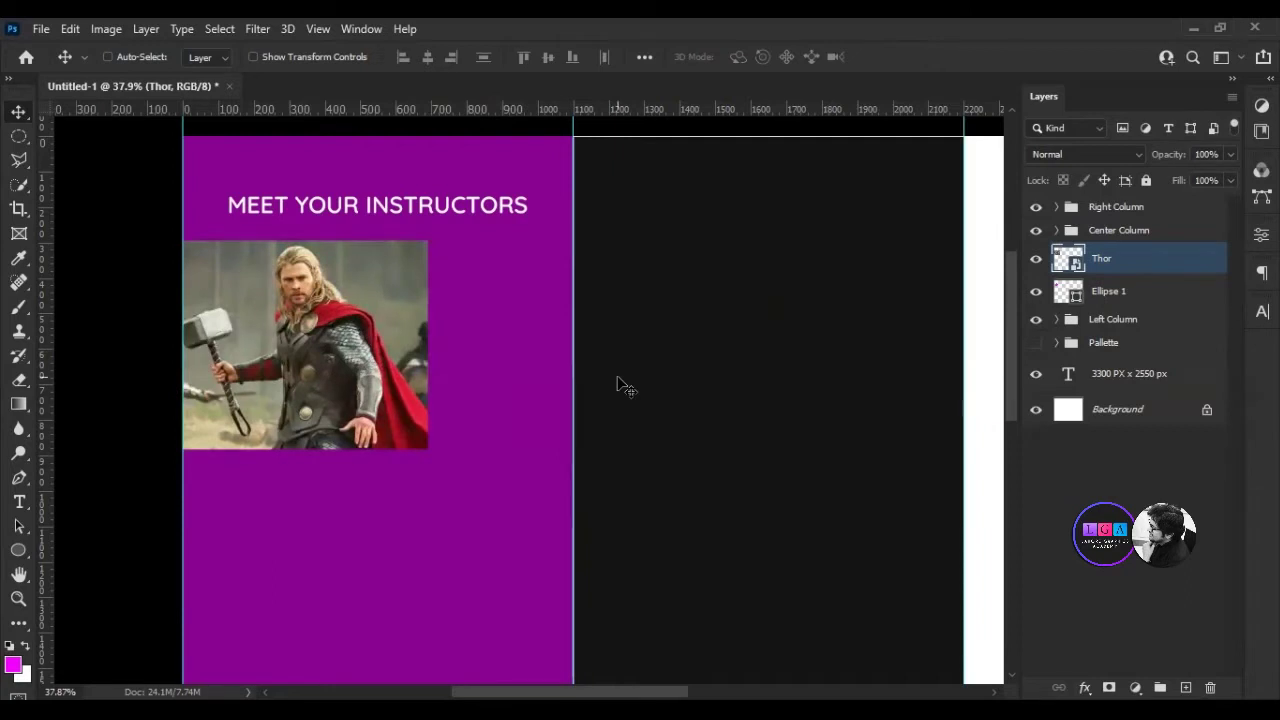
{"action": "left_click_drag", "start_coordinate": [1147, 285], "coordinate": [1145, 270]}
{"action": "left_click", "coordinate": [1145, 272], "text": "alt"}
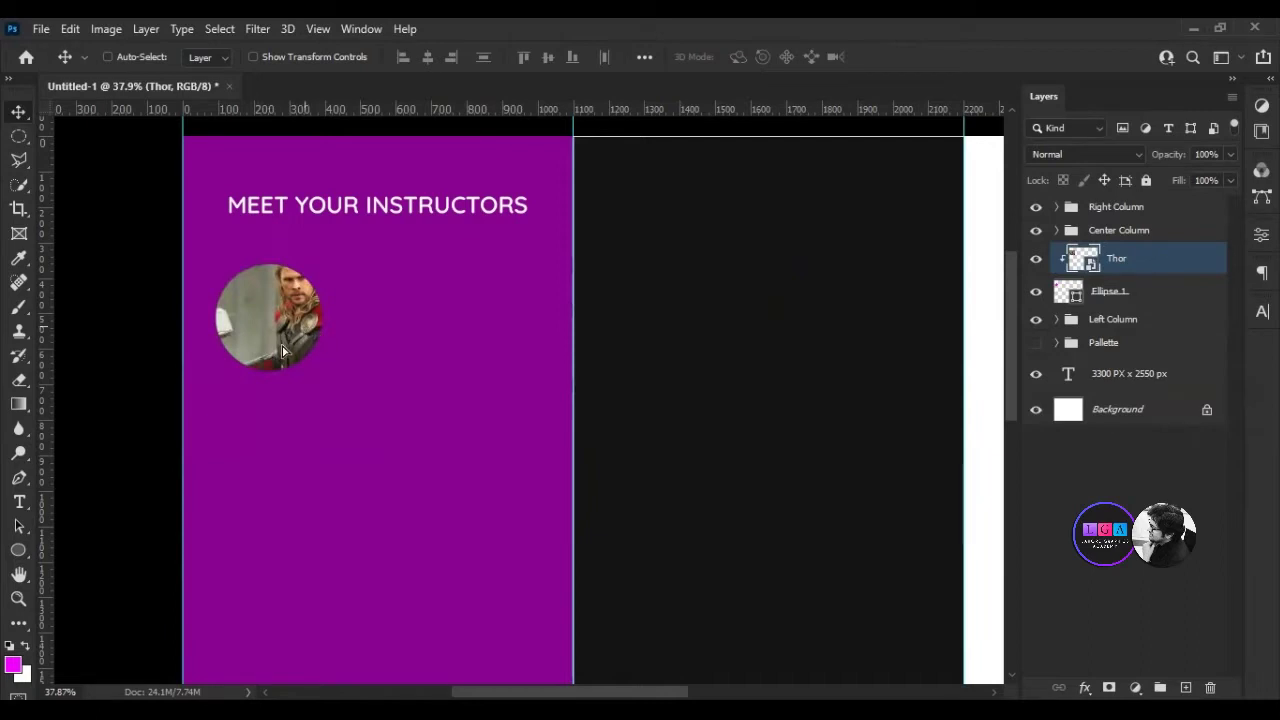
{"action": "left_click_drag", "start_coordinate": [290, 352], "coordinate": [255, 356]}
Group the Thor and Ellipse 1 layers and name the group Teacher 1.
{"action": "scroll", "coordinate": [317, 368], "scroll_direction": "down", "scroll_amount": 1}
{"action": "scroll", "coordinate": [317, 368], "scroll_direction": "up", "scroll_amount": 1}
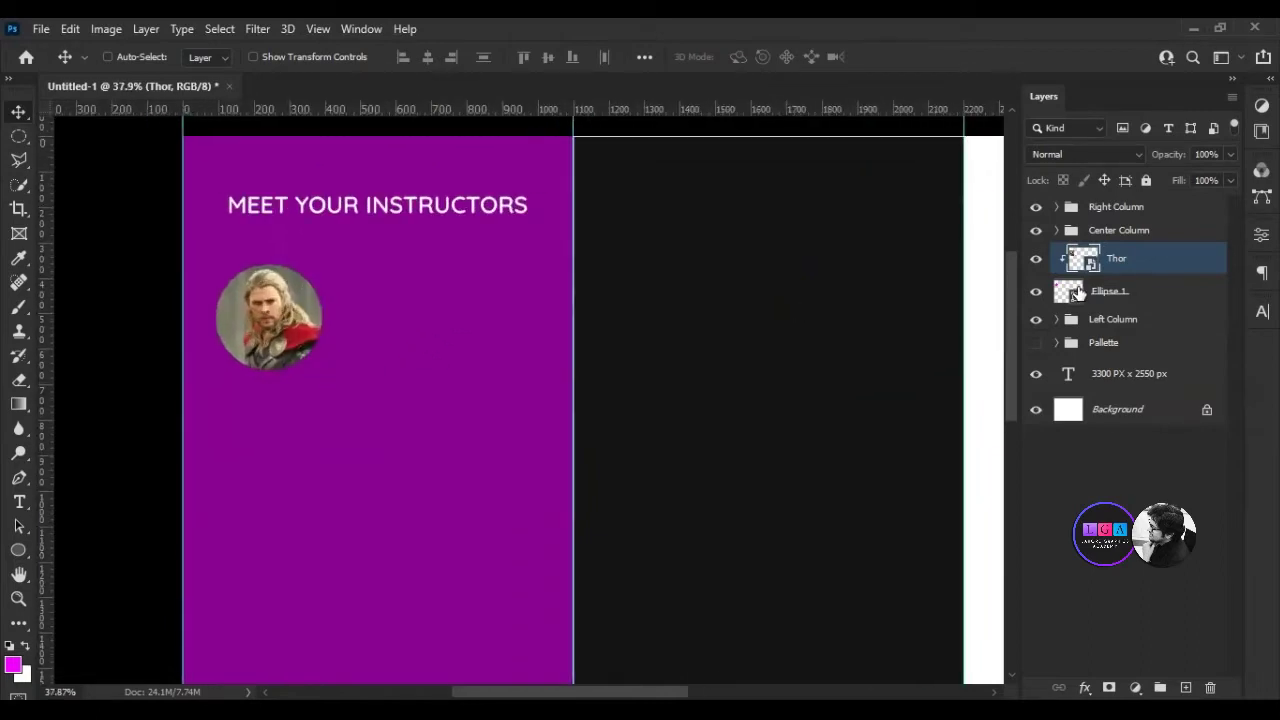
{"action": "left_click", "coordinate": [1136, 292], "text": "shift"}
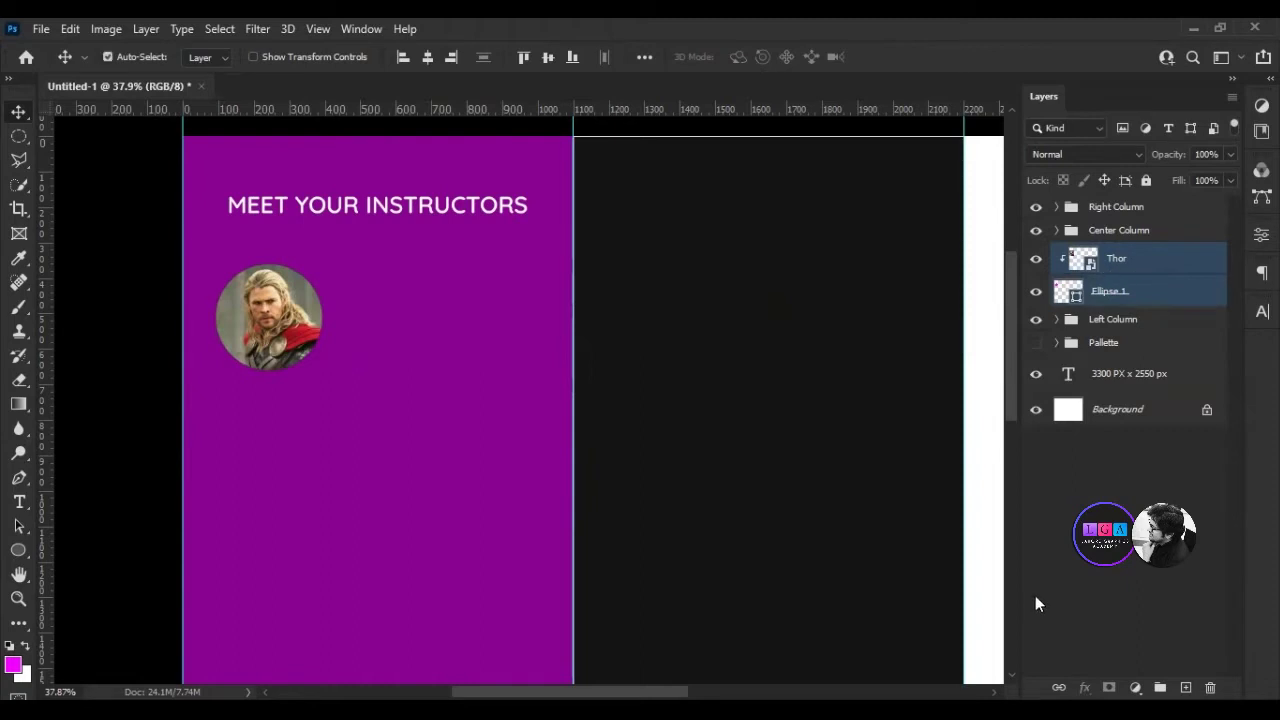
{"action": "key", "text": "ctrl+g"}
{"action": "double_click", "coordinate": [1107, 255]}
{"action": "type", "text": "Teacher 1"}
{"action": "key", "text": "Return"}
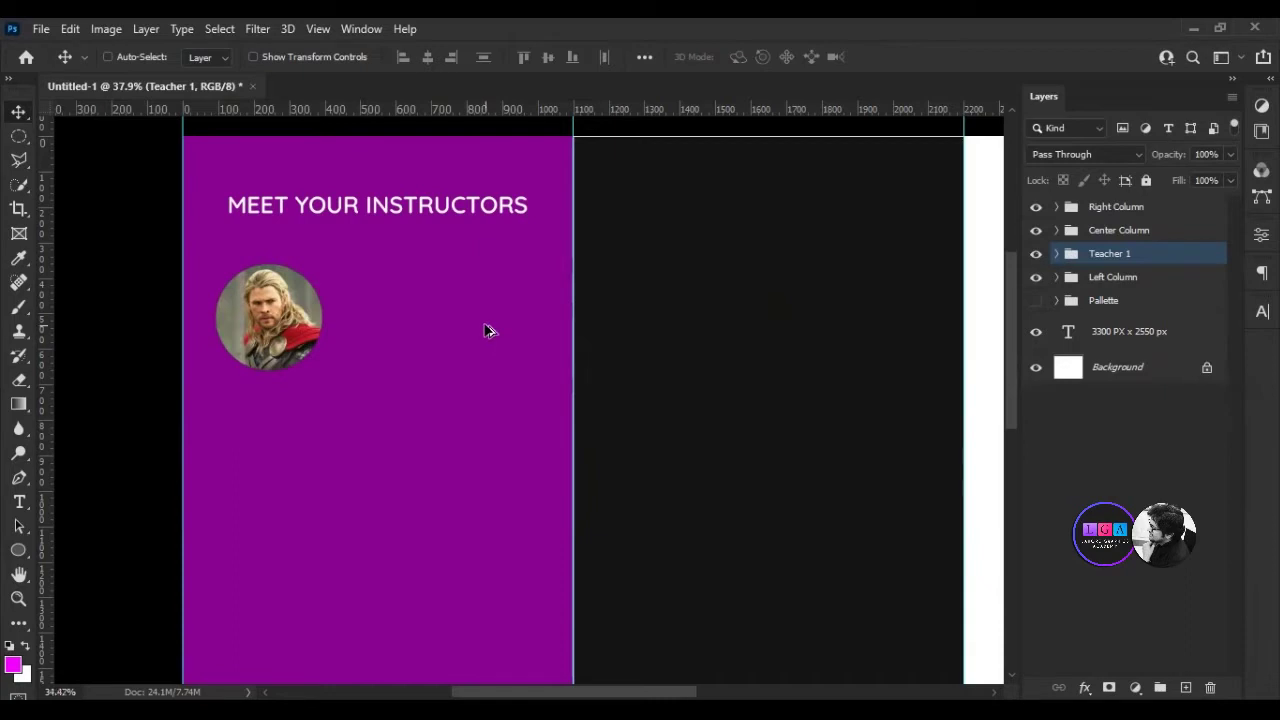
Expand the Teacher 1 group and select the Thor layer.
{"action": "scroll", "coordinate": [484, 329], "scroll_direction": "down", "scroll_amount": 2}
{"action": "scroll", "coordinate": [484, 329], "scroll_direction": "down", "scroll_amount": 1}
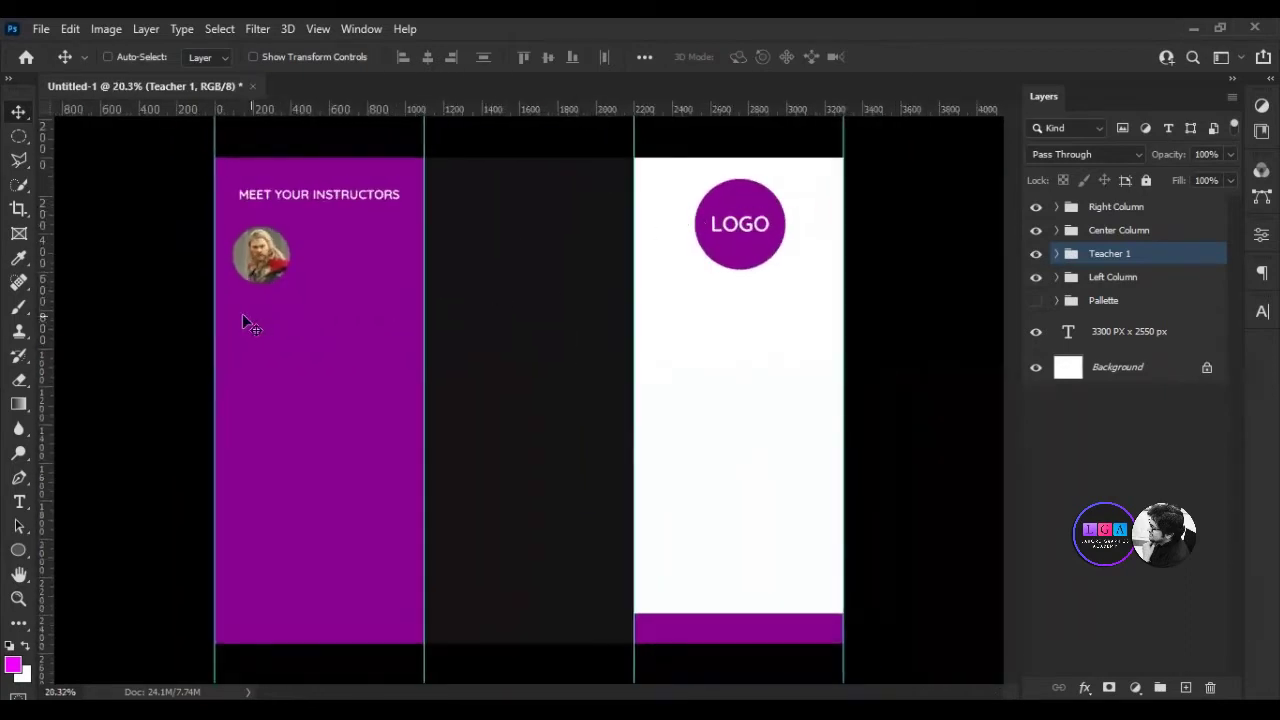
{"action": "scroll", "coordinate": [240, 213], "scroll_direction": "up", "scroll_amount": 1}
{"action": "scroll", "coordinate": [240, 213], "scroll_direction": "up", "scroll_amount": 1}
{"action": "scroll", "coordinate": [240, 213], "scroll_direction": "up", "scroll_amount": 1}
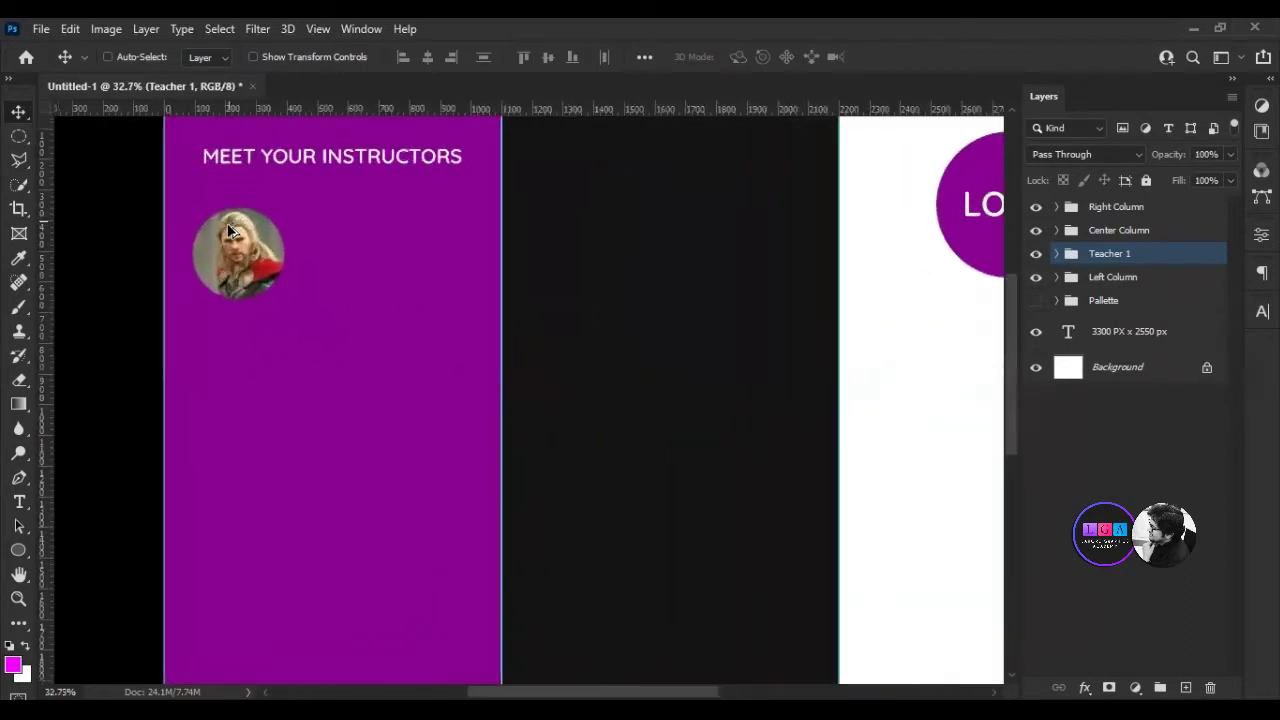
{"action": "left_click", "coordinate": [1058, 253]}
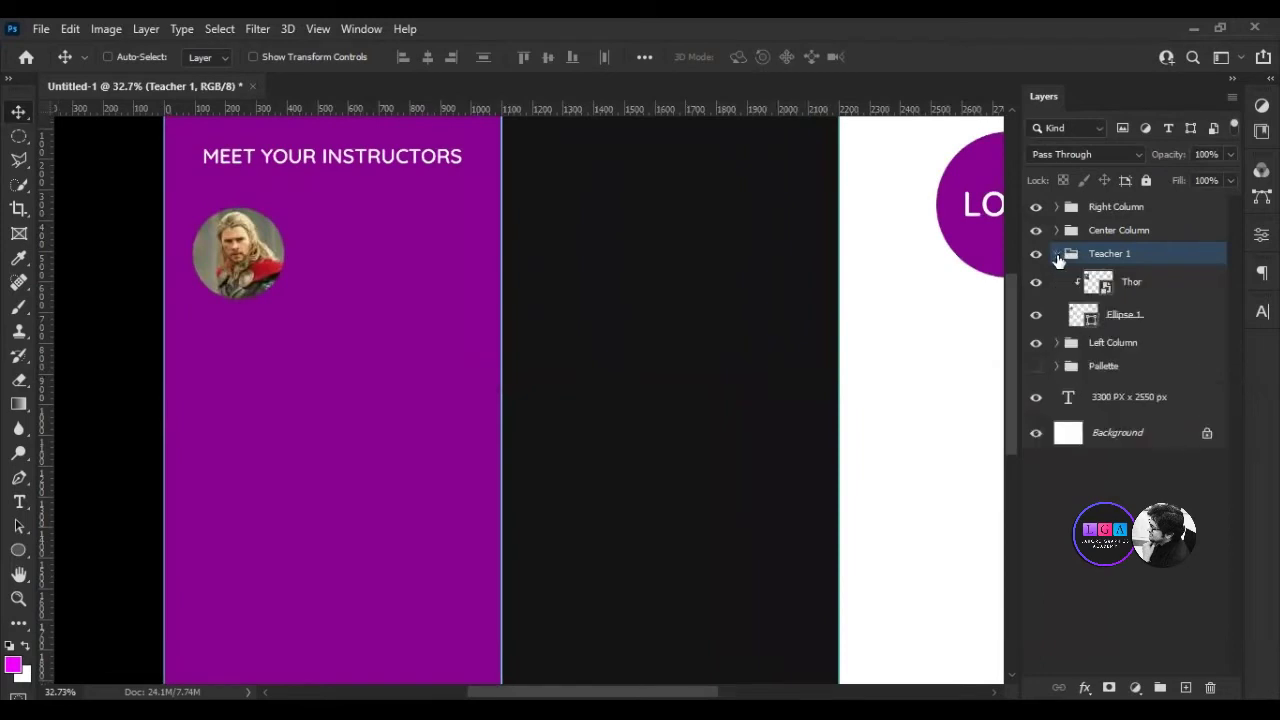
{"action": "left_click", "coordinate": [1104, 287]}
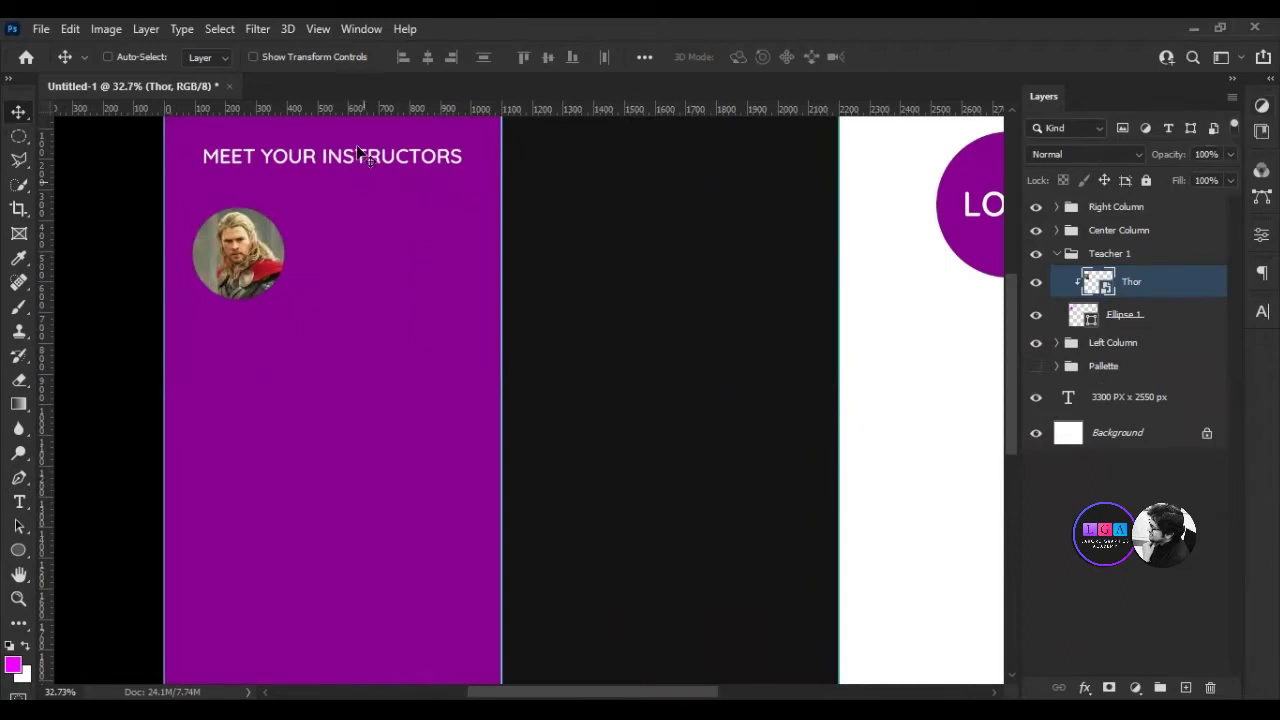
{"action": "left_click", "coordinate": [362, 29]}
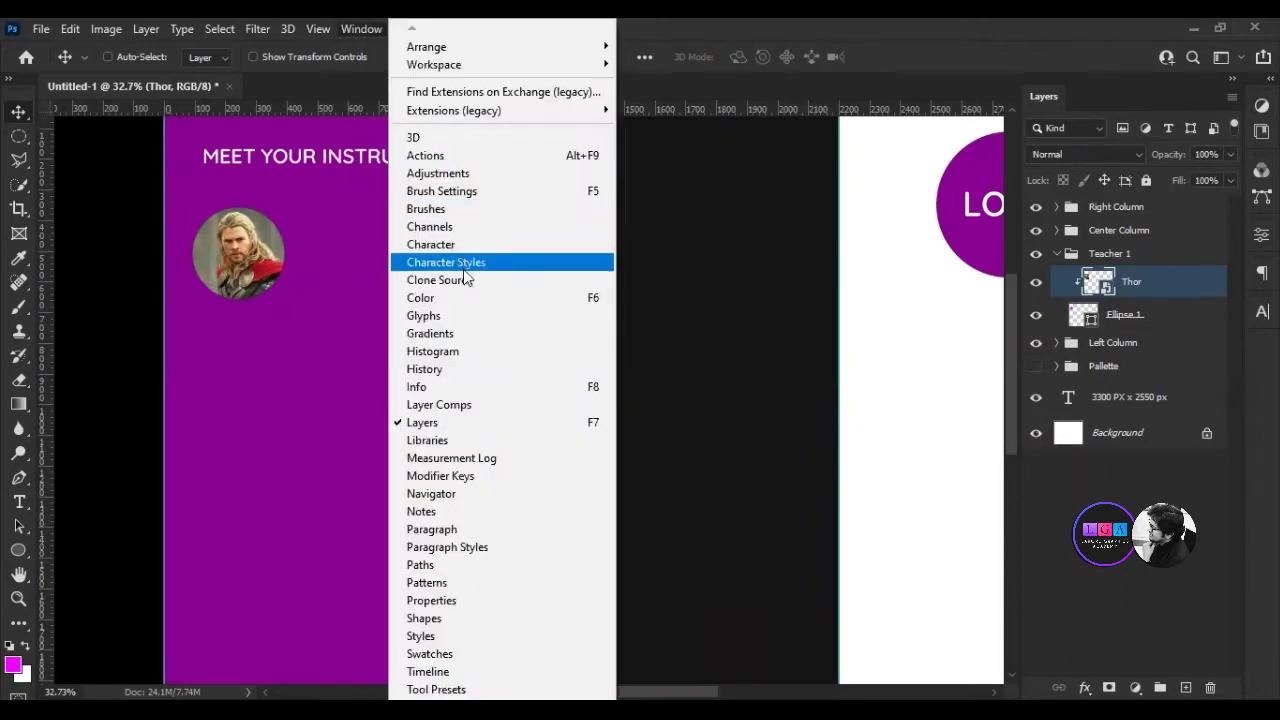
Add a Black & White adjustment layer above the Thor photo.
{"action": "left_click", "coordinate": [473, 176]}
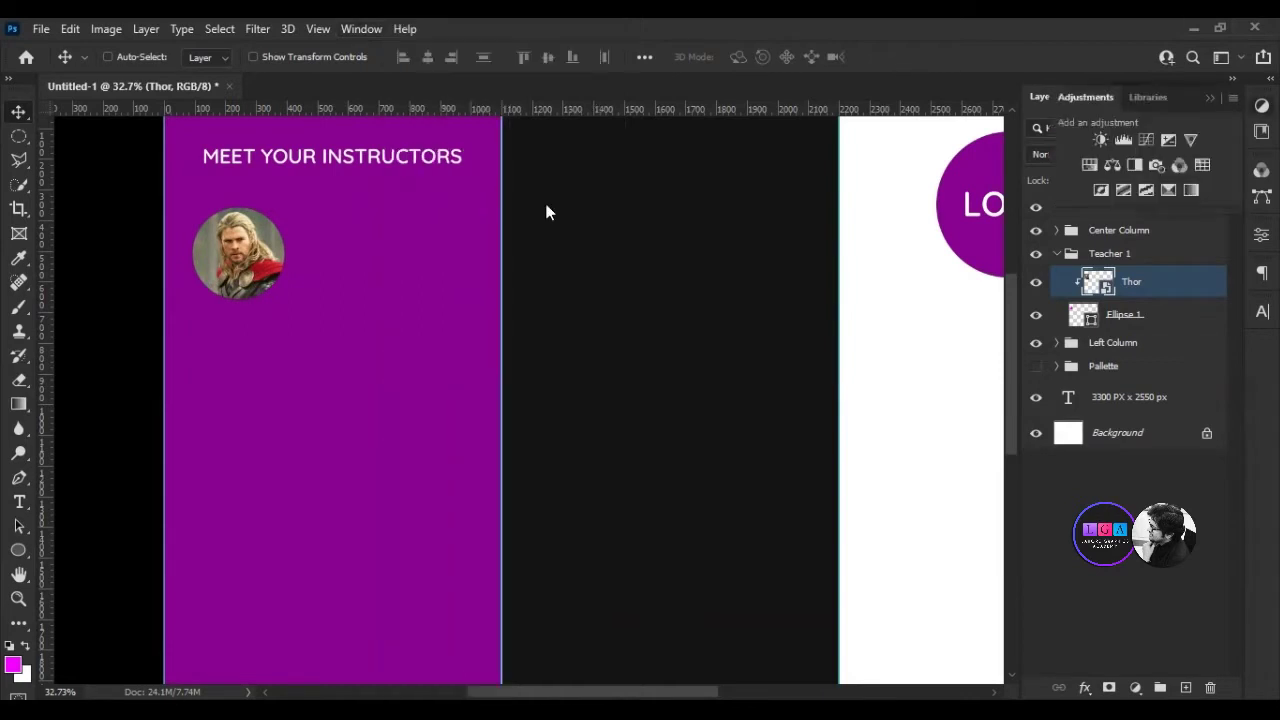
{"action": "left_click", "coordinate": [1136, 164]}
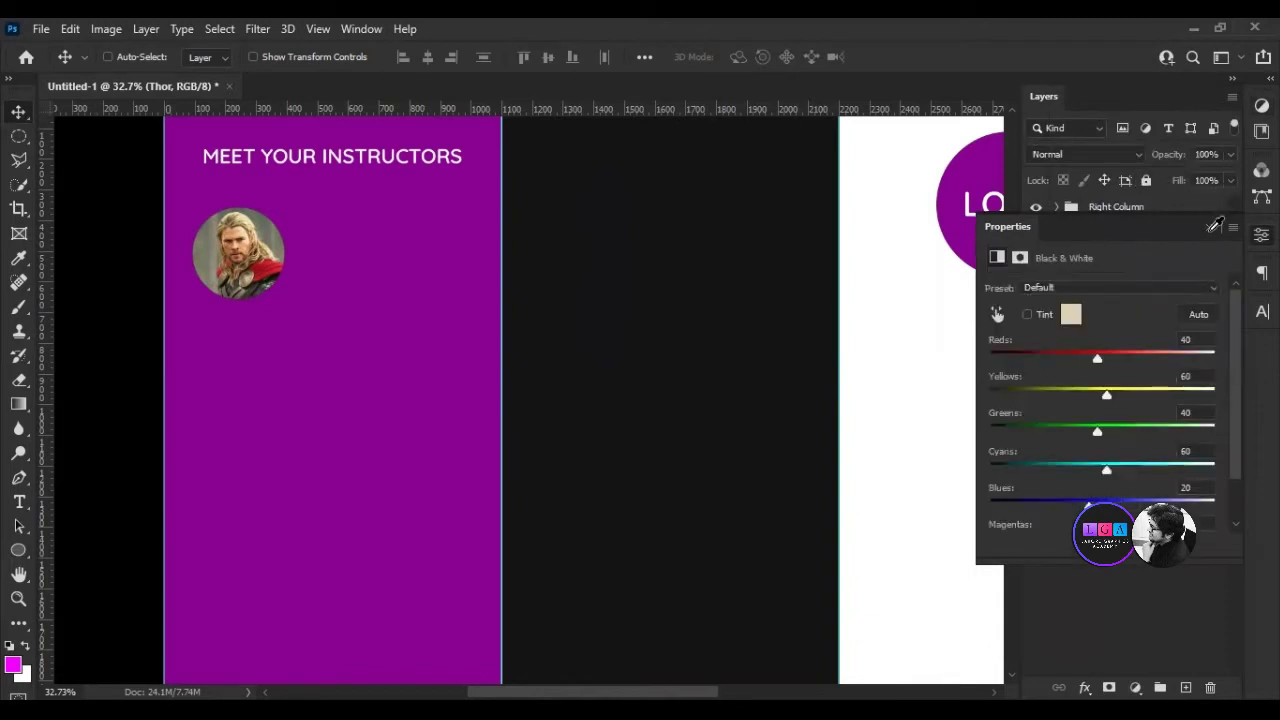
{"action": "left_click", "coordinate": [1209, 230]}
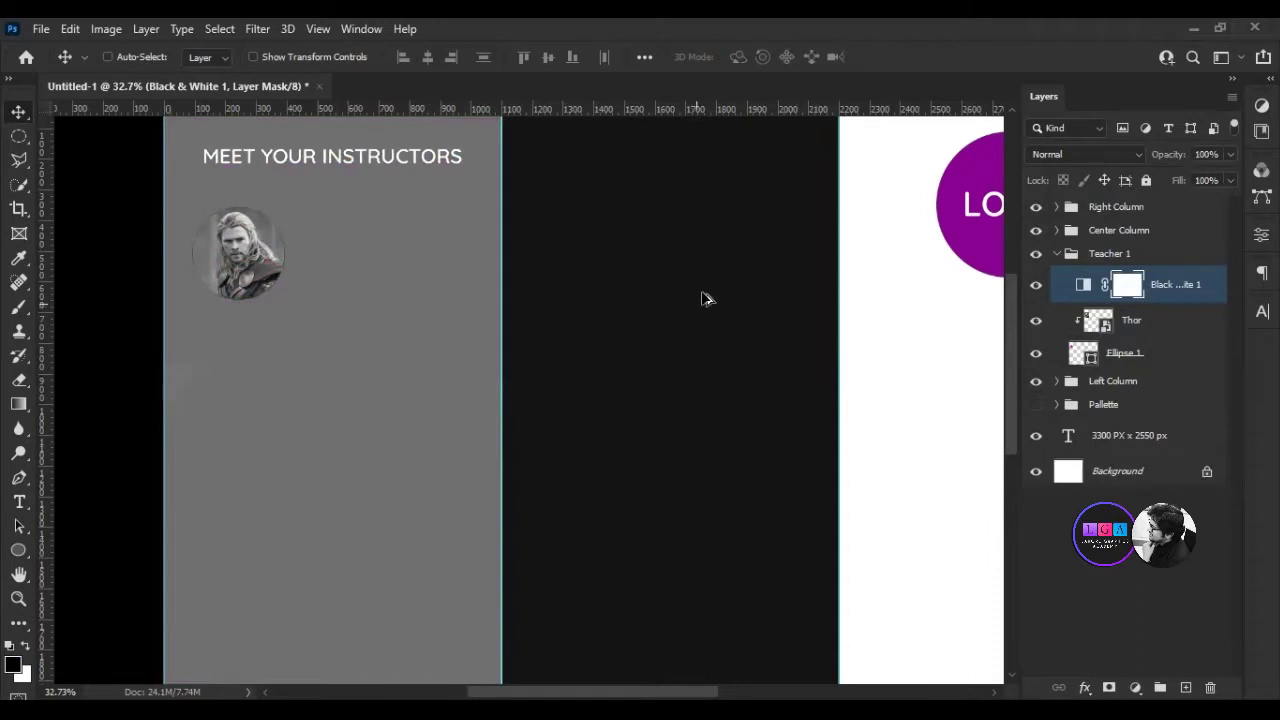
{"action": "key", "text": "ctrl+0"}
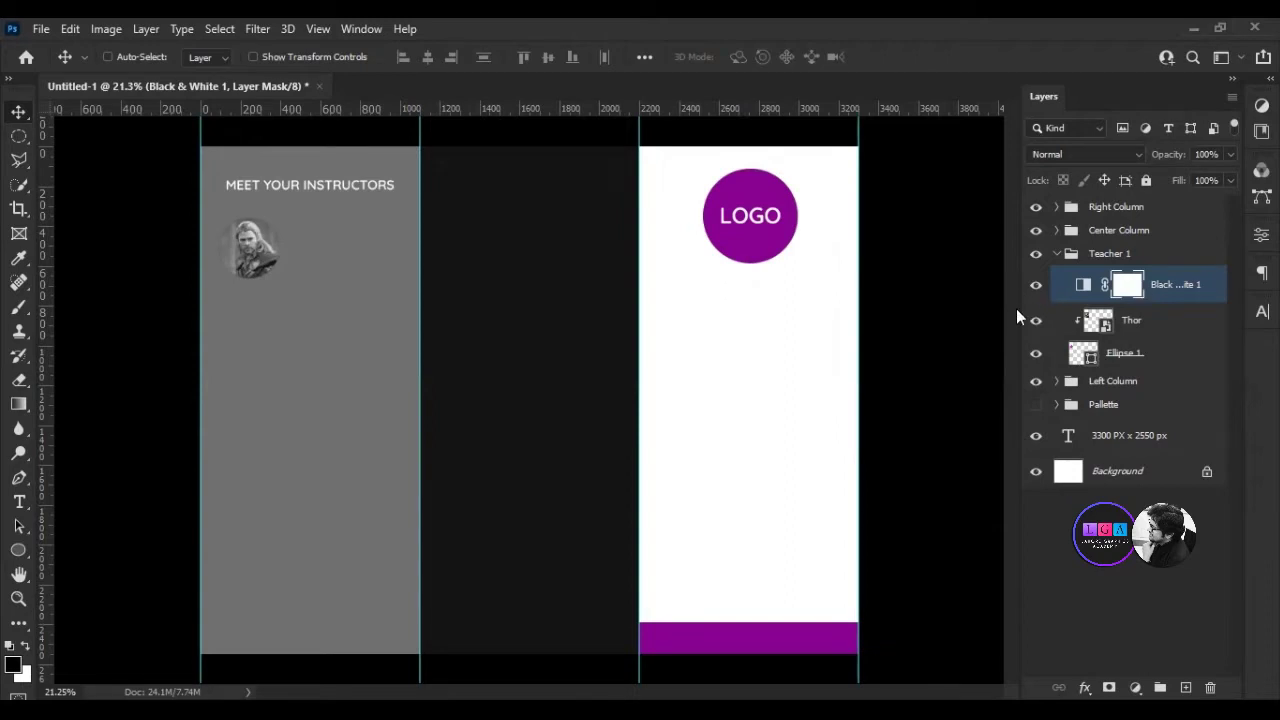
{"action": "left_click_drag", "start_coordinate": [1018, 308], "coordinate": [772, 310]}
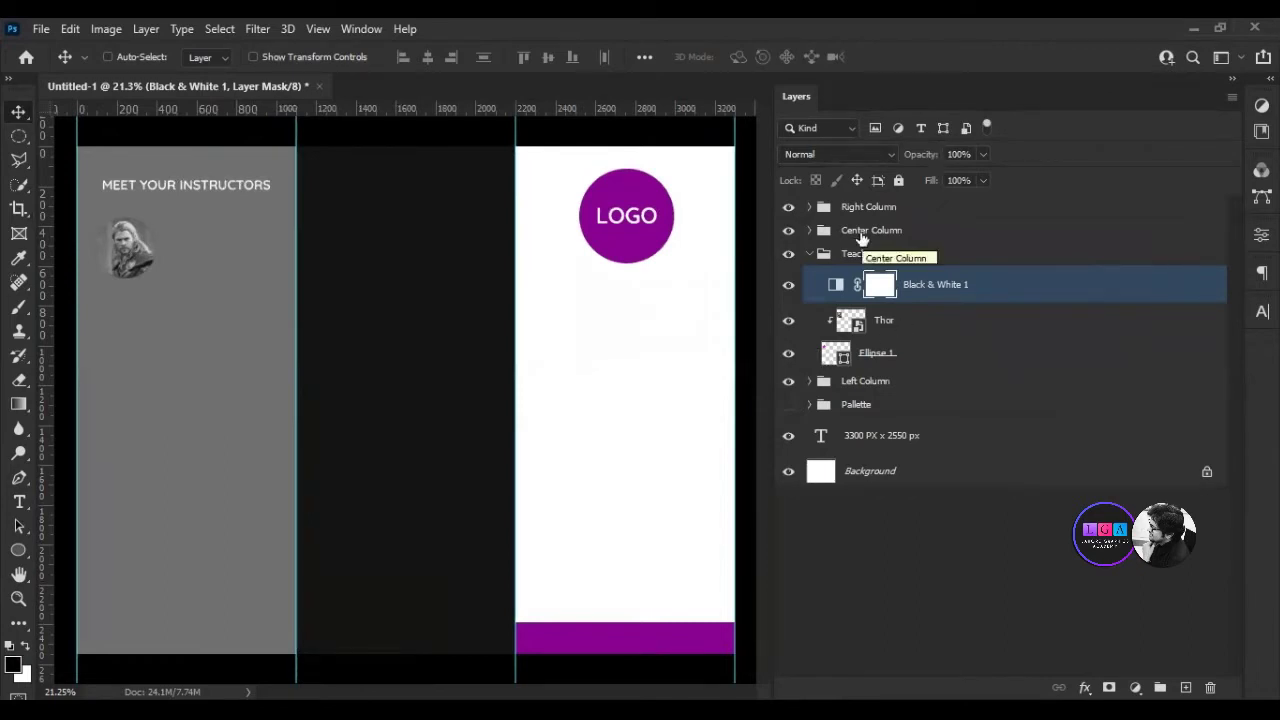
Clip the Black & White 1 adjustment to the Thor layer so only the portrait turns grayscale.
{"action": "left_click", "coordinate": [835, 286]}
{"action": "double_click", "coordinate": [835, 286]}
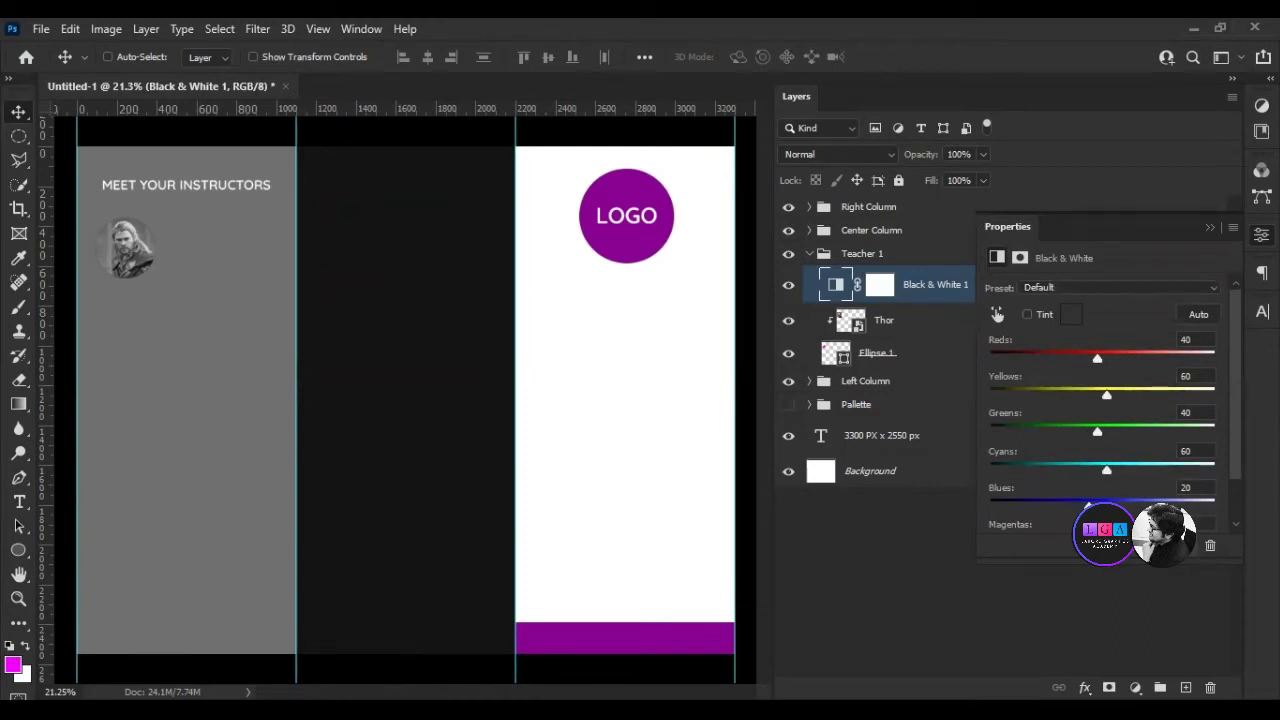
{"action": "left_click", "coordinate": [893, 303], "text": "alt"}
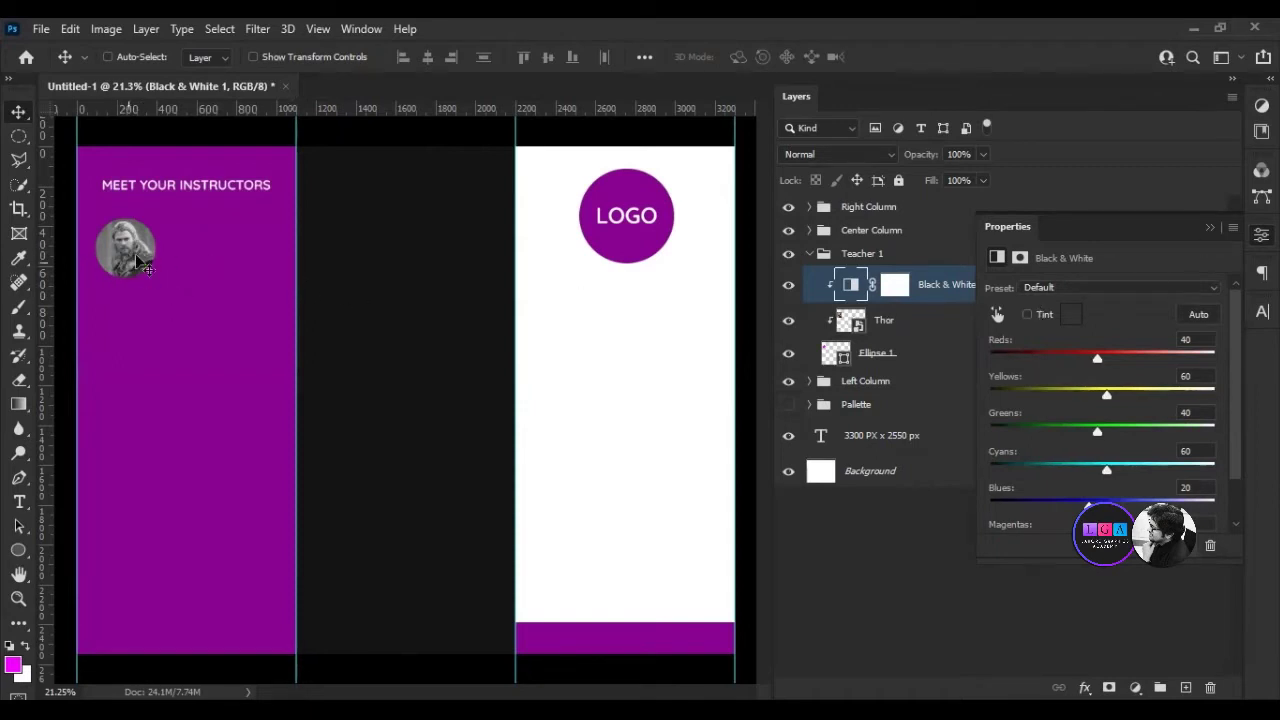
{"action": "left_click", "coordinate": [1211, 228]}
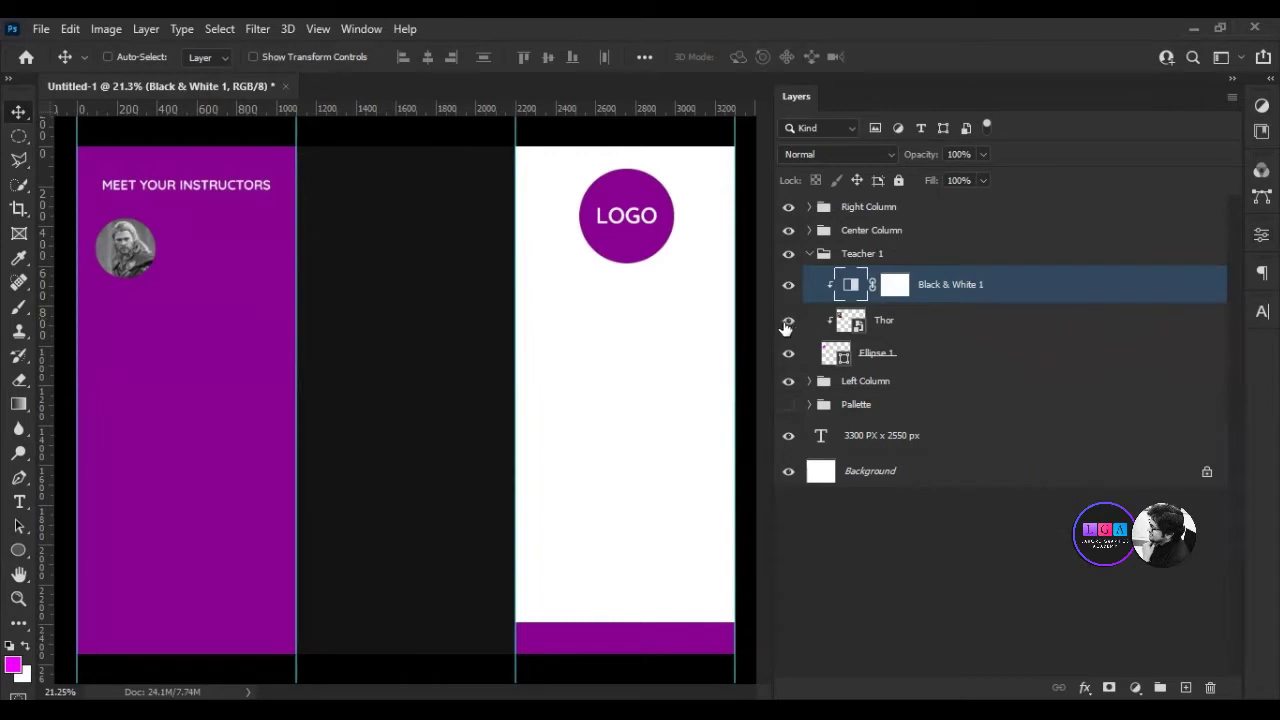
{"action": "left_click_drag", "start_coordinate": [774, 322], "coordinate": [1022, 312]}
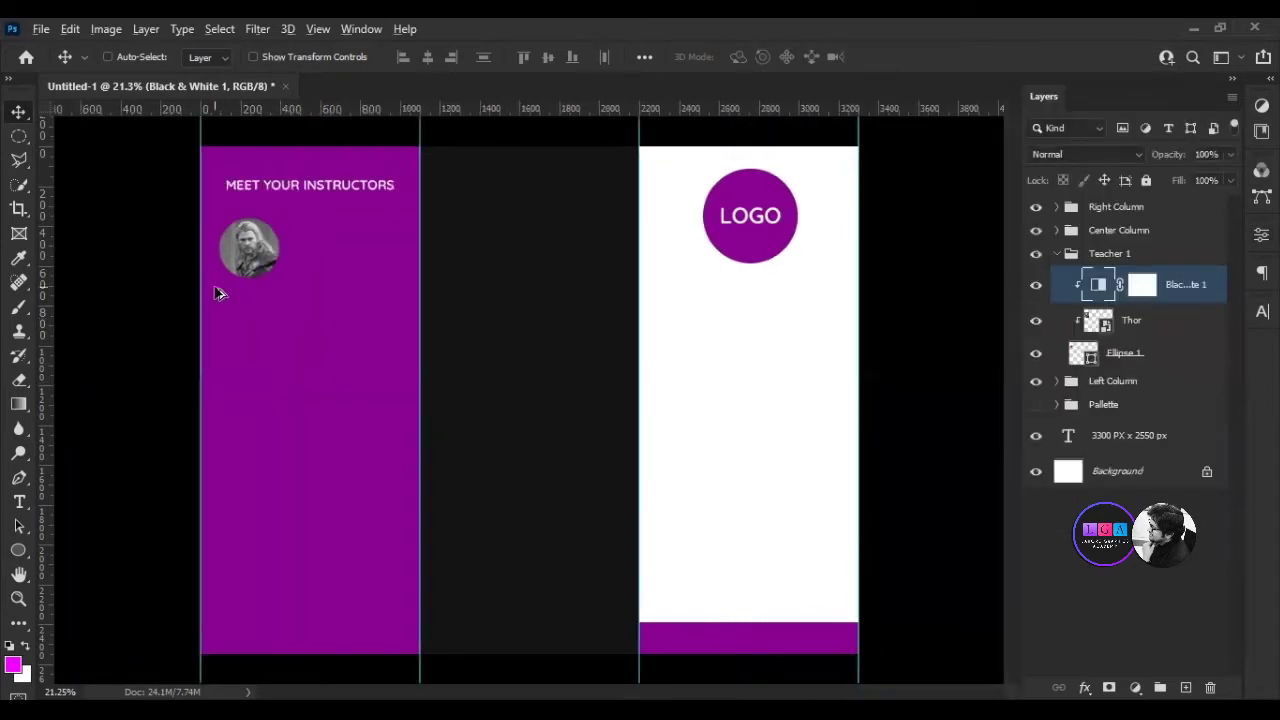
{"action": "scroll", "coordinate": [177, 223], "scroll_direction": "up", "scroll_amount": 1}
{"action": "scroll", "coordinate": [306, 166], "scroll_direction": "up", "scroll_amount": 2}
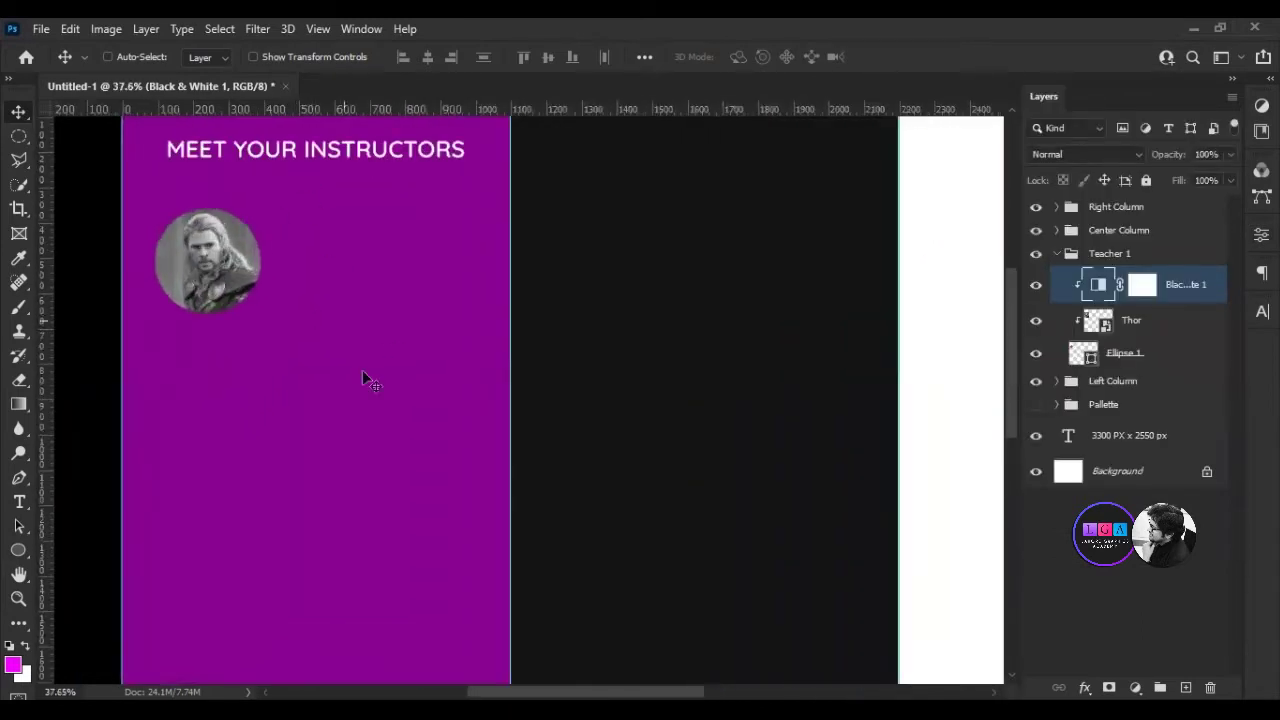
{"action": "left_click", "coordinate": [1100, 255]}
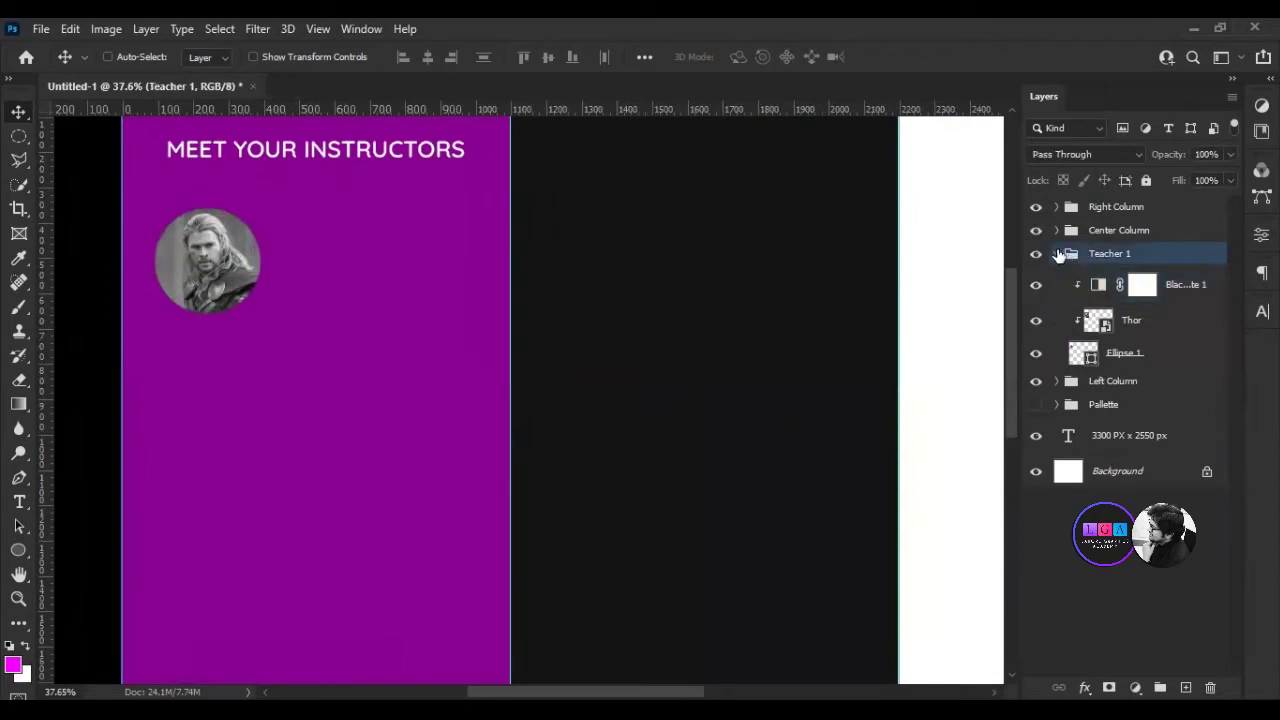
{"action": "left_click", "coordinate": [1057, 254]}
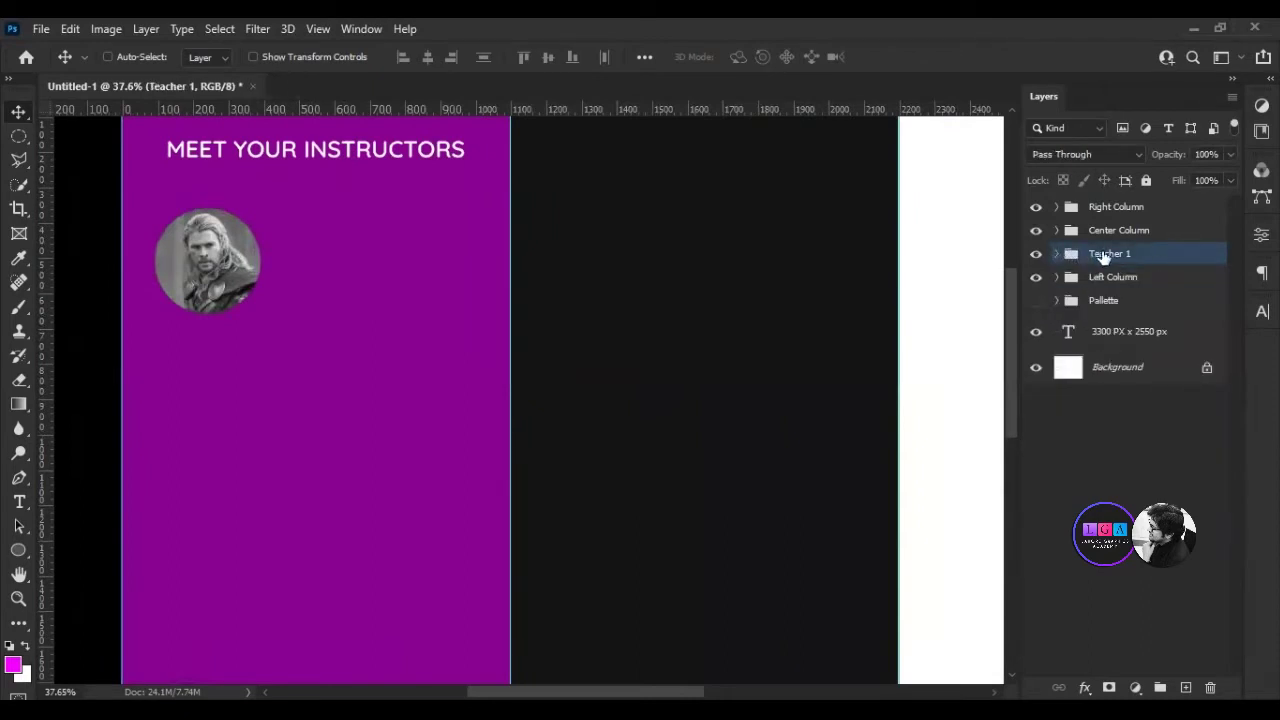
{"action": "left_click", "coordinate": [1057, 254]}
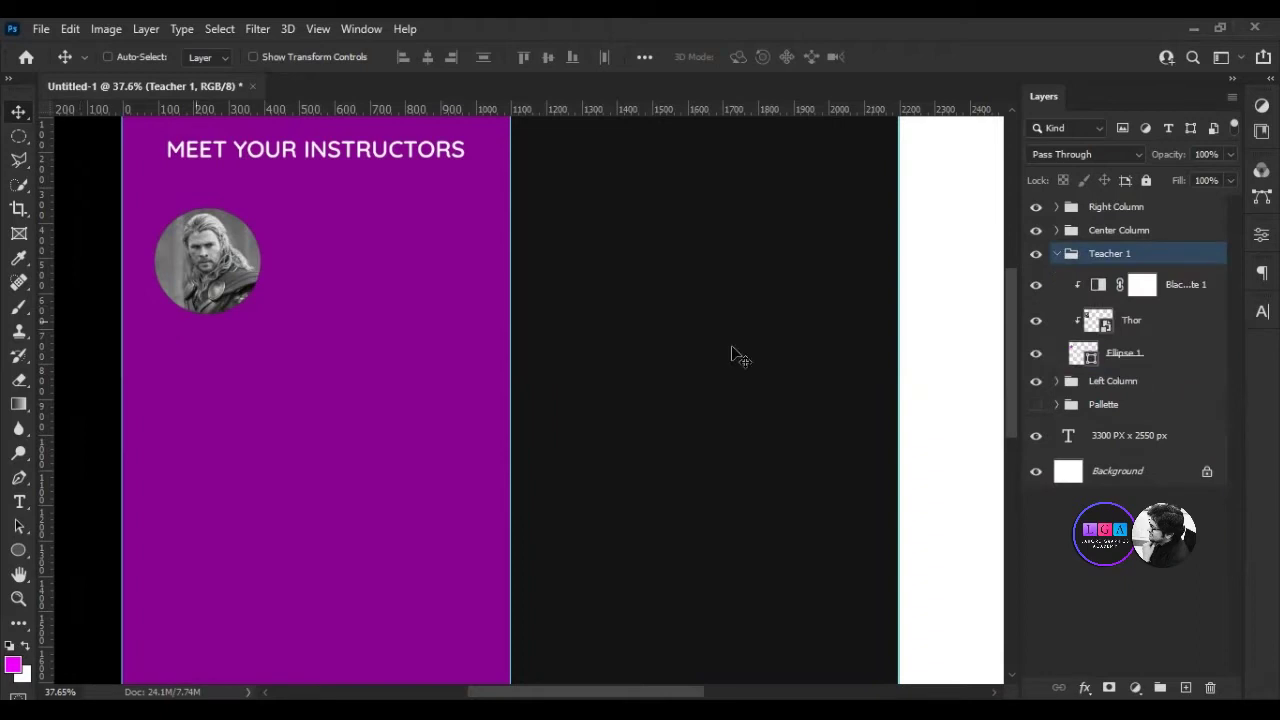
Type the instructor's full name in capitals as a new text layer beside the portrait.
{"action": "key", "text": "t"}
{"action": "left_click", "coordinate": [293, 238]}
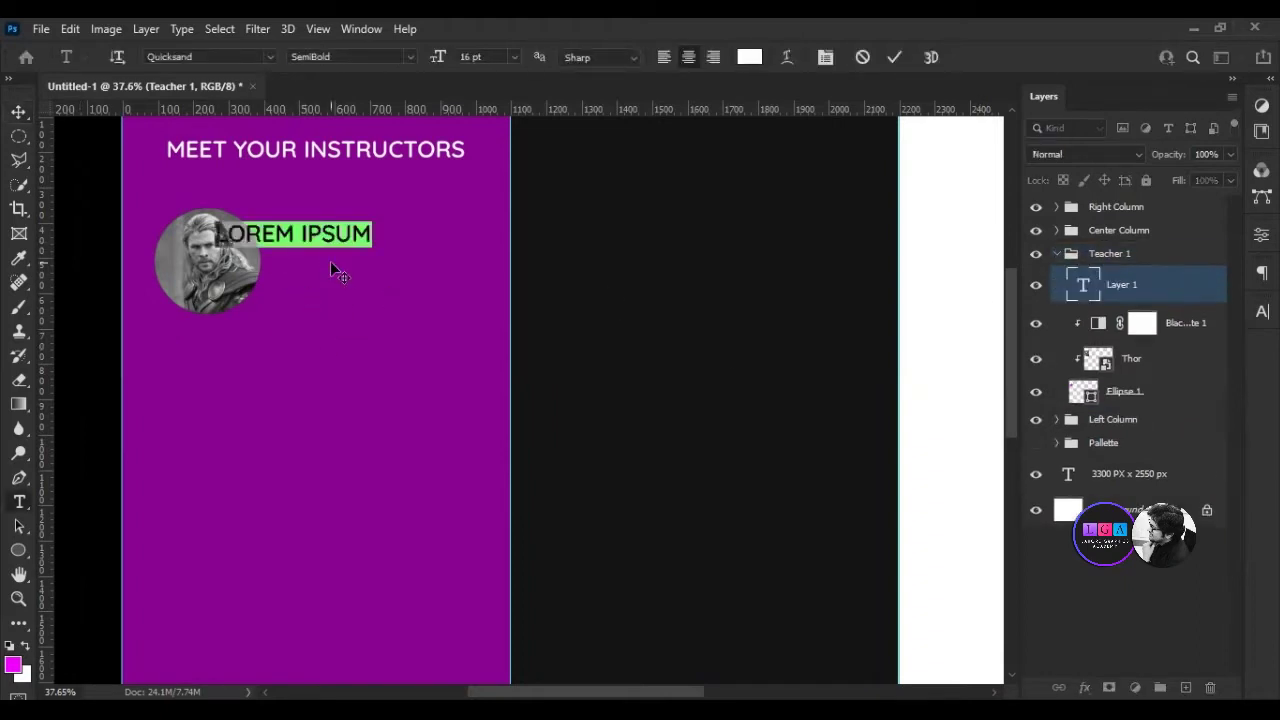
{"action": "left_click_drag", "start_coordinate": [294, 304], "coordinate": [347, 300]}
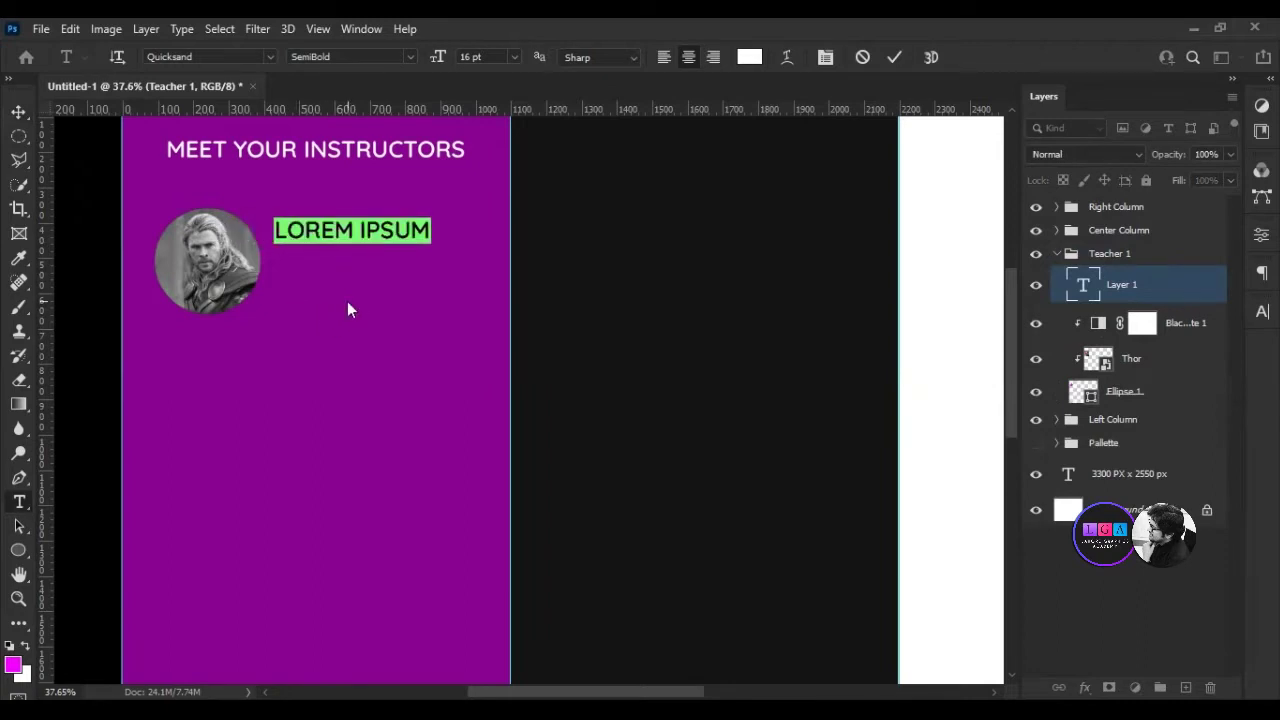
{"action": "type", "text": "FURAQ"}
{"action": "key", "text": "BackSpace"}
{"action": "key", "text": "BackSpace"}
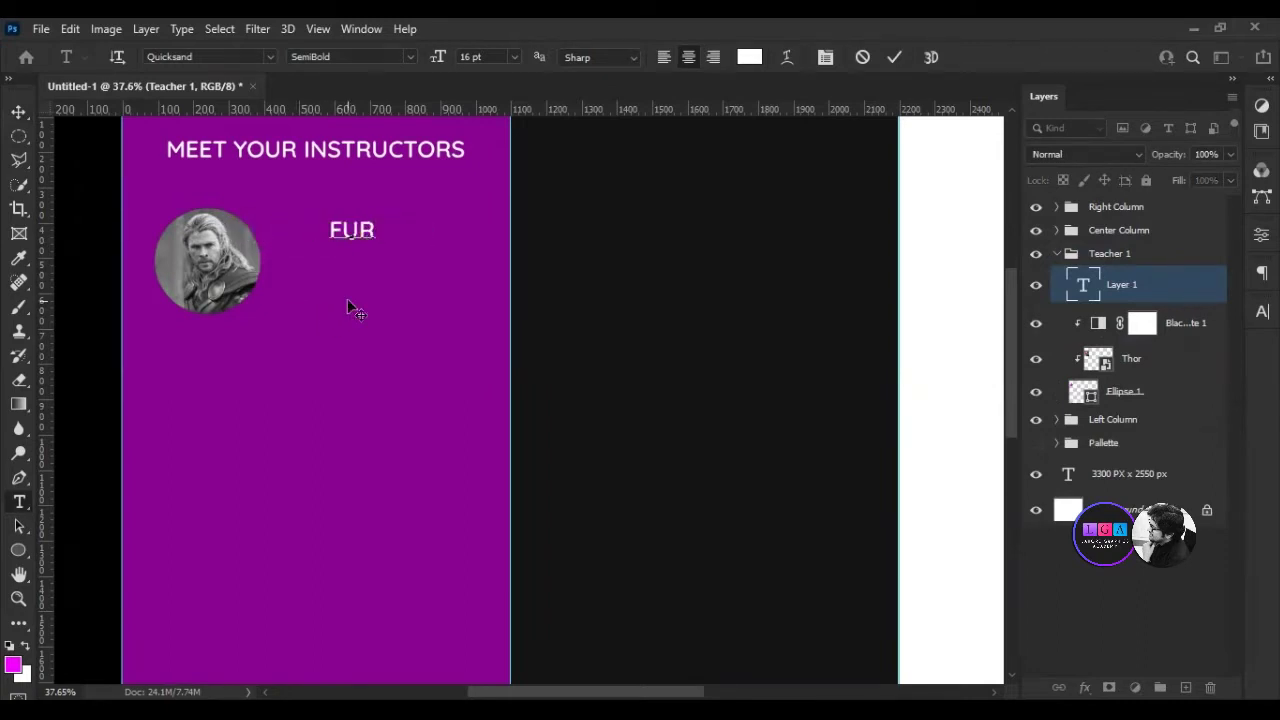
{"action": "type", "text": "QUAN UL "}
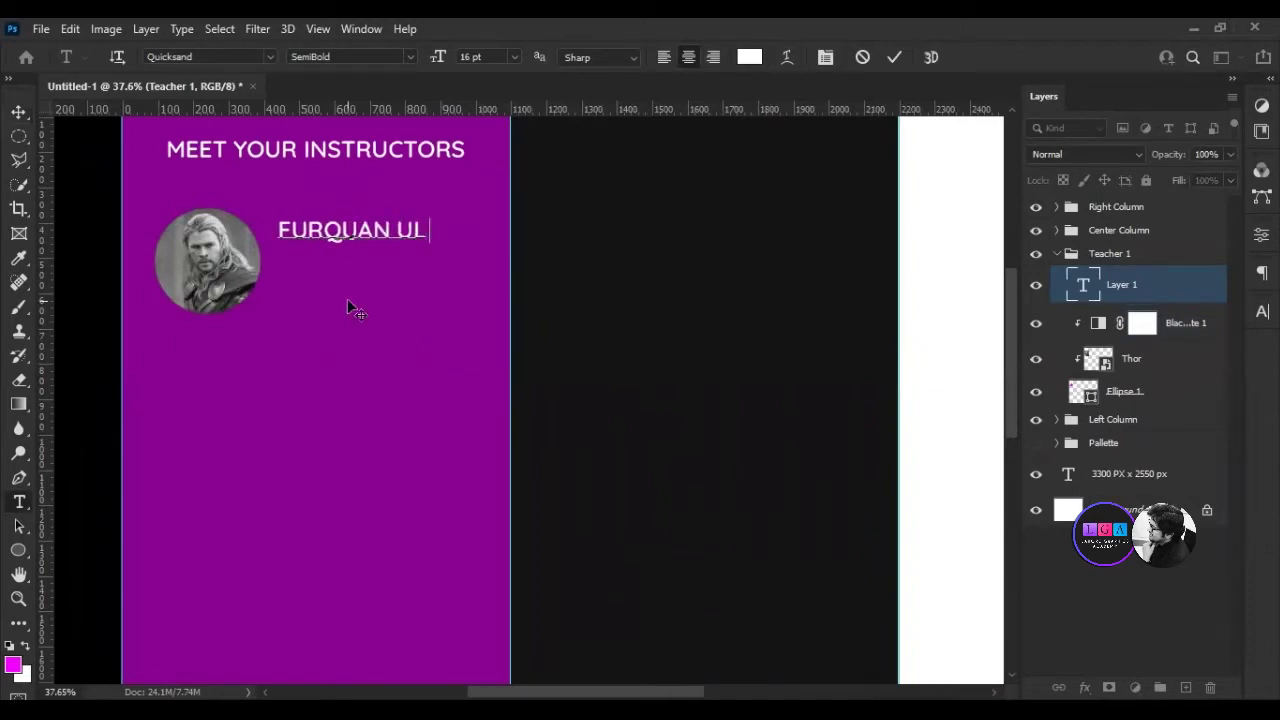
{"action": "type", "text": "HAQUE"}
Position and commit the name beside the photo, then place a subtitle line beneath it.
{"action": "key", "text": "ctrl+a"}
{"action": "mouse_move", "coordinate": [345, 308]}
{"action": "left_mouse_down"}
{"action": "mouse_move", "coordinate": [385, 310]}
{"action": "mouse_move", "coordinate": [372, 310]}
{"action": "left_mouse_up"}
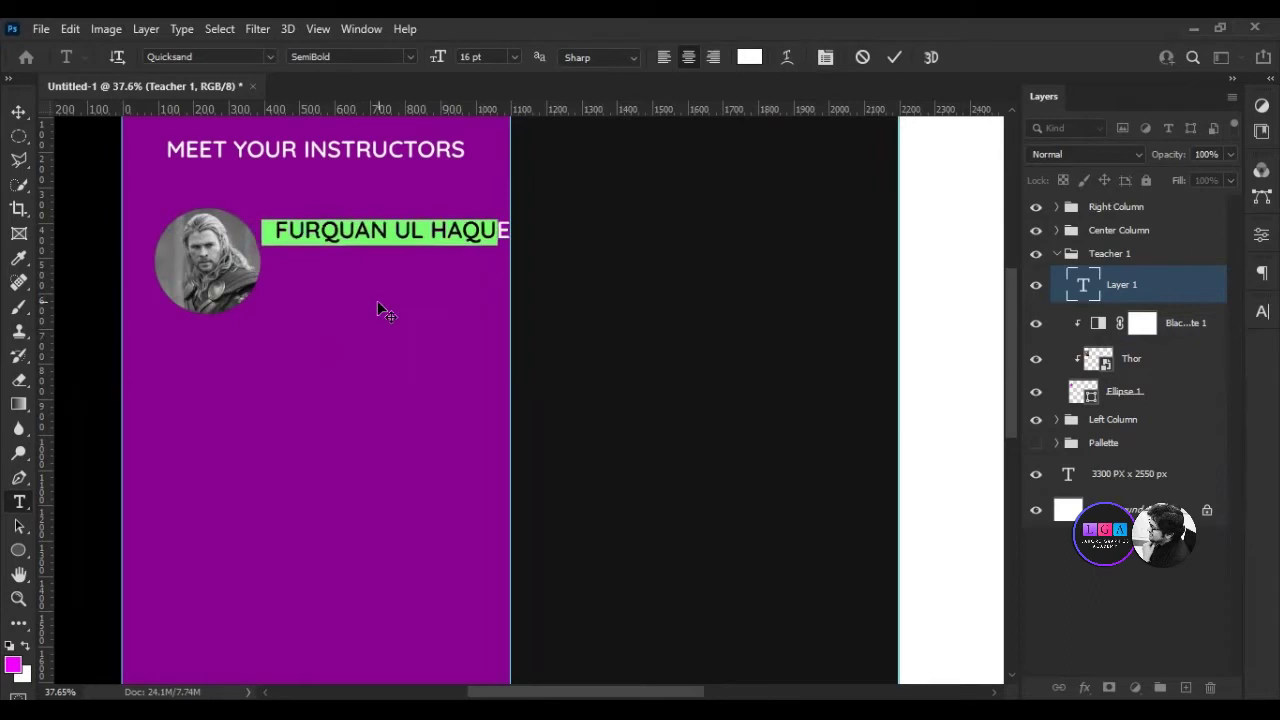
{"action": "left_click", "coordinate": [897, 57]}
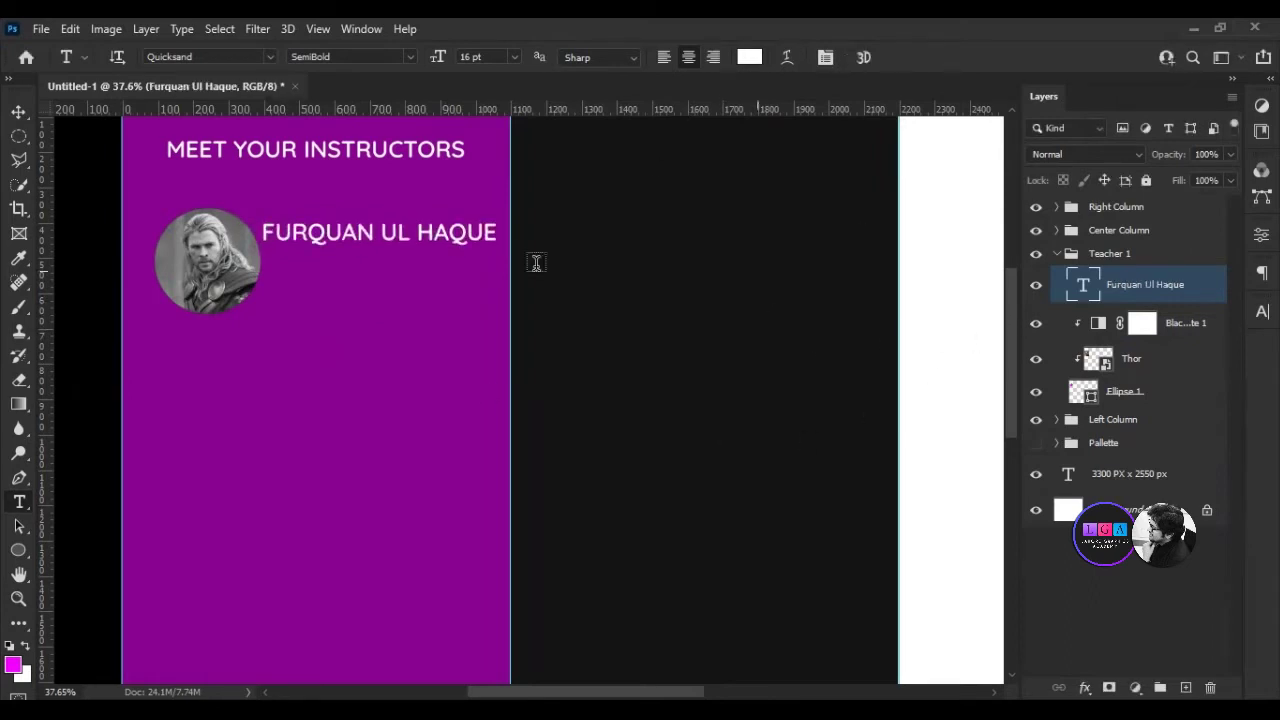
{"action": "left_click", "coordinate": [270, 272]}
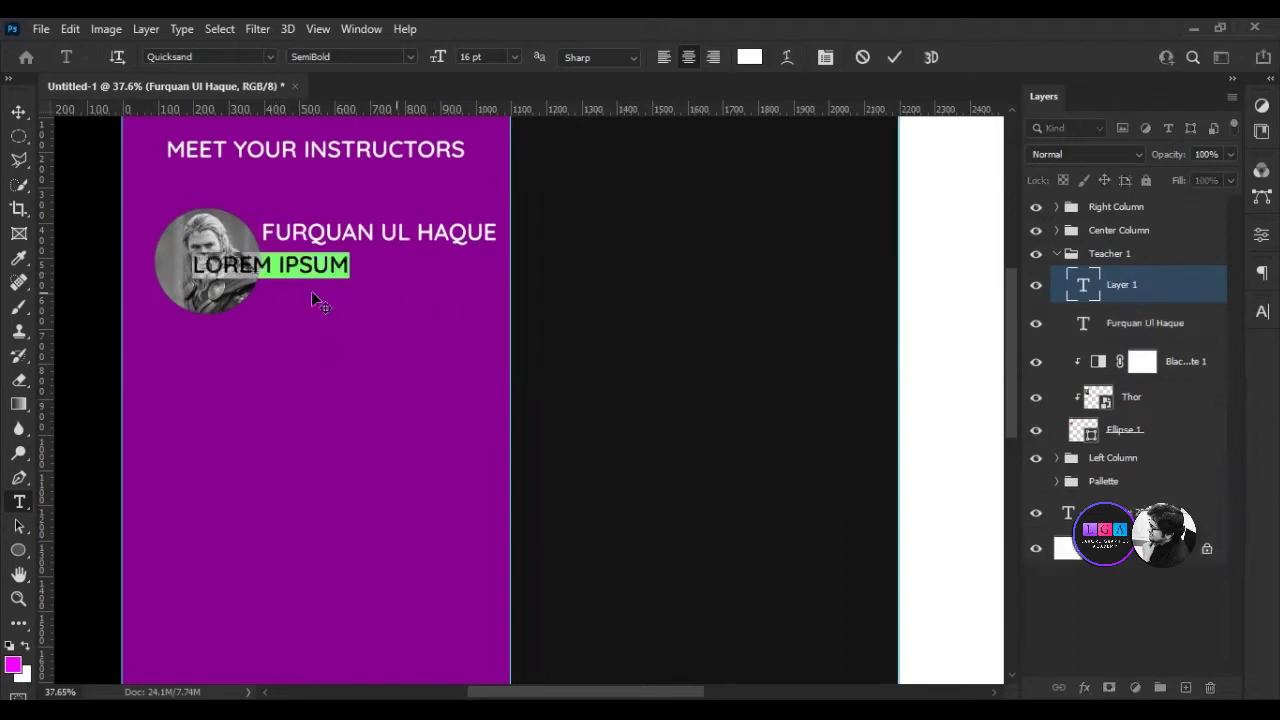
{"action": "mouse_move", "coordinate": [311, 291]}
{"action": "left_mouse_down"}
{"action": "mouse_move", "coordinate": [324, 307]}
{"action": "mouse_move", "coordinate": [371, 306]}
{"action": "left_mouse_up"}
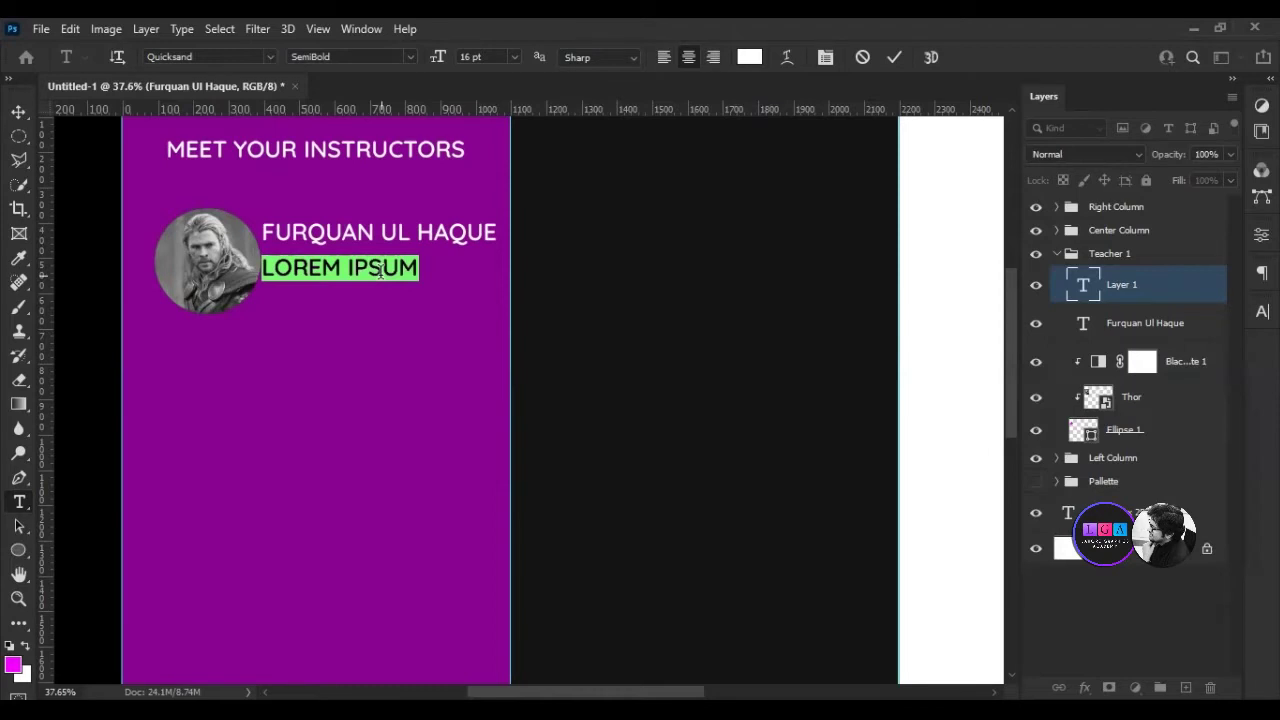
Replace the placeholder line with 'ONLINE TUTOR', fix the typo, and nudge it slightly up-right.
{"action": "key", "text": "BackSpace"}
{"action": "type", "text": "ONLINE TURT"}
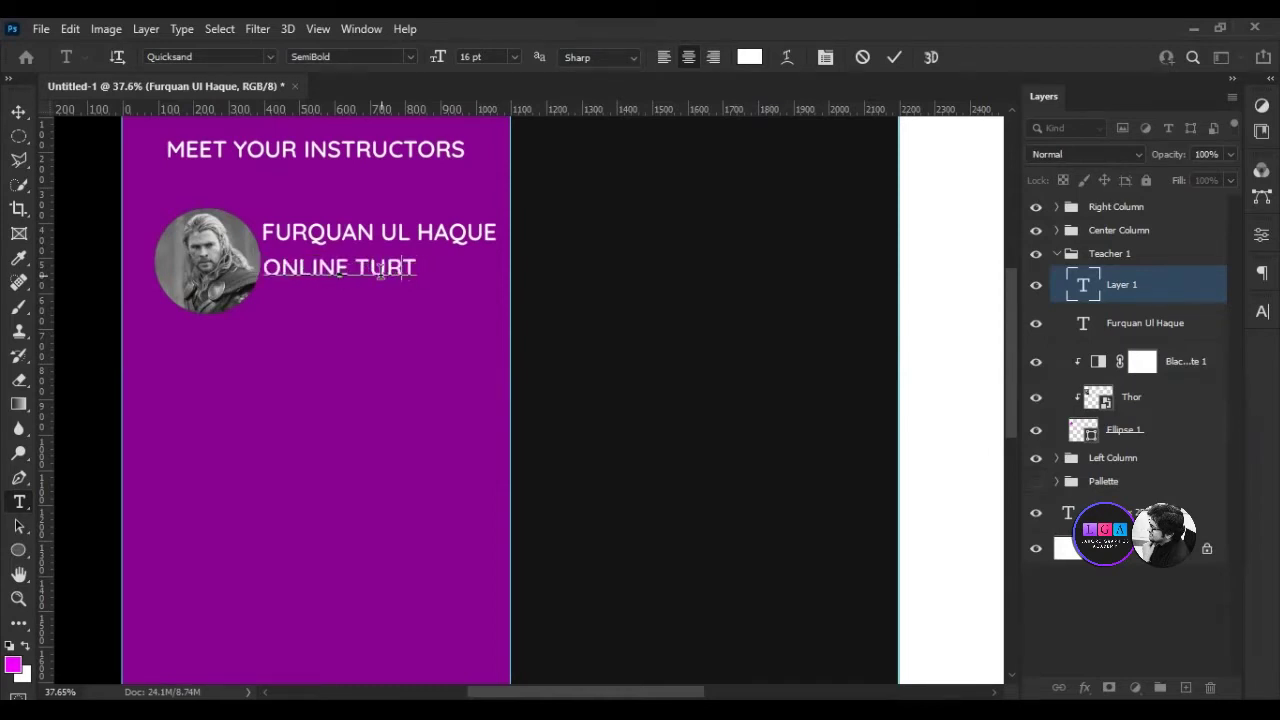
{"action": "key", "text": "BackSpace"}
{"action": "key", "text": "BackSpace"}
{"action": "type", "text": "TOR"}
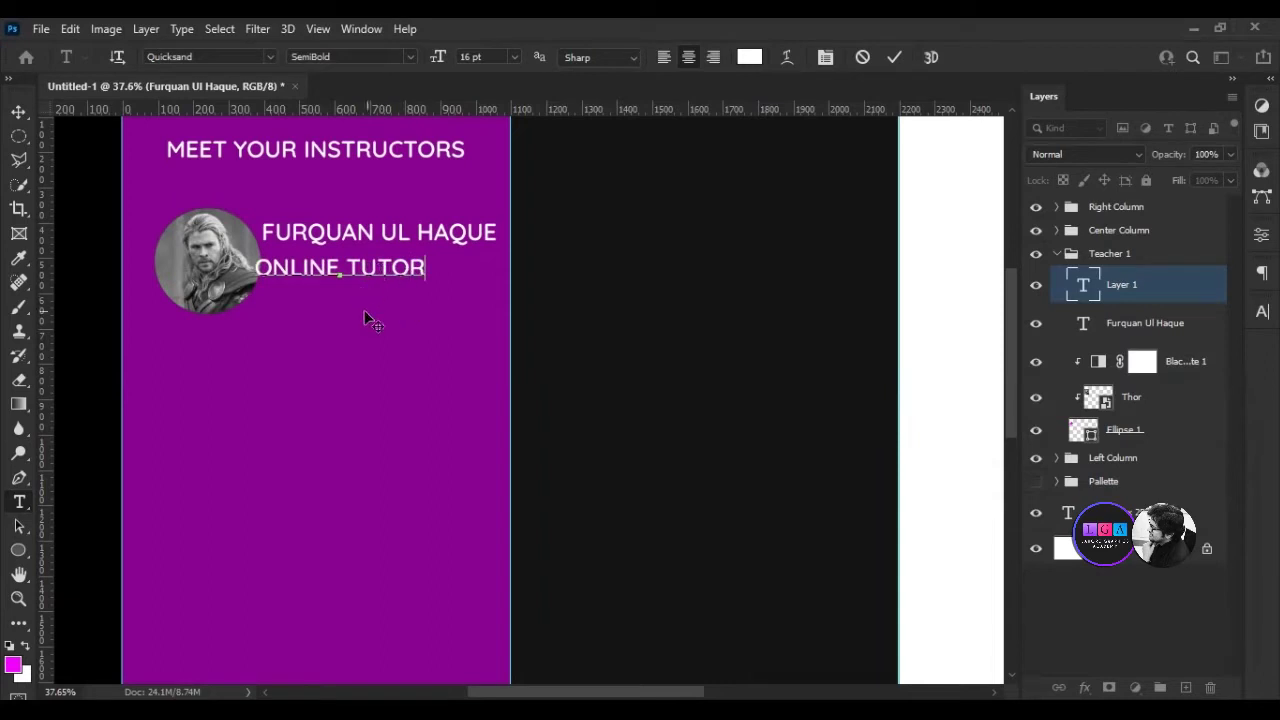
{"action": "left_click_drag", "start_coordinate": [375, 316], "coordinate": [389, 313]}
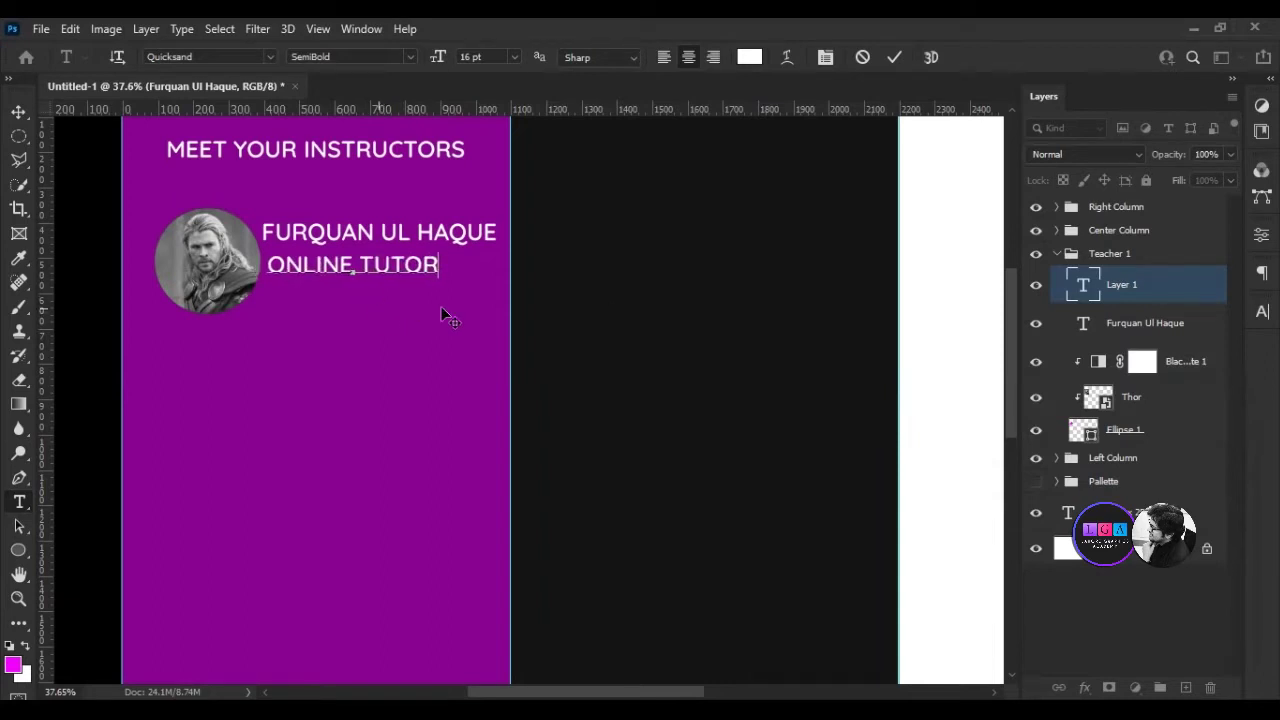
{"action": "left_click", "coordinate": [1135, 320]}
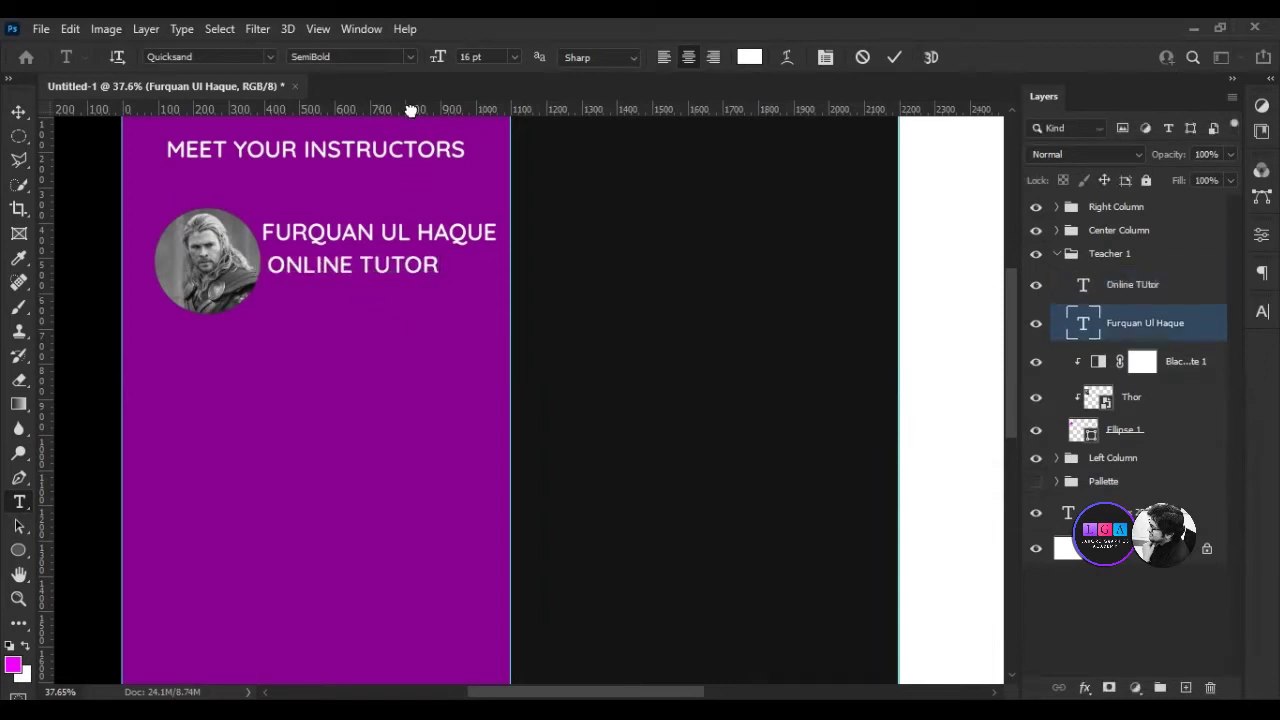
Select the ONLINE TUTOR subtitle layer in the Layers panel.
{"action": "scroll", "coordinate": [343, 183], "scroll_direction": "down", "scroll_amount": 2}
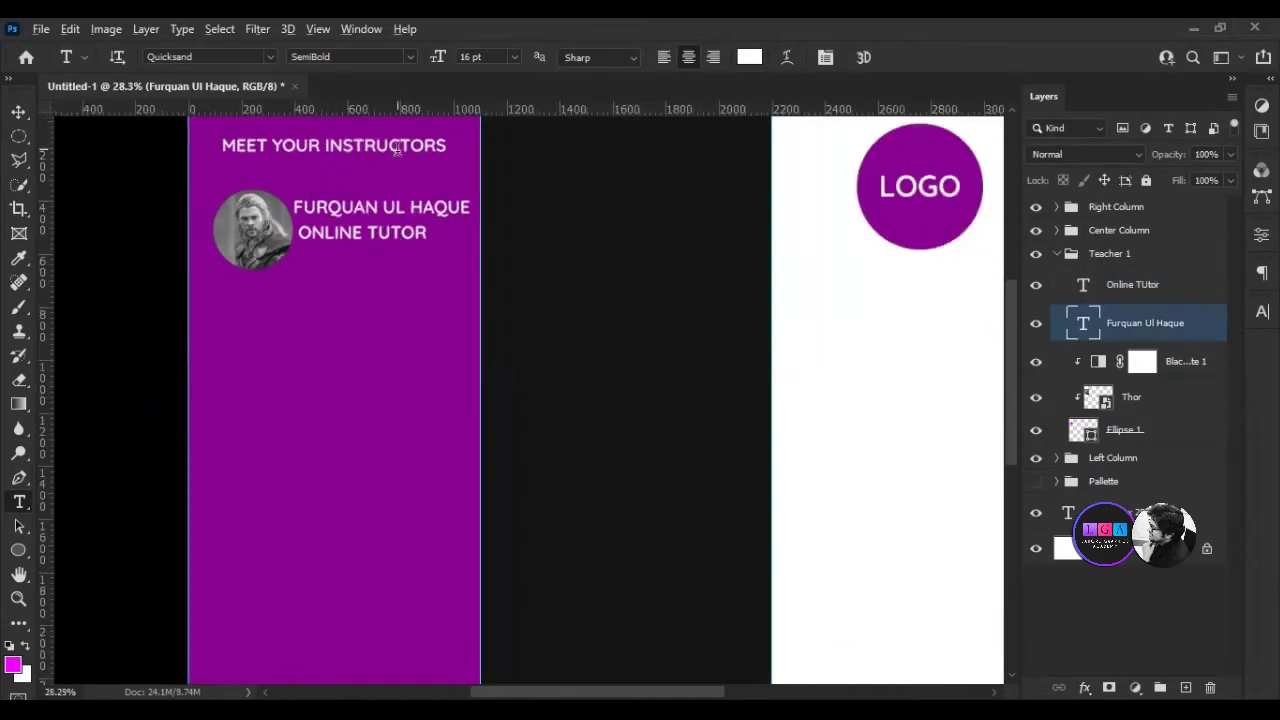
{"action": "scroll", "coordinate": [400, 155], "scroll_direction": "up", "scroll_amount": 1}
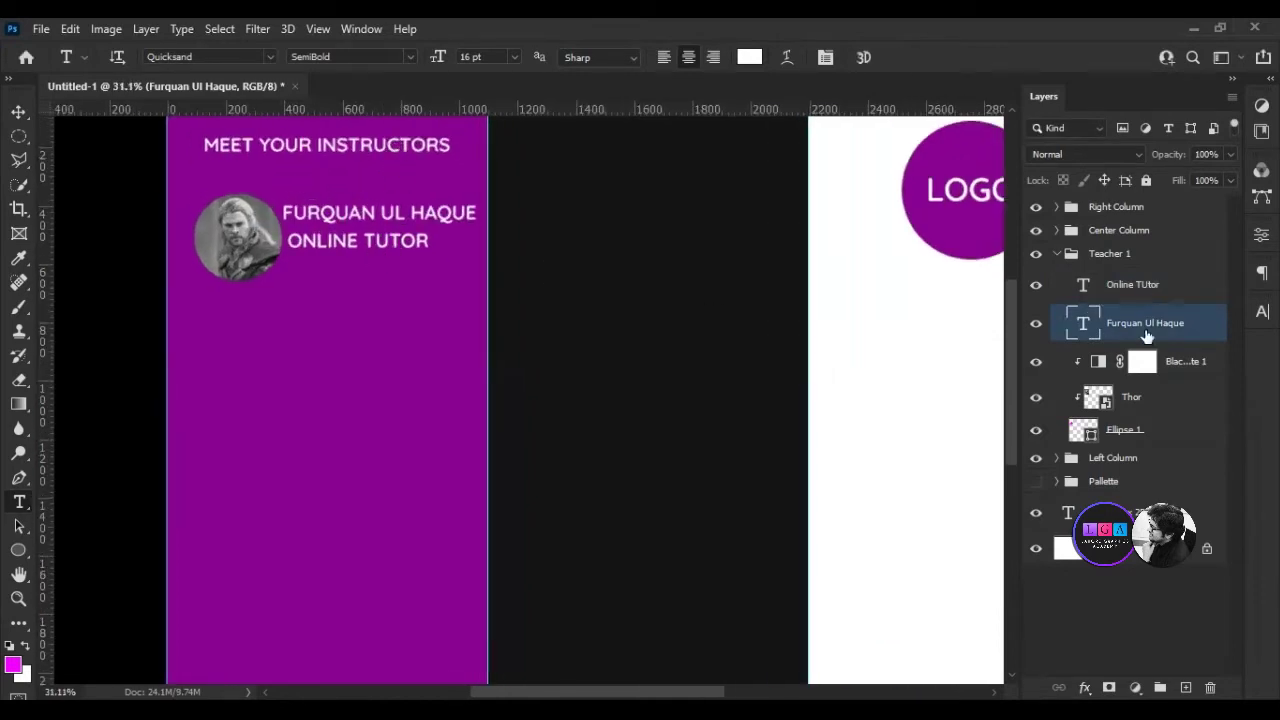
{"action": "left_click", "coordinate": [1128, 295]}
{"action": "left_click", "coordinate": [1112, 334]}
{"action": "left_click", "coordinate": [1100, 298]}
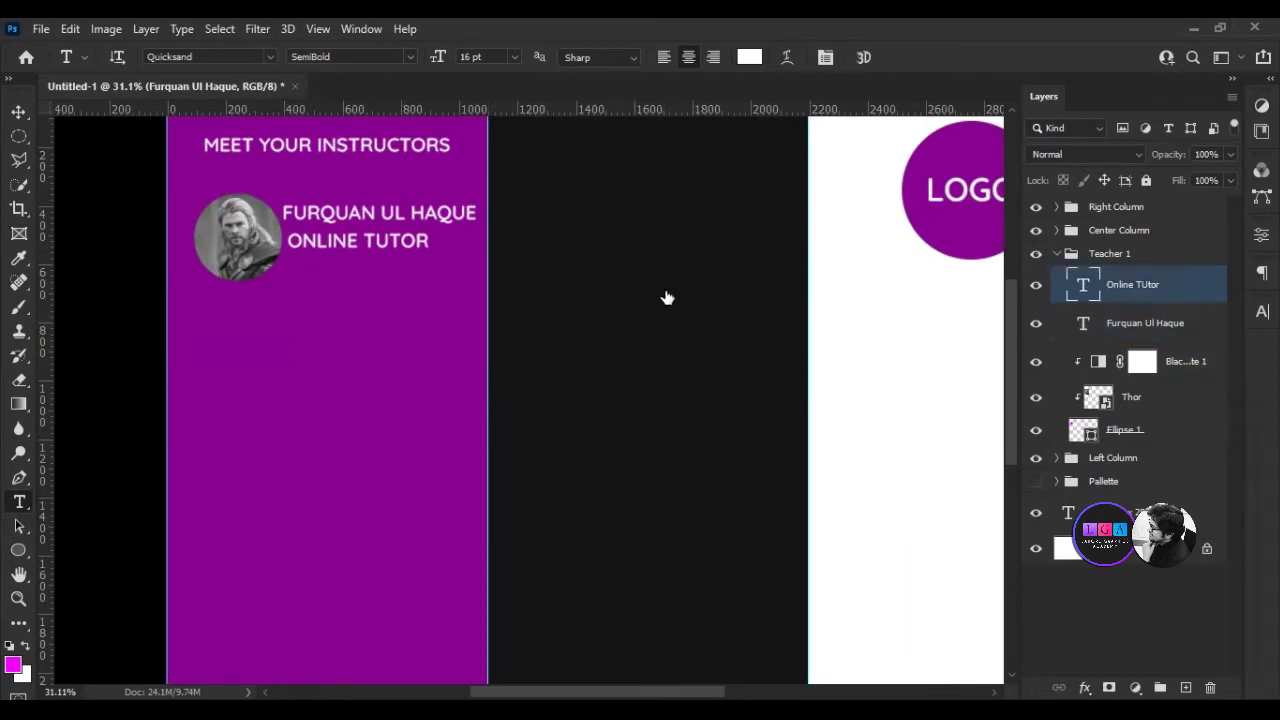
Scale the ONLINE TUTOR subtitle down to about 75% with Free Transform.
{"action": "key", "text": "ctrl+t"}
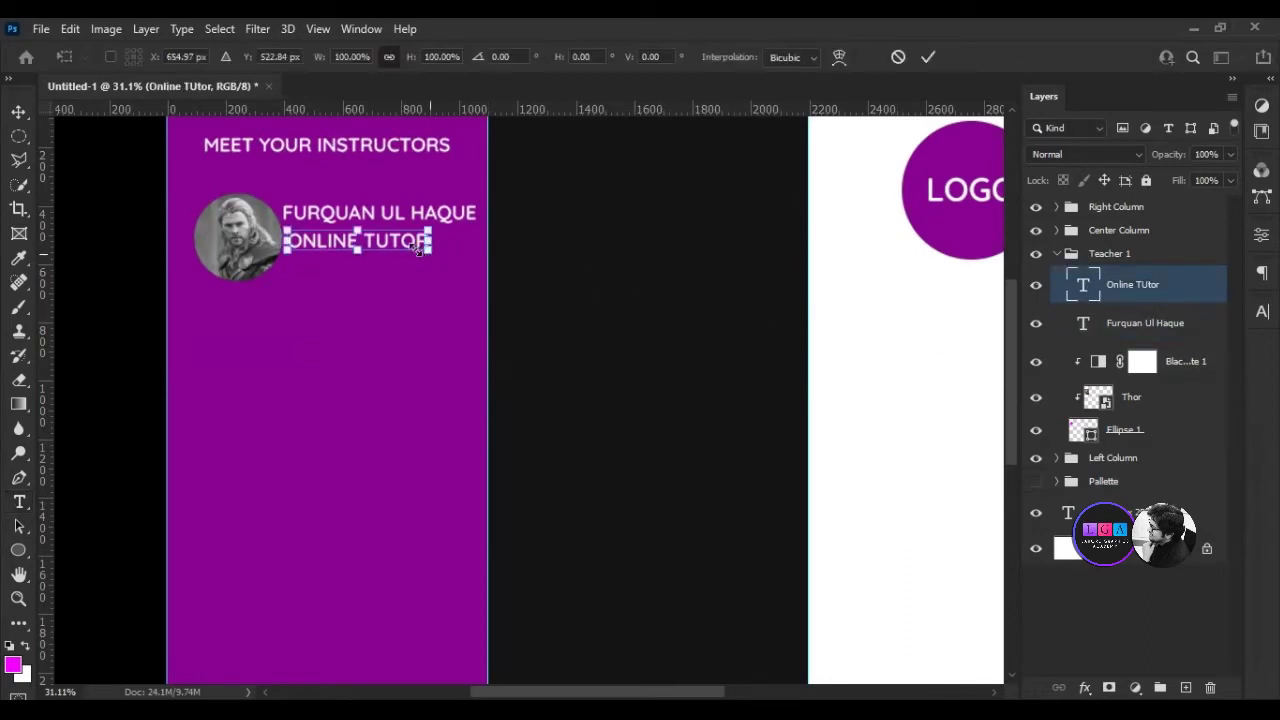
{"action": "left_click_drag", "start_coordinate": [432, 250], "coordinate": [396, 245]}
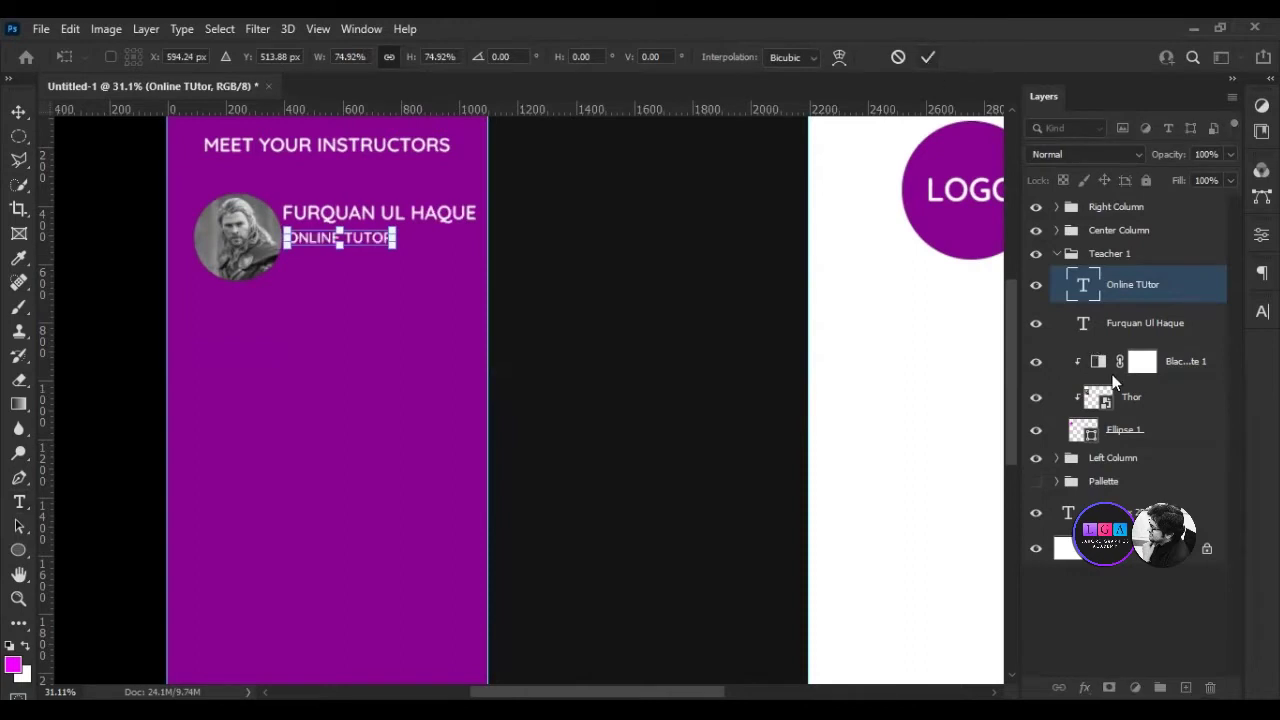
{"action": "key", "text": "Return"}
Left-align the subtitle with the instructor's name and nudge it up slightly.
{"action": "left_click", "coordinate": [1128, 325], "text": "shift"}
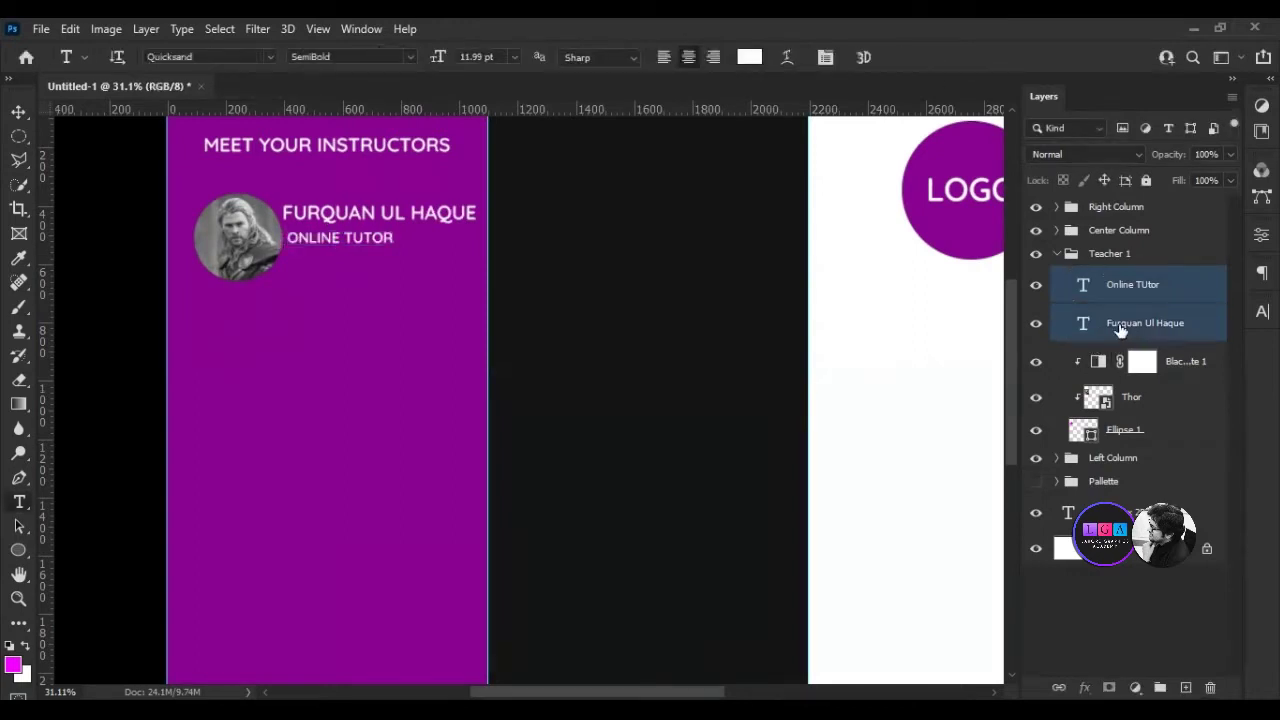
{"action": "key", "text": "v"}
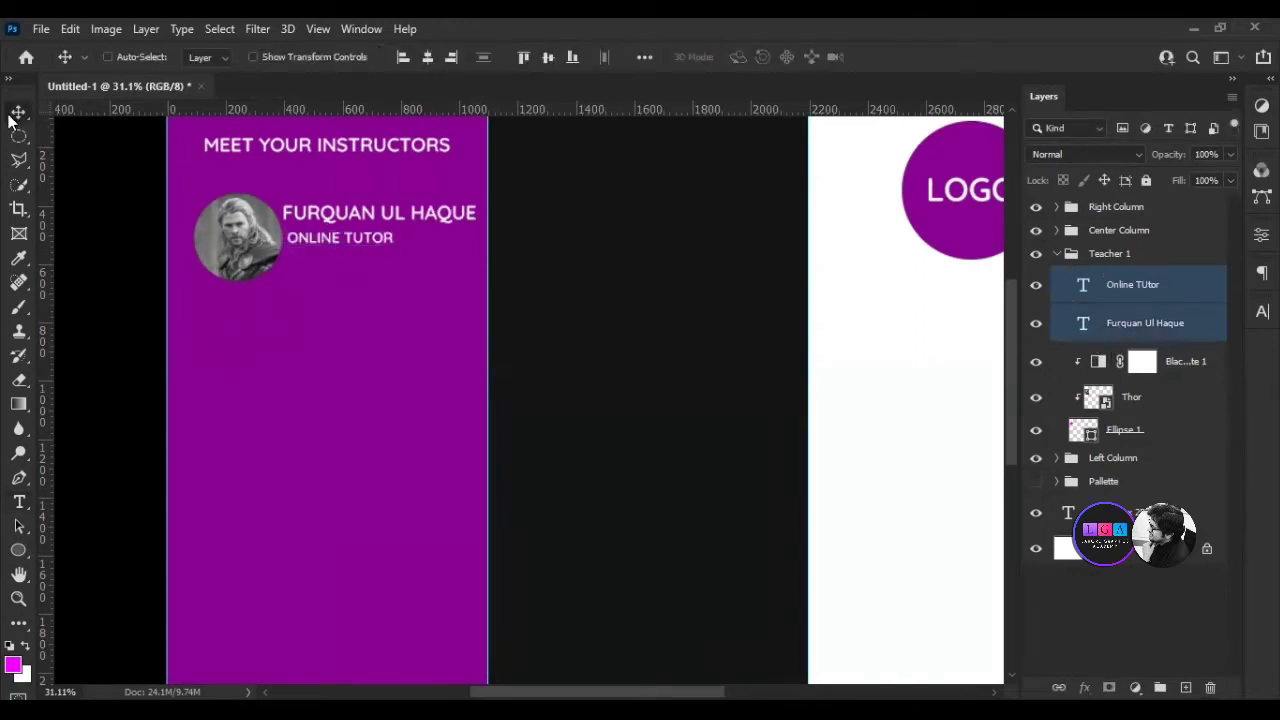
{"action": "left_click", "coordinate": [403, 57]}
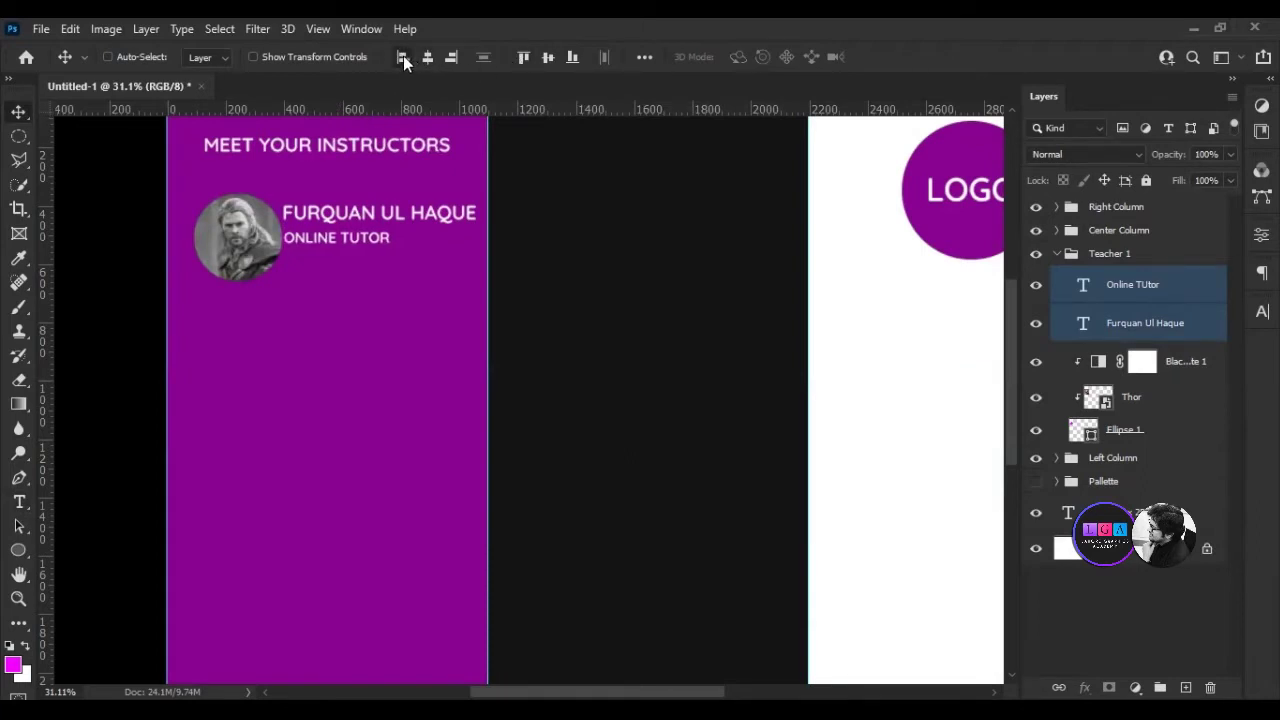
{"action": "left_click", "coordinate": [1140, 340]}
{"action": "left_click", "coordinate": [1140, 297]}
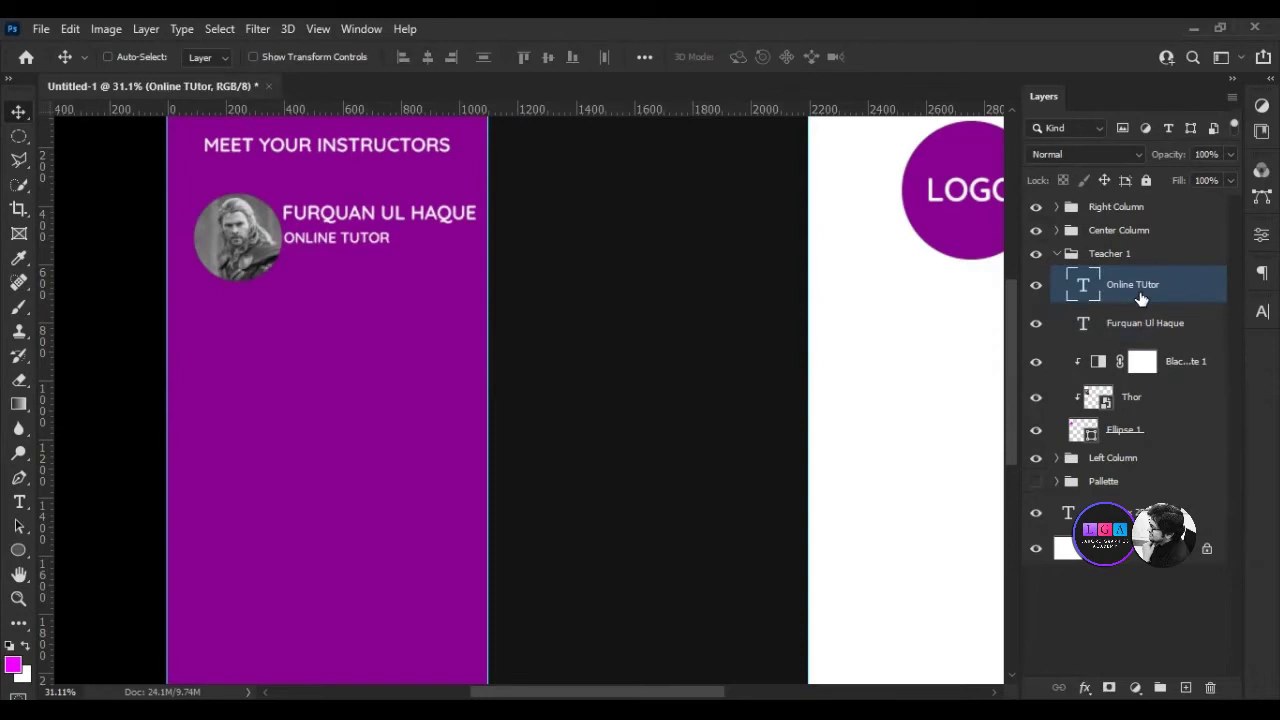
{"action": "key", "text": "Up"}
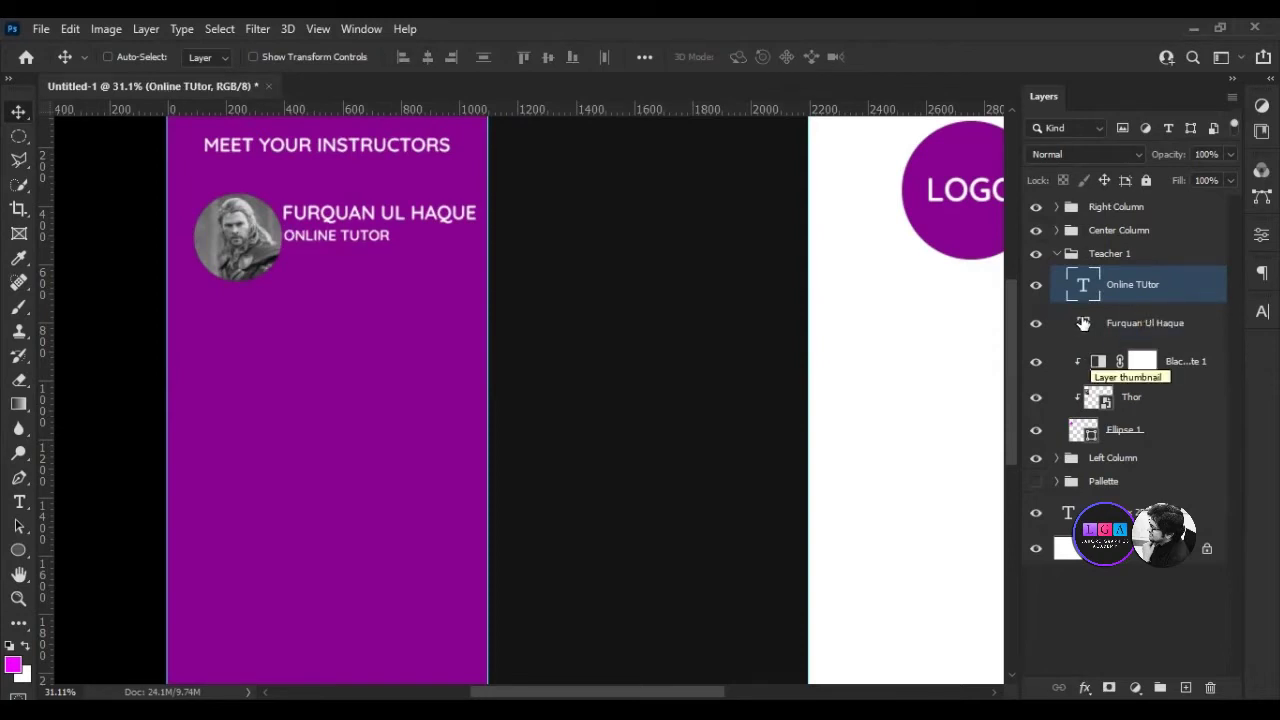
Group the Black & White 1, Thor and Ellipse 1 layers as 'Profile Picture'.
{"action": "left_click", "coordinate": [1122, 404]}
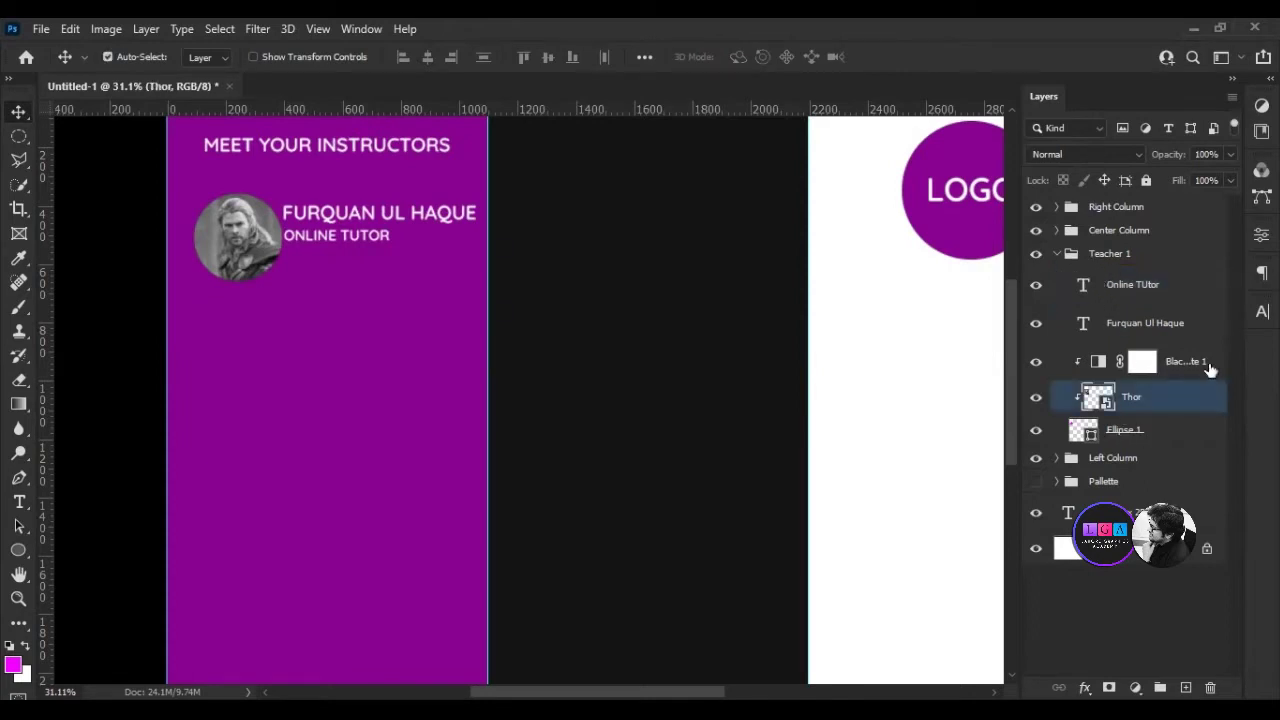
{"action": "left_click", "coordinate": [1175, 362], "text": "shift"}
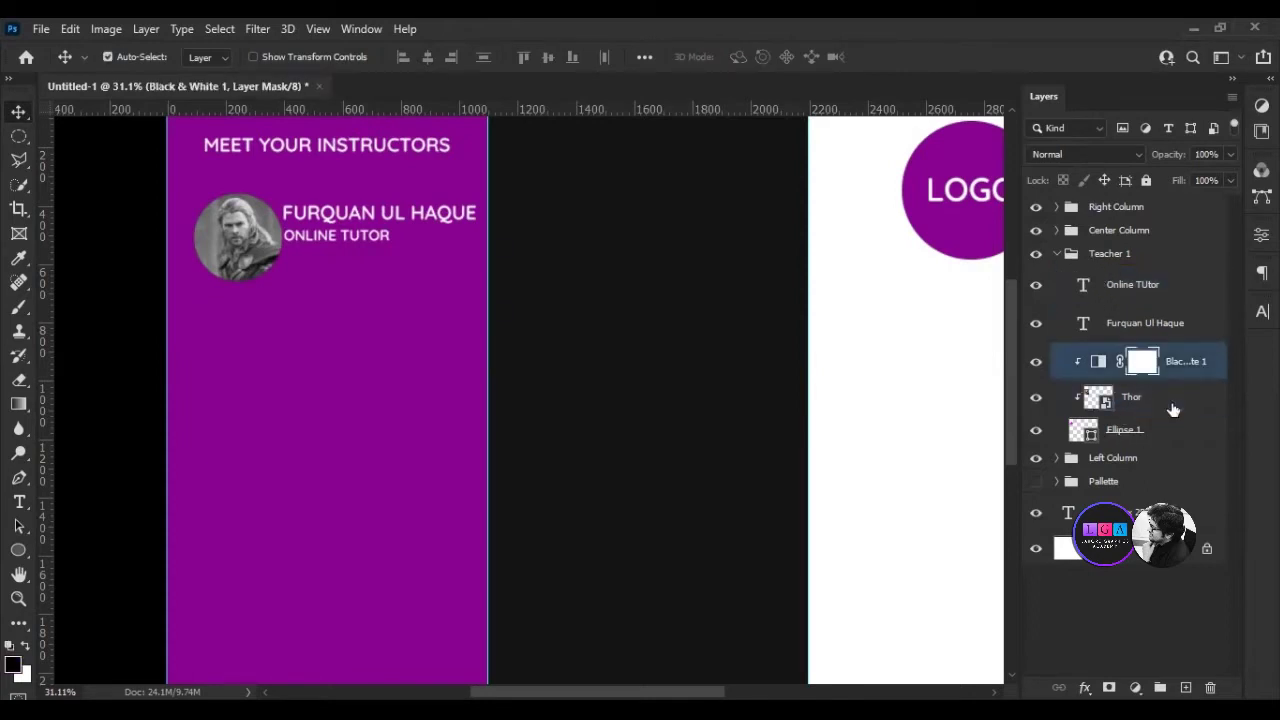
{"action": "left_click", "coordinate": [1157, 432], "text": "shift"}
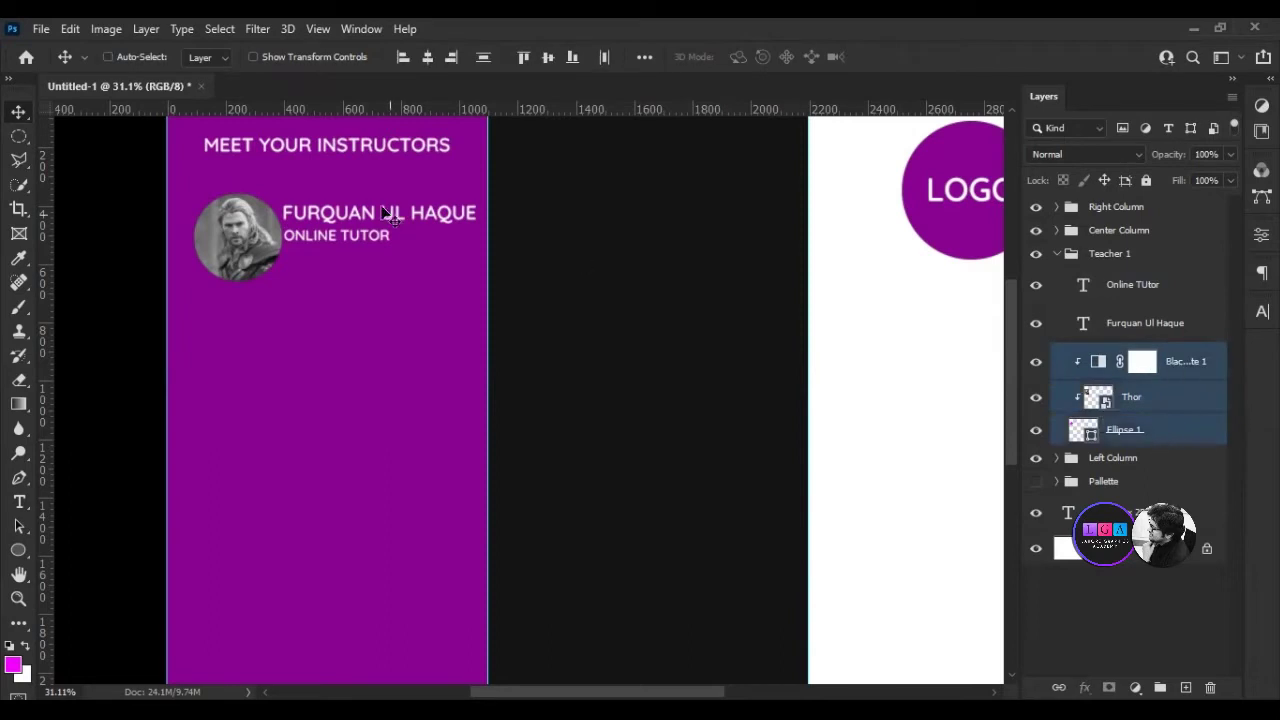
{"action": "key", "text": "ctrl+g"}
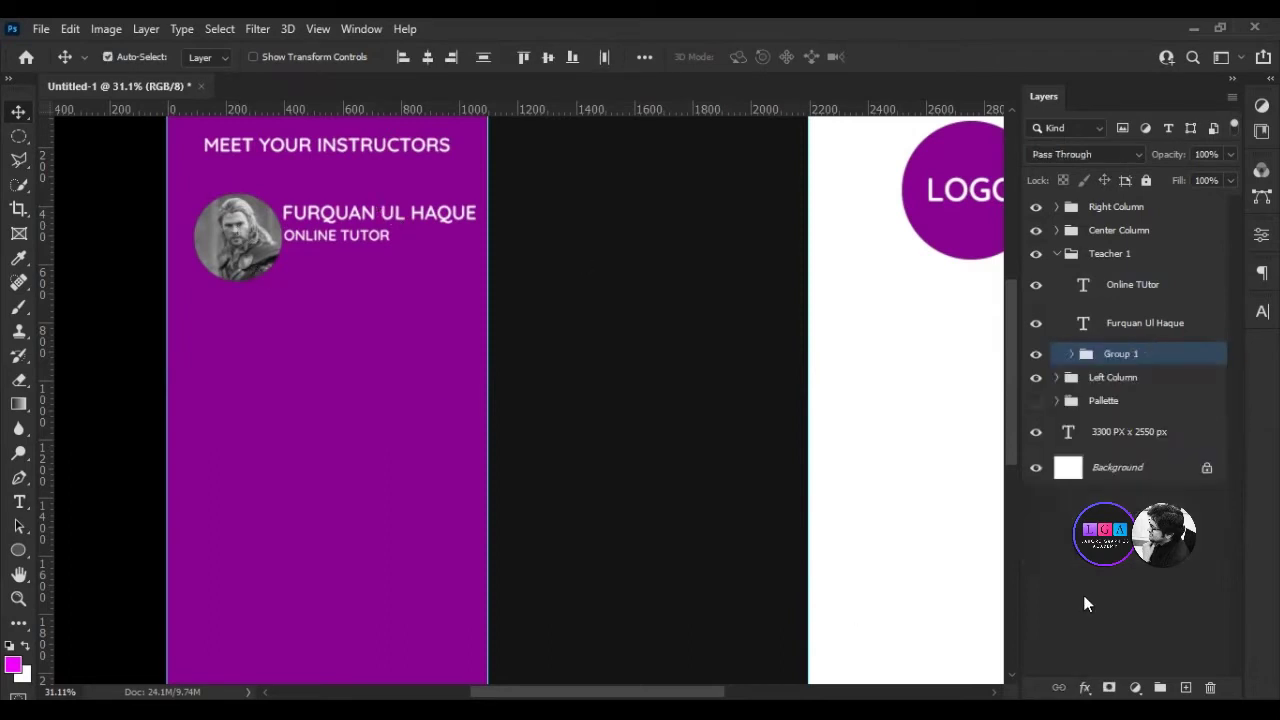
{"action": "double_click", "coordinate": [1121, 357]}
{"action": "type", "text": "Pic"}
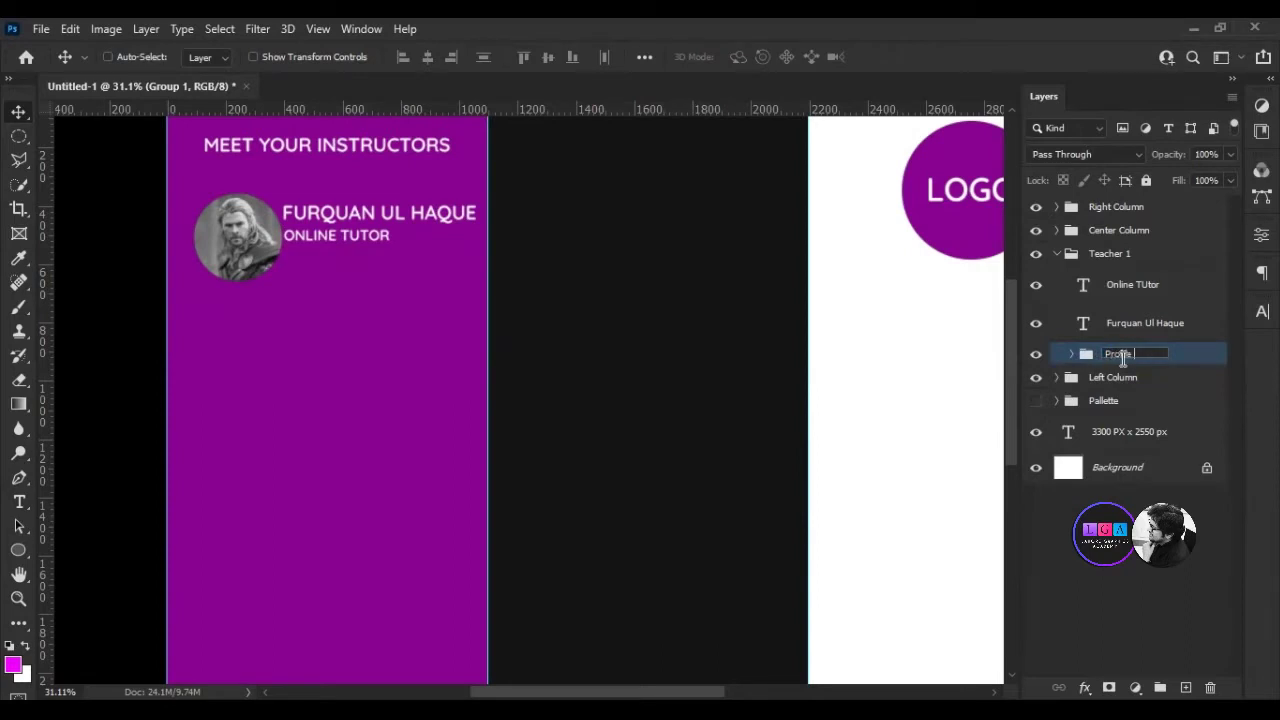
{"action": "type", "text": "ture"}
{"action": "key", "text": "Return"}
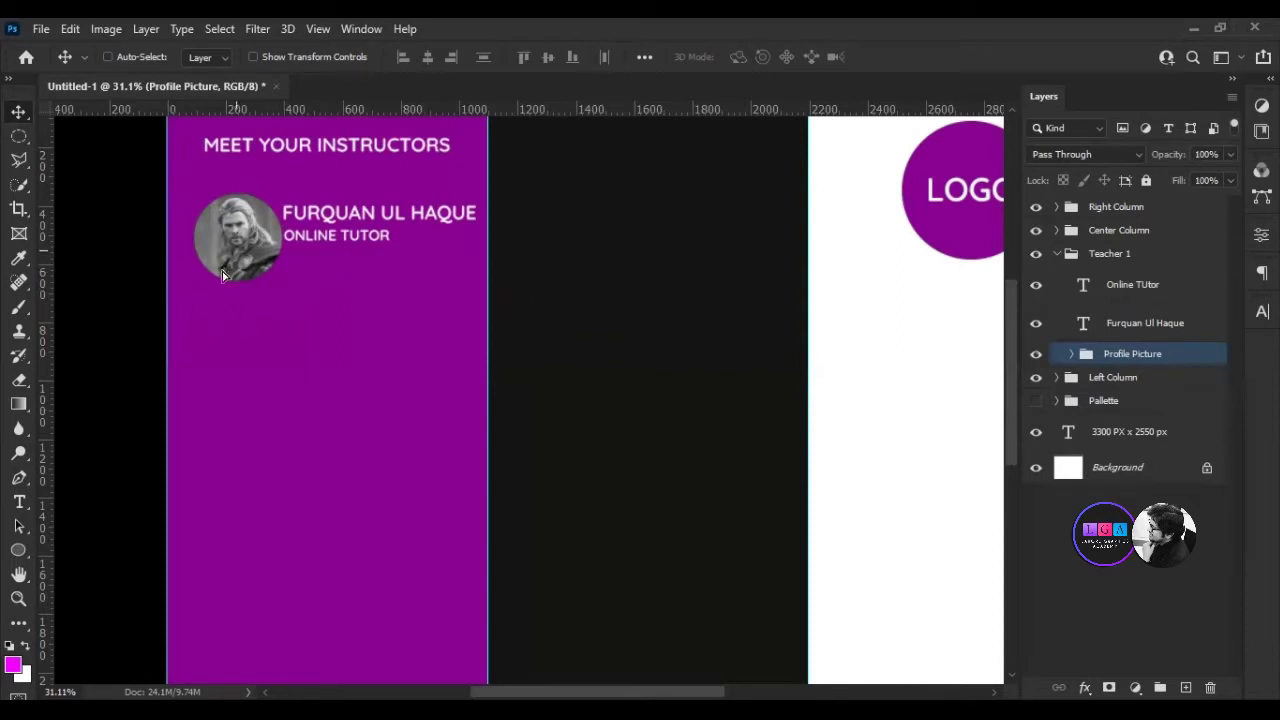
Move the profile photo down-left and lower the name and subtitle level beside it.
{"action": "left_click_drag", "start_coordinate": [237, 255], "coordinate": [222, 282]}
{"action": "left_click", "coordinate": [1133, 310]}
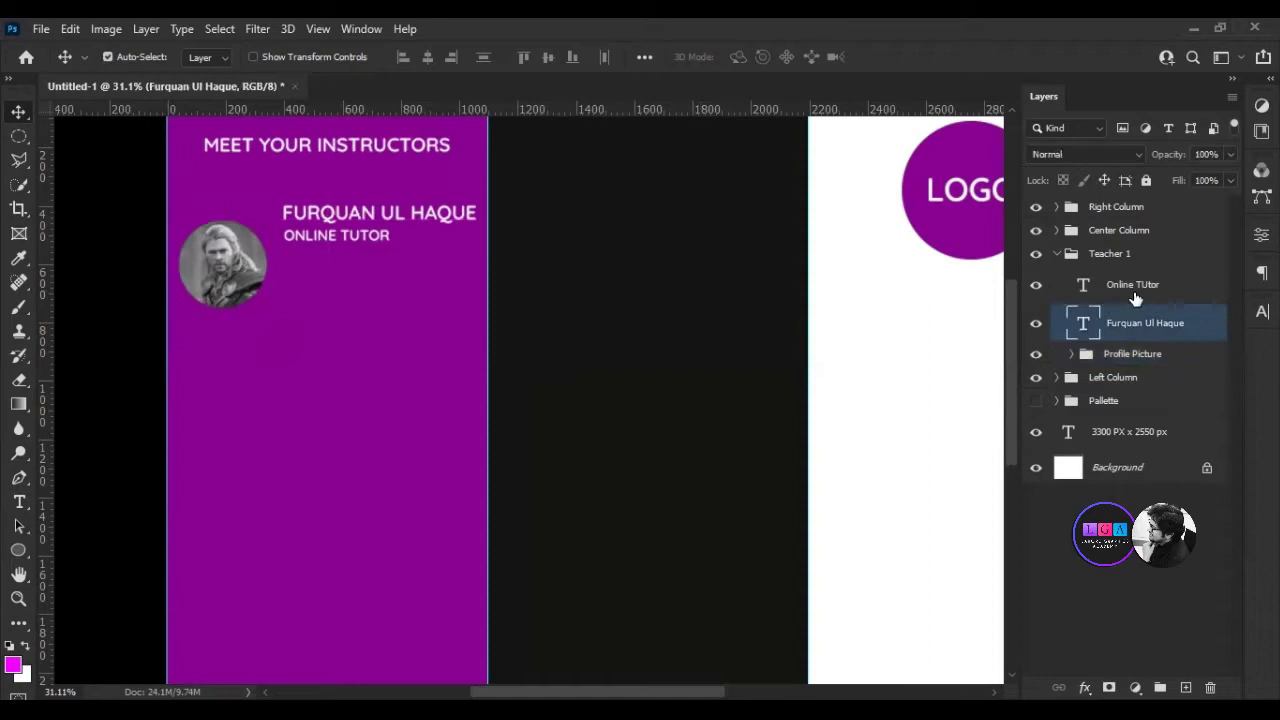
{"action": "left_click", "coordinate": [1133, 290], "text": "ctrl"}
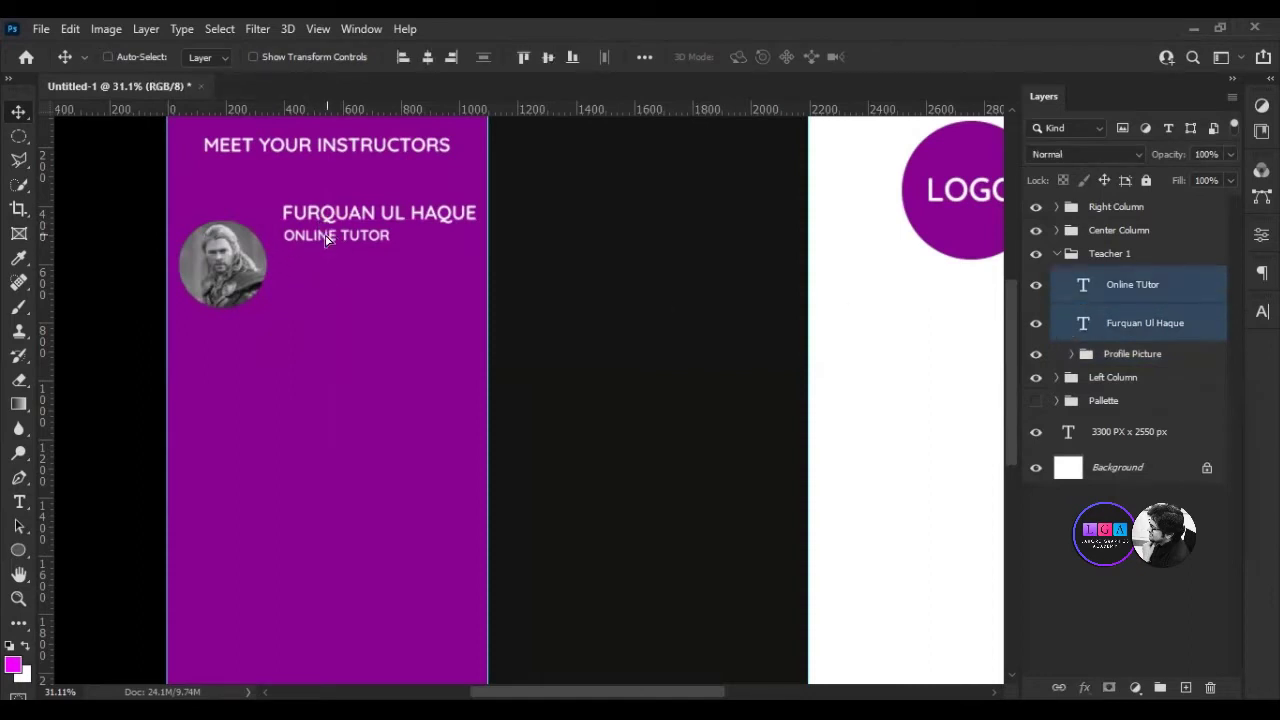
{"action": "left_click_drag", "start_coordinate": [329, 274], "coordinate": [343, 312]}
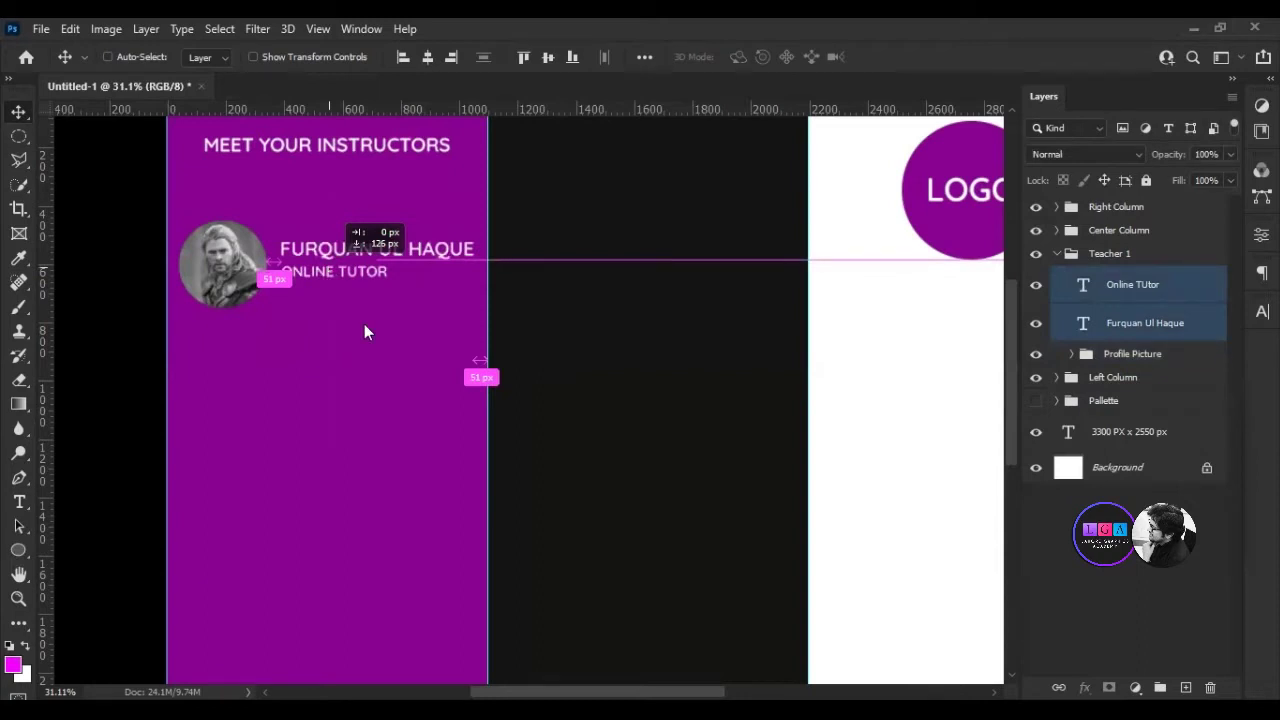
{"action": "left_click_drag", "start_coordinate": [364, 324], "coordinate": [364, 324]}
Add a temporary placeholder text line below the photo, then delete it.
{"action": "key", "text": "t"}
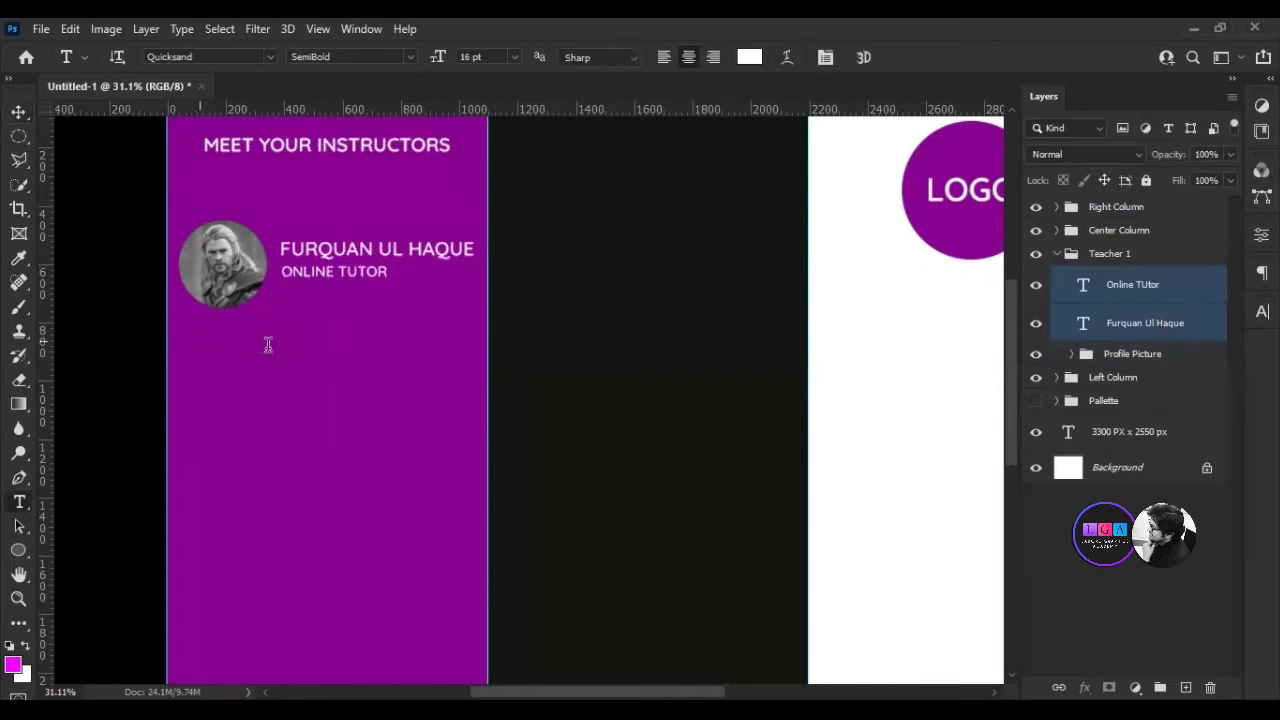
{"action": "left_click", "coordinate": [266, 343]}
{"action": "left_click_drag", "start_coordinate": [244, 355], "coordinate": [311, 360]}
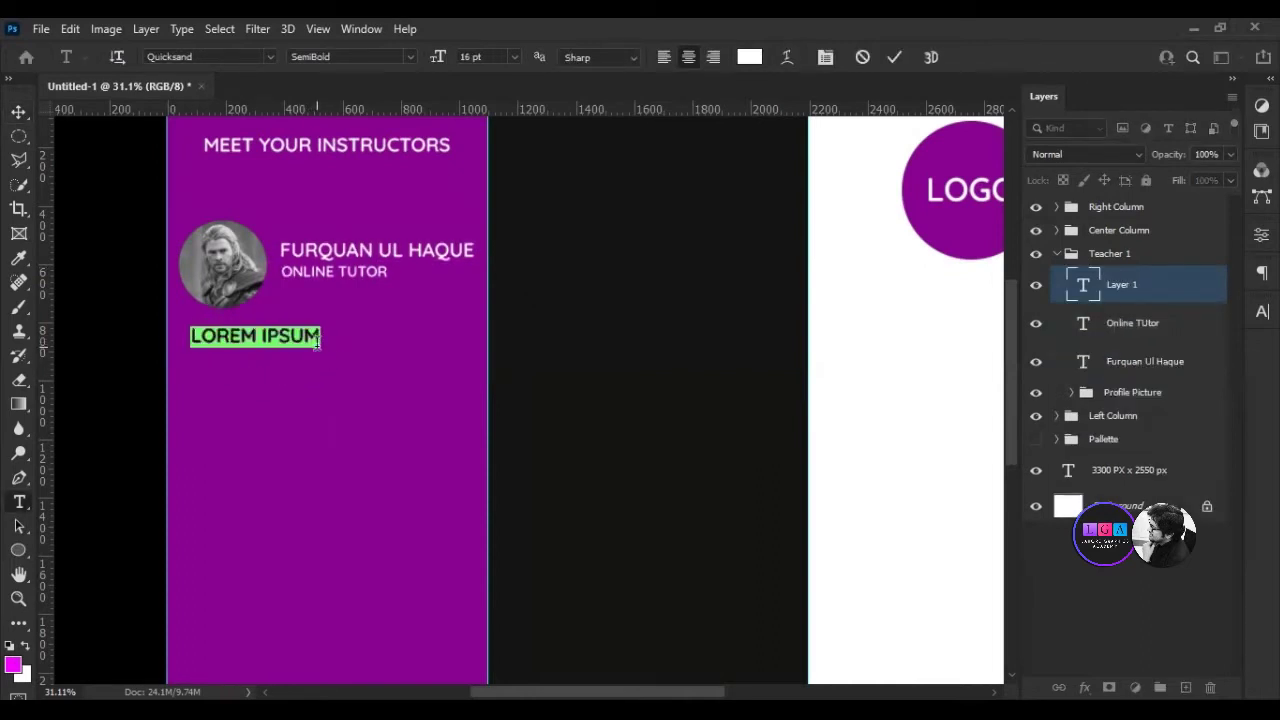
{"action": "left_click", "coordinate": [311, 346]}
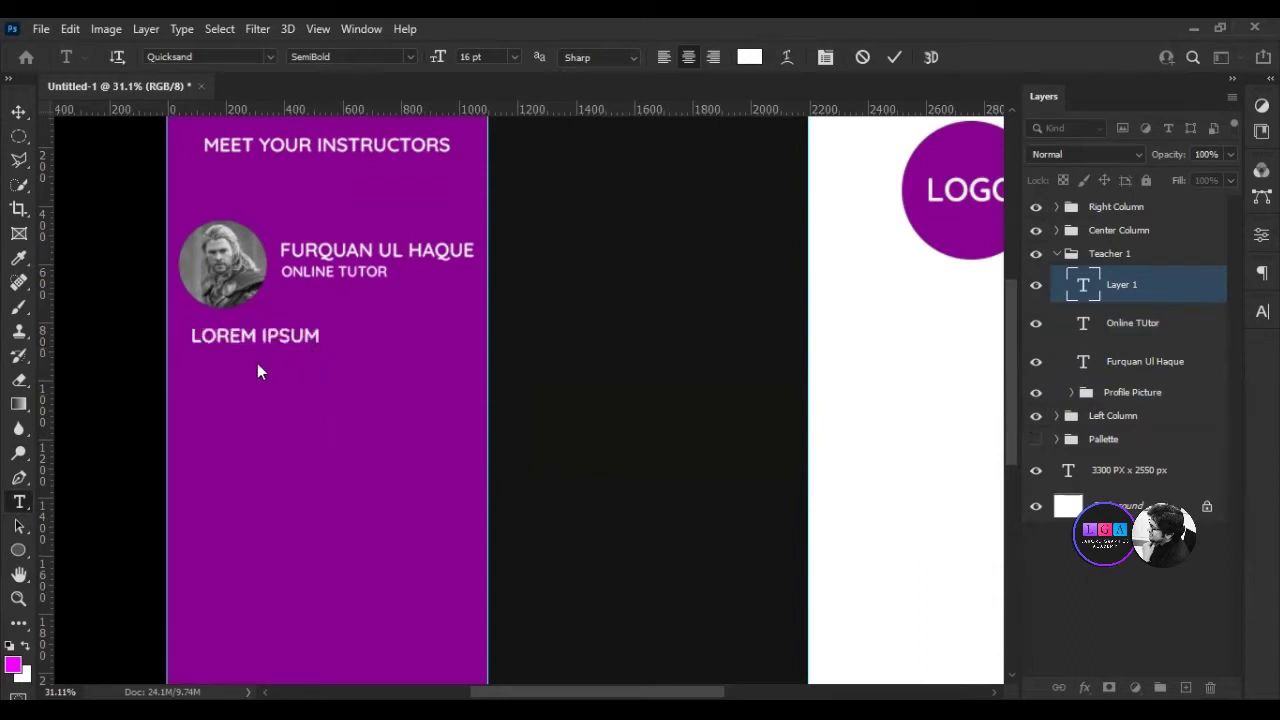
{"action": "key", "text": "ctrl+Return"}
{"action": "left_click", "coordinate": [207, 336]}
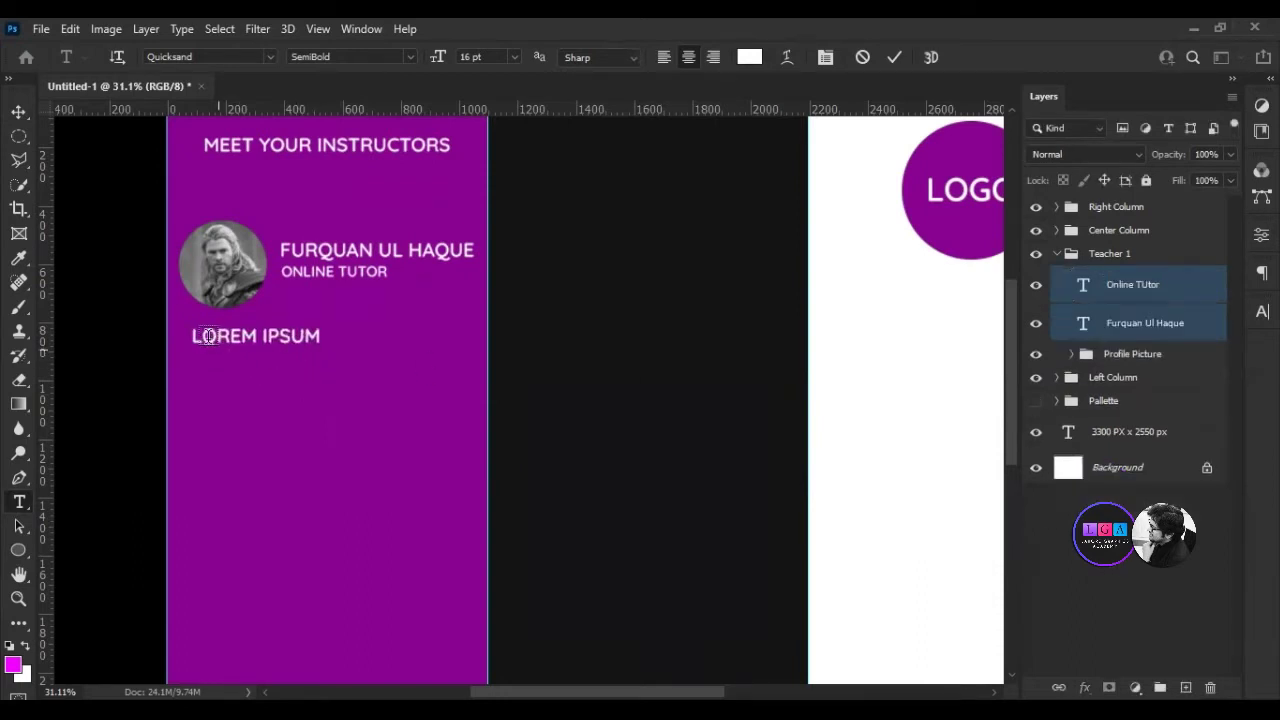
{"action": "key", "text": "Escape"}
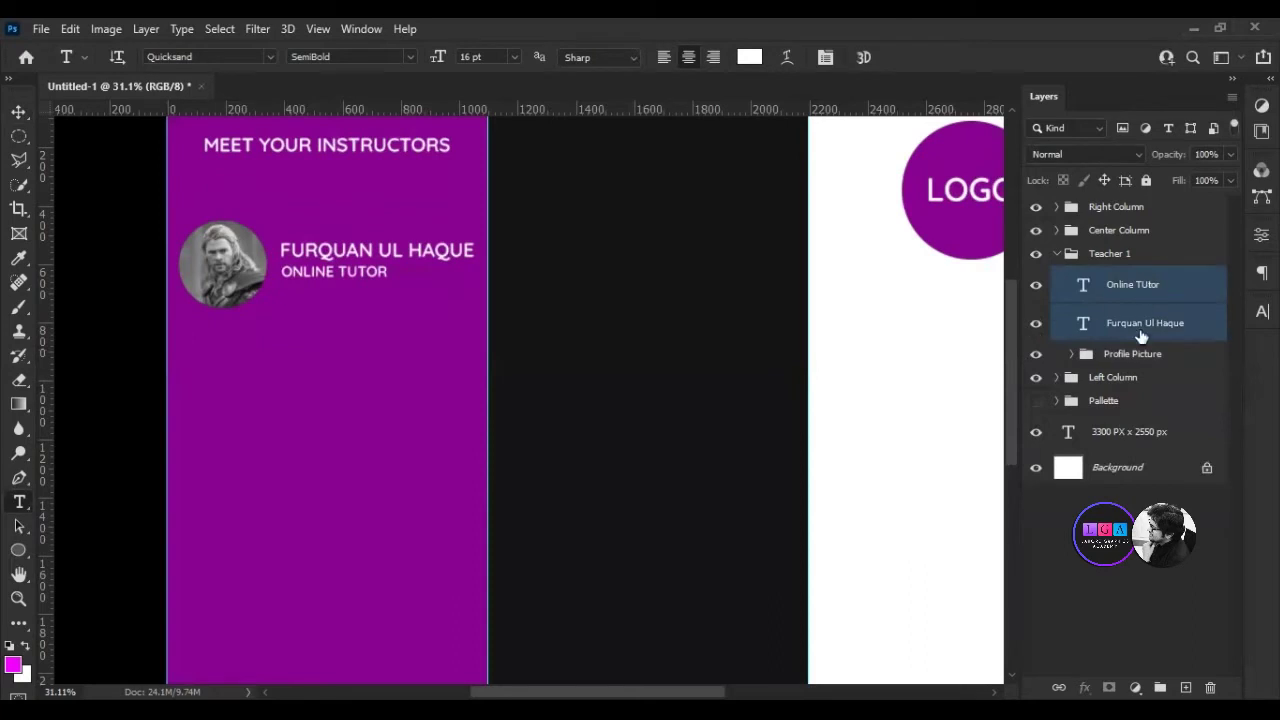
{"action": "left_click", "coordinate": [204, 330]}
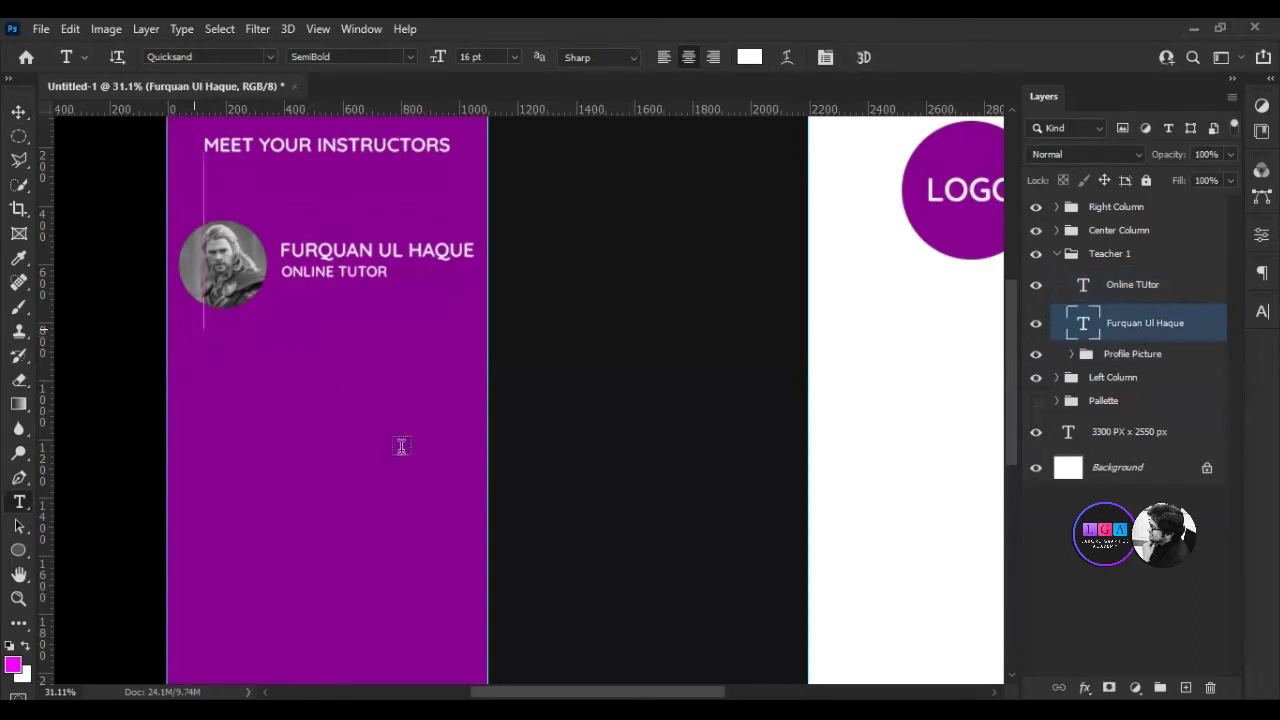
Draw a placeholder paragraph box below the photo and make it mixed-case Quicksand Light.
{"action": "left_click_drag", "start_coordinate": [466, 482], "coordinate": [193, 328]}
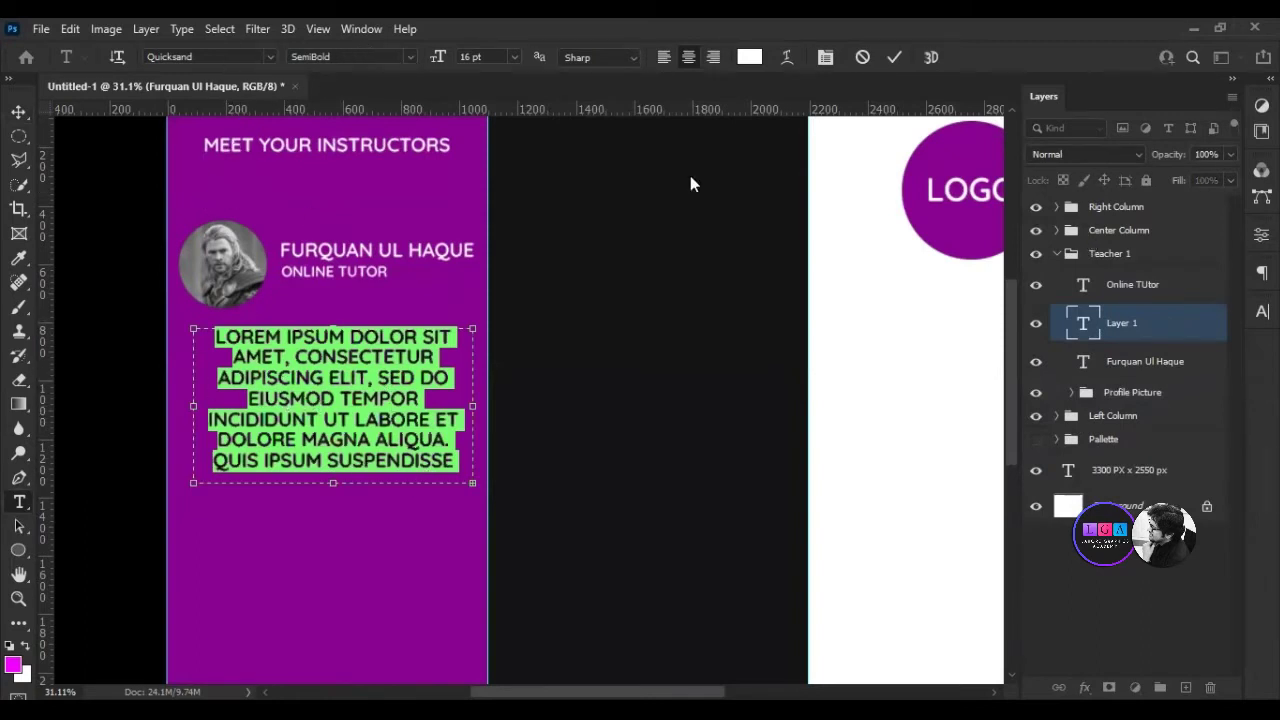
{"action": "left_click", "coordinate": [1262, 311]}
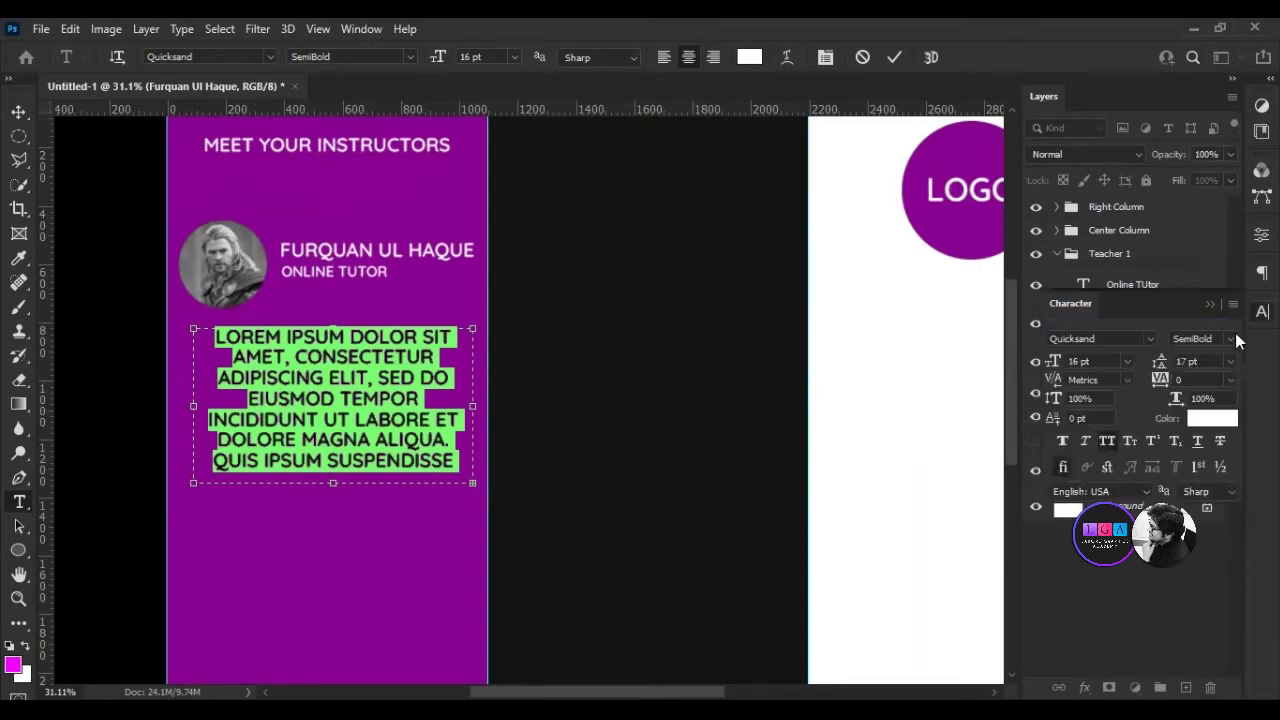
{"action": "left_click", "coordinate": [1106, 441]}
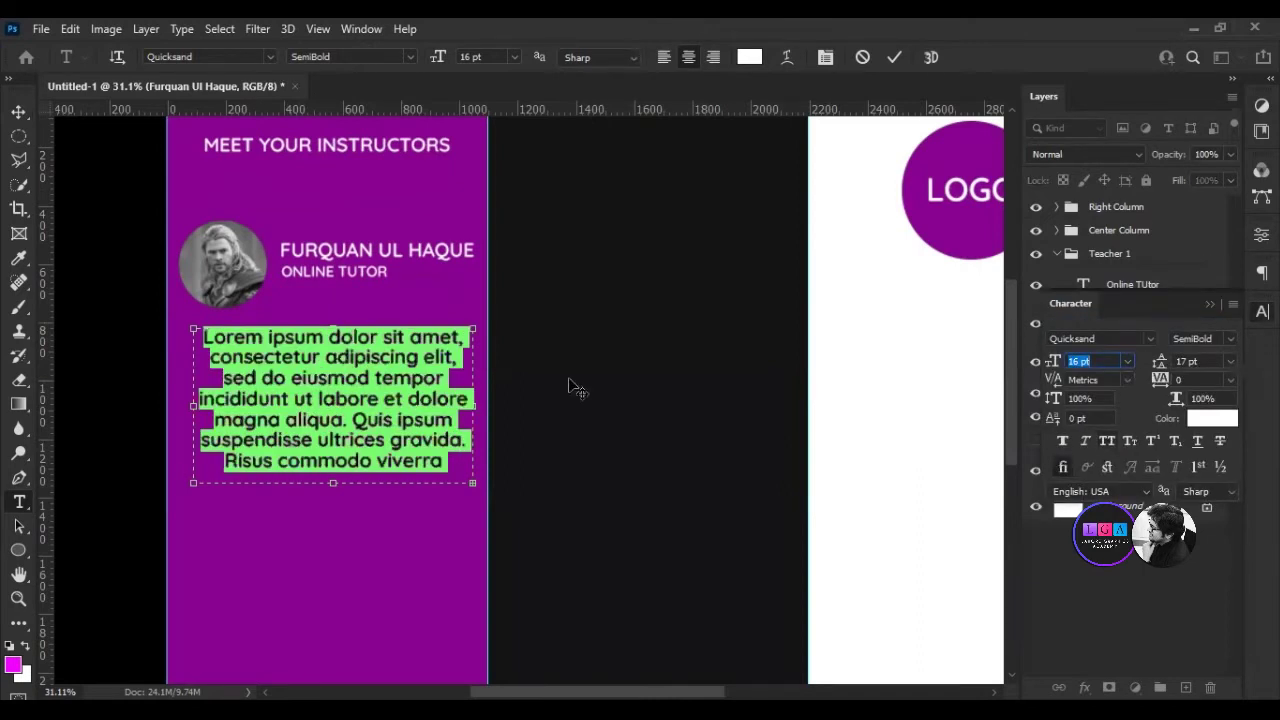
{"action": "left_click", "coordinate": [409, 58]}
{"action": "left_click", "coordinate": [386, 70]}
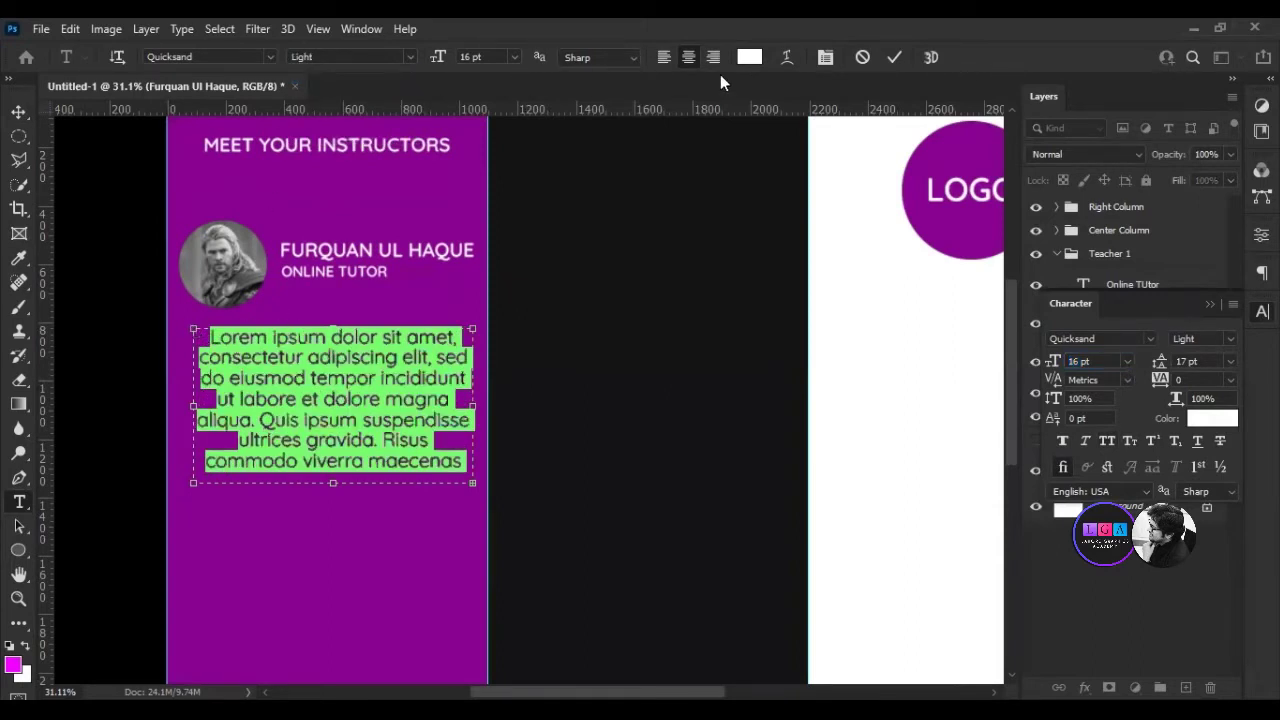
Left-align the paragraph at 13 pt, commit it, and move its layer above Online TUtor.
{"action": "left_click", "coordinate": [662, 57]}
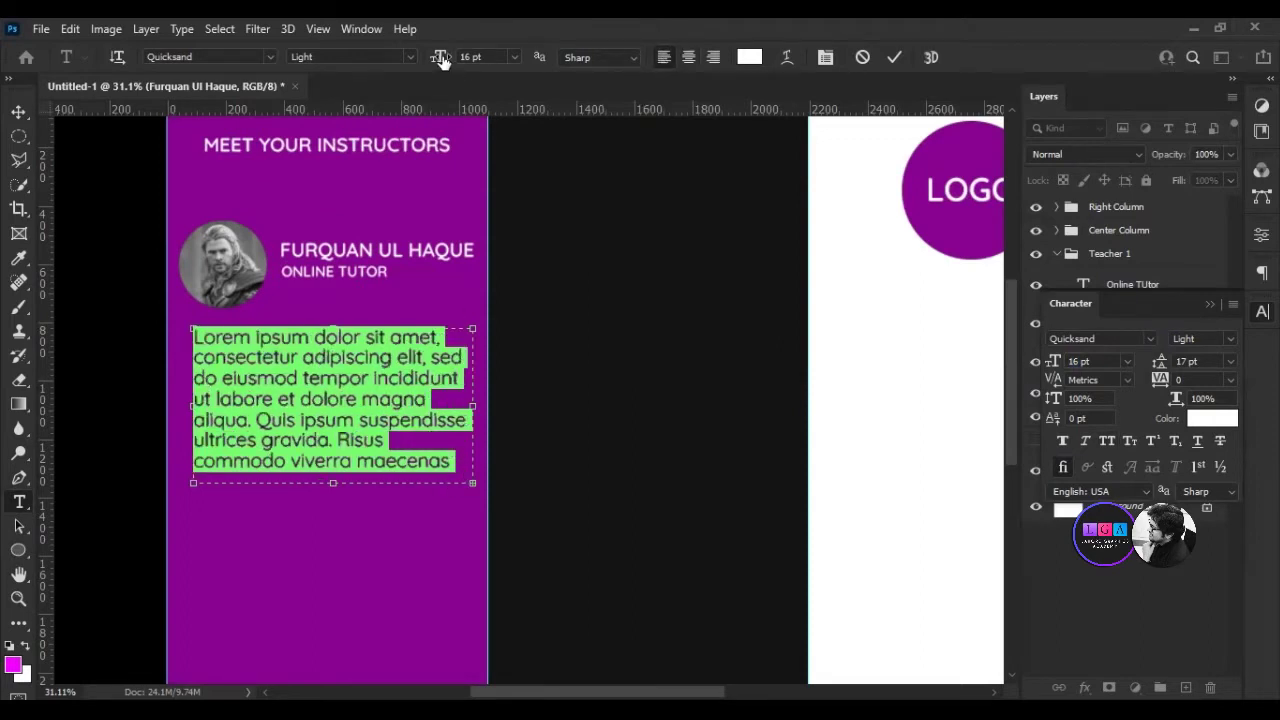
{"action": "left_click_drag", "start_coordinate": [446, 58], "coordinate": [438, 60]}
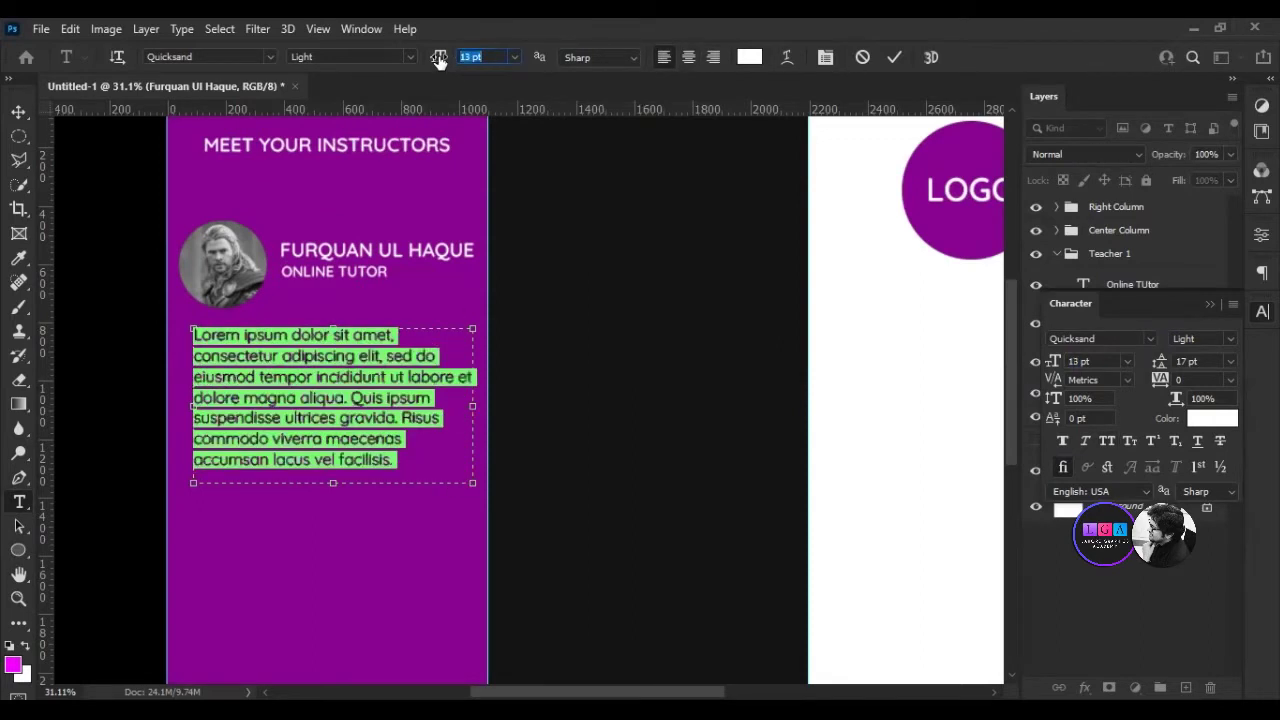
{"action": "left_click", "coordinate": [896, 58]}
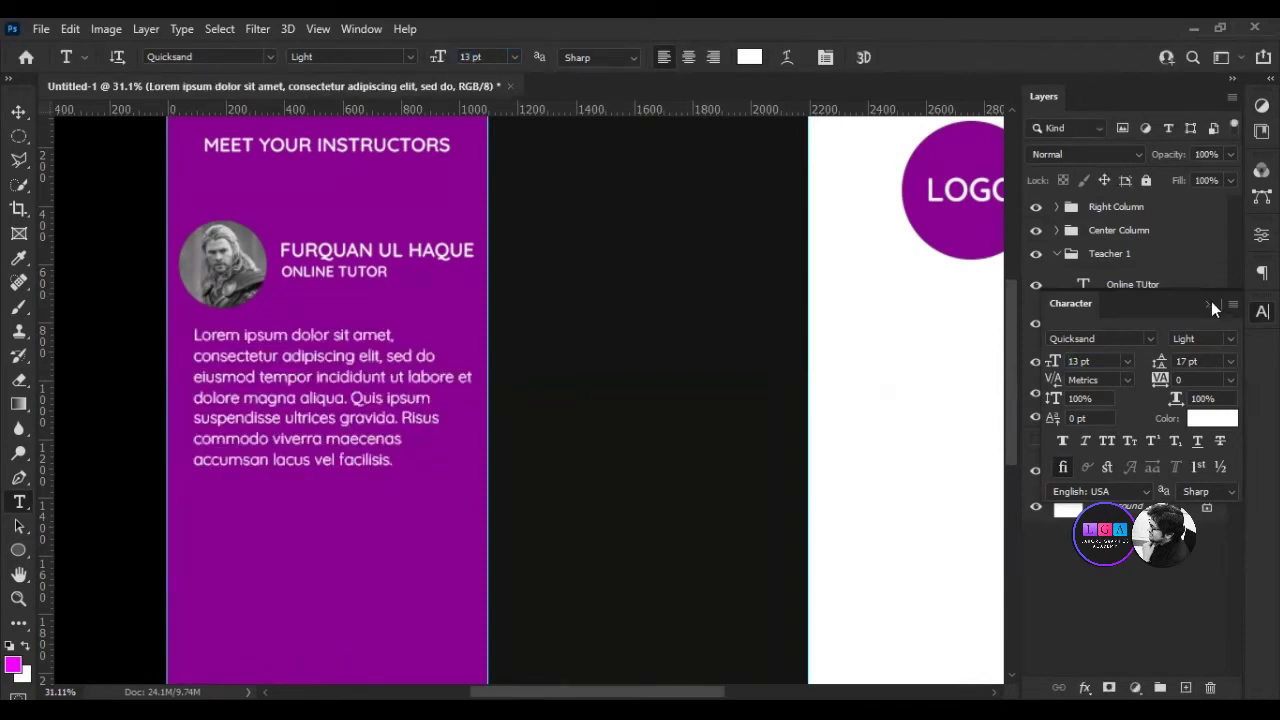
{"action": "left_click", "coordinate": [1211, 303]}
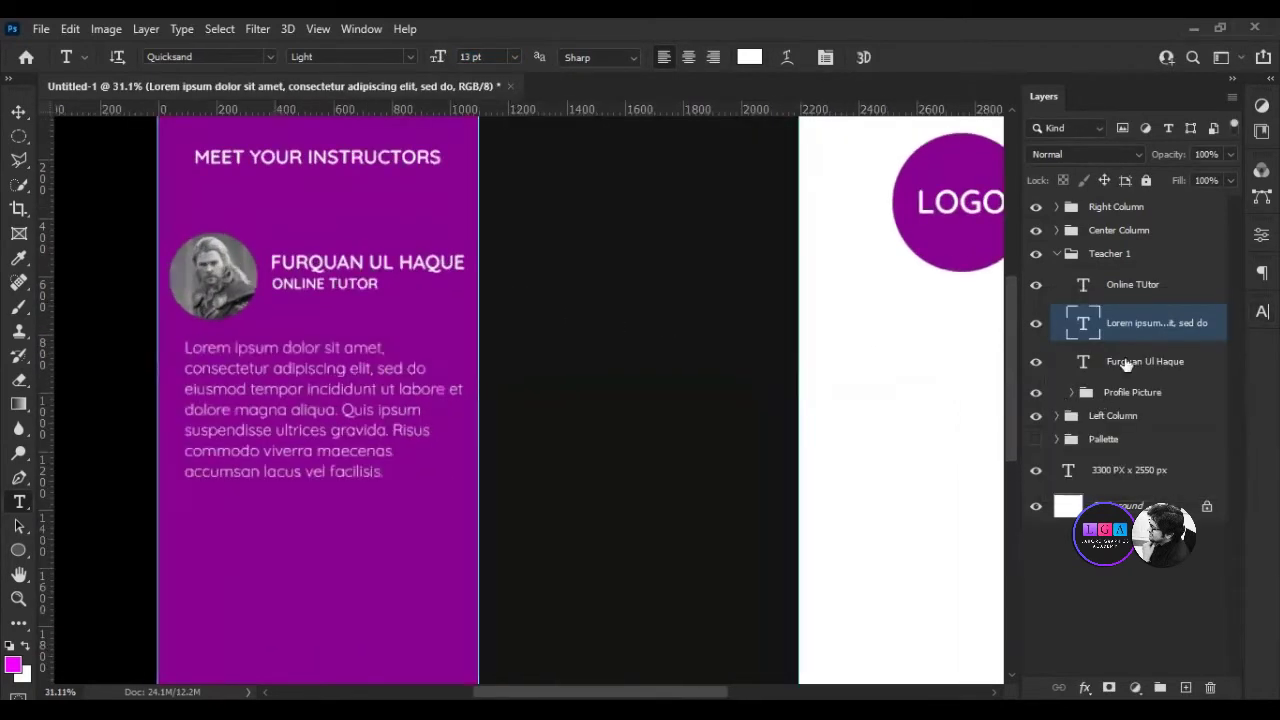
{"action": "left_click_drag", "start_coordinate": [1083, 323], "coordinate": [1048, 284]}
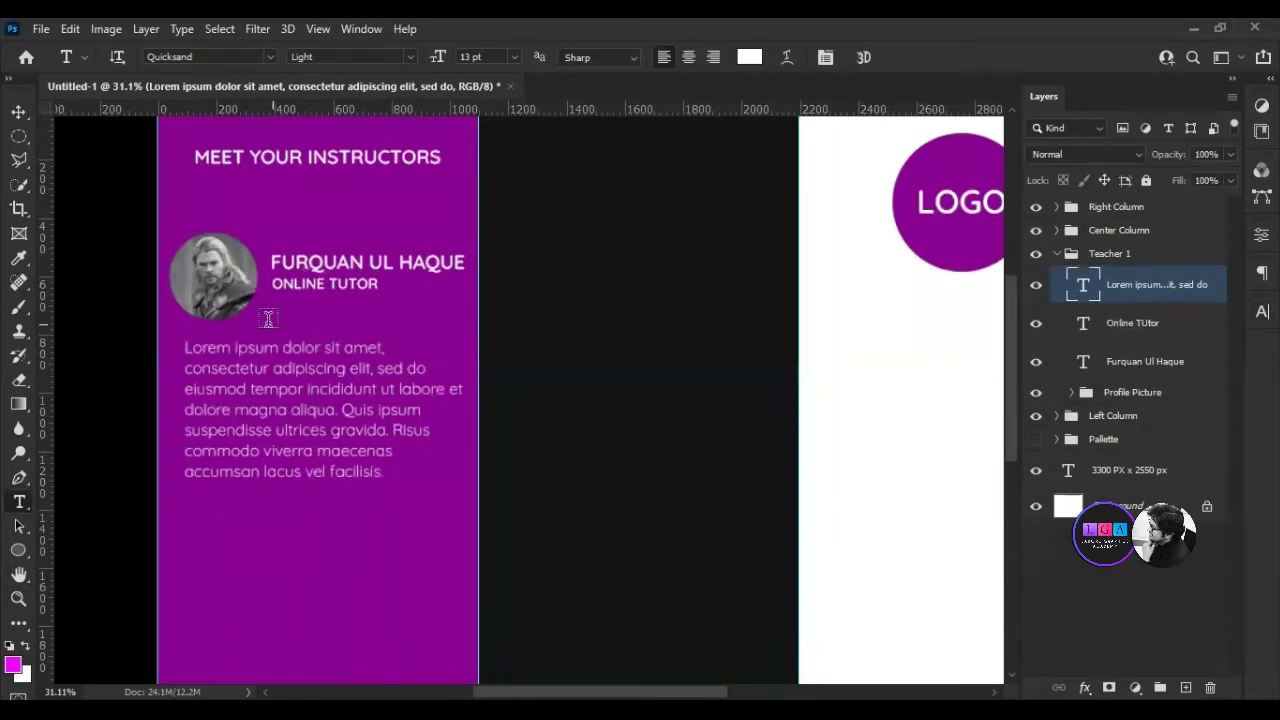
Draw a straight horizontal line beneath ONLINE TUTOR with the Line tool.
{"action": "left_click", "coordinate": [19, 553]}
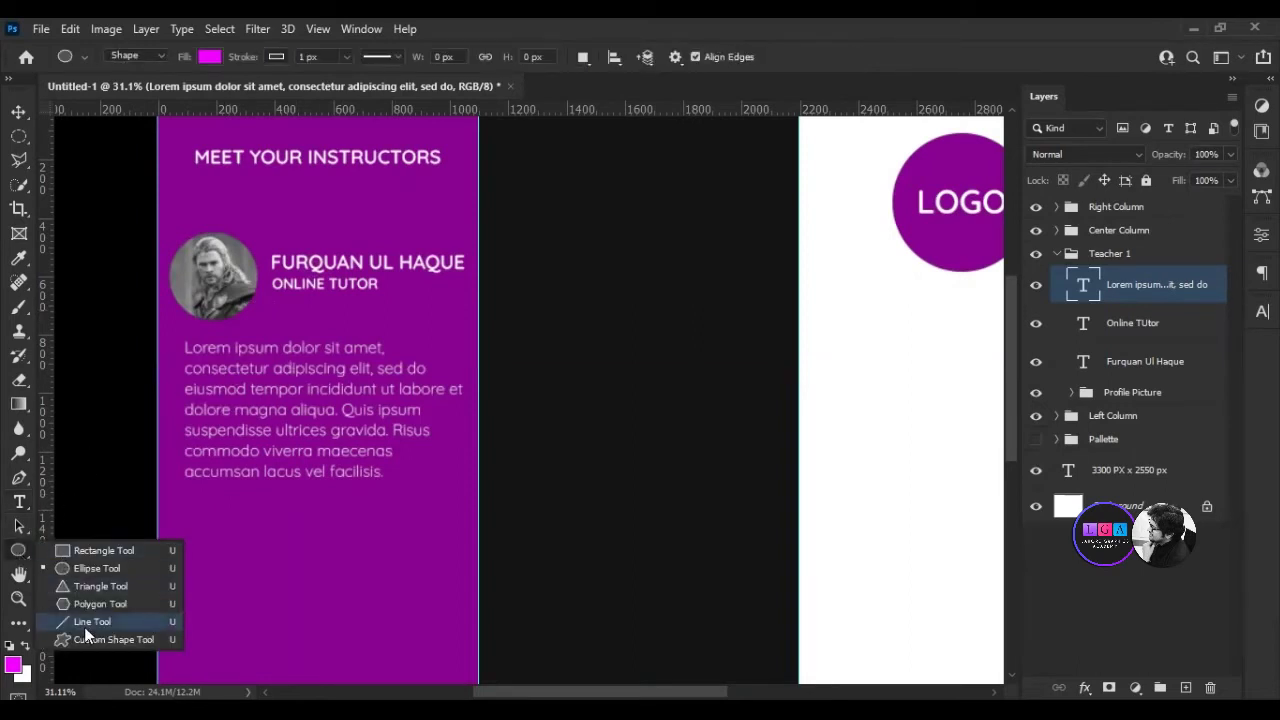
{"action": "left_click", "coordinate": [312, 333]}
{"action": "key", "text": "shift+u"}
{"action": "key", "text": "shift+u"}
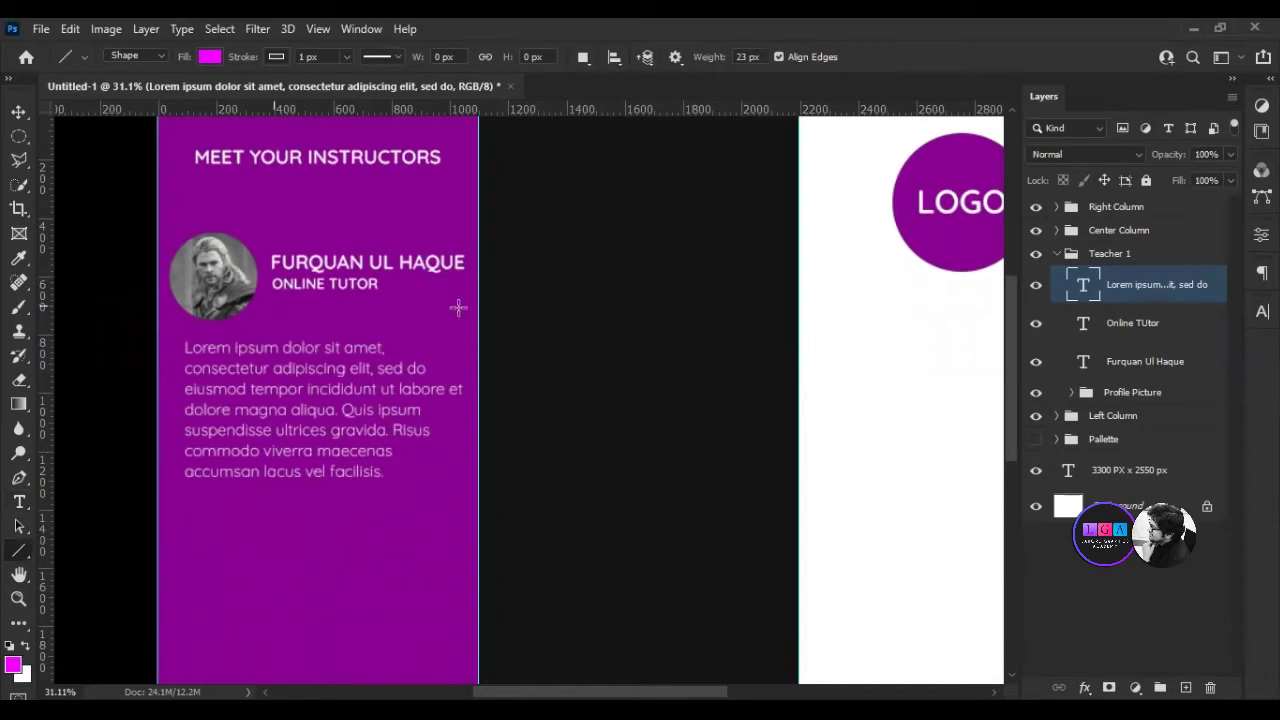
{"action": "left_click_drag", "start_coordinate": [272, 306], "coordinate": [458, 307]}
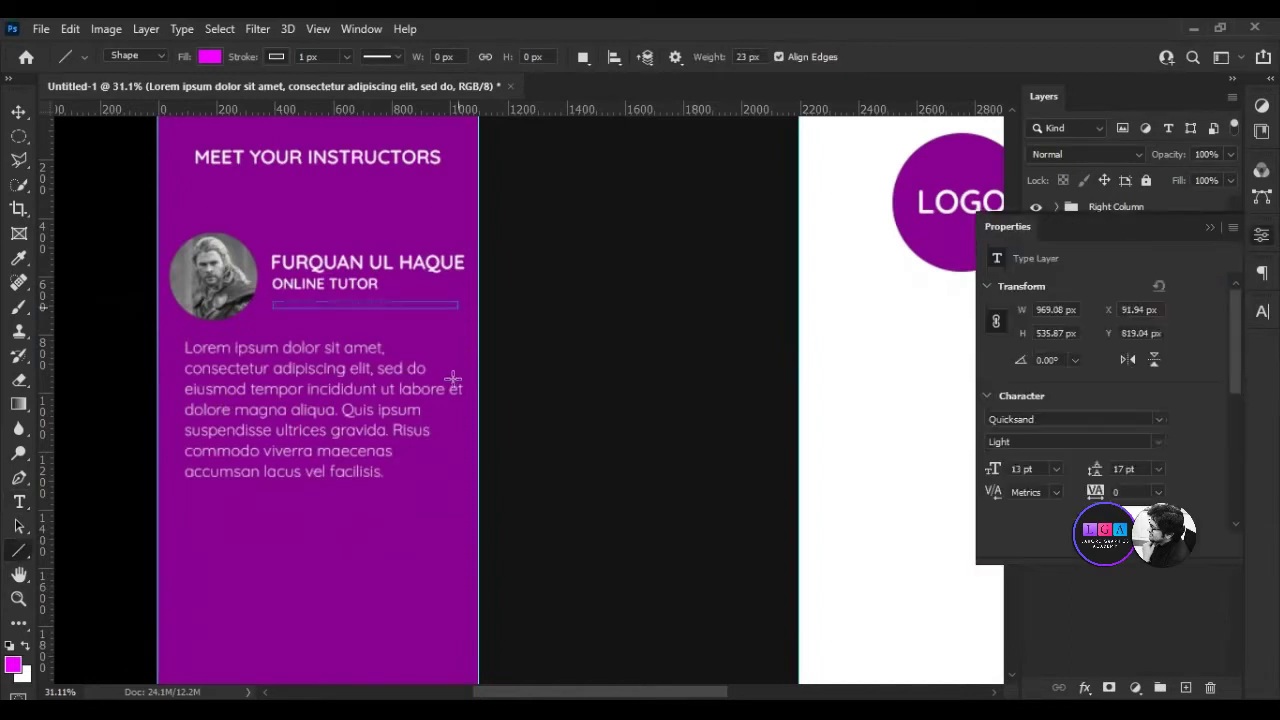
Set the line's fill to white and reselect the Line 1 layer.
{"action": "left_click", "coordinate": [1208, 229]}
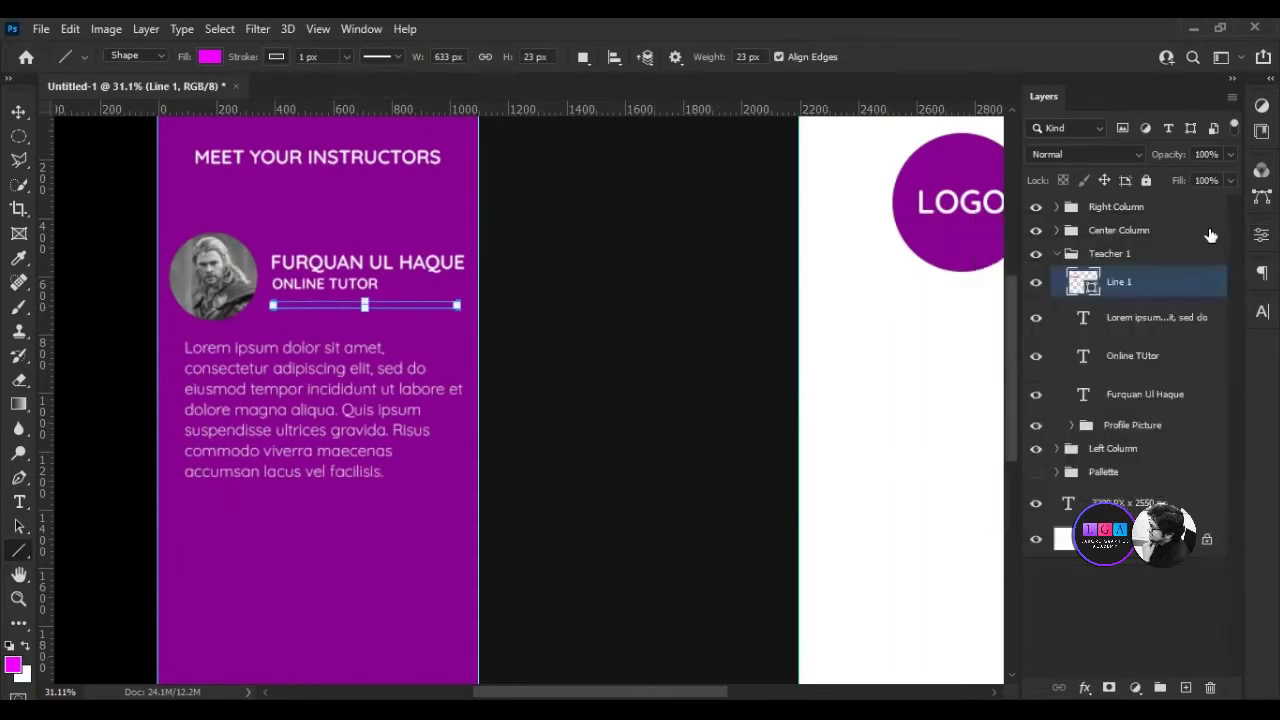
{"action": "left_click", "coordinate": [214, 60]}
{"action": "left_click", "coordinate": [91, 156]}
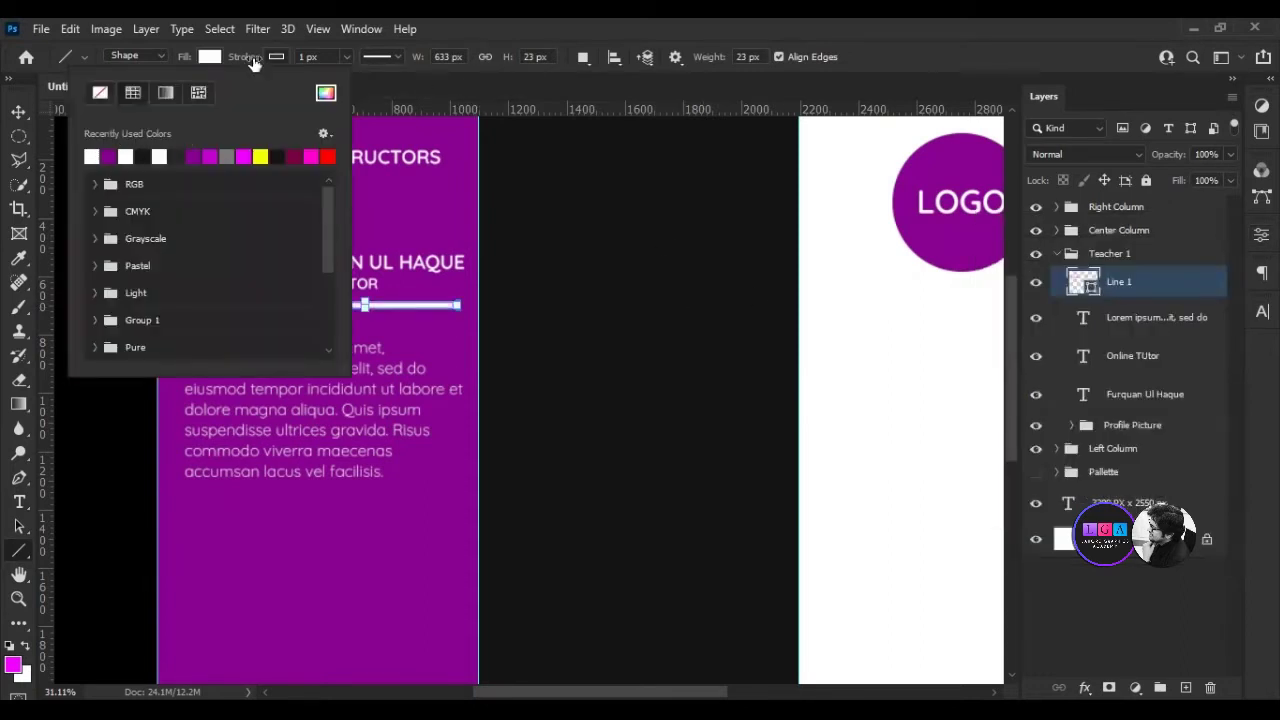
{"action": "left_click", "coordinate": [310, 57]}
{"action": "left_click", "coordinate": [1097, 618]}
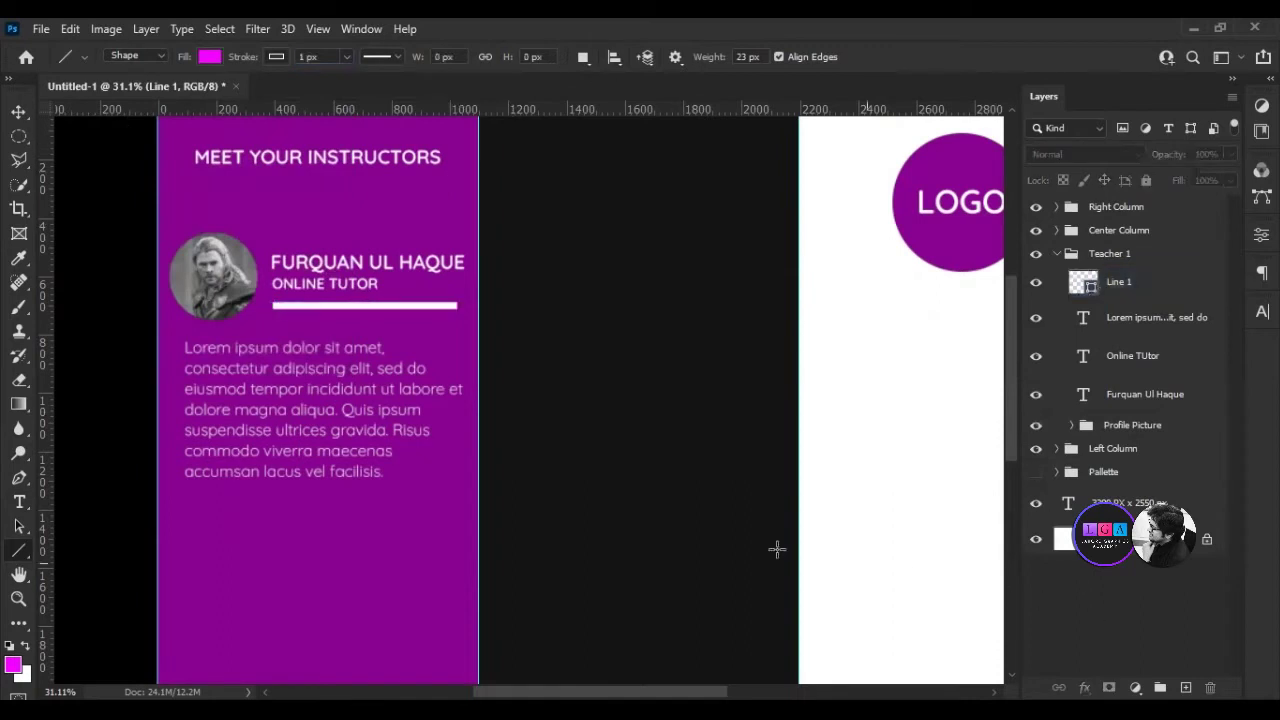
{"action": "left_click", "coordinate": [1122, 290]}
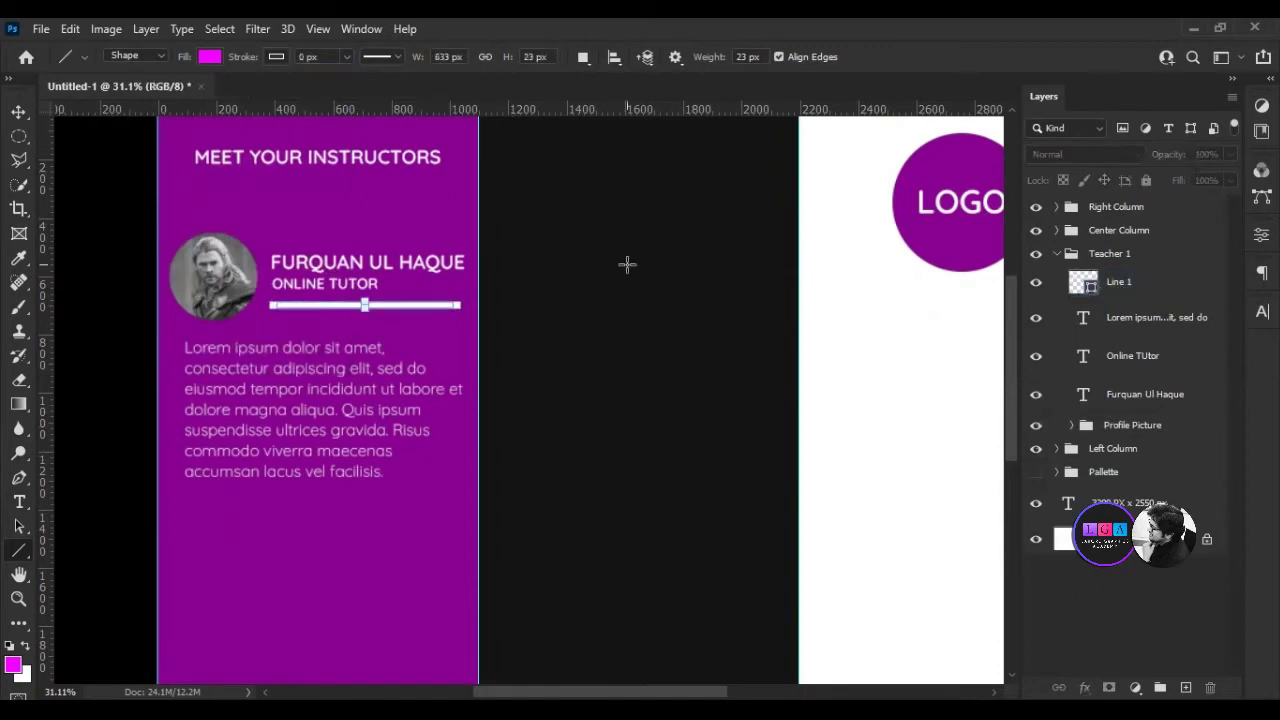
{"action": "key", "text": "v"}
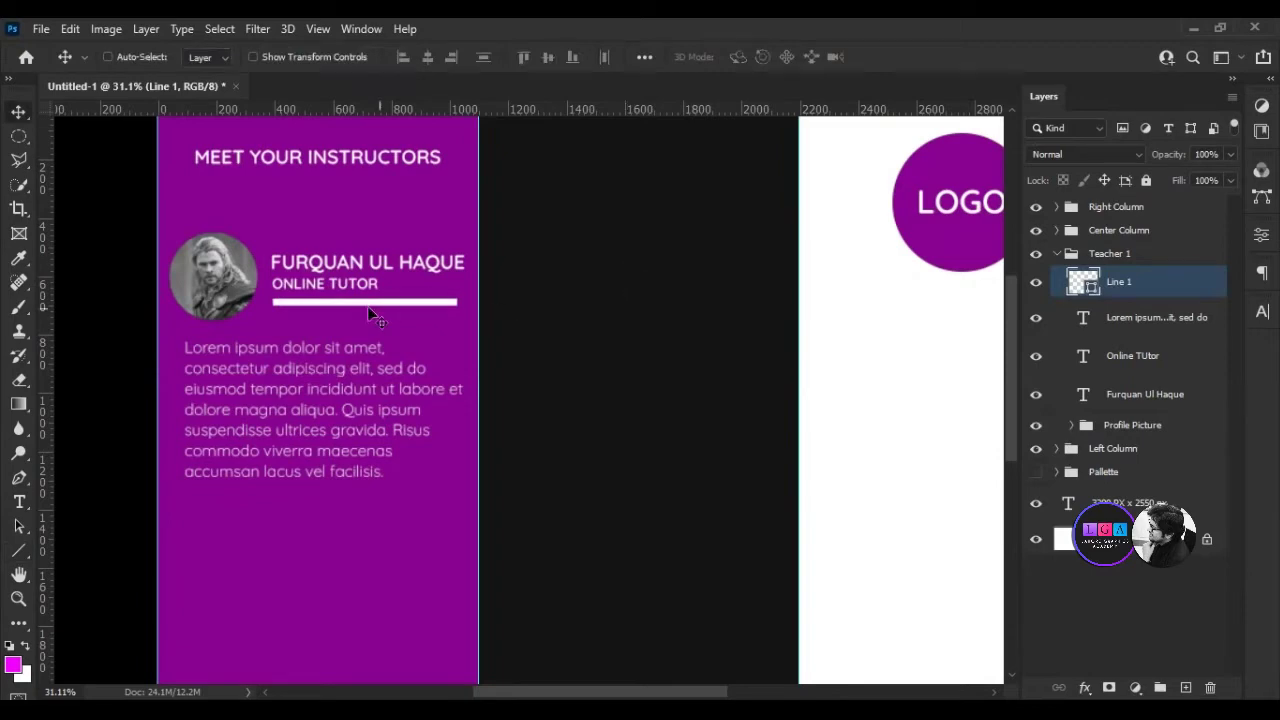
Select the instructor name, Online TUtor and Line 1 layers and align their left edges.
{"action": "scroll", "coordinate": [277, 306], "scroll_direction": "up", "scroll_amount": 3}
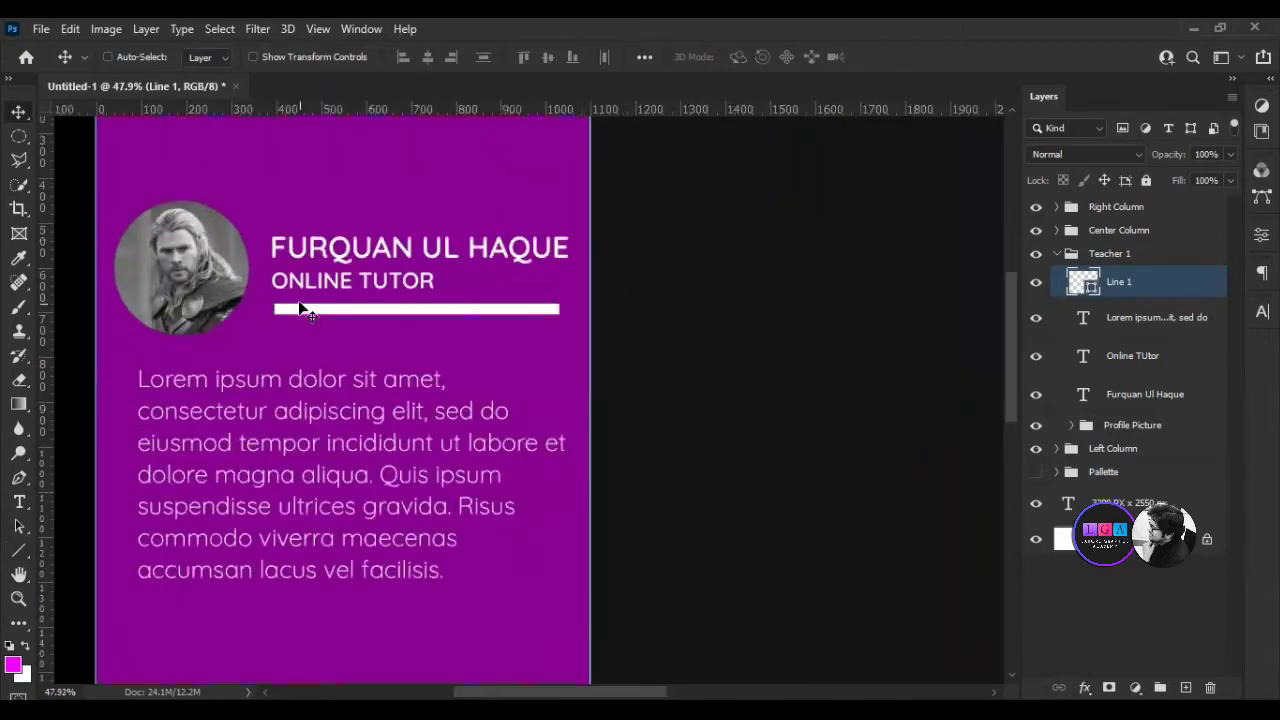
{"action": "scroll", "coordinate": [210, 304], "scroll_direction": "up", "scroll_amount": 1}
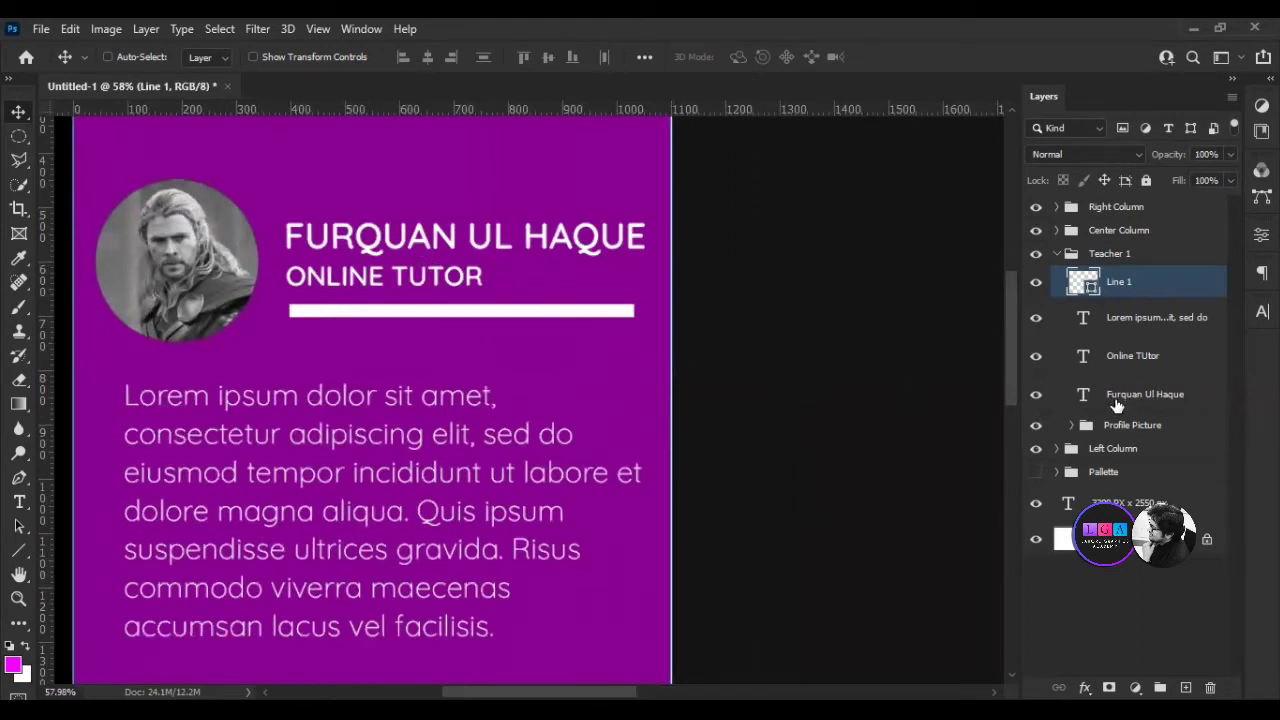
{"action": "left_click", "coordinate": [1116, 400]}
{"action": "left_click", "coordinate": [1127, 358], "text": "shift"}
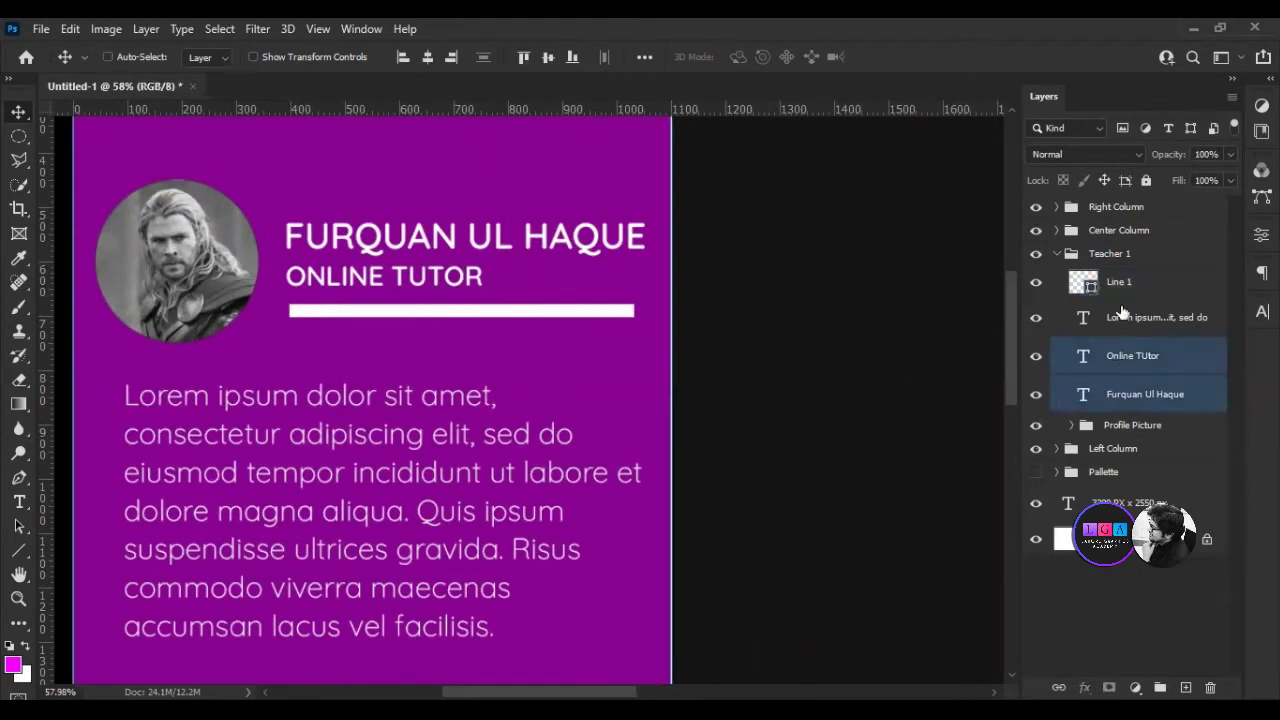
{"action": "left_click", "coordinate": [1121, 291]}
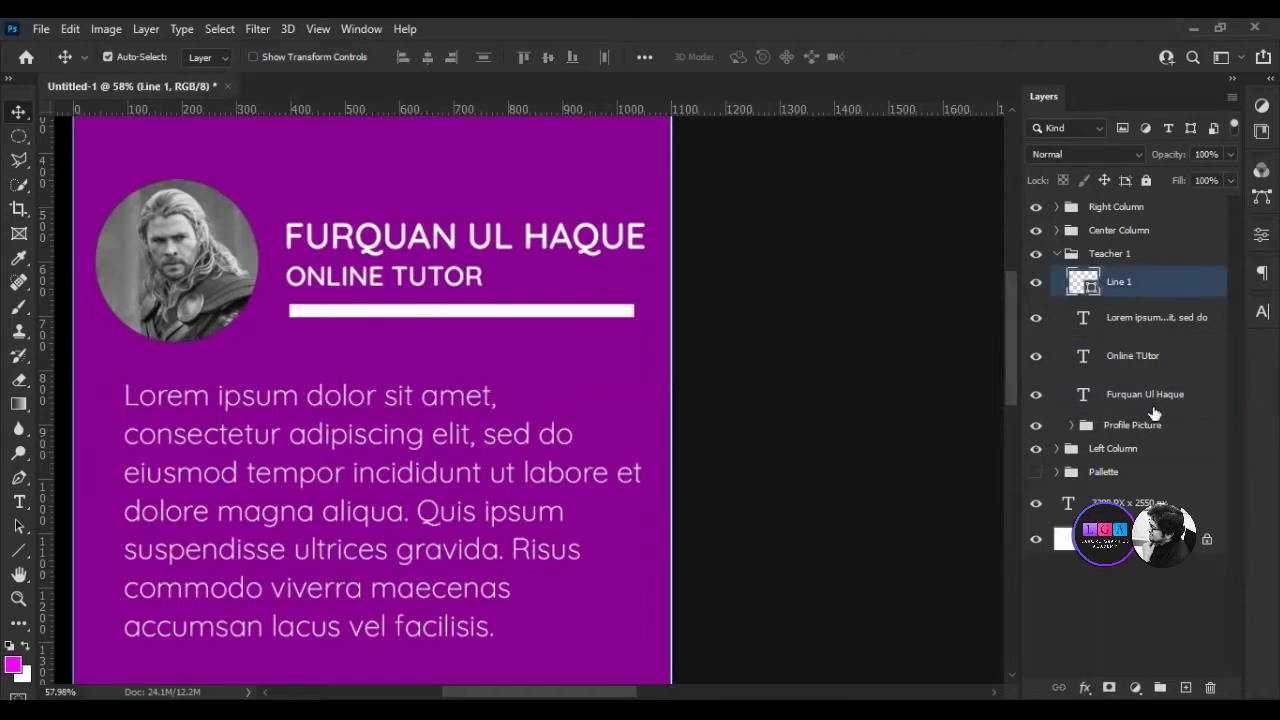
{"action": "left_click", "coordinate": [1120, 394], "text": "ctrl"}
{"action": "left_click", "coordinate": [1120, 358], "text": "ctrl"}
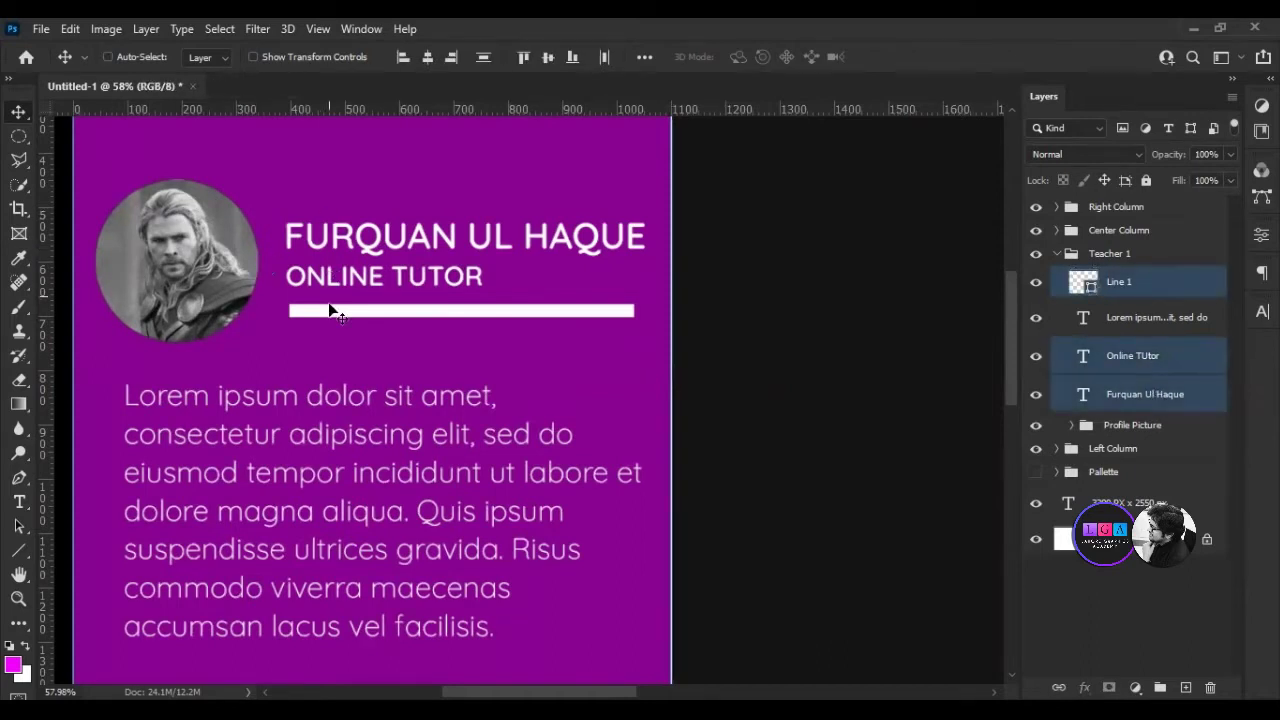
{"action": "left_click", "coordinate": [401, 58]}
Scroll the Layers panel down and open the description paragraph for editing.
{"action": "scroll", "coordinate": [350, 388], "scroll_direction": "down", "scroll_amount": 2}
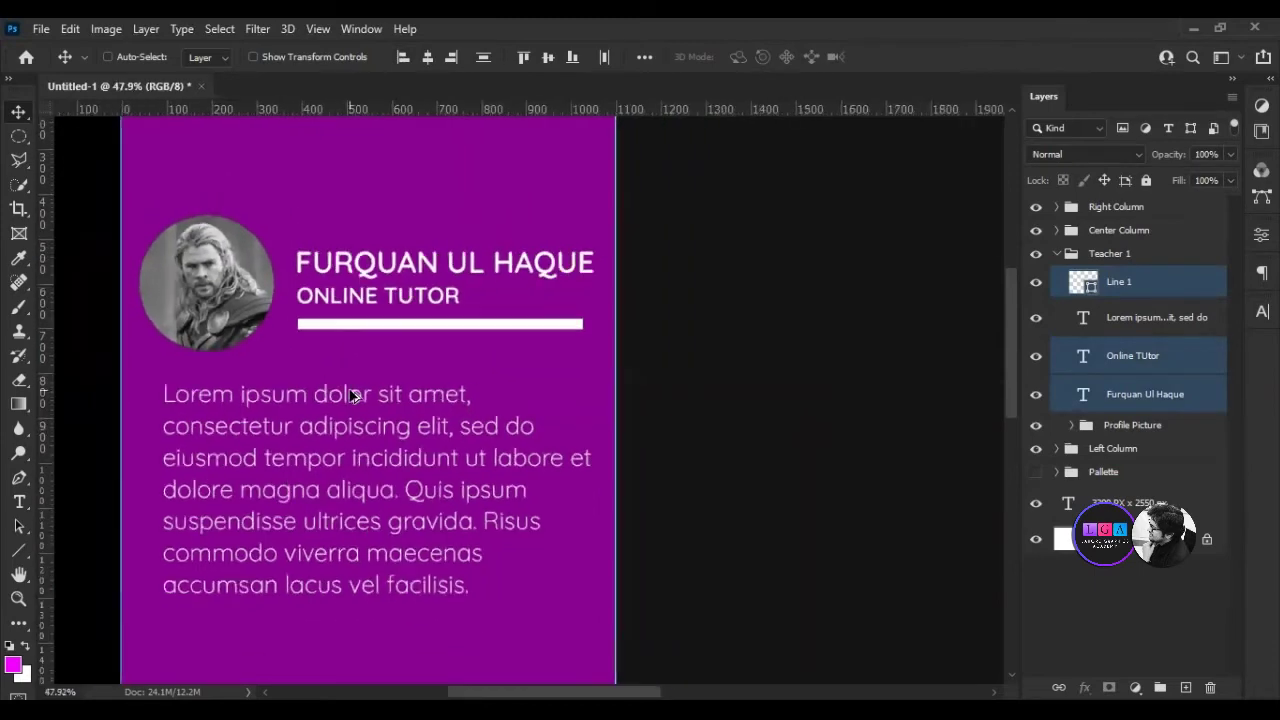
{"action": "scroll", "coordinate": [350, 388], "scroll_direction": "down", "scroll_amount": 1}
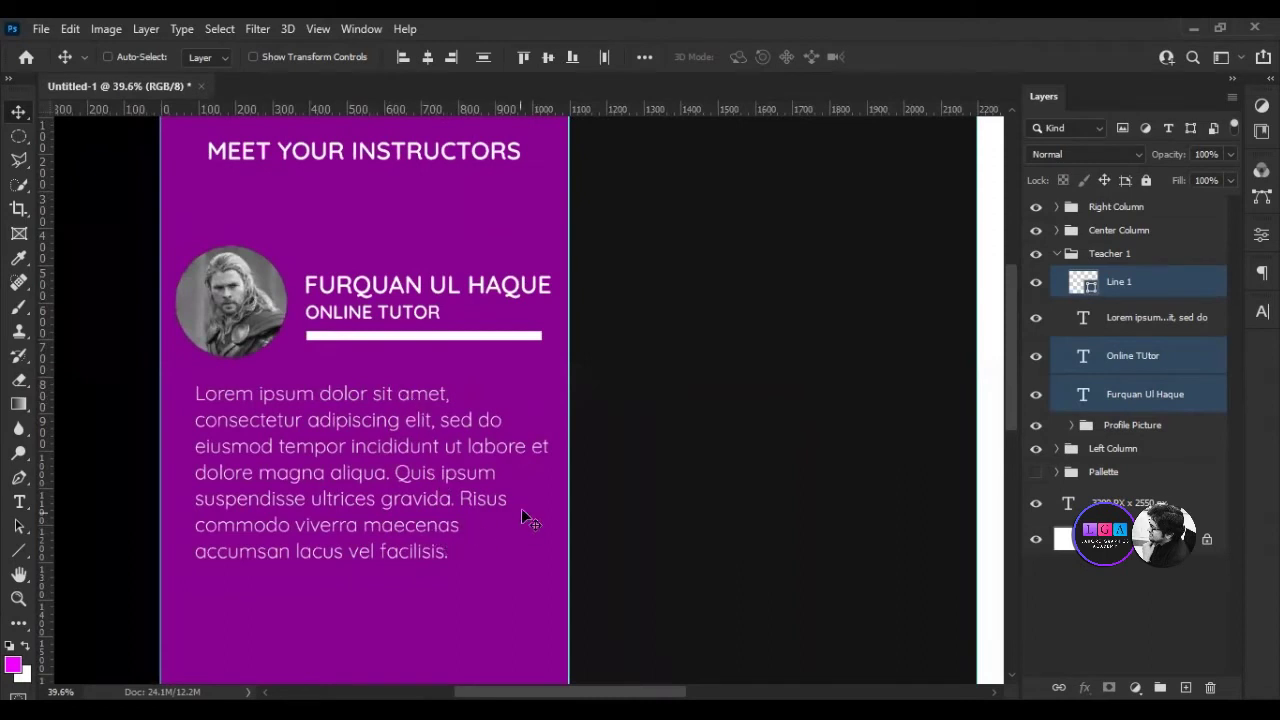
{"action": "scroll", "coordinate": [426, 348], "scroll_direction": "down", "scroll_amount": 1}
{"action": "key", "text": "ctrl"}
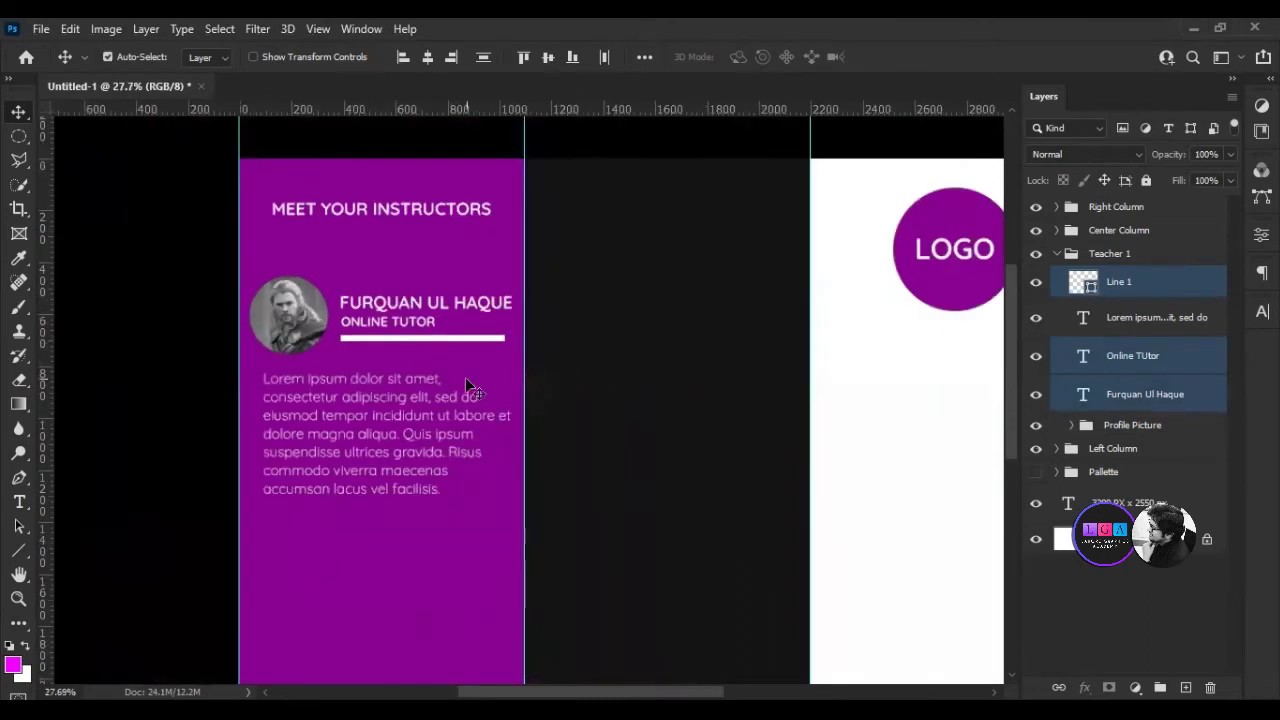
{"action": "scroll", "coordinate": [470, 388], "scroll_direction": "down", "scroll_amount": 1}
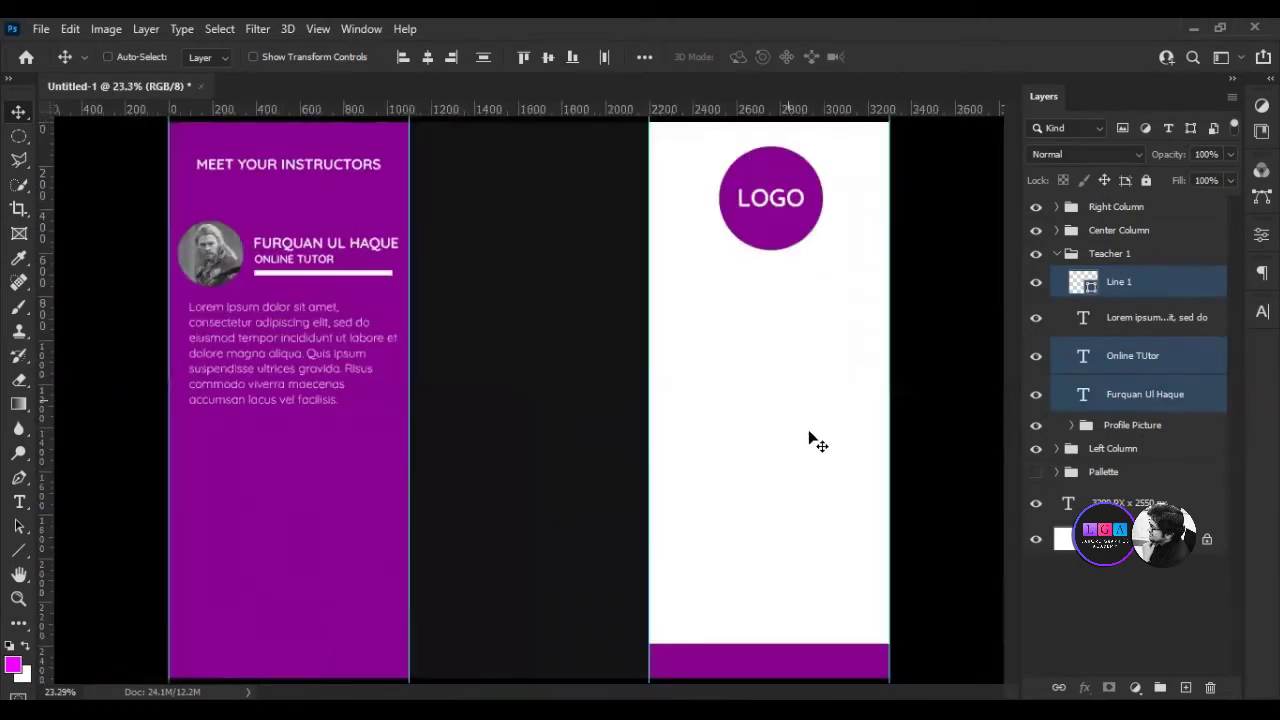
{"action": "double_click", "coordinate": [1085, 318]}
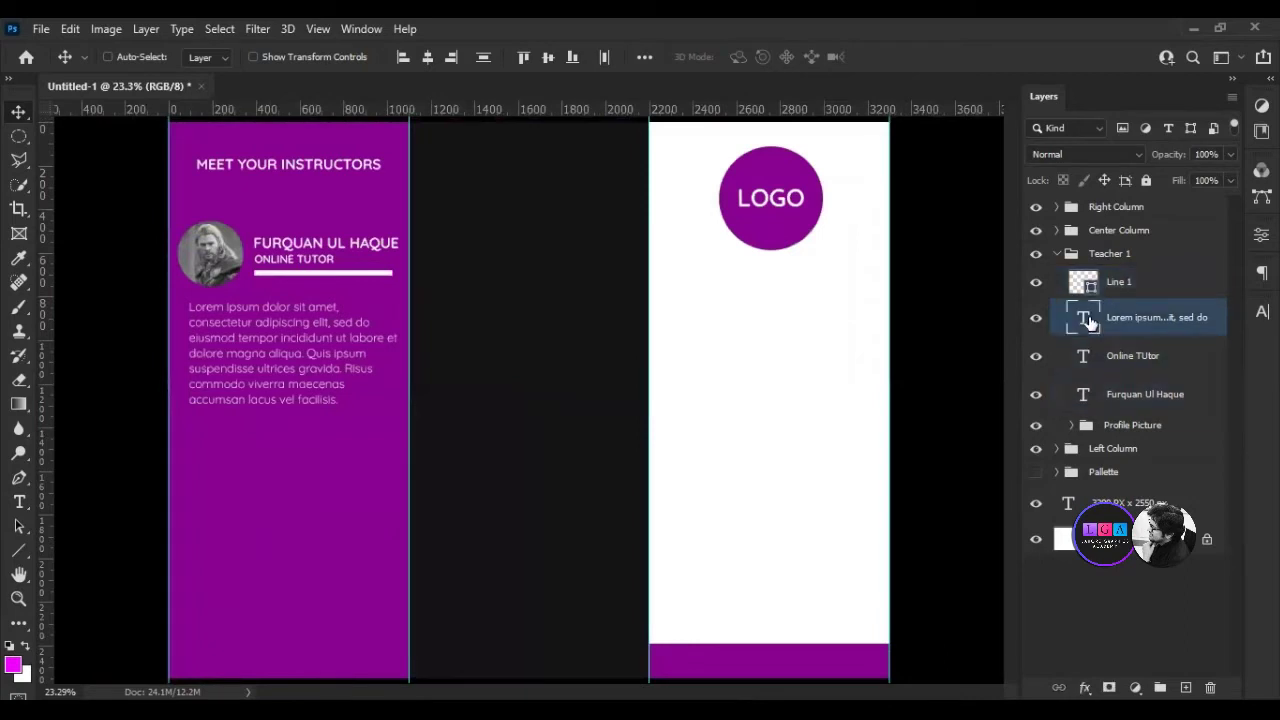
{"action": "left_click", "coordinate": [688, 58]}
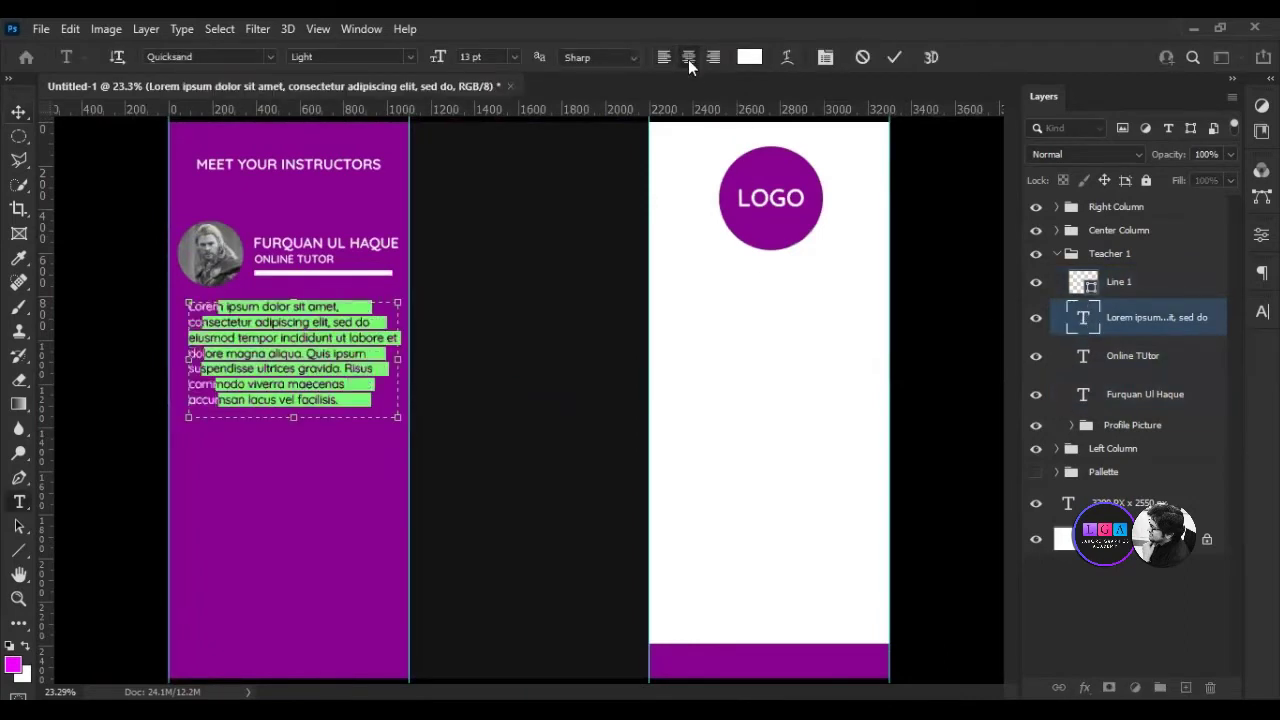
{"action": "left_click", "coordinate": [711, 58]}
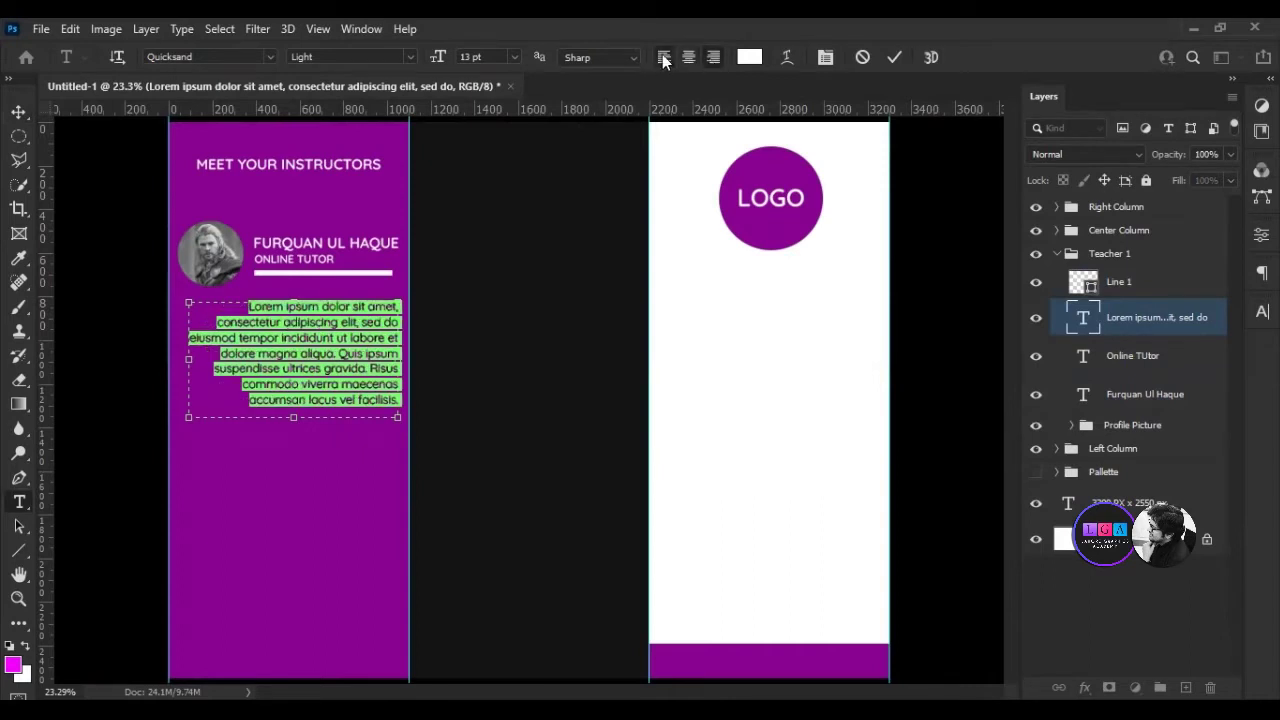
{"action": "left_click", "coordinate": [663, 58]}
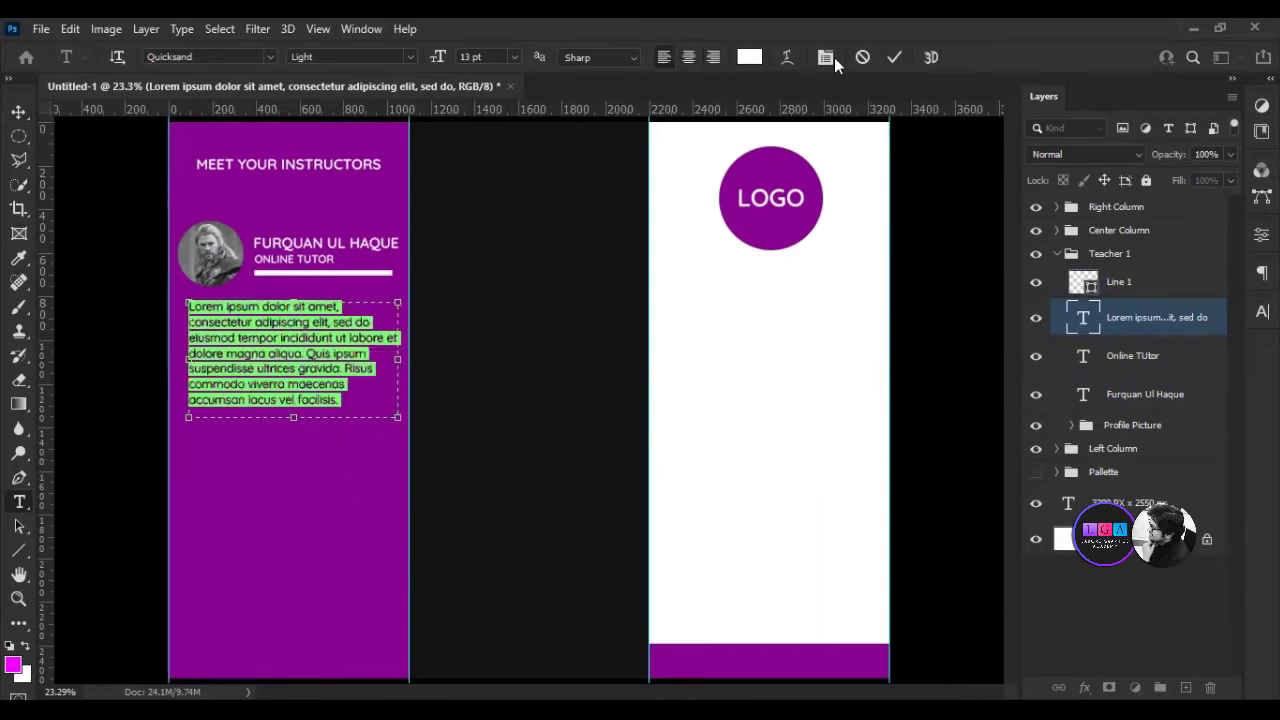
{"action": "left_click", "coordinate": [896, 58]}
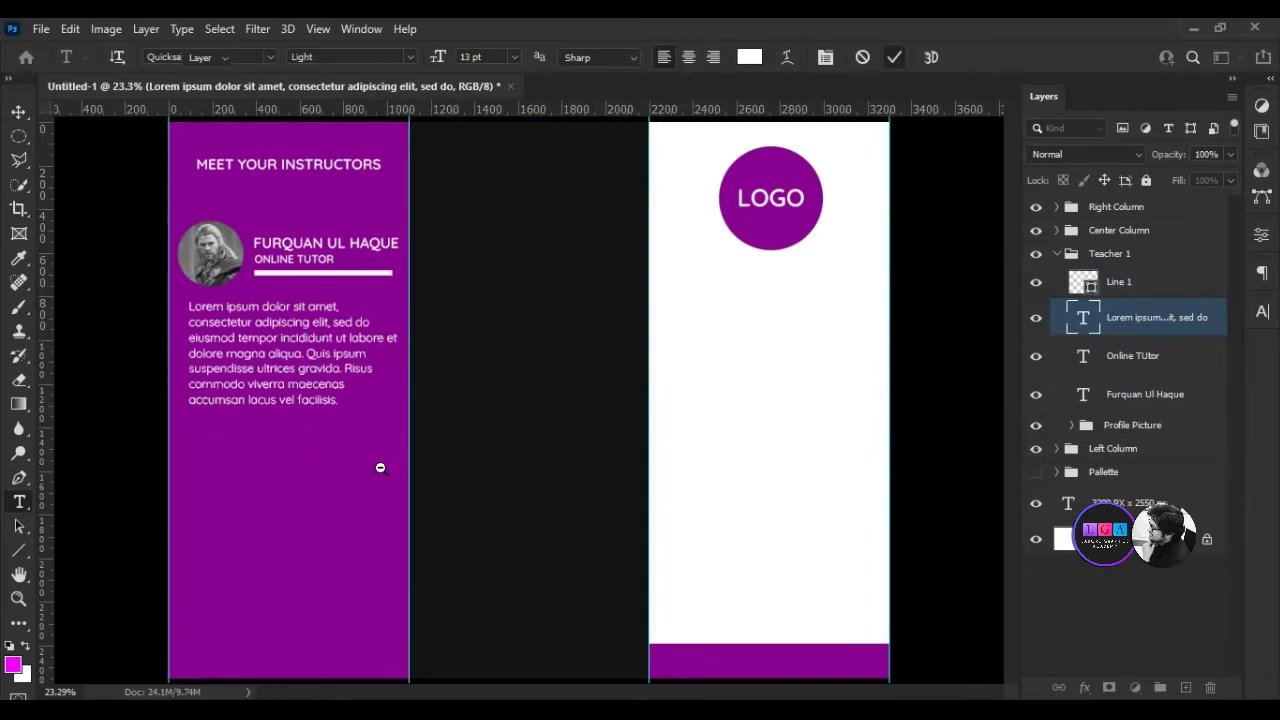
{"action": "scroll", "coordinate": [243, 440], "scroll_direction": "up", "scroll_amount": 2}
{"action": "key", "text": "v"}
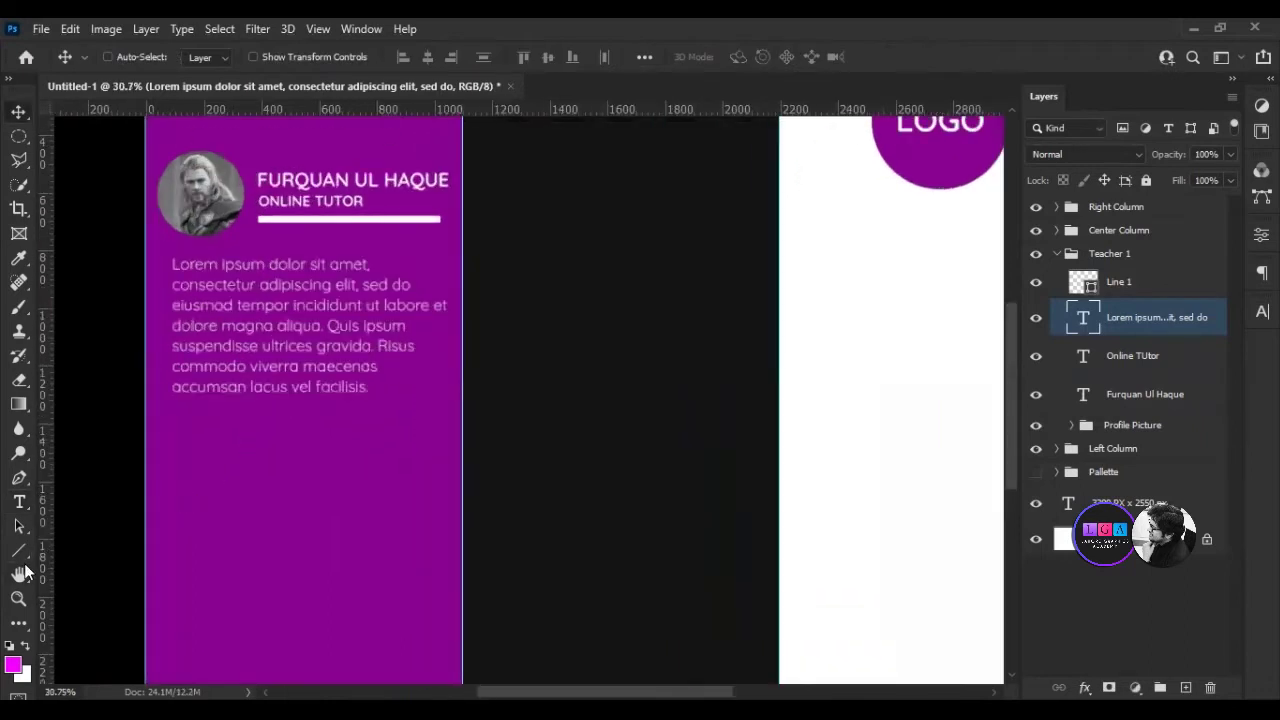
Type the instructor's contact phone number below the description, spaced into groups, and commit it.
{"action": "left_click", "coordinate": [20, 503]}
{"action": "left_click", "coordinate": [169, 426]}
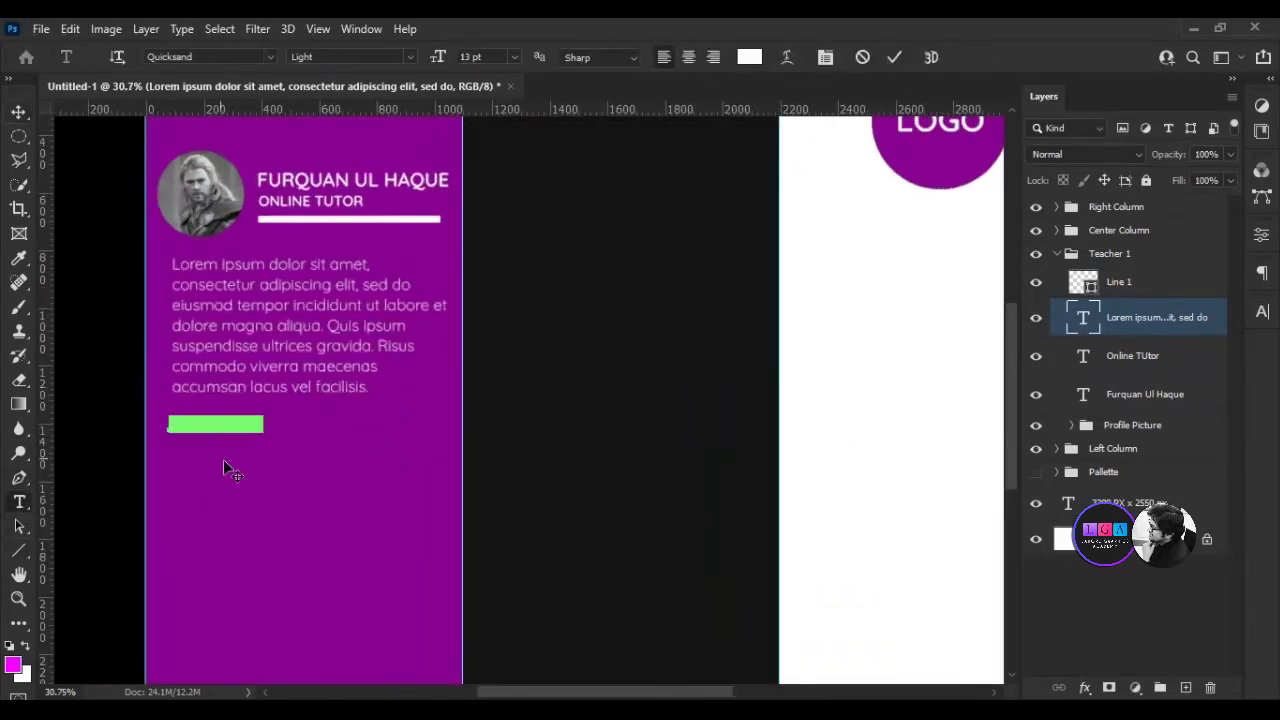
{"action": "type", "text": "0335"}
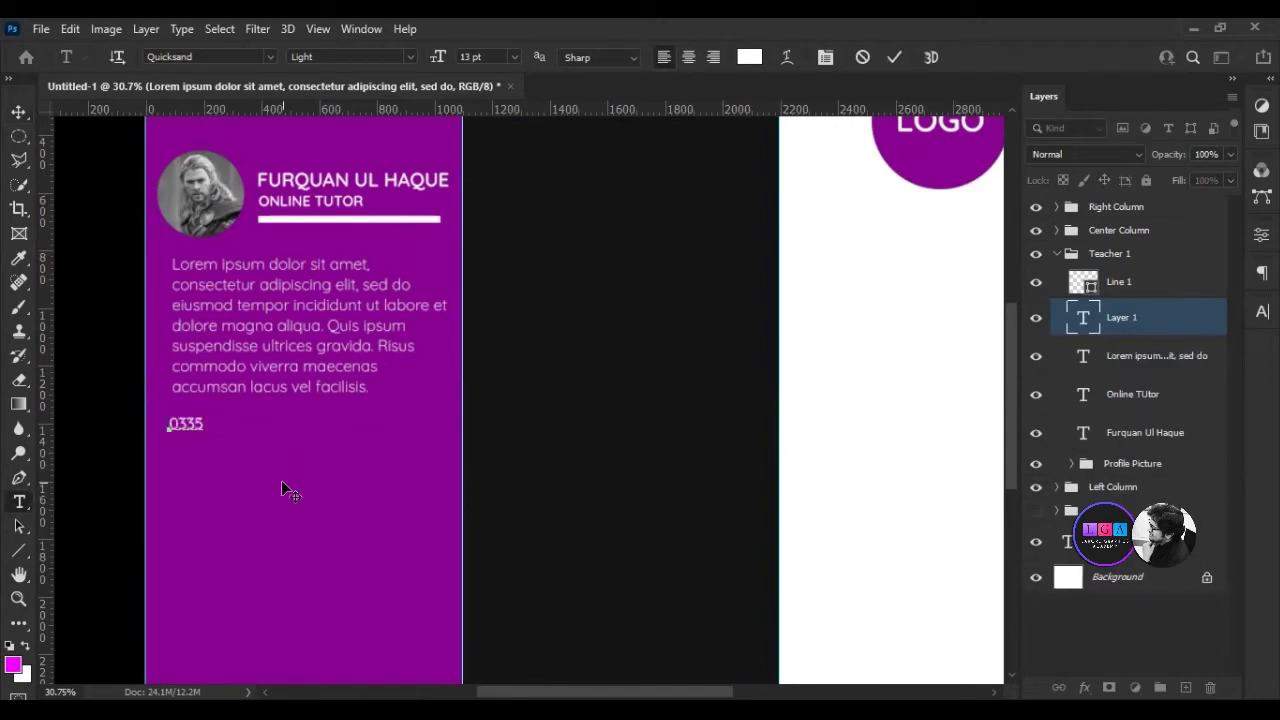
{"action": "type", "text": "123456"}
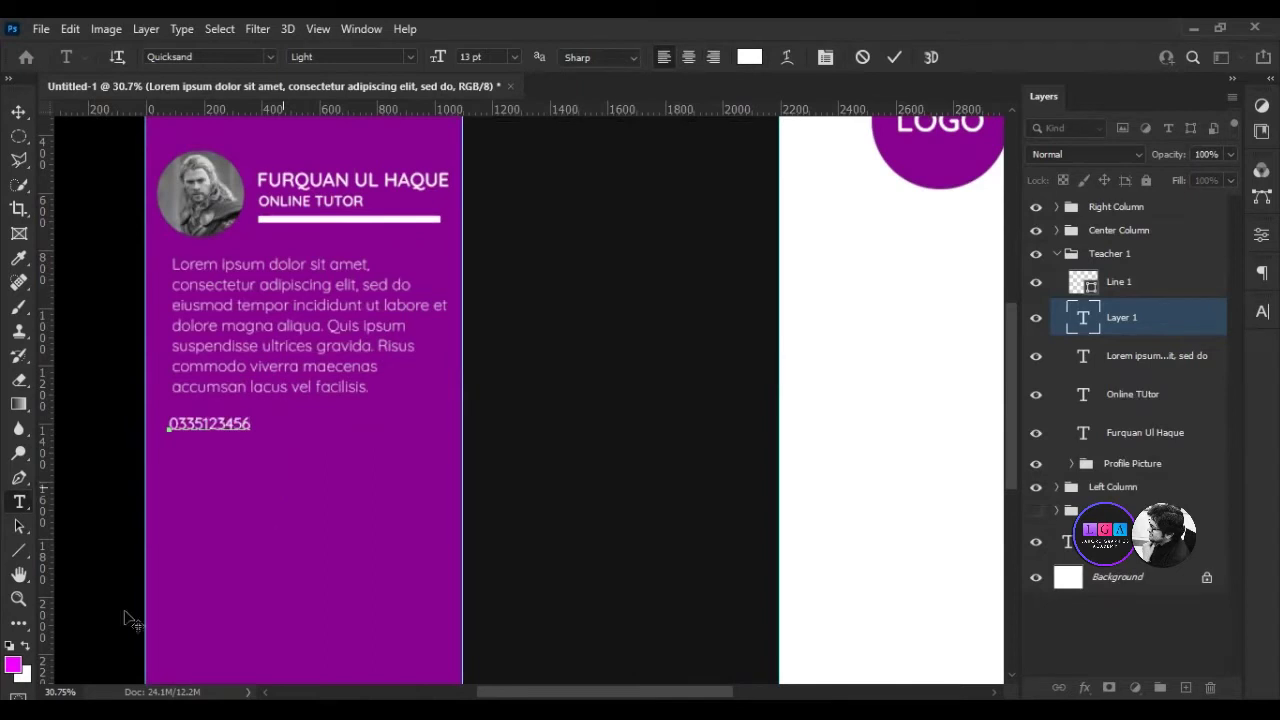
{"action": "left_click", "coordinate": [193, 424]}
{"action": "left_click", "coordinate": [219, 424]}
{"action": "left_click", "coordinate": [262, 425]}
{"action": "type", "text": "8"}
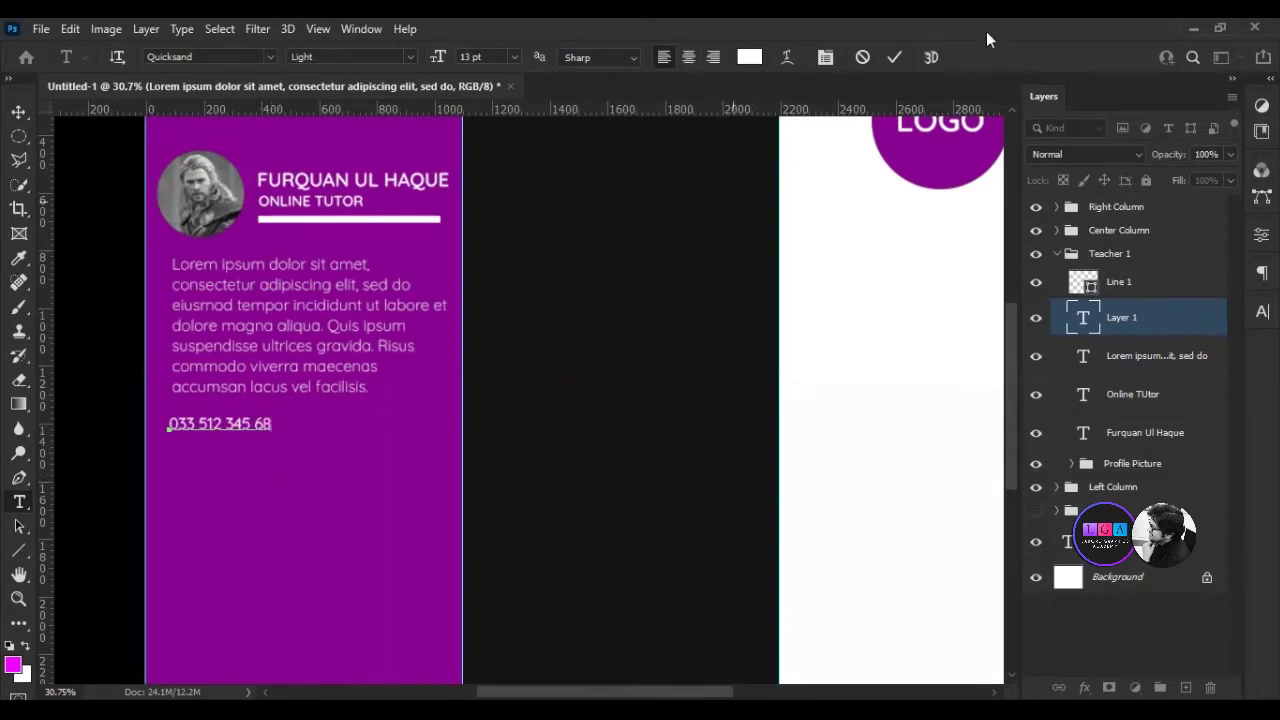
{"action": "left_click", "coordinate": [165, 432]}
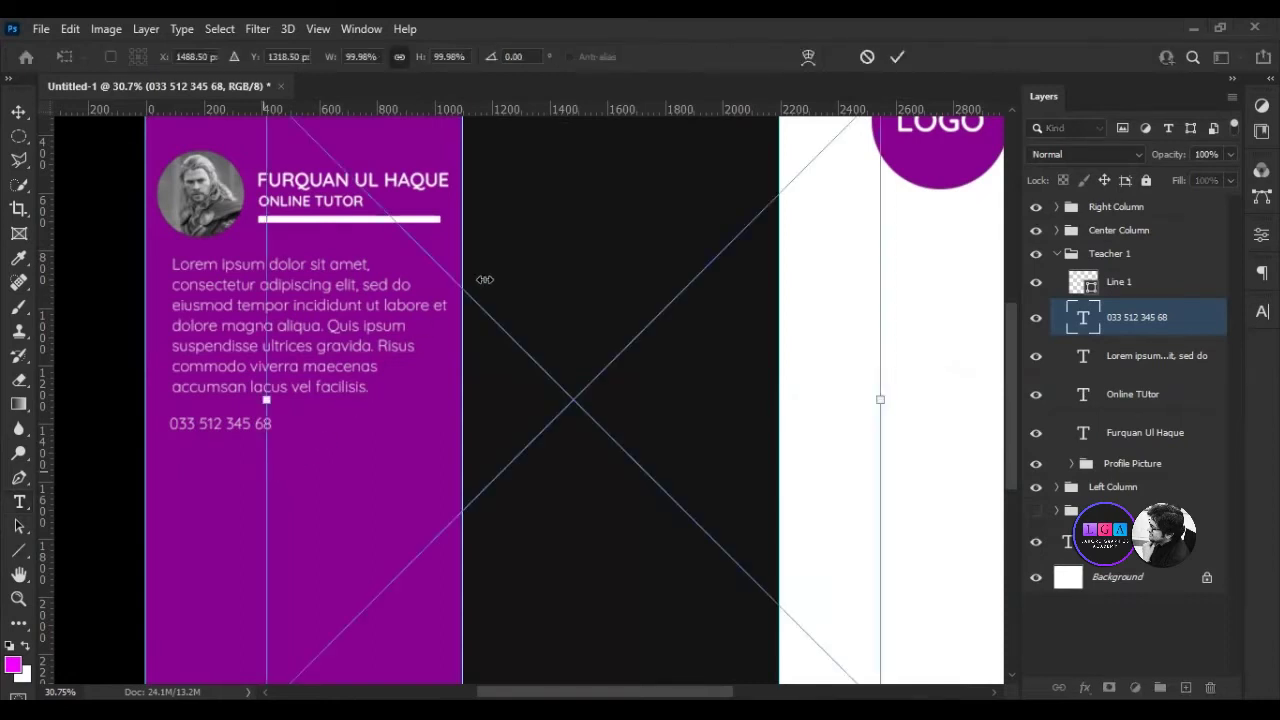
Scale the placed phone image down to about 4.6% over the instructor column.
{"action": "left_click_drag", "start_coordinate": [350, 60], "coordinate": [310, 66]}
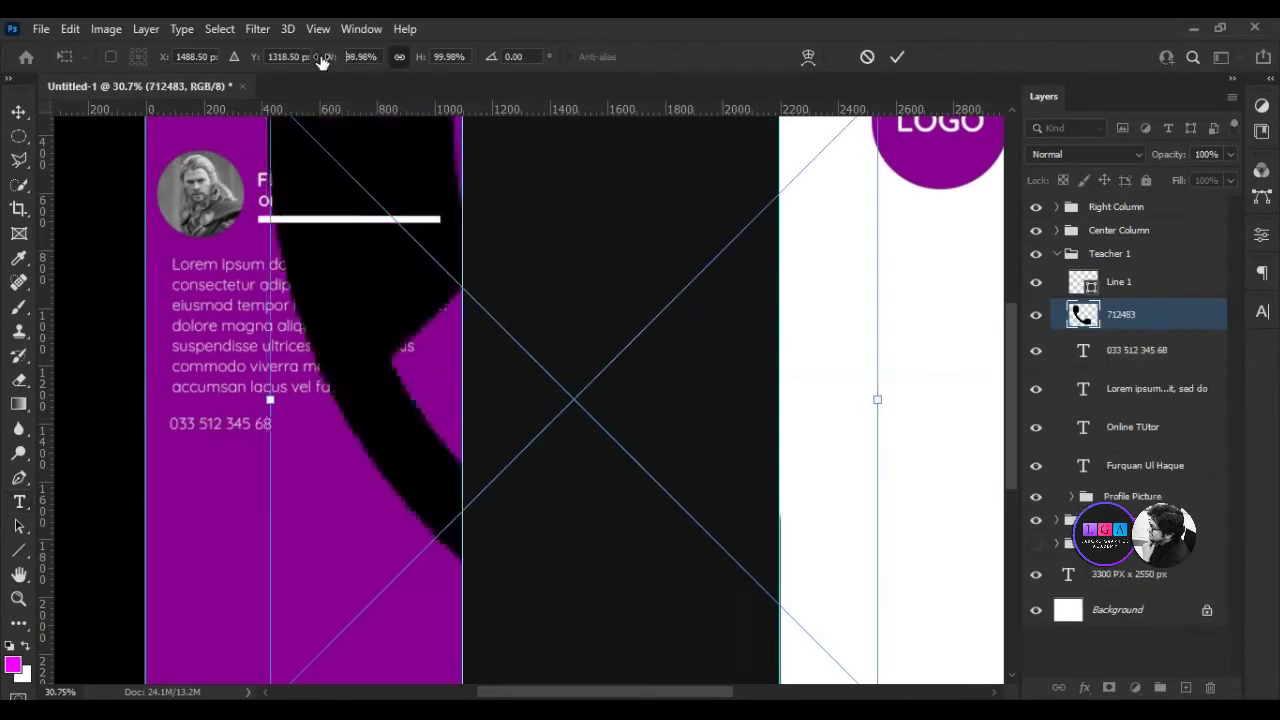
{"action": "left_click_drag", "start_coordinate": [310, 66], "coordinate": [302, 66]}
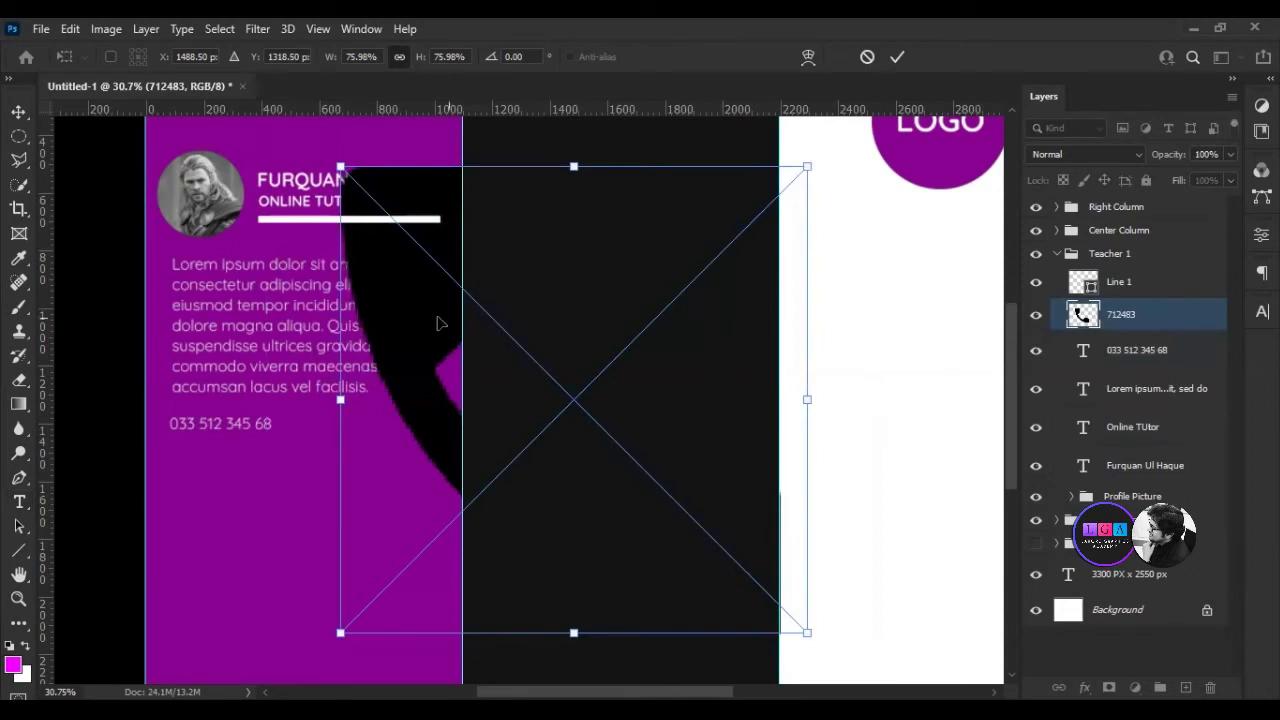
{"action": "left_click_drag", "start_coordinate": [810, 167], "coordinate": [640, 194]}
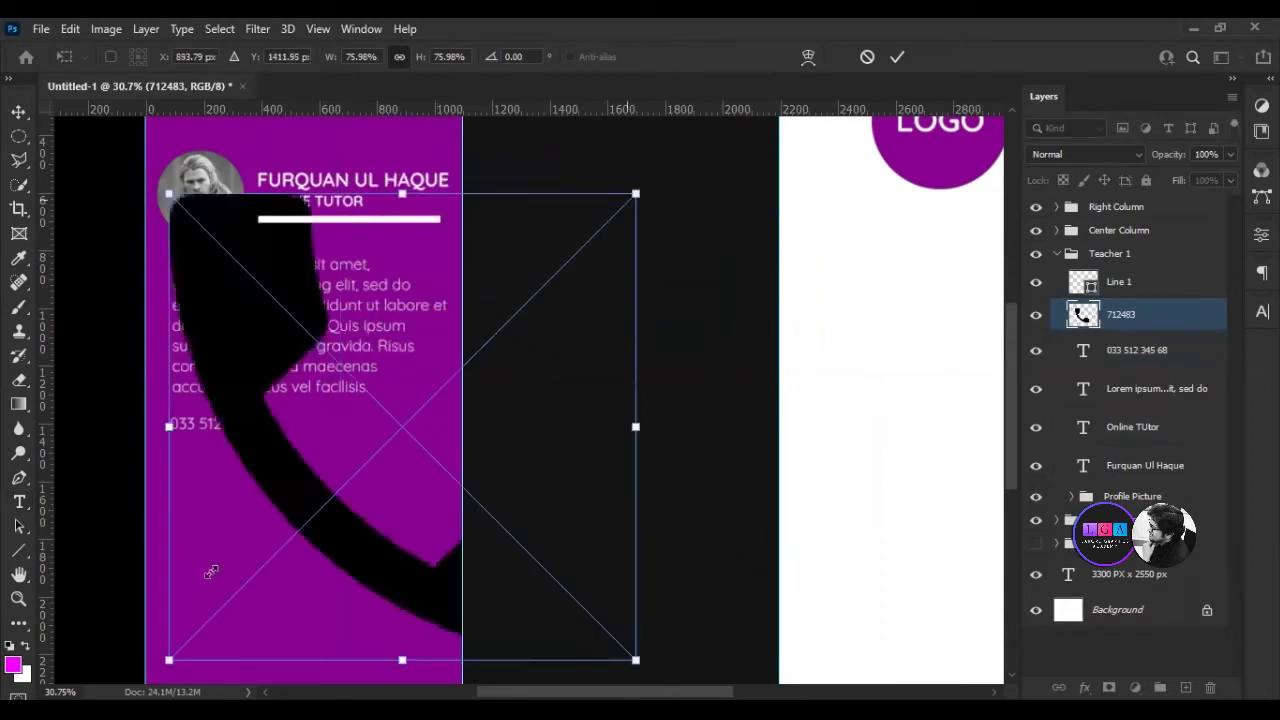
{"action": "left_click_drag", "start_coordinate": [169, 660], "coordinate": [190, 640]}
{"action": "scroll", "coordinate": [187, 660], "scroll_direction": "up", "scroll_amount": 1}
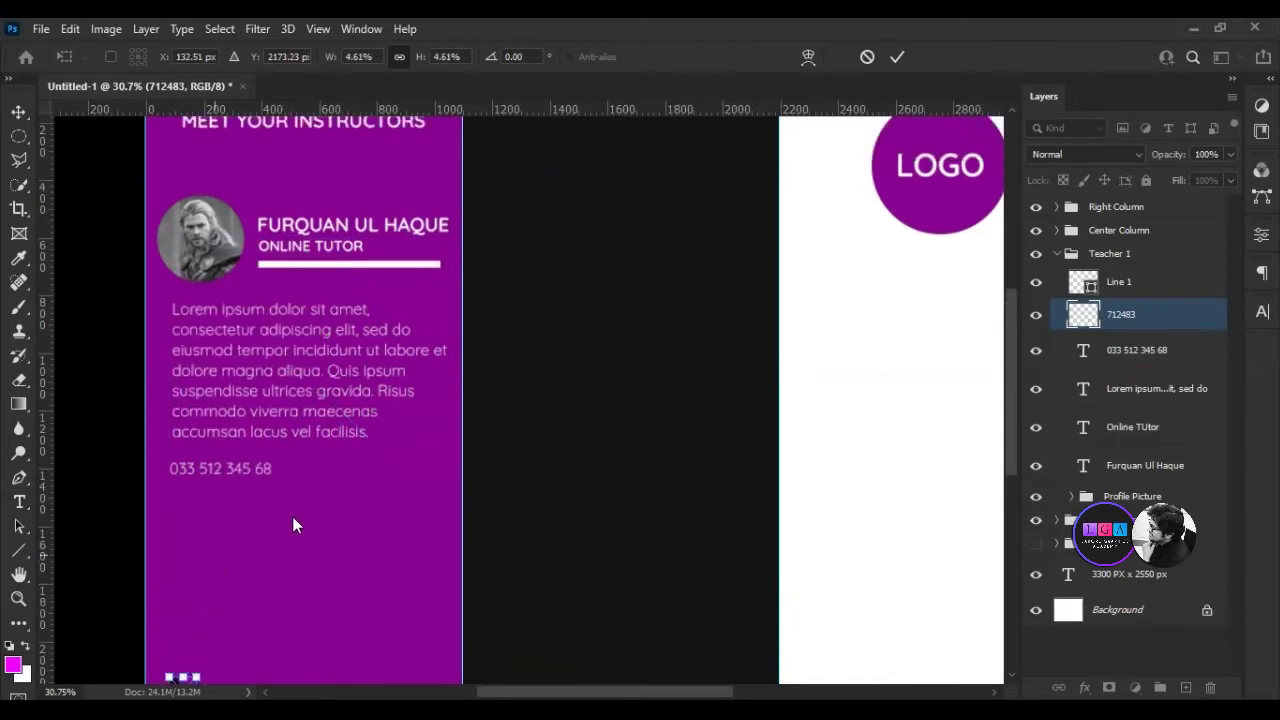
{"action": "left_click", "coordinate": [898, 57]}
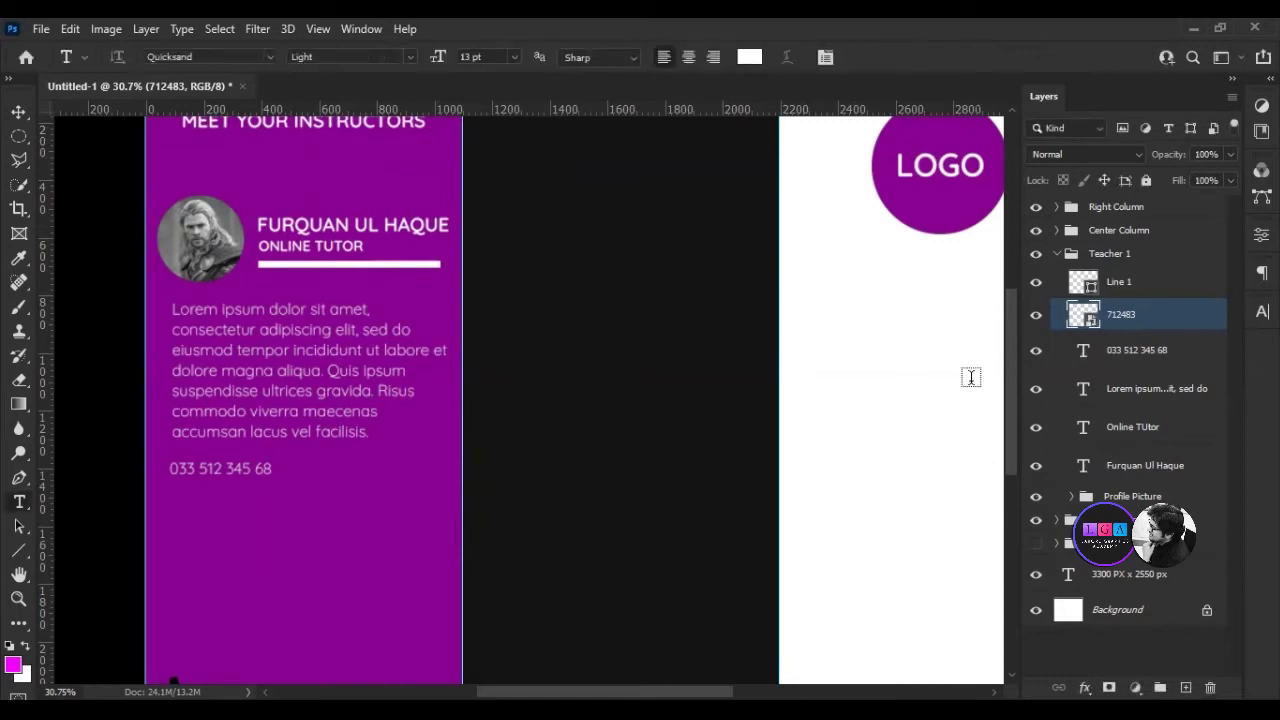
Rename the placed image layer to 'Phone Icon'.
{"action": "double_click", "coordinate": [1121, 315]}
{"action": "type", "text": "Phone Icon"}
{"action": "key", "text": "Return"}
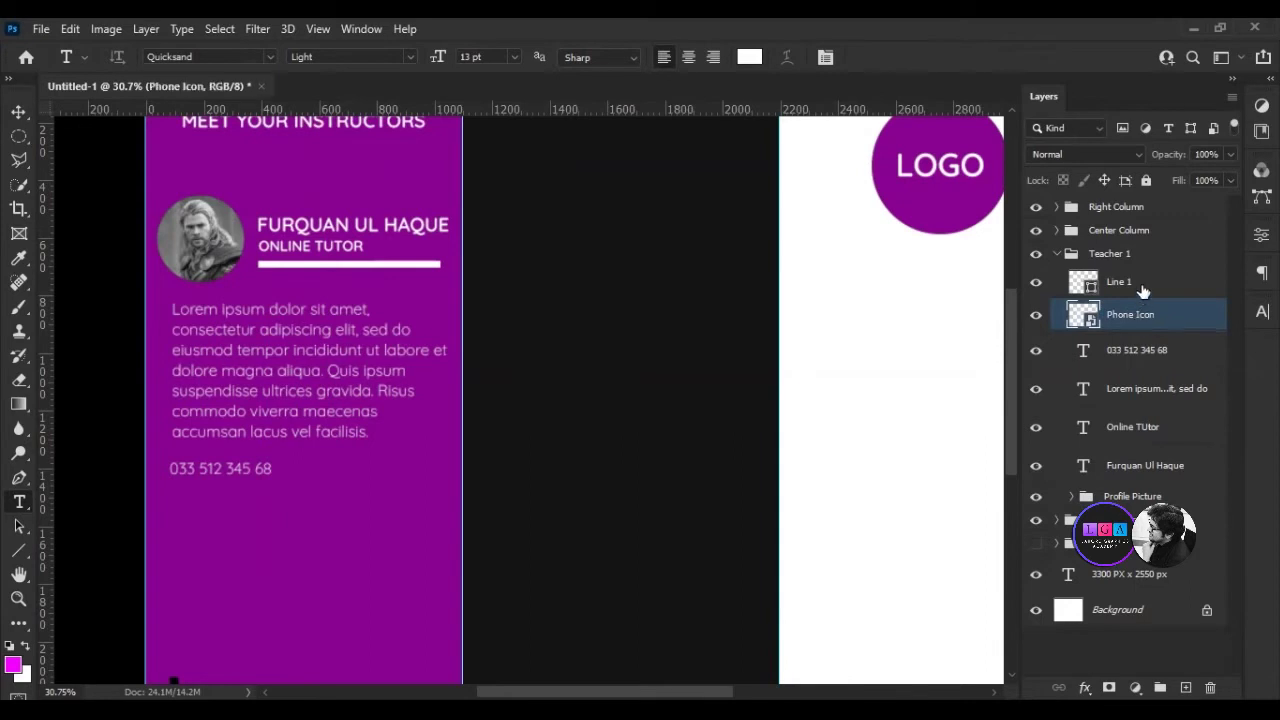
Move the phone icon beside the phone number and shrink it to text height.
{"action": "scroll", "coordinate": [221, 585], "scroll_direction": "down", "scroll_amount": 3}
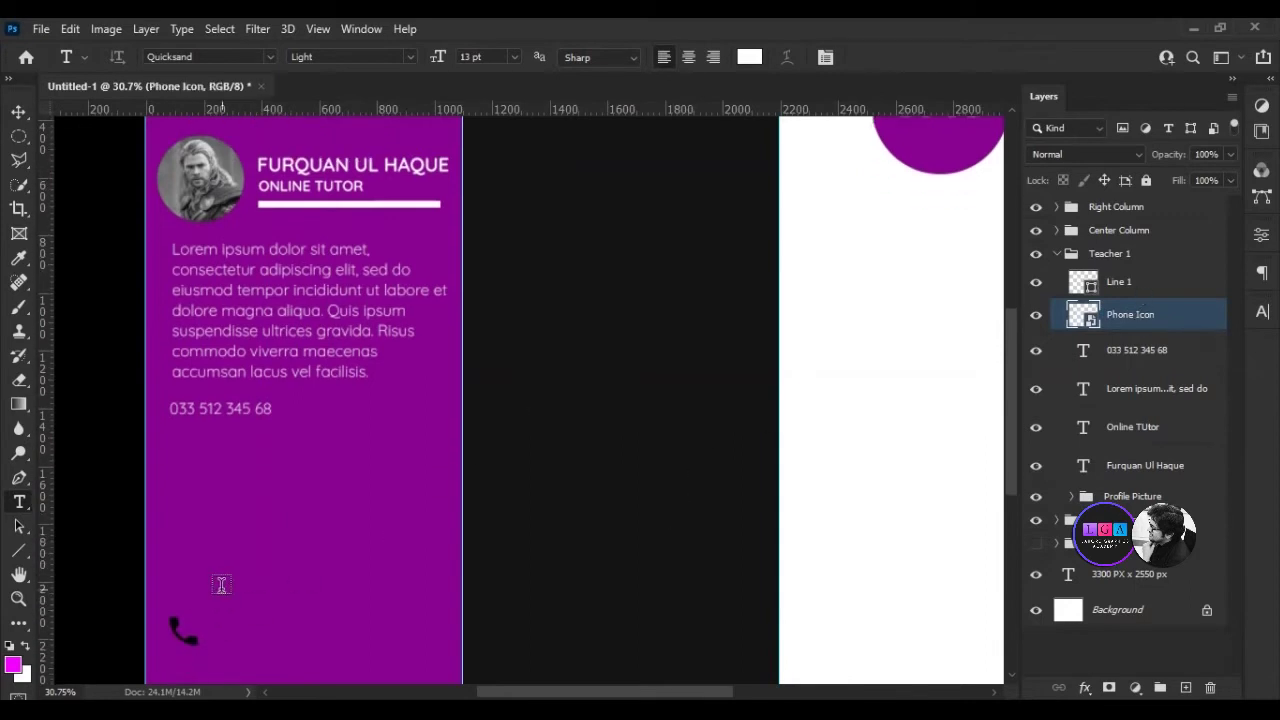
{"action": "scroll", "coordinate": [176, 661], "scroll_direction": "up", "scroll_amount": 2}
{"action": "scroll", "coordinate": [176, 661], "scroll_direction": "up", "scroll_amount": 1}
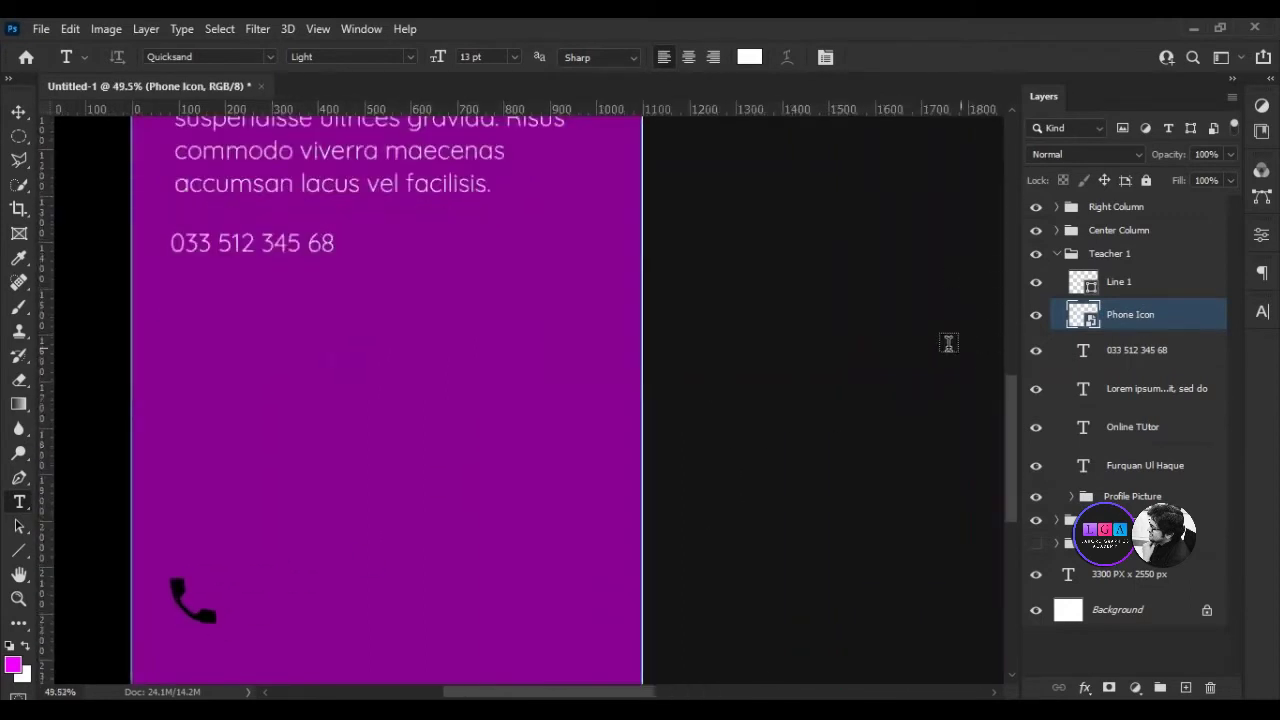
{"action": "left_click", "coordinate": [19, 113]}
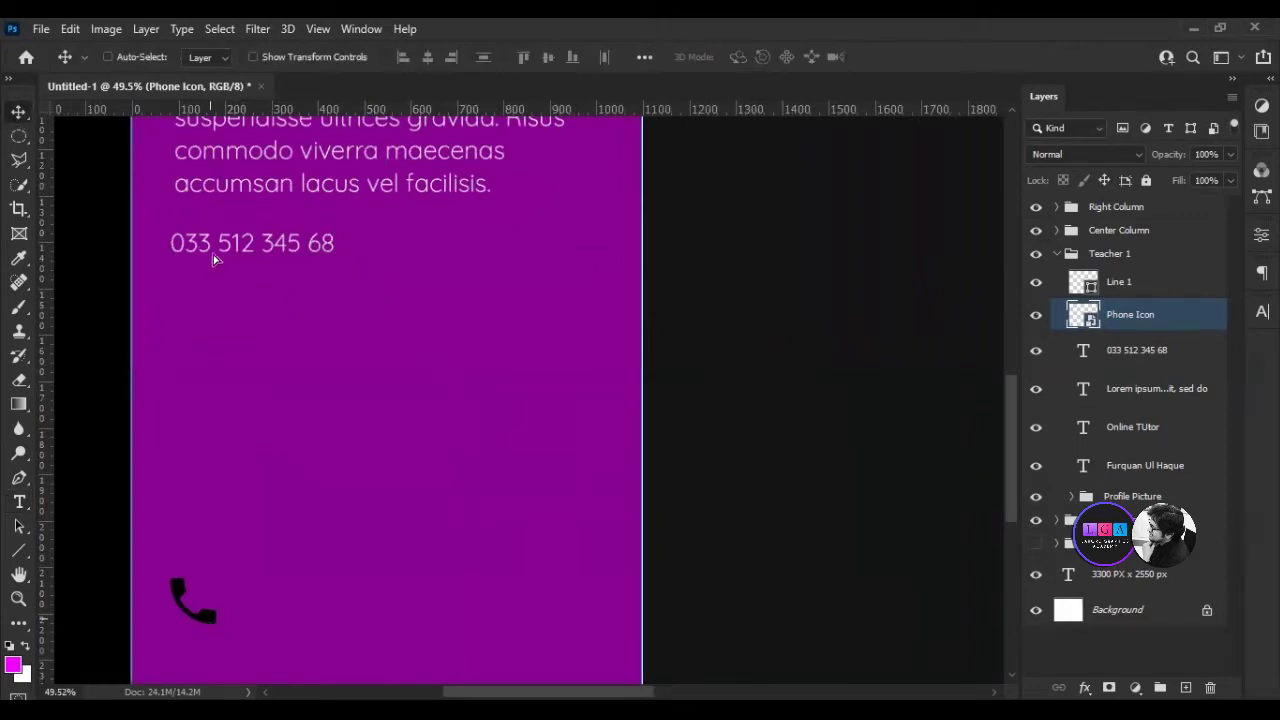
{"action": "left_click_drag", "start_coordinate": [211, 266], "coordinate": [195, 278]}
{"action": "key", "text": "ctrl+t"}
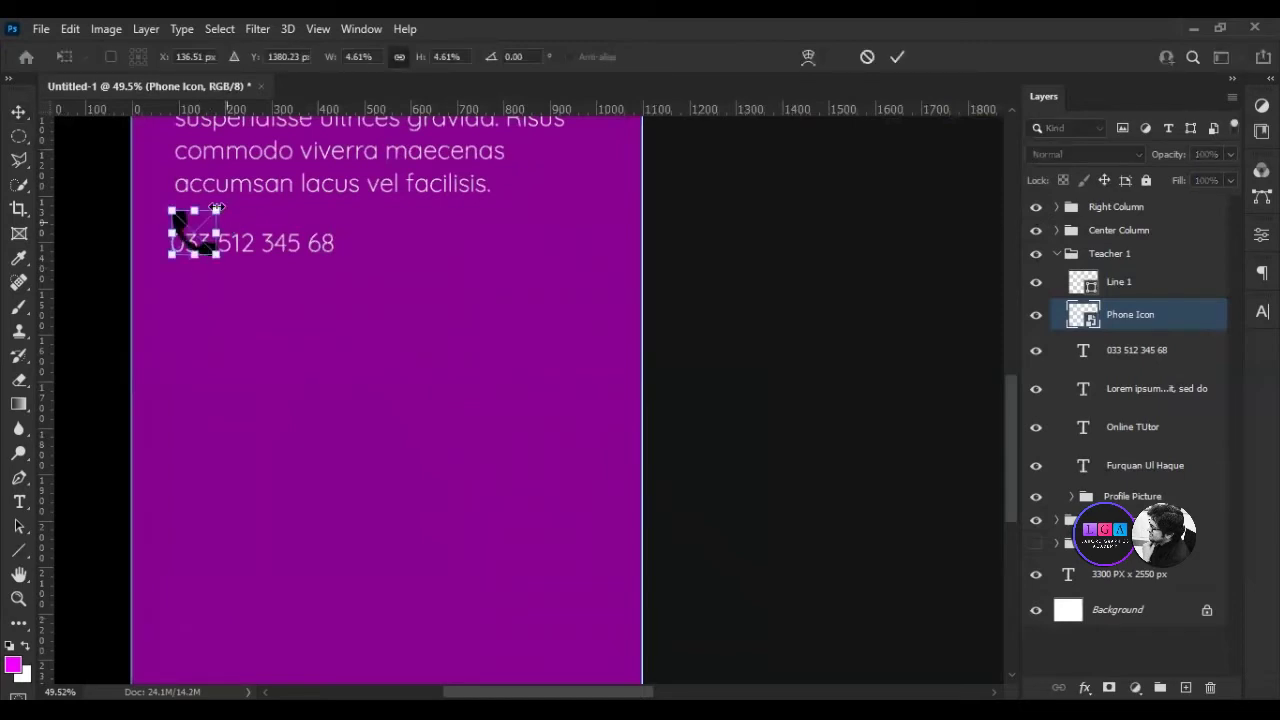
{"action": "left_click_drag", "start_coordinate": [205, 215], "coordinate": [202, 226]}
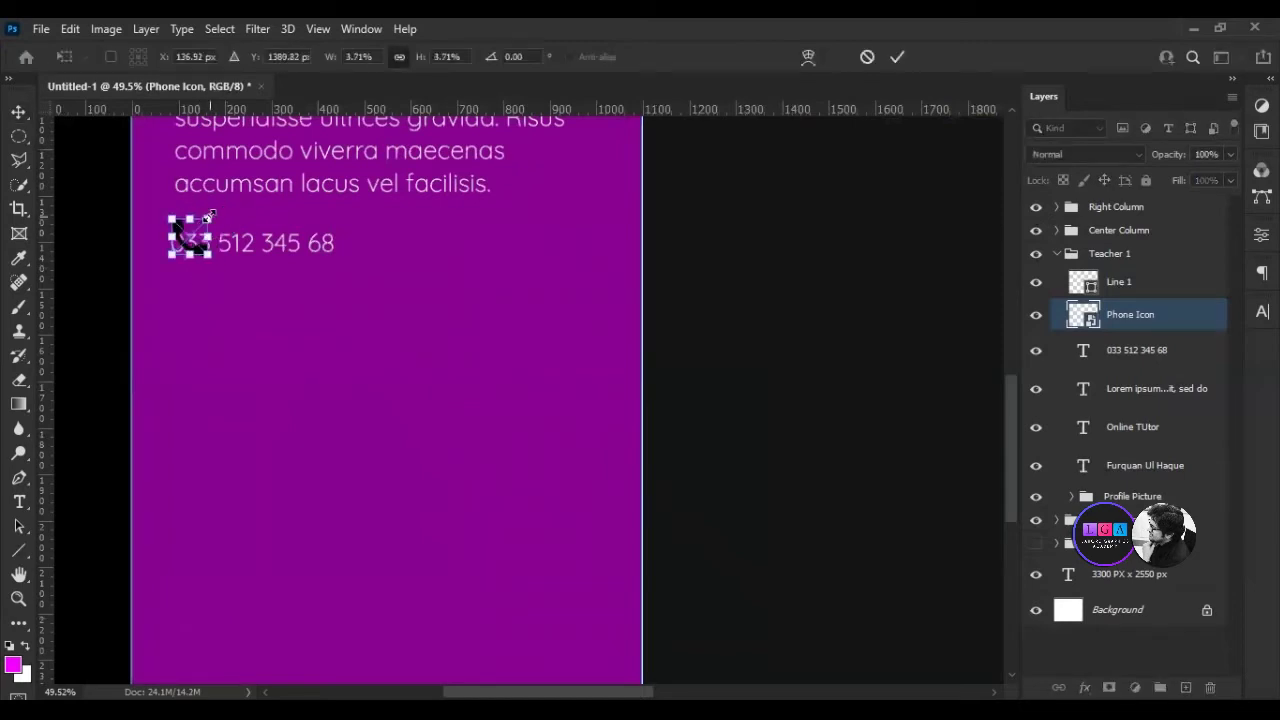
{"action": "left_click_drag", "start_coordinate": [203, 222], "coordinate": [202, 228]}
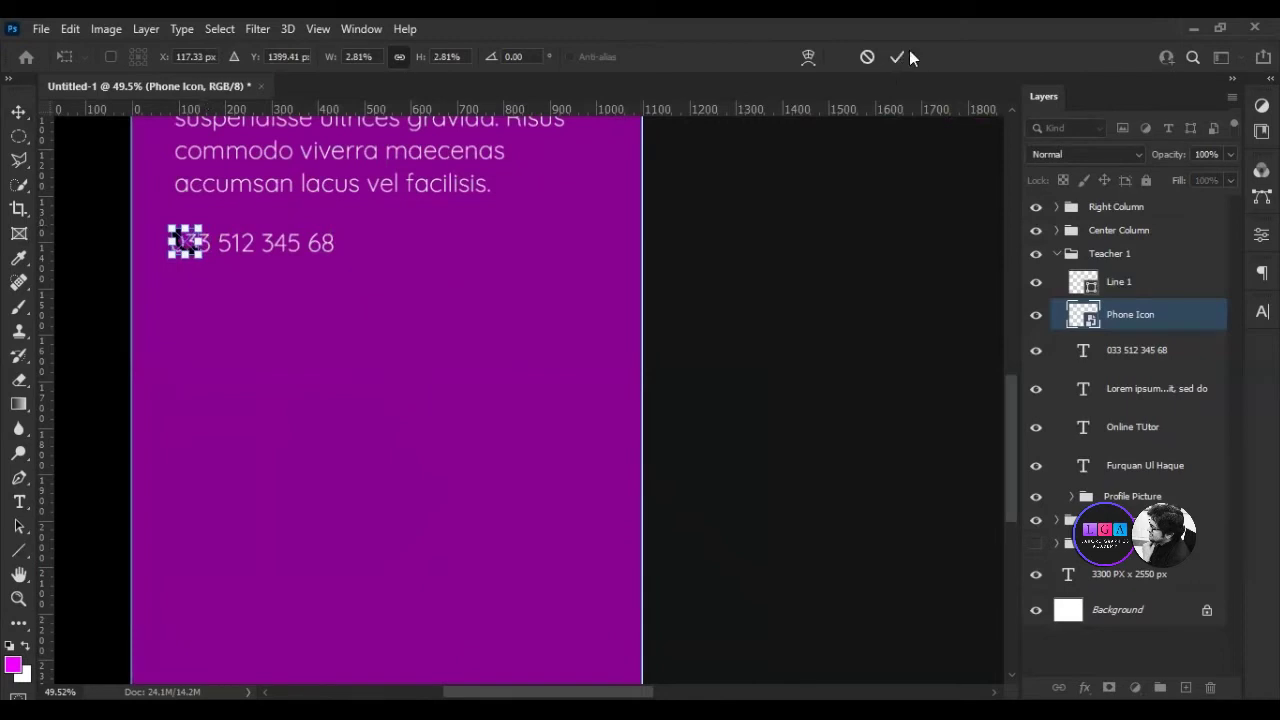
{"action": "left_click", "coordinate": [898, 58]}
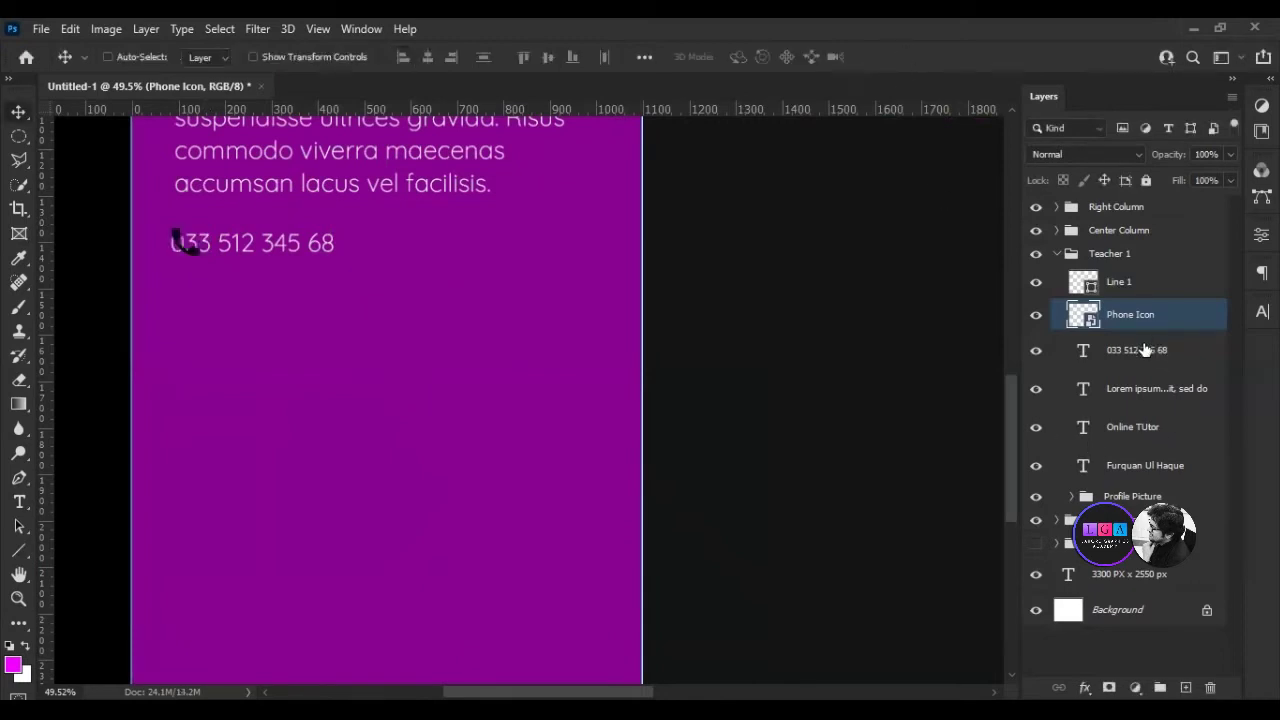
Nudge the phone number right, then open and close the icon's embedded contents.
{"action": "left_click", "coordinate": [264, 242], "text": "ctrl"}
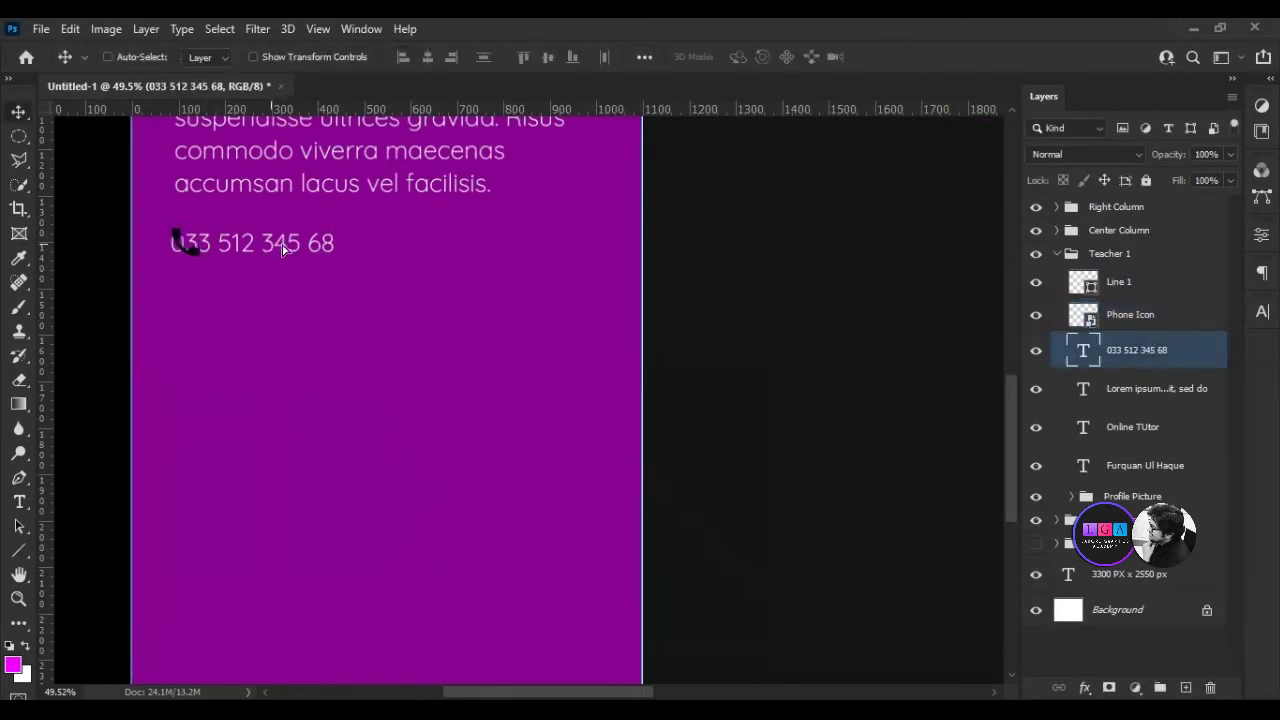
{"action": "key", "text": "shift+Right"}
{"action": "key", "text": "shift+Right"}
{"action": "key", "text": "shift+Right"}
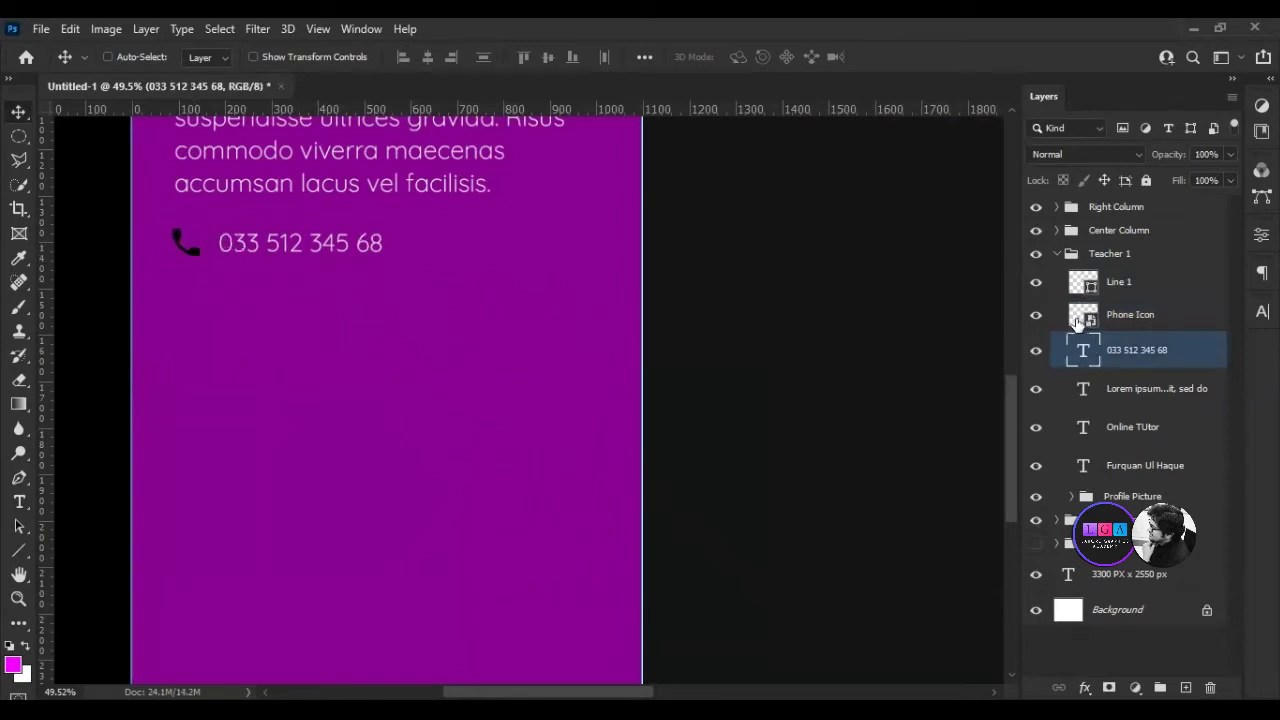
{"action": "left_click", "coordinate": [1077, 320]}
{"action": "double_click", "coordinate": [1077, 318]}
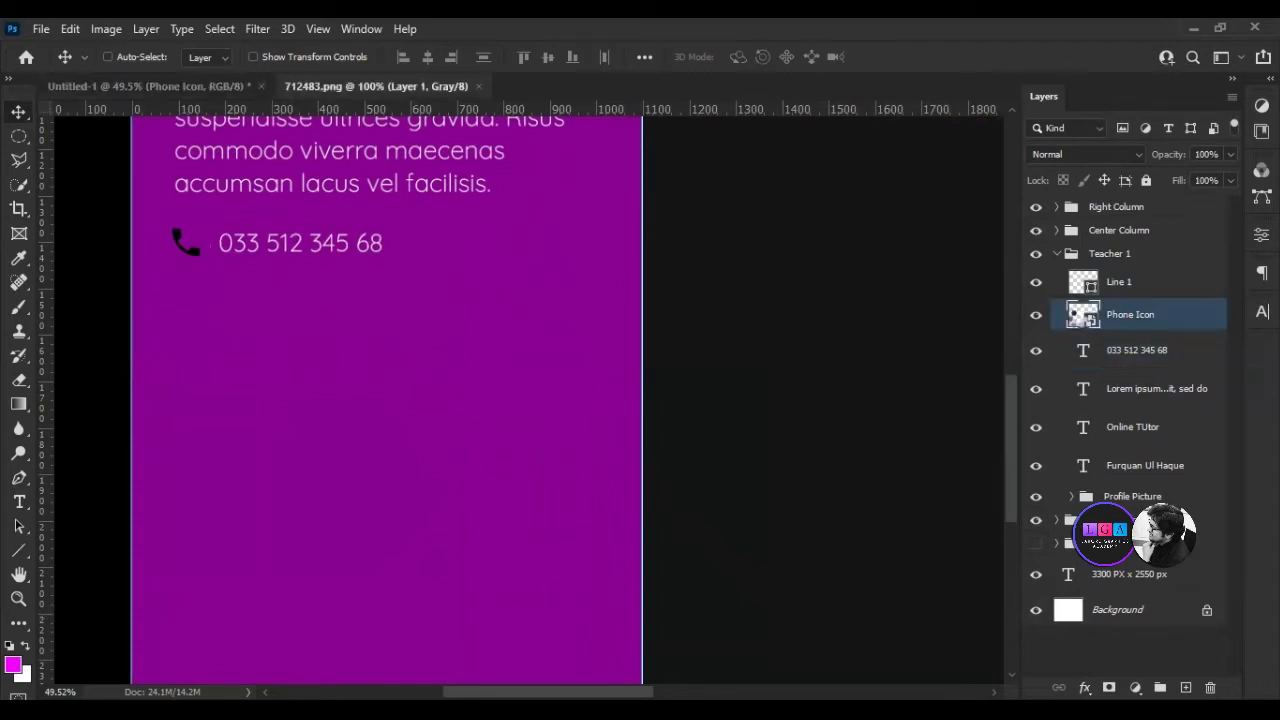
{"action": "left_click", "coordinate": [478, 86]}
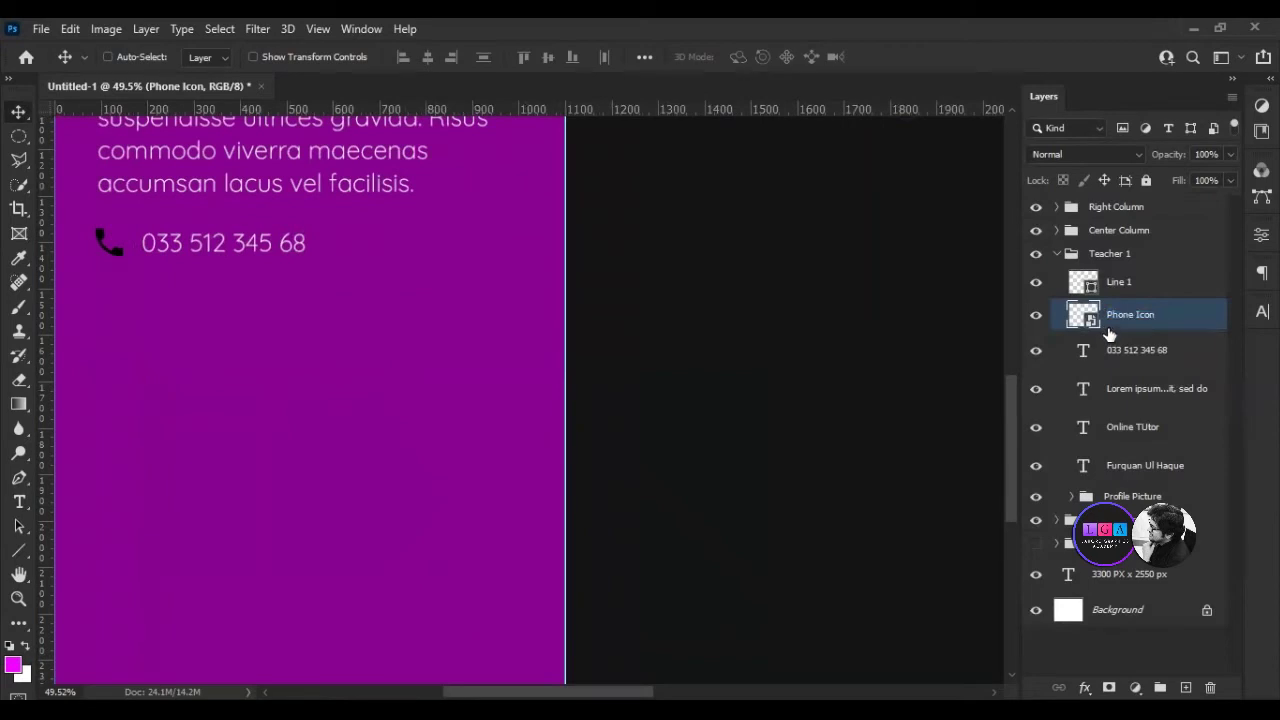
Add a white (#ffffff) Color Overlay layer style to the Phone Icon layer.
{"action": "double_click", "coordinate": [1086, 328]}
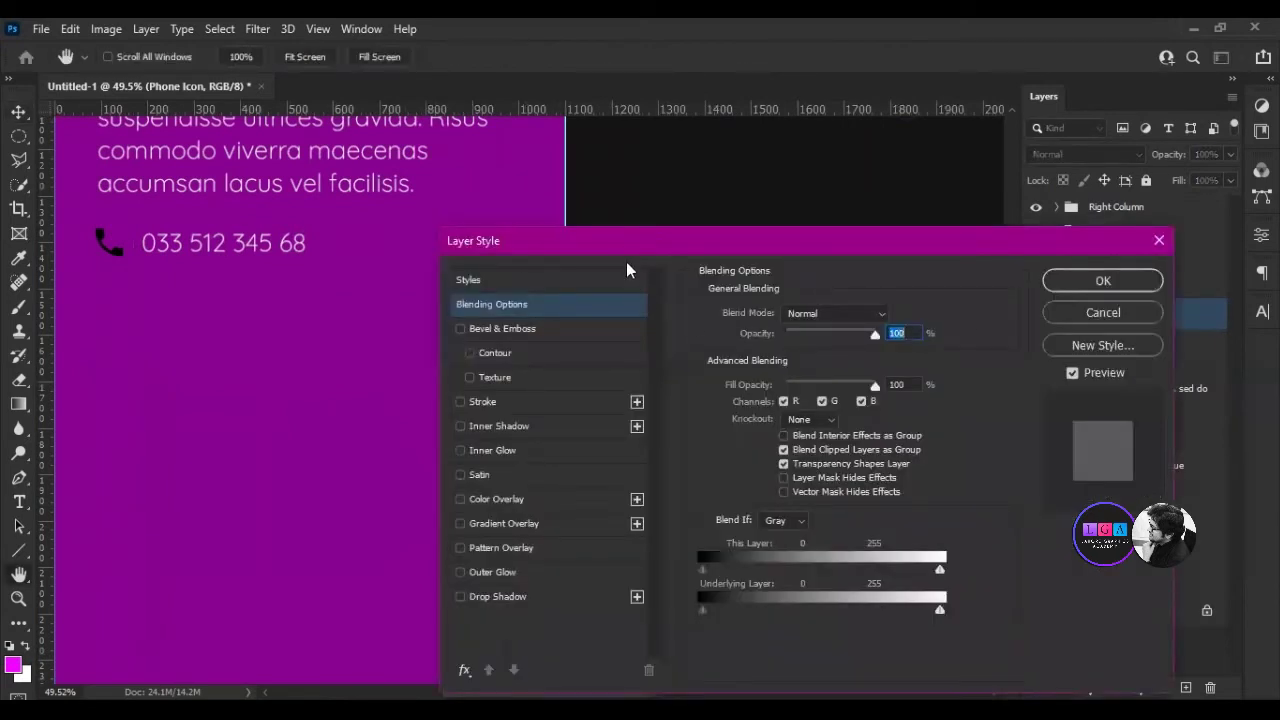
{"action": "left_click_drag", "start_coordinate": [627, 243], "coordinate": [715, 135]}
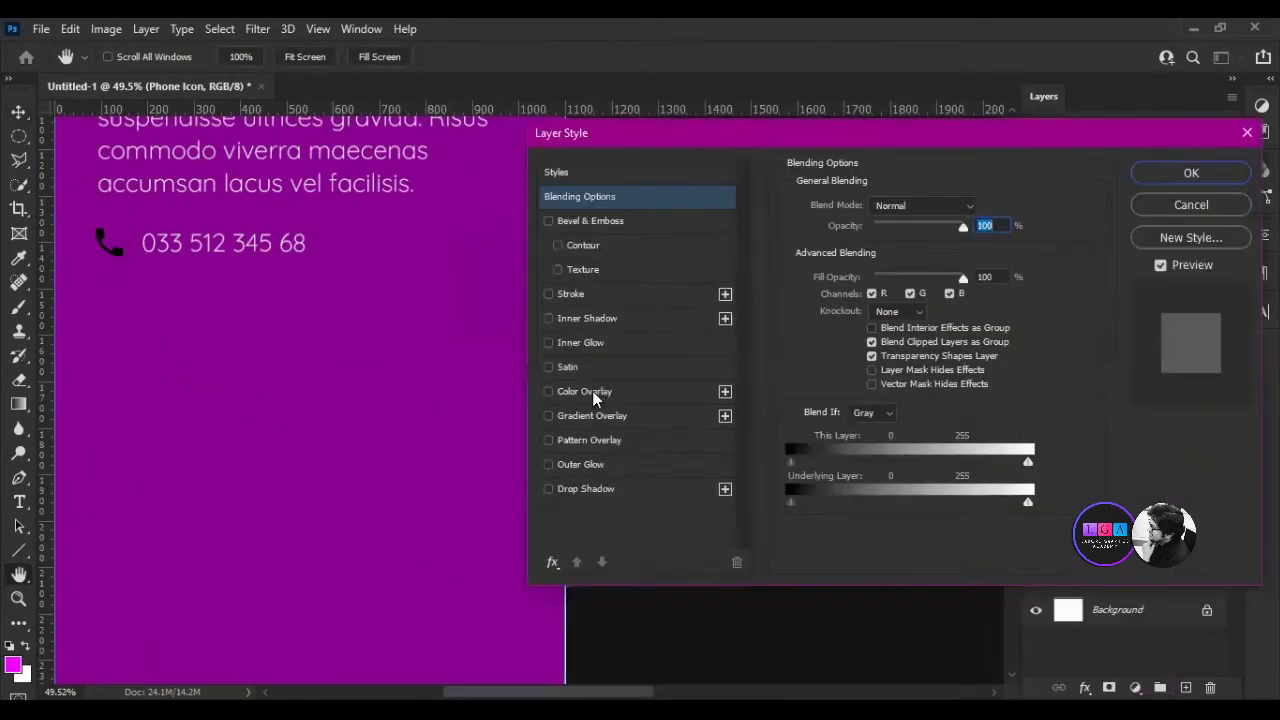
{"action": "left_click", "coordinate": [592, 391]}
{"action": "left_click", "coordinate": [981, 208]}
{"action": "left_click", "coordinate": [665, 380]}
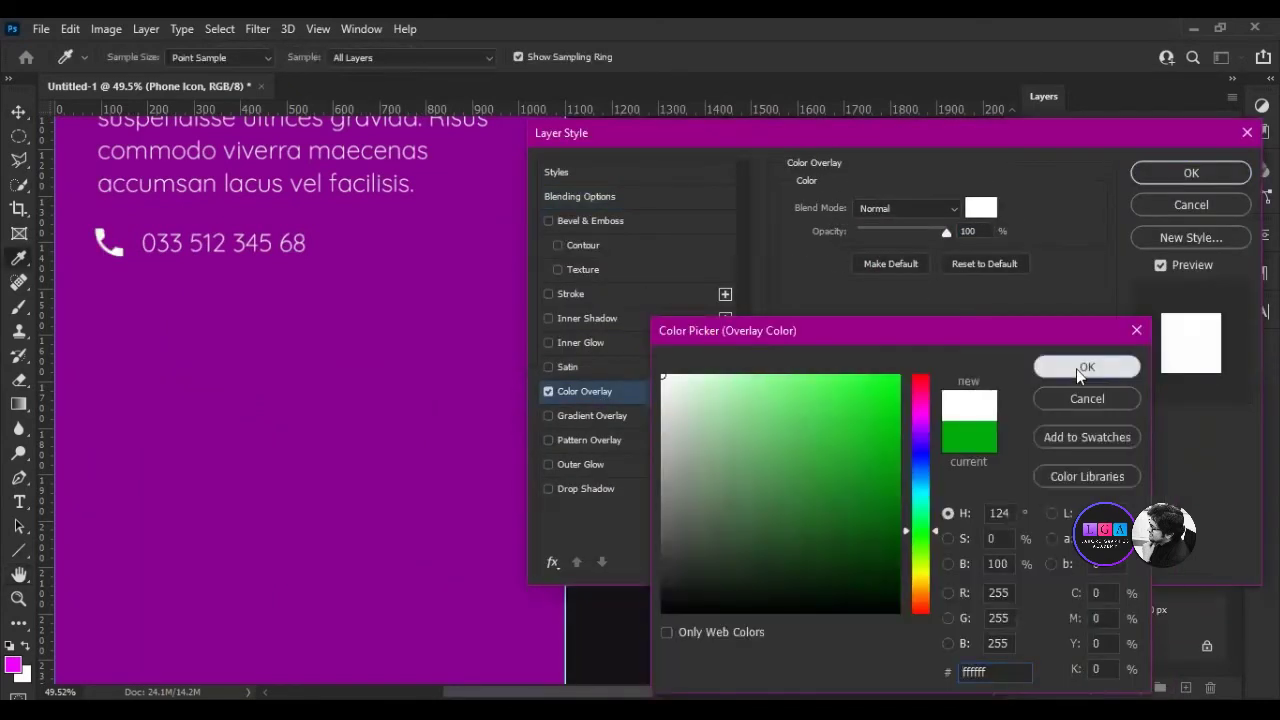
{"action": "left_click", "coordinate": [1076, 368]}
{"action": "left_click_drag", "start_coordinate": [673, 131], "coordinate": [519, 131]}
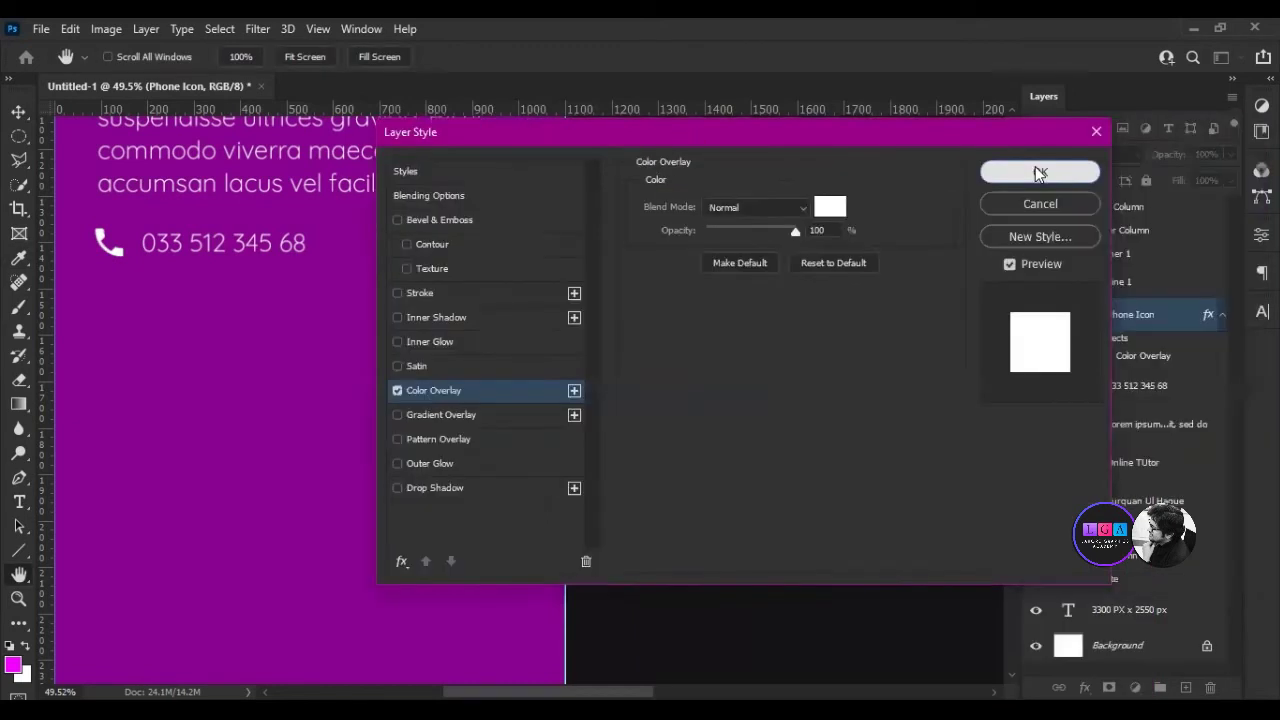
{"action": "left_click", "coordinate": [1035, 166]}
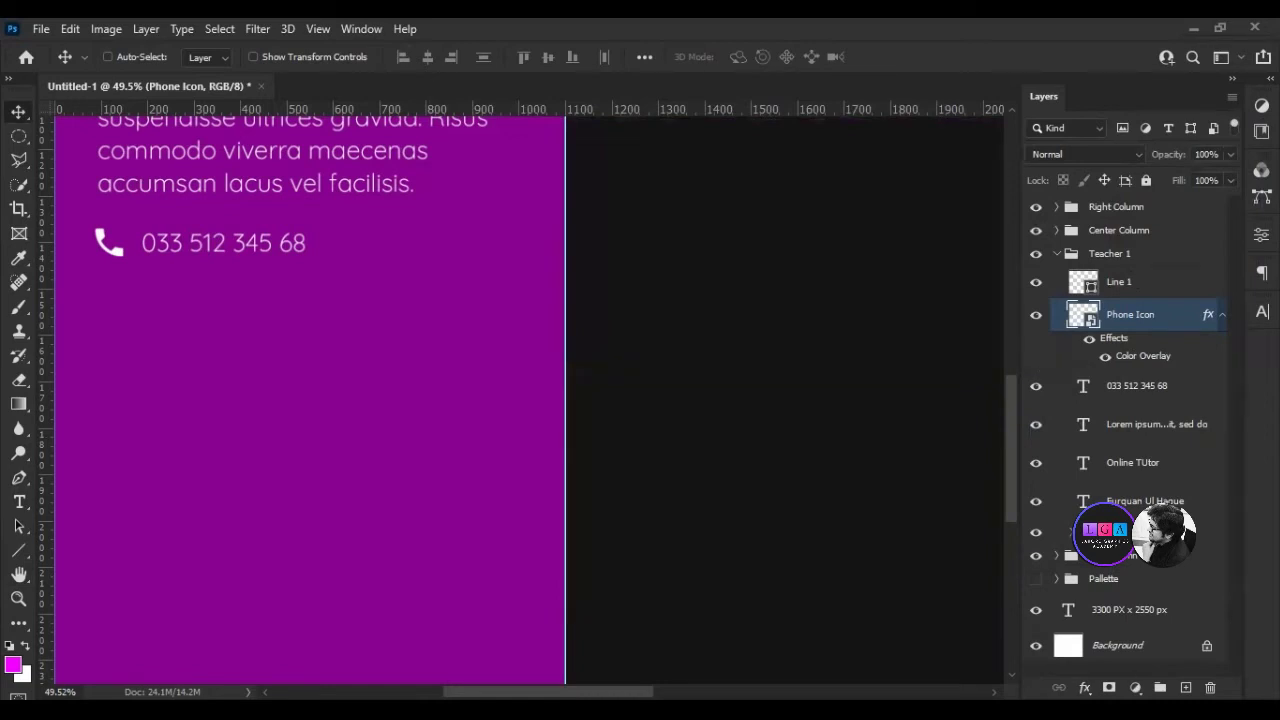
Reopen the phone icon's Color Overlay settings from the layer effects list to check them.
{"action": "left_click", "coordinate": [1085, 687]}
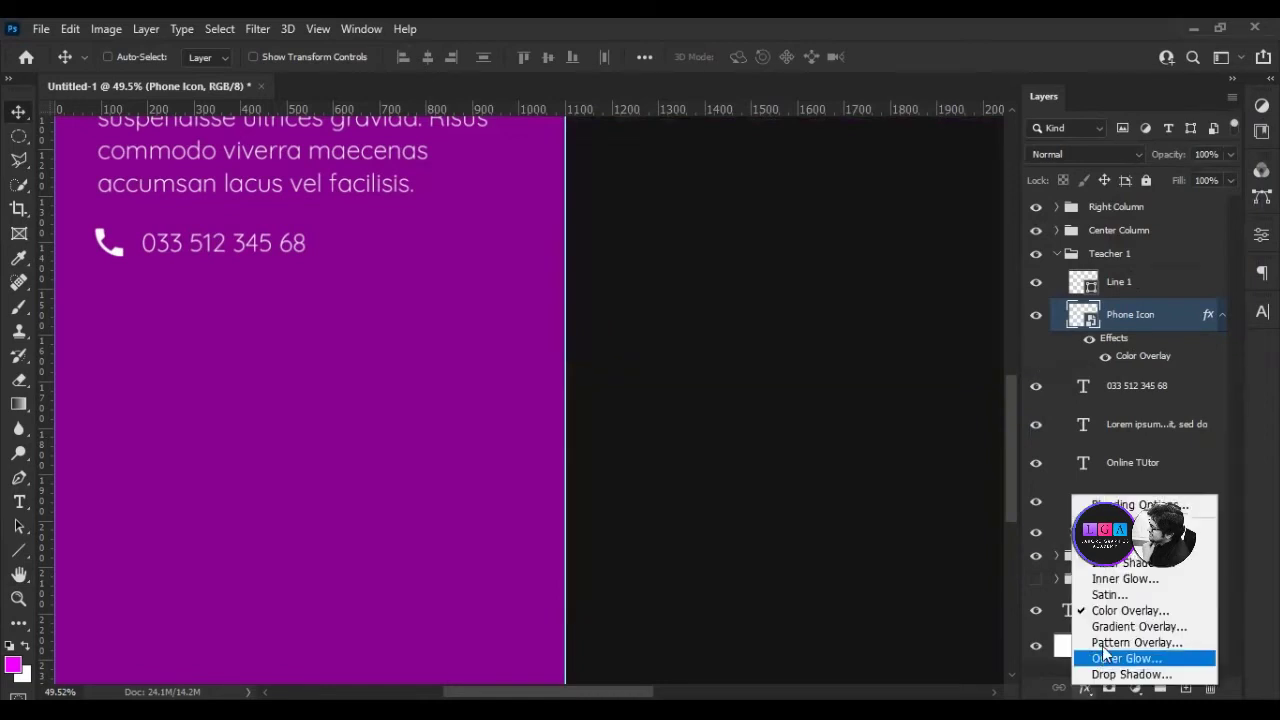
{"action": "left_click", "coordinate": [1007, 517]}
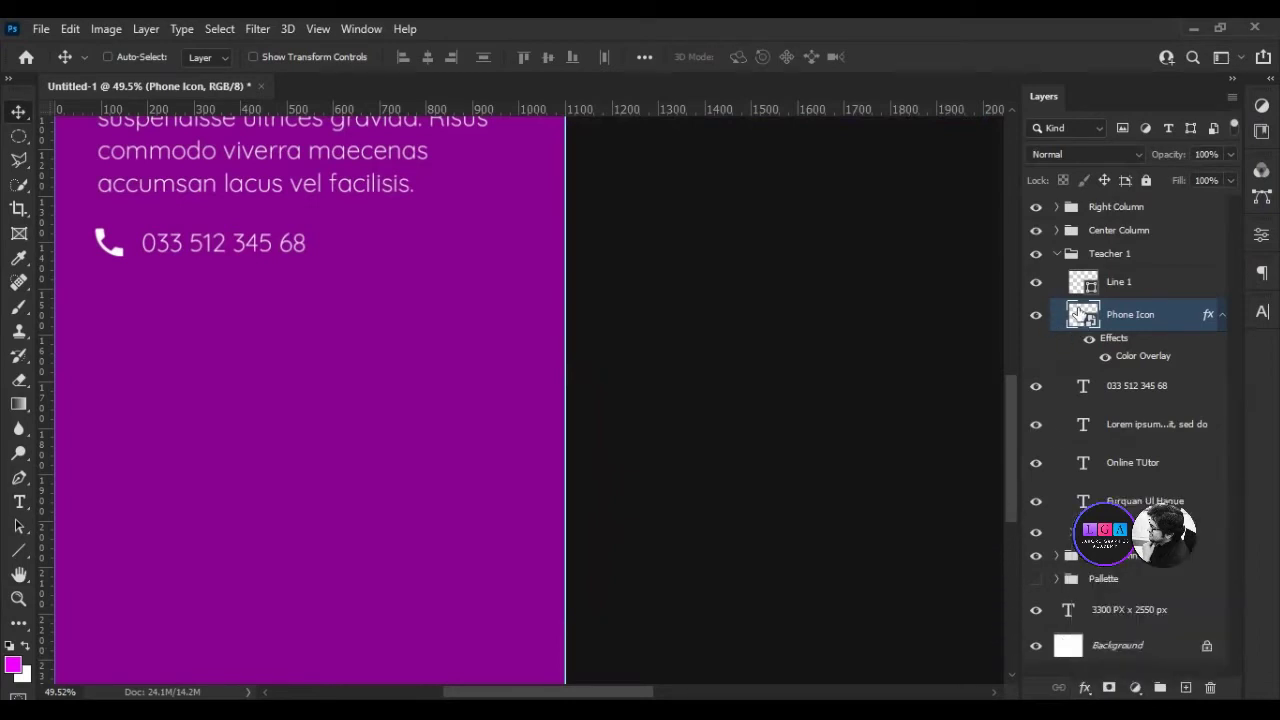
{"action": "left_click", "coordinate": [1085, 687]}
{"action": "left_click", "coordinate": [1099, 618]}
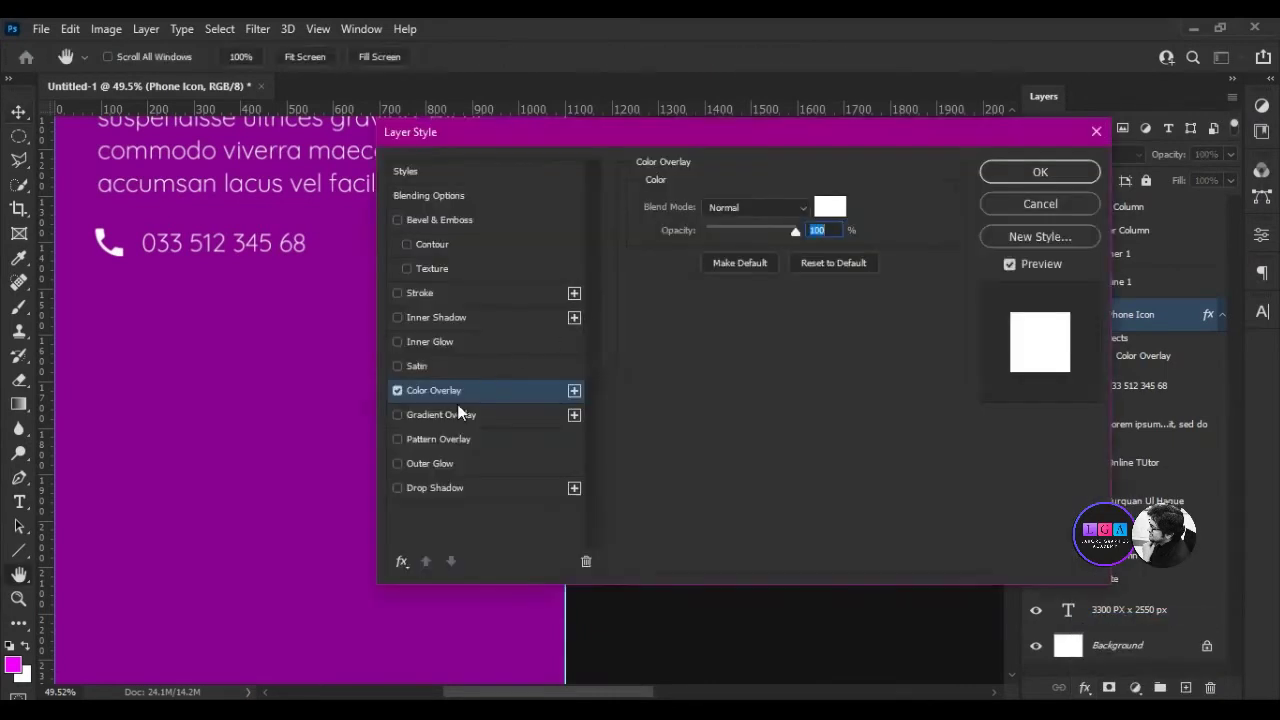
{"action": "left_click", "coordinate": [1040, 200]}
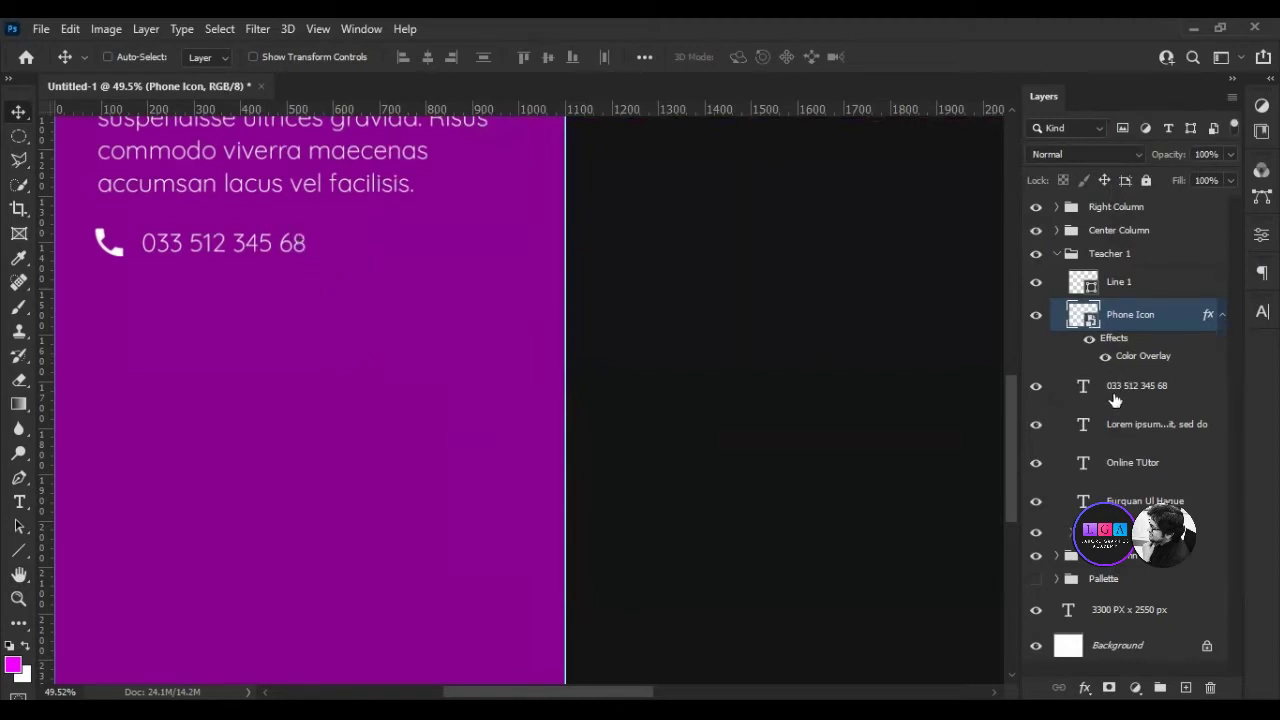
Append a second phone number to the instructor's phone line and commit the text.
{"action": "double_click", "coordinate": [310, 248]}
{"action": "left_click", "coordinate": [312, 244]}
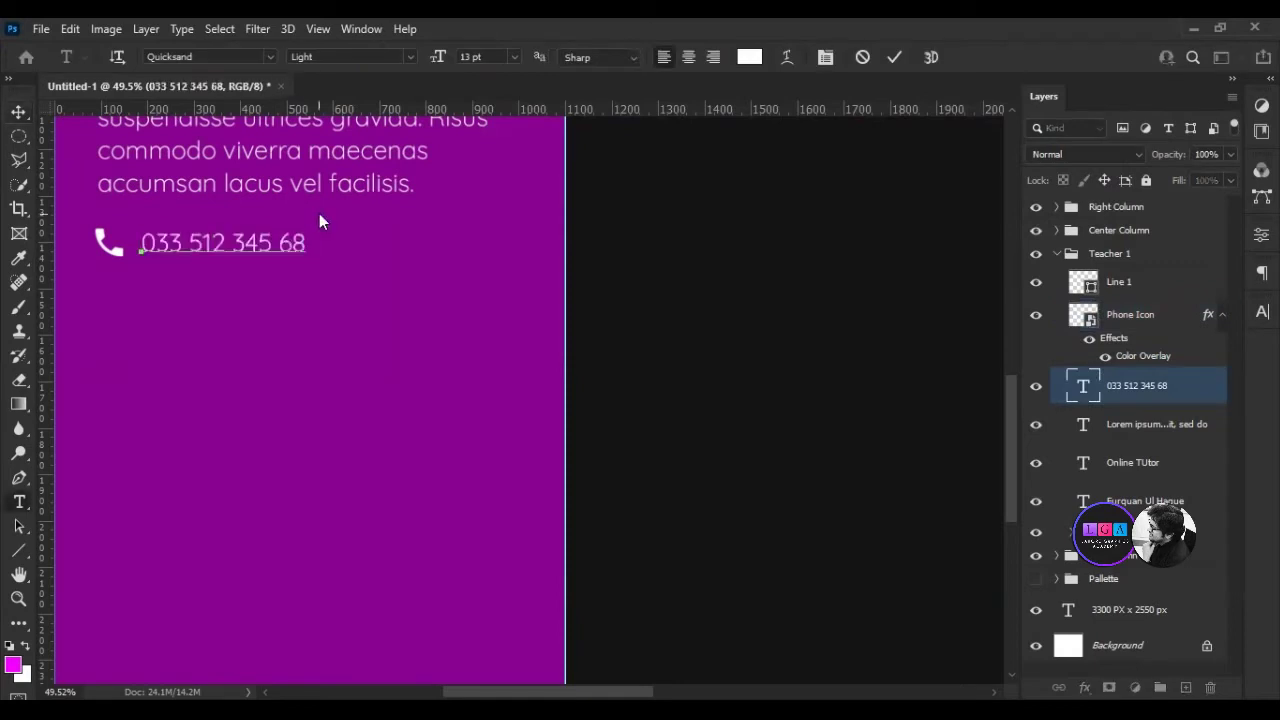
{"action": "type", "text": "0423 123 "}
{"action": "type", "text": "46+"}
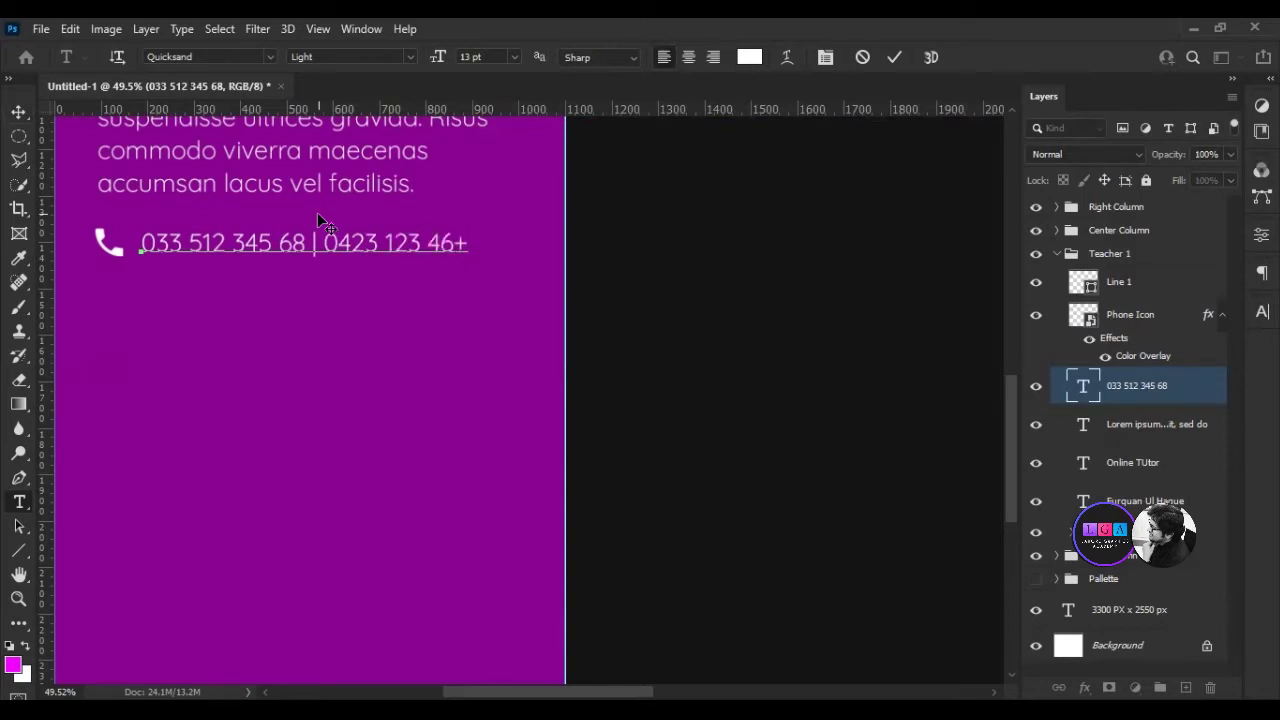
{"action": "key", "text": "BackSpace"}
{"action": "type", "text": "7"}
{"action": "key", "text": "Return"}
{"action": "key", "text": "ctrl+Return"}
{"action": "key", "text": "v"}
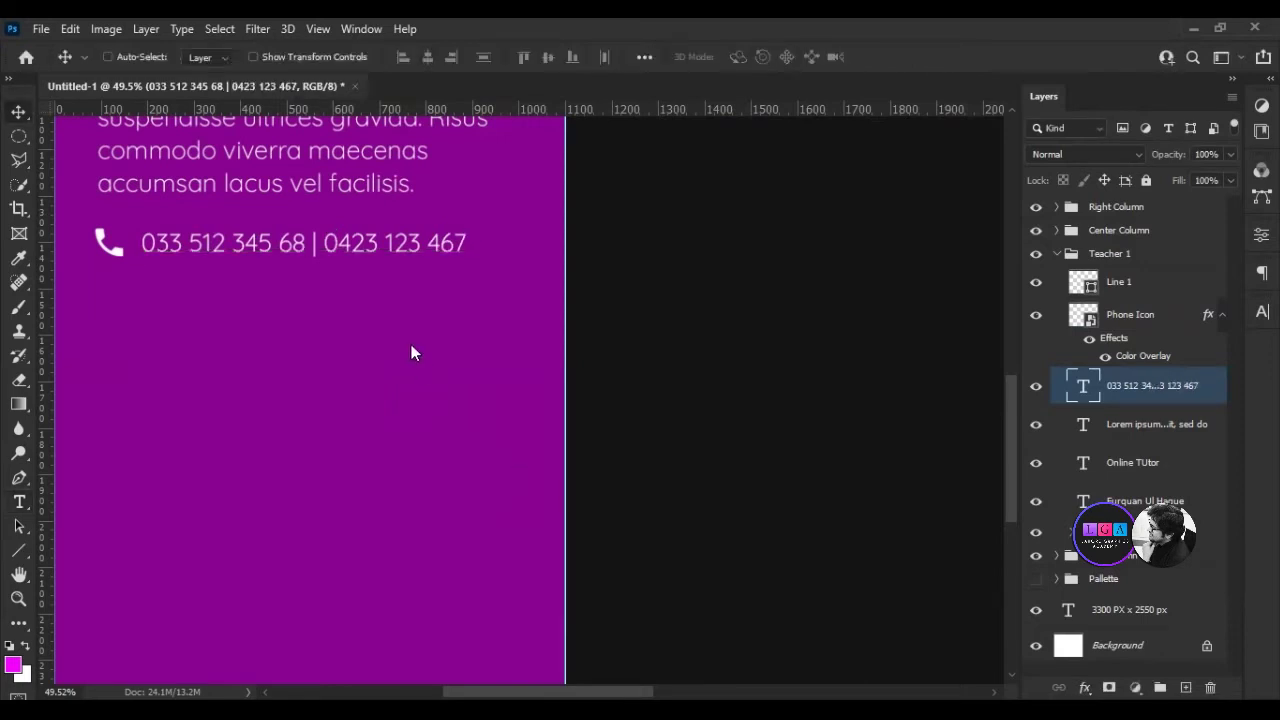
Change the phone number line's font style from Light to Regular.
{"action": "scroll", "coordinate": [417, 351], "scroll_direction": "down", "scroll_amount": 1}
{"action": "scroll", "coordinate": [417, 351], "scroll_direction": "down", "scroll_amount": 1}
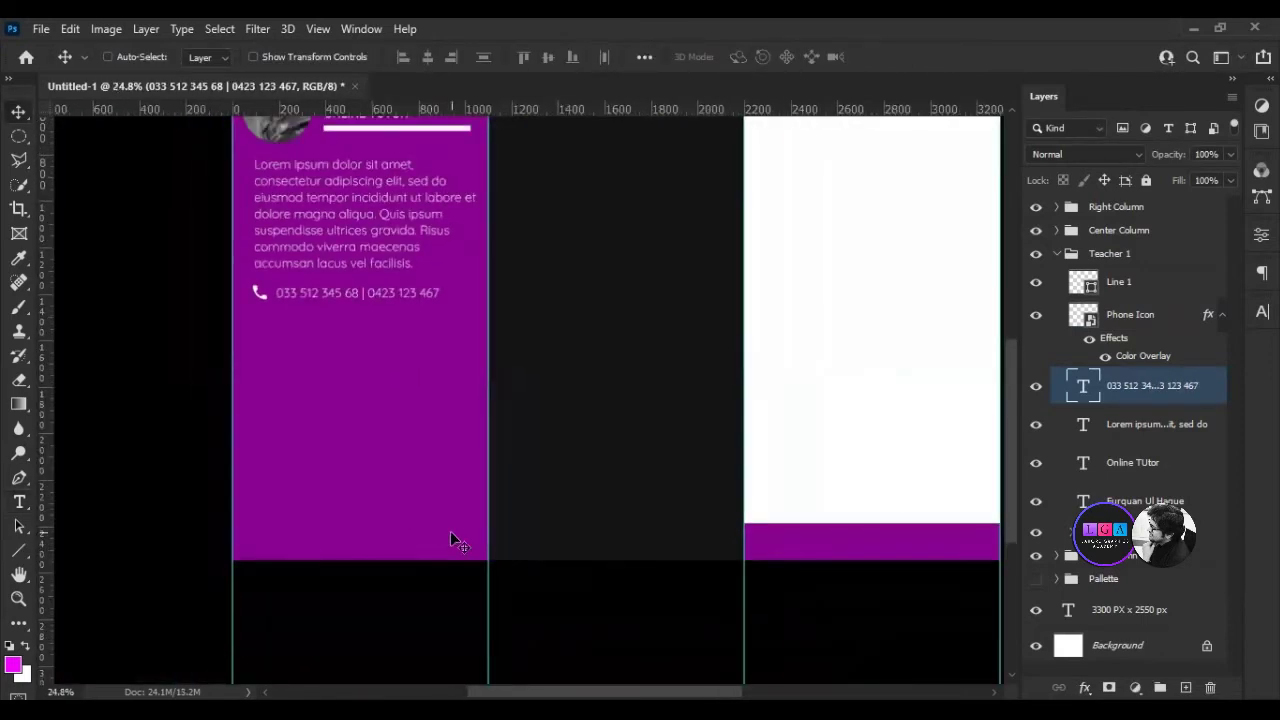
{"action": "scroll", "coordinate": [457, 215], "scroll_direction": "up", "scroll_amount": 1}
{"action": "double_click", "coordinate": [1082, 388]}
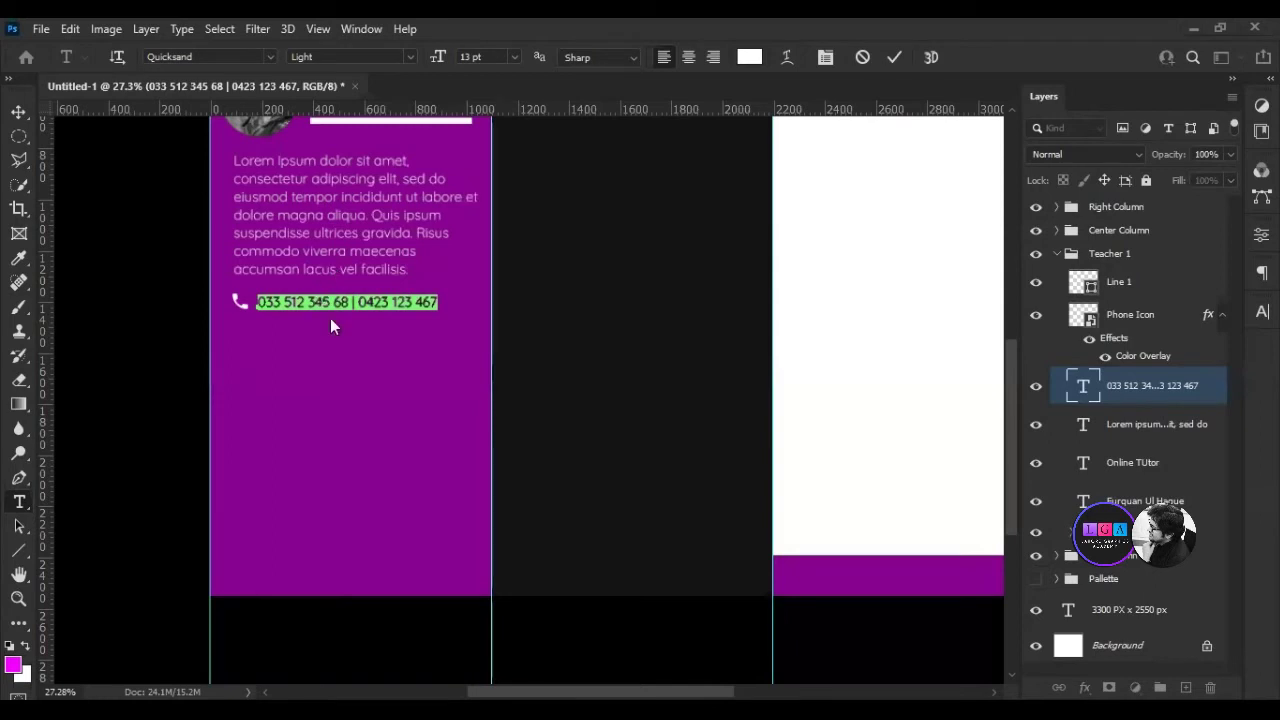
{"action": "left_click", "coordinate": [414, 55]}
{"action": "left_click", "coordinate": [347, 86]}
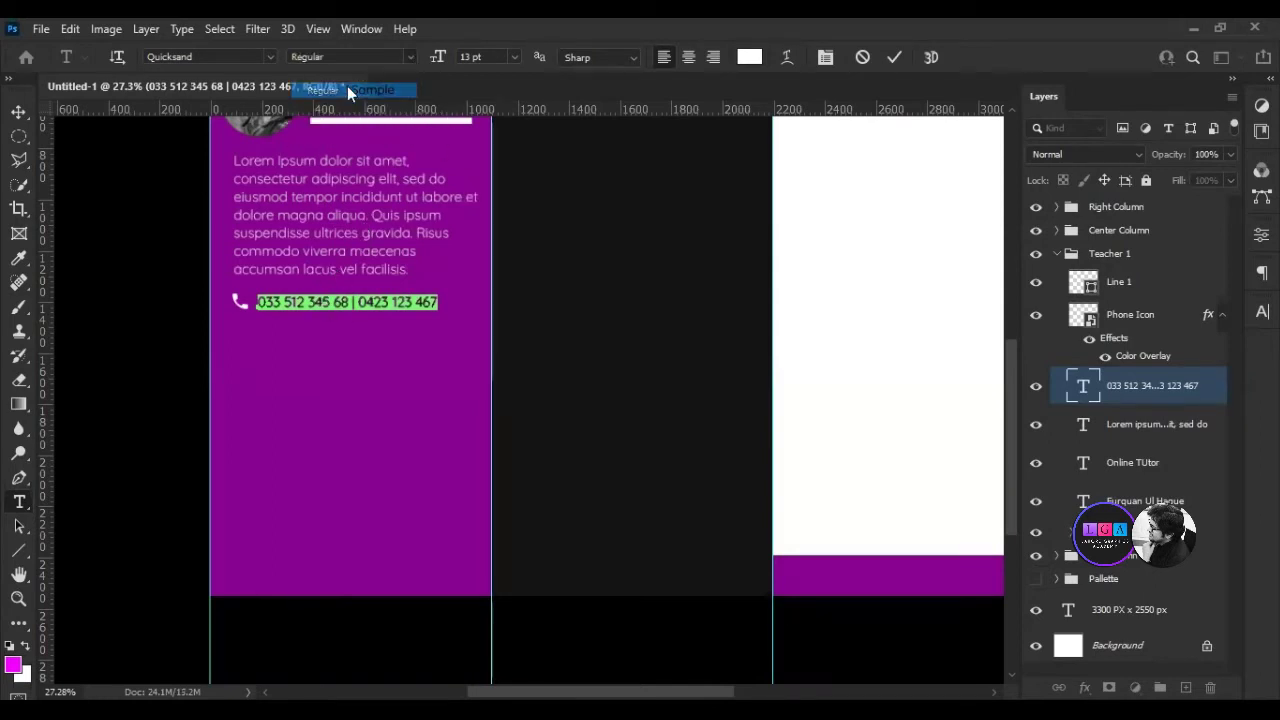
{"action": "left_click", "coordinate": [894, 57]}
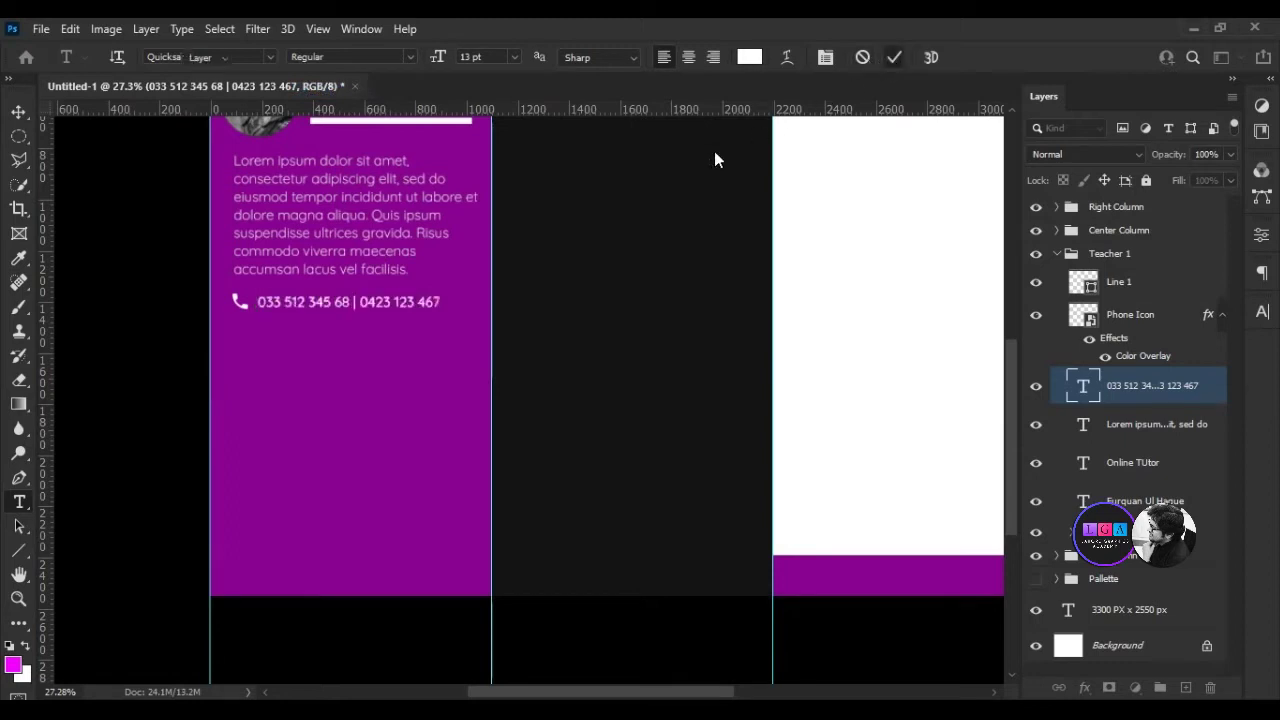
{"action": "key", "text": "v"}
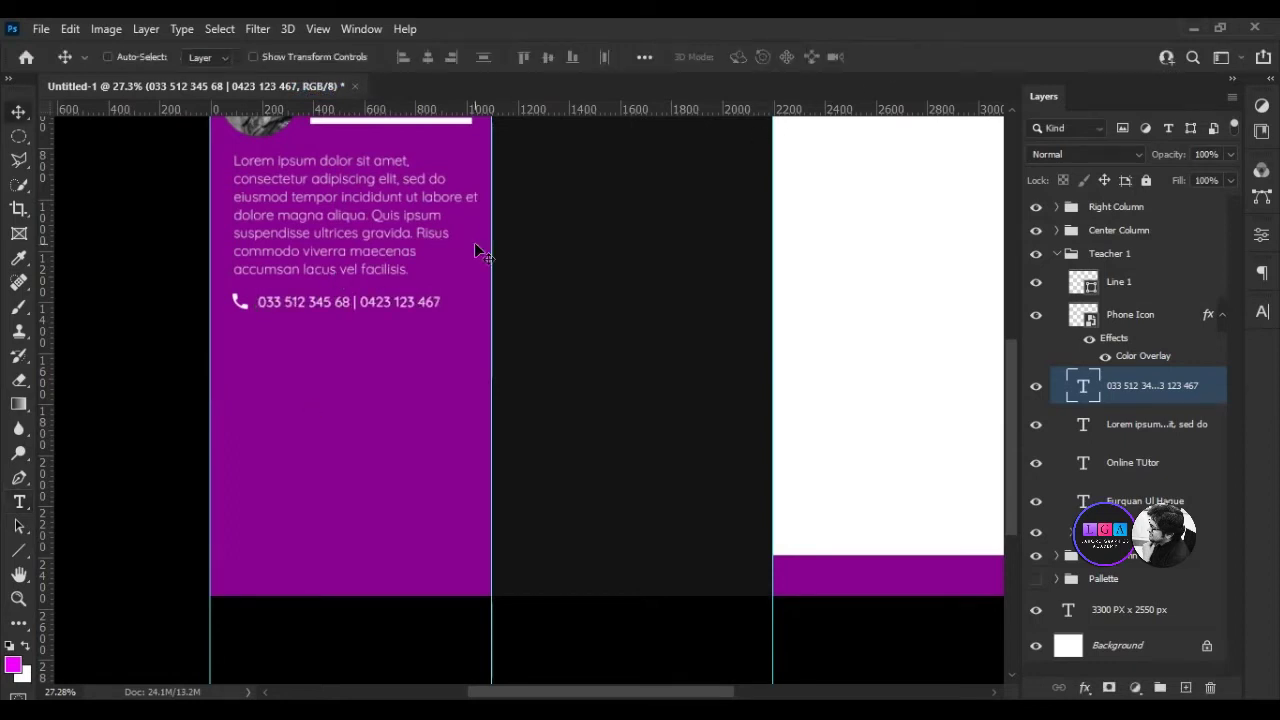
Reduce the height of Line 1 under ONLINE TUTOR to 19 px.
{"action": "left_click_drag", "start_coordinate": [360, 192], "coordinate": [320, 370]}
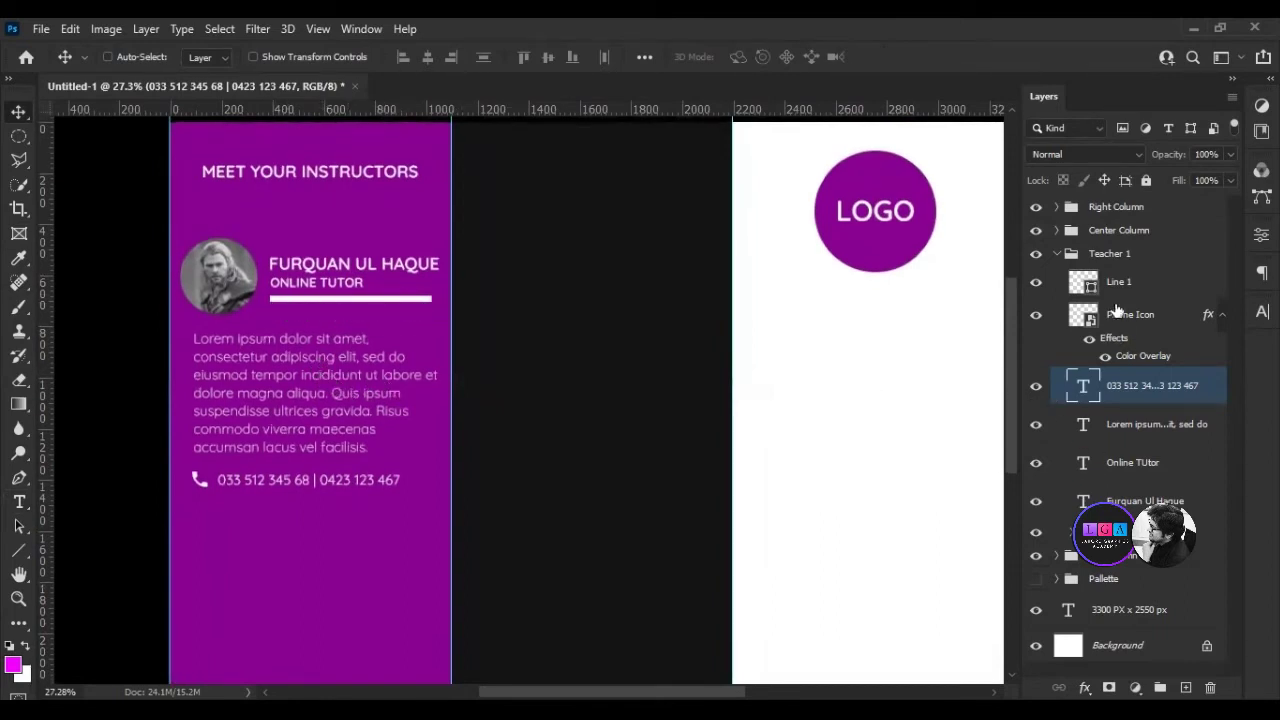
{"action": "left_click", "coordinate": [1089, 284]}
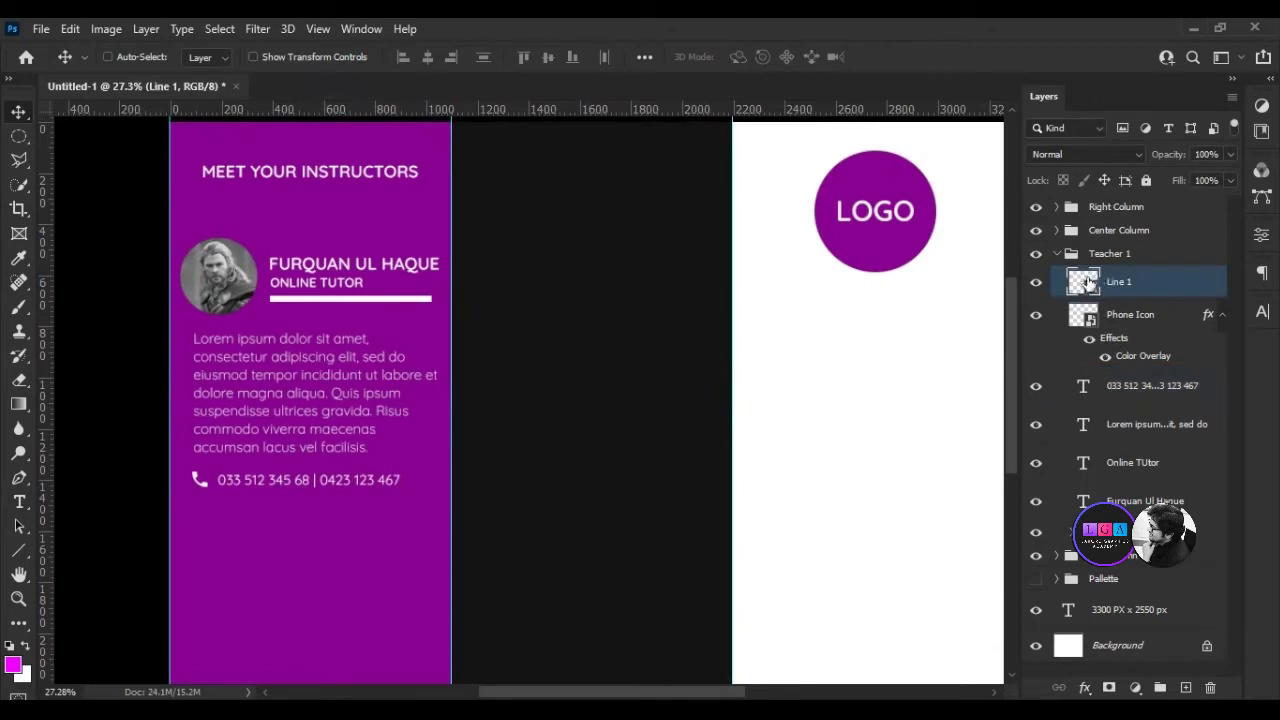
{"action": "left_click", "coordinate": [16, 551]}
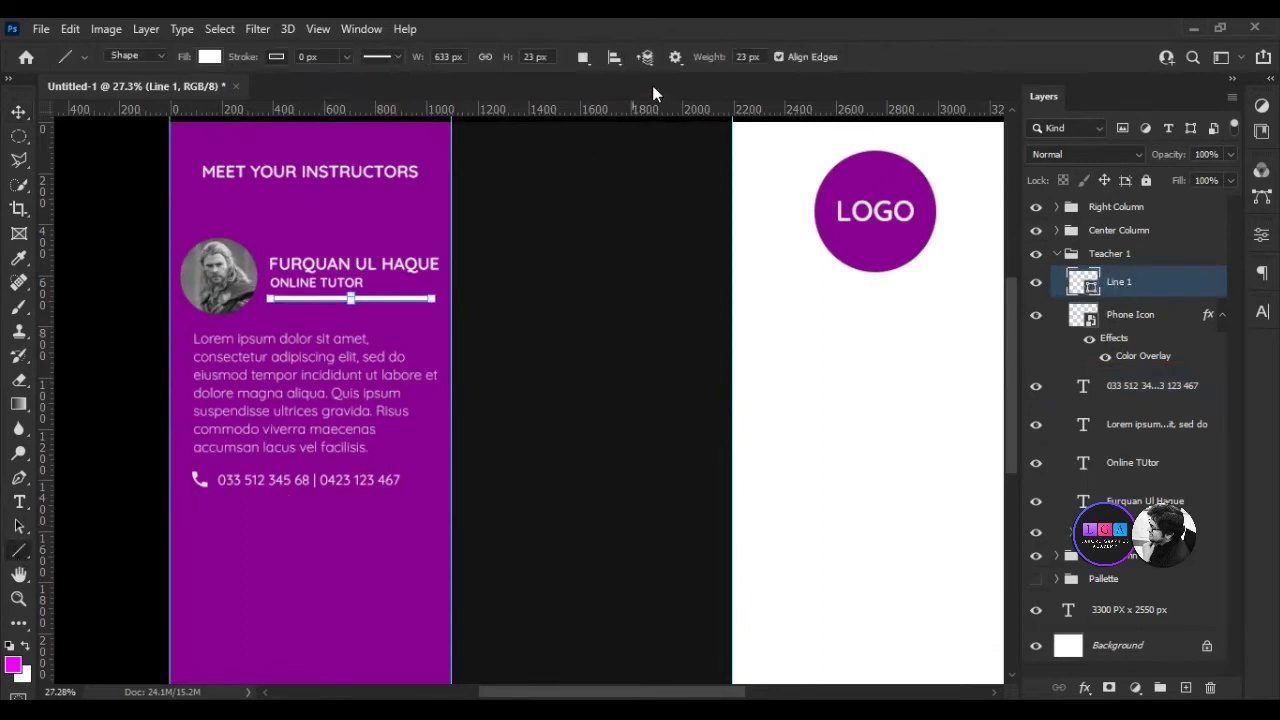
{"action": "left_click_drag", "start_coordinate": [508, 58], "coordinate": [505, 60]}
{"action": "key", "text": "Return"}
Thin Line 1 further to 16 px and collapse the Teacher 1 group.
{"action": "left_click", "coordinate": [1145, 318]}
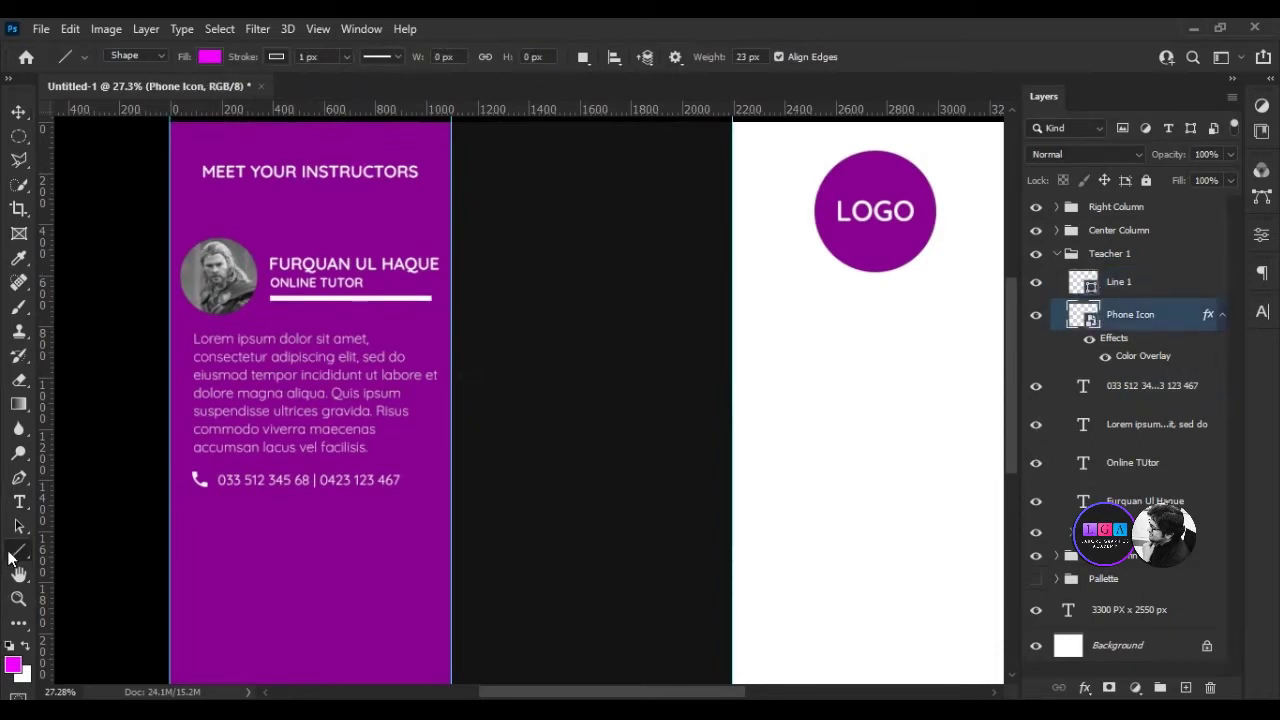
{"action": "left_click", "coordinate": [1090, 285]}
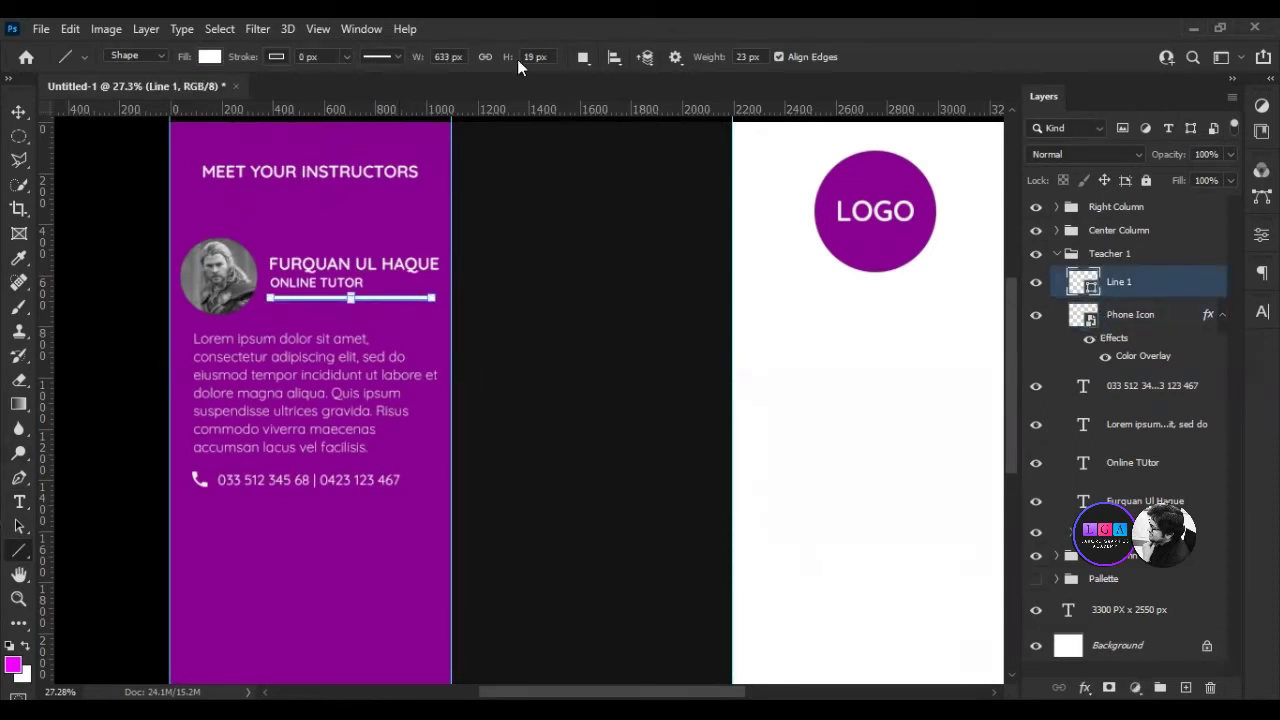
{"action": "left_click_drag", "start_coordinate": [507, 60], "coordinate": [499, 60]}
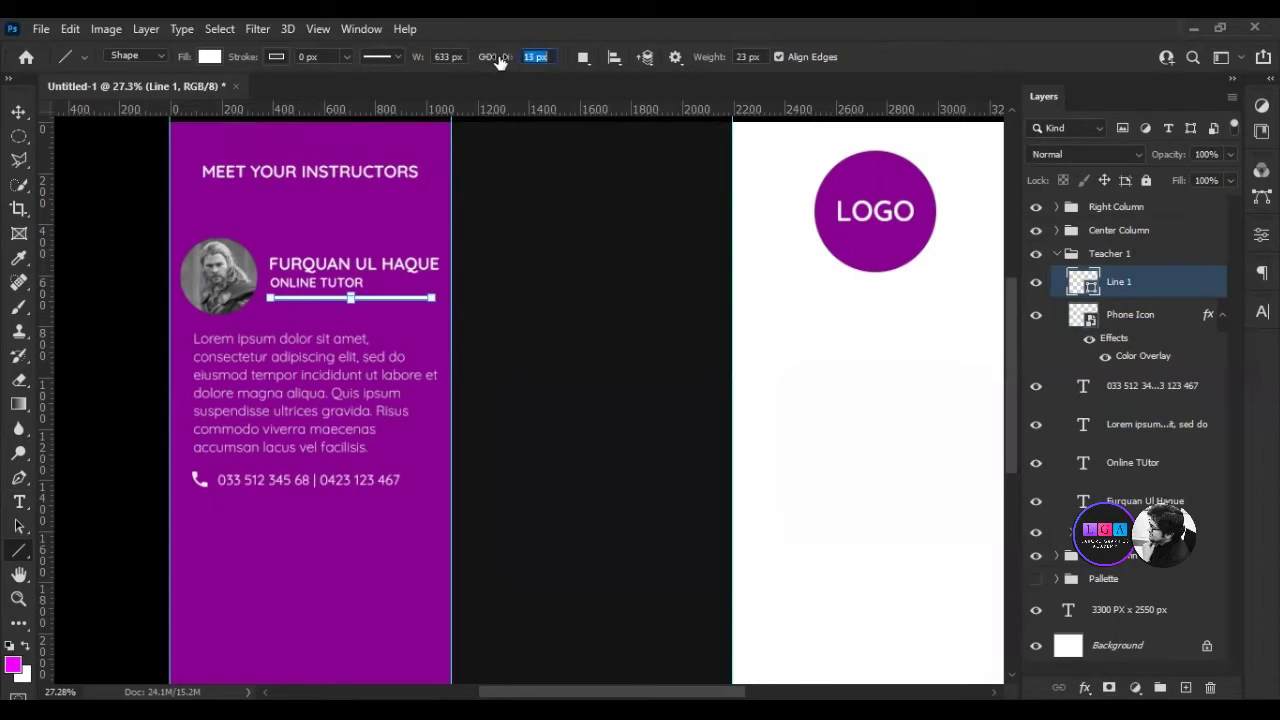
{"action": "left_click", "coordinate": [1131, 348]}
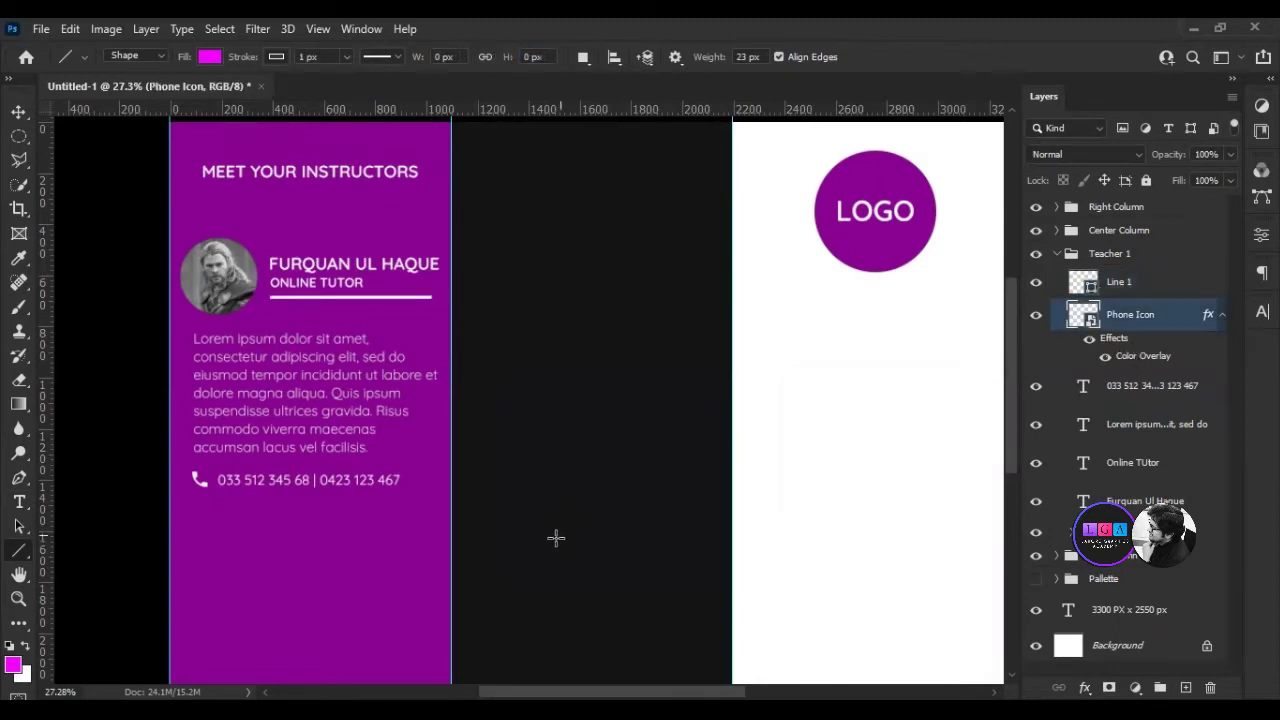
{"action": "scroll", "coordinate": [345, 378], "scroll_direction": "down", "scroll_amount": 1}
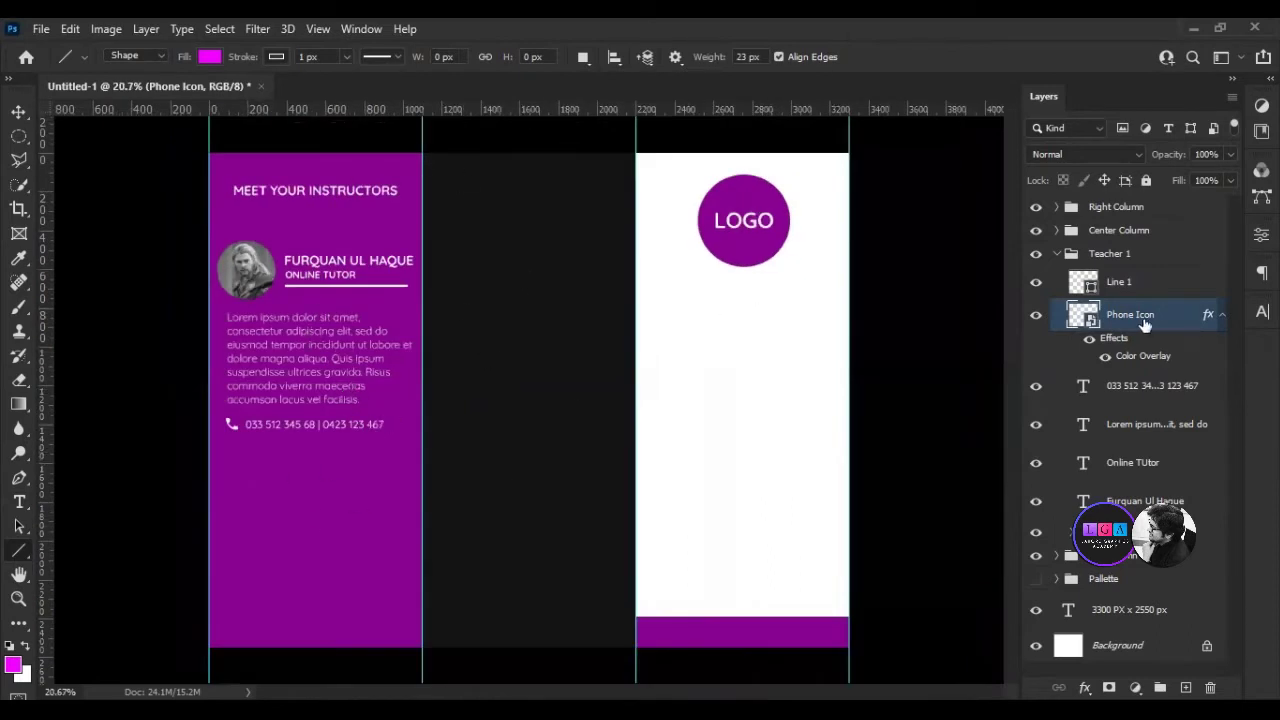
{"action": "left_click", "coordinate": [1057, 256]}
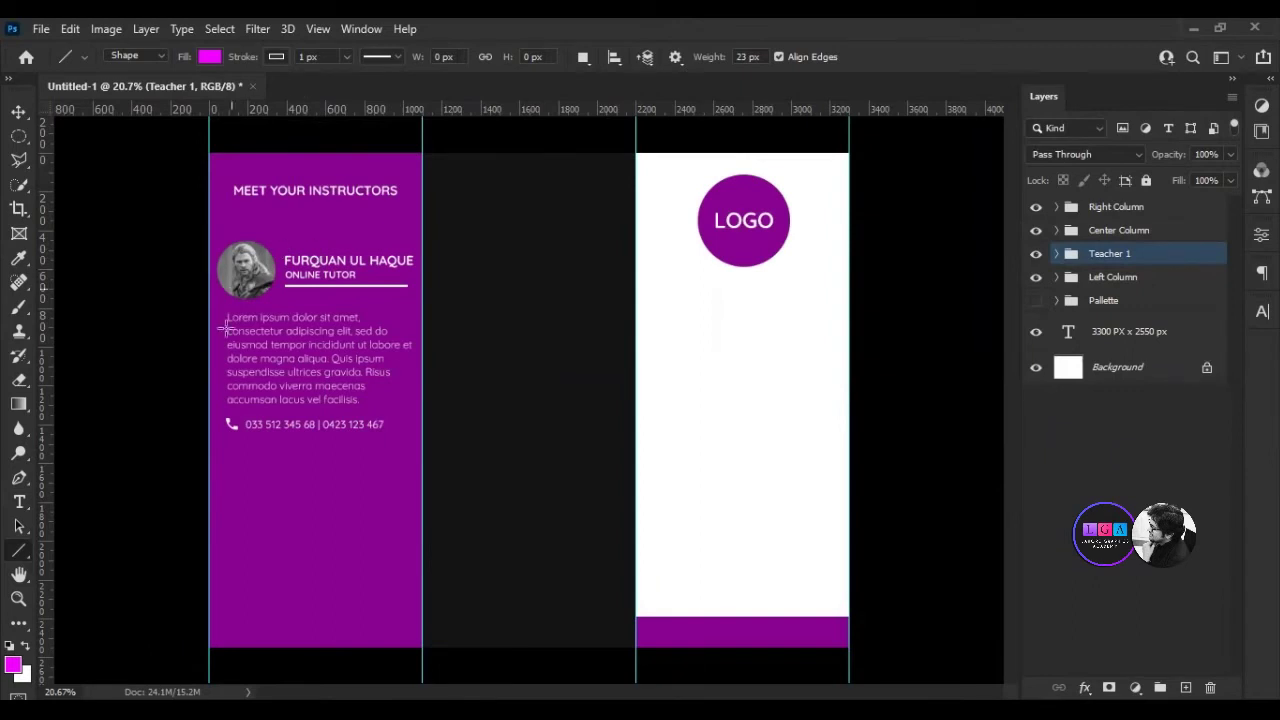
Nudge the Teacher 1 block slightly up and duplicate the group.
{"action": "left_click", "coordinate": [17, 111]}
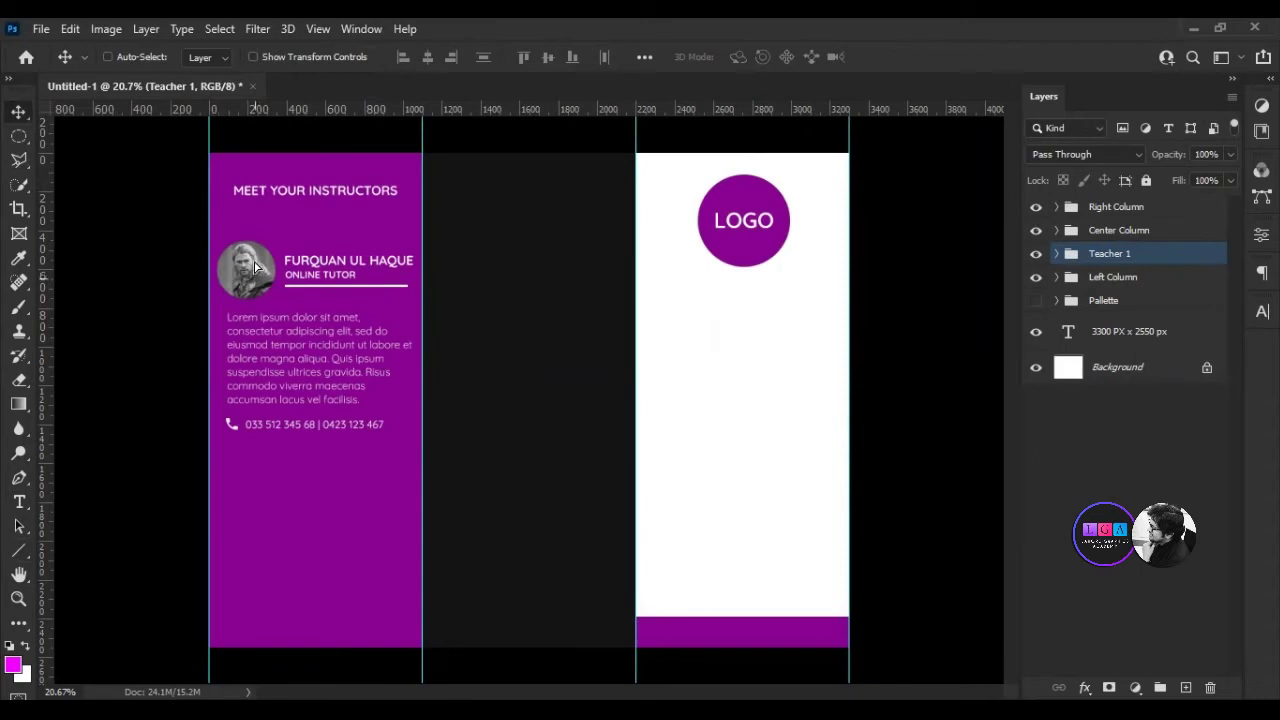
{"action": "left_click_drag", "start_coordinate": [255, 267], "coordinate": [251, 247]}
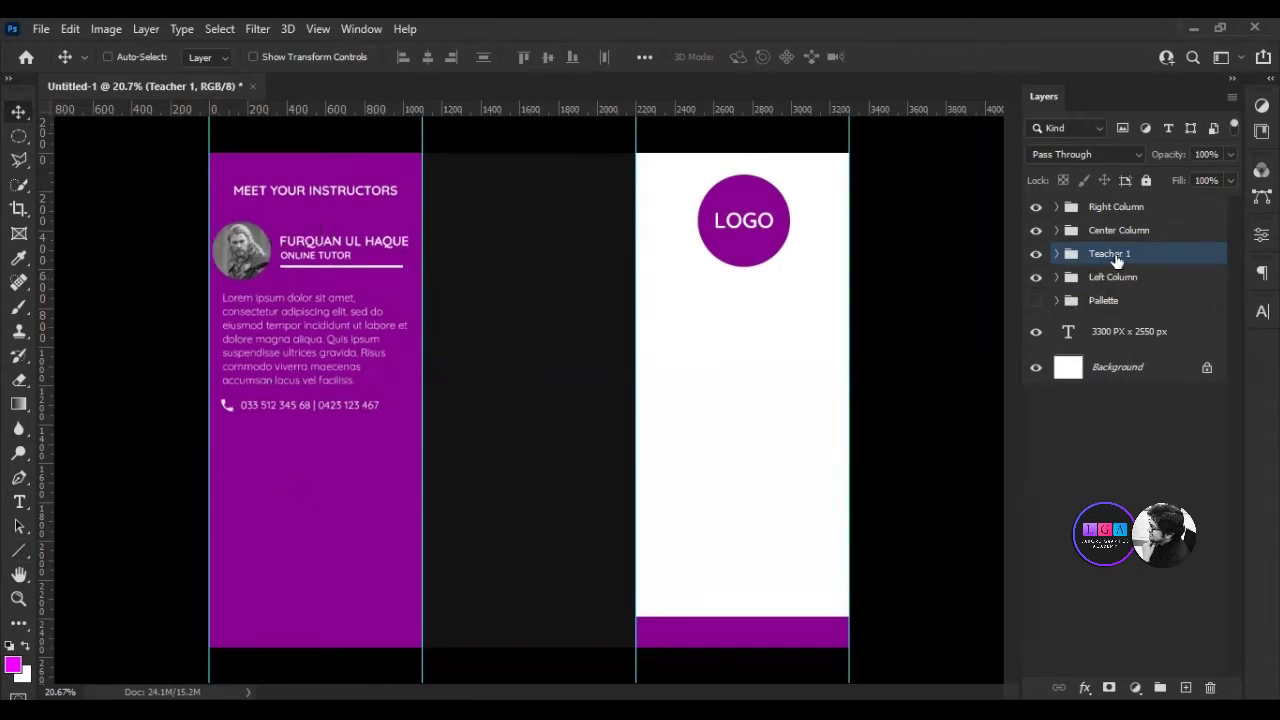
{"action": "key", "text": "ctrl+j"}
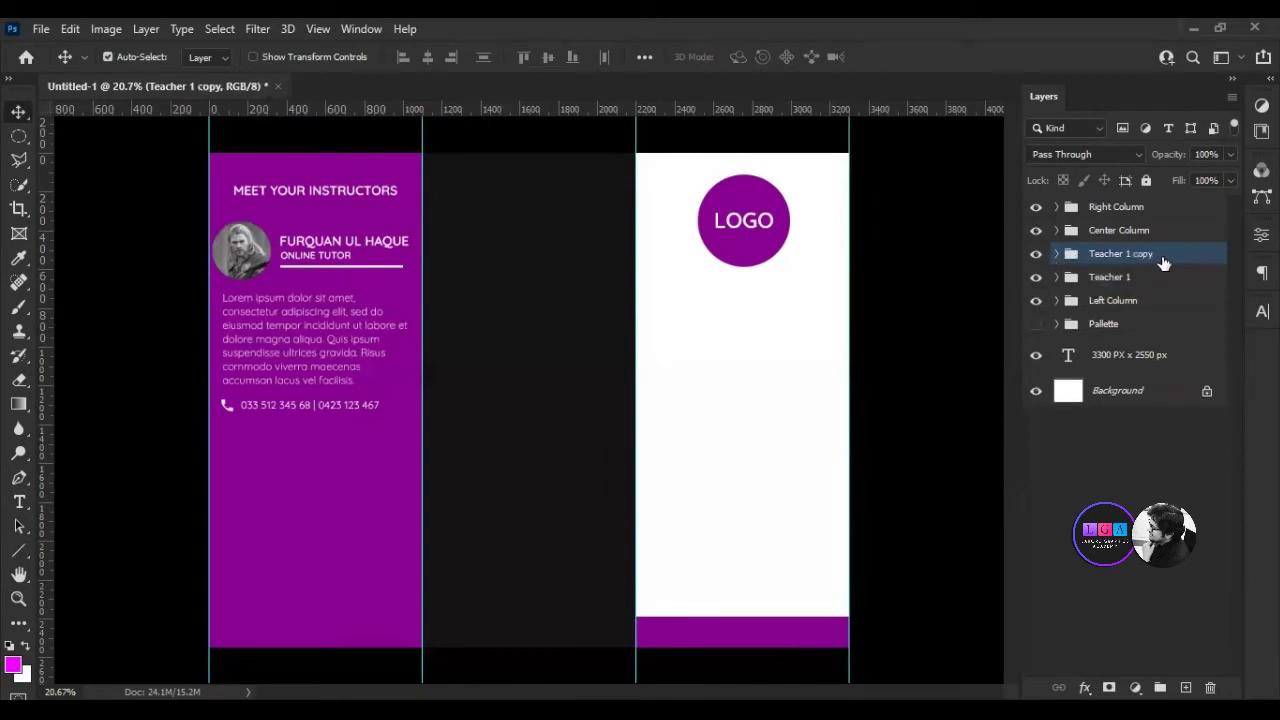
Rename the copy to Teacher 2 and move it below the first instructor block.
{"action": "double_click", "coordinate": [1134, 256]}
{"action": "left_click_drag", "start_coordinate": [1125, 254], "coordinate": [1197, 261]}
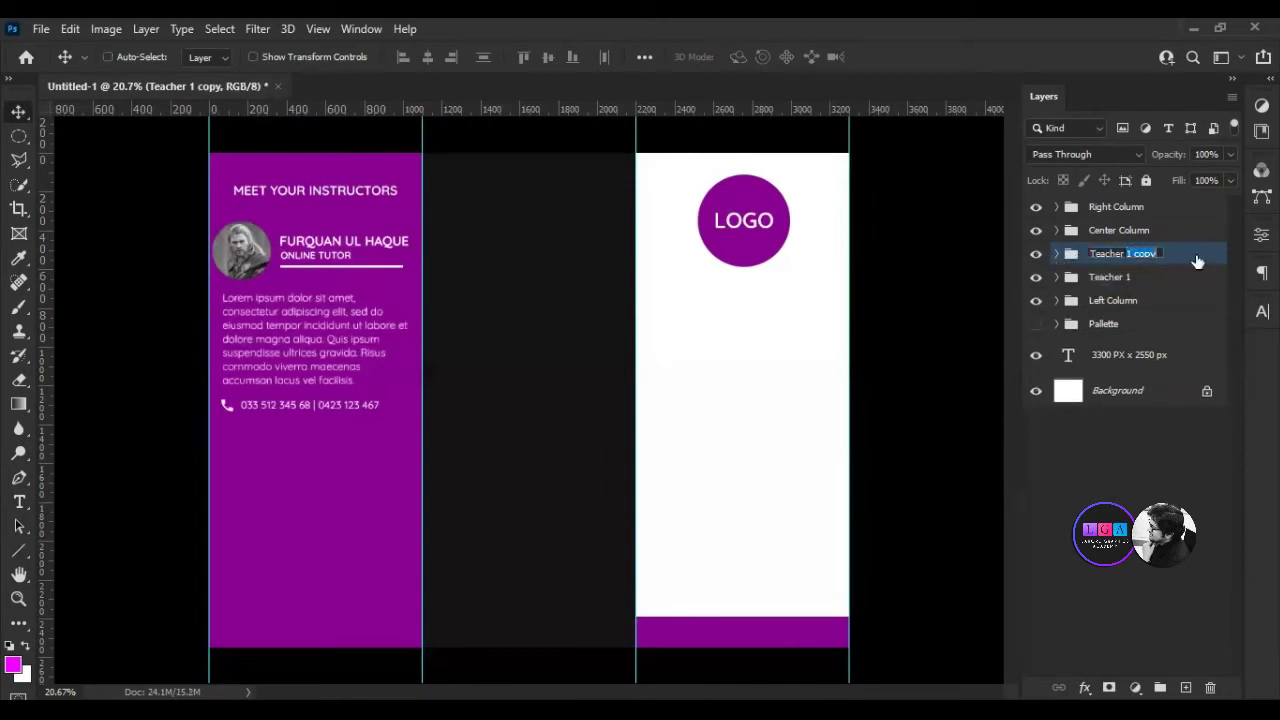
{"action": "type", "text": "2"}
{"action": "key", "text": "Return"}
{"action": "left_click", "coordinate": [1106, 453]}
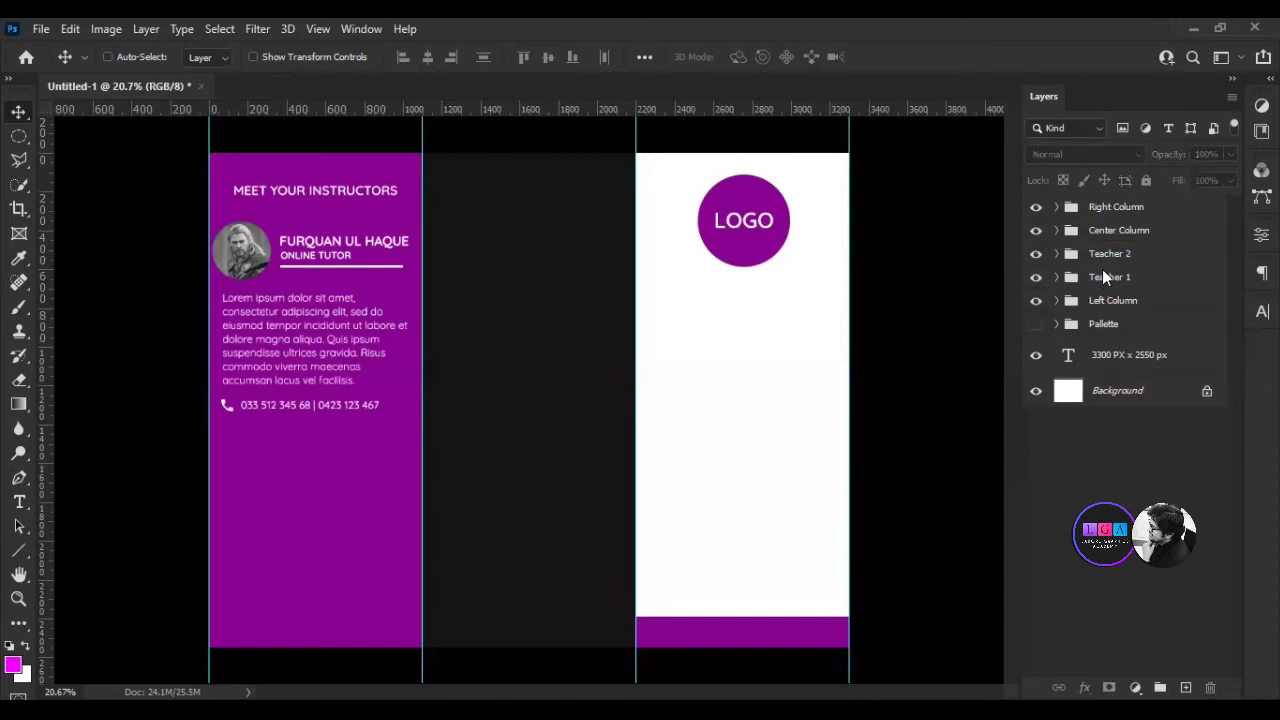
{"action": "left_click", "coordinate": [1117, 256]}
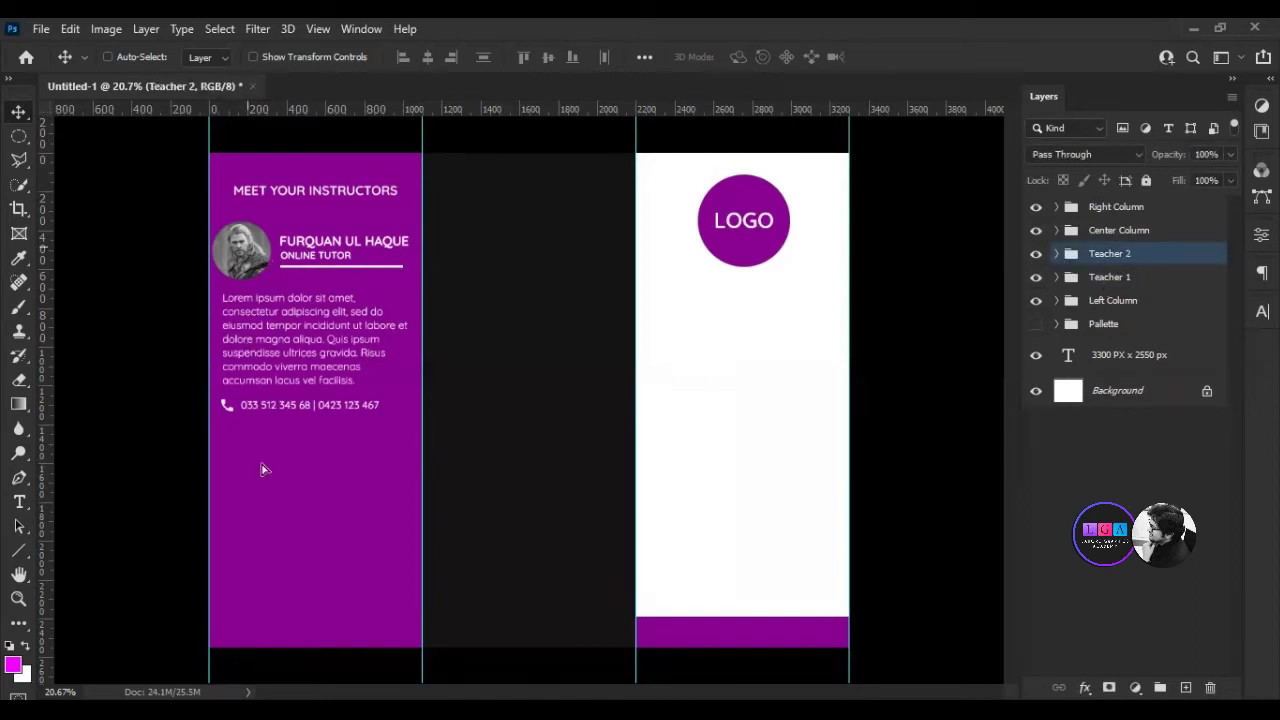
{"action": "left_click_drag", "start_coordinate": [262, 470], "coordinate": [262, 691]}
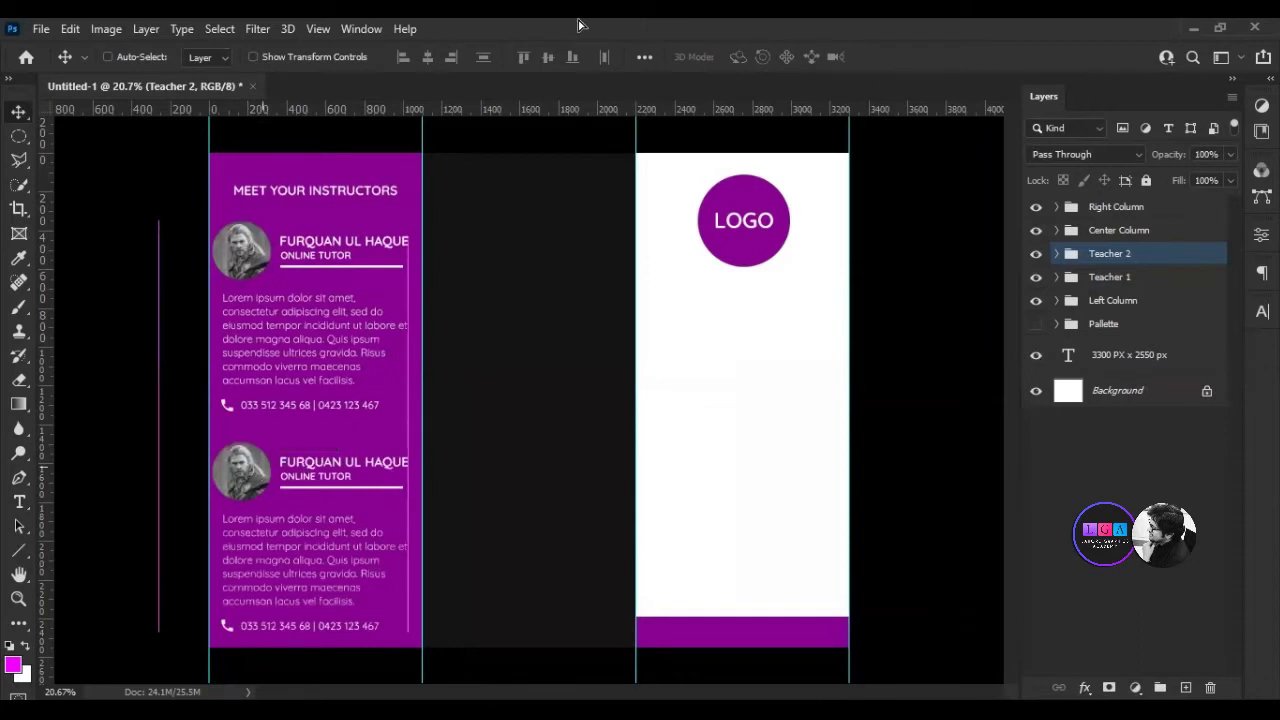
{"action": "left_click", "coordinate": [1010, 407]}
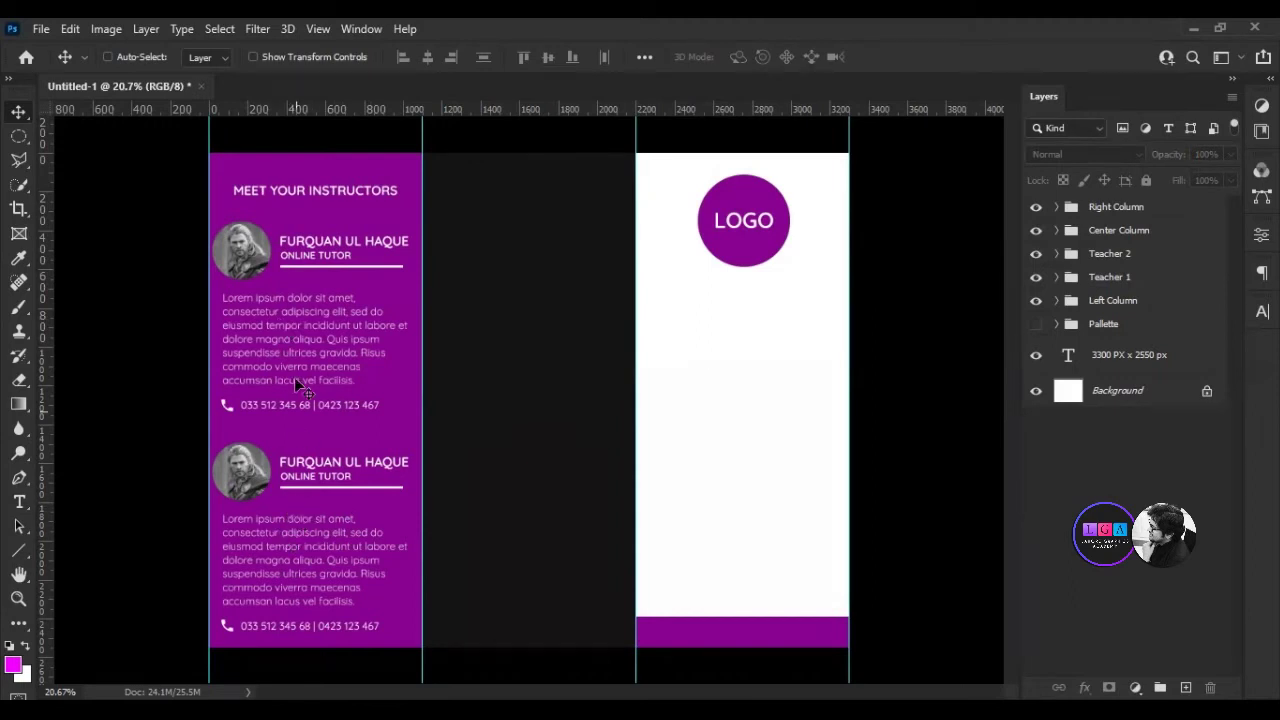
Undo the misplaced move of the Teacher 2 block.
{"action": "key", "text": "ctrl"}
{"action": "key", "text": "ctrl+z"}
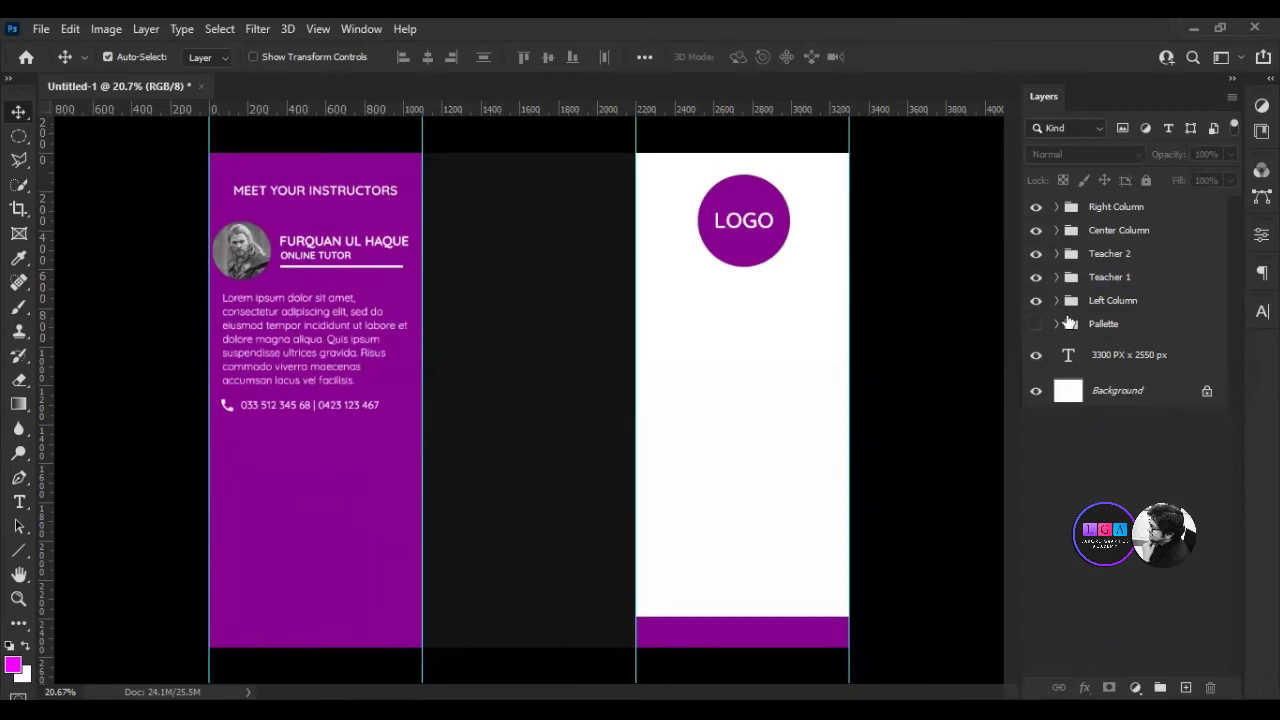
{"action": "key", "text": "ctrl+z"}
{"action": "key", "text": "ctrl+z"}
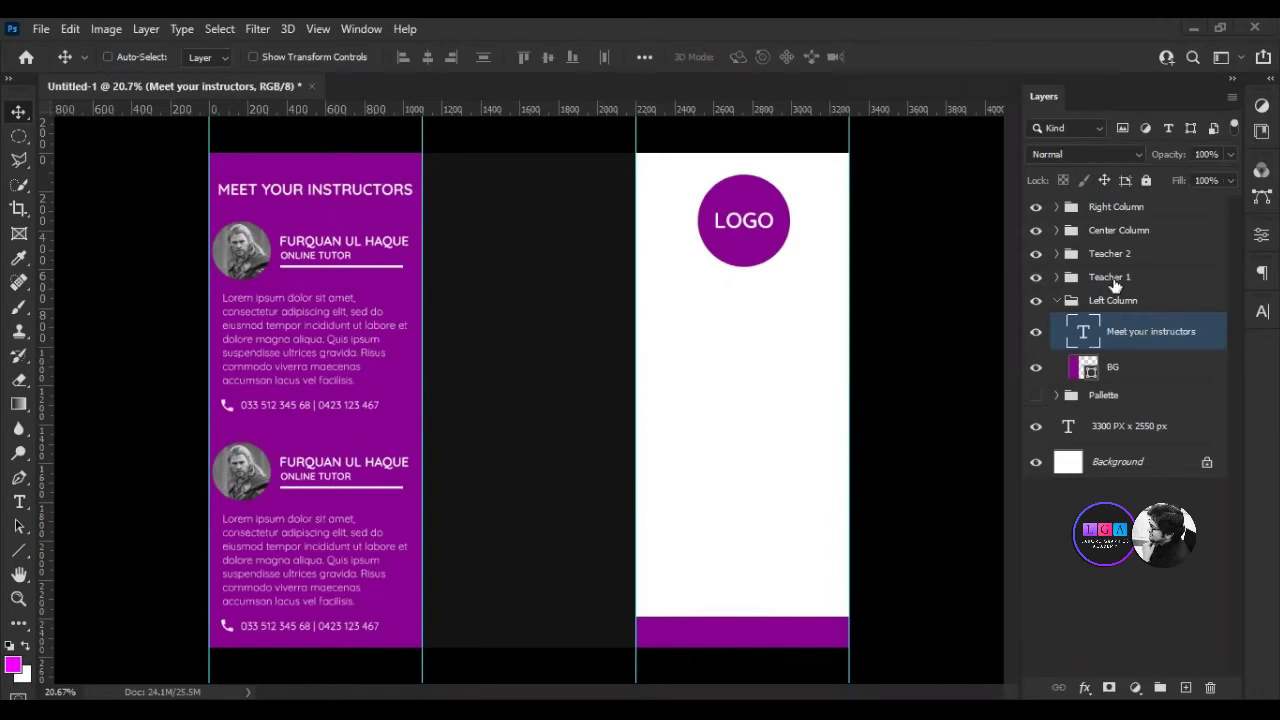
Scale both instructor blocks to about 93% and nudge Teacher 1 up slightly.
{"action": "left_click", "coordinate": [1140, 262]}
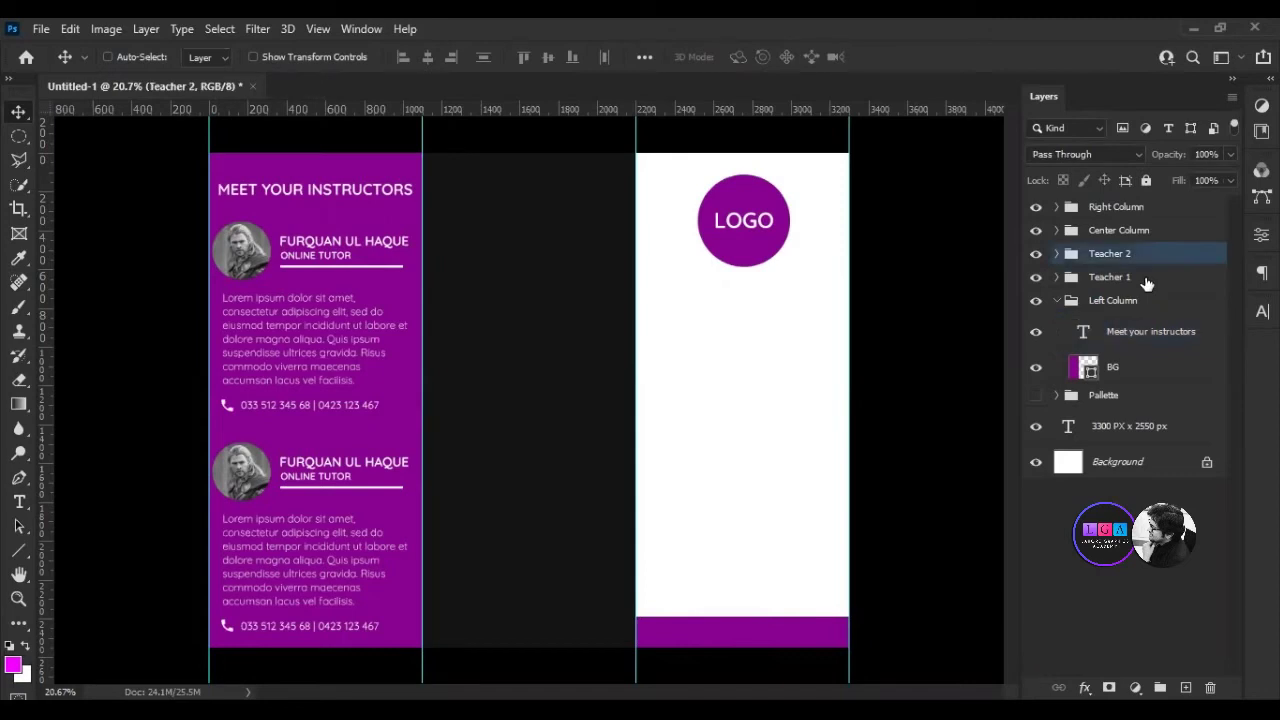
{"action": "left_click", "coordinate": [1147, 280], "text": "shift"}
{"action": "key", "text": "ctrl+t"}
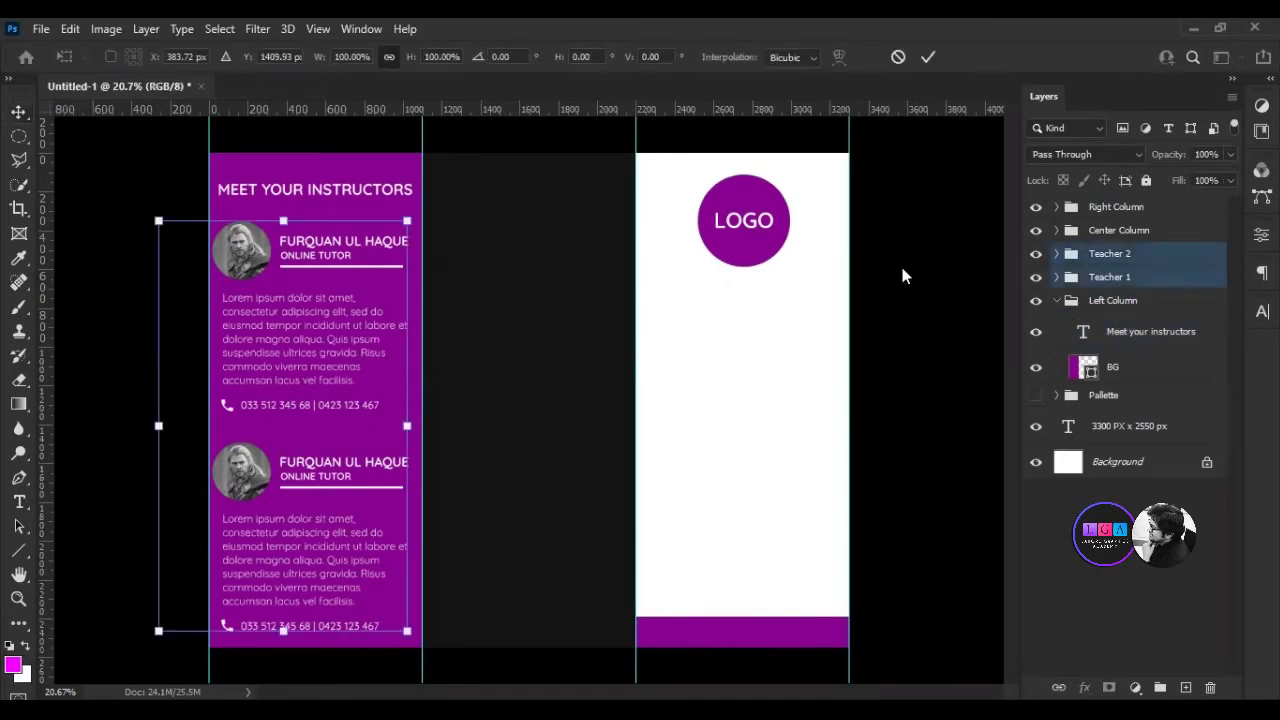
{"action": "left_click_drag", "start_coordinate": [323, 63], "coordinate": [316, 61]}
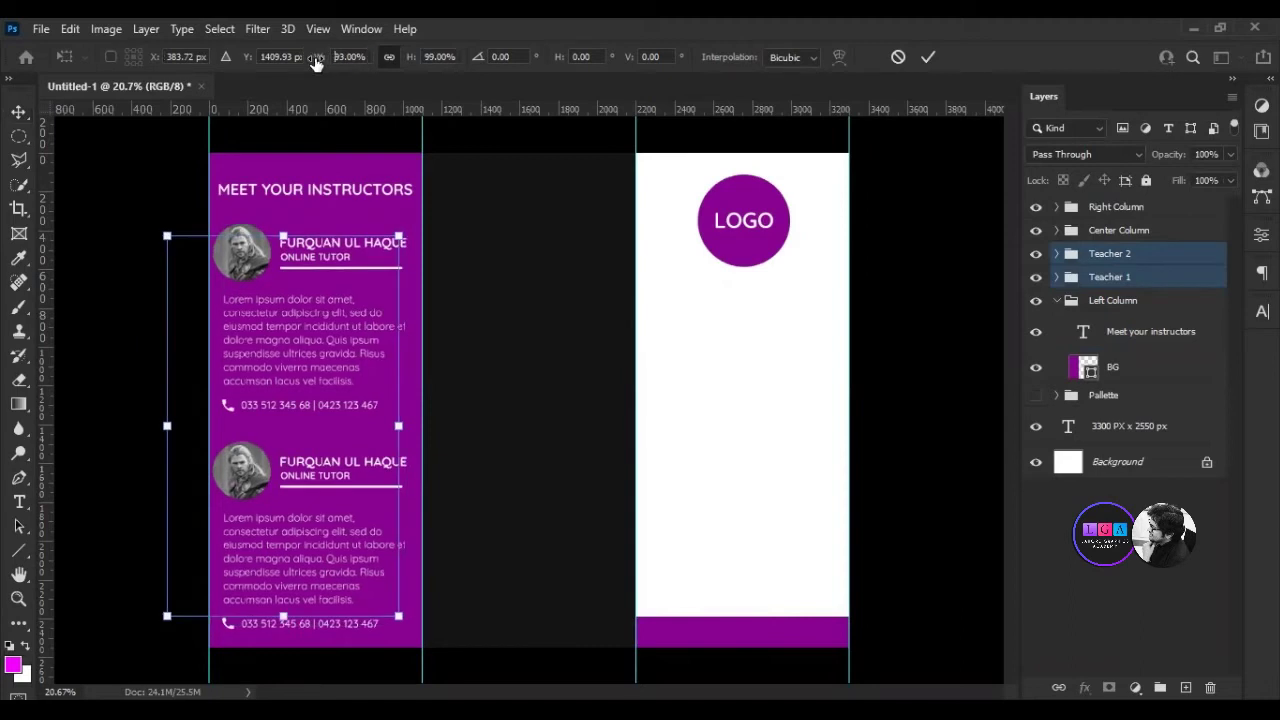
{"action": "left_click", "coordinate": [928, 57]}
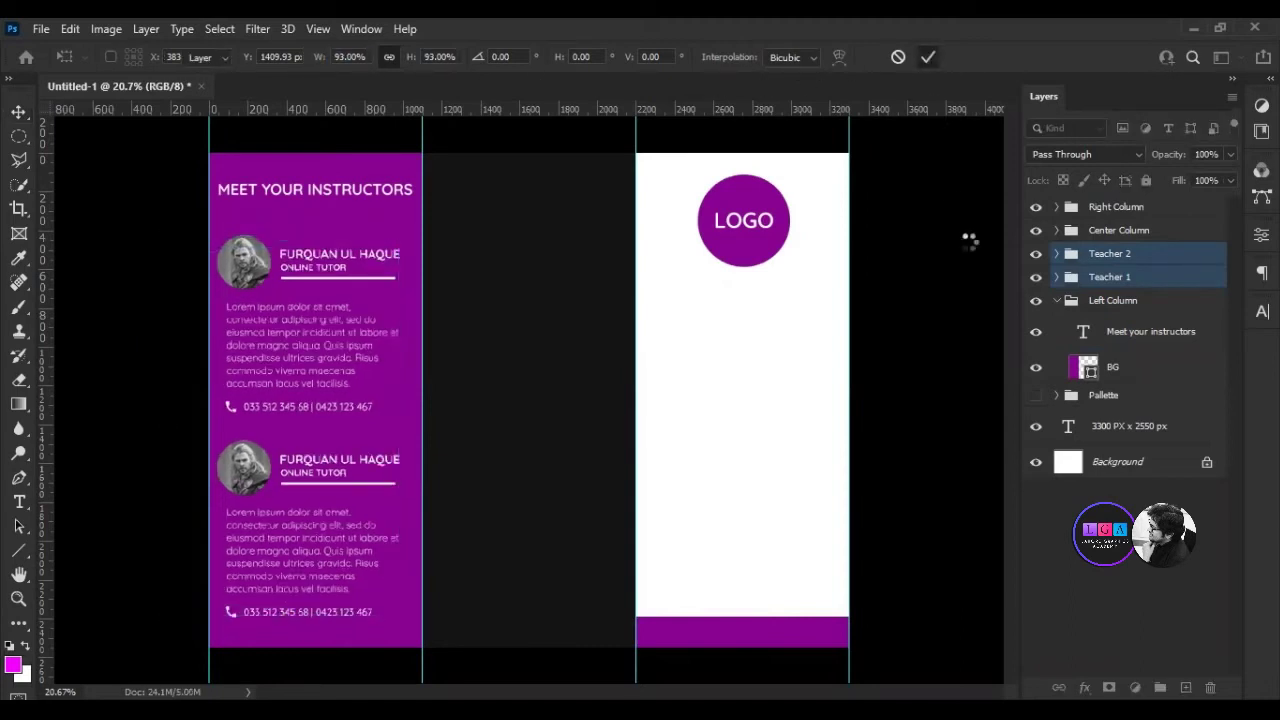
{"action": "left_click", "coordinate": [1104, 284]}
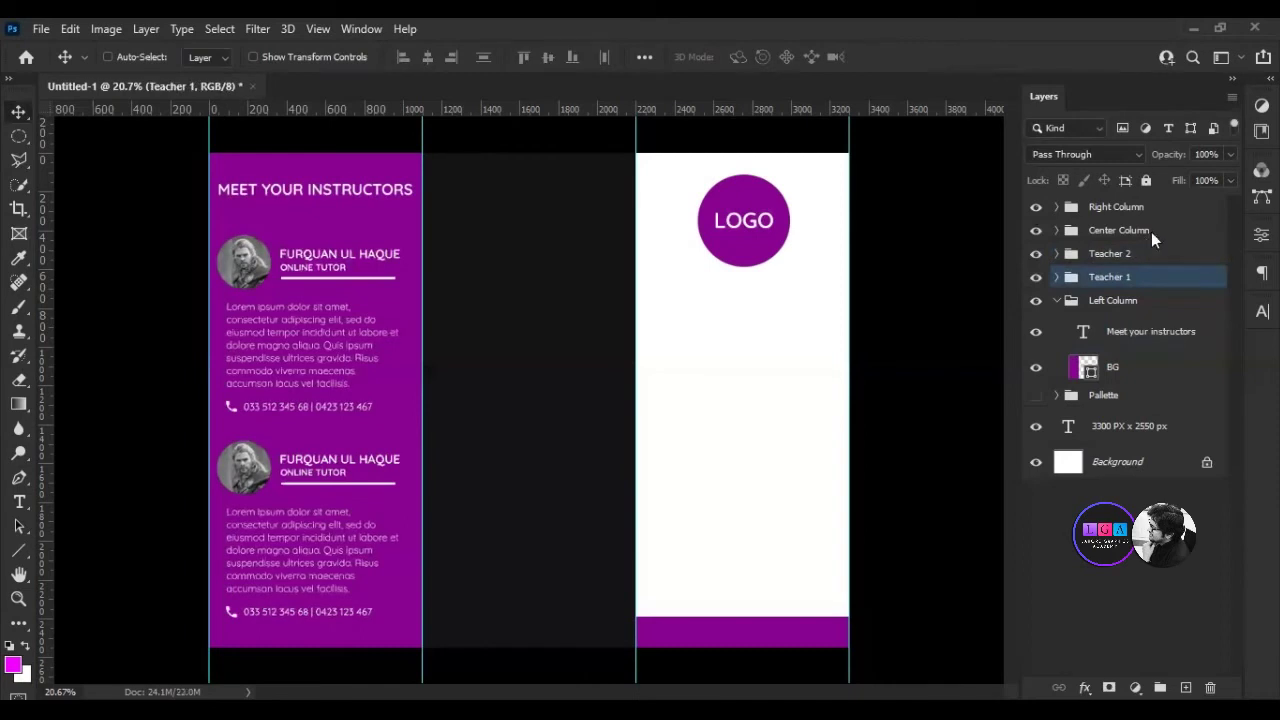
{"action": "key", "text": "shift+Up"}
{"action": "key", "text": "shift+Up"}
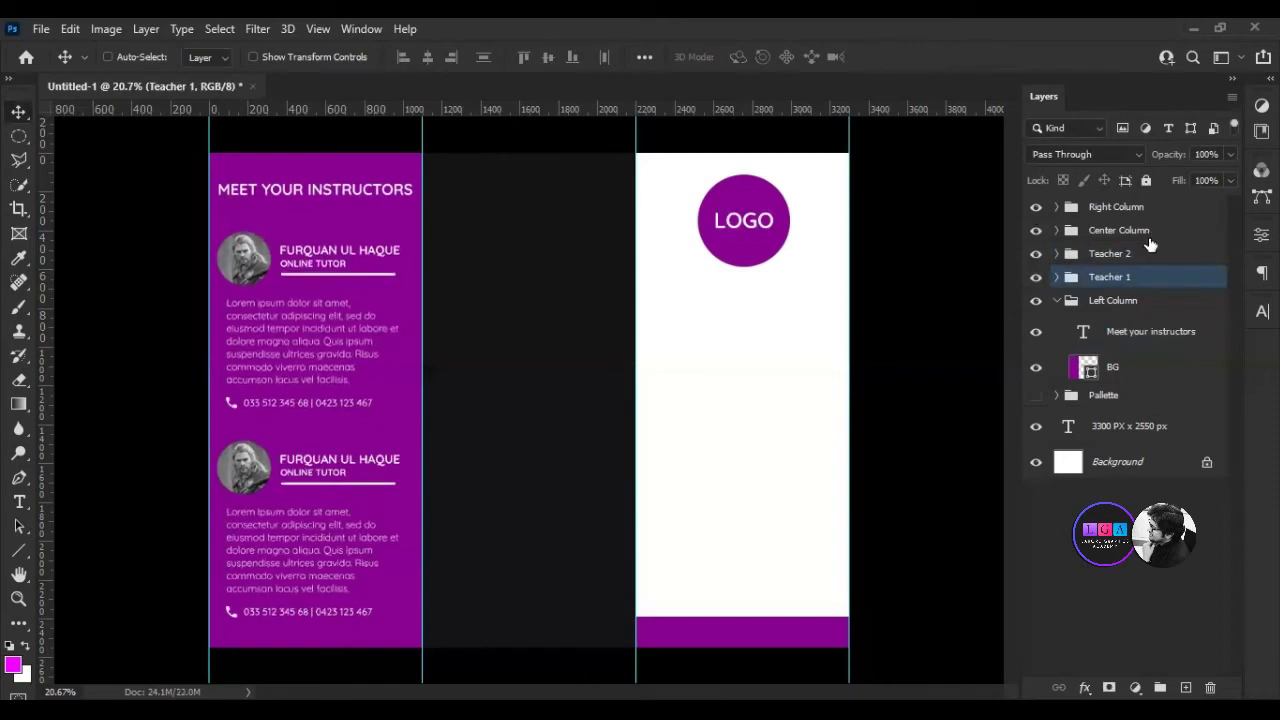
{"action": "key", "text": "shift+Up"}
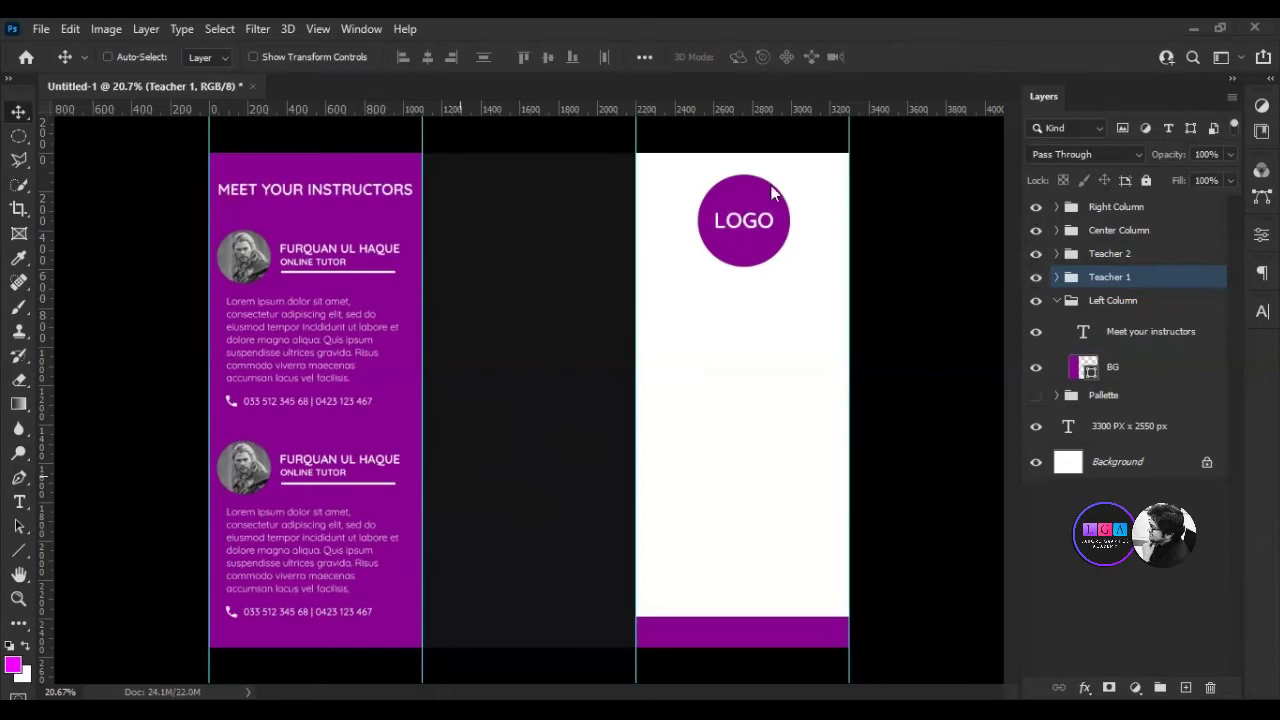
Move the Teacher 1 and Teacher 2 groups into the Left Column group.
{"action": "left_click", "coordinate": [1057, 301]}
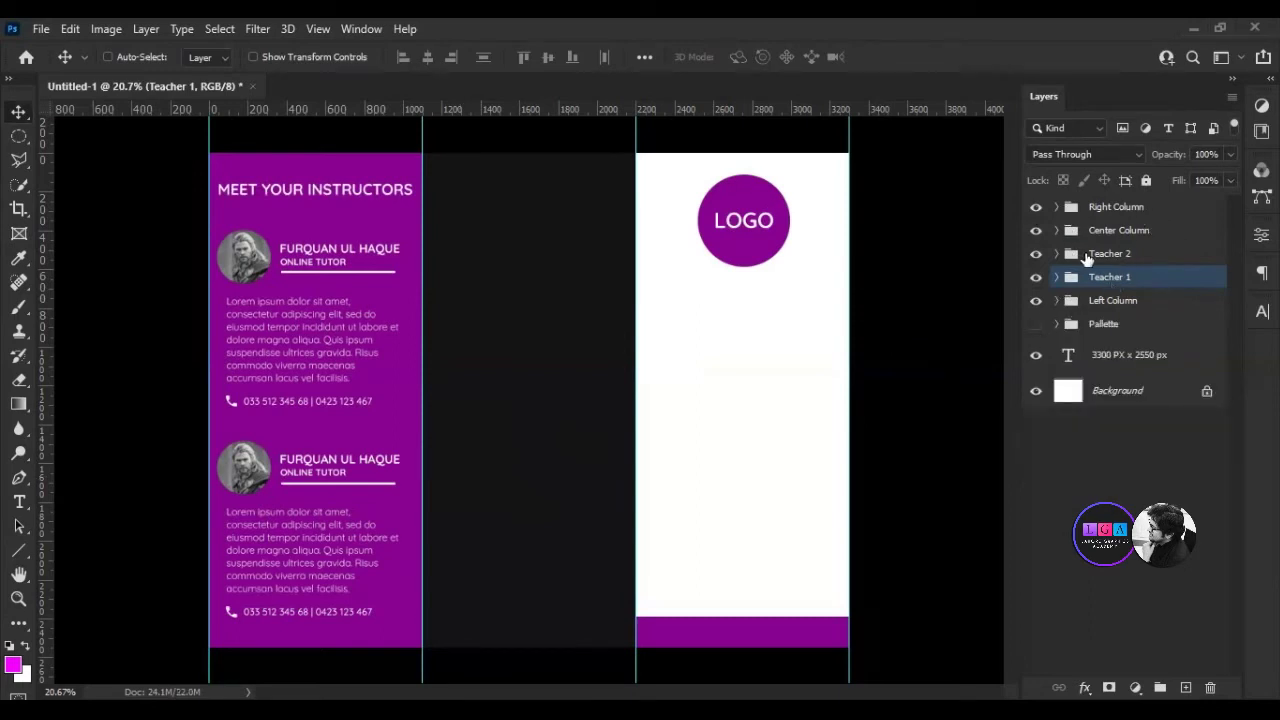
{"action": "left_click", "coordinate": [1105, 262]}
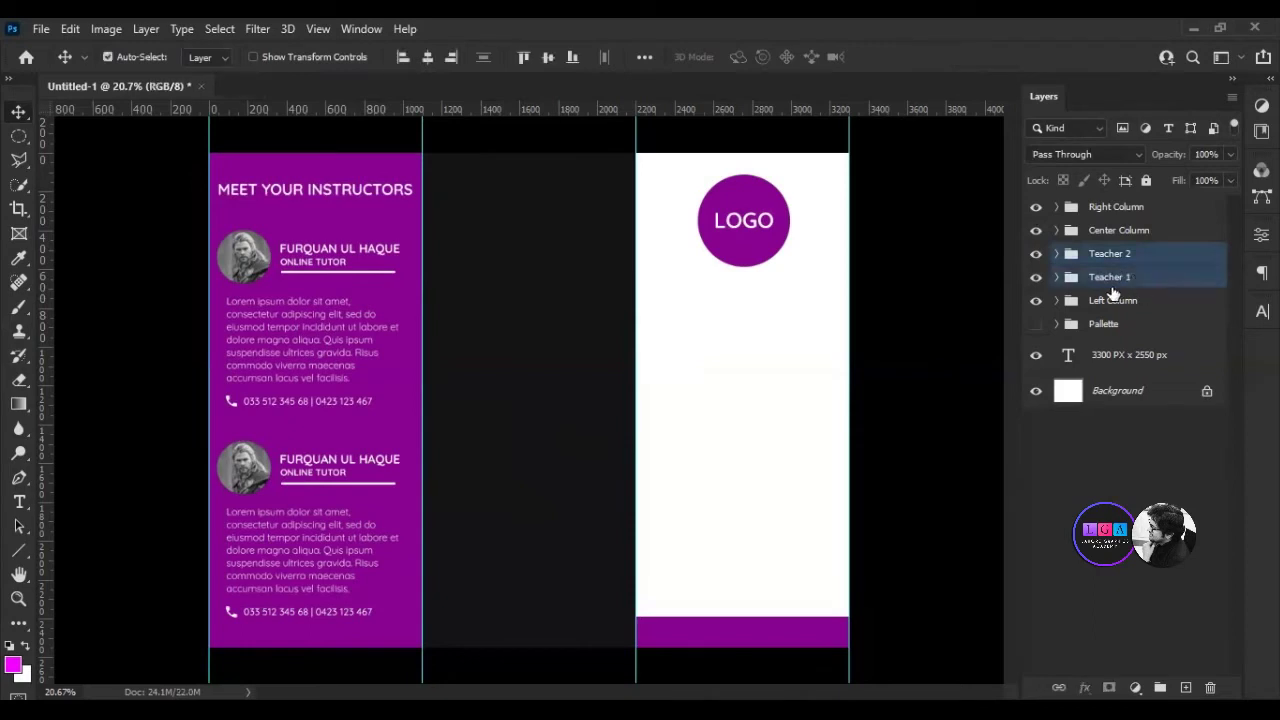
{"action": "left_click_drag", "start_coordinate": [1110, 282], "coordinate": [1112, 302]}
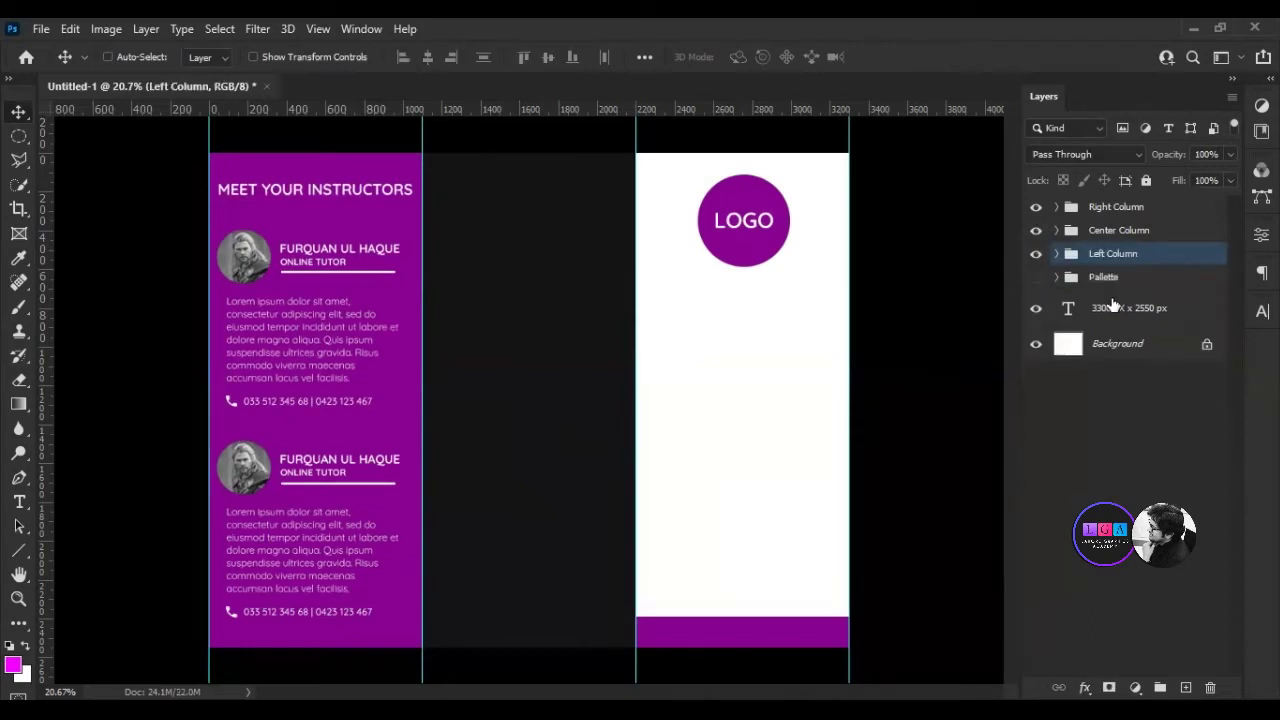
{"action": "left_click", "coordinate": [1117, 210]}
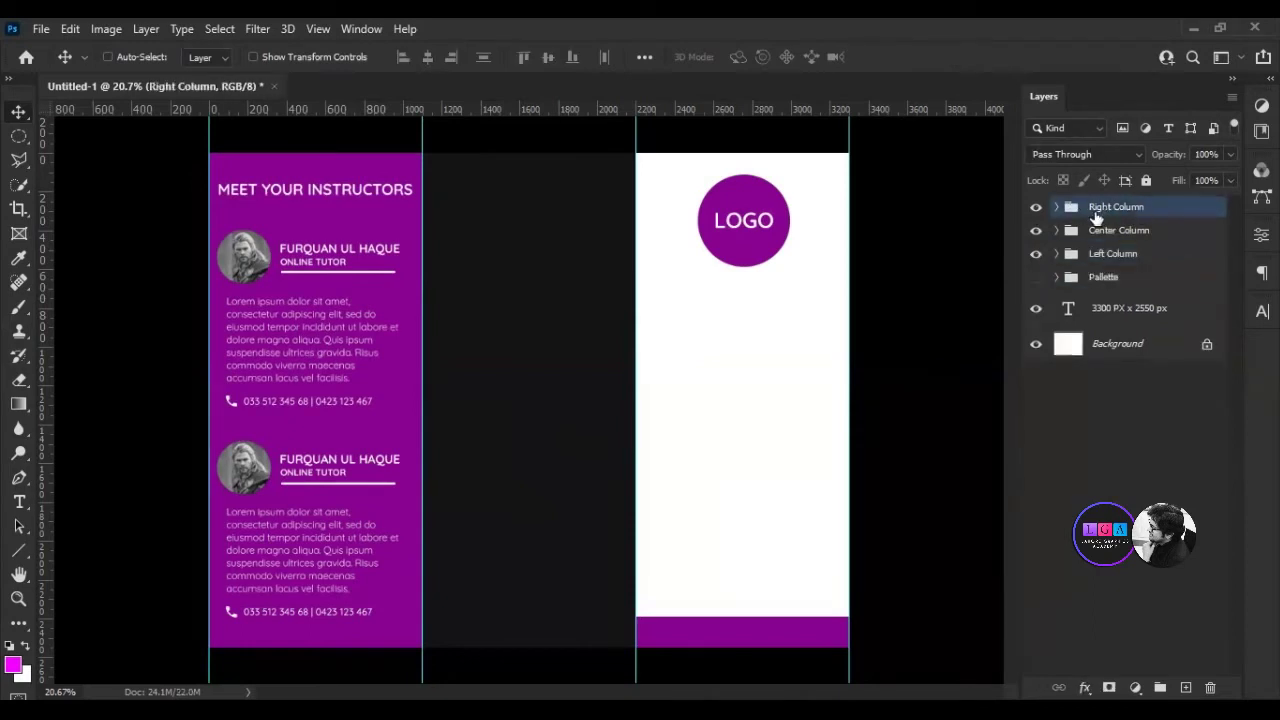
{"action": "key", "text": "ctrl"}
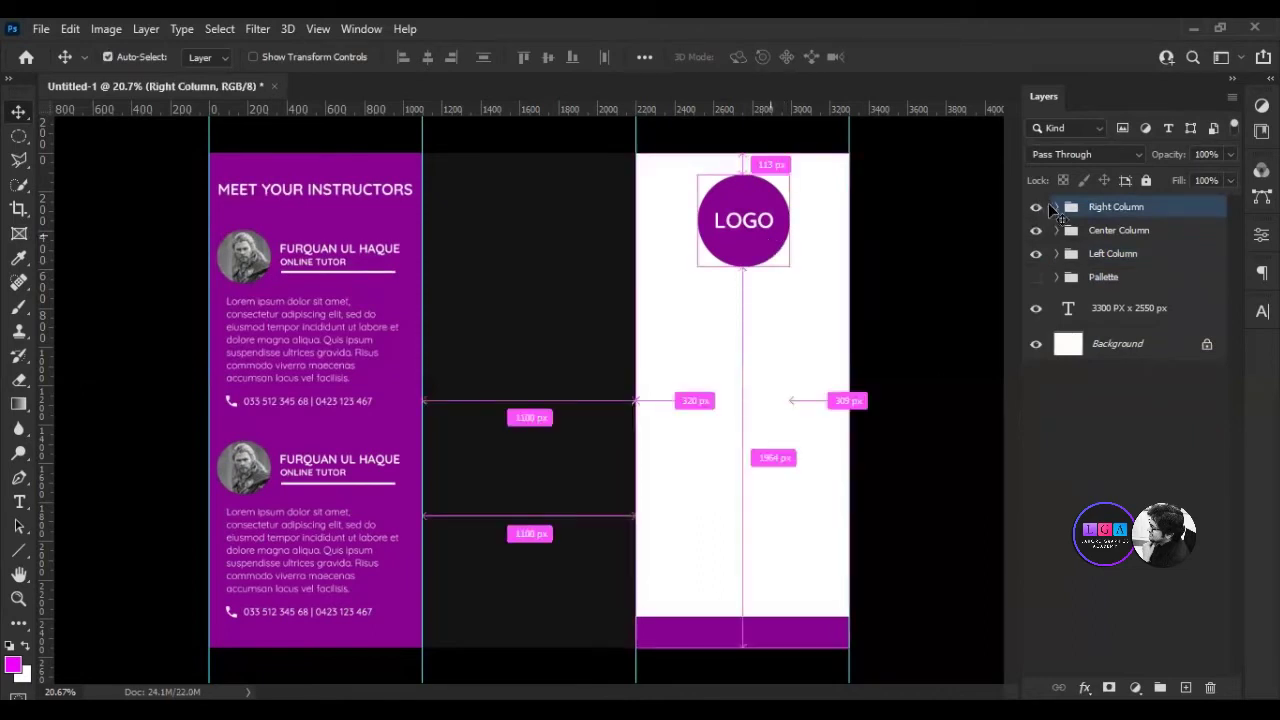
Shrink the Logo group to about 61% and move it to the right column's top-right corner.
{"action": "left_click", "coordinate": [1055, 208]}
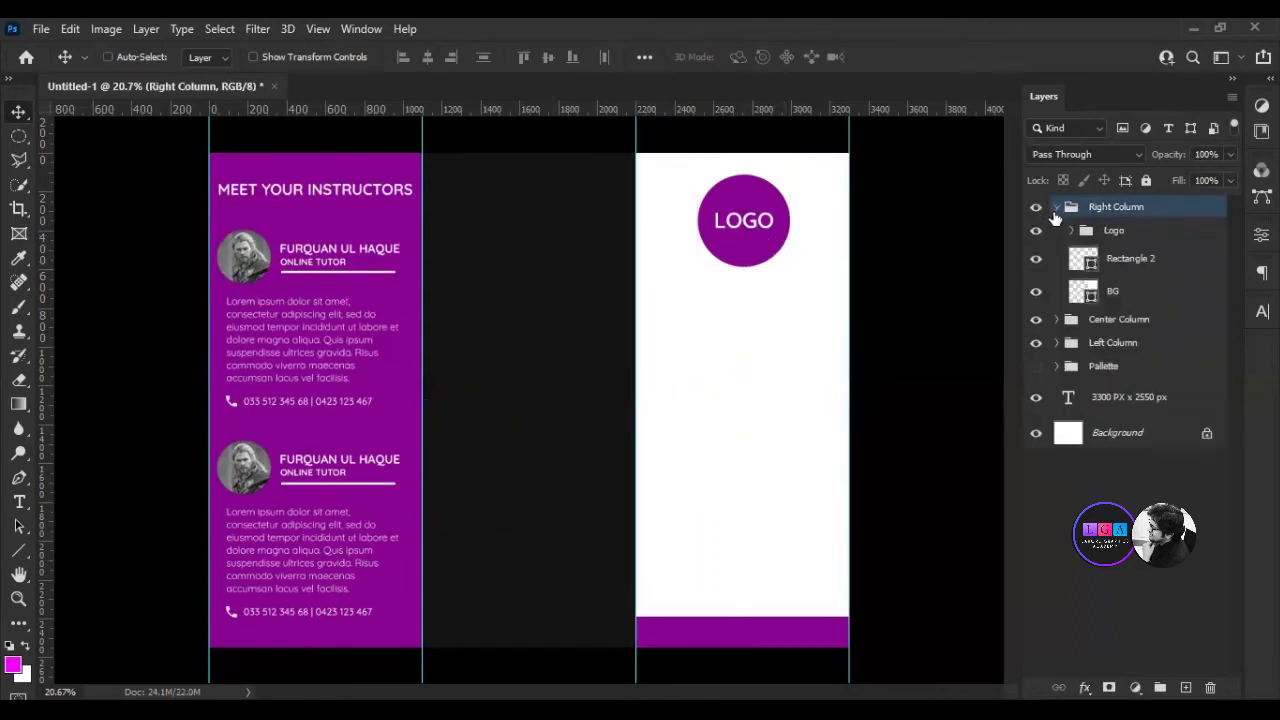
{"action": "left_click", "coordinate": [1099, 234]}
{"action": "key", "text": "ctrl+t"}
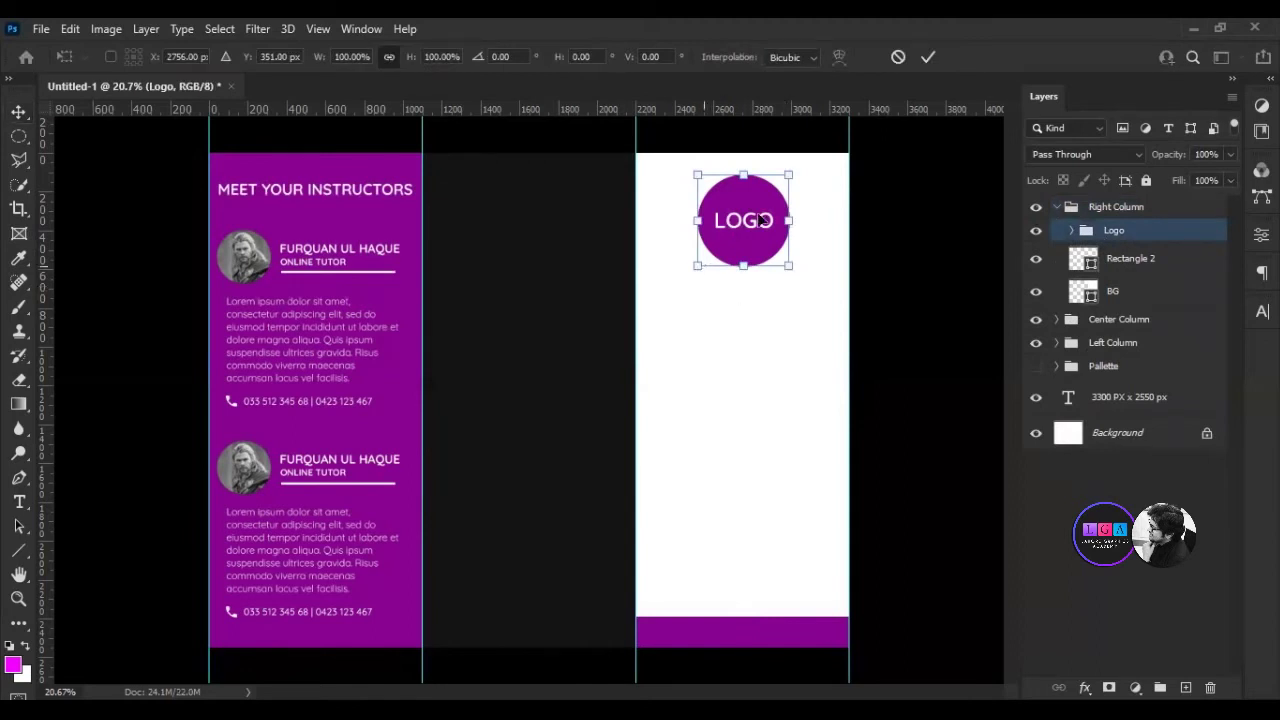
{"action": "left_click_drag", "start_coordinate": [698, 266], "coordinate": [732, 230]}
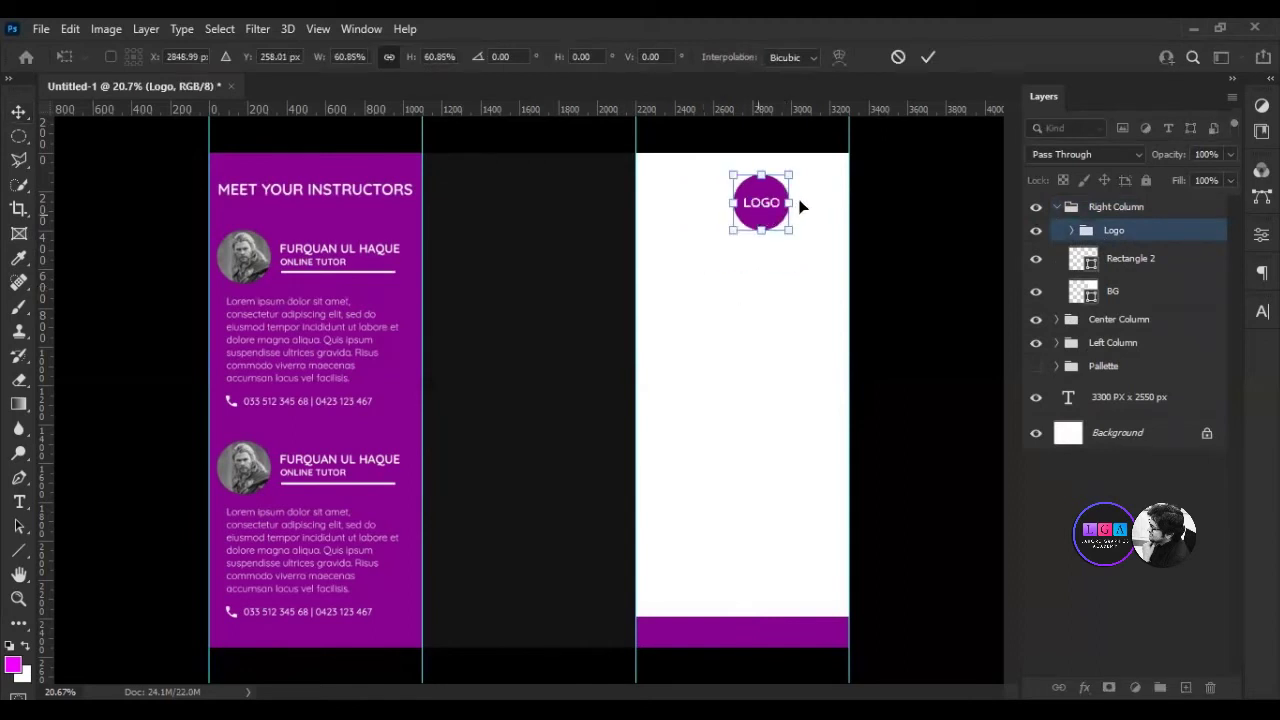
{"action": "left_click_drag", "start_coordinate": [765, 205], "coordinate": [812, 188]}
{"action": "left_click", "coordinate": [928, 57]}
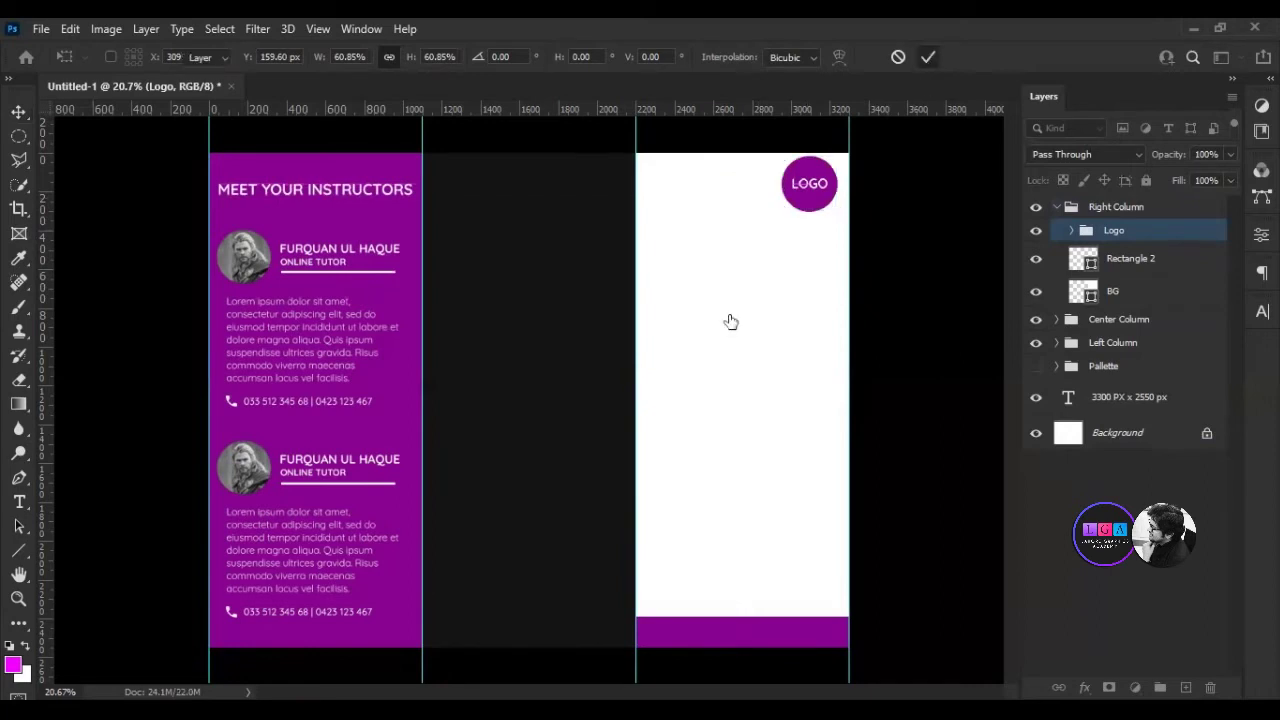
Place the building photo atop the right column and crop it inside a frame.
{"action": "scroll", "coordinate": [838, 457], "scroll_direction": "up", "scroll_amount": 1}
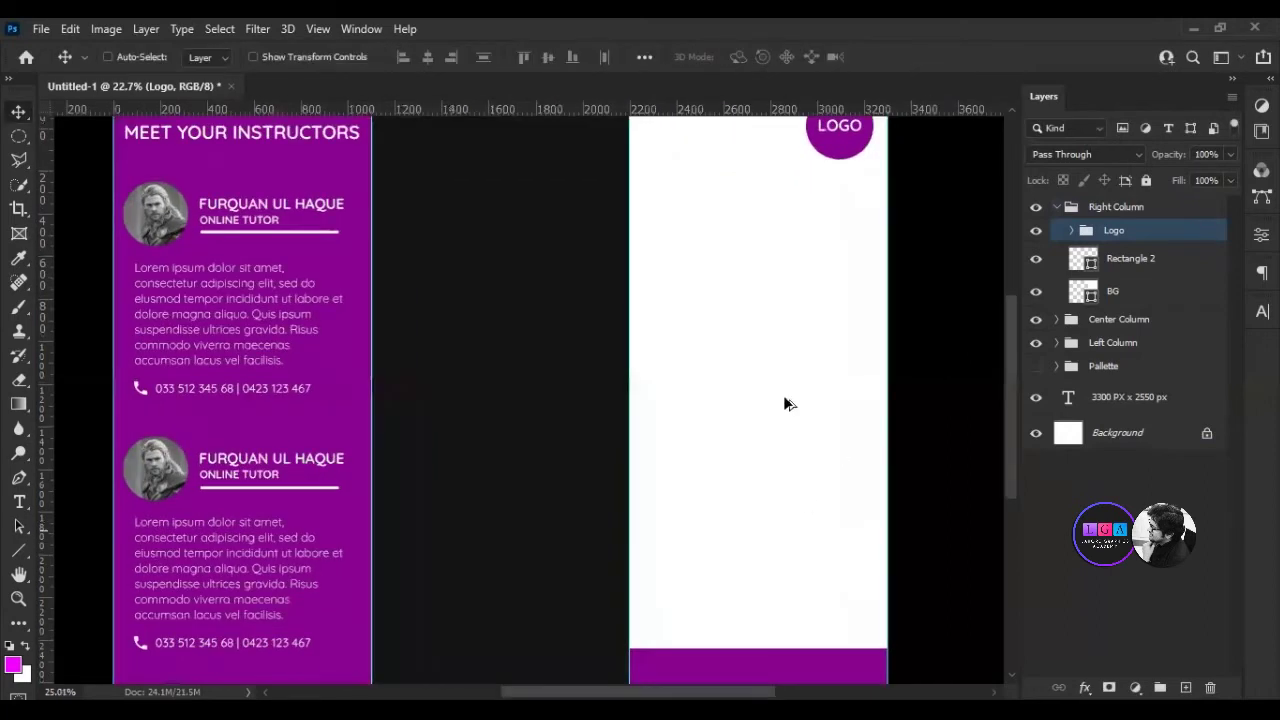
{"action": "scroll", "coordinate": [797, 346], "scroll_direction": "down", "scroll_amount": 1}
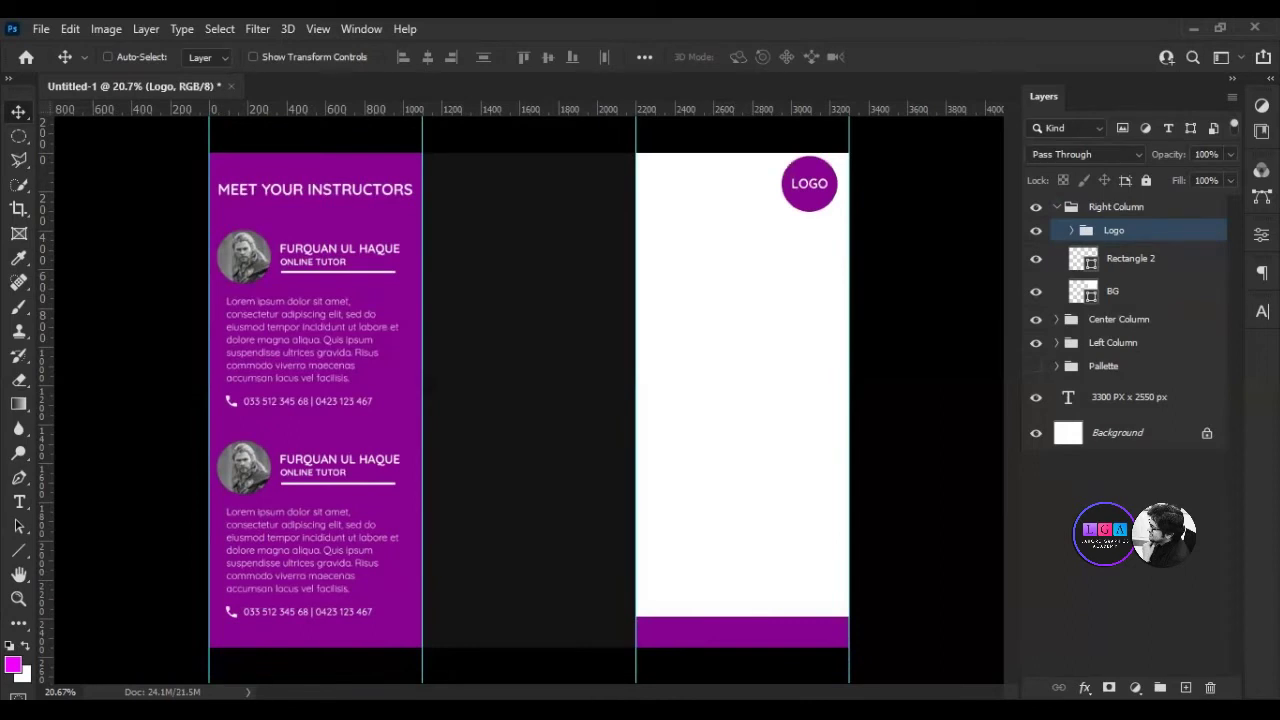
{"action": "left_click", "coordinate": [536, 459]}
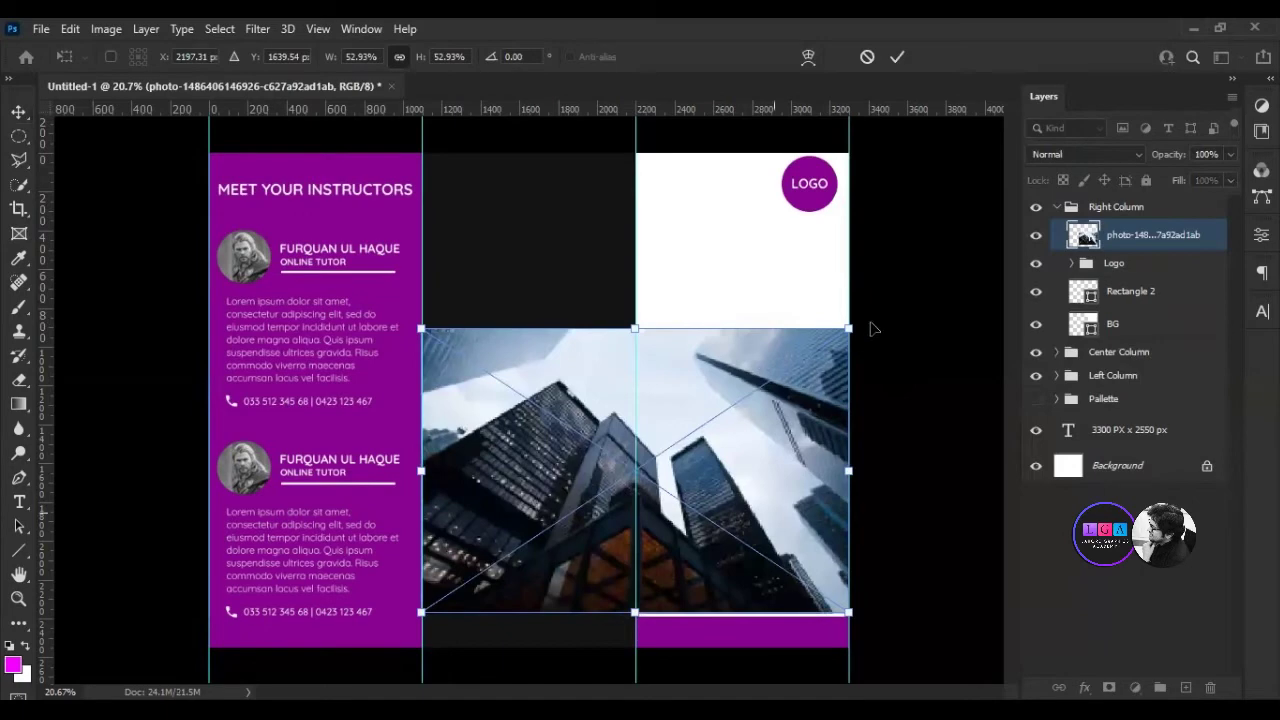
{"action": "left_click_drag", "start_coordinate": [845, 335], "coordinate": [938, 150]}
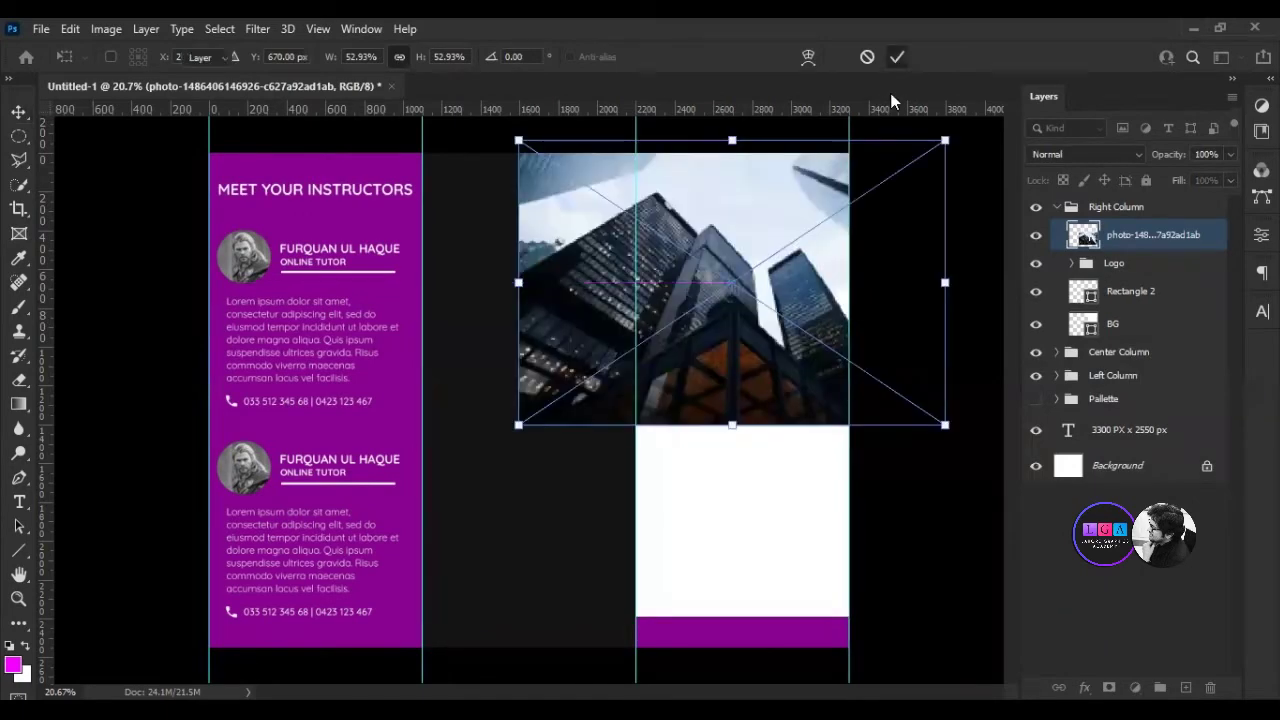
{"action": "key", "text": "Return"}
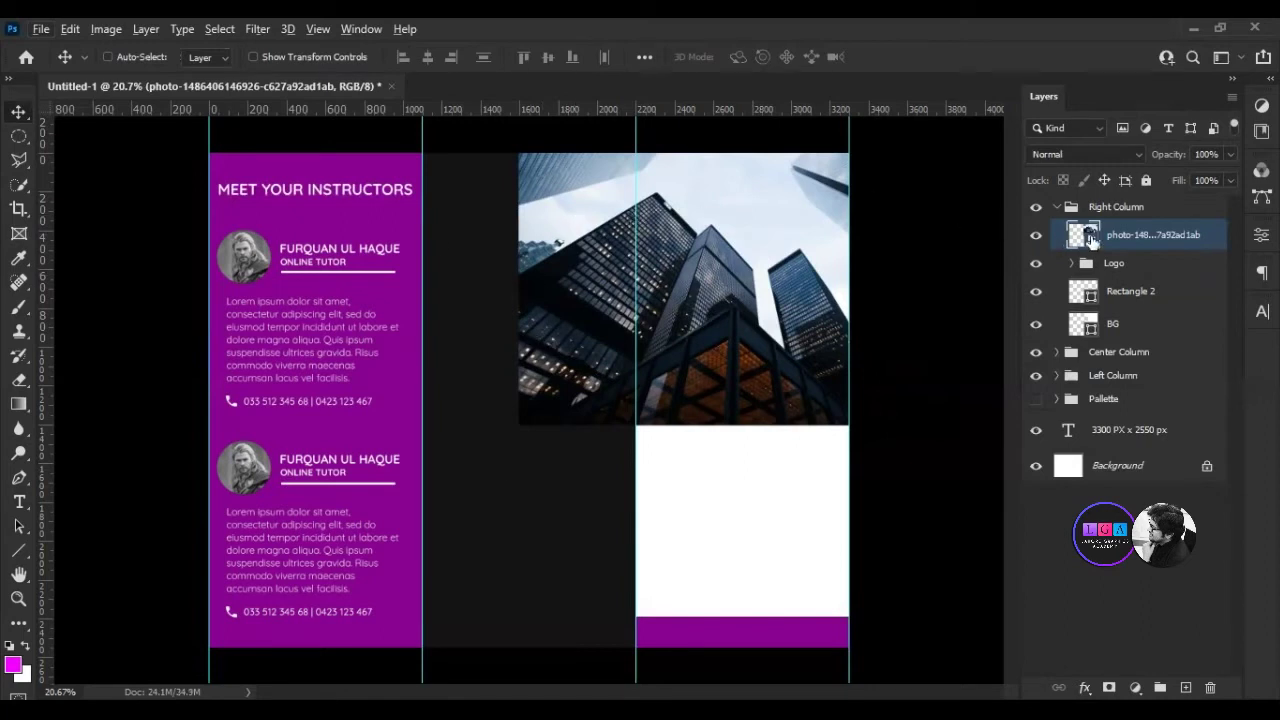
{"action": "left_click", "coordinate": [19, 238]}
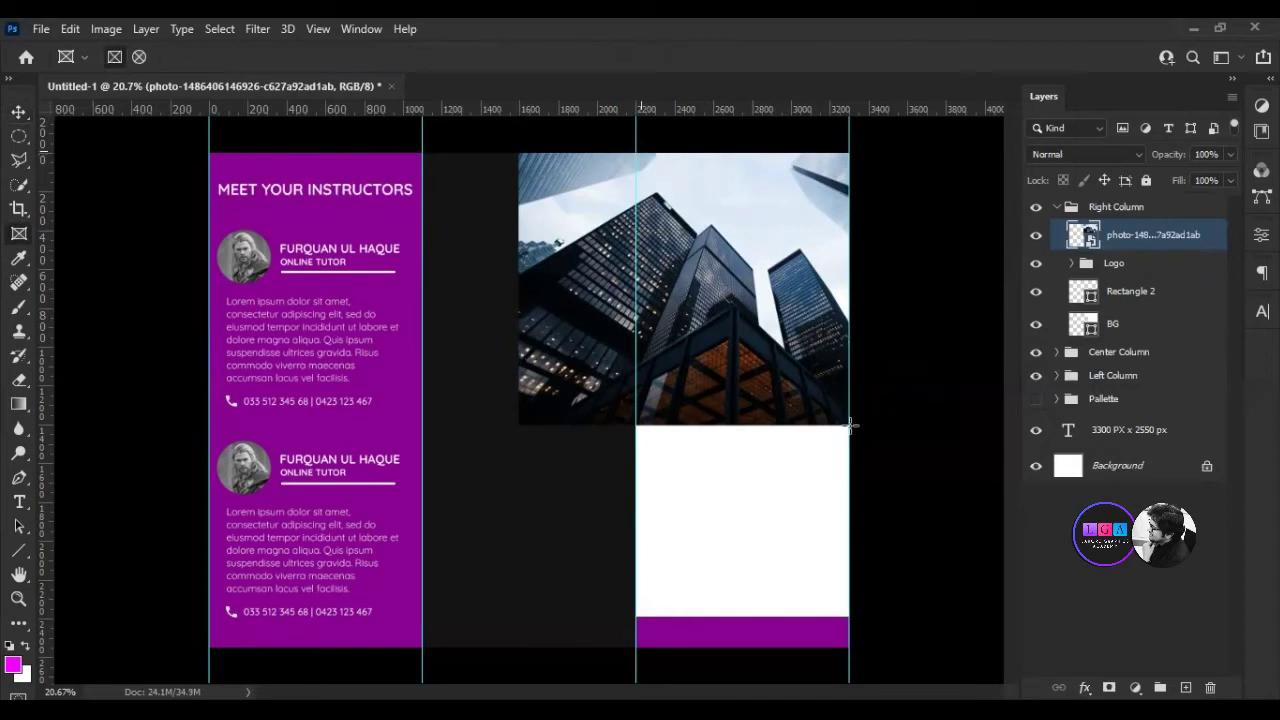
{"action": "left_click_drag", "start_coordinate": [850, 425], "coordinate": [636, 153]}
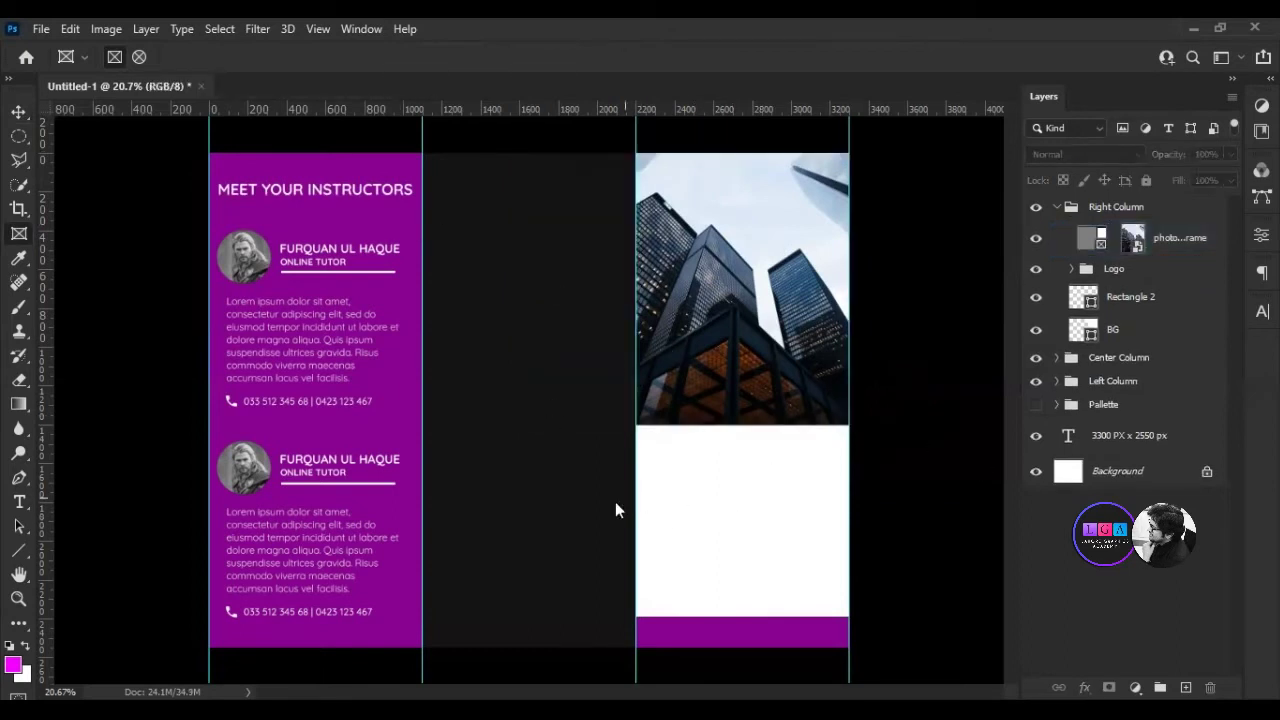
Add a Black & White adjustment clipped to the framed photo.
{"action": "left_click", "coordinate": [1133, 244]}
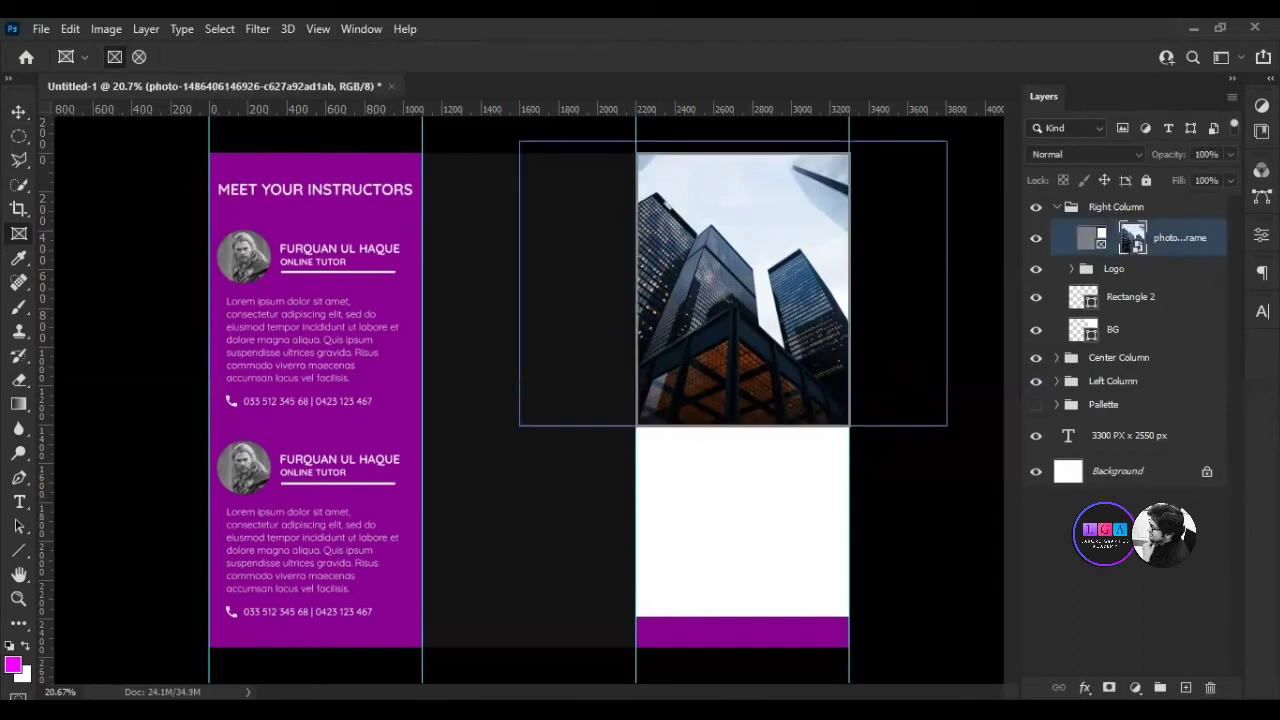
{"action": "left_click", "coordinate": [1261, 105]}
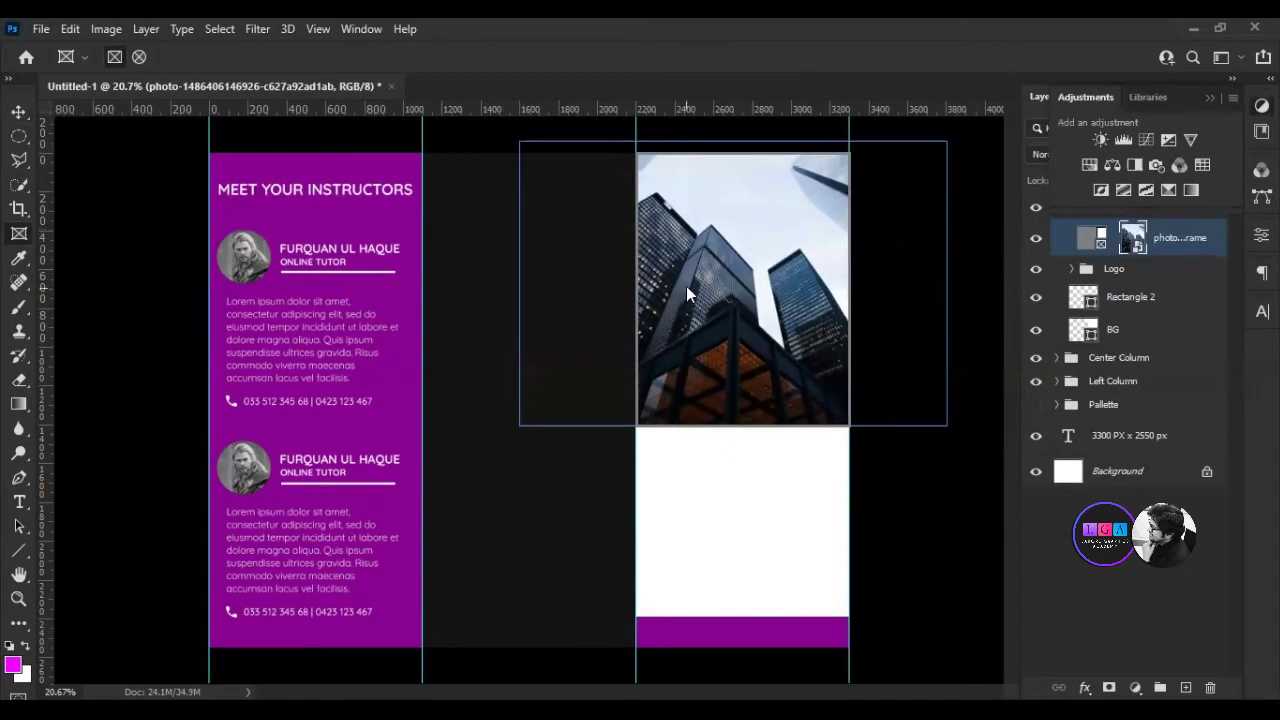
{"action": "left_click", "coordinate": [1140, 161]}
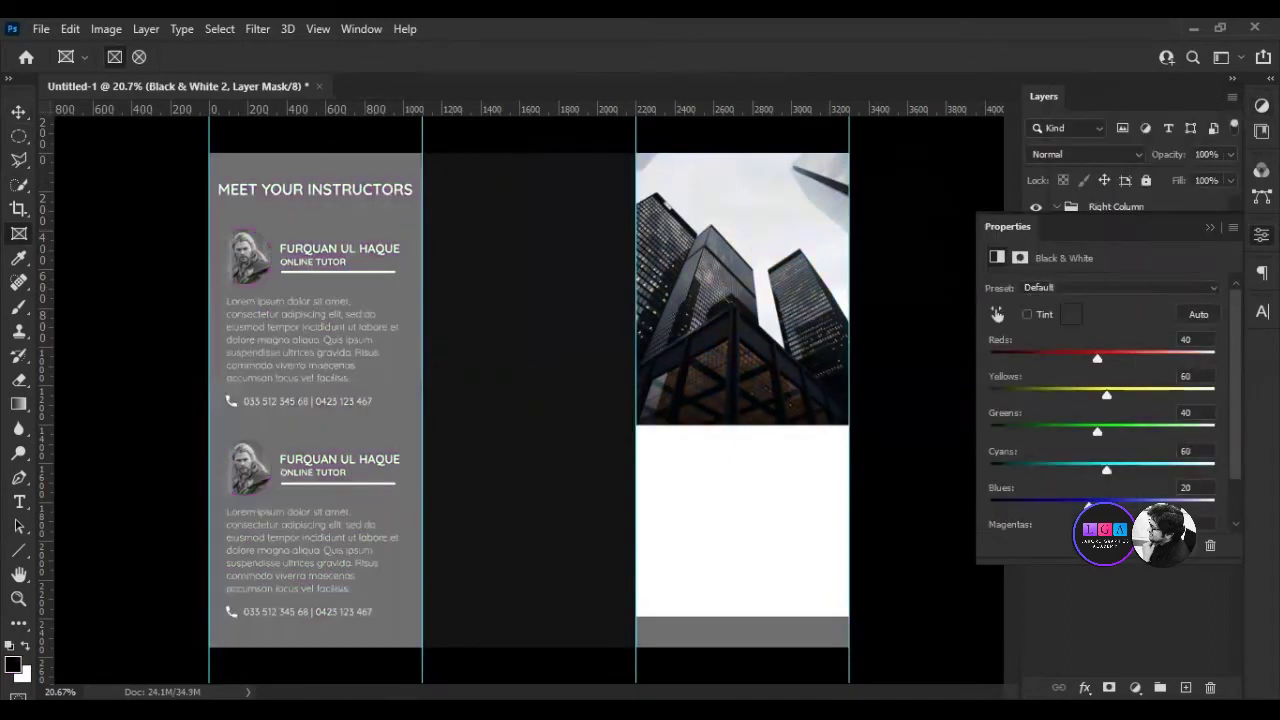
{"action": "key", "text": "ctrl+i"}
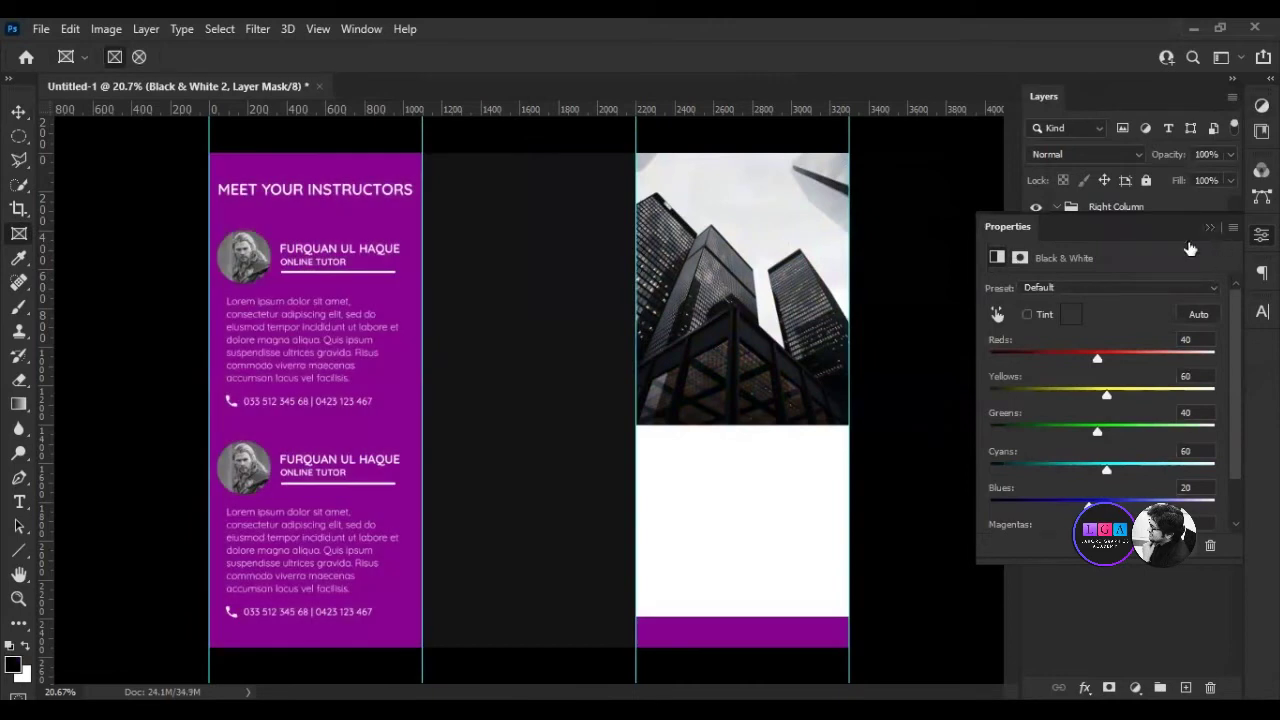
{"action": "left_click", "coordinate": [1210, 229]}
{"action": "left_click", "coordinate": [1061, 589]}
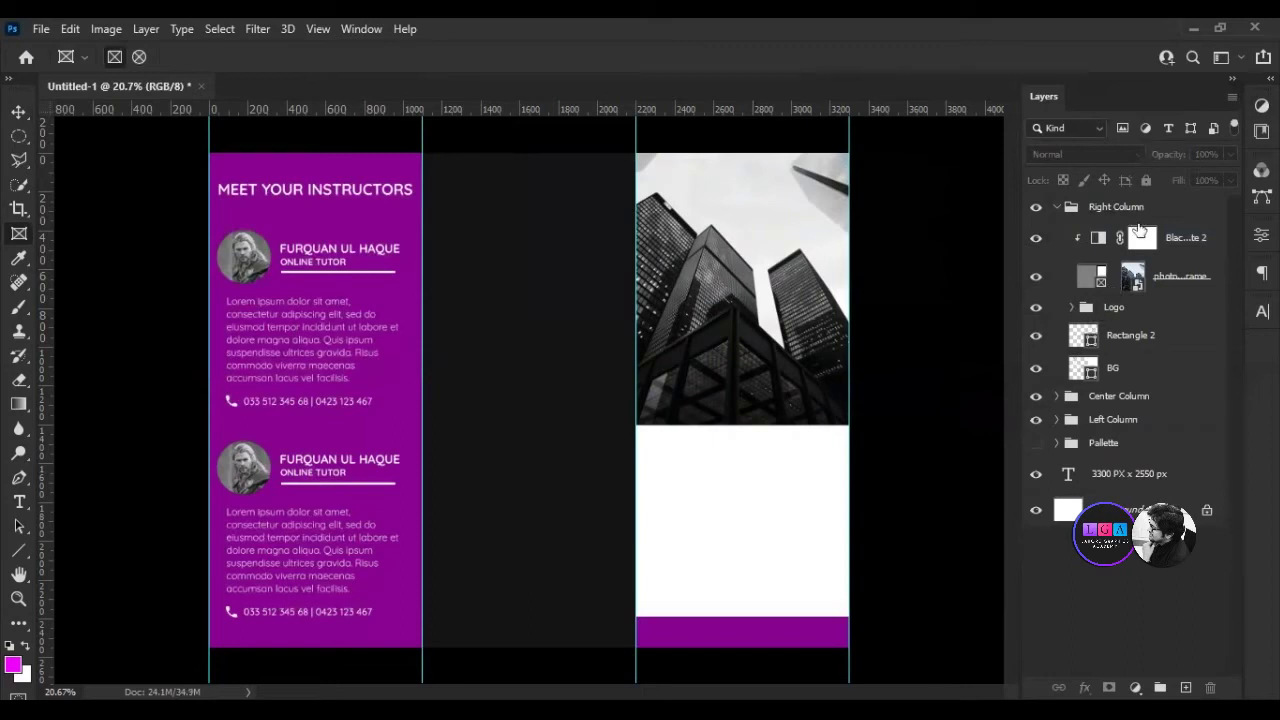
Move the Logo group above the photo and reposition the buildings inside the frame.
{"action": "left_click_drag", "start_coordinate": [1138, 207], "coordinate": [1140, 212]}
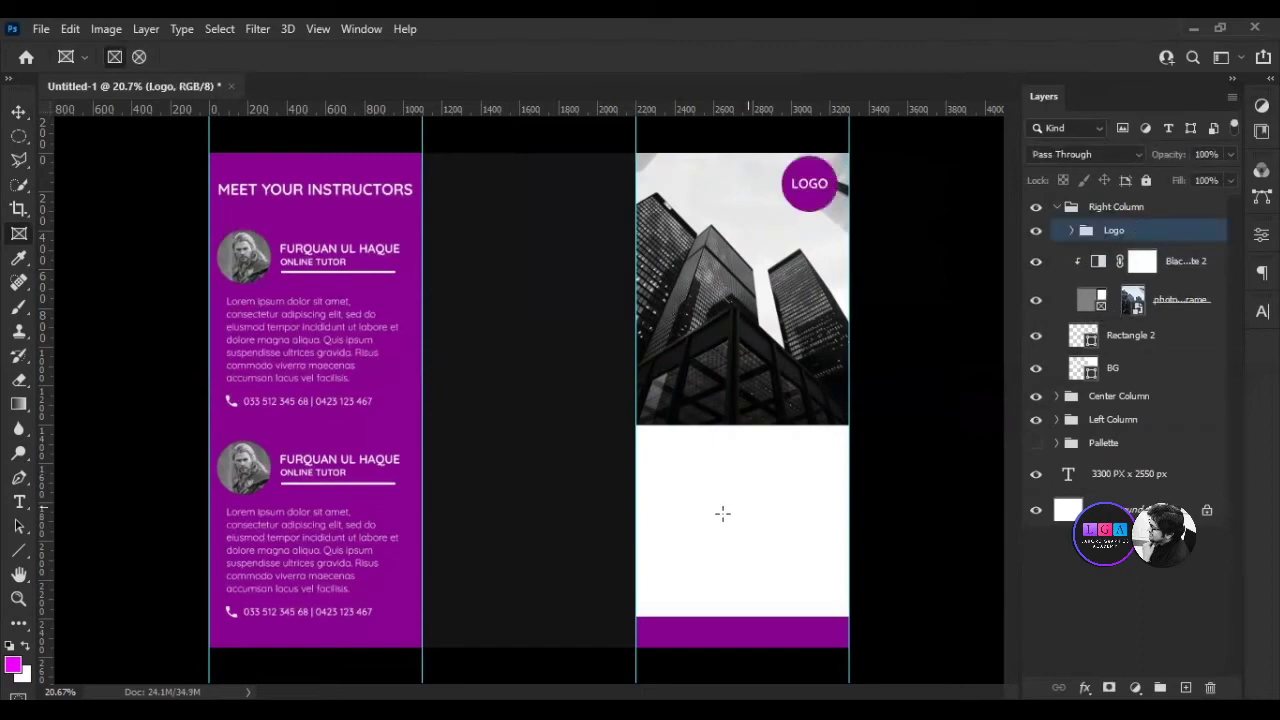
{"action": "left_click", "coordinate": [1135, 303]}
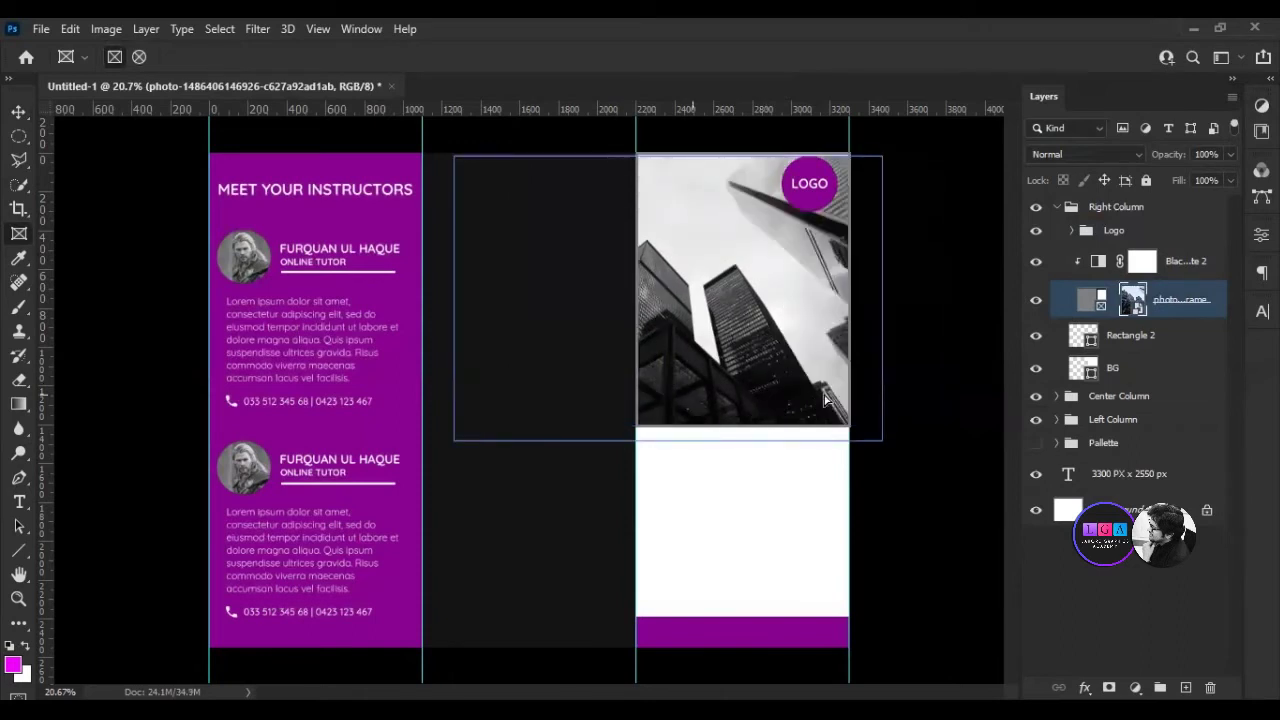
{"action": "left_click_drag", "start_coordinate": [776, 382], "coordinate": [747, 298]}
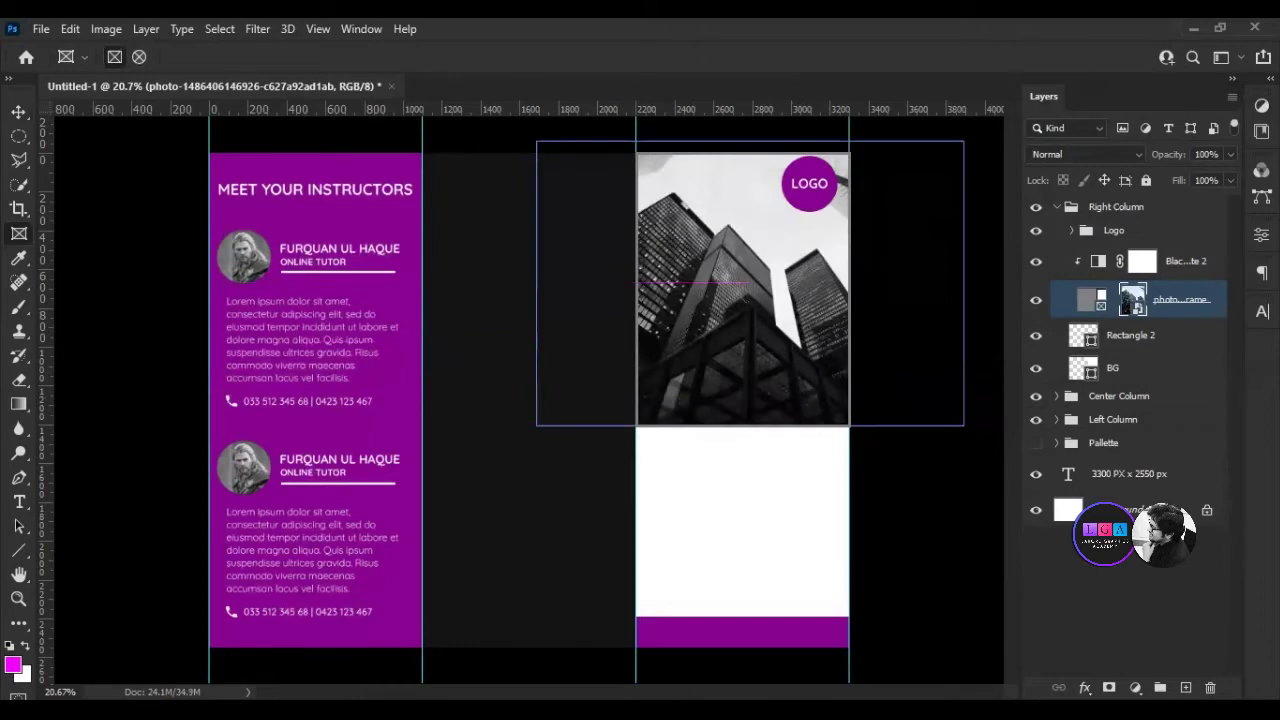
{"action": "left_click", "coordinate": [1140, 510]}
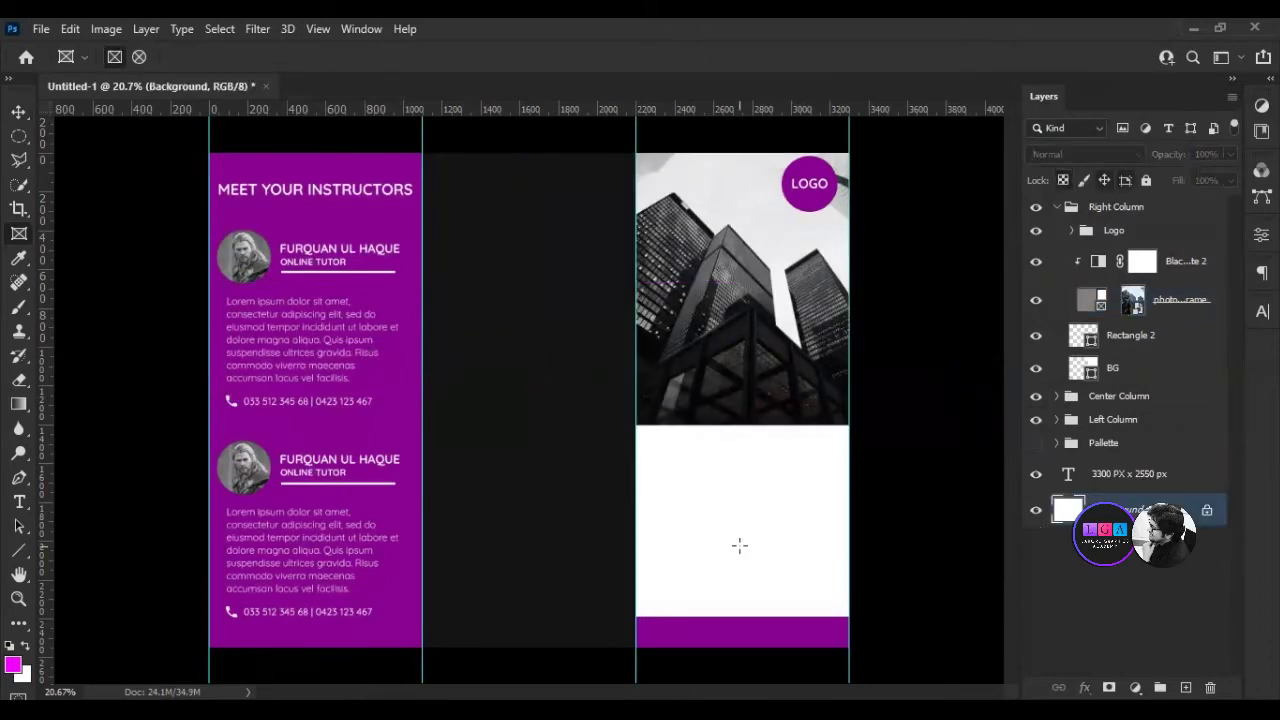
Start a new text box in the right panel's white area and clear its placeholder.
{"action": "scroll", "coordinate": [730, 580], "scroll_direction": "down", "scroll_amount": 1}
{"action": "scroll", "coordinate": [722, 607], "scroll_direction": "up", "scroll_amount": 1}
{"action": "scroll", "coordinate": [718, 610], "scroll_direction": "up", "scroll_amount": 2}
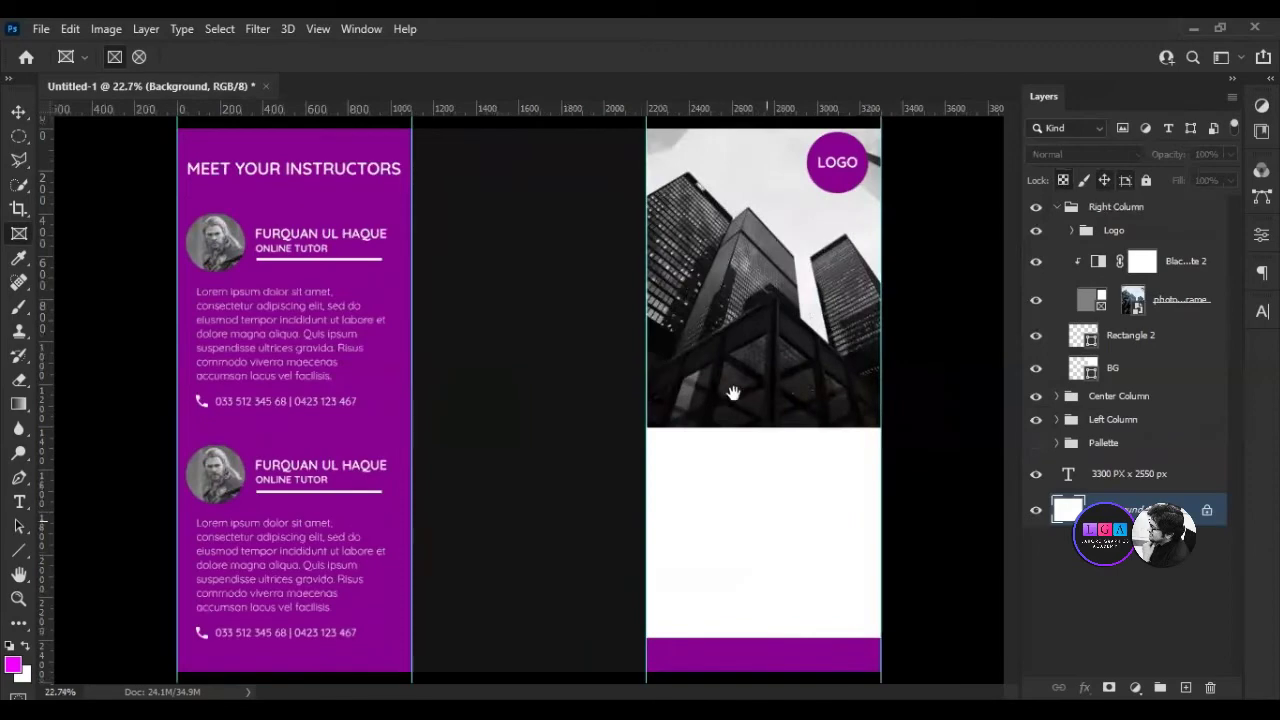
{"action": "scroll", "coordinate": [740, 497], "scroll_direction": "up", "scroll_amount": 1}
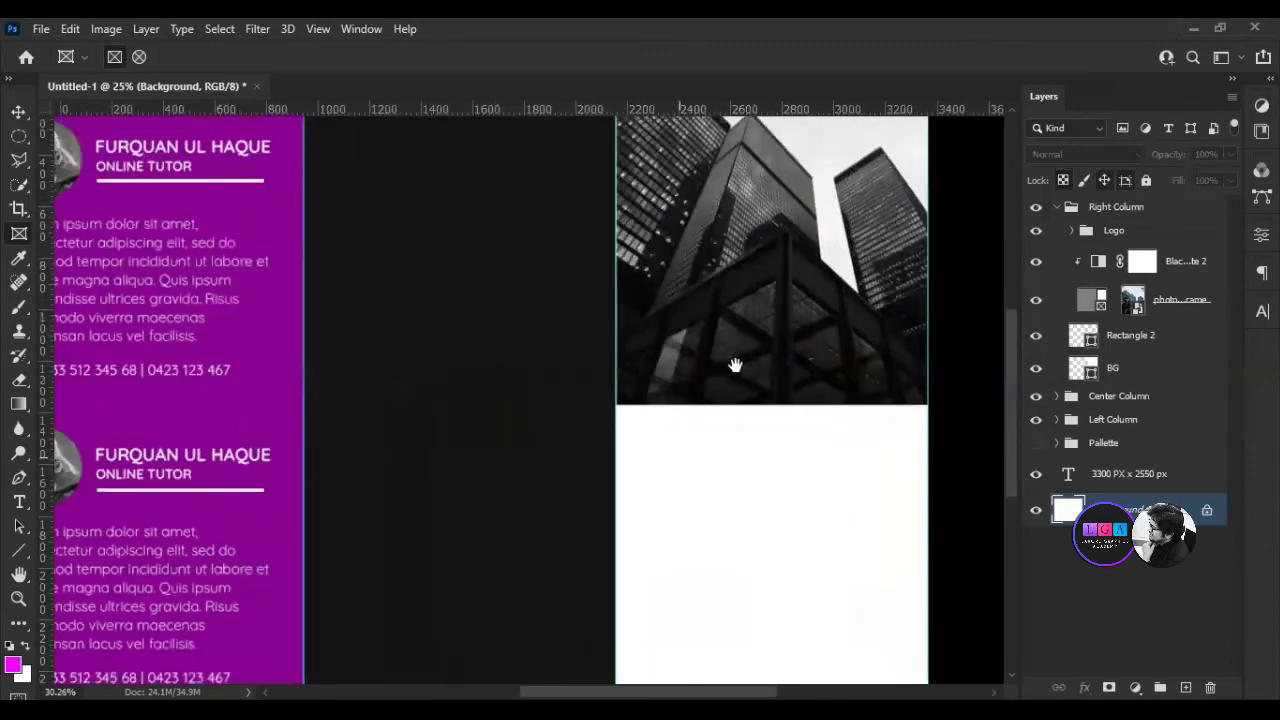
{"action": "scroll", "coordinate": [737, 366], "scroll_direction": "up", "scroll_amount": 1}
{"action": "left_click_drag", "start_coordinate": [720, 290], "coordinate": [729, 351]}
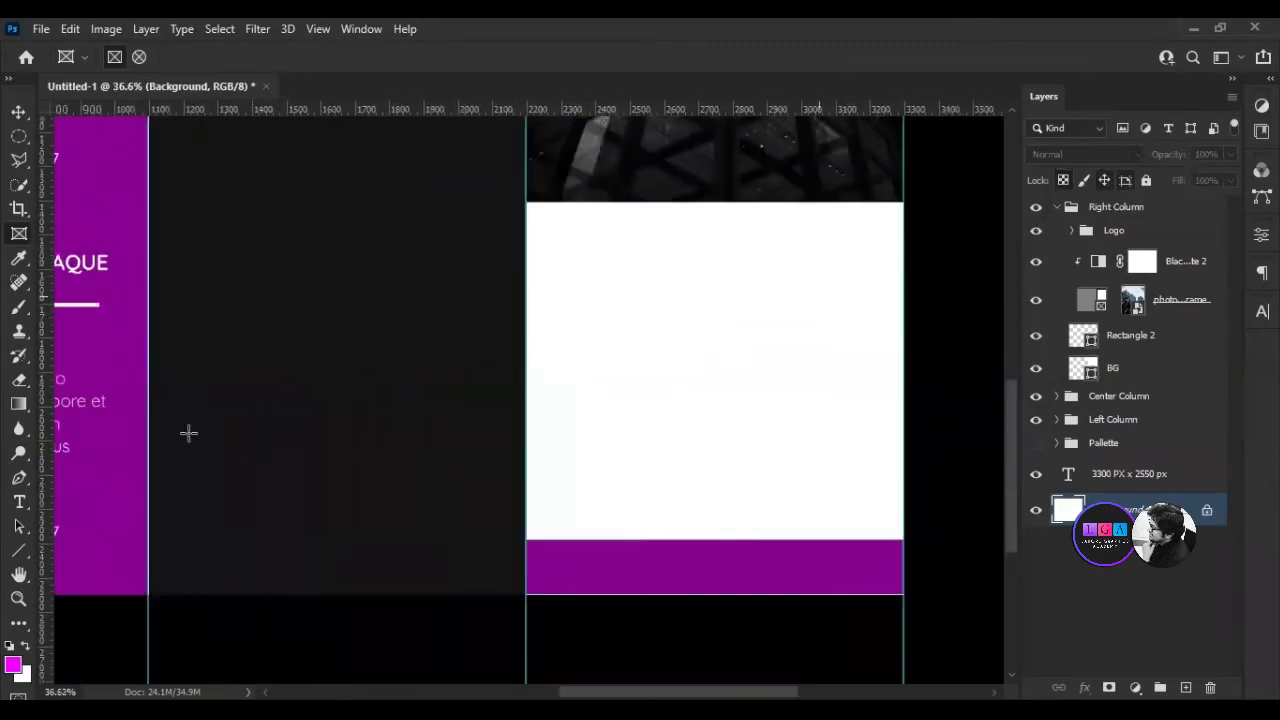
{"action": "left_click", "coordinate": [22, 502]}
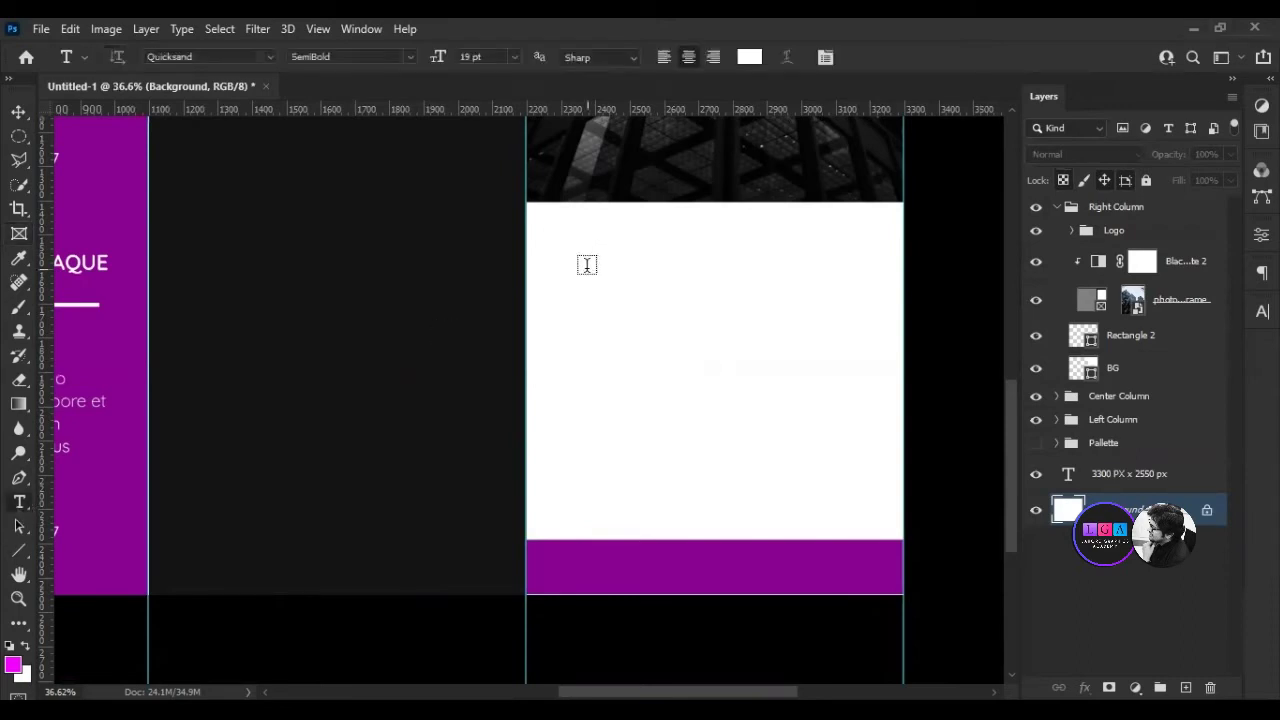
{"action": "left_click", "coordinate": [575, 324]}
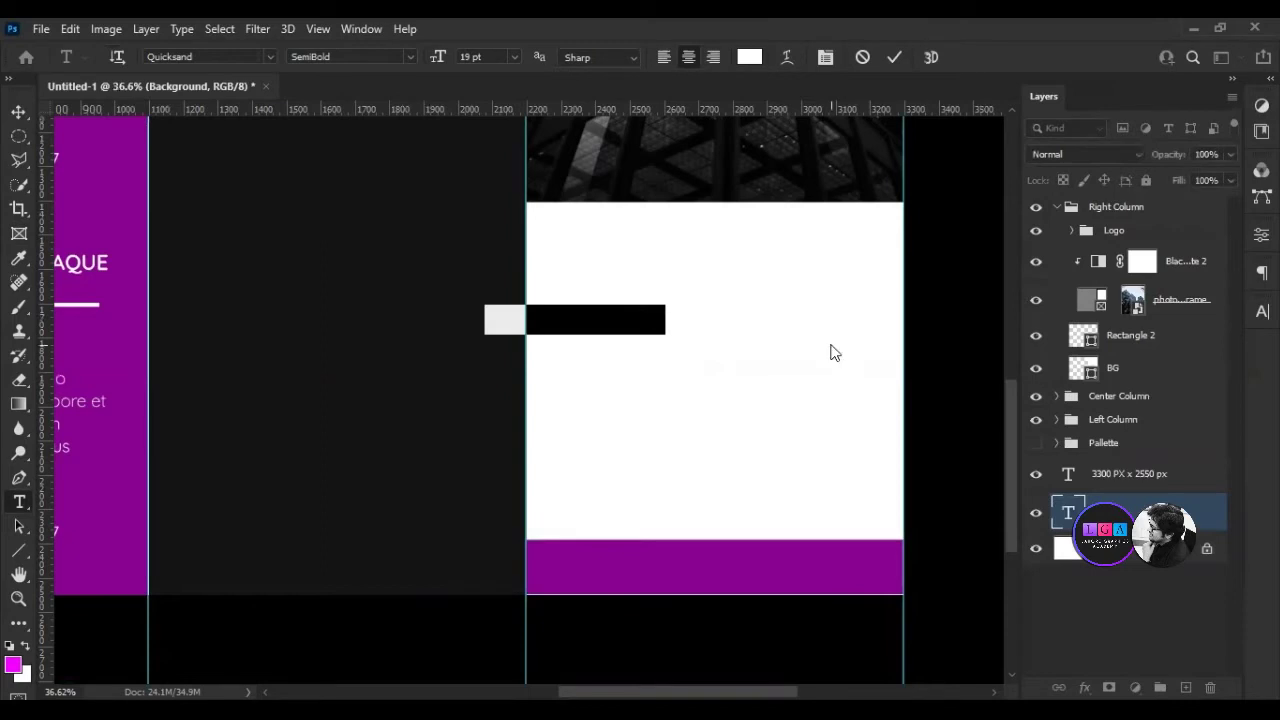
{"action": "key", "text": "BackSpace"}
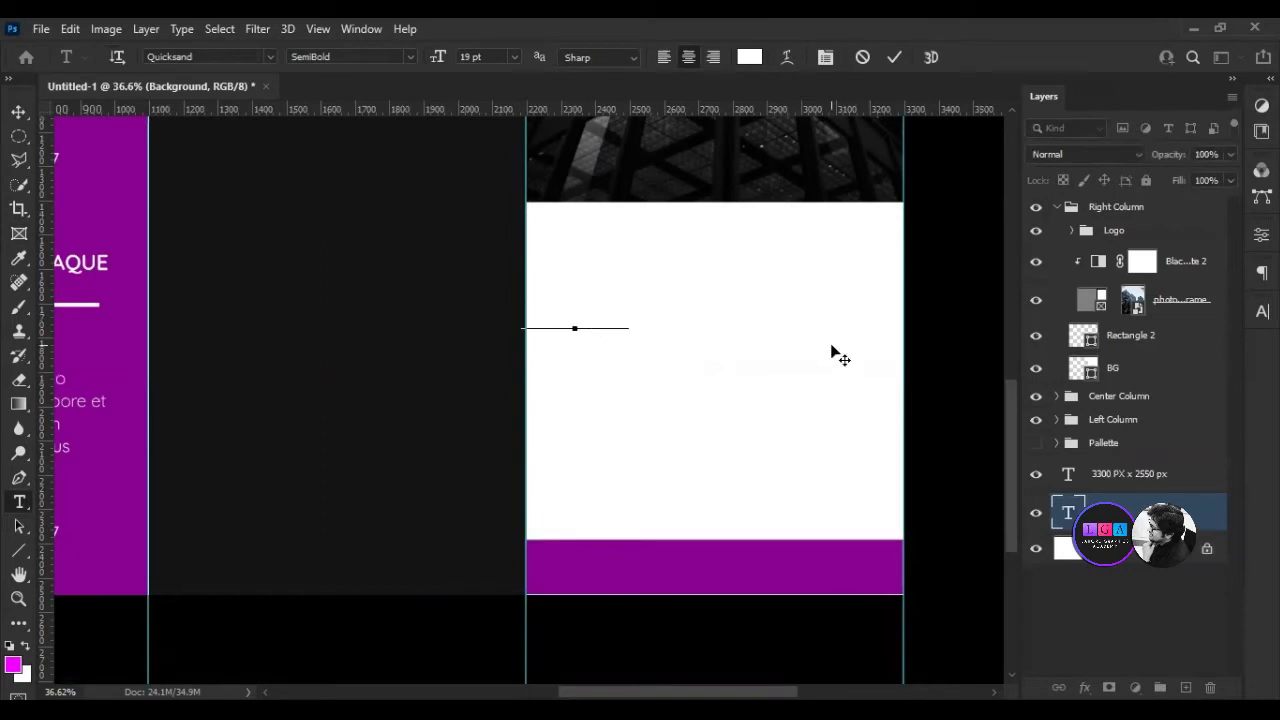
{"action": "key", "text": "ctrl+z"}
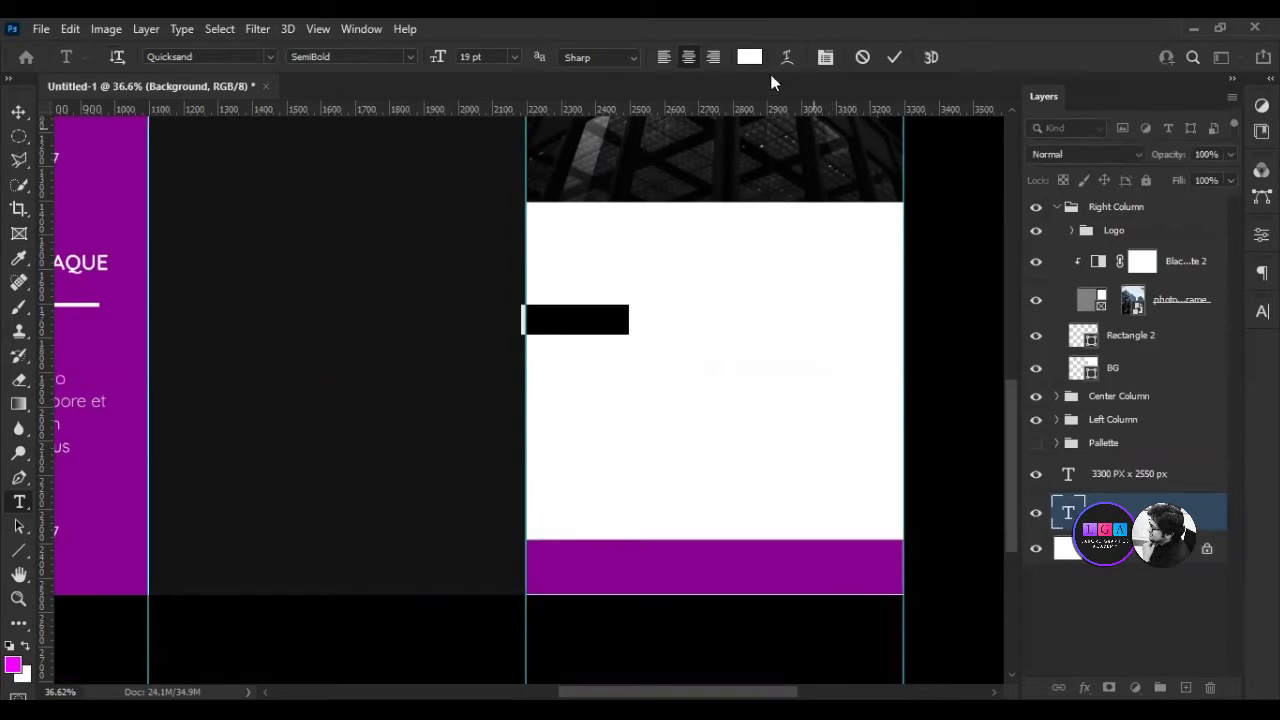
{"action": "key", "text": "BackSpace"}
Set the text colour to dark grey #181818, sampled from the center column.
{"action": "left_click", "coordinate": [749, 56]}
{"action": "left_click_drag", "start_coordinate": [620, 600], "coordinate": [329, 307]}
{"action": "left_click", "coordinate": [329, 307]}
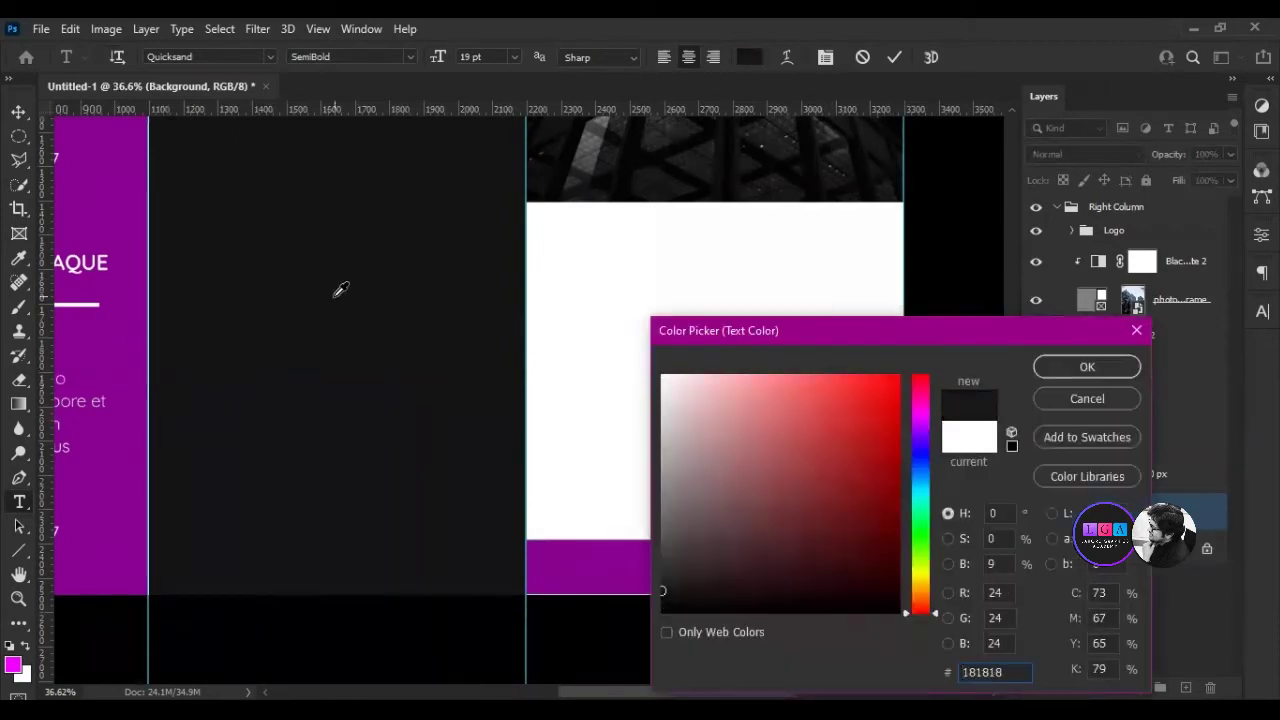
{"action": "key", "text": "Return"}
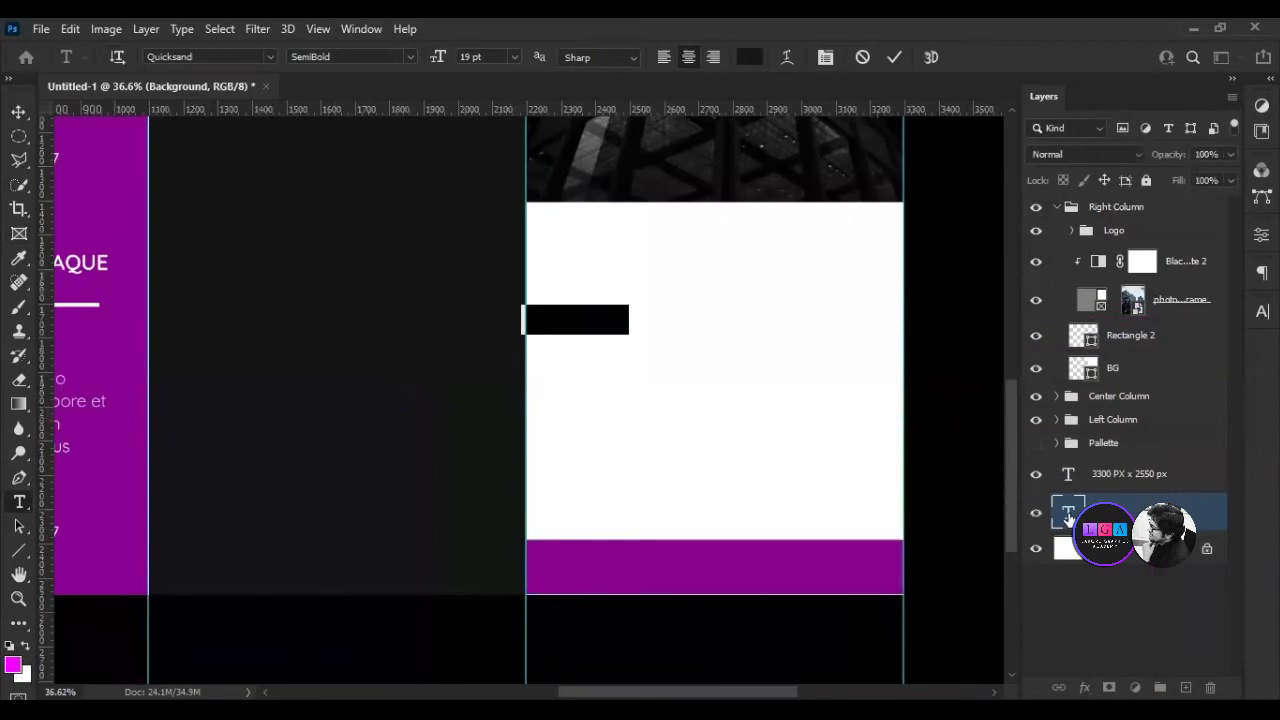
Move the text layer into Right Column and type LAHORE GRAPHICS / ACADEMY.
{"action": "mouse_move", "coordinate": [1113, 228]}
{"action": "left_mouse_down"}
{"action": "mouse_move", "coordinate": [1096, 278]}
{"action": "mouse_move", "coordinate": [1120, 222]}
{"action": "left_mouse_up"}
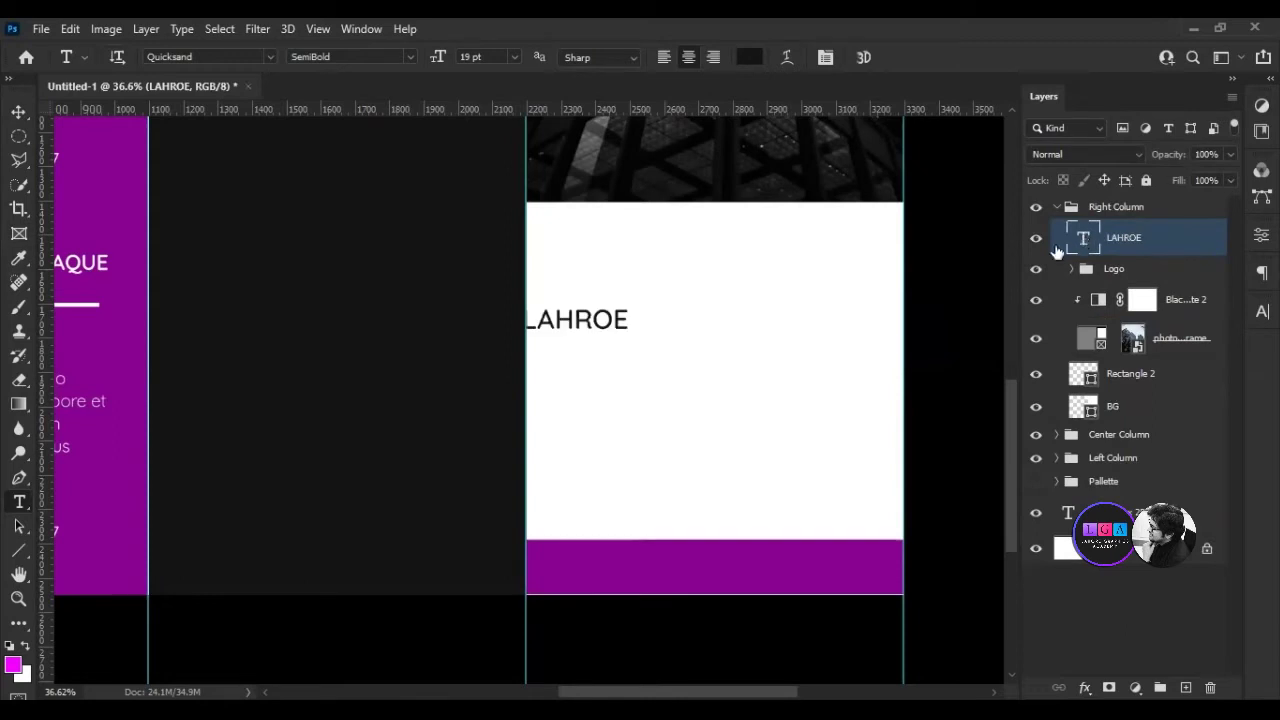
{"action": "key", "text": "v"}
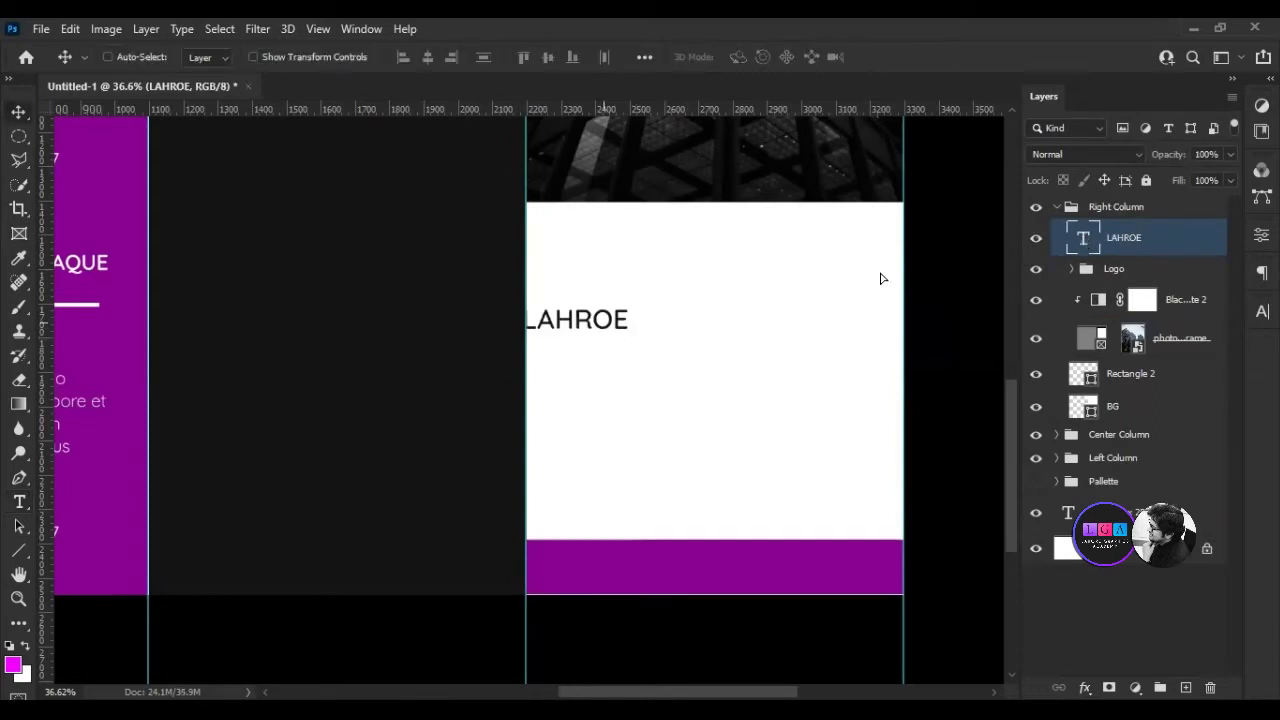
{"action": "left_click_drag", "start_coordinate": [577, 319], "coordinate": [642, 316]}
{"action": "double_click", "coordinate": [645, 316]}
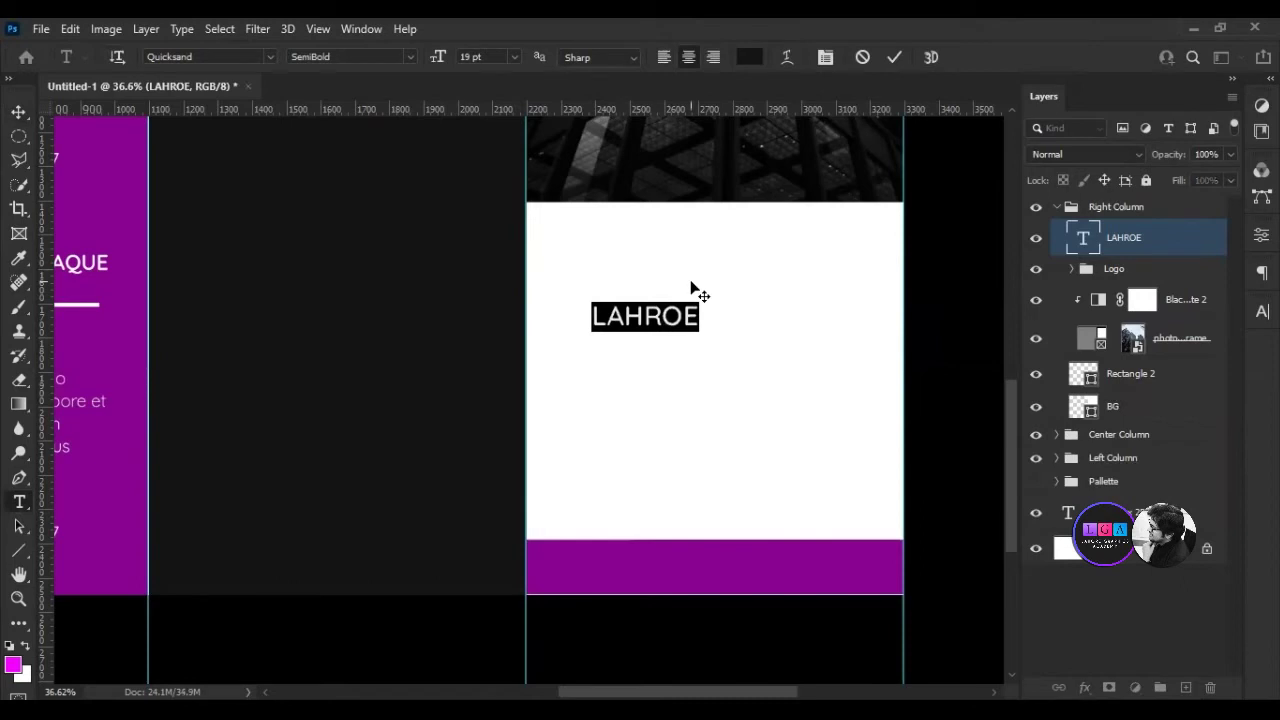
{"action": "type", "text": "LAHORE GRAPHIOCS"}
{"action": "key", "text": "Left"}
{"action": "key", "text": "Left"}
{"action": "key", "text": "BackSpace"}
{"action": "key", "text": "End"}
{"action": "key", "text": "Return"}
{"action": "type", "text": "ACADEMY"}
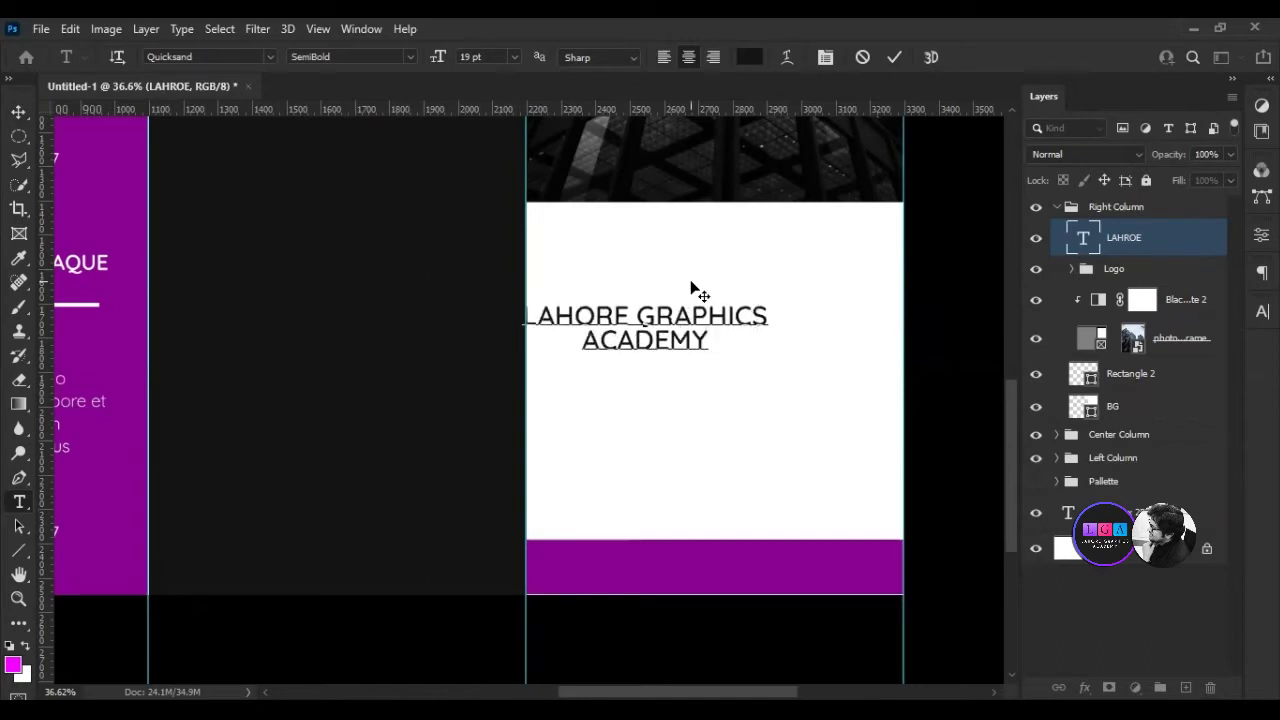
Left-align the title, break it onto three lines, and make it Bold.
{"action": "key", "text": "ctrl+a"}
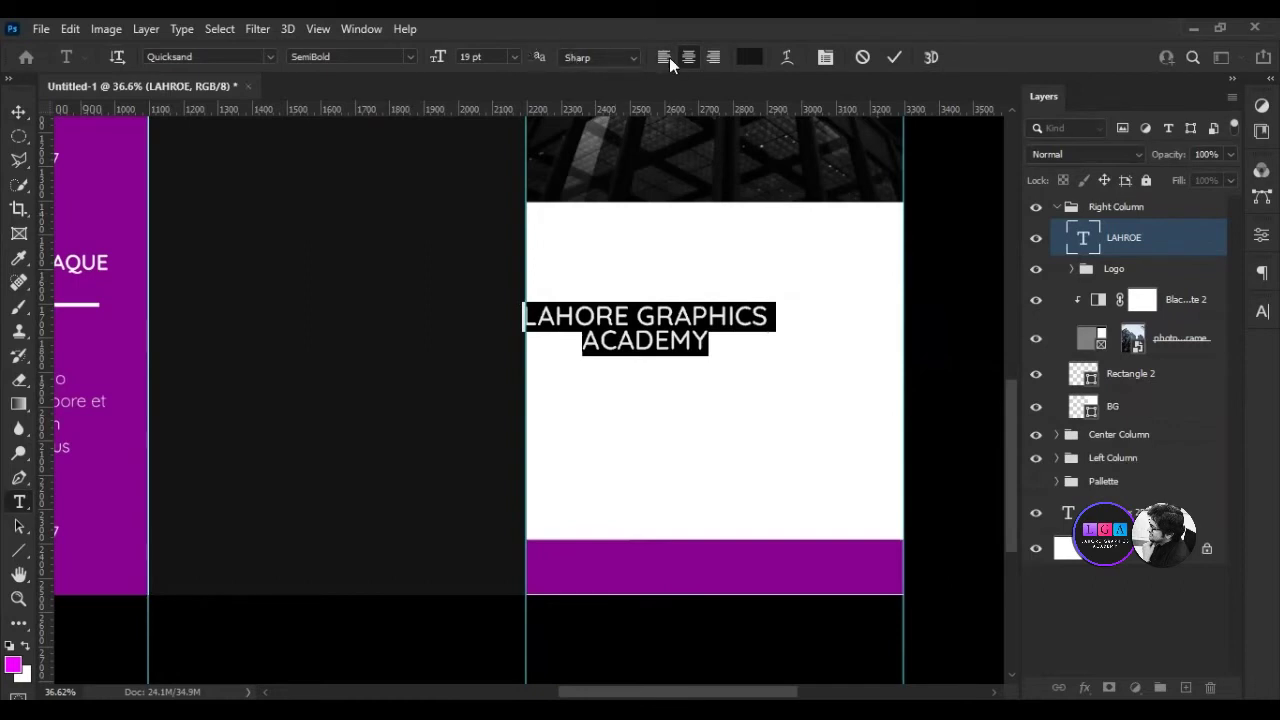
{"action": "left_click", "coordinate": [666, 59]}
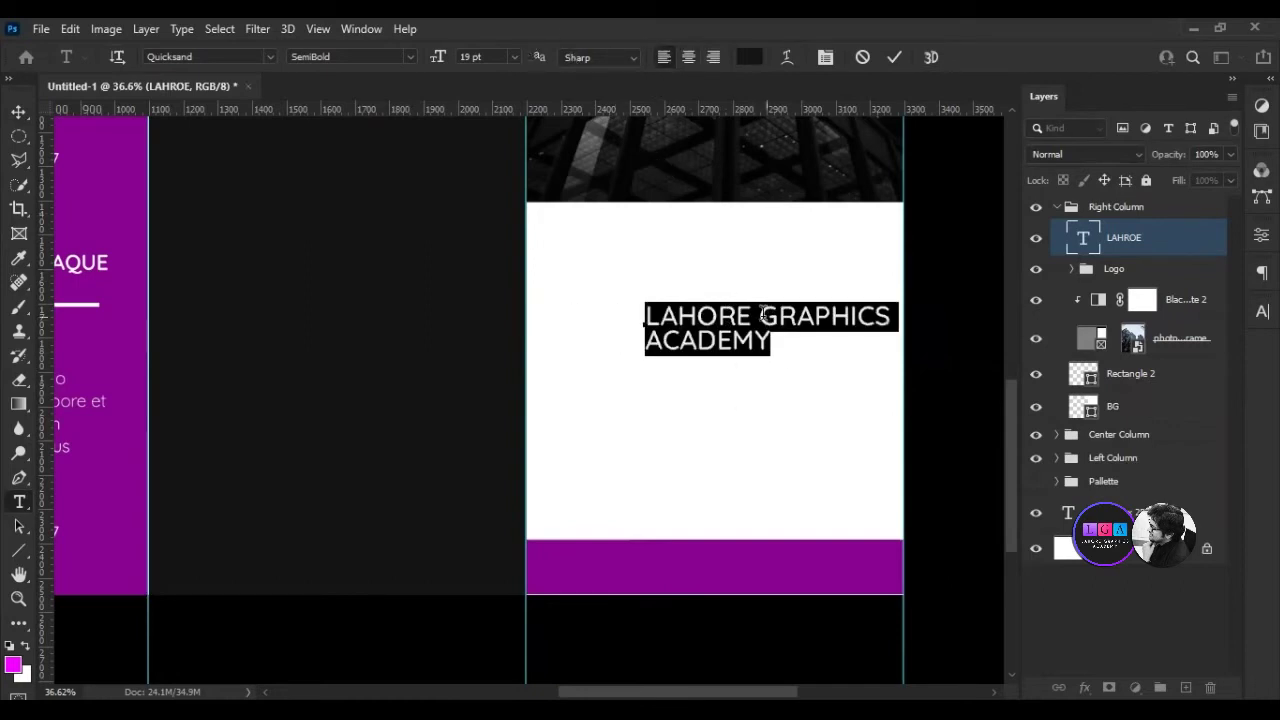
{"action": "left_click", "coordinate": [779, 346]}
{"action": "key", "text": "Return"}
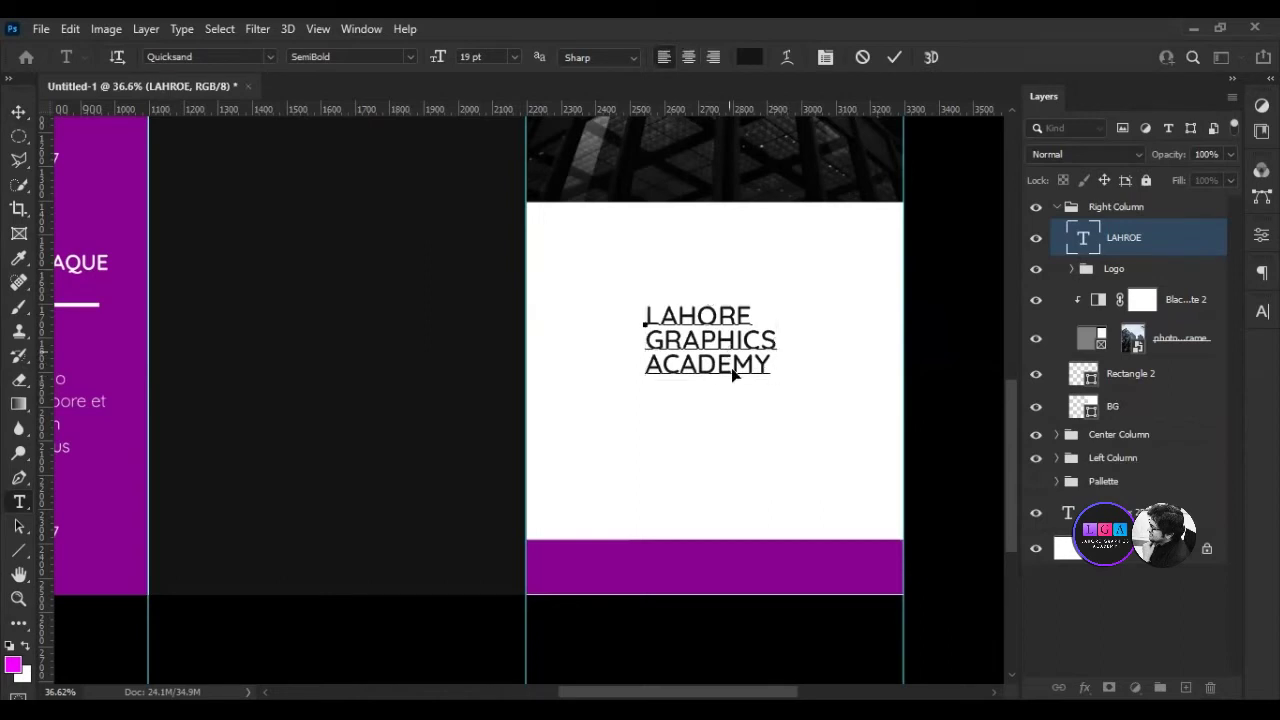
{"action": "key", "text": "ctrl"}
{"action": "key", "text": "ctrl+a"}
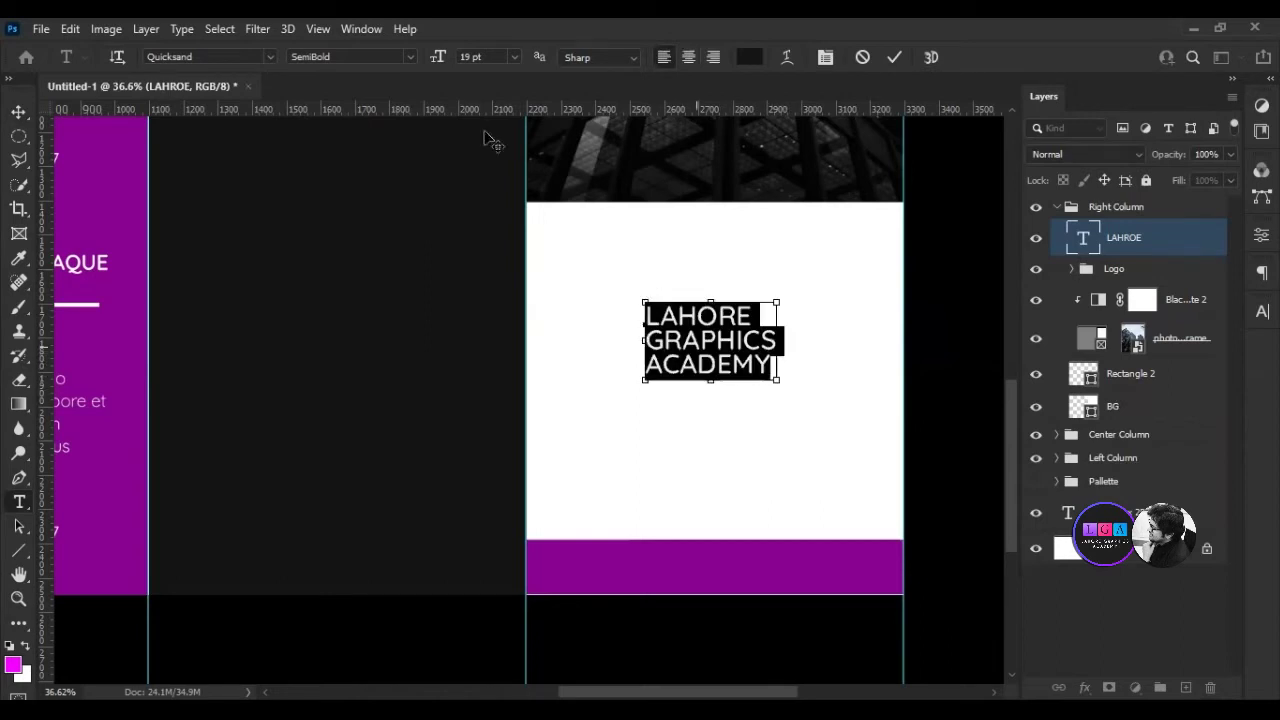
{"action": "left_click", "coordinate": [403, 57]}
{"action": "left_click", "coordinate": [386, 131]}
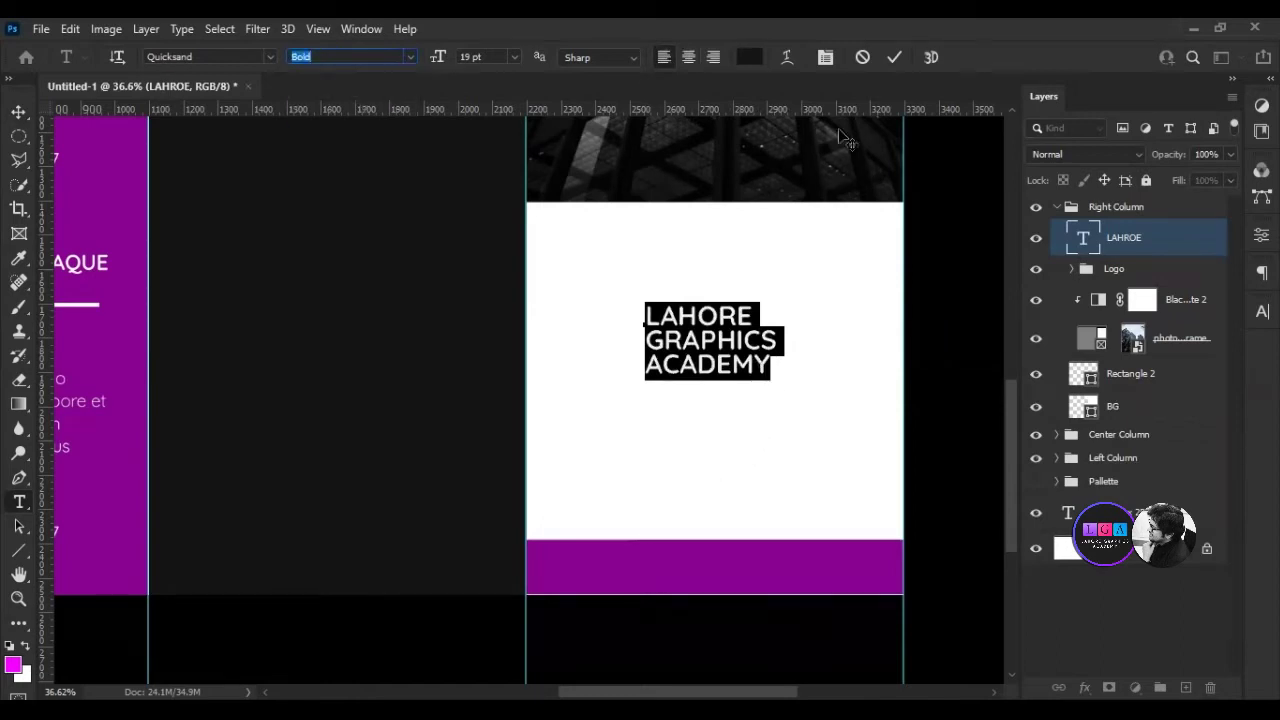
{"action": "left_click", "coordinate": [1128, 245]}
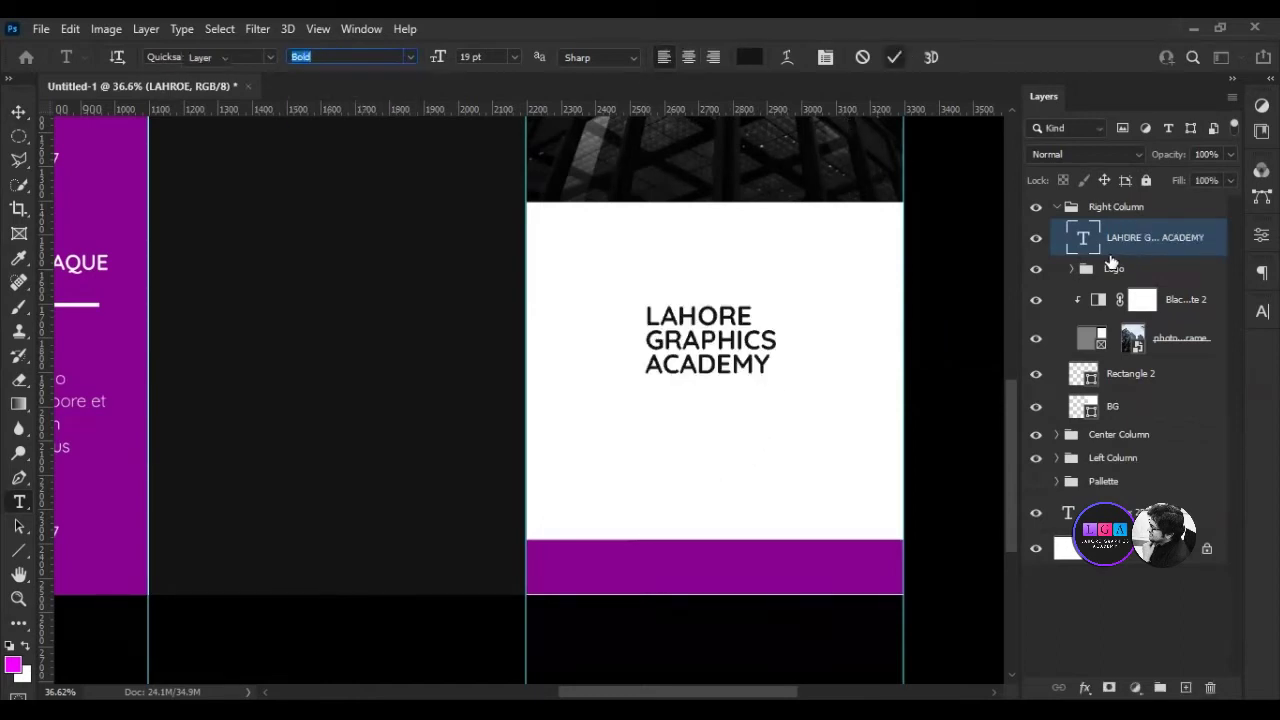
{"action": "key", "text": "ctrl+t"}
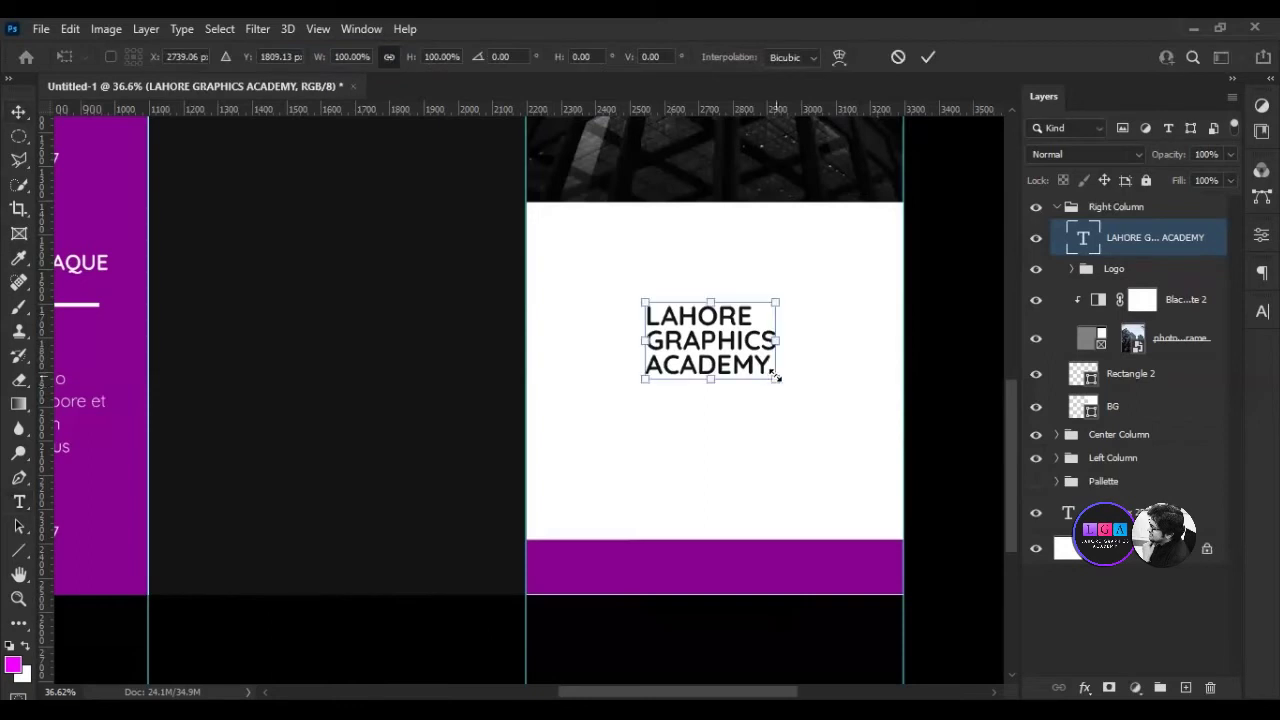
Scale the LAHORE GRAPHICS ACADEMY title to about 204% and move it up-left.
{"action": "left_click_drag", "start_coordinate": [776, 379], "coordinate": [913, 459]}
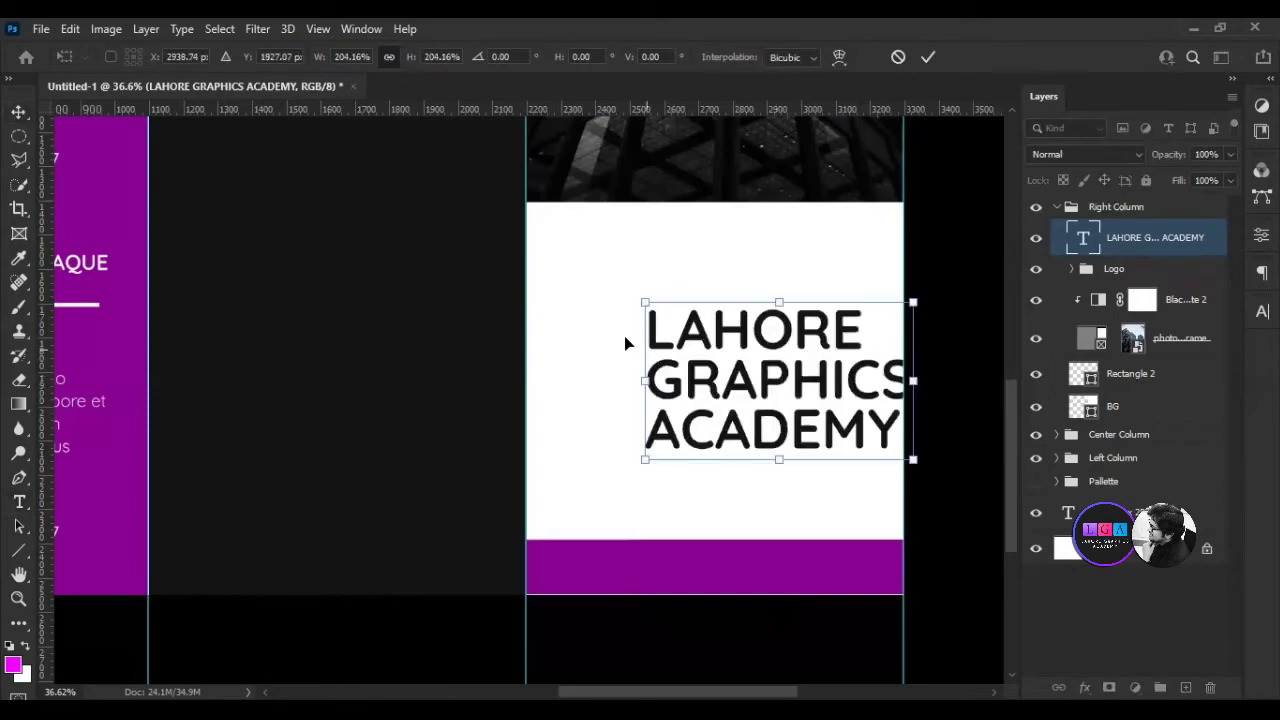
{"action": "left_click_drag", "start_coordinate": [808, 347], "coordinate": [698, 300]}
{"action": "left_click", "coordinate": [1262, 311]}
{"action": "double_click", "coordinate": [1085, 361]}
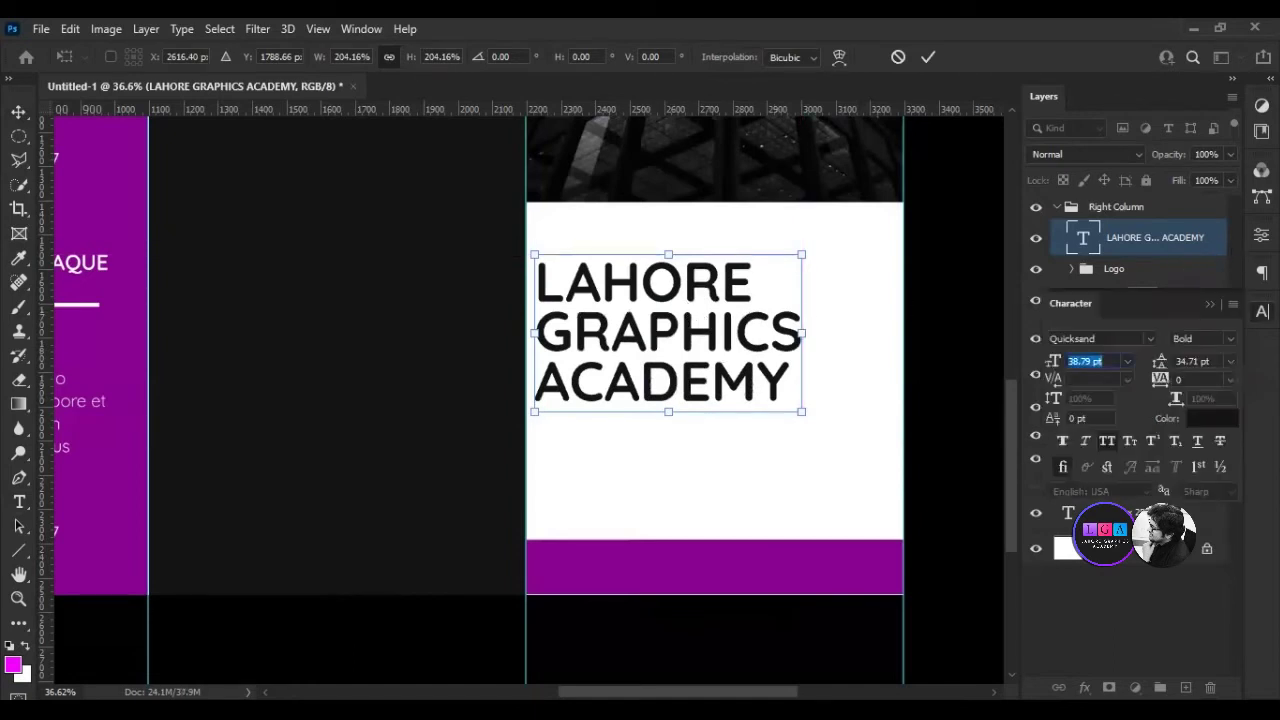
{"action": "left_click", "coordinate": [1262, 312]}
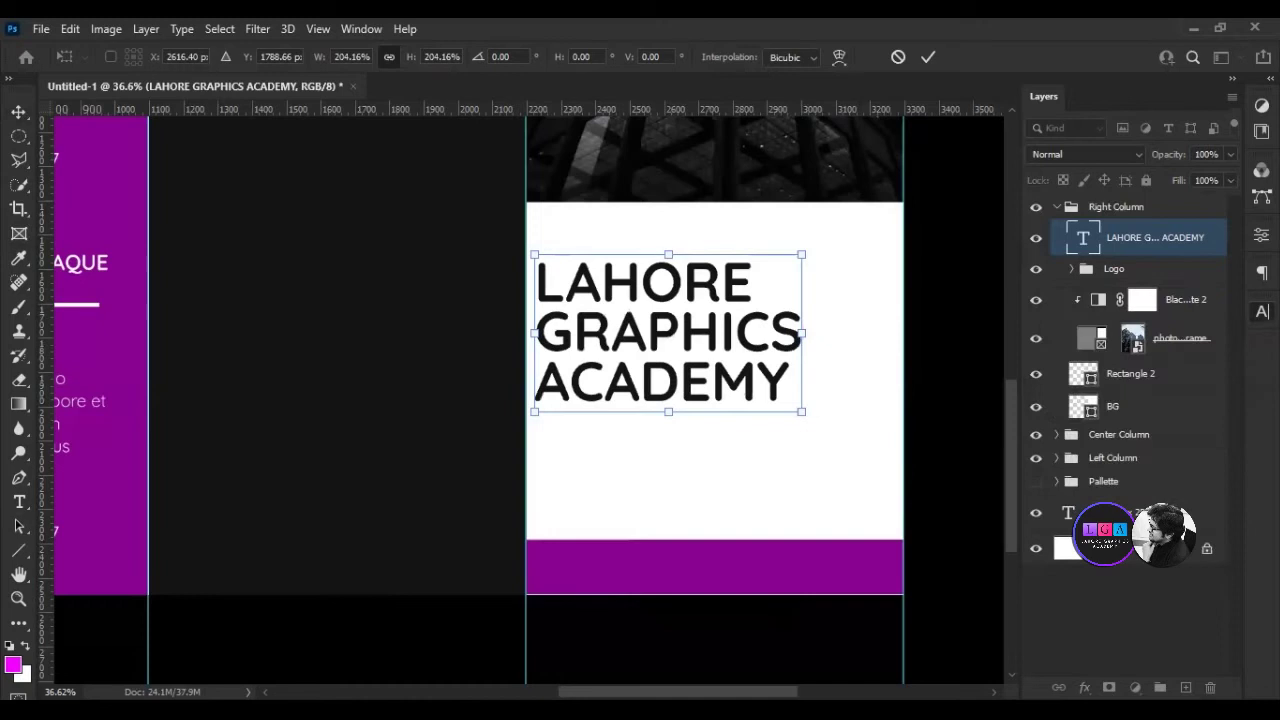
{"action": "left_click", "coordinate": [1262, 311]}
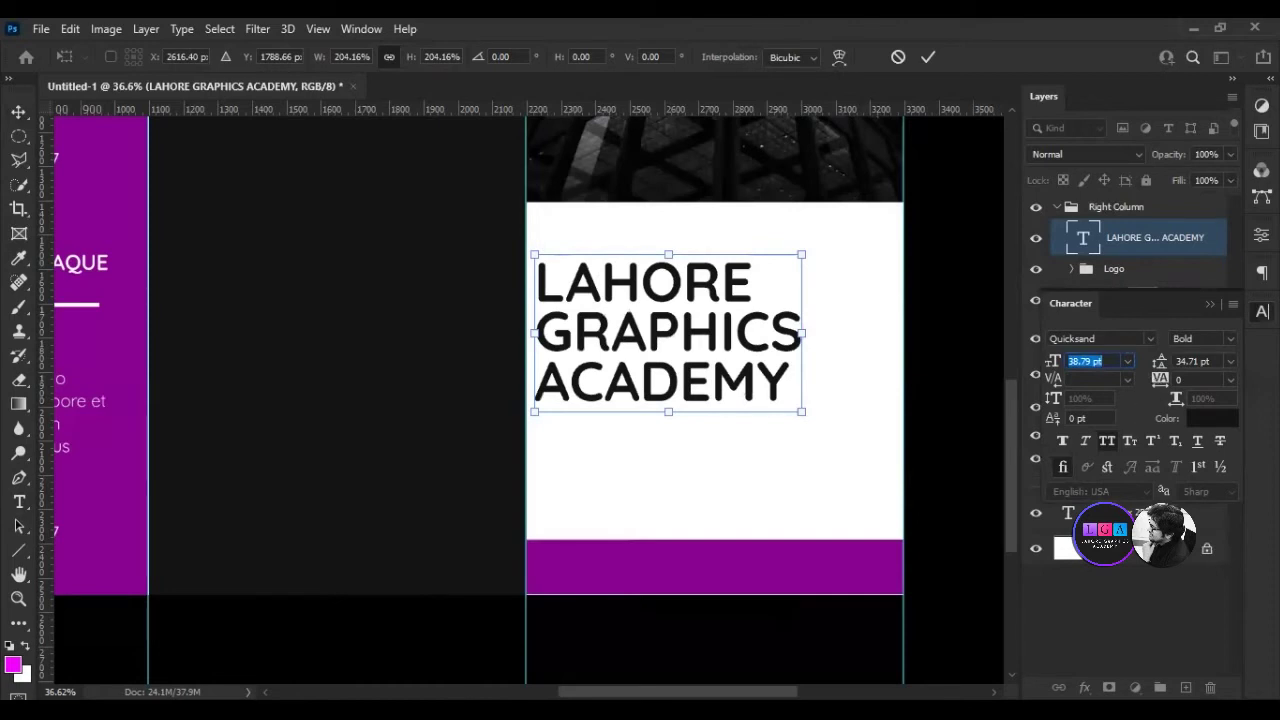
{"action": "key", "text": "Return"}
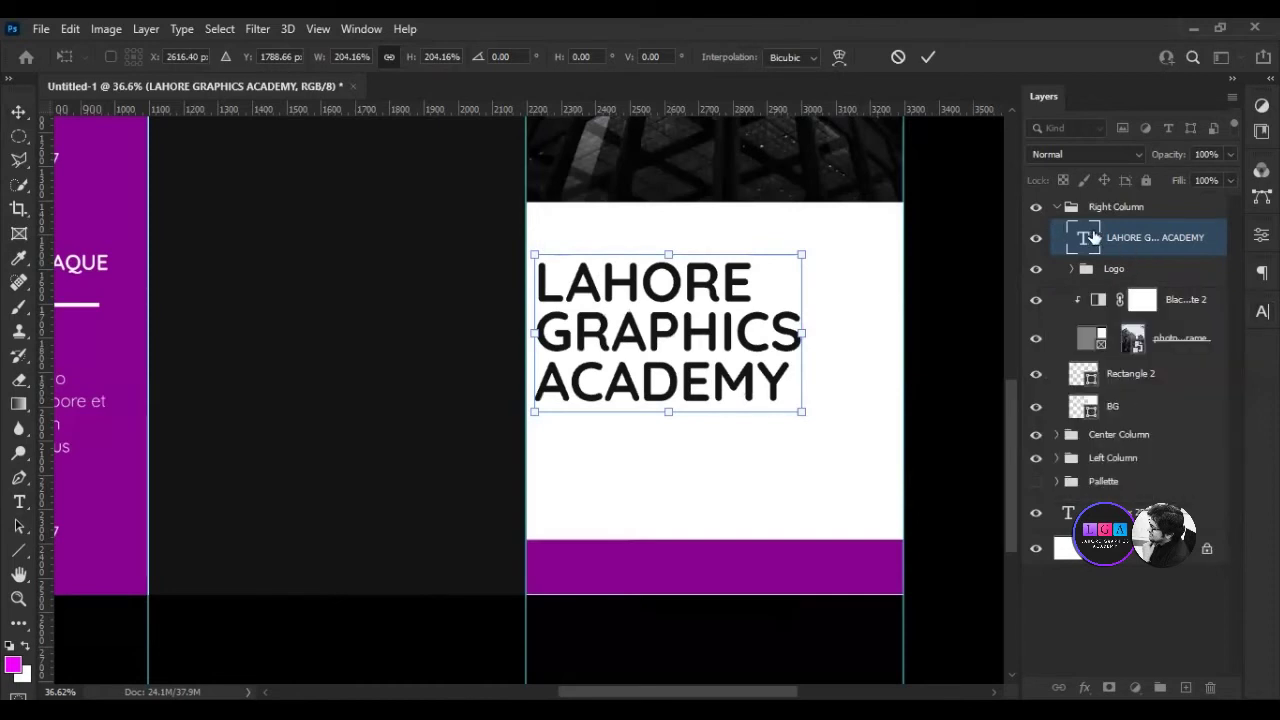
{"action": "left_click", "coordinate": [928, 58]}
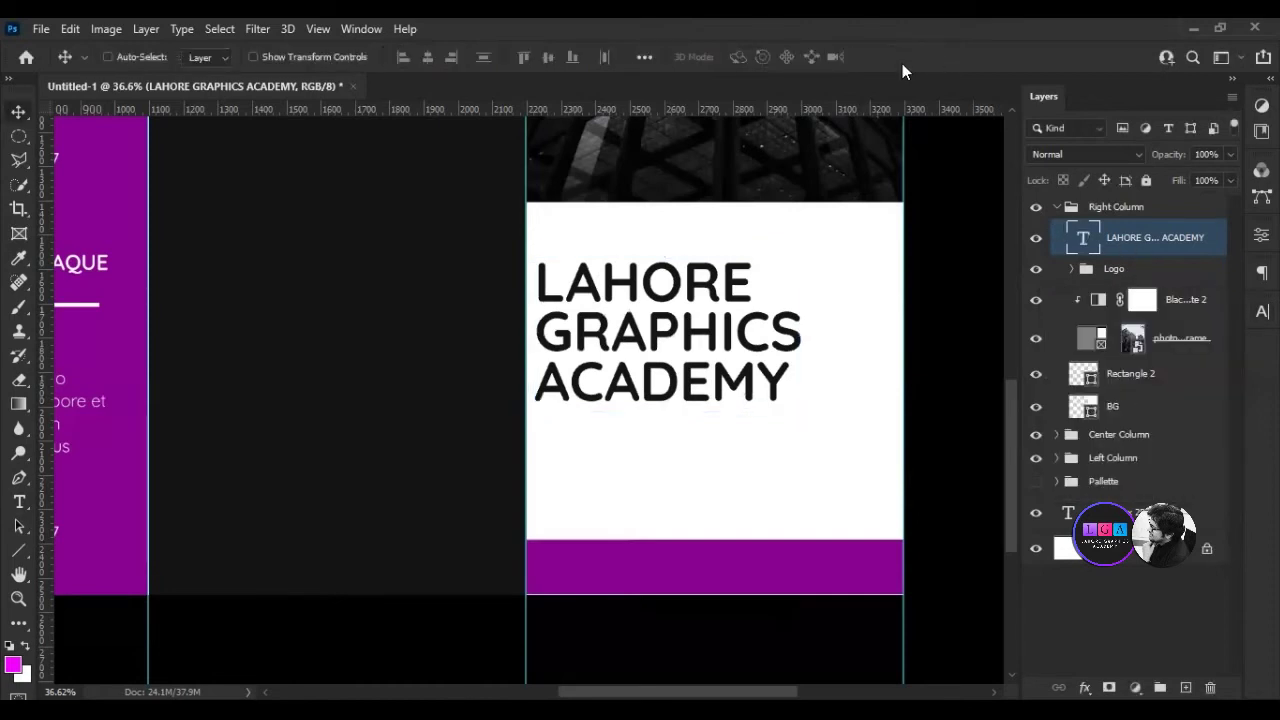
Set the title's leading to 50 pt and its font to Bahnschrift Bold.
{"action": "left_click", "coordinate": [1262, 311]}
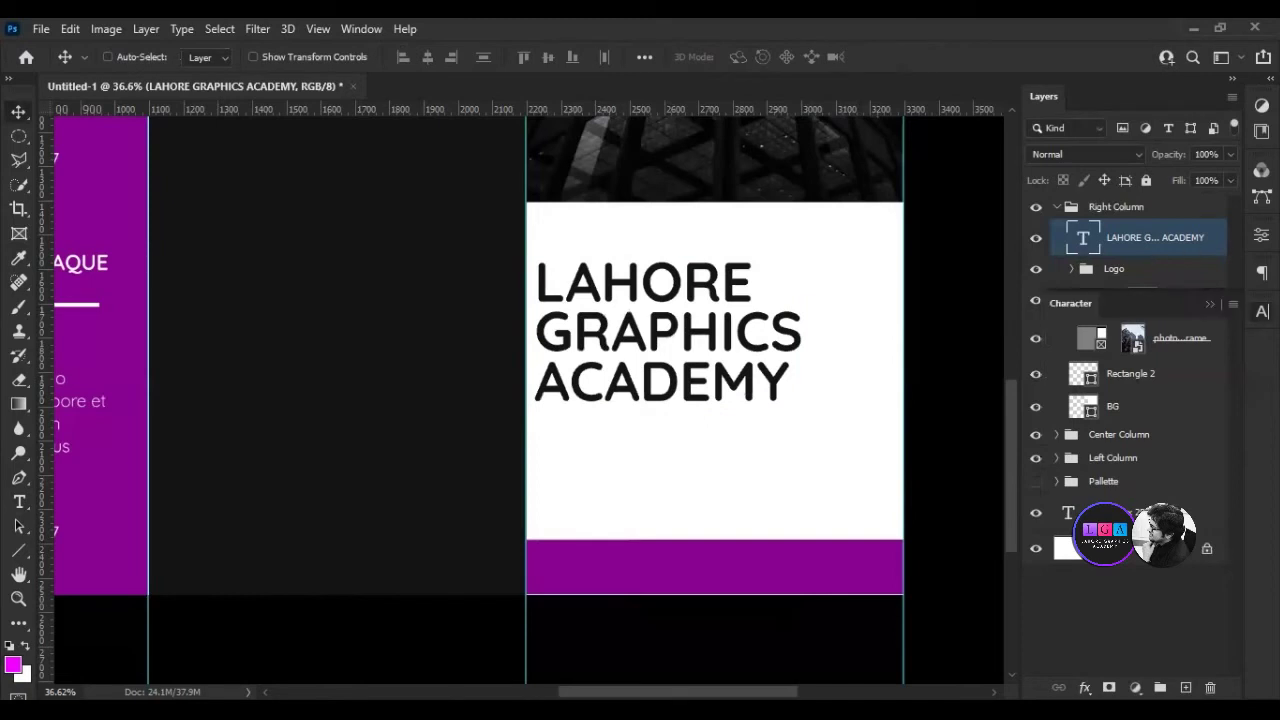
{"action": "left_click_drag", "start_coordinate": [1163, 377], "coordinate": [1160, 383]}
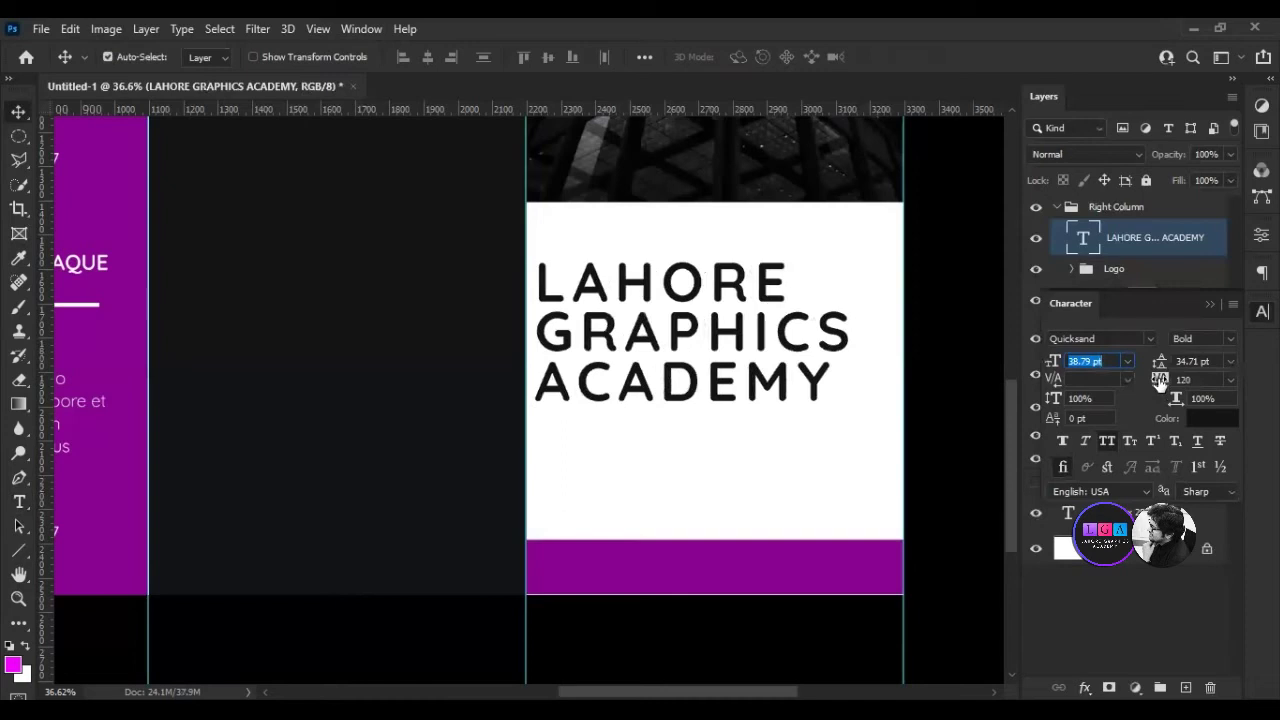
{"action": "left_click_drag", "start_coordinate": [1162, 381], "coordinate": [1165, 368]}
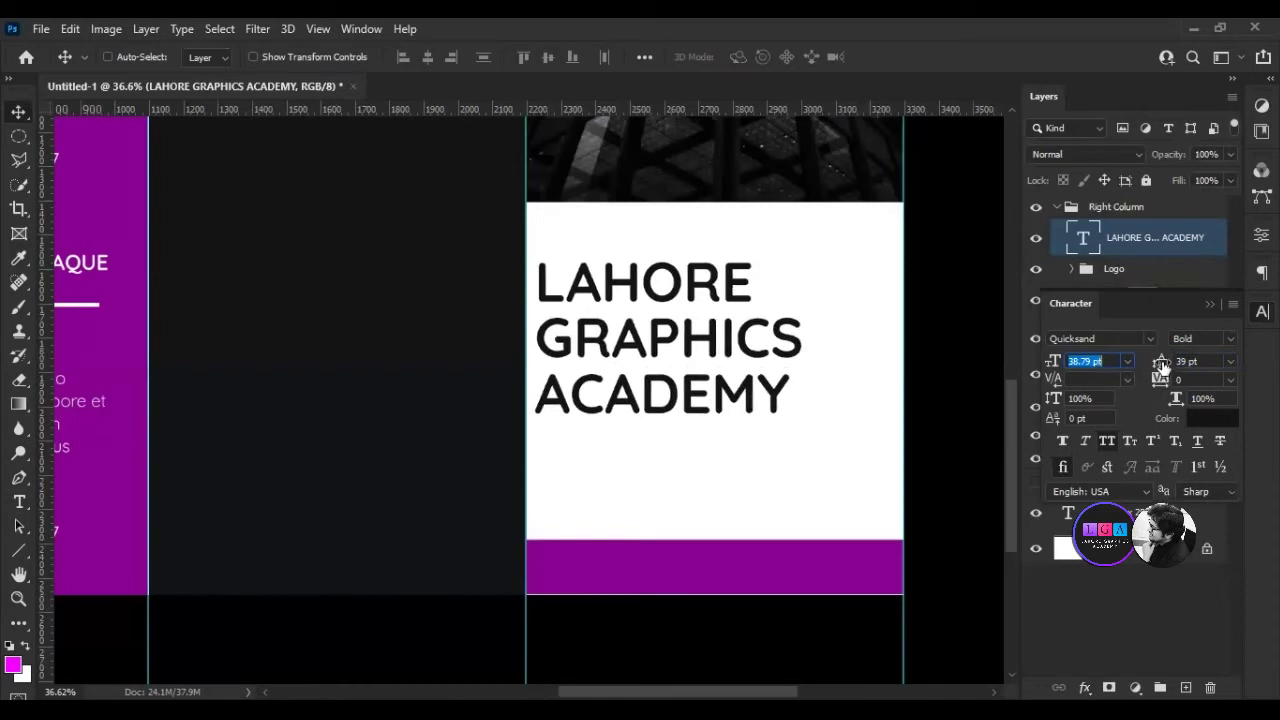
{"action": "left_click_drag", "start_coordinate": [1160, 364], "coordinate": [1157, 390]}
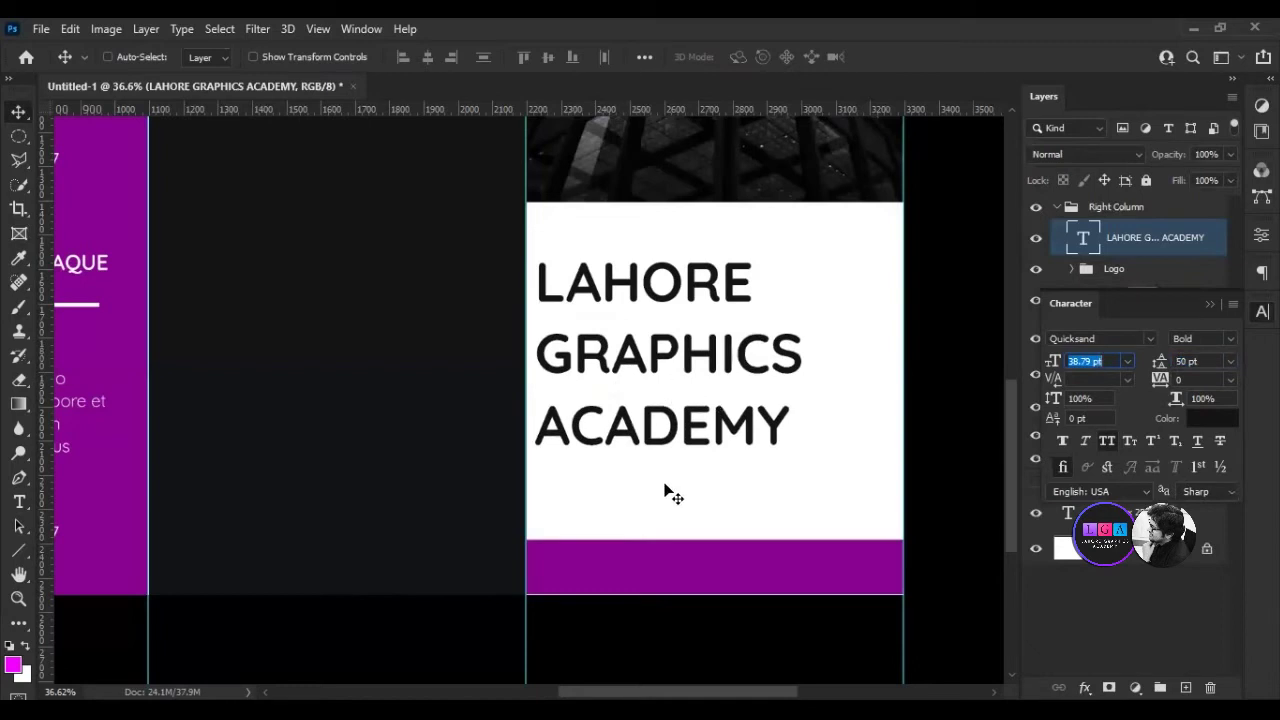
{"action": "left_click", "coordinate": [1205, 308]}
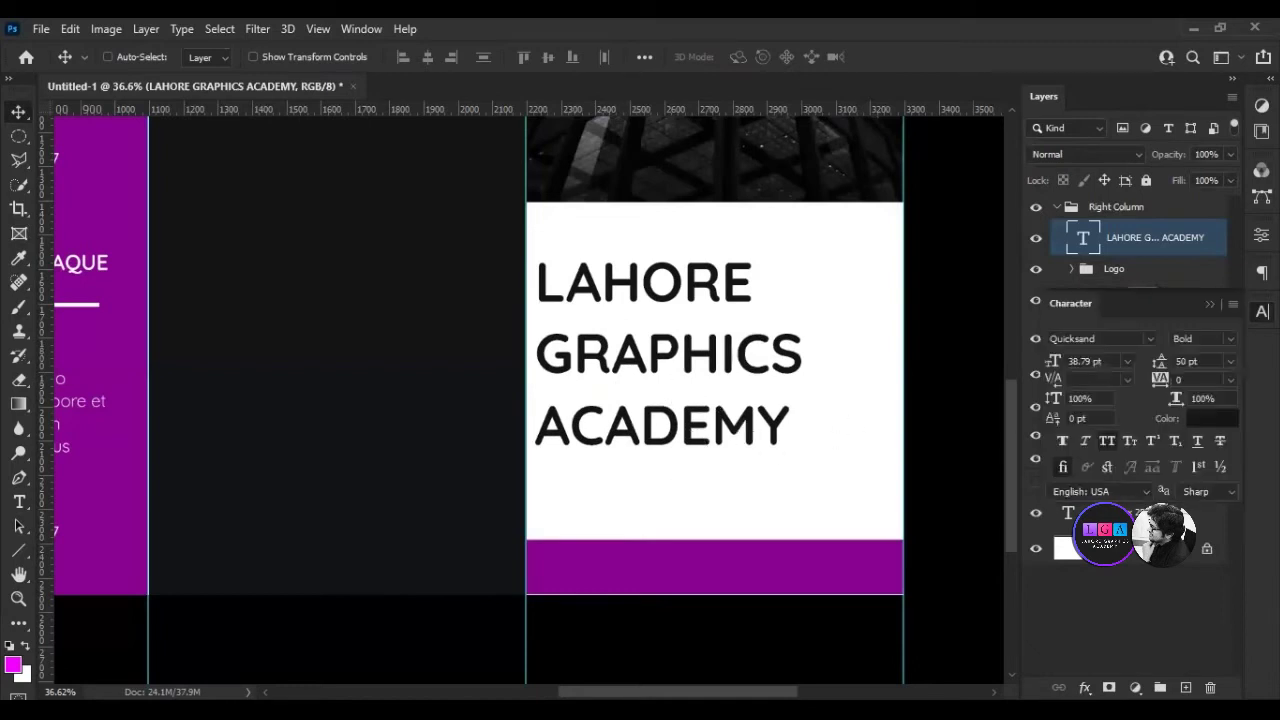
{"action": "left_click", "coordinate": [1150, 338]}
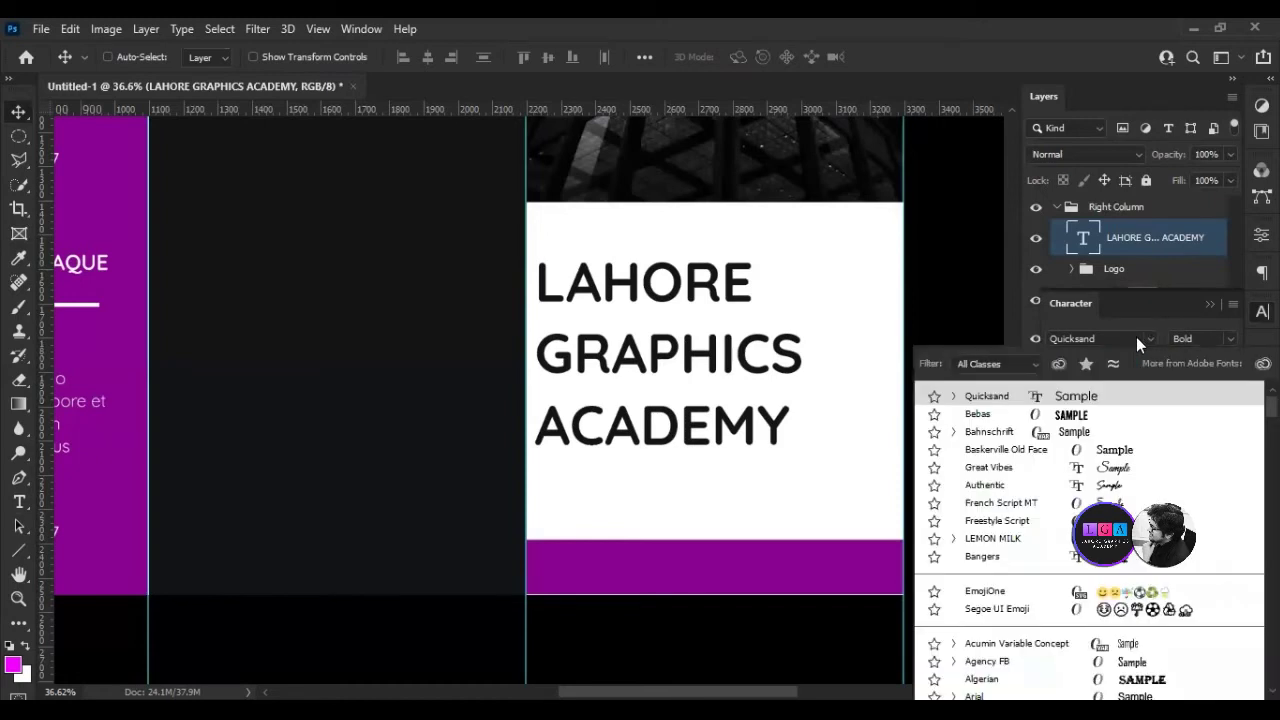
{"action": "key", "text": "Down"}
{"action": "key", "text": "Return"}
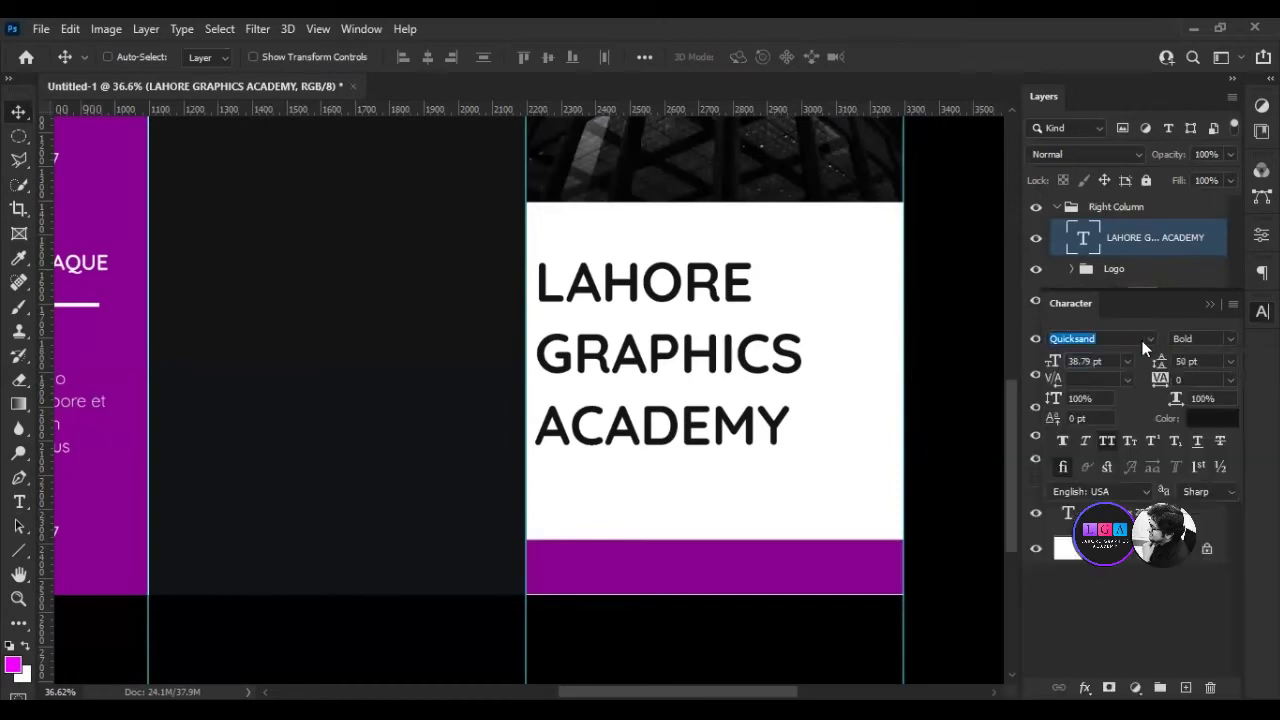
{"action": "key", "text": "Up"}
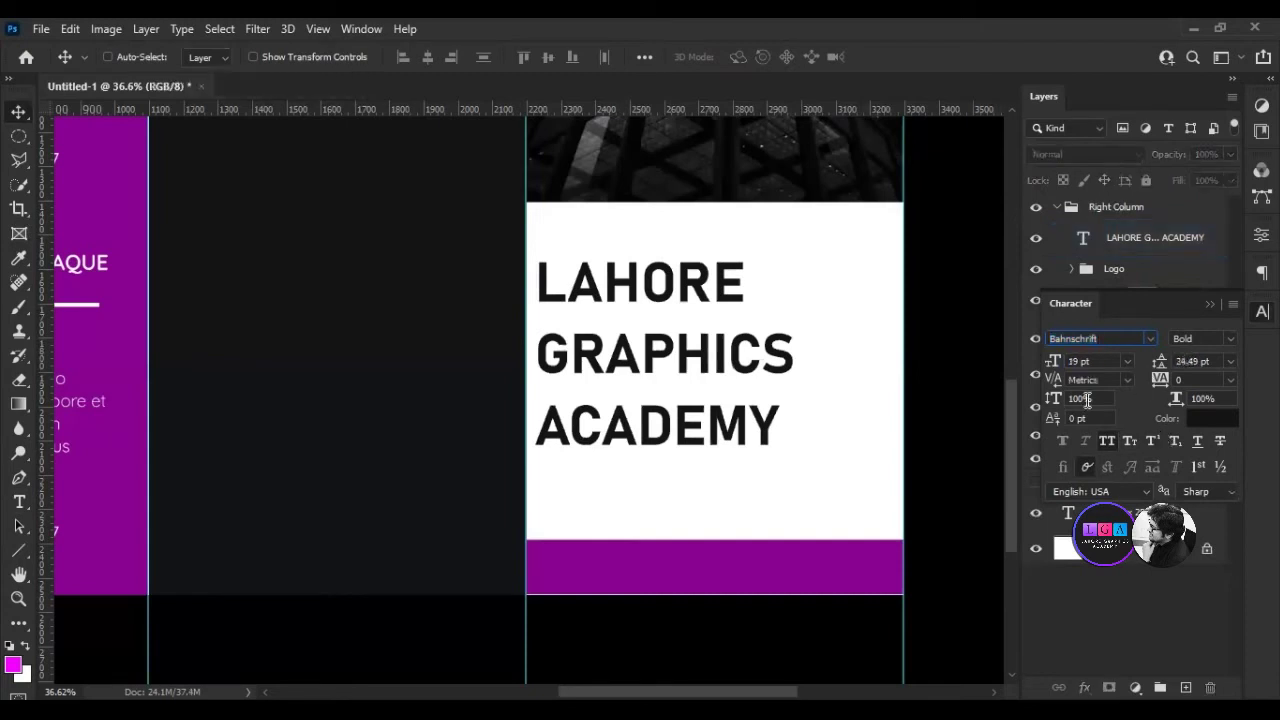
{"action": "left_click", "coordinate": [1211, 304]}
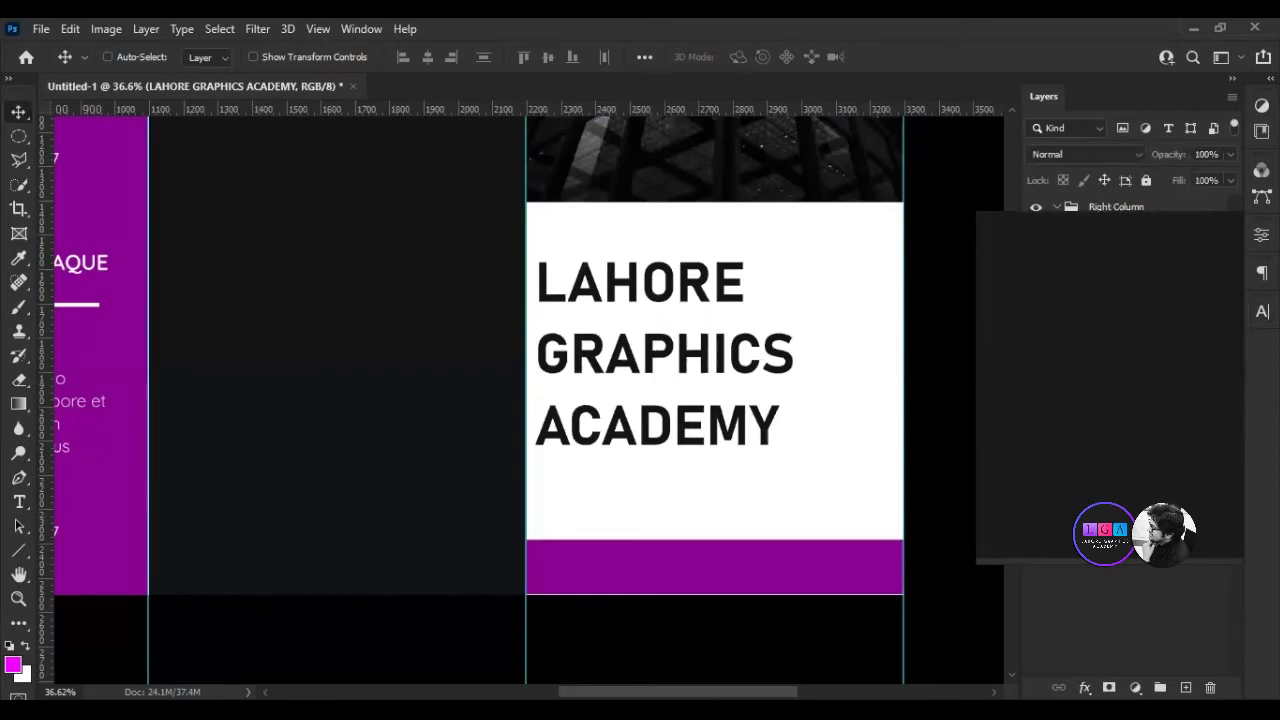
Select the LAHORE GRAPHICS ACADEMY text layer and shift it slightly right.
{"action": "left_click", "coordinate": [1088, 503]}
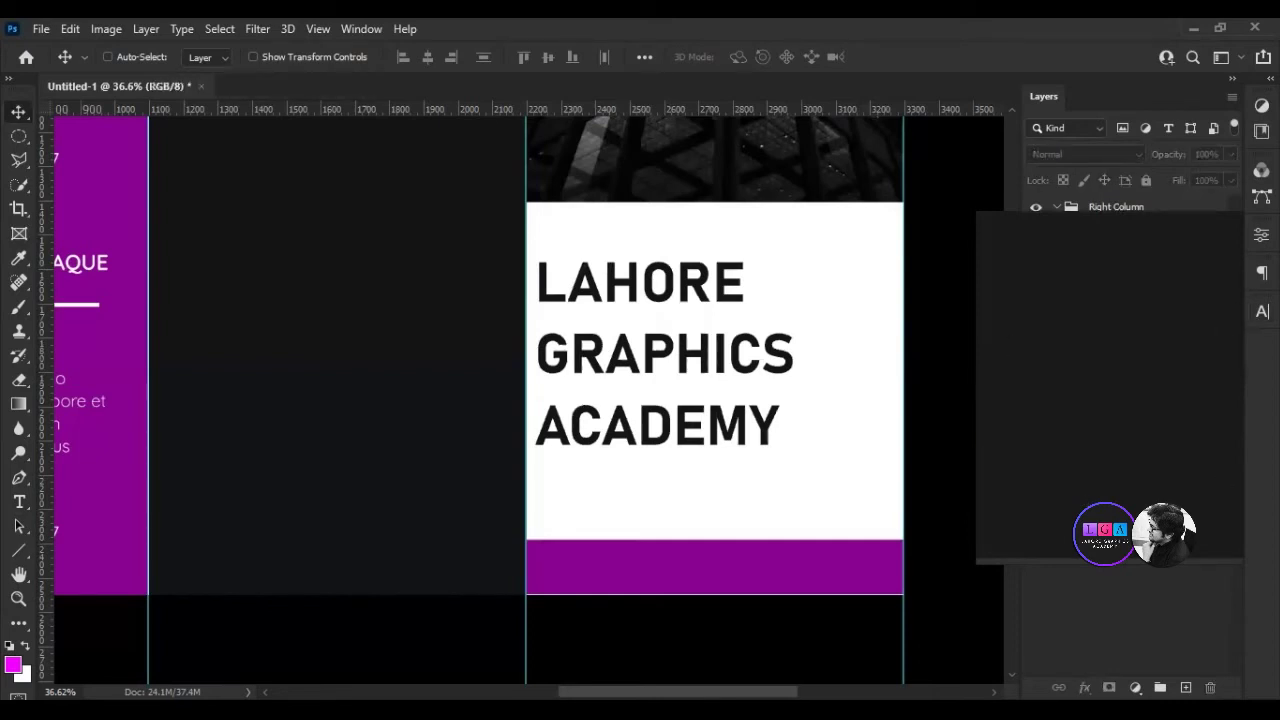
{"action": "scroll", "coordinate": [857, 309], "scroll_direction": "down", "scroll_amount": 1}
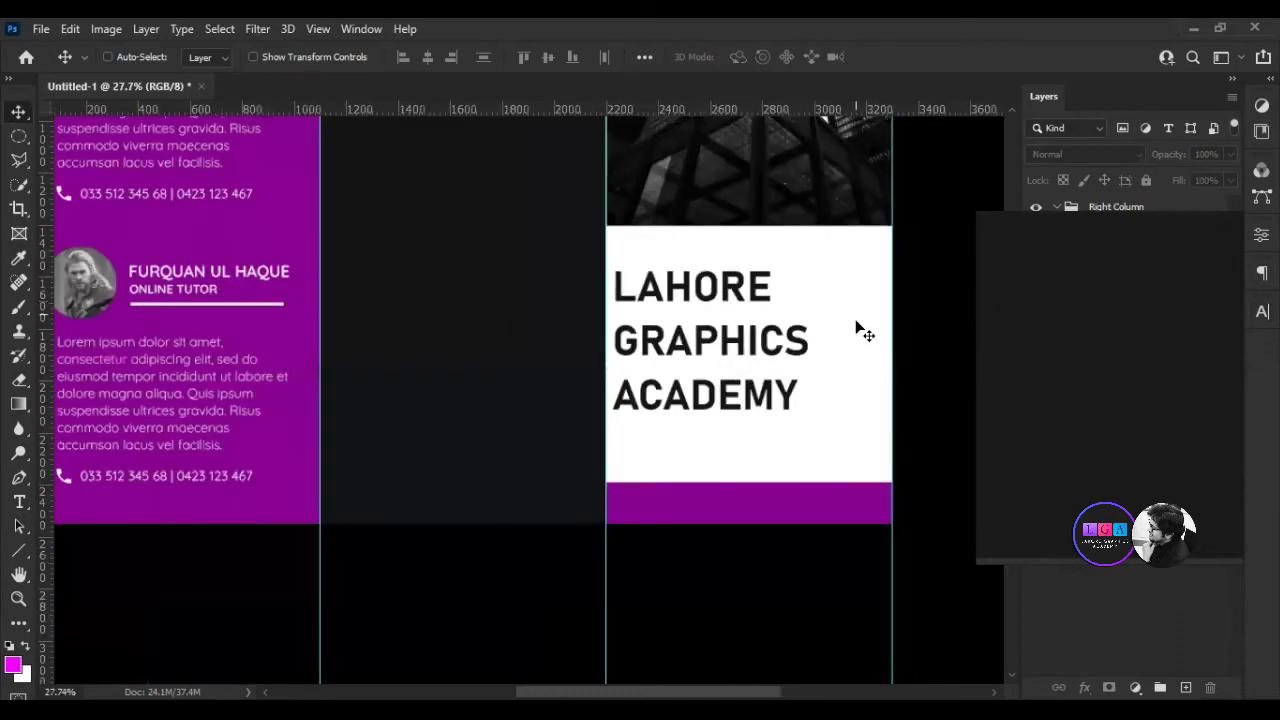
{"action": "scroll", "coordinate": [865, 330], "scroll_direction": "up", "scroll_amount": 1}
{"action": "left_click", "coordinate": [1262, 311]}
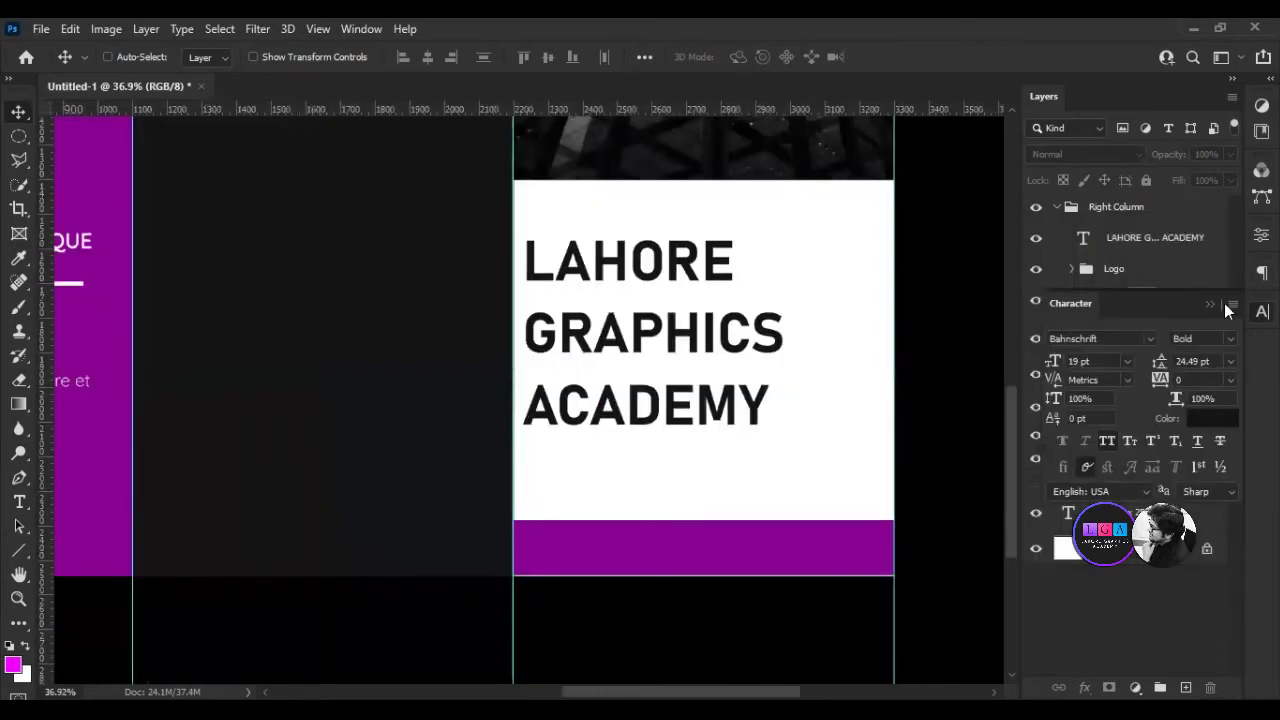
{"action": "left_click", "coordinate": [872, 410]}
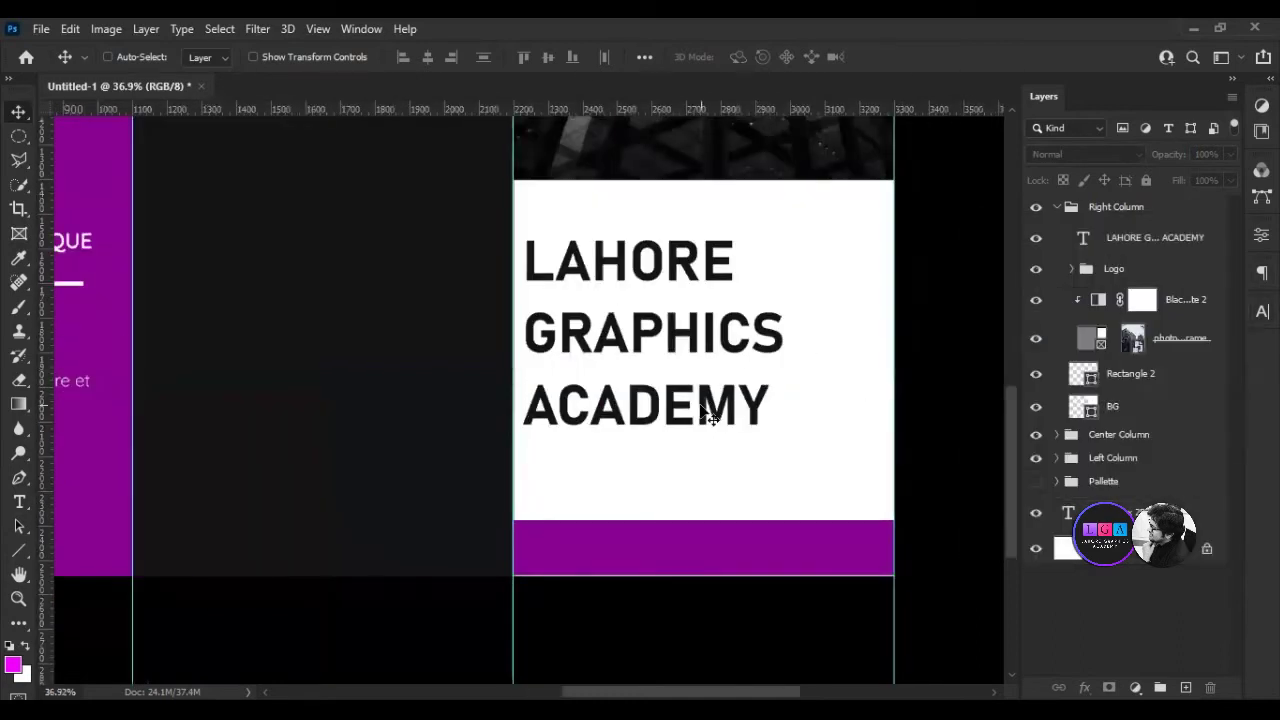
{"action": "left_click", "coordinate": [714, 416]}
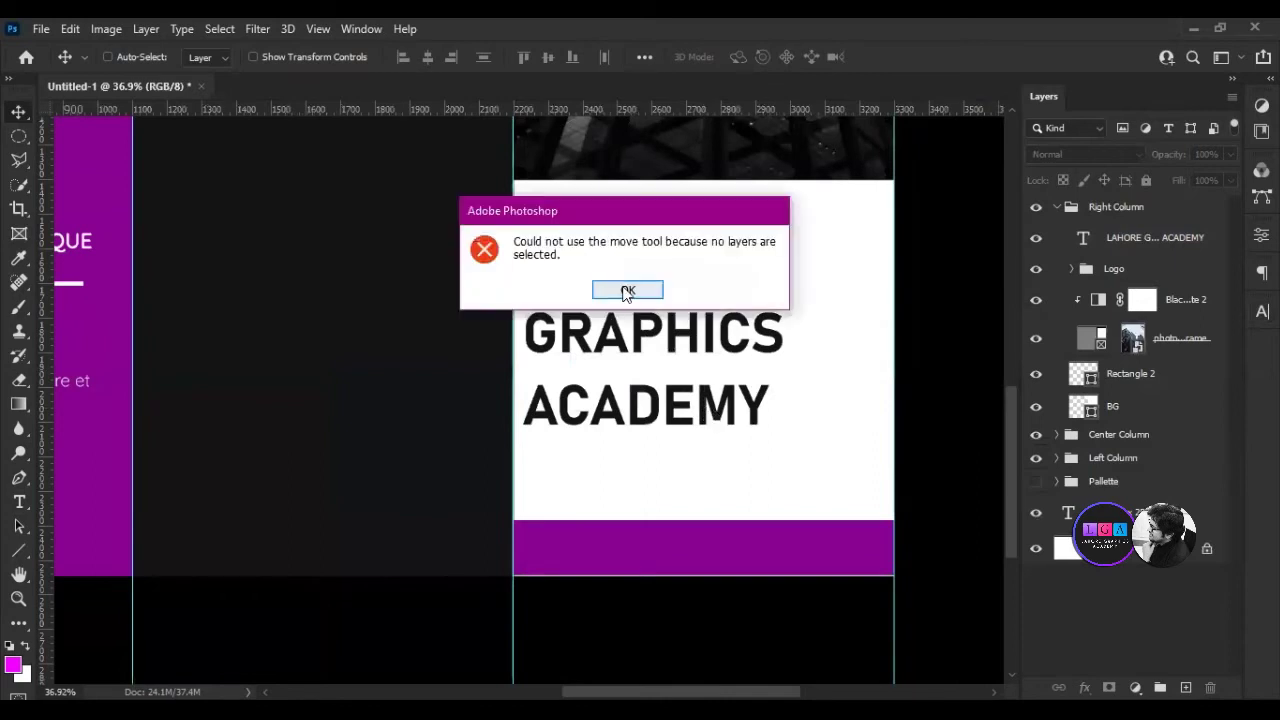
{"action": "left_click", "coordinate": [627, 291]}
{"action": "left_click", "coordinate": [1168, 244]}
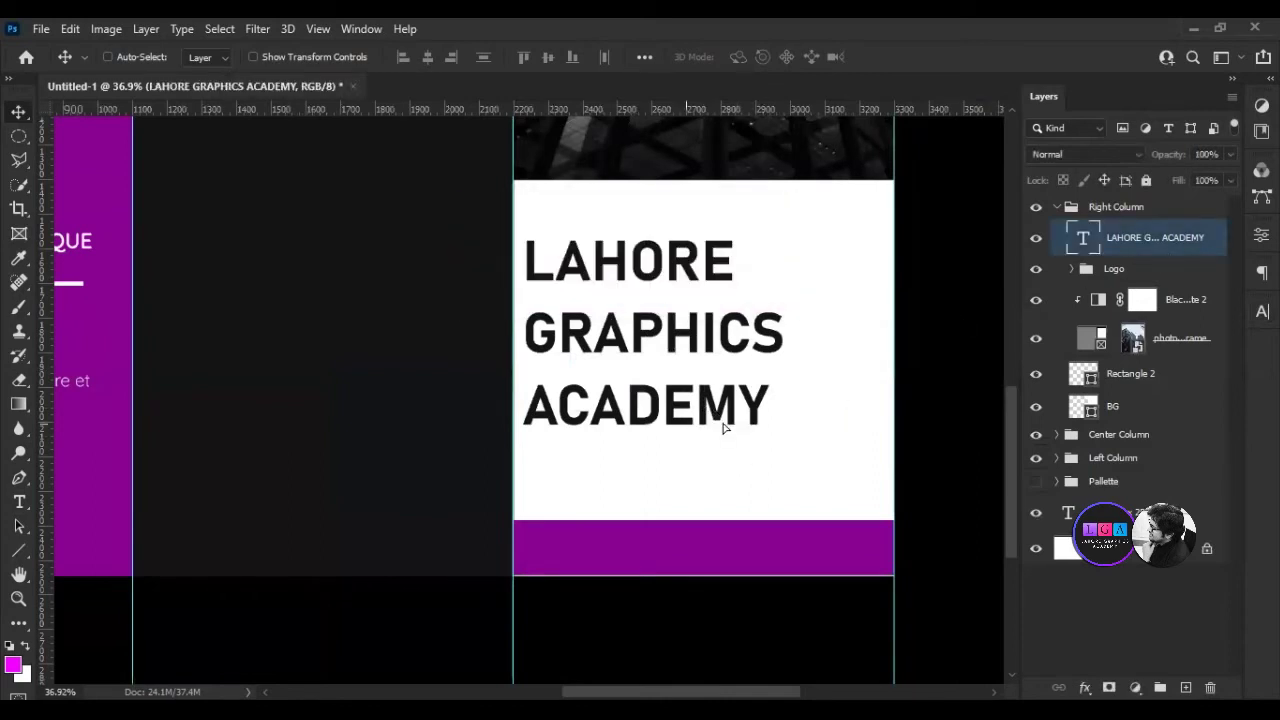
{"action": "left_click_drag", "start_coordinate": [723, 423], "coordinate": [762, 423]}
Color the word ACADEMY purple #880191, then start a new text line below the title.
{"action": "double_click", "coordinate": [615, 358]}
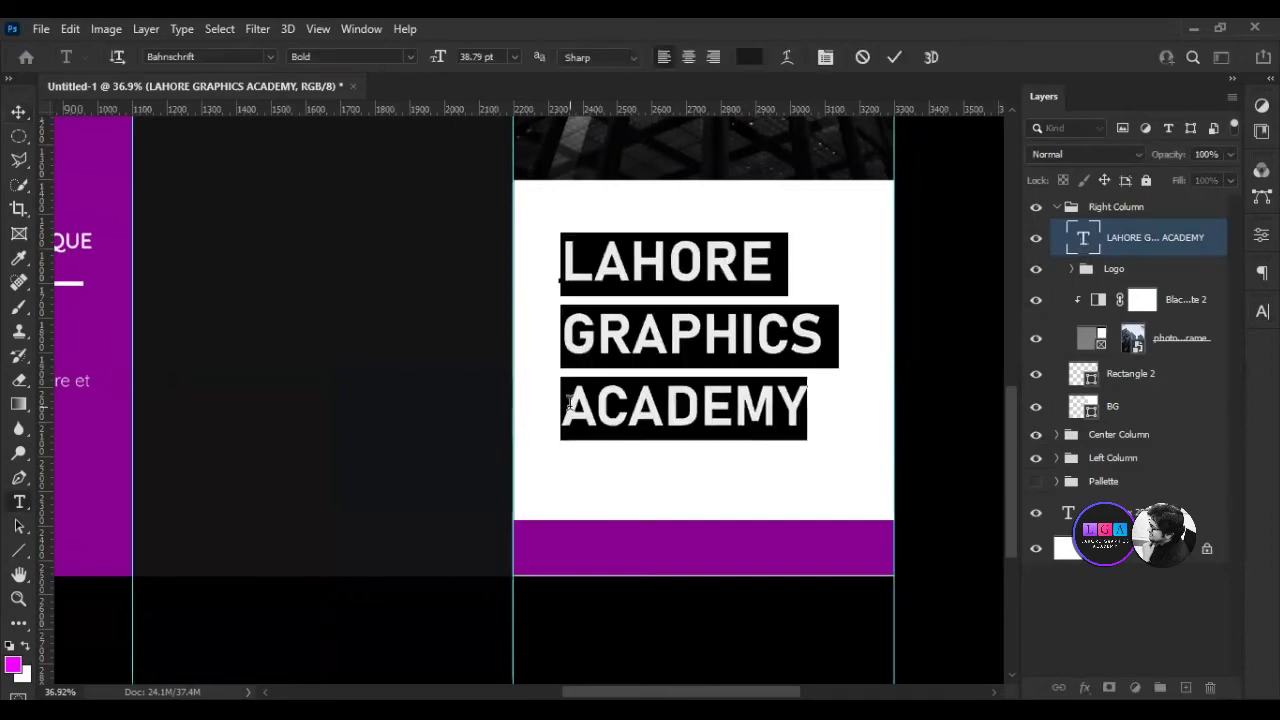
{"action": "left_click_drag", "start_coordinate": [561, 407], "coordinate": [937, 407]}
{"action": "left_click", "coordinate": [744, 59]}
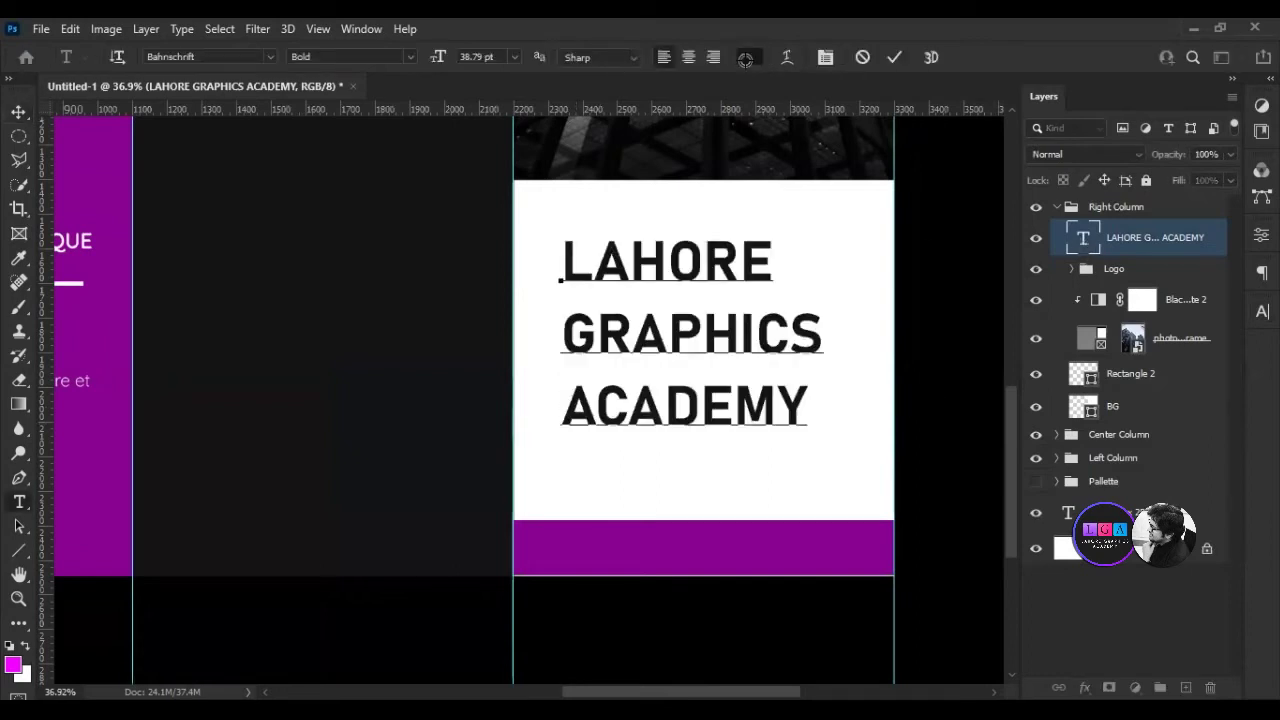
{"action": "left_click", "coordinate": [645, 560]}
{"action": "left_click", "coordinate": [1087, 367]}
{"action": "left_click", "coordinate": [894, 58]}
{"action": "key", "text": "v"}
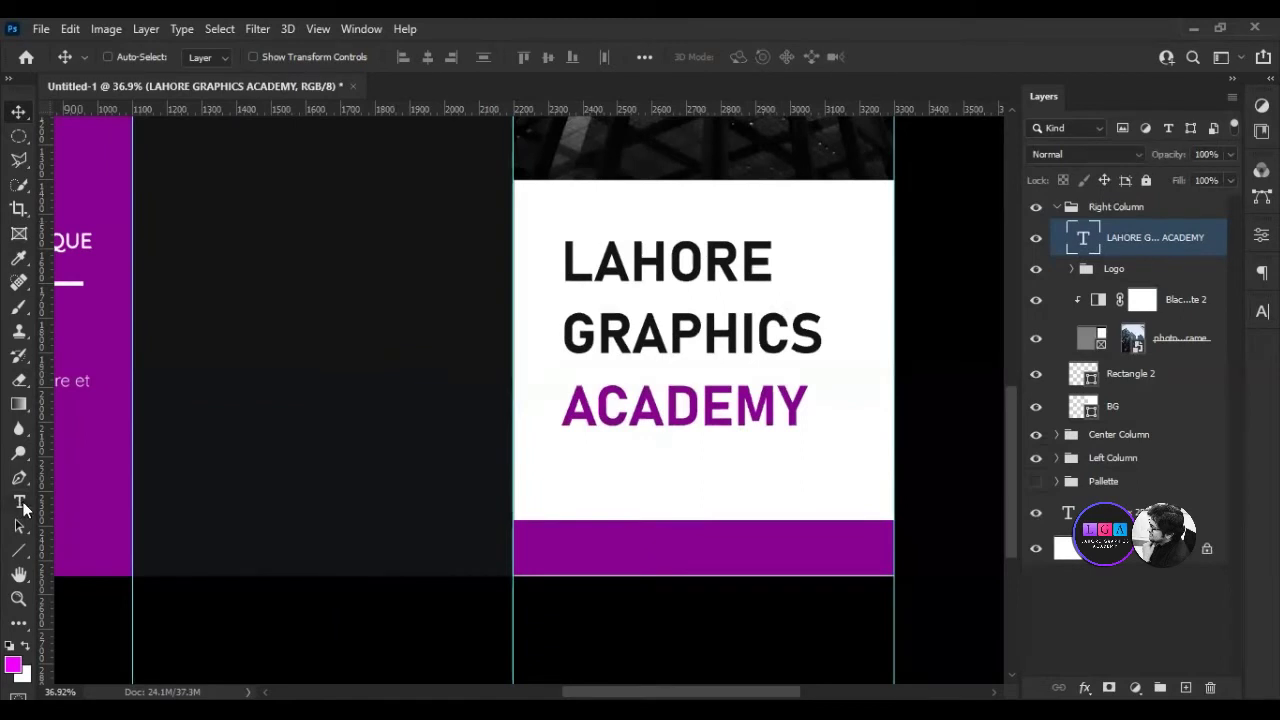
{"action": "key", "text": "t"}
{"action": "left_click", "coordinate": [556, 478]}
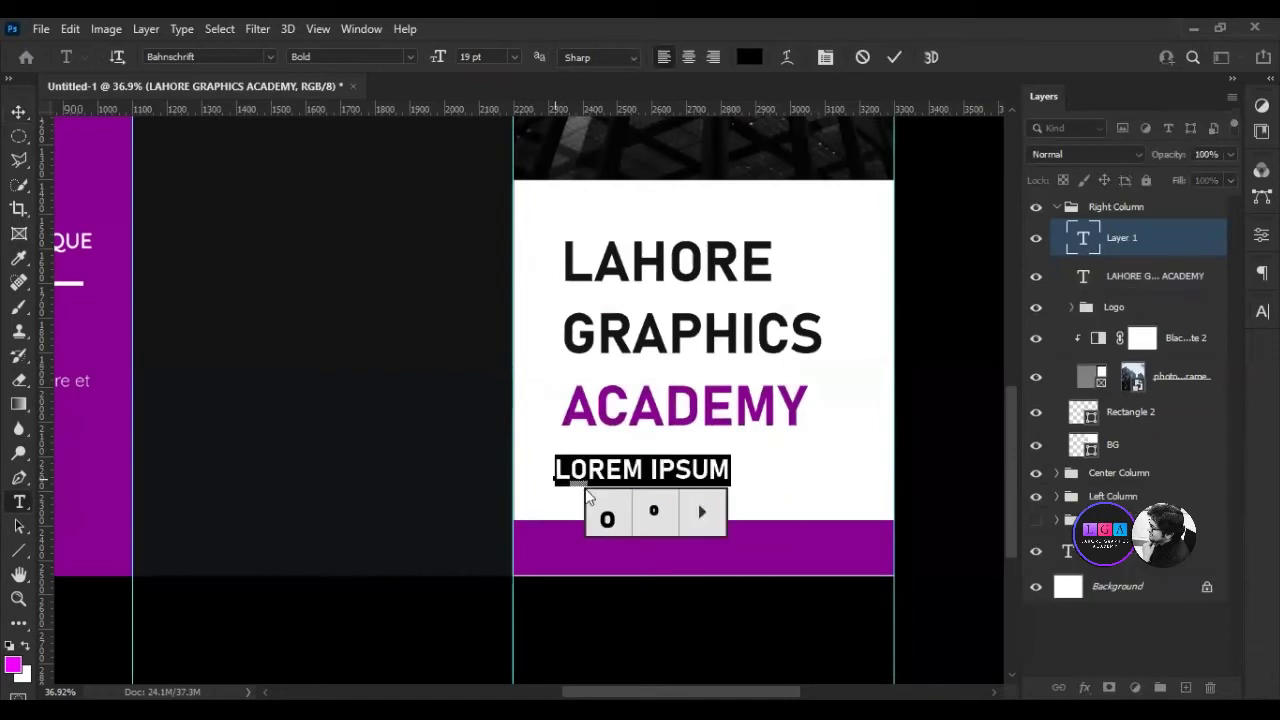
Replace the placeholder with 'LEARN FROM THE BEST' and color it grey.
{"action": "key", "text": "ctrl"}
{"action": "left_click", "coordinate": [708, 474]}
{"action": "left_click_drag", "start_coordinate": [732, 470], "coordinate": [556, 470]}
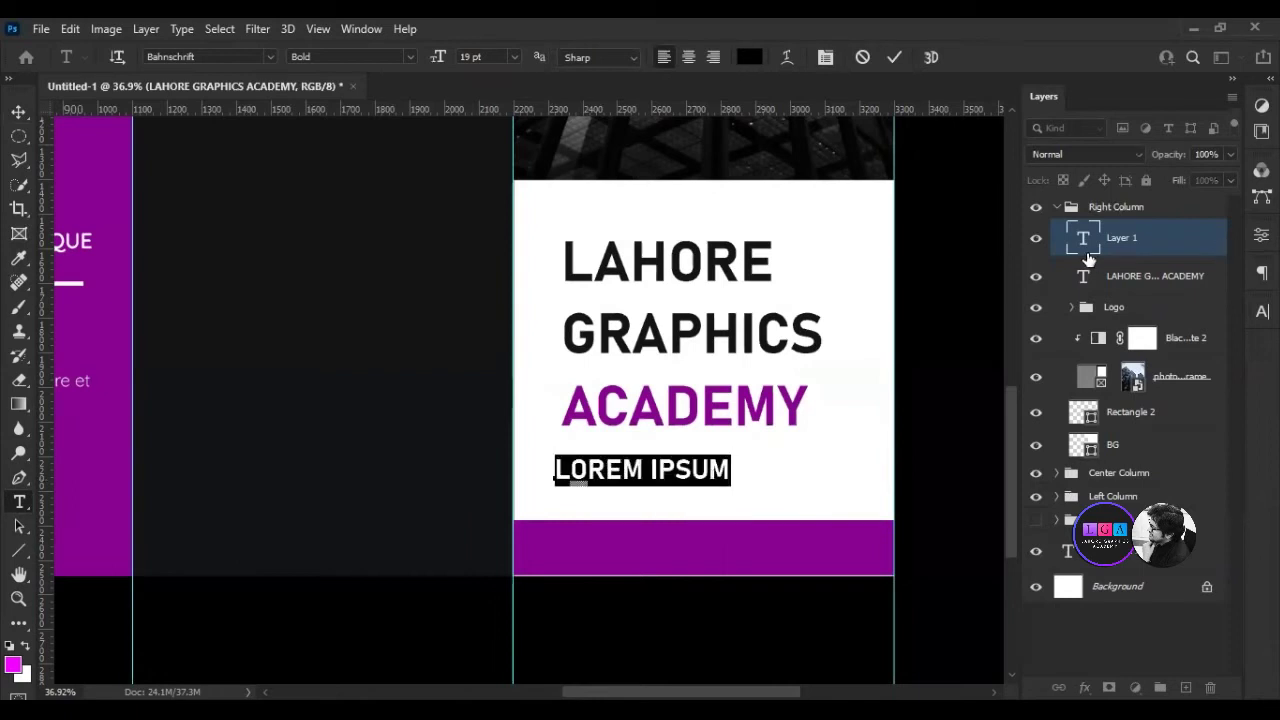
{"action": "type", "text": "LEARN FROM THE BEST"}
{"action": "key", "text": "ctrl+a"}
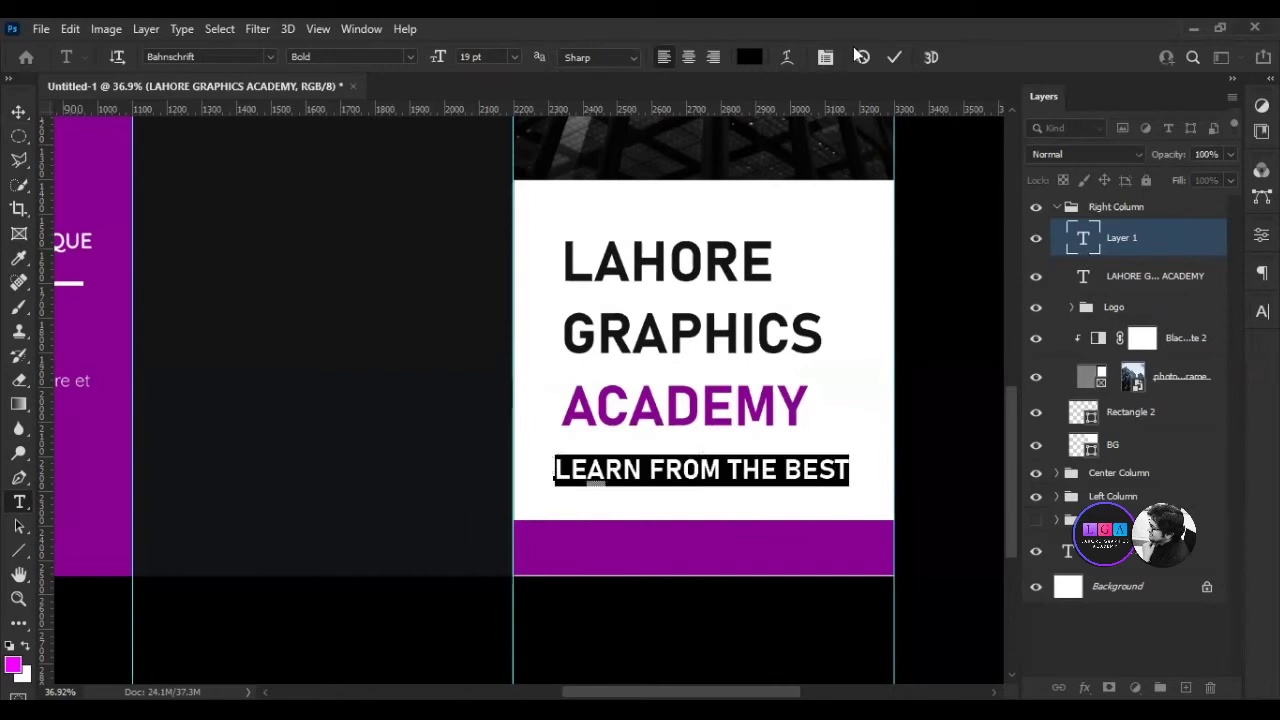
{"action": "left_click", "coordinate": [748, 60]}
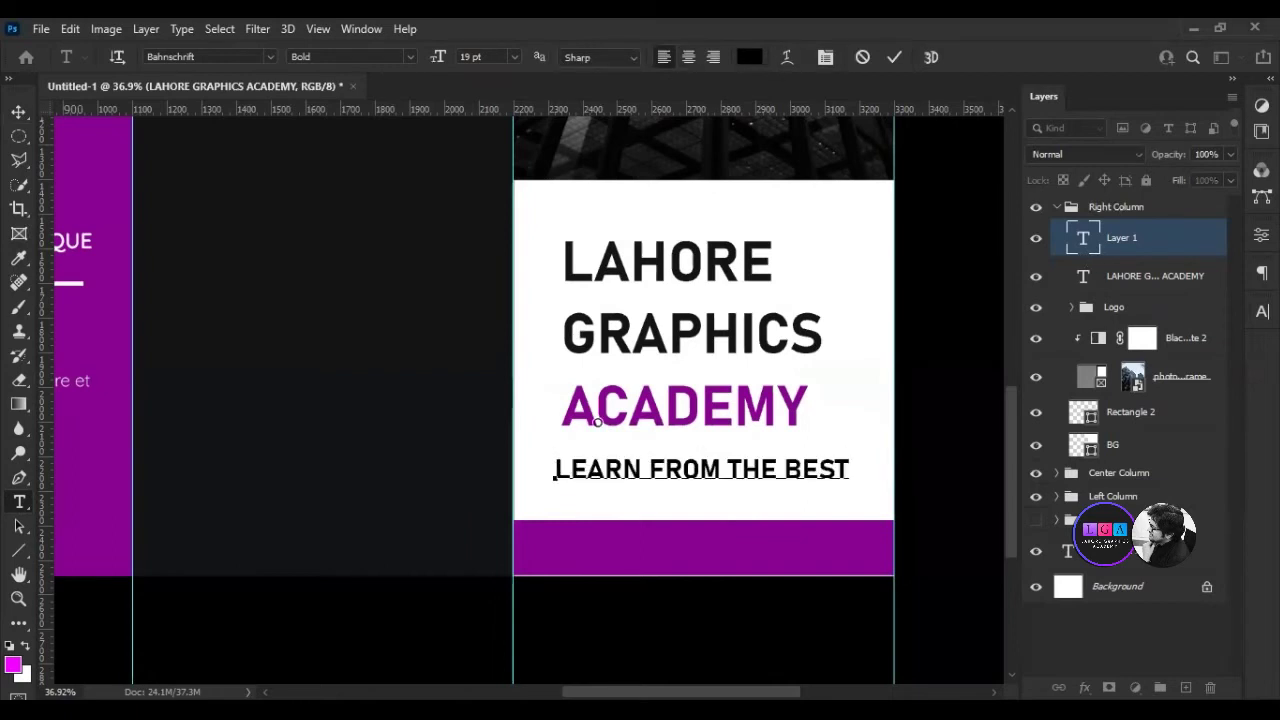
{"action": "type", "text": "cbcbcb"}
{"action": "type", "text": "888888"}
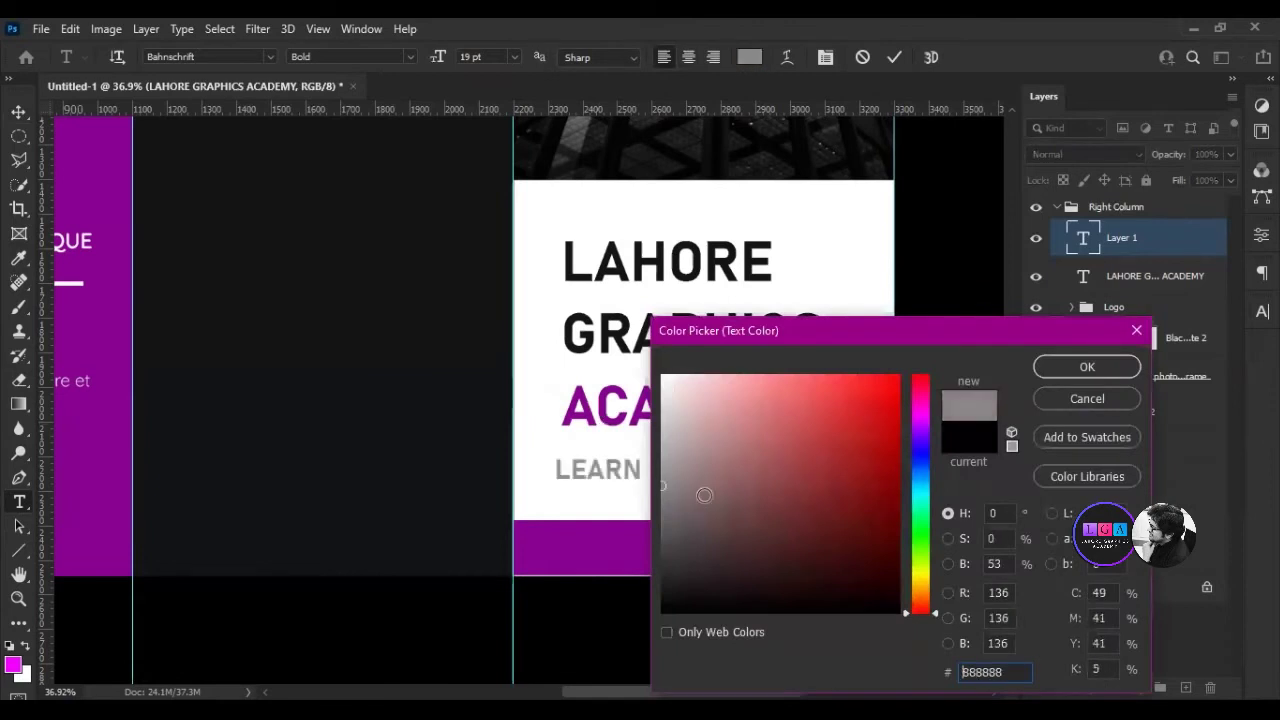
{"action": "type", "text": "a9a9a9"}
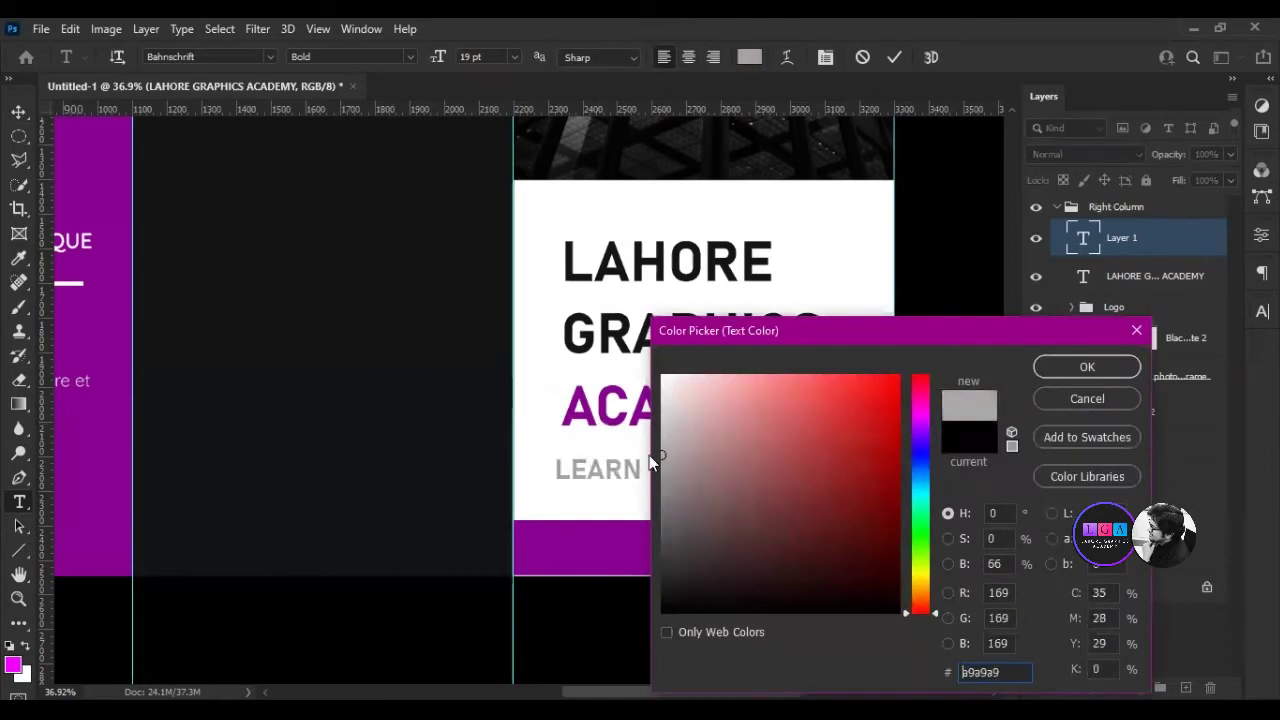
{"action": "left_click", "coordinate": [1050, 367]}
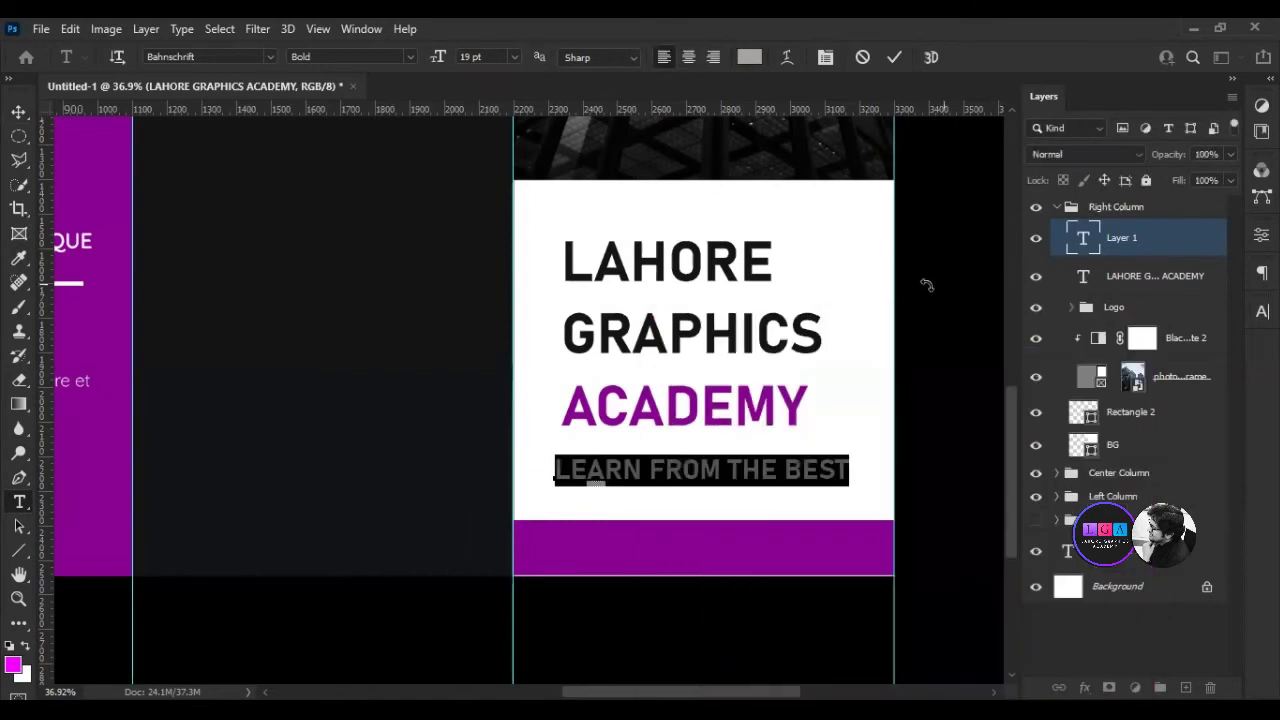
{"action": "left_click", "coordinate": [893, 57]}
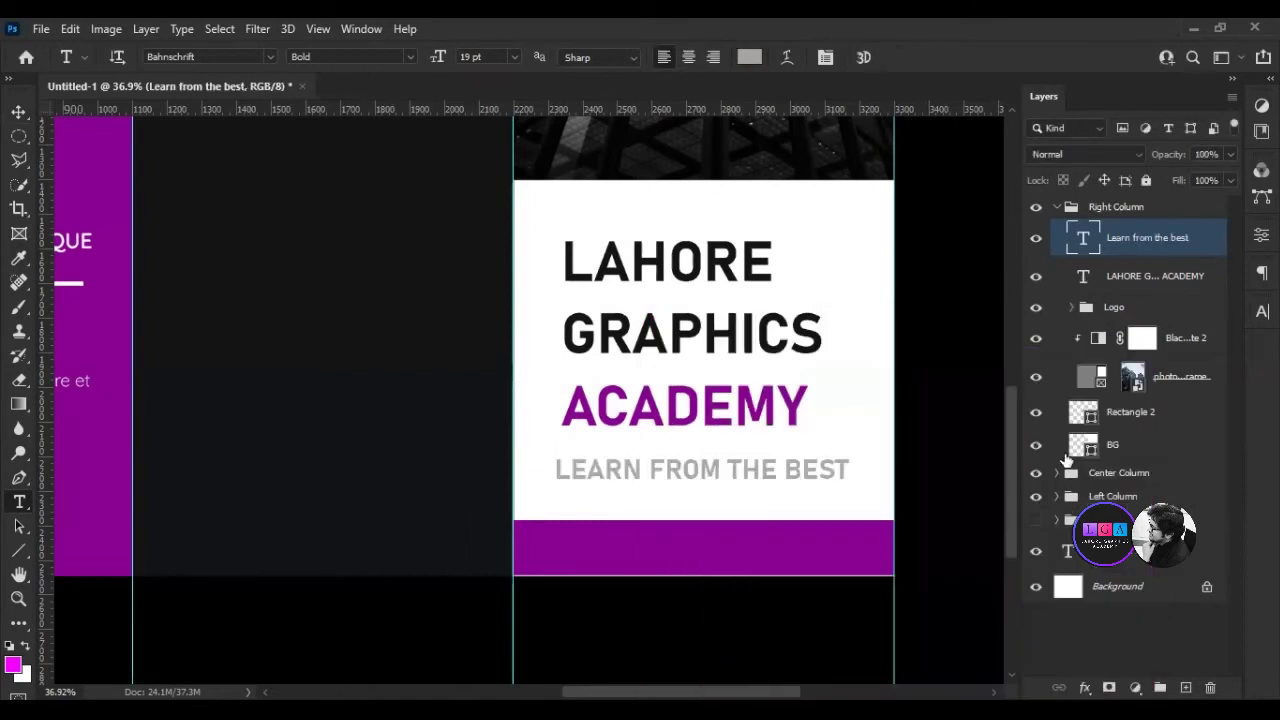
Set the tagline's font size to 14 pt.
{"action": "double_click", "coordinate": [1082, 238]}
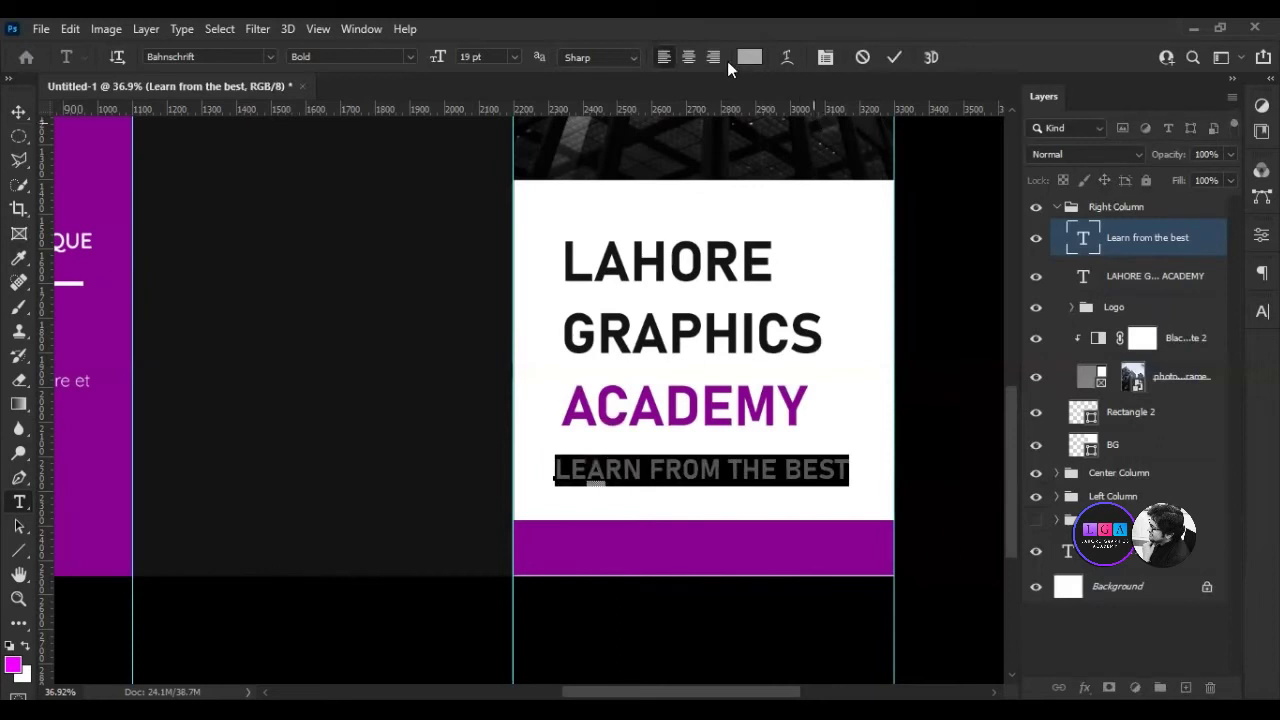
{"action": "left_click", "coordinate": [470, 57]}
{"action": "type", "text": "14"}
{"action": "key", "text": "Return"}
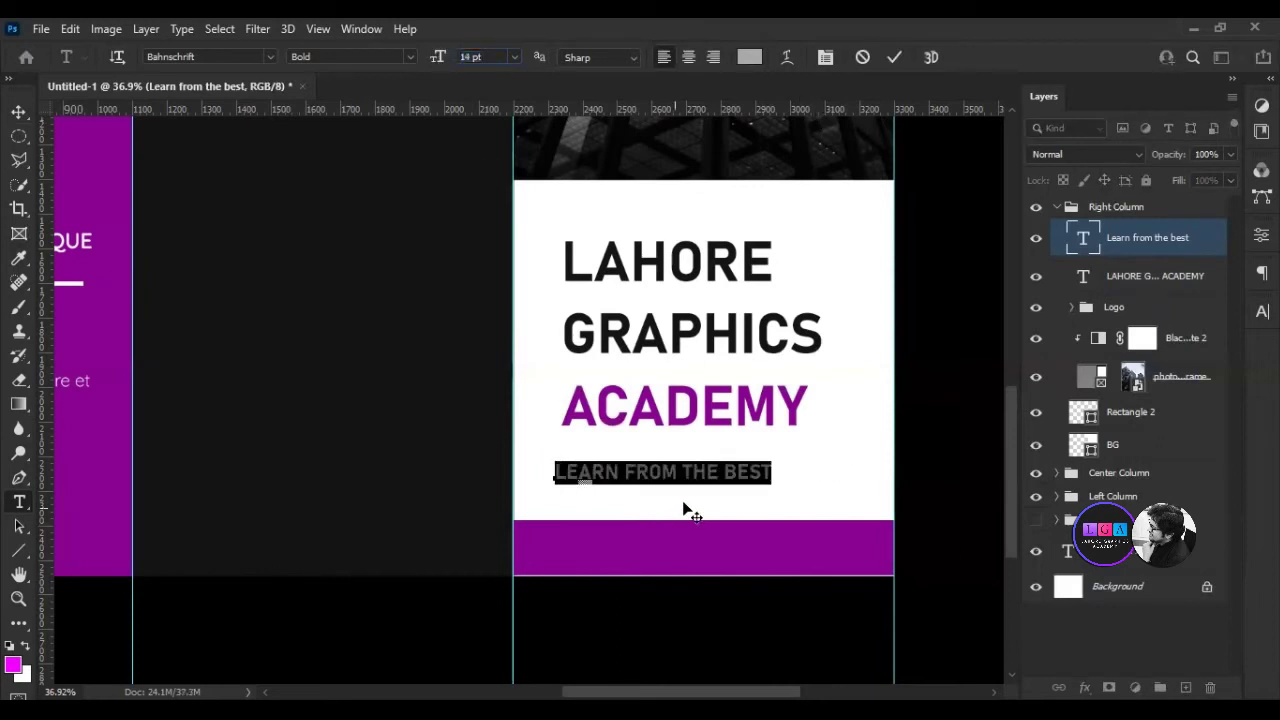
{"action": "left_click", "coordinate": [894, 57]}
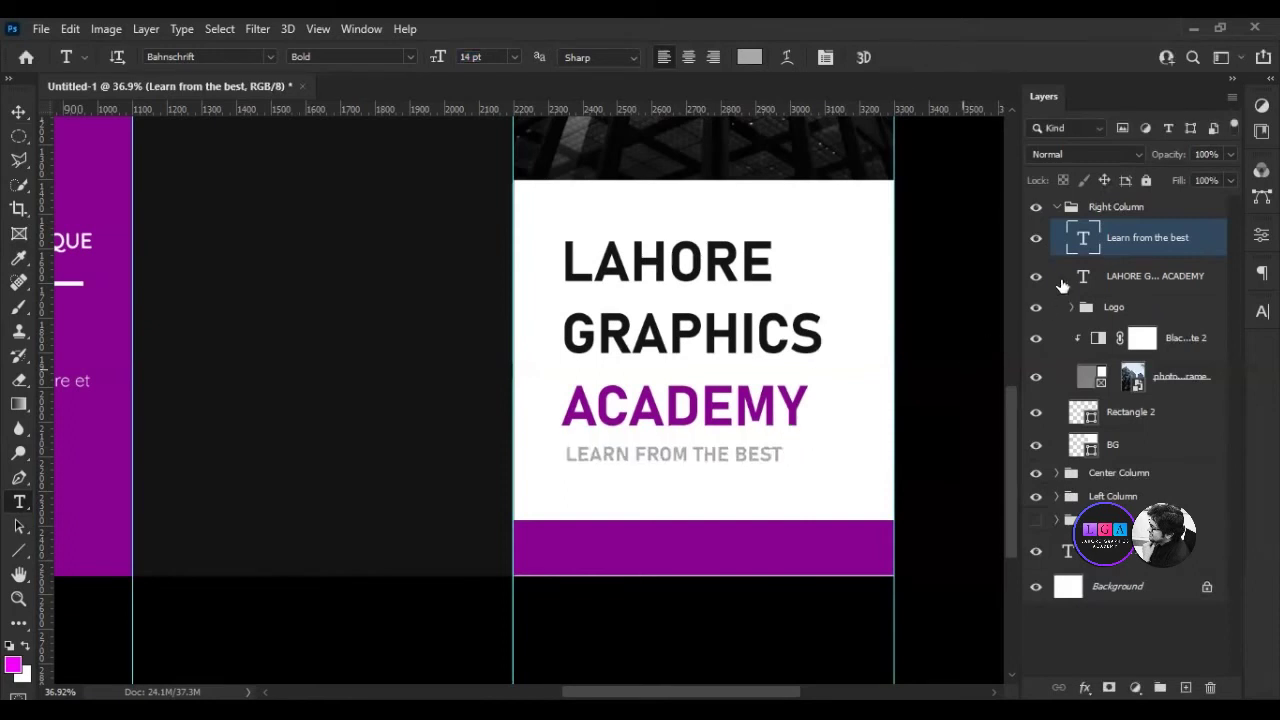
{"action": "scroll", "coordinate": [846, 320], "scroll_direction": "down", "scroll_amount": 2}
{"action": "scroll", "coordinate": [864, 332], "scroll_direction": "down", "scroll_amount": 1}
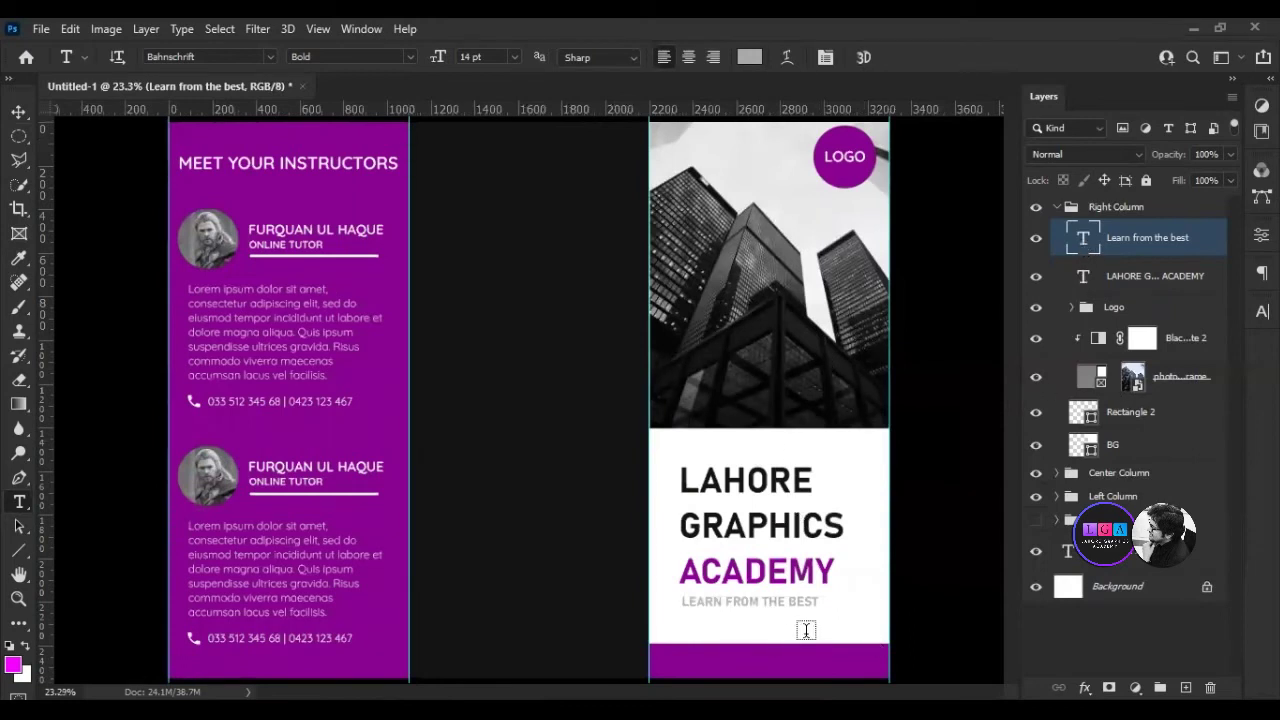
Make the LEARN FROM THE BEST tagline white and center it in the purple bar.
{"action": "key", "text": "v"}
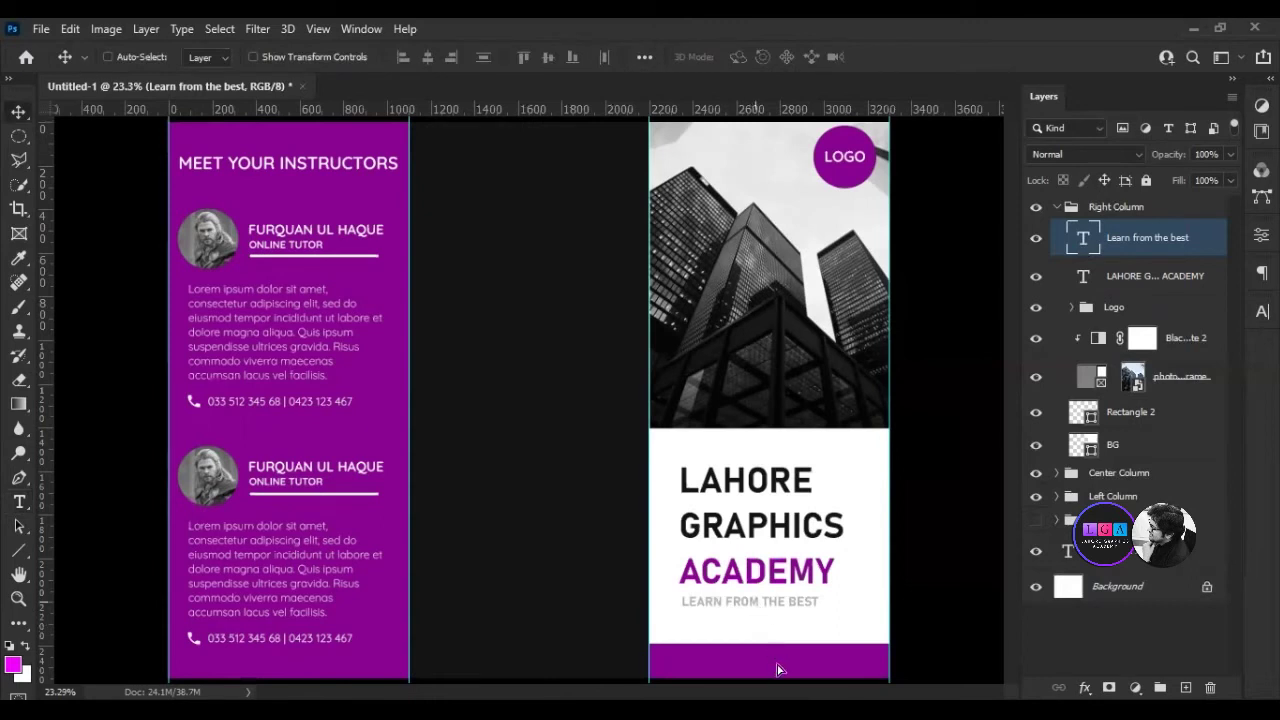
{"action": "double_click", "coordinate": [1084, 240]}
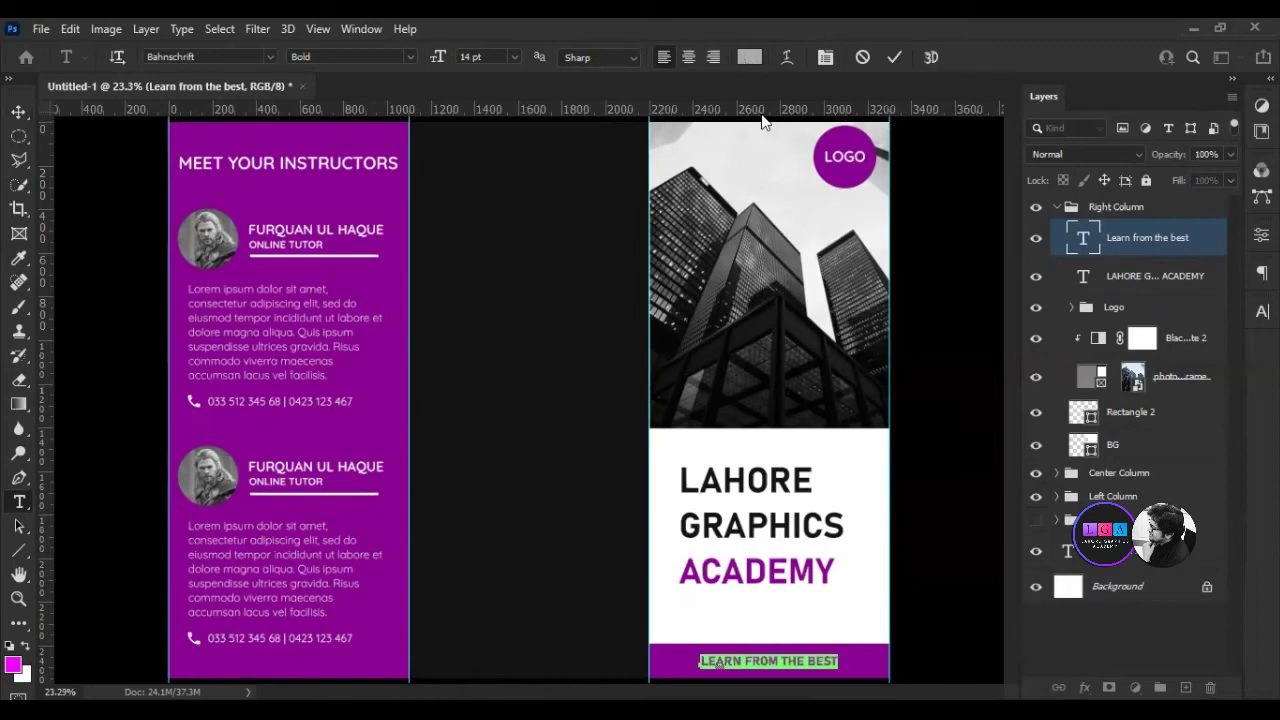
{"action": "left_click", "coordinate": [749, 57]}
{"action": "type", "text": "ffffff"}
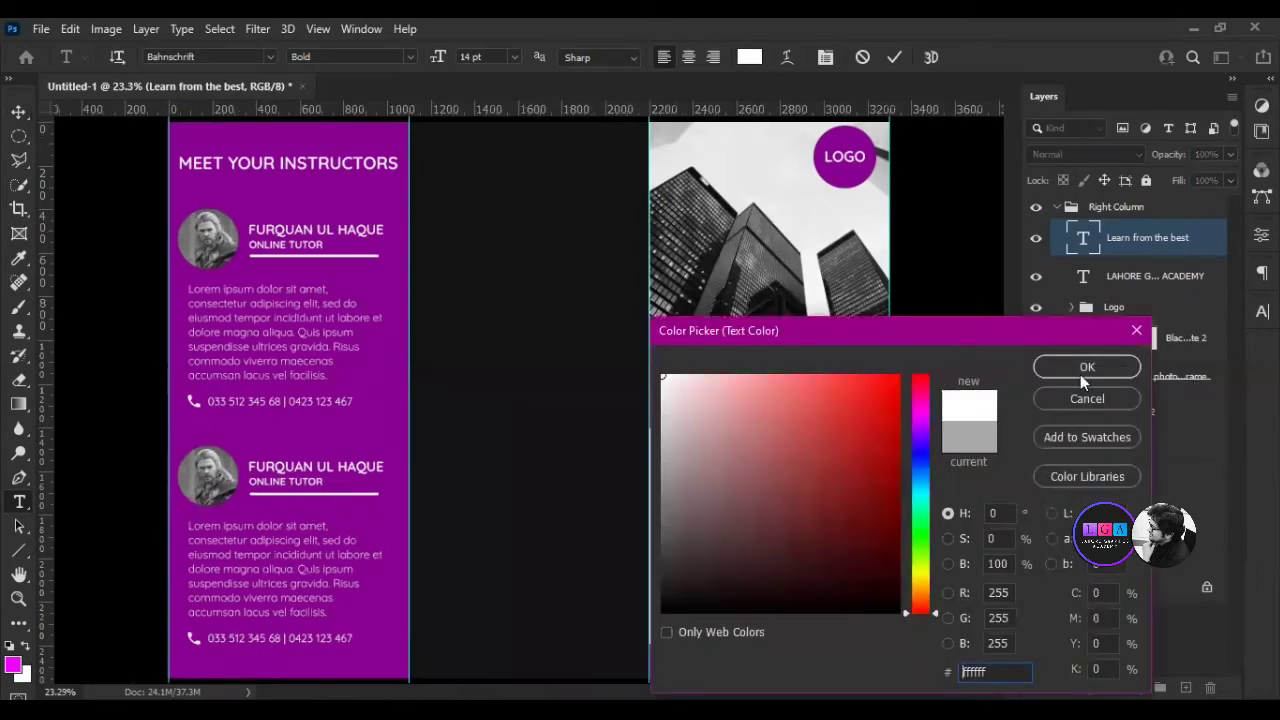
{"action": "left_click", "coordinate": [1080, 372]}
{"action": "left_click", "coordinate": [896, 57]}
{"action": "key", "text": "v"}
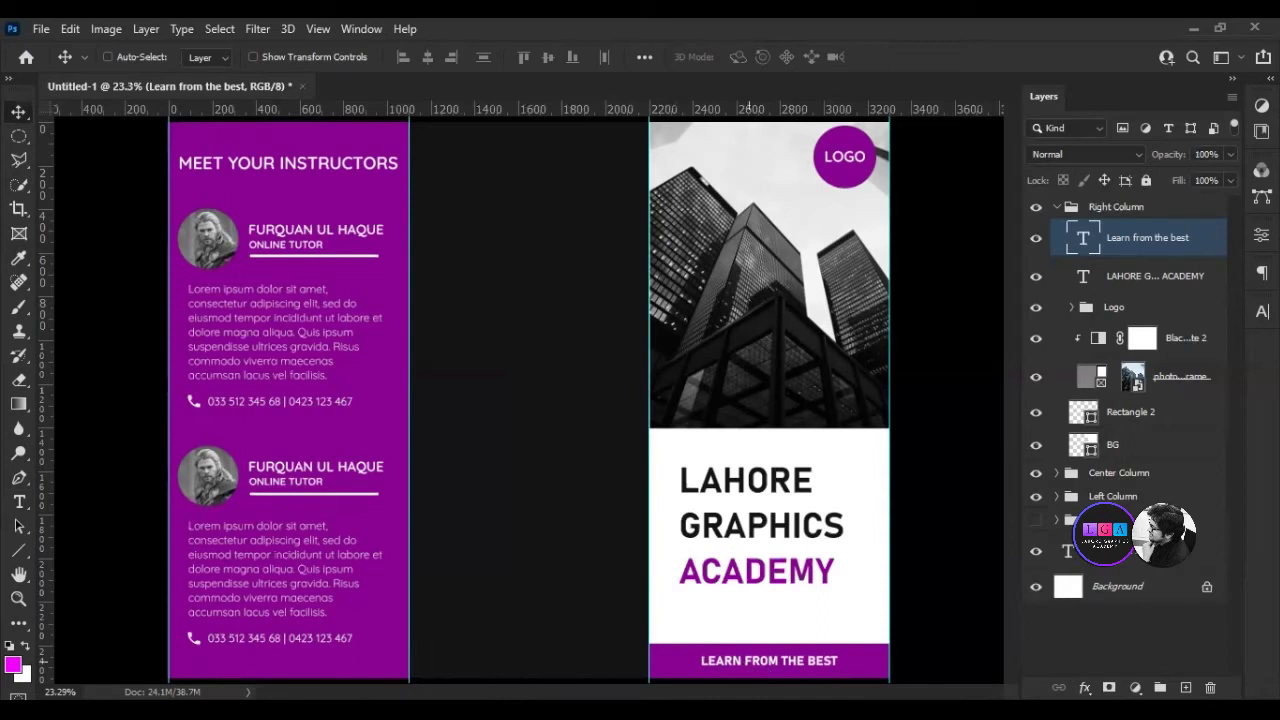
{"action": "left_click_drag", "start_coordinate": [769, 670], "coordinate": [777, 670]}
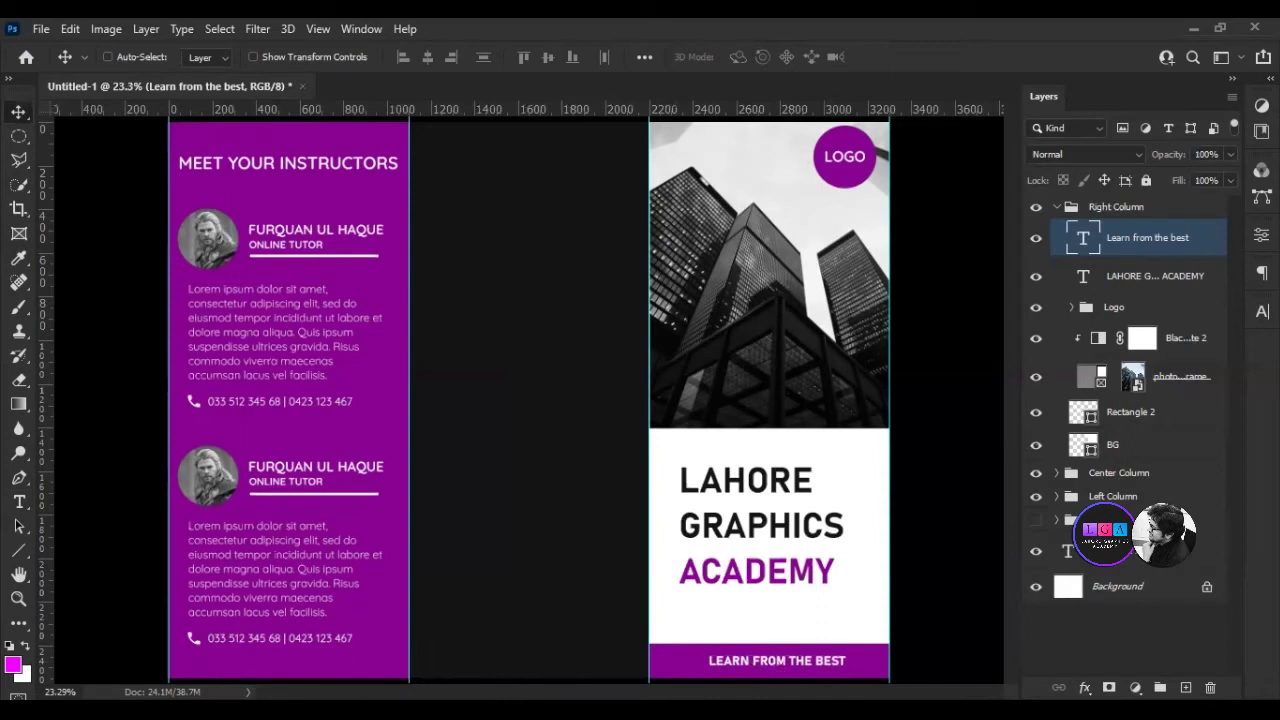
Open Business Card.psd from the recent files list.
{"action": "left_click", "coordinate": [1085, 668]}
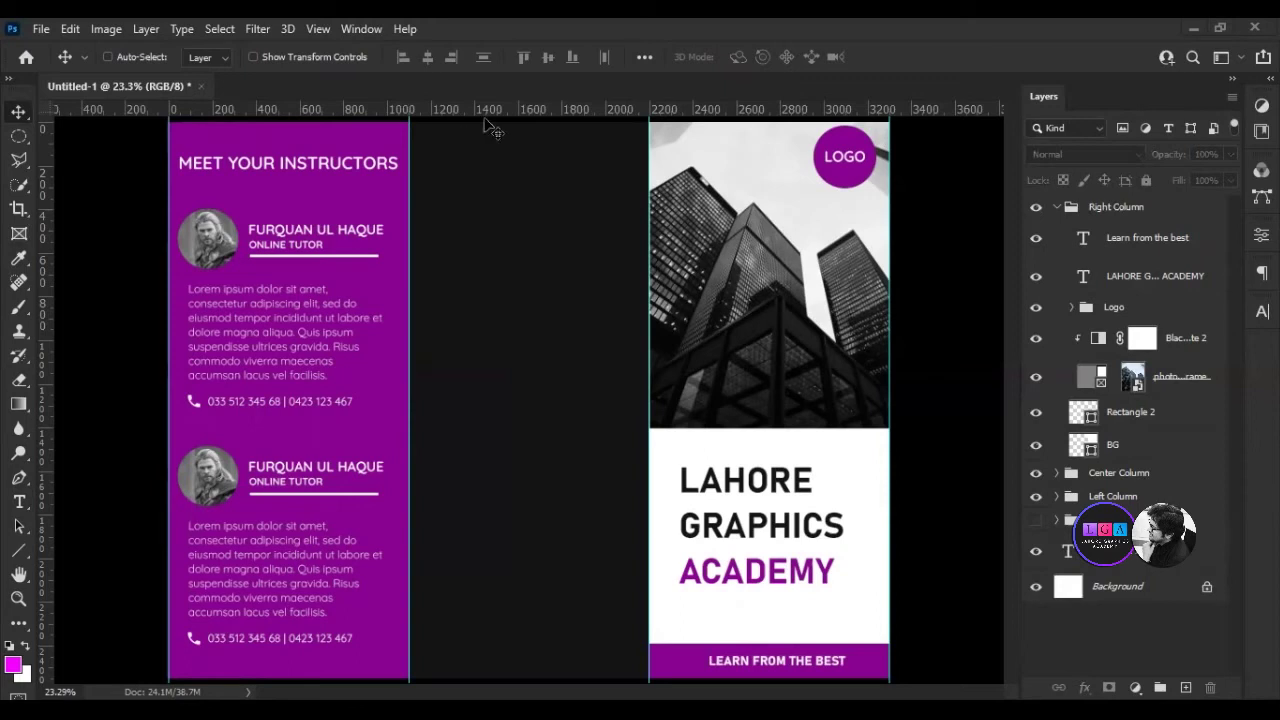
{"action": "left_click", "coordinate": [41, 28]}
{"action": "left_click", "coordinate": [300, 131]}
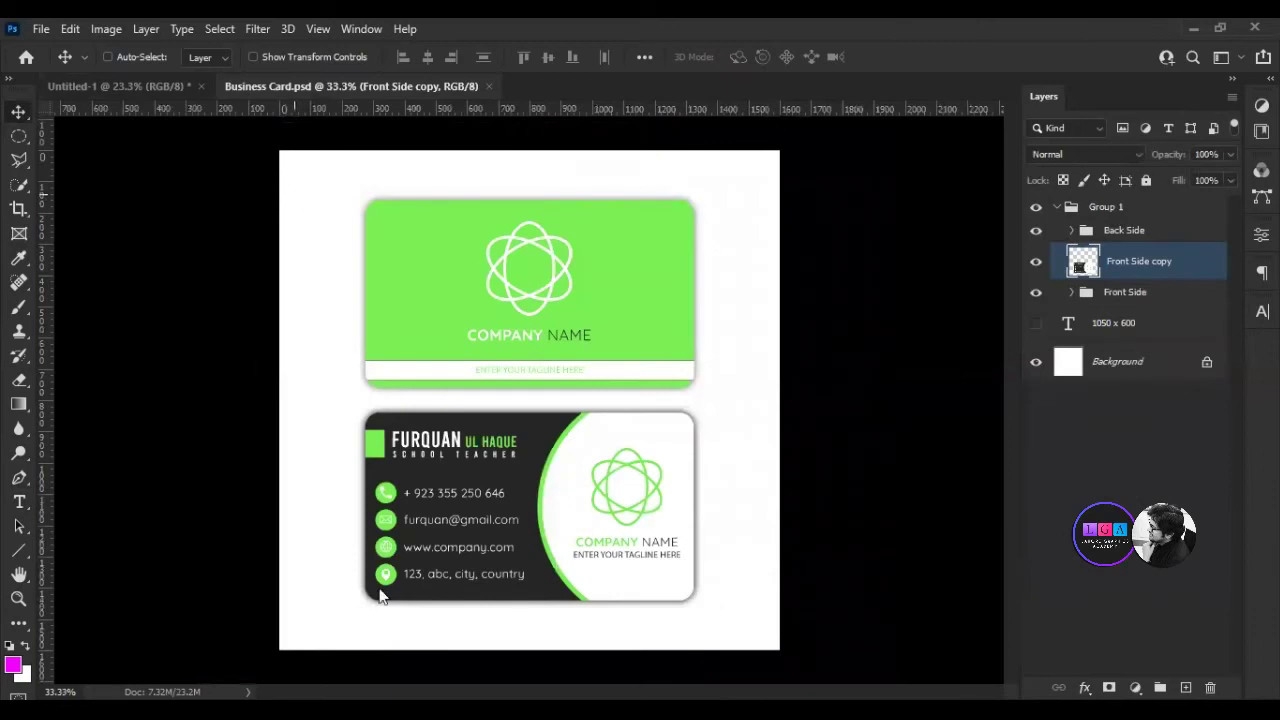
In Business Card.psd, expand Front Side and make the card's Title group visible again.
{"action": "scroll", "coordinate": [388, 620], "scroll_direction": "up", "scroll_amount": 3}
{"action": "scroll", "coordinate": [388, 620], "scroll_direction": "up", "scroll_amount": 2}
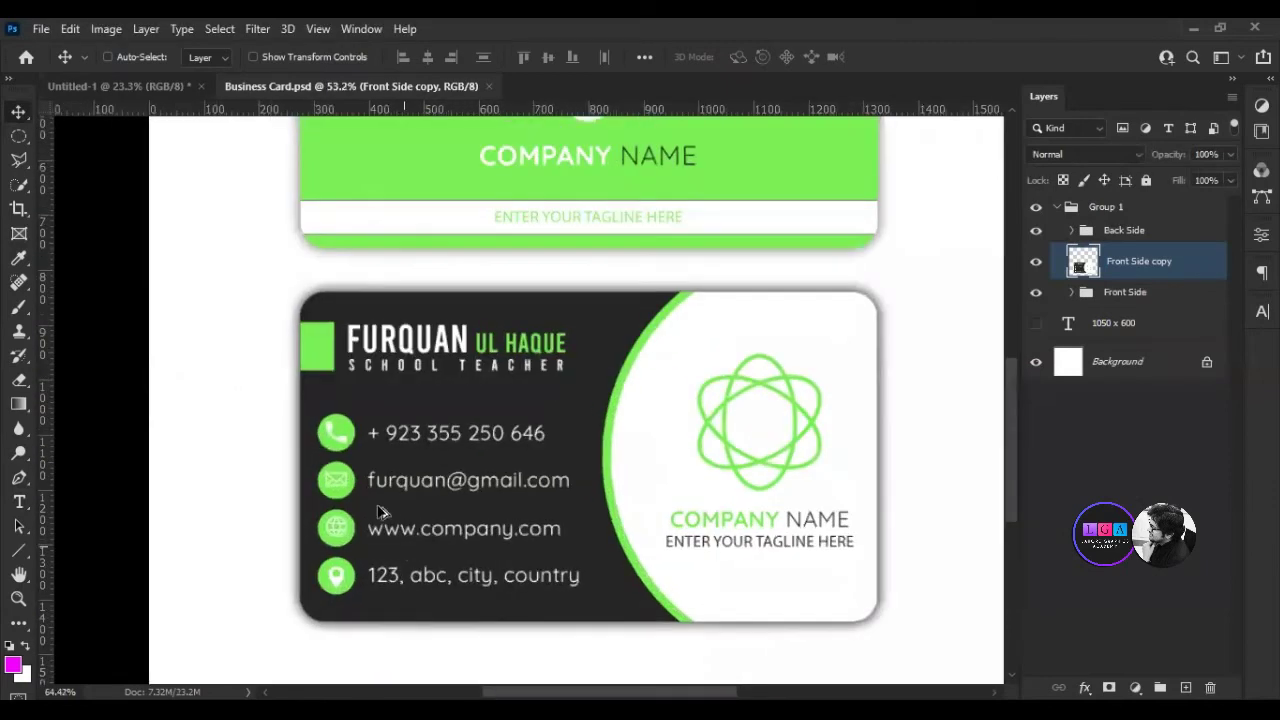
{"action": "scroll", "coordinate": [330, 395], "scroll_direction": "up", "scroll_amount": 2}
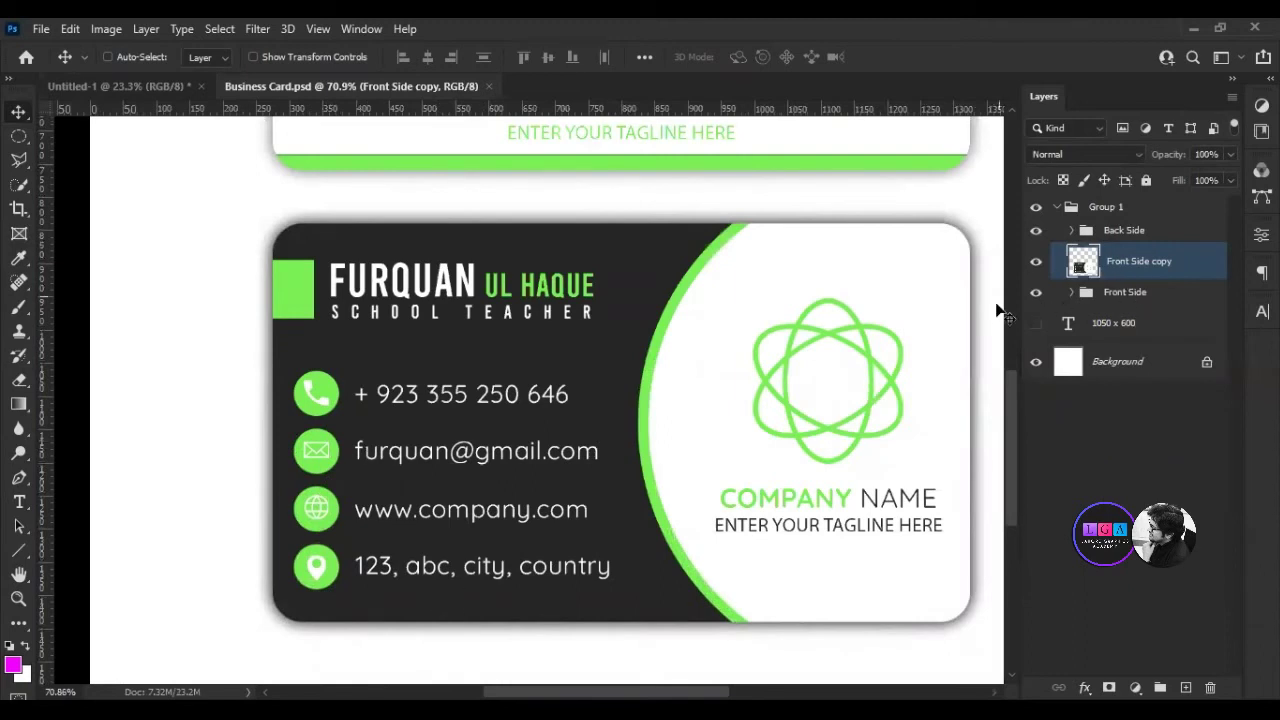
{"action": "left_click", "coordinate": [1072, 294]}
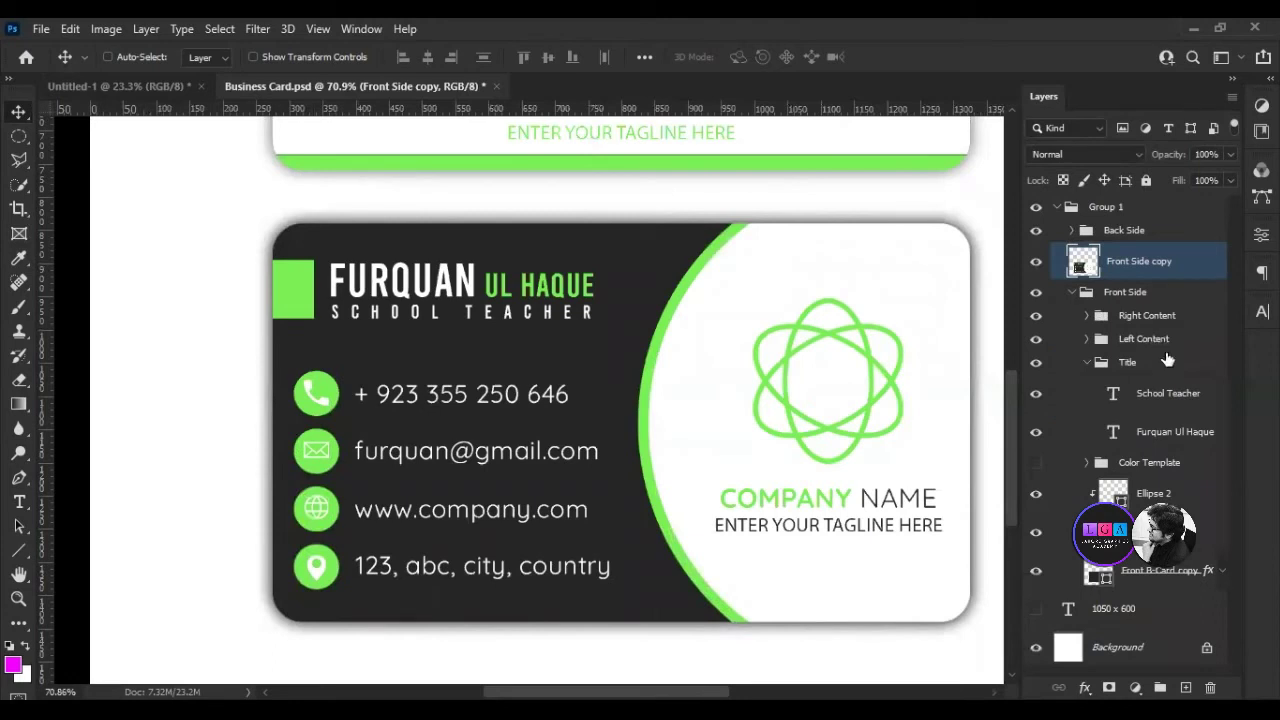
{"action": "left_click", "coordinate": [1035, 364]}
{"action": "left_click", "coordinate": [1036, 261]}
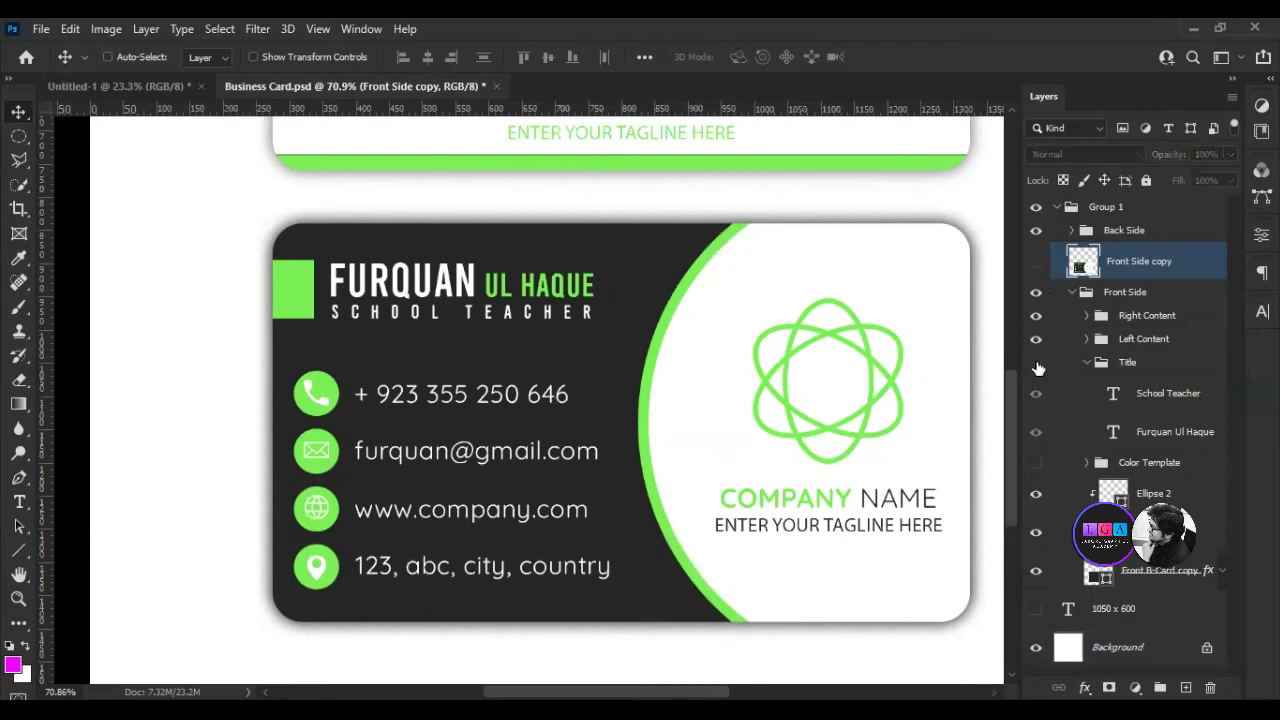
{"action": "left_click", "coordinate": [1036, 364]}
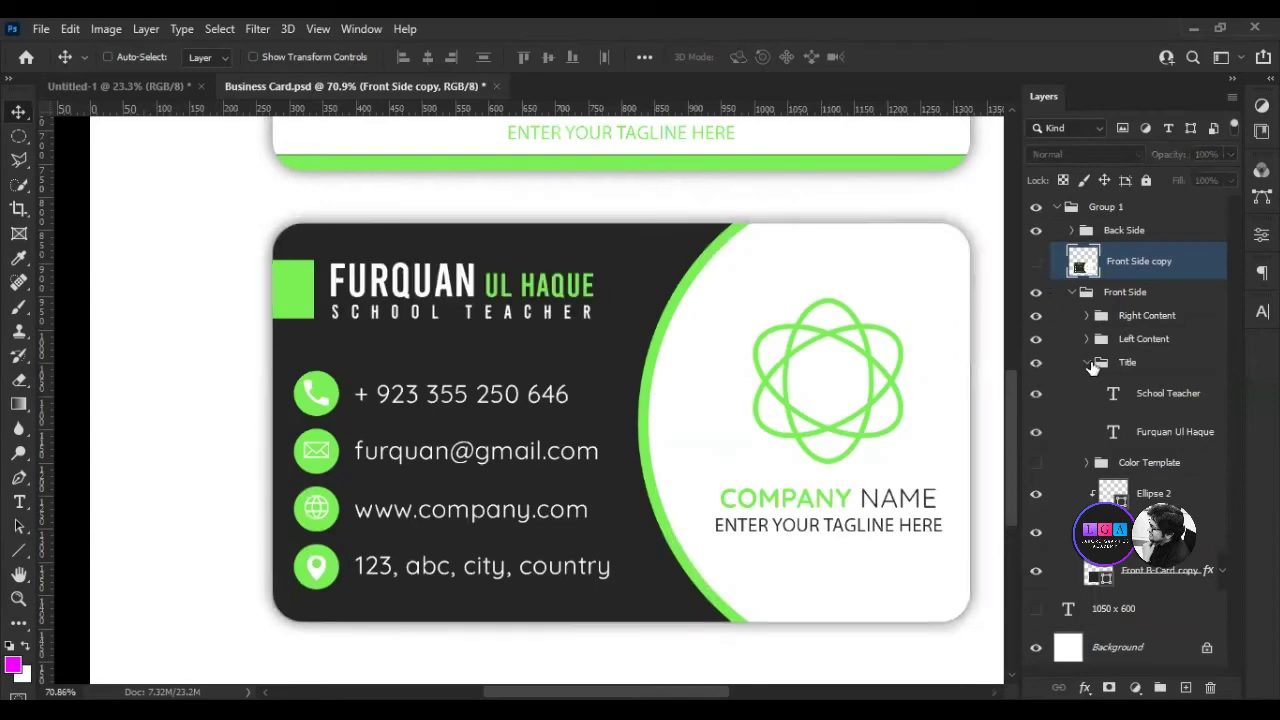
{"action": "left_click", "coordinate": [1089, 363]}
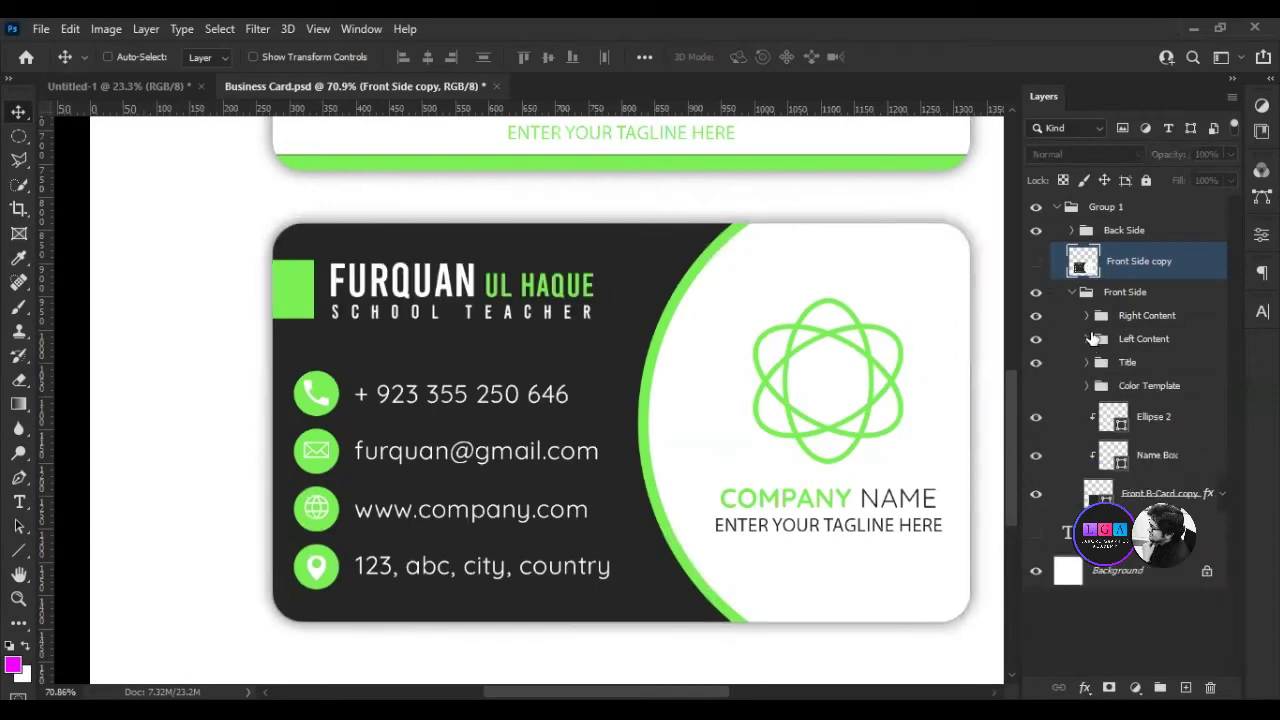
Locate the Left Content contact rows group and drag it onto the Untitled-1 brochure tab.
{"action": "left_click", "coordinate": [1036, 339]}
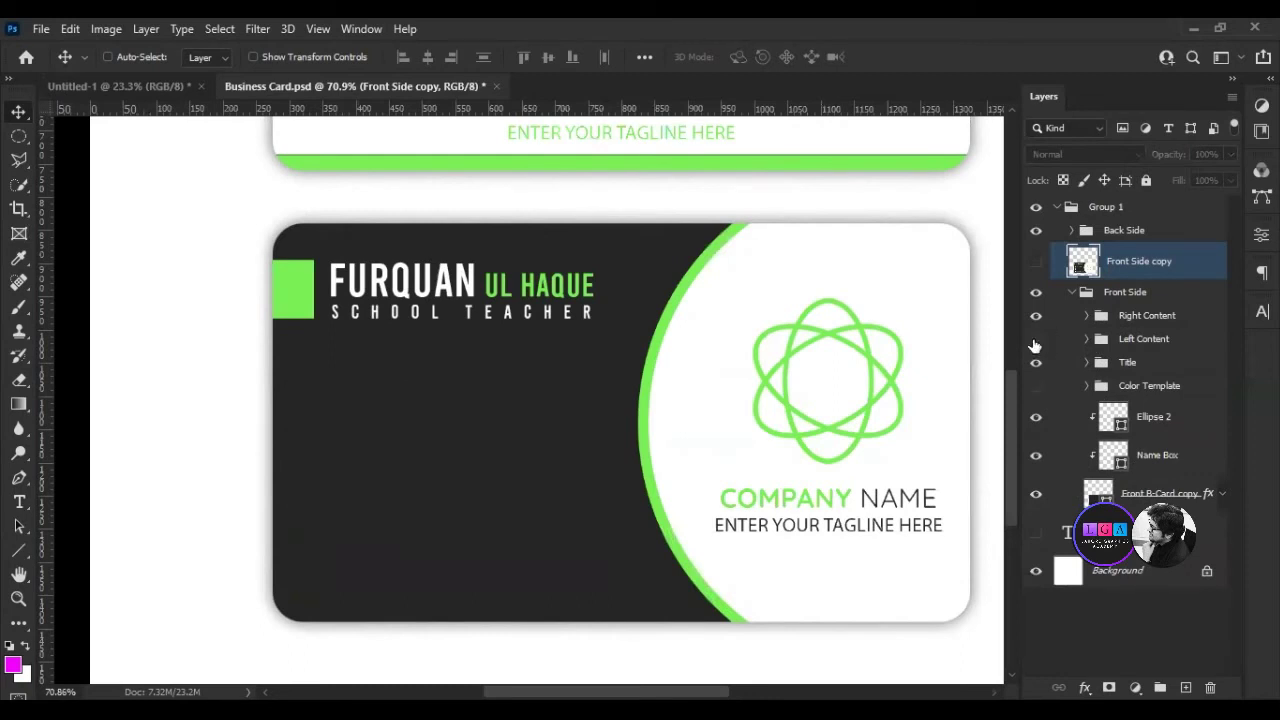
{"action": "left_click", "coordinate": [1036, 339]}
{"action": "left_click", "coordinate": [1094, 341]}
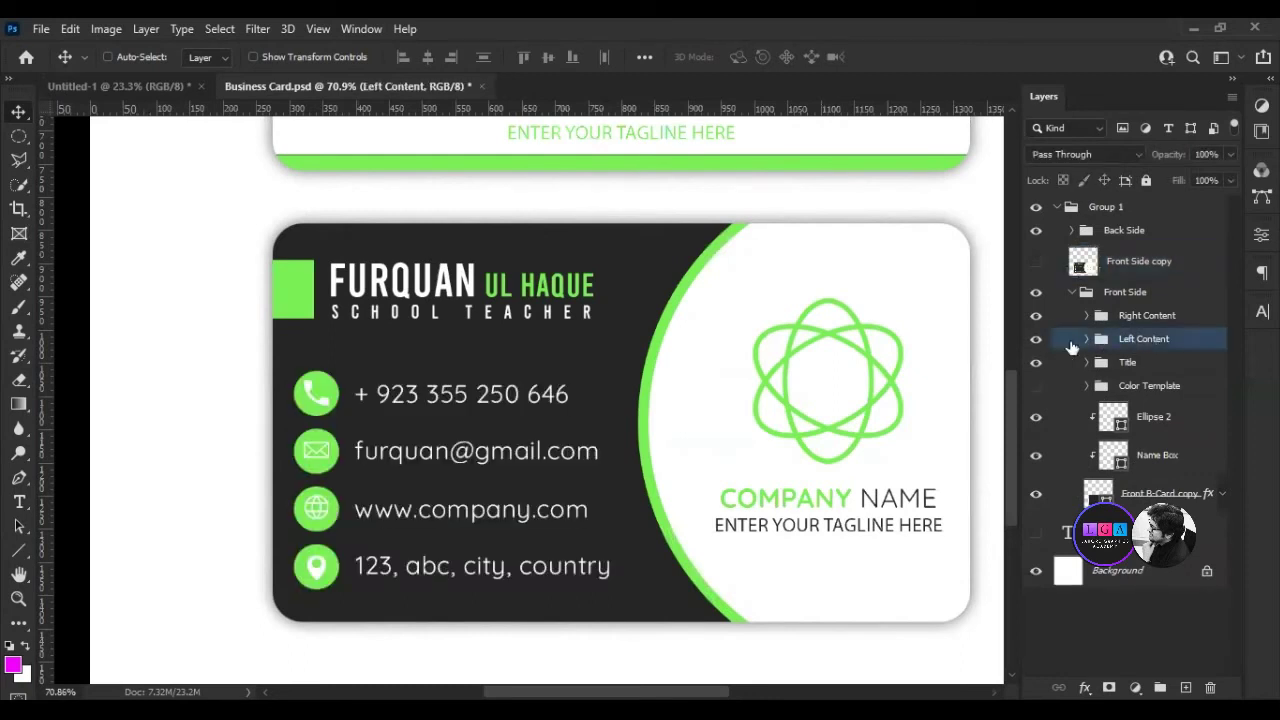
{"action": "left_click", "coordinate": [1036, 339]}
{"action": "left_click", "coordinate": [1036, 339]}
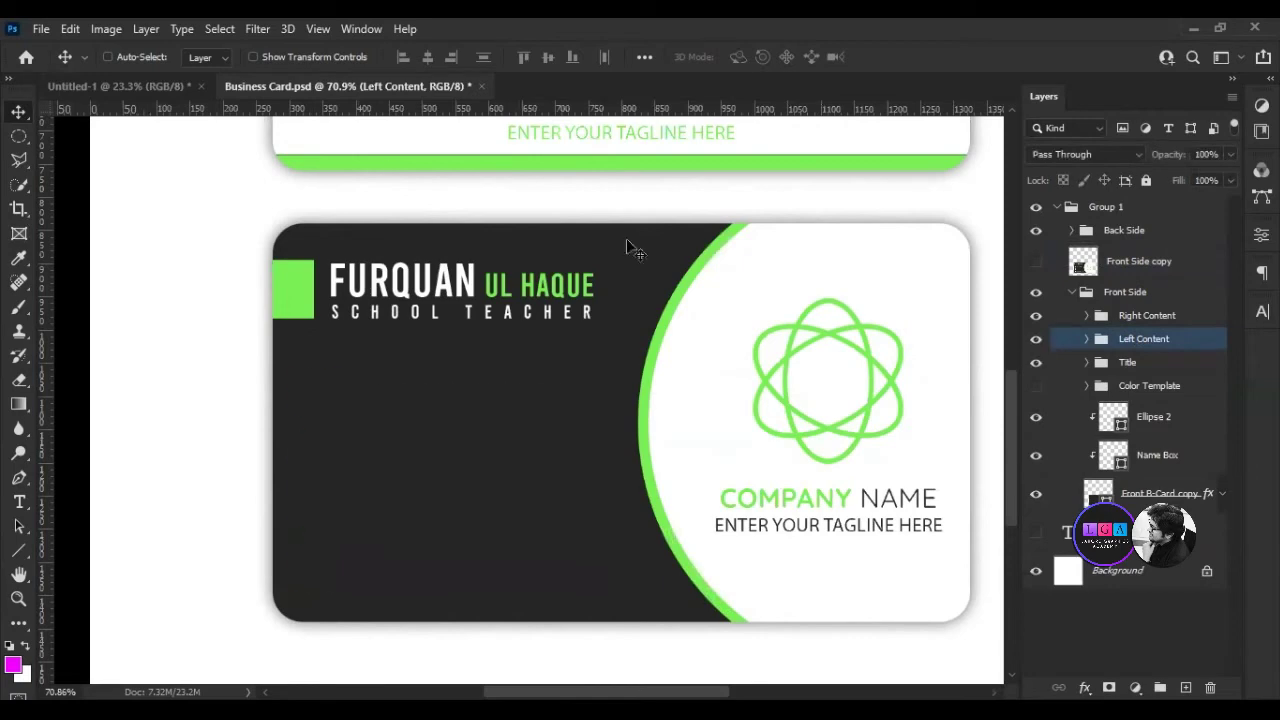
{"action": "left_click", "coordinate": [171, 88]}
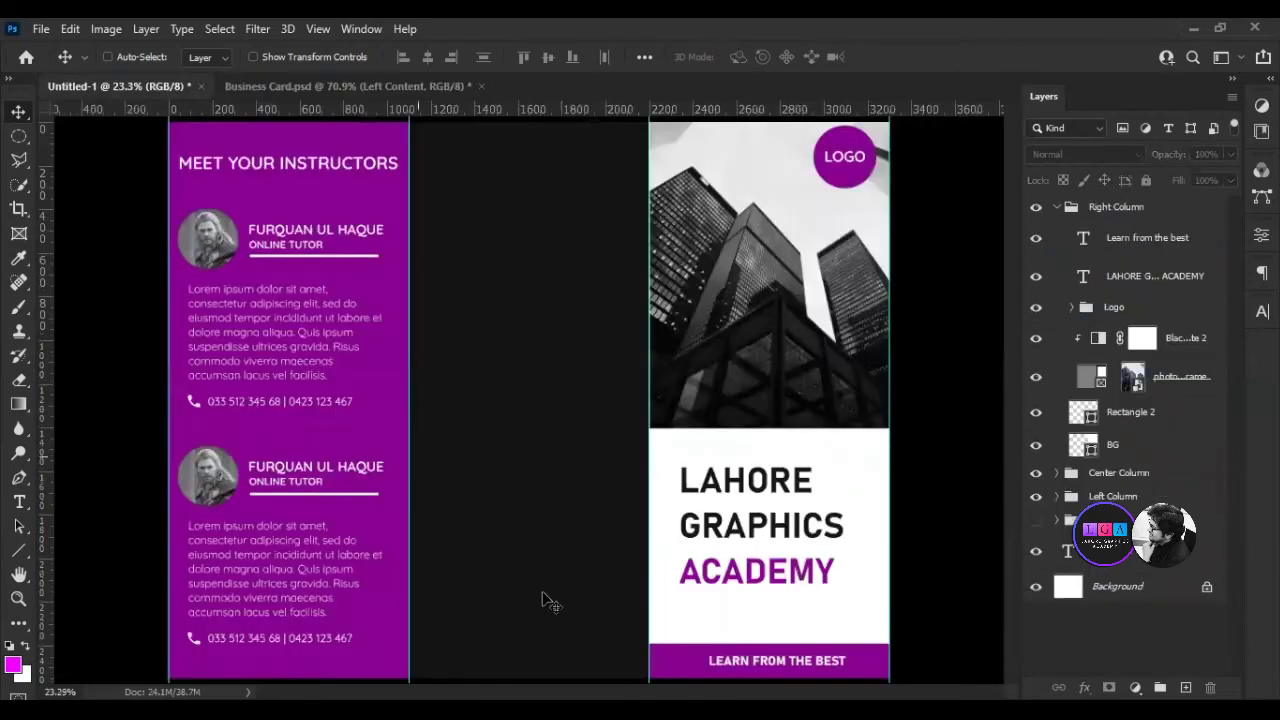
{"action": "left_click", "coordinate": [334, 88]}
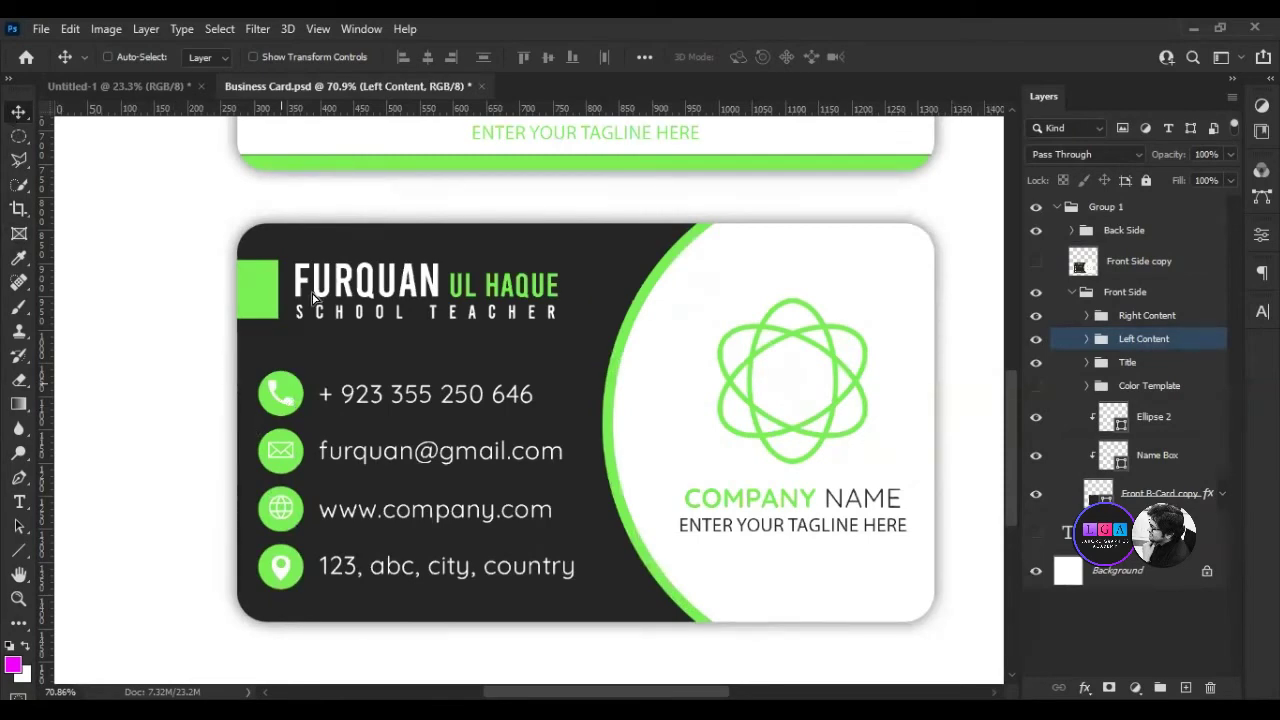
{"action": "left_click", "coordinate": [163, 88]}
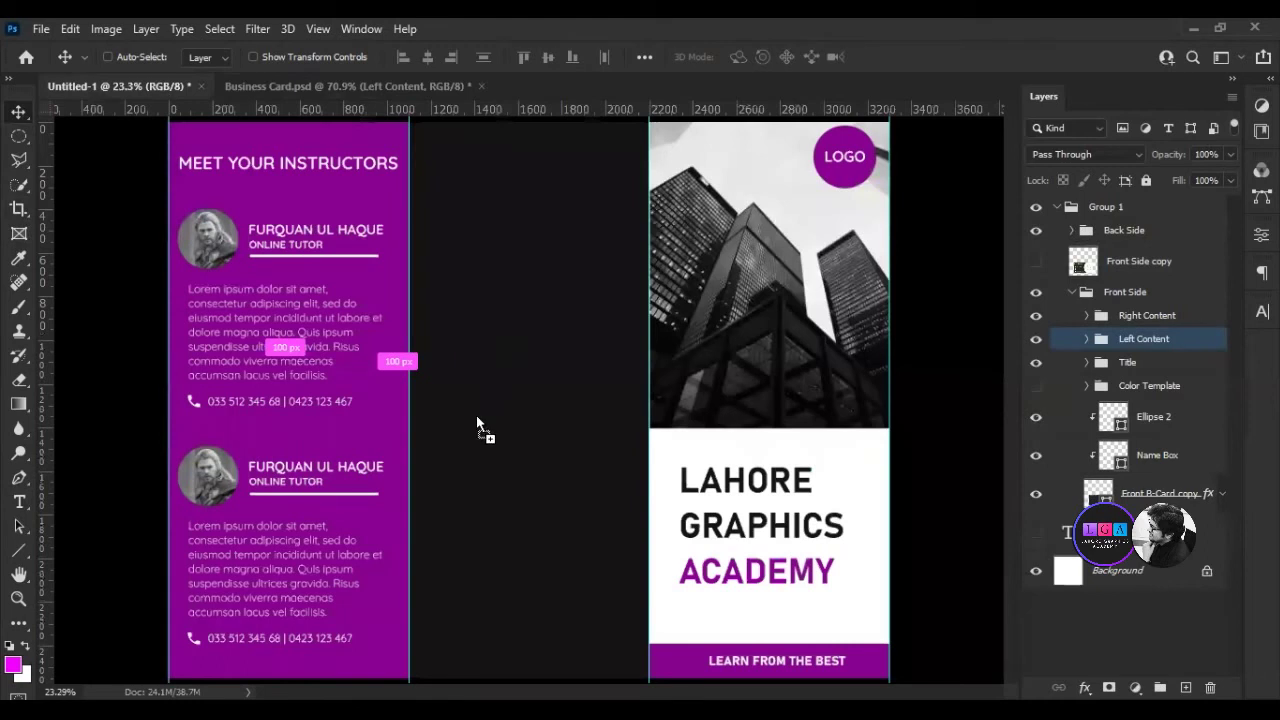
Drop the contact rows into the center column and move Left Content into the Center Column group.
{"action": "left_click_drag", "start_coordinate": [486, 388], "coordinate": [477, 415]}
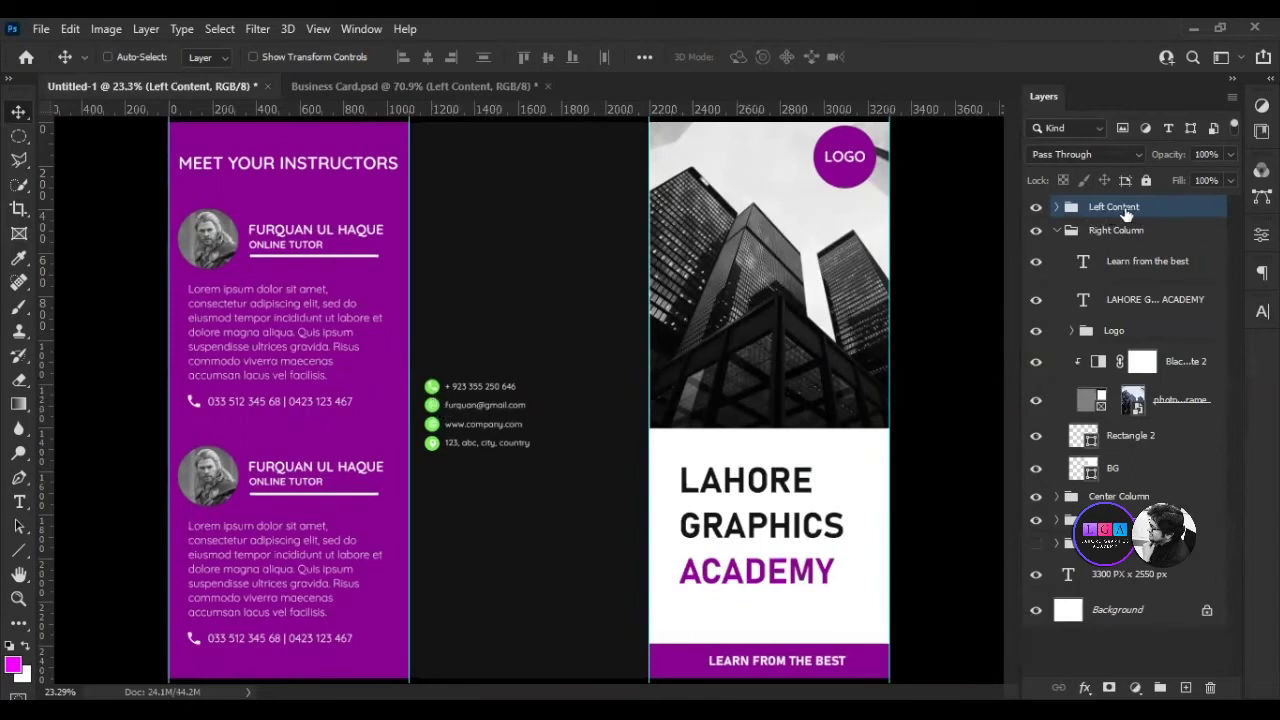
{"action": "left_click", "coordinate": [1070, 231]}
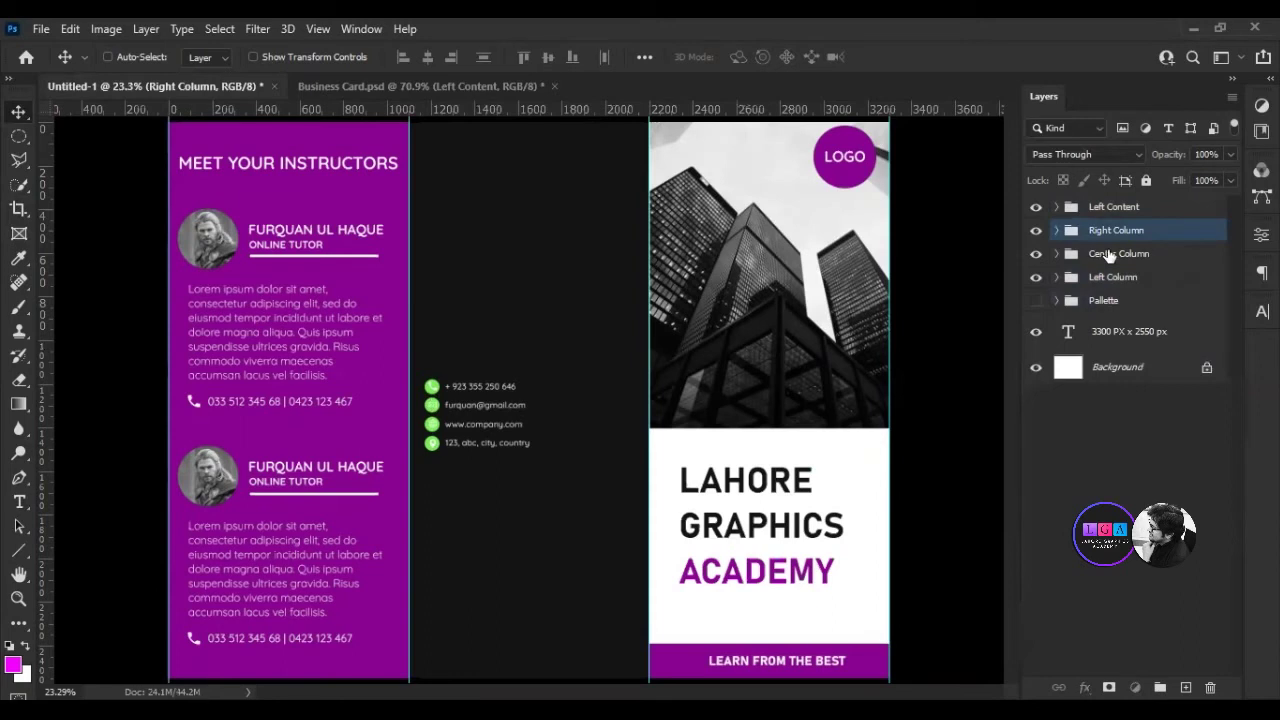
{"action": "left_click_drag", "start_coordinate": [1108, 256], "coordinate": [1100, 254]}
{"action": "left_click", "coordinate": [1057, 230]}
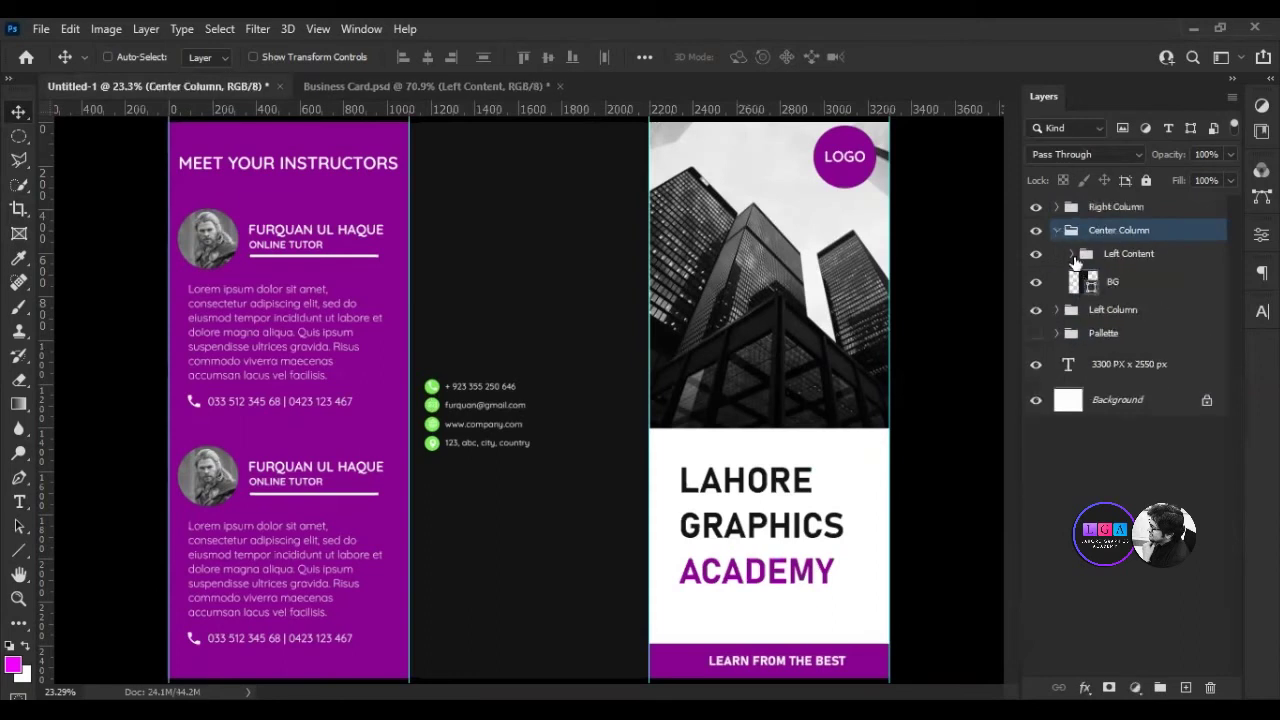
{"action": "left_click", "coordinate": [1072, 255]}
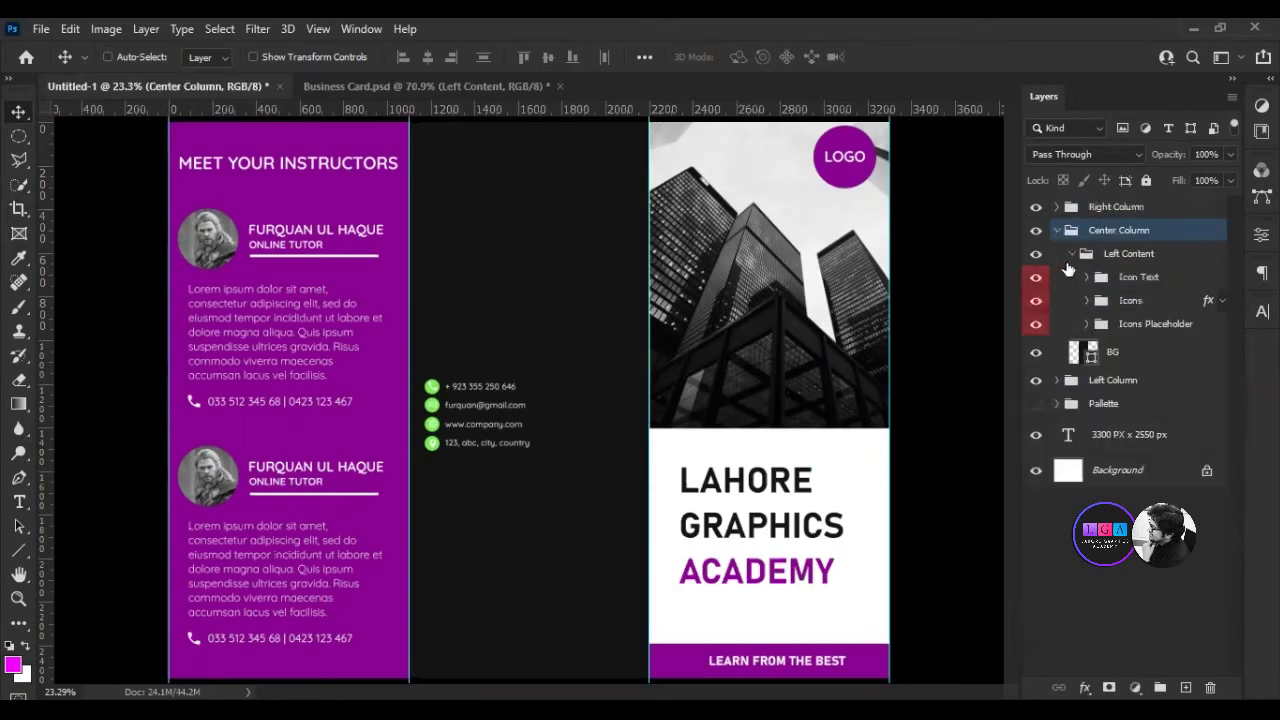
{"action": "left_click", "coordinate": [1213, 303]}
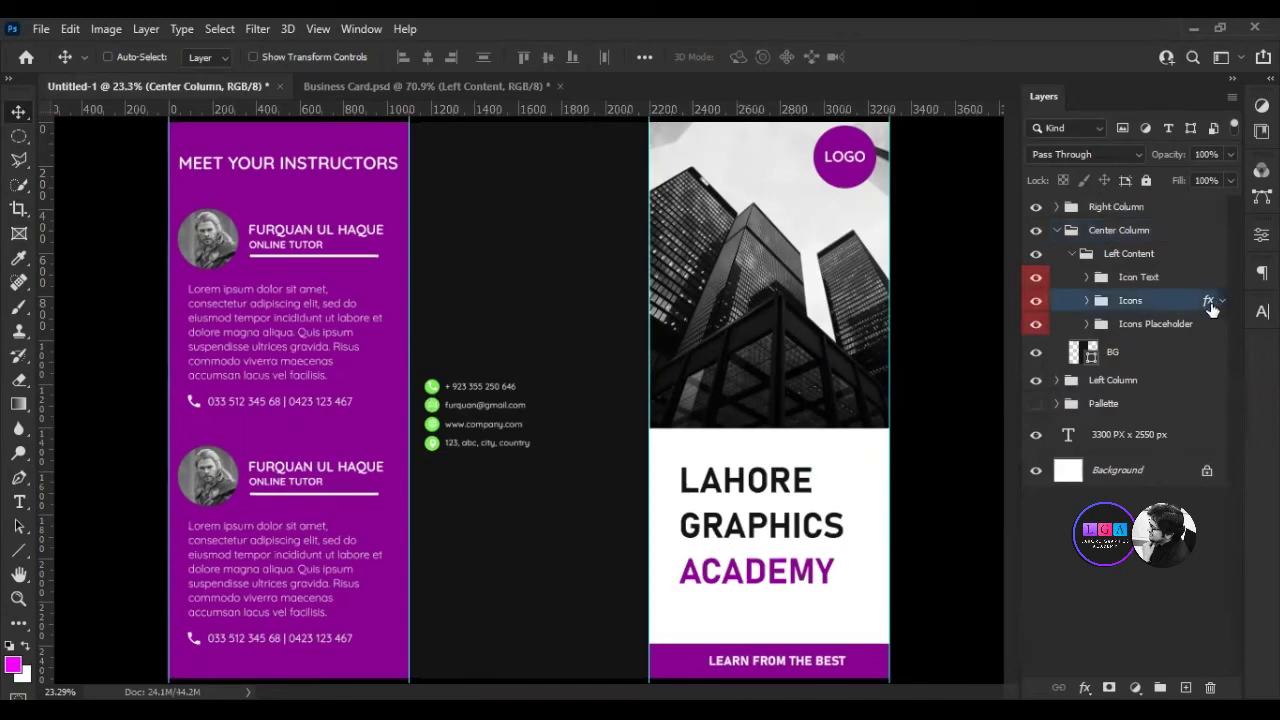
{"action": "key", "text": "h"}
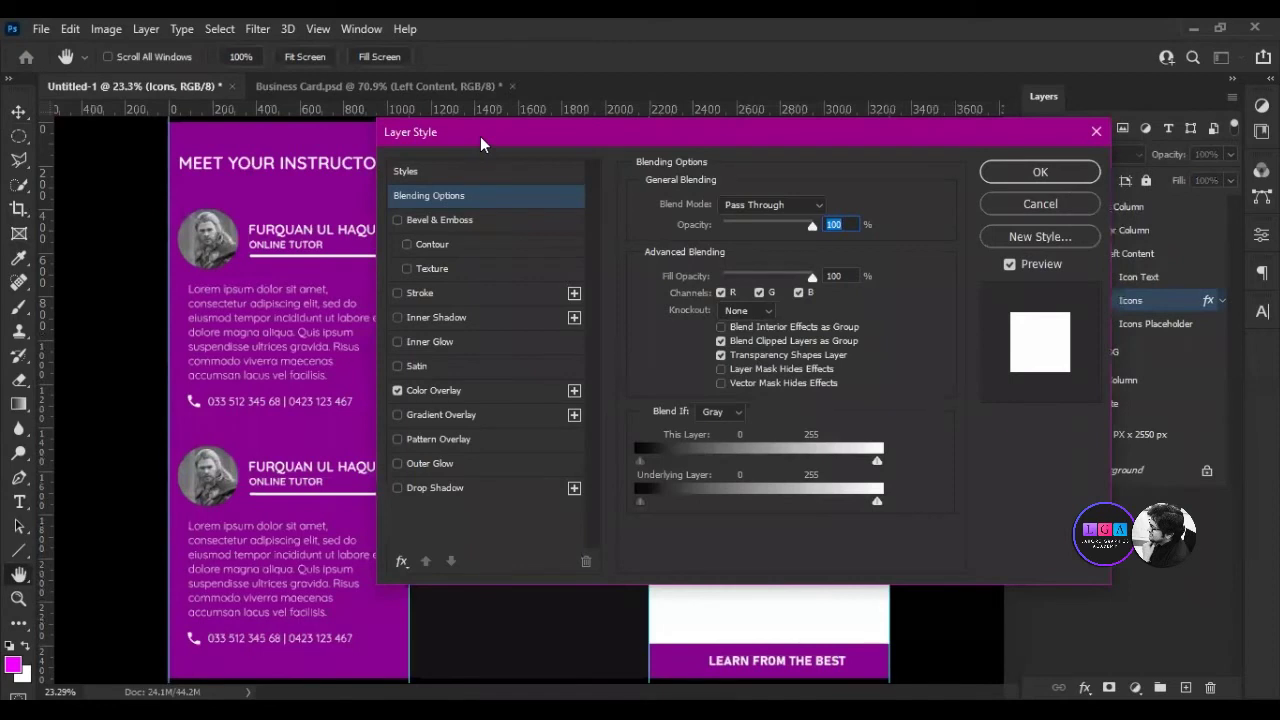
Dismiss Layer Style and select the four Ellipse circle layers in Icons Placeholder.
{"action": "left_click_drag", "start_coordinate": [480, 140], "coordinate": [1104, 340]}
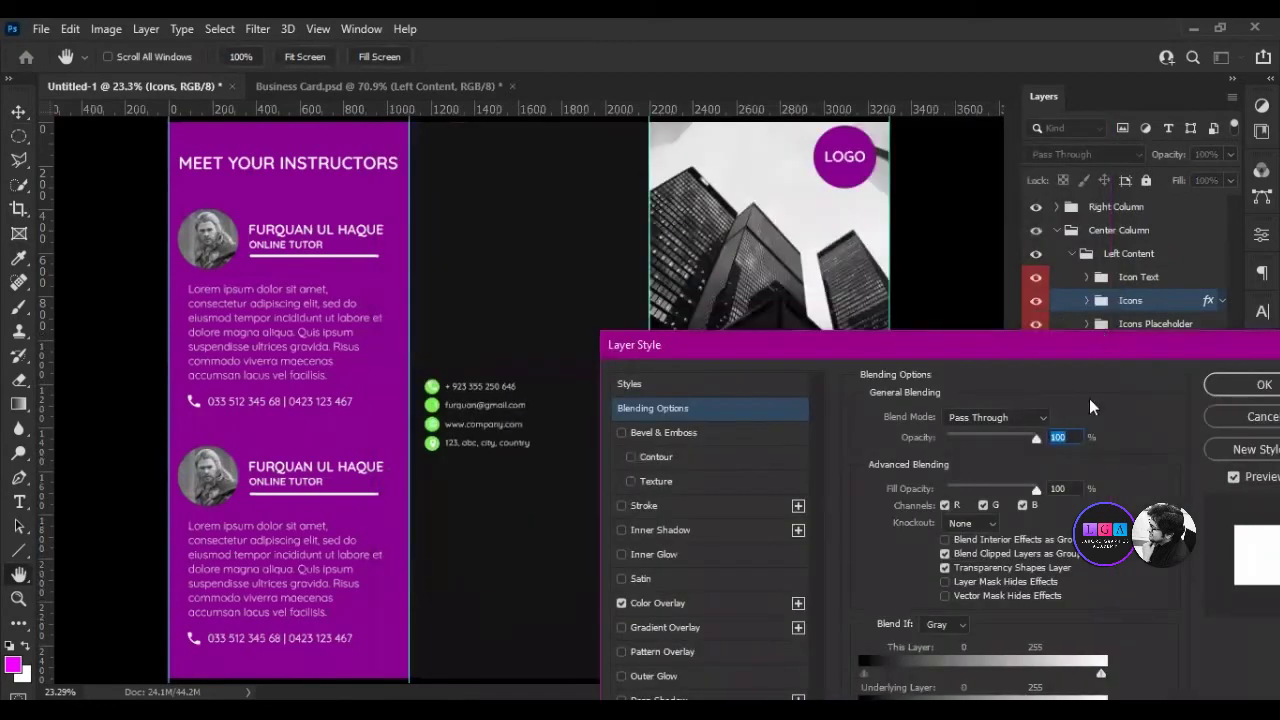
{"action": "key", "text": "Escape"}
{"action": "left_click", "coordinate": [1088, 325]}
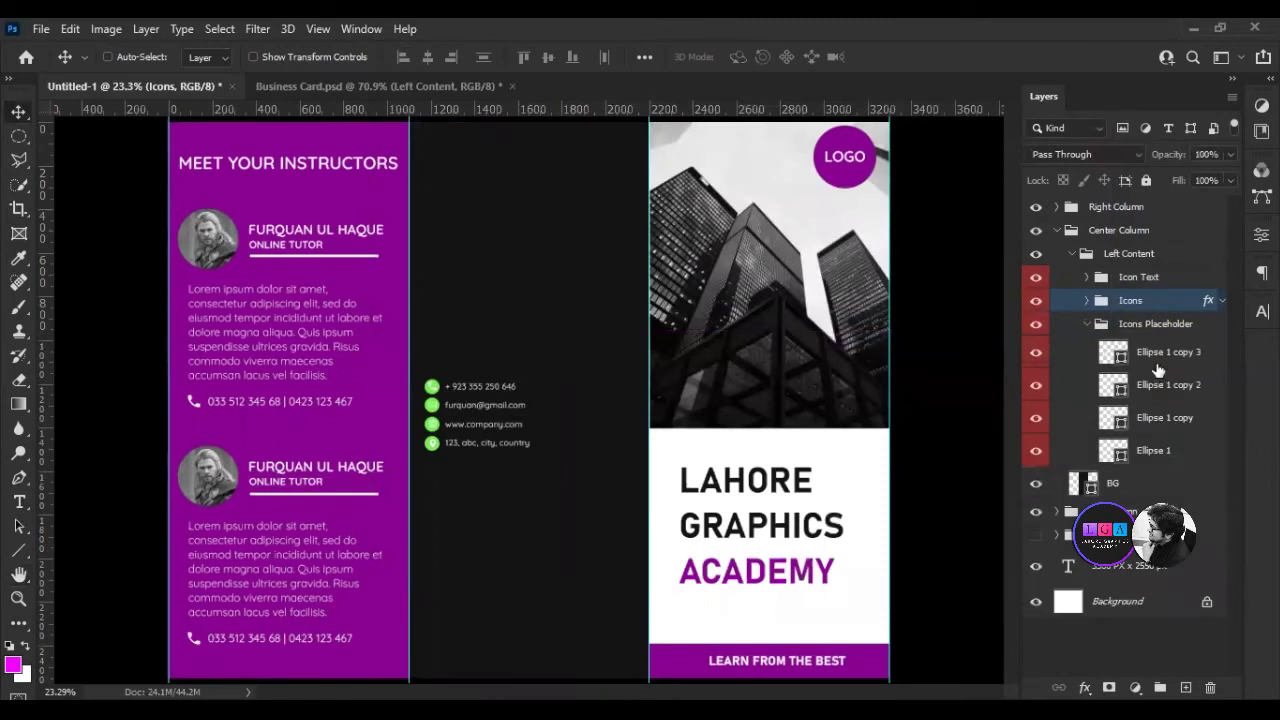
{"action": "left_click", "coordinate": [1166, 362]}
{"action": "left_click", "coordinate": [1163, 452], "text": "shift"}
{"action": "key", "text": "u"}
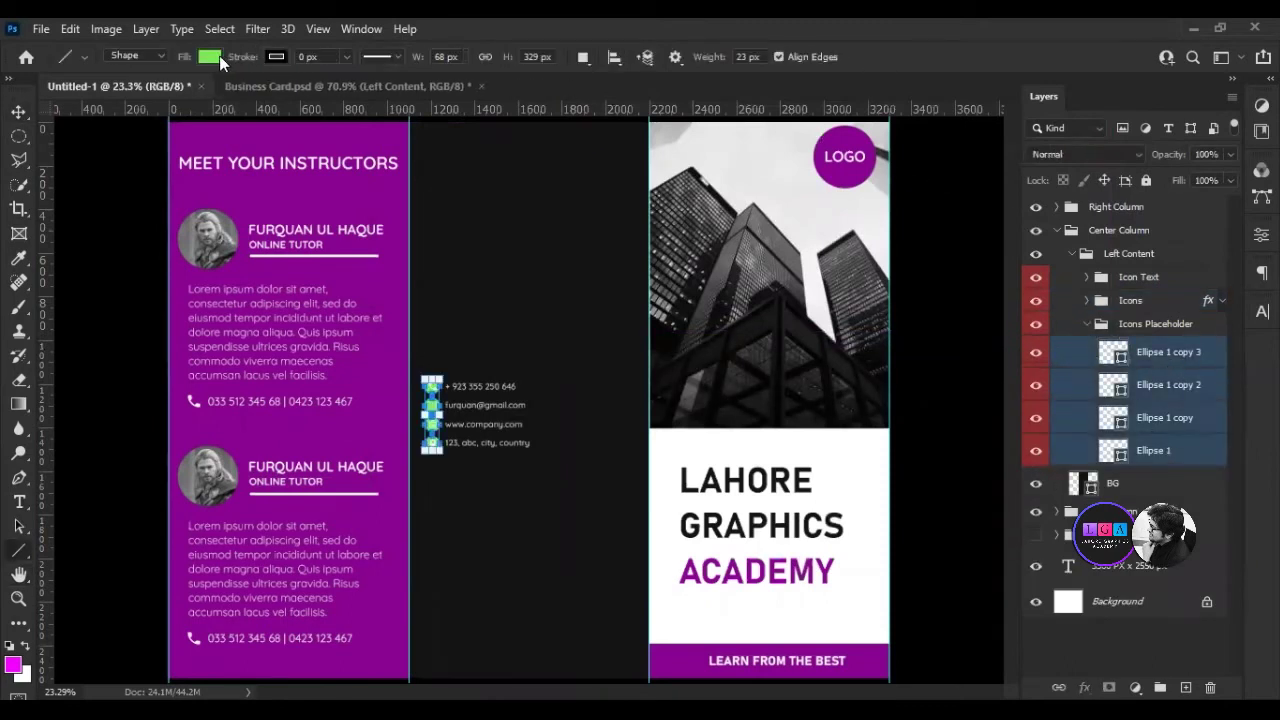
Change the four contact icon circles' fill from green to the brochure purple #880191.
{"action": "left_click", "coordinate": [219, 55]}
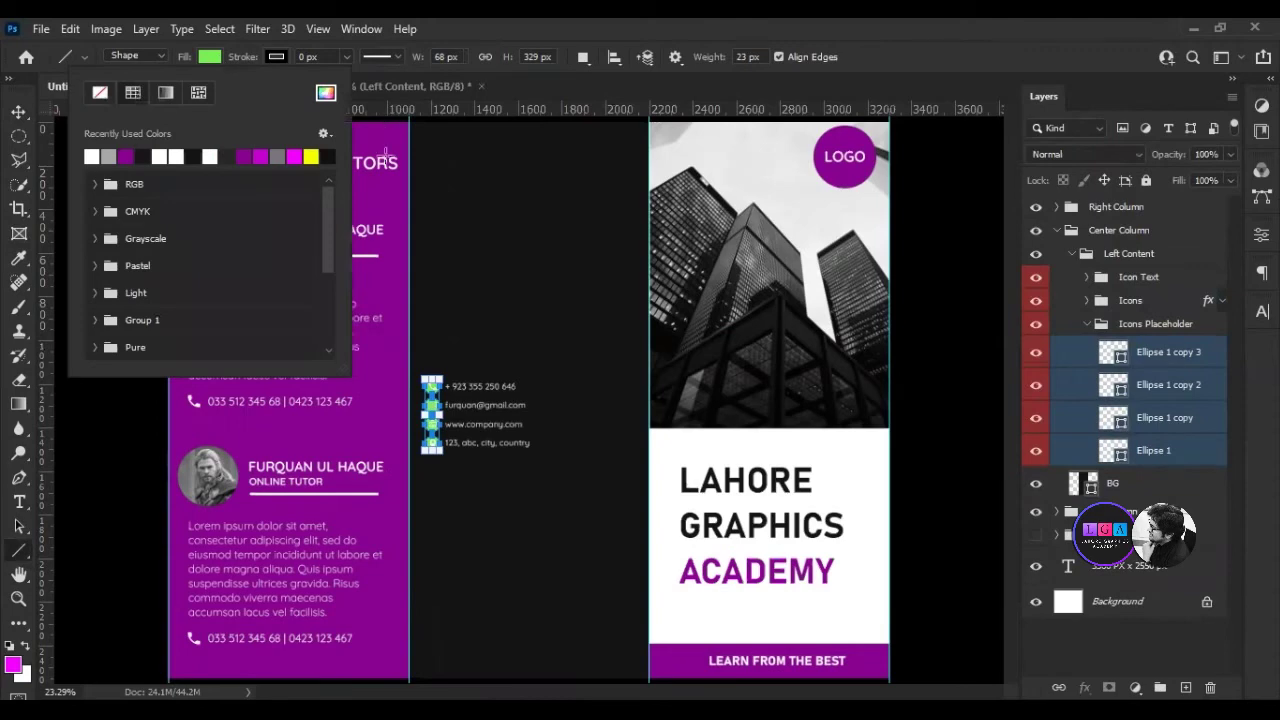
{"action": "left_click", "coordinate": [387, 153]}
{"action": "left_click", "coordinate": [1165, 487]}
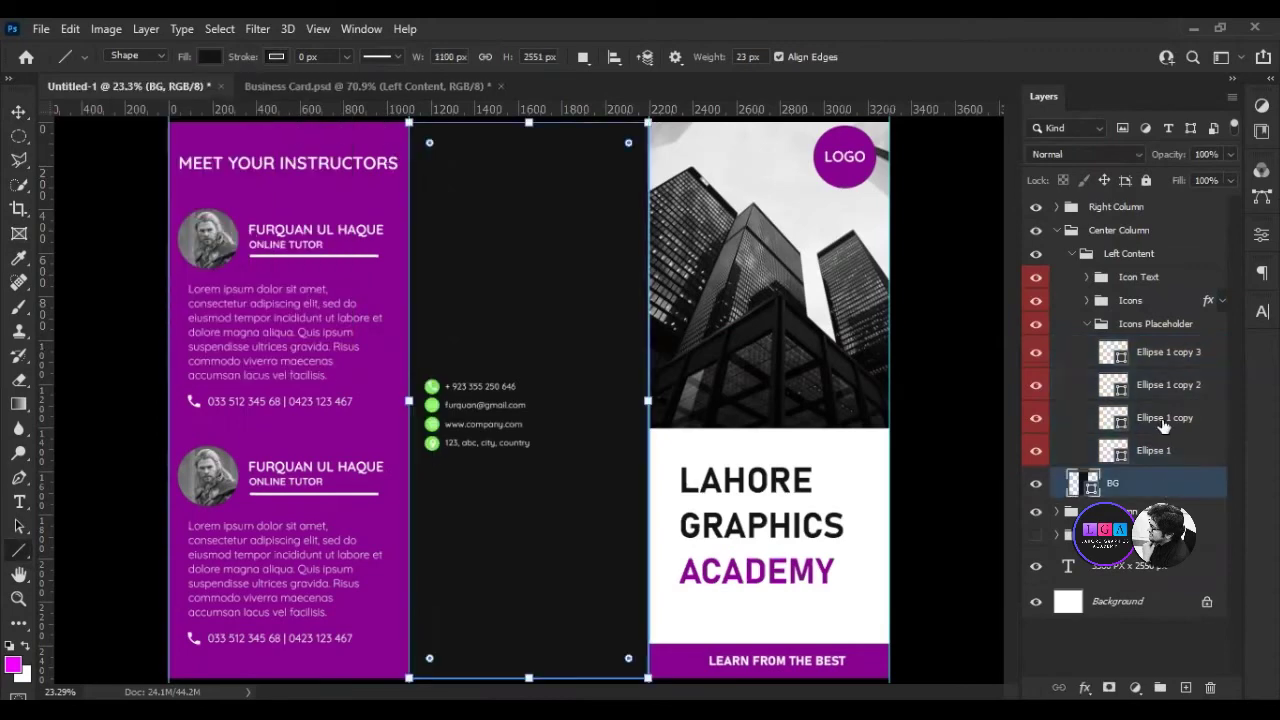
{"action": "left_click", "coordinate": [1160, 451]}
{"action": "left_click", "coordinate": [1170, 352], "text": "shift"}
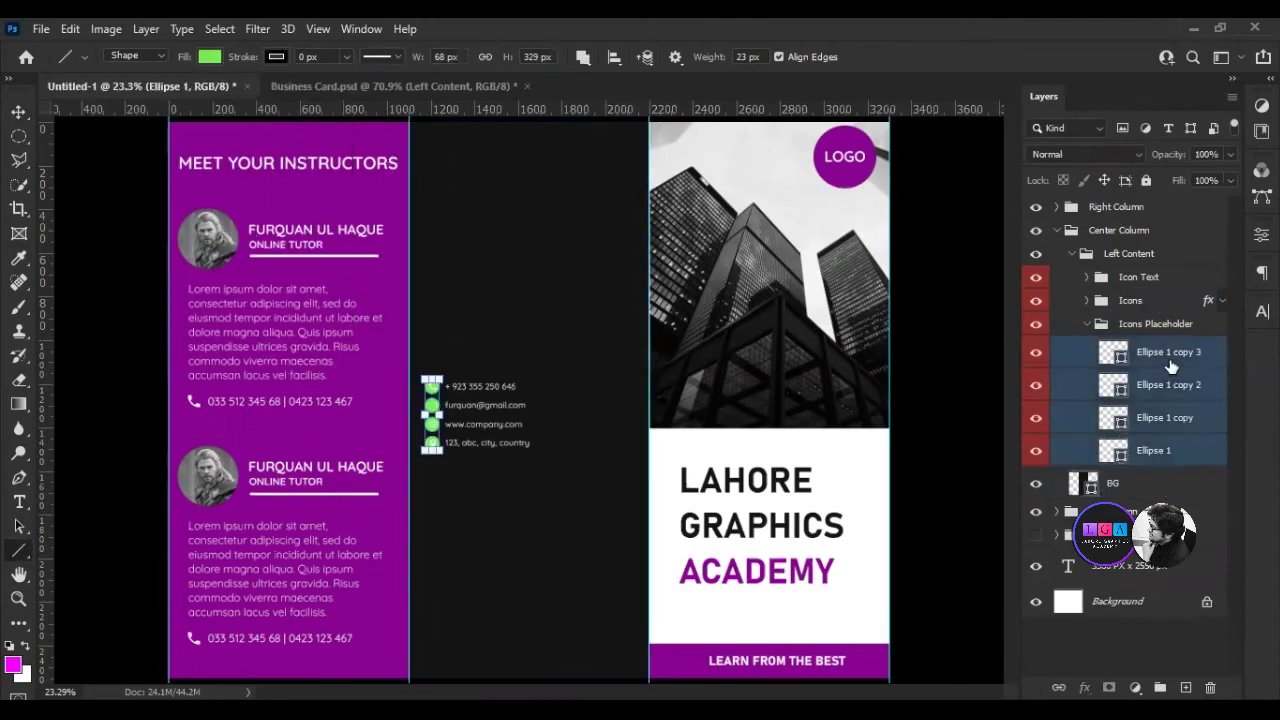
{"action": "left_click", "coordinate": [209, 56]}
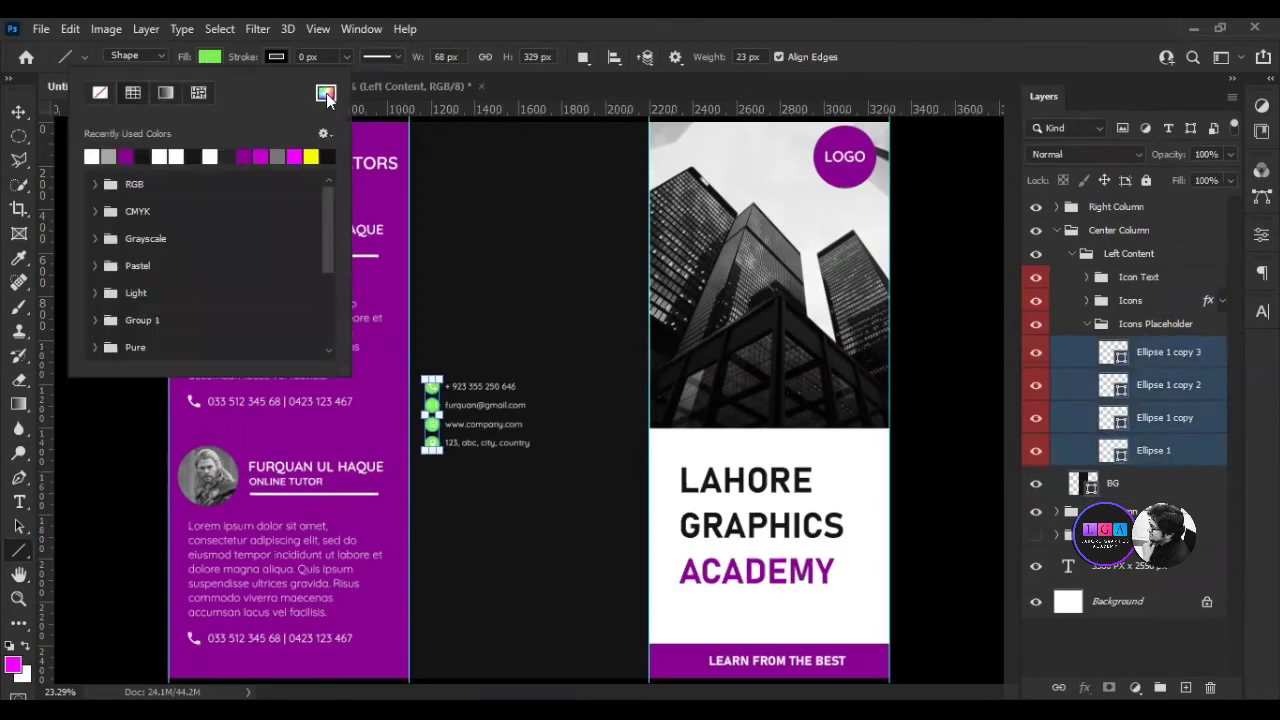
{"action": "left_click", "coordinate": [395, 275]}
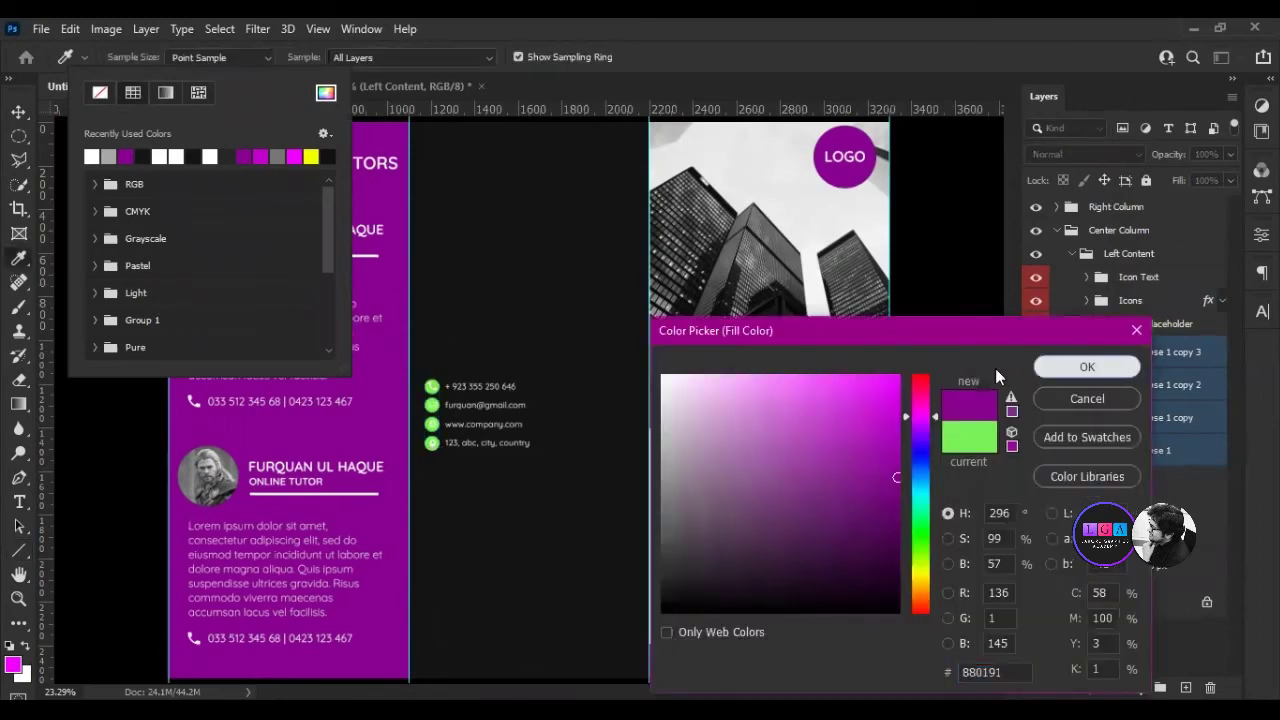
{"action": "left_click", "coordinate": [1117, 370]}
{"action": "scroll", "coordinate": [458, 482], "scroll_direction": "up", "scroll_amount": 1}
{"action": "scroll", "coordinate": [458, 482], "scroll_direction": "up", "scroll_amount": 4}
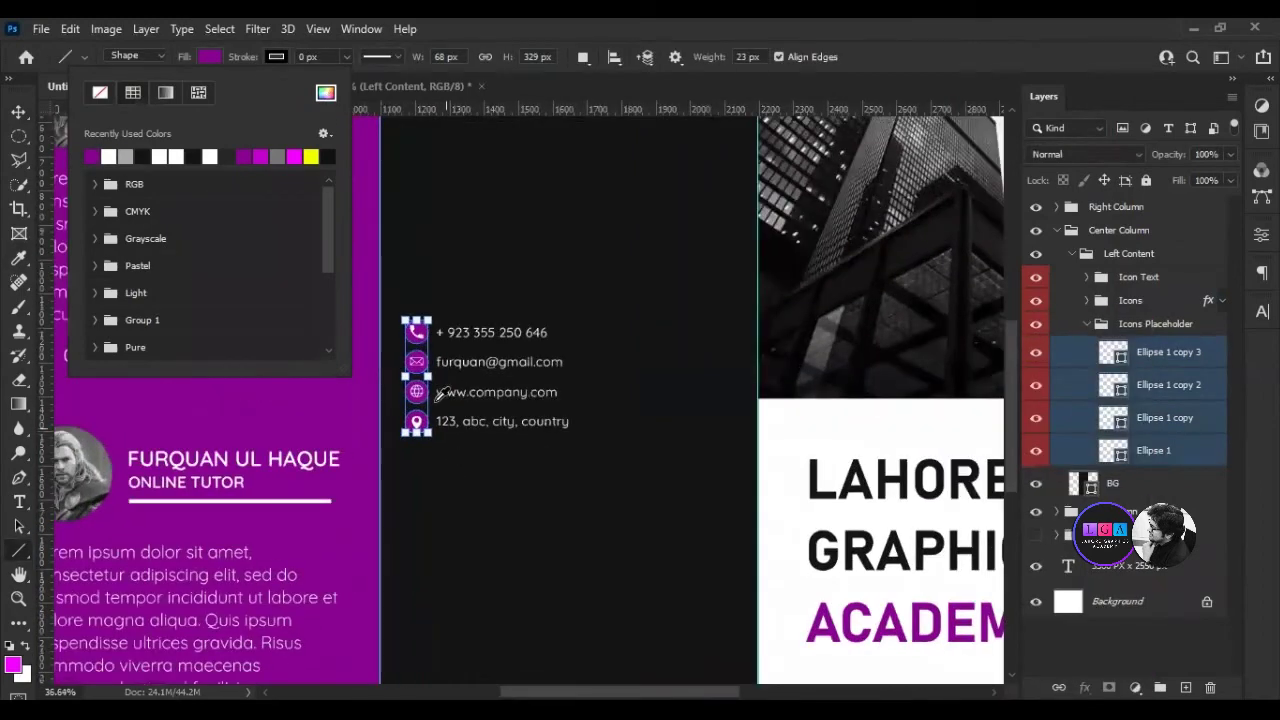
{"action": "left_click", "coordinate": [1136, 490]}
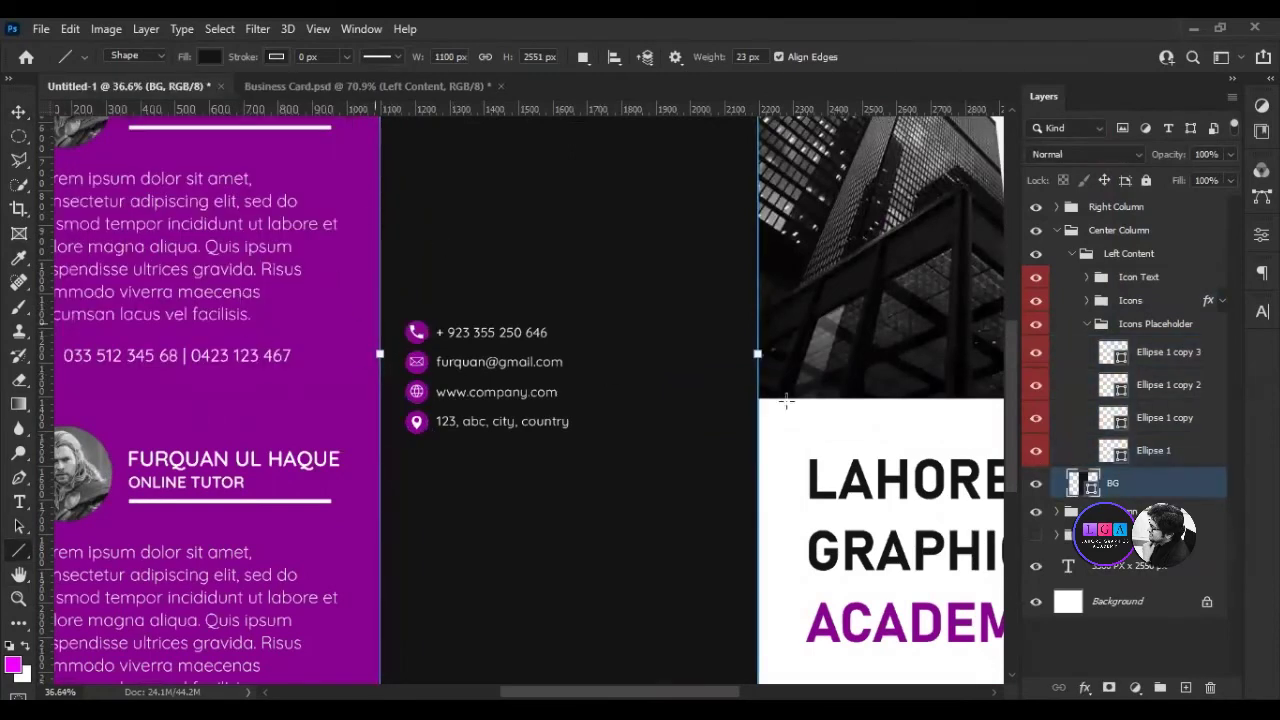
{"action": "left_click", "coordinate": [1087, 324]}
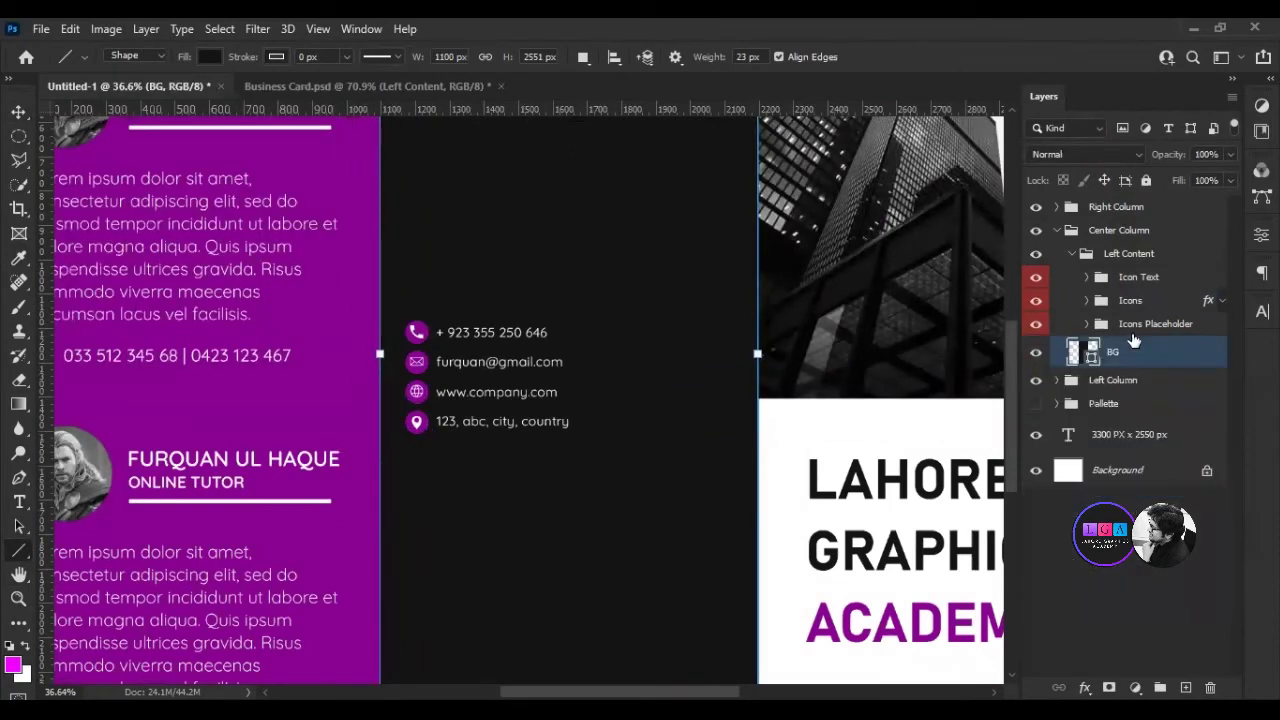
Scale the Left Content contact rows group up to about 205%.
{"action": "left_click", "coordinate": [1127, 253]}
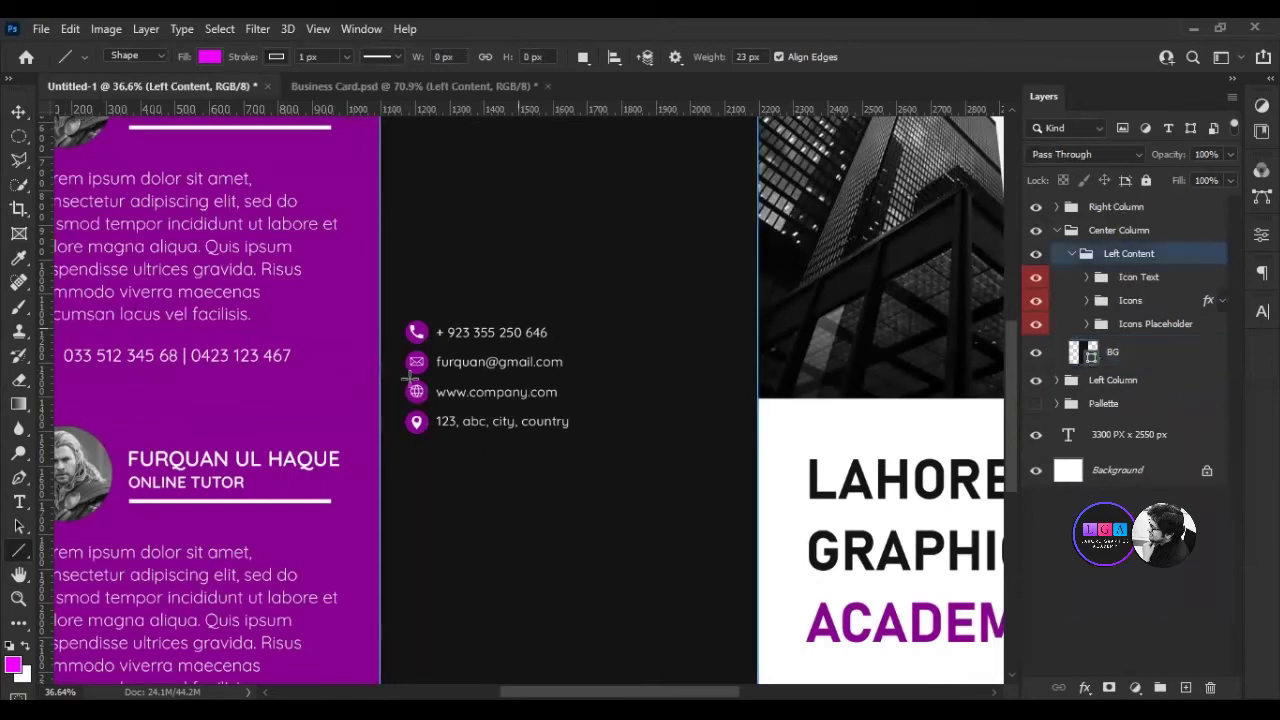
{"action": "key", "text": "ctrl+t"}
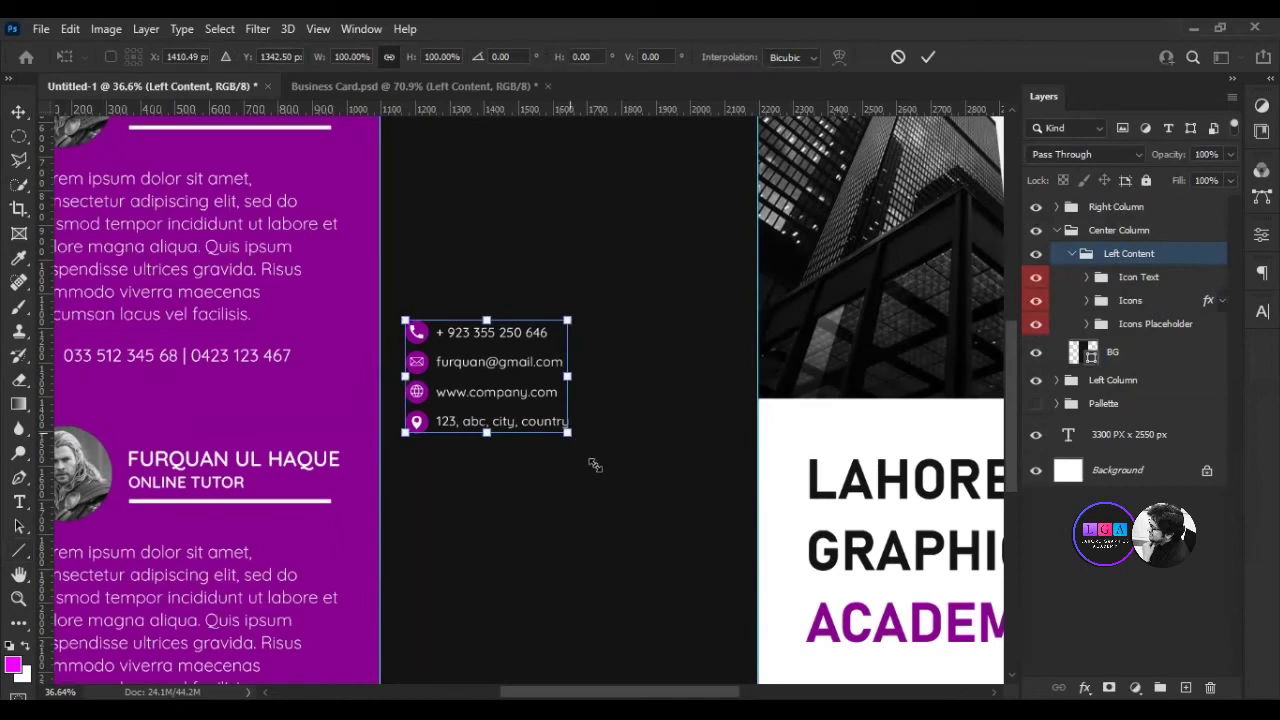
{"action": "left_click_drag", "start_coordinate": [730, 568], "coordinate": [740, 552]}
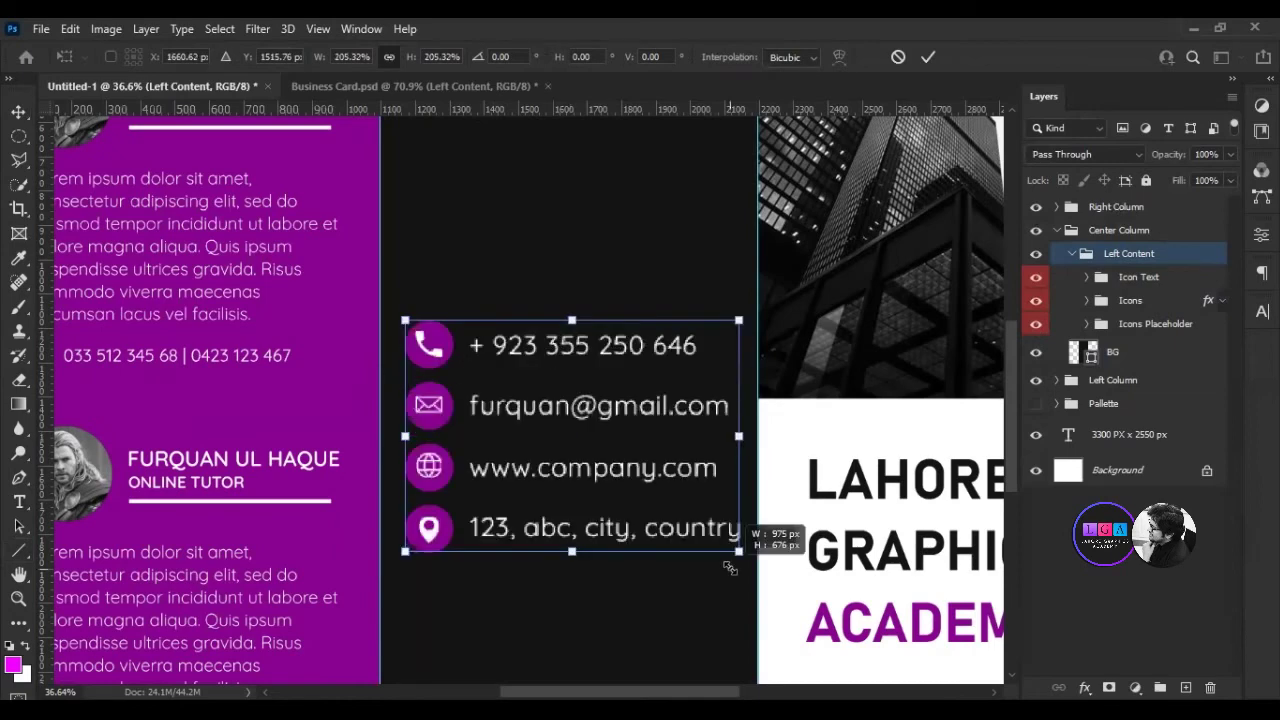
{"action": "left_click", "coordinate": [928, 57]}
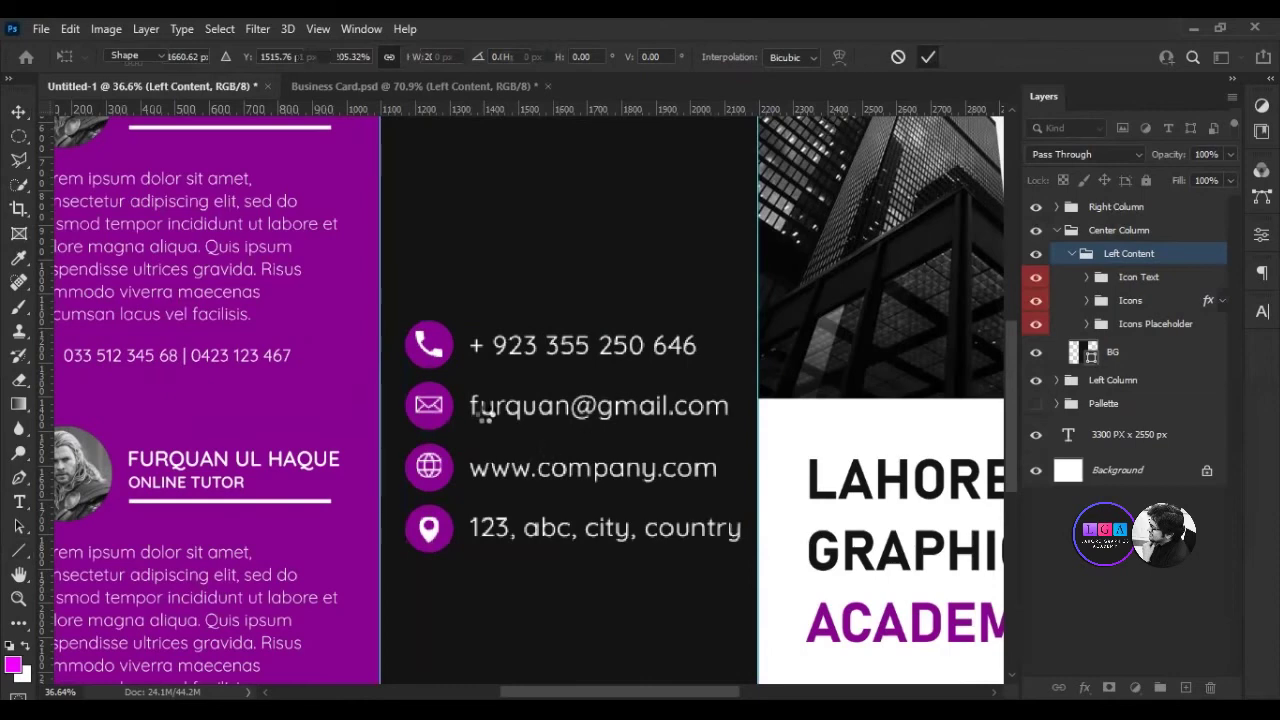
{"action": "scroll", "coordinate": [485, 420], "scroll_direction": "down", "scroll_amount": 2}
{"action": "key", "text": "u"}
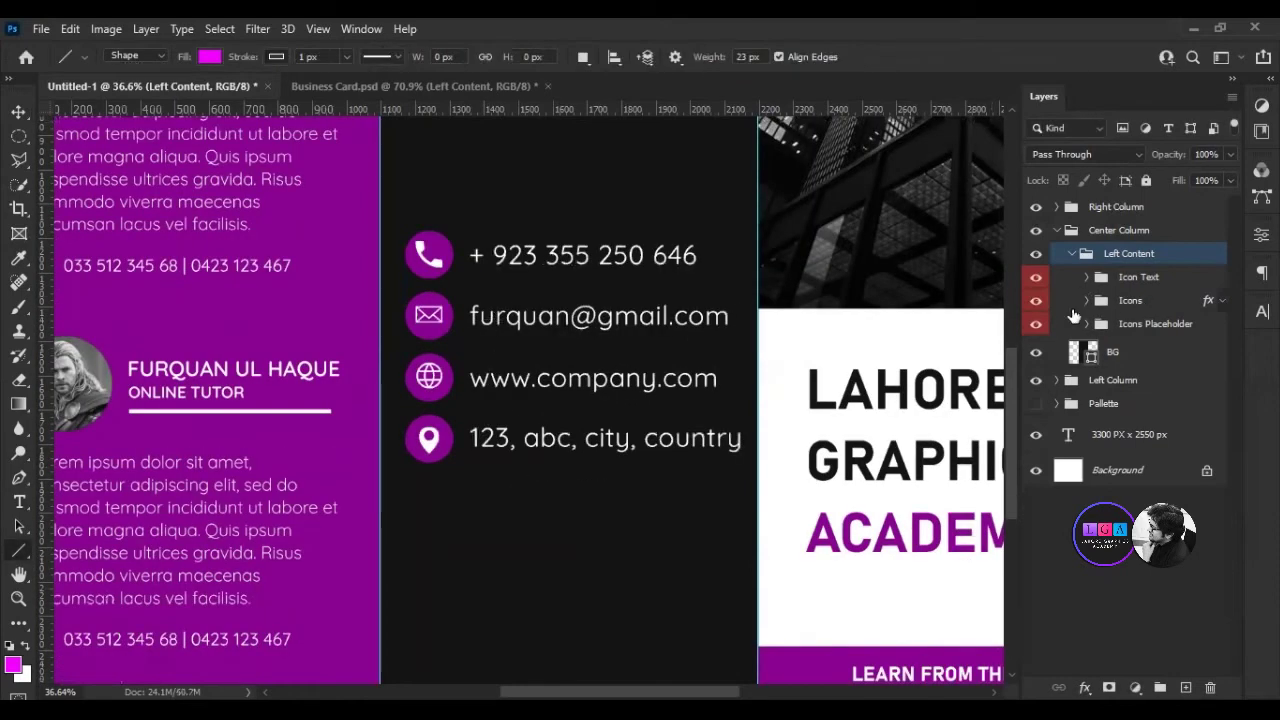
Replace the name part of the e-mail address with the academy's short name.
{"action": "left_click", "coordinate": [1087, 277]}
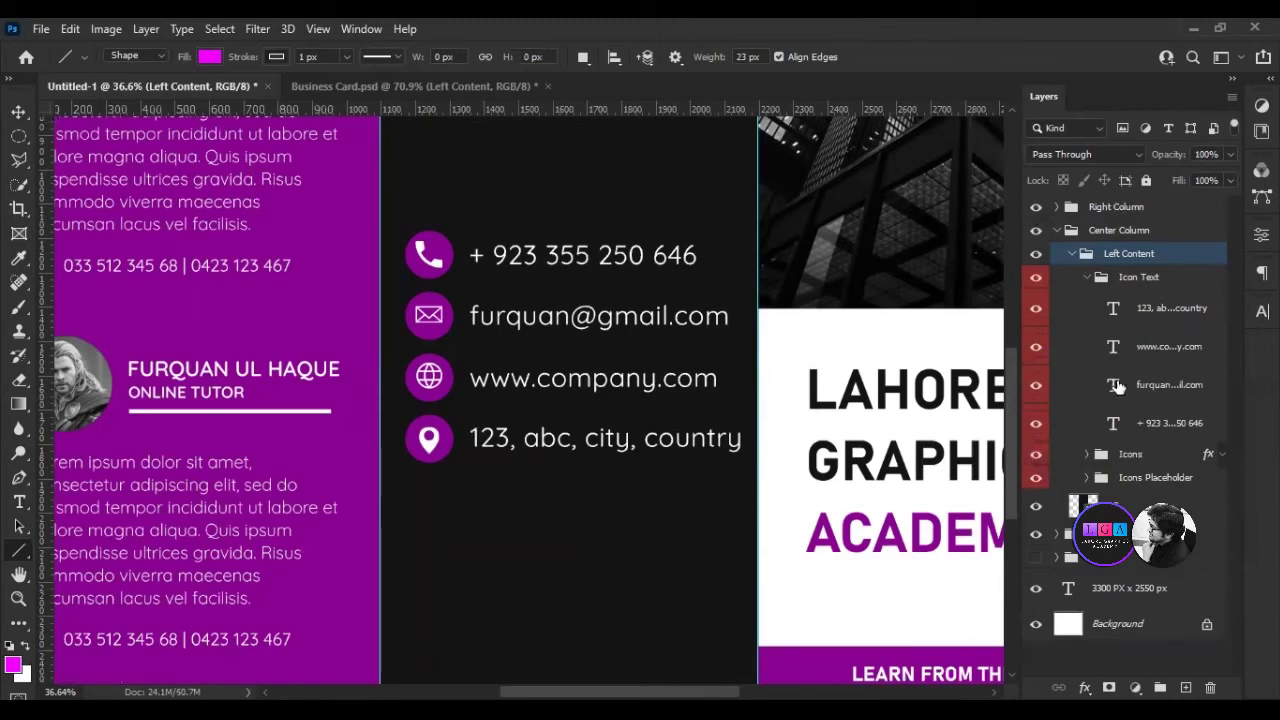
{"action": "key", "text": "t"}
{"action": "left_click", "coordinate": [567, 316]}
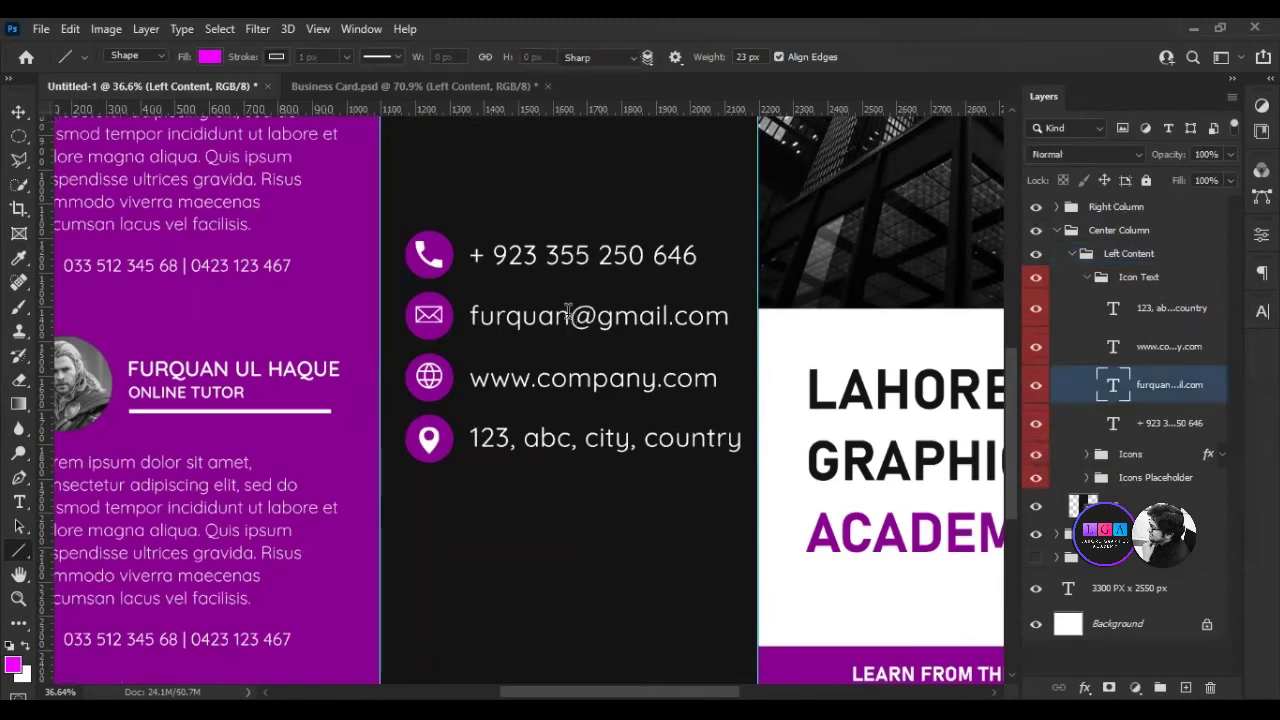
{"action": "key", "text": "ctrl+a"}
{"action": "left_click_drag", "start_coordinate": [569, 316], "coordinate": [469, 316]}
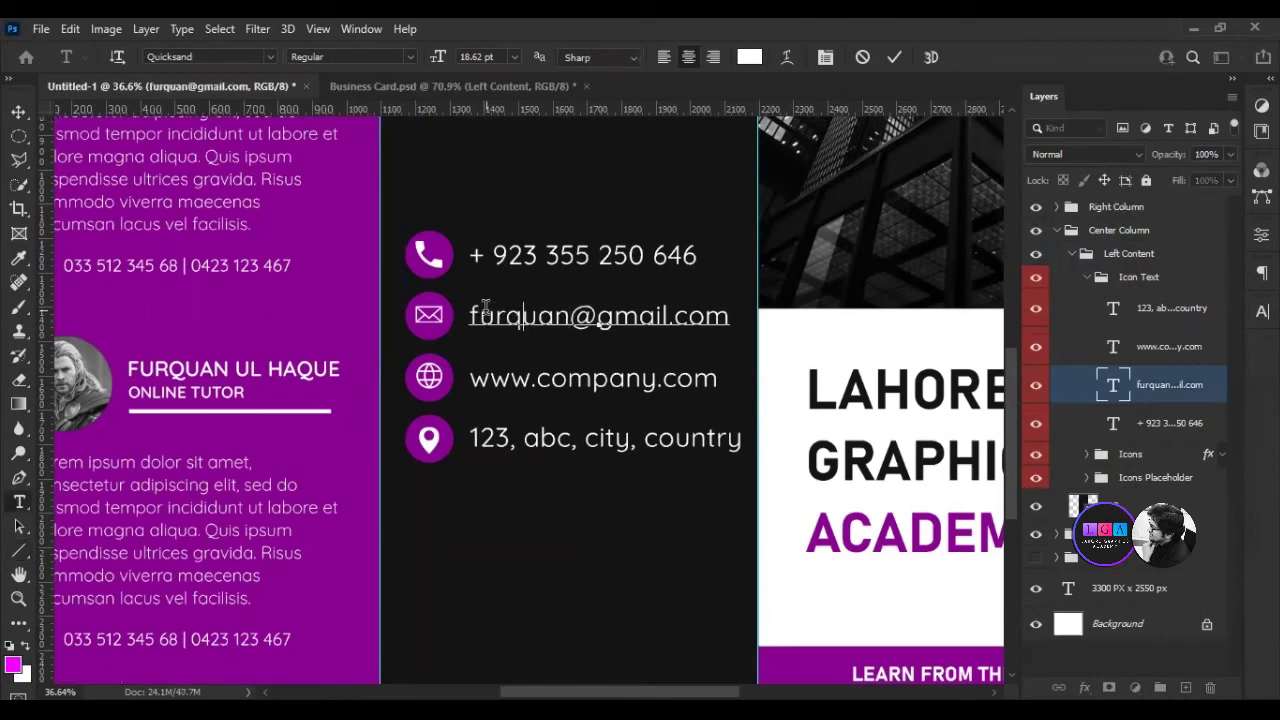
{"action": "type", "text": "lga"}
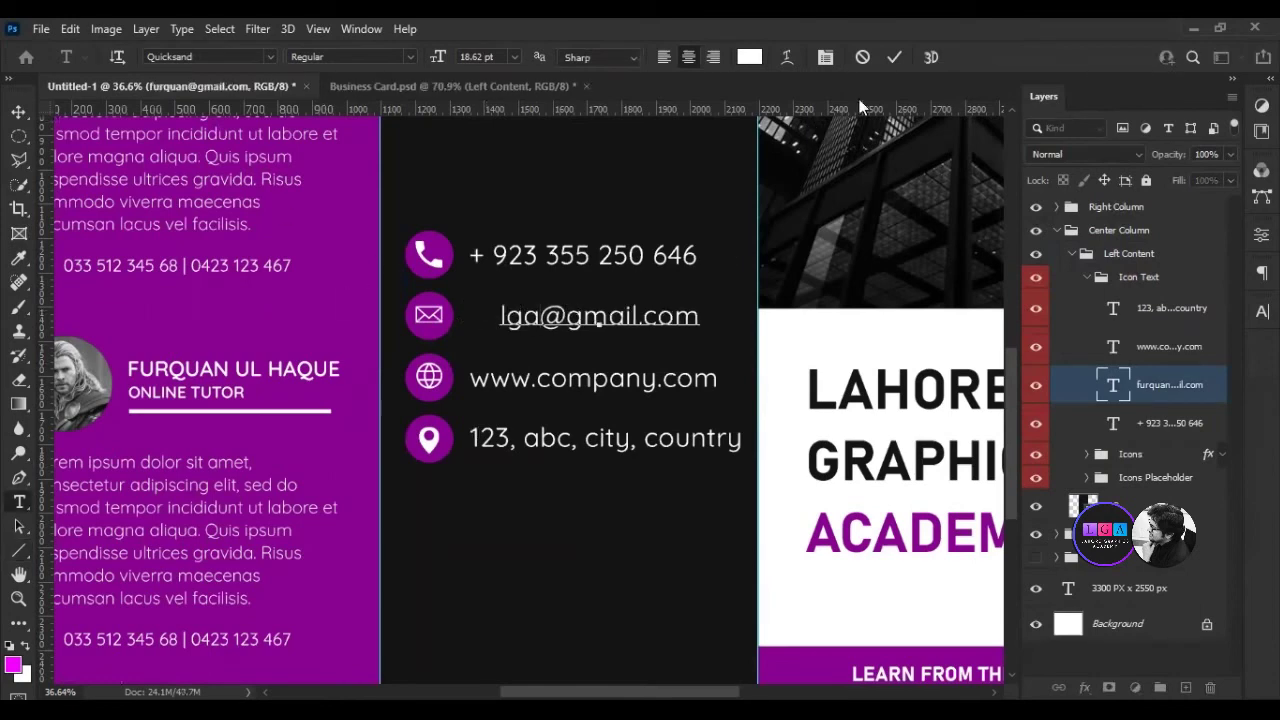
{"action": "key", "text": "ctrl+Return"}
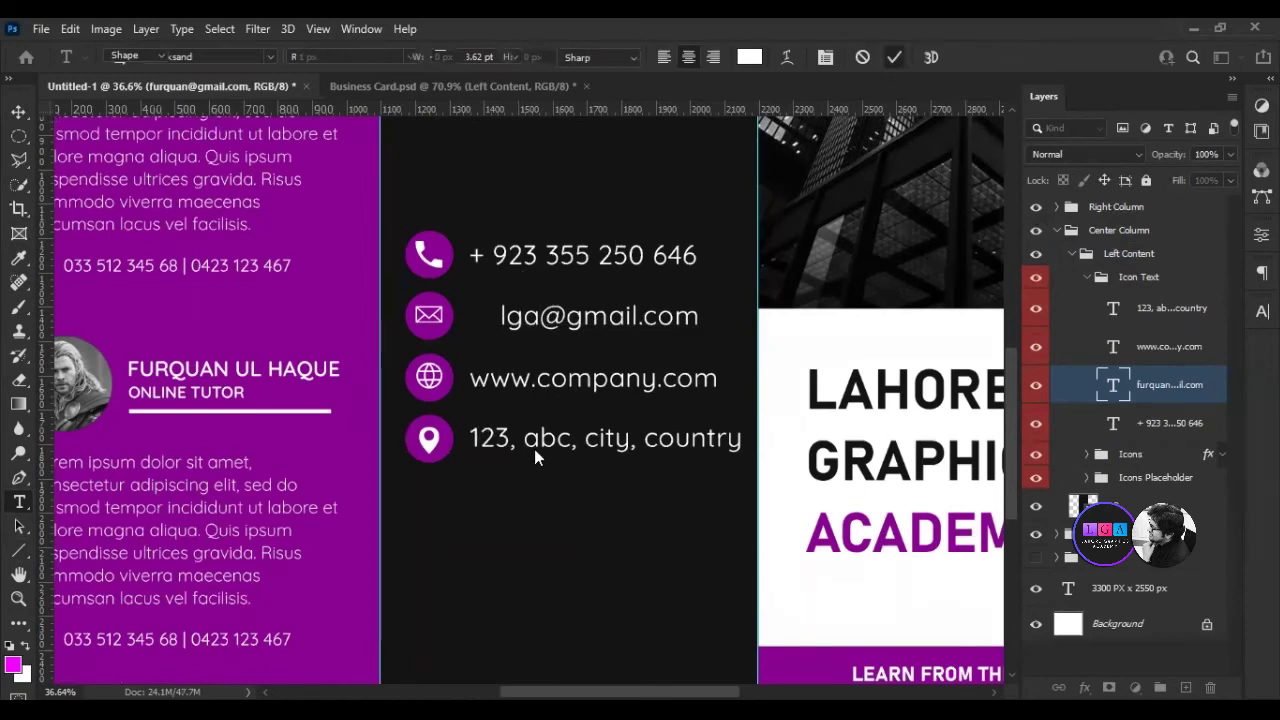
Left-align the four contact text lines with Align Left Edges.
{"action": "key", "text": "u"}
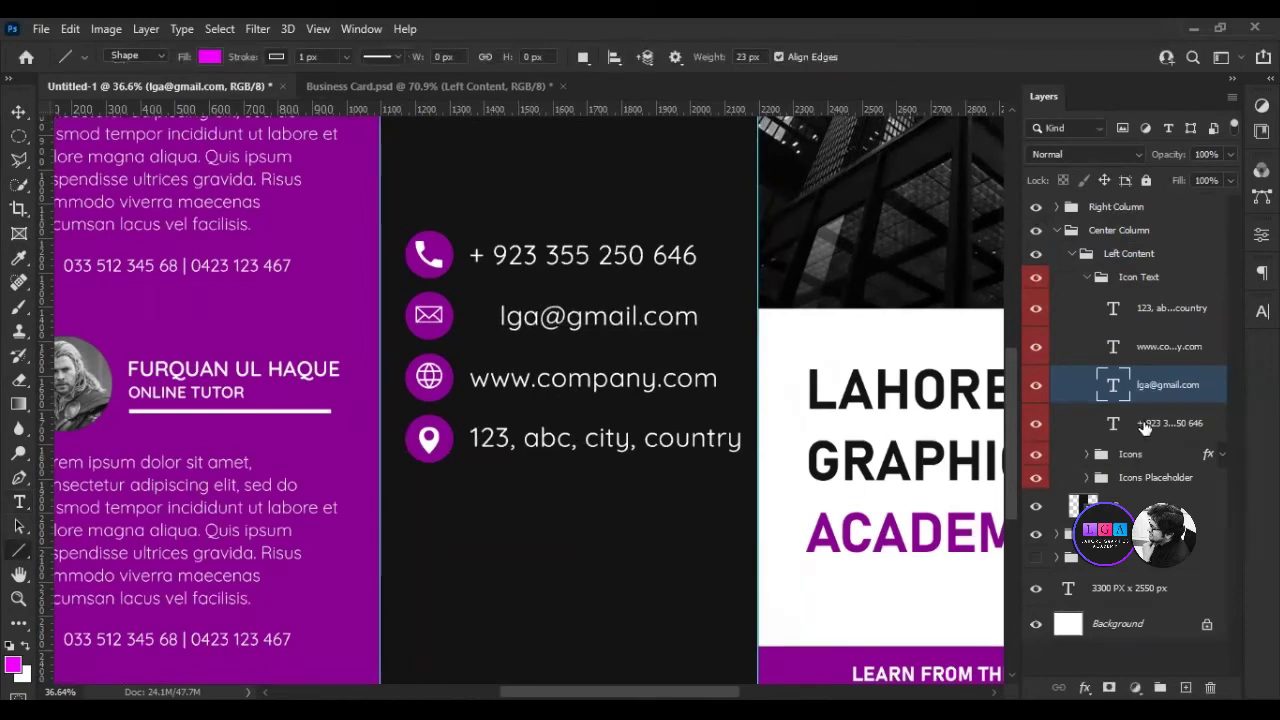
{"action": "key", "text": "alt+bracketleft"}
{"action": "left_click", "coordinate": [1169, 320], "text": "shift"}
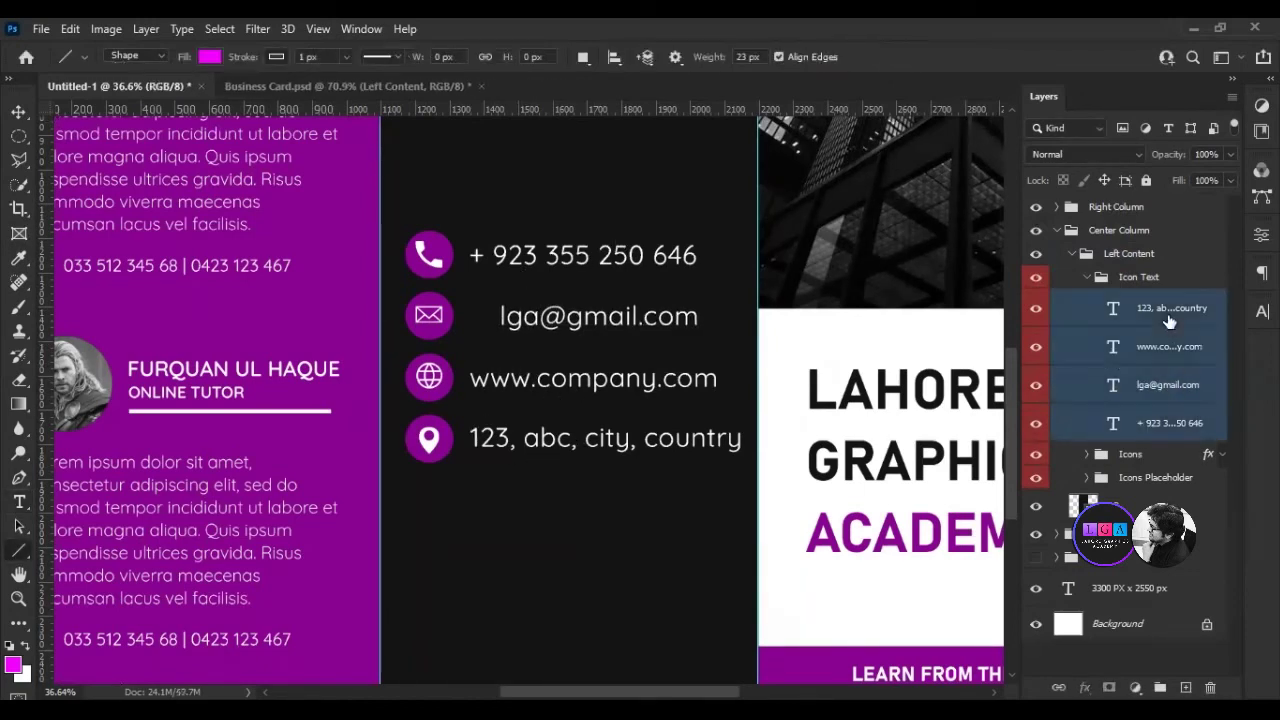
{"action": "key", "text": "v"}
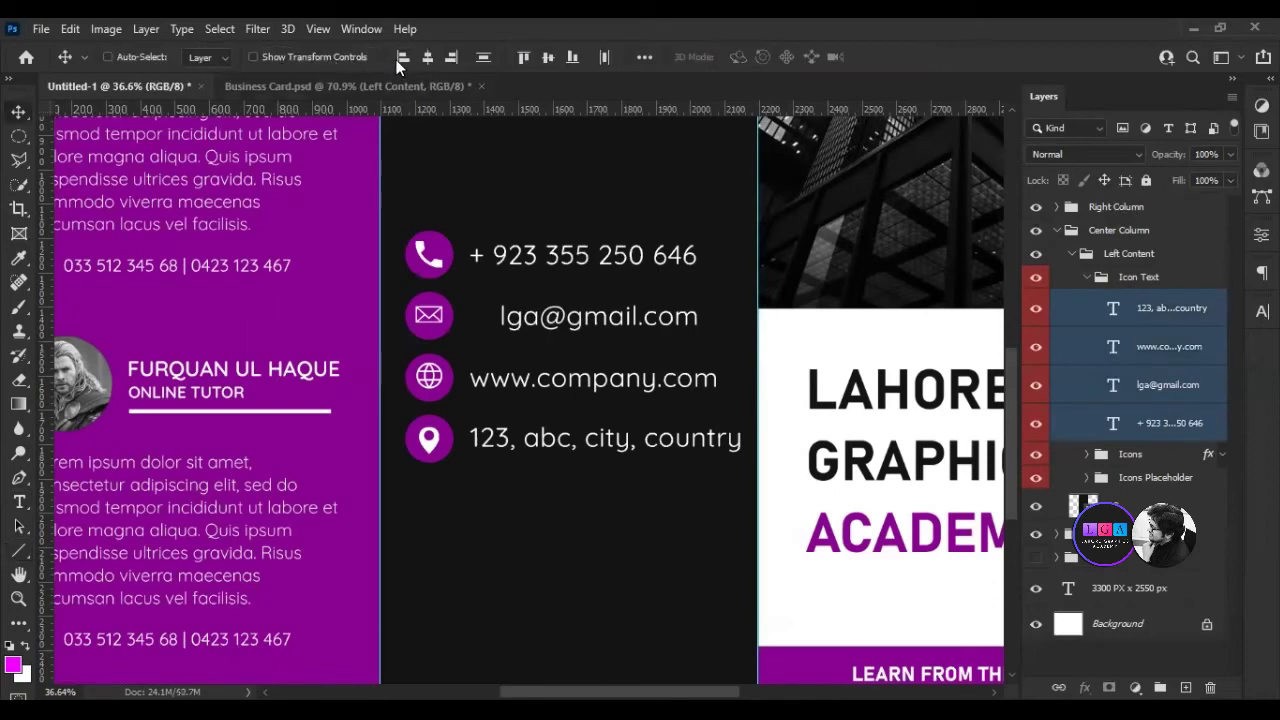
{"action": "left_click", "coordinate": [403, 57]}
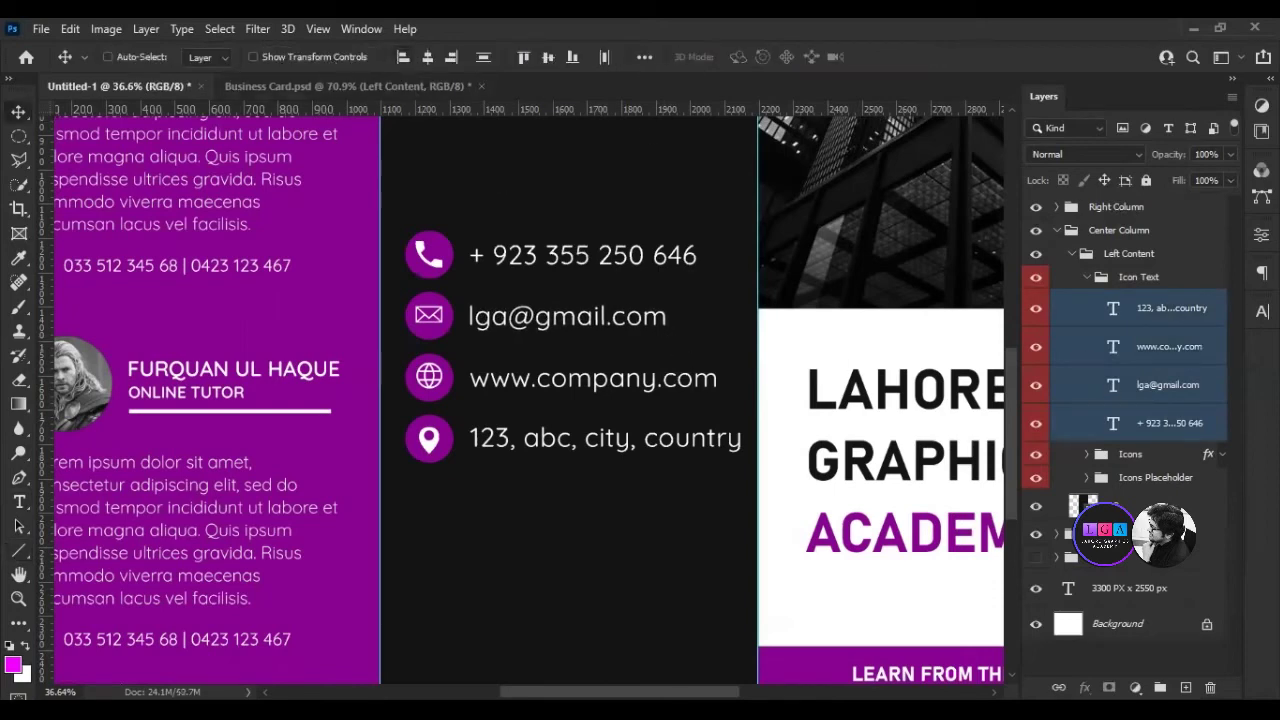
{"action": "left_click", "coordinate": [1155, 463]}
{"action": "scroll", "coordinate": [700, 378], "scroll_direction": "down", "scroll_amount": 2}
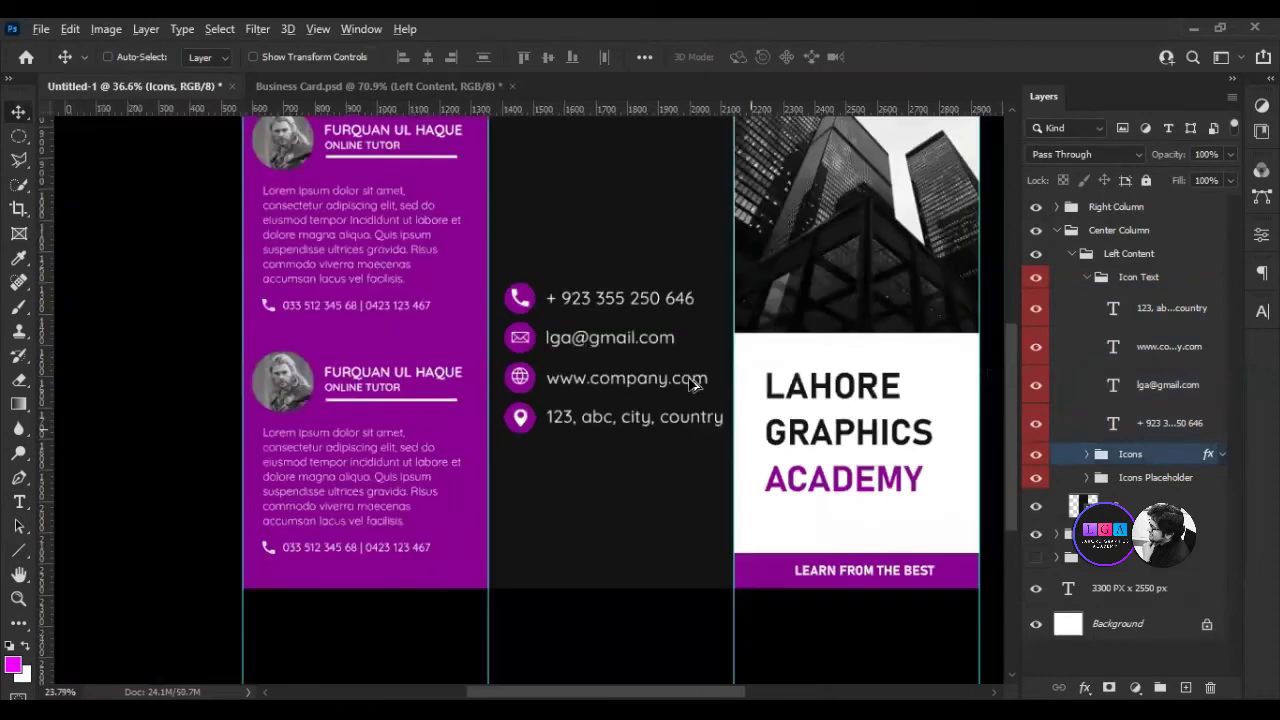
Drag the Left Content contact block about 513 px lower, into the lower half of the dark centre column.
{"action": "left_click", "coordinate": [1066, 270]}
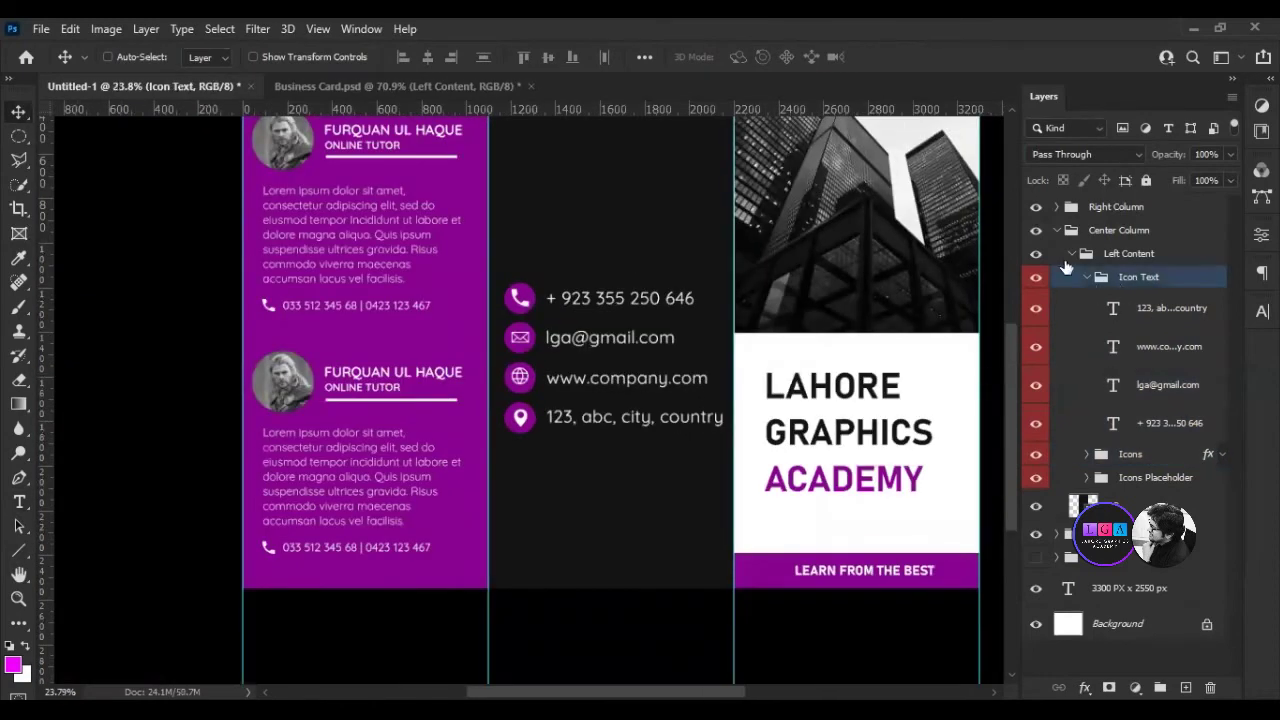
{"action": "left_click", "coordinate": [1066, 258]}
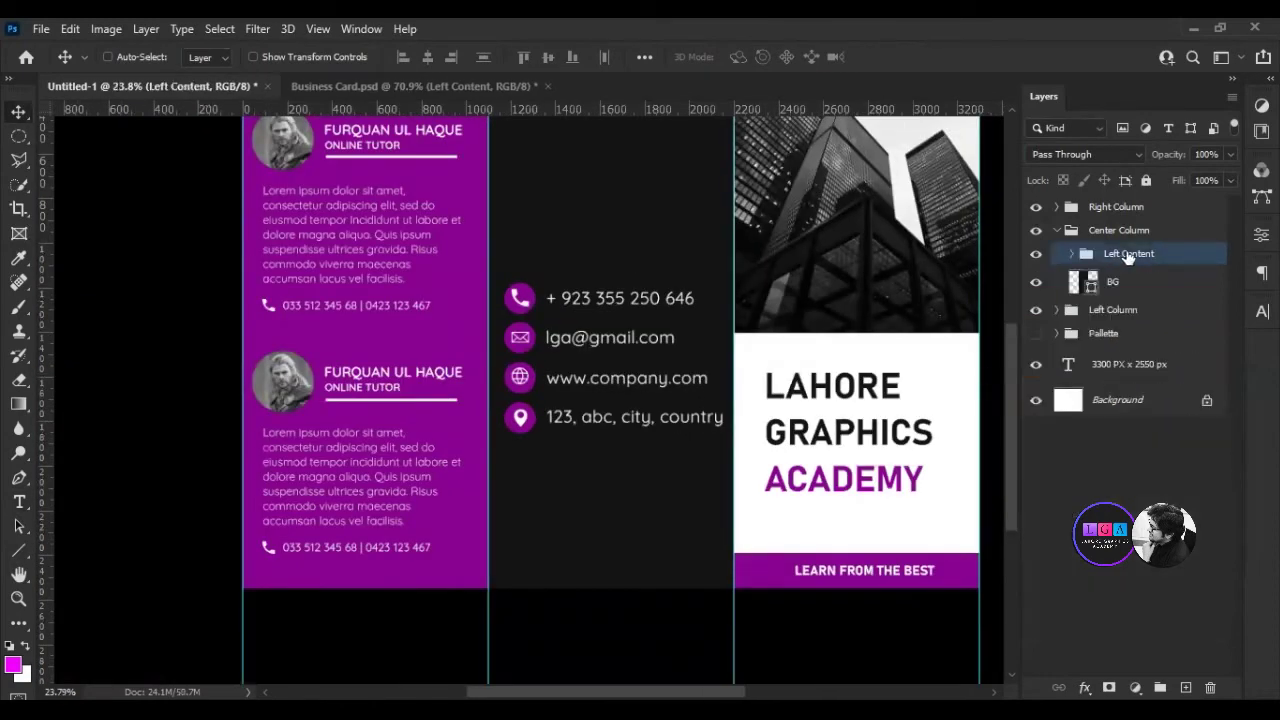
{"action": "left_click_drag", "start_coordinate": [626, 321], "coordinate": [624, 326]}
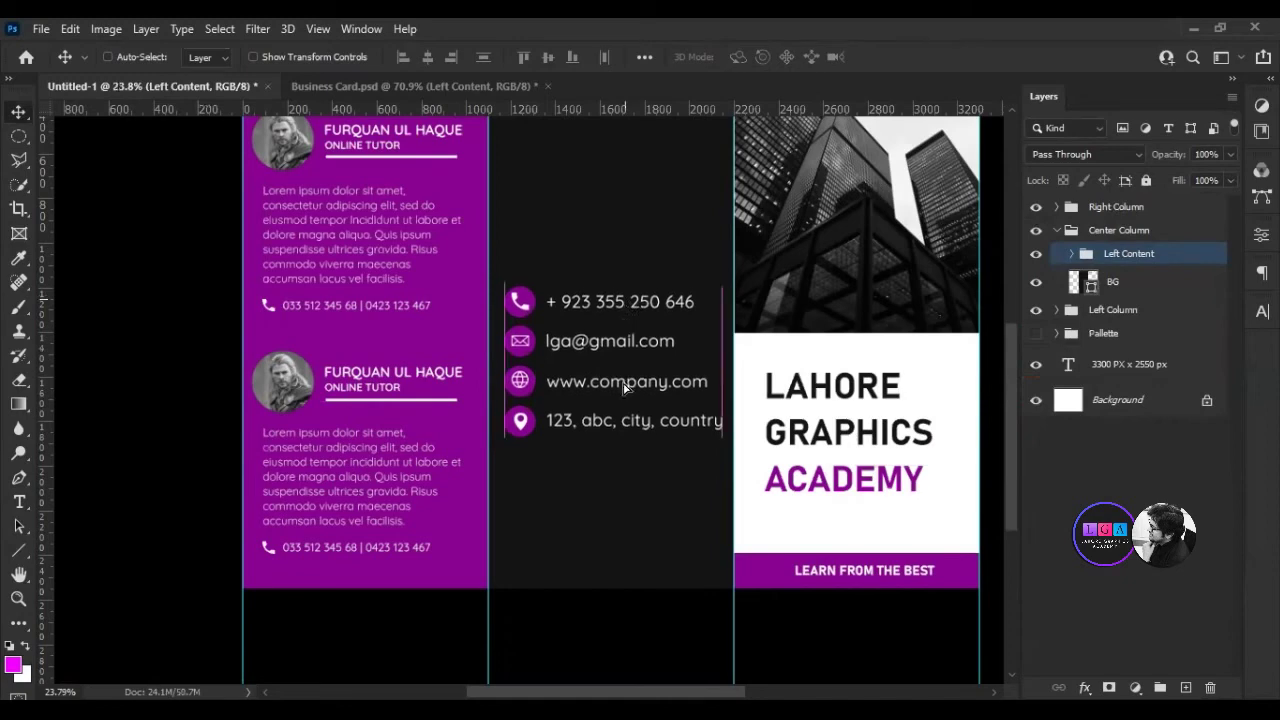
{"action": "left_click_drag", "start_coordinate": [624, 415], "coordinate": [623, 392]}
{"action": "scroll", "coordinate": [35, 502], "scroll_direction": "down", "scroll_amount": 1}
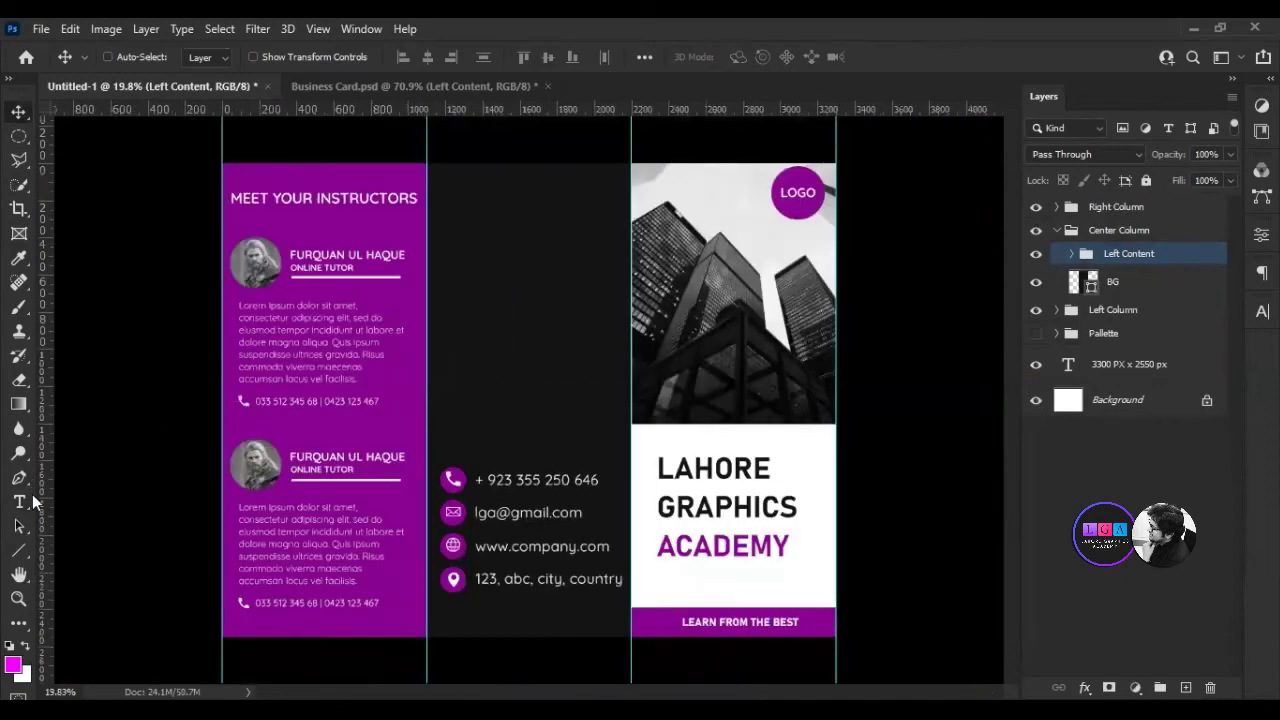
Add a 41 pt heading text line and position it above the contact rows.
{"action": "left_click", "coordinate": [20, 503]}
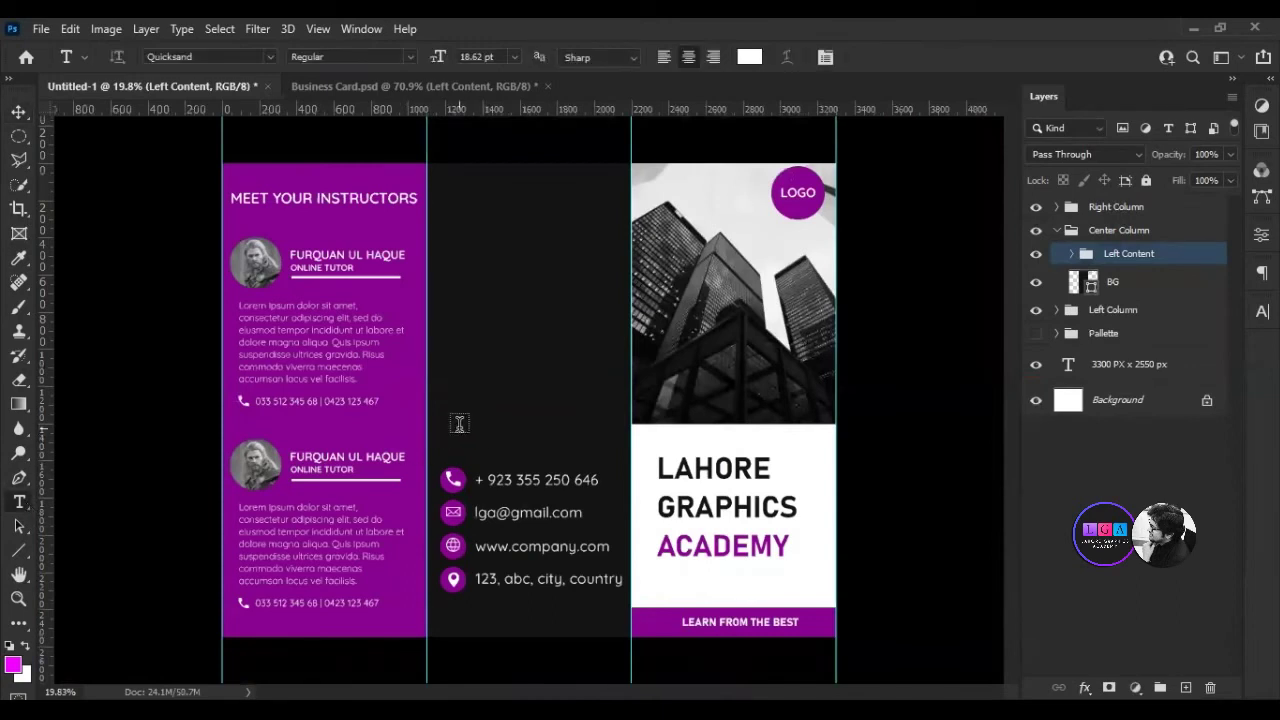
{"action": "left_click", "coordinate": [459, 424]}
{"action": "key", "text": "ctrl+a"}
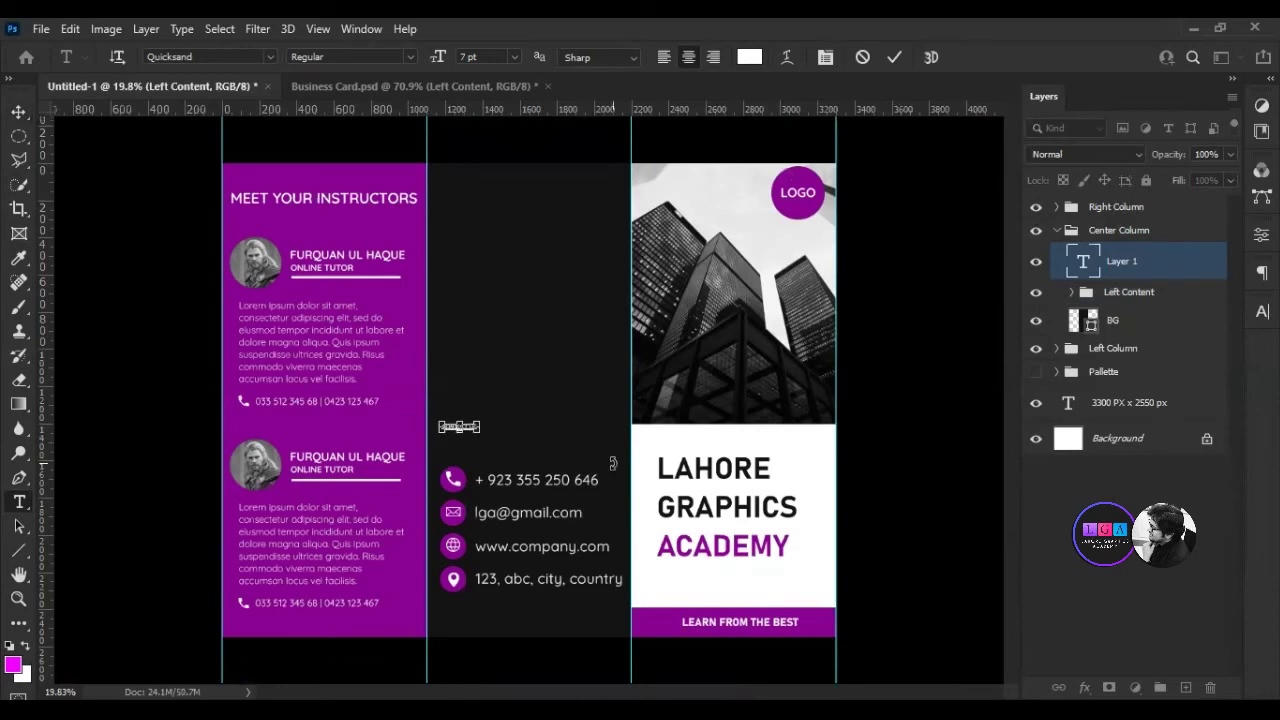
{"action": "left_click_drag", "start_coordinate": [434, 58], "coordinate": [470, 65]}
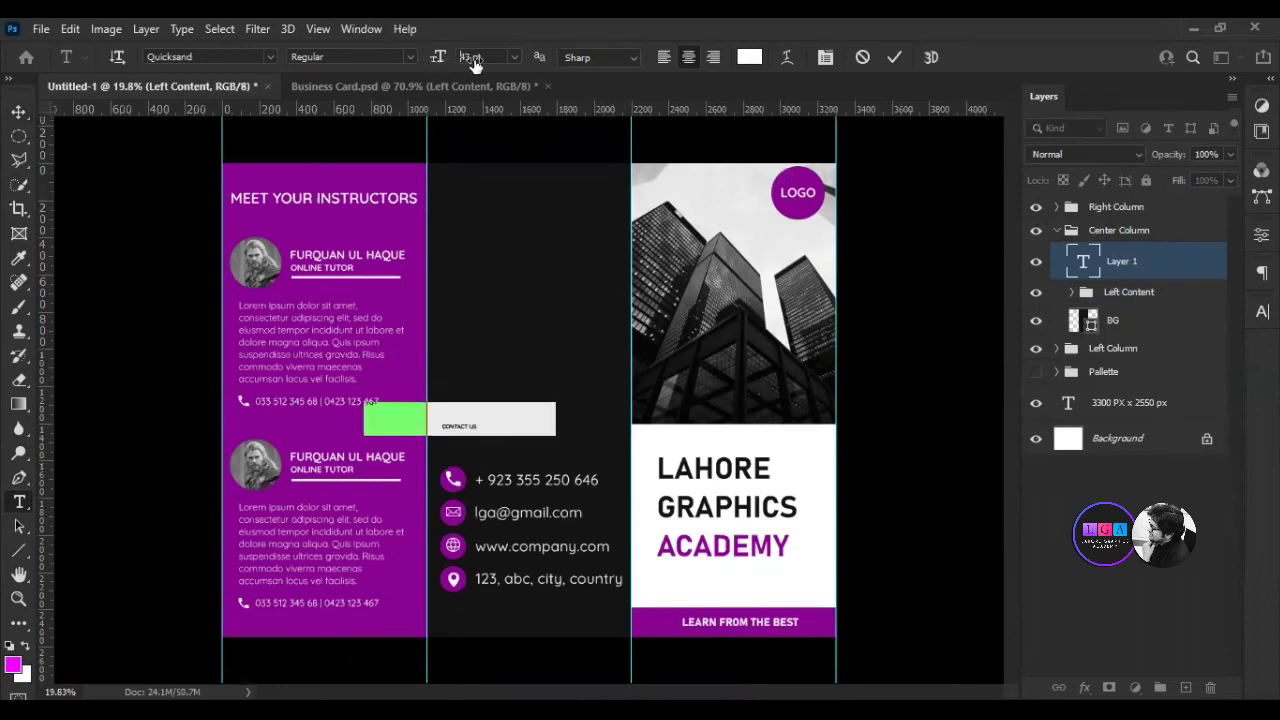
{"action": "type", "text": "41"}
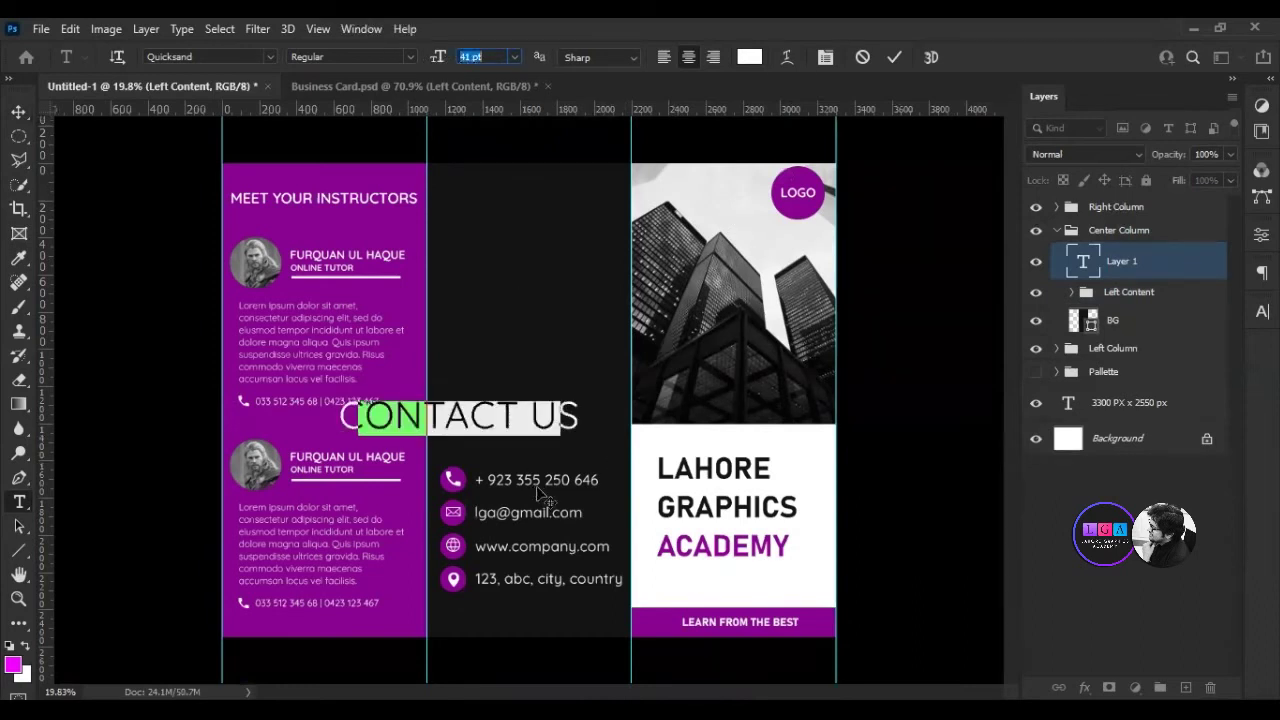
{"action": "key", "text": "Return"}
{"action": "left_click_drag", "start_coordinate": [598, 529], "coordinate": [668, 536]}
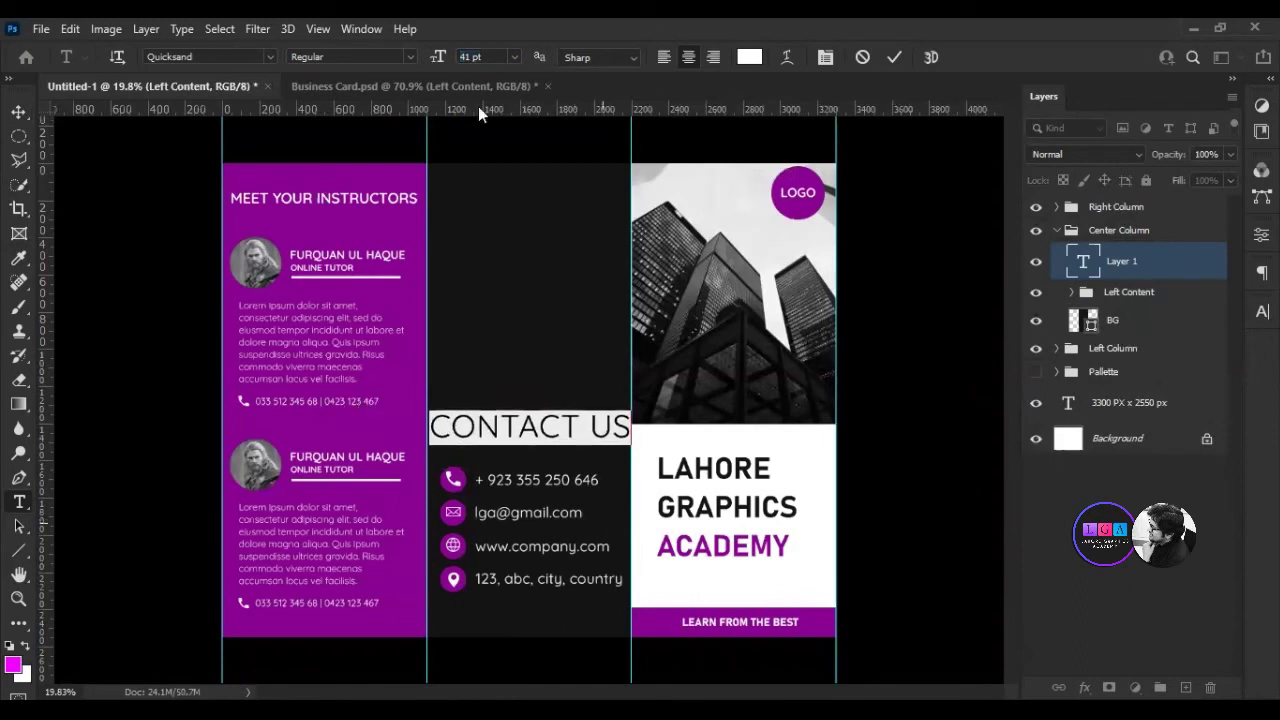
Reduce the heading to 31 pt Quicksand SemiBold and select the word CONTACT.
{"action": "left_click_drag", "start_coordinate": [441, 57], "coordinate": [425, 58]}
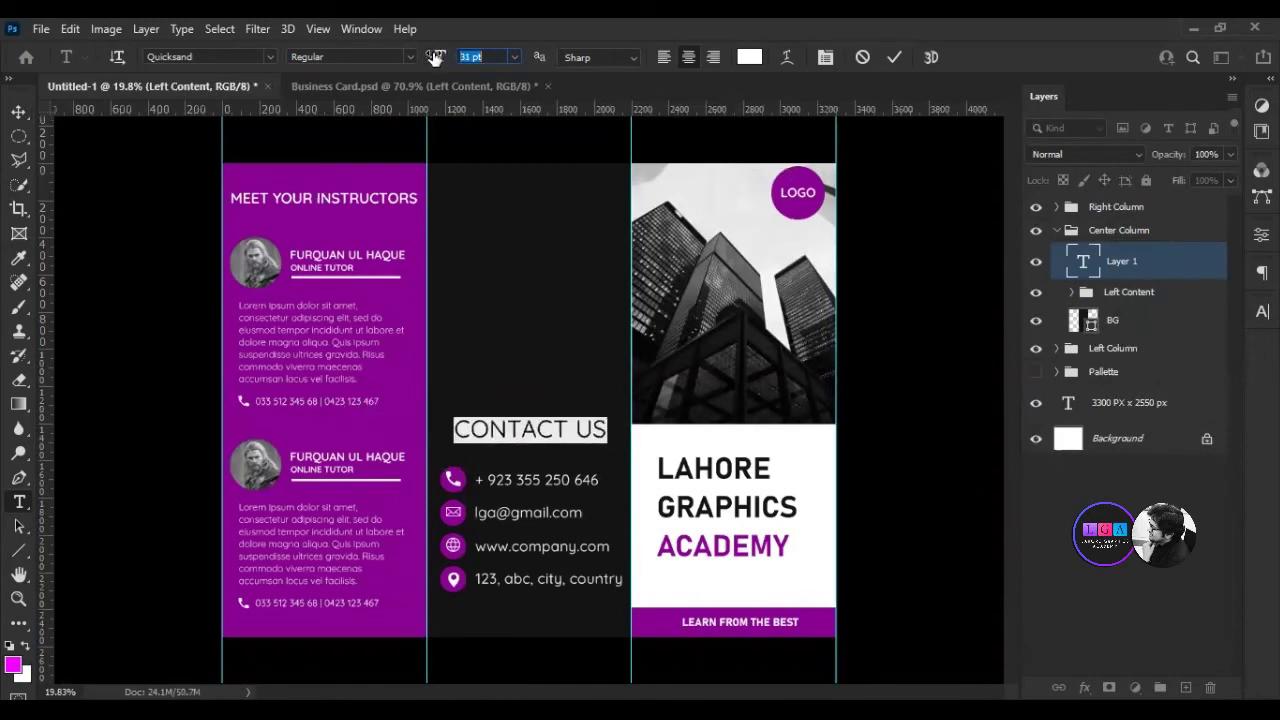
{"action": "left_click", "coordinate": [410, 57]}
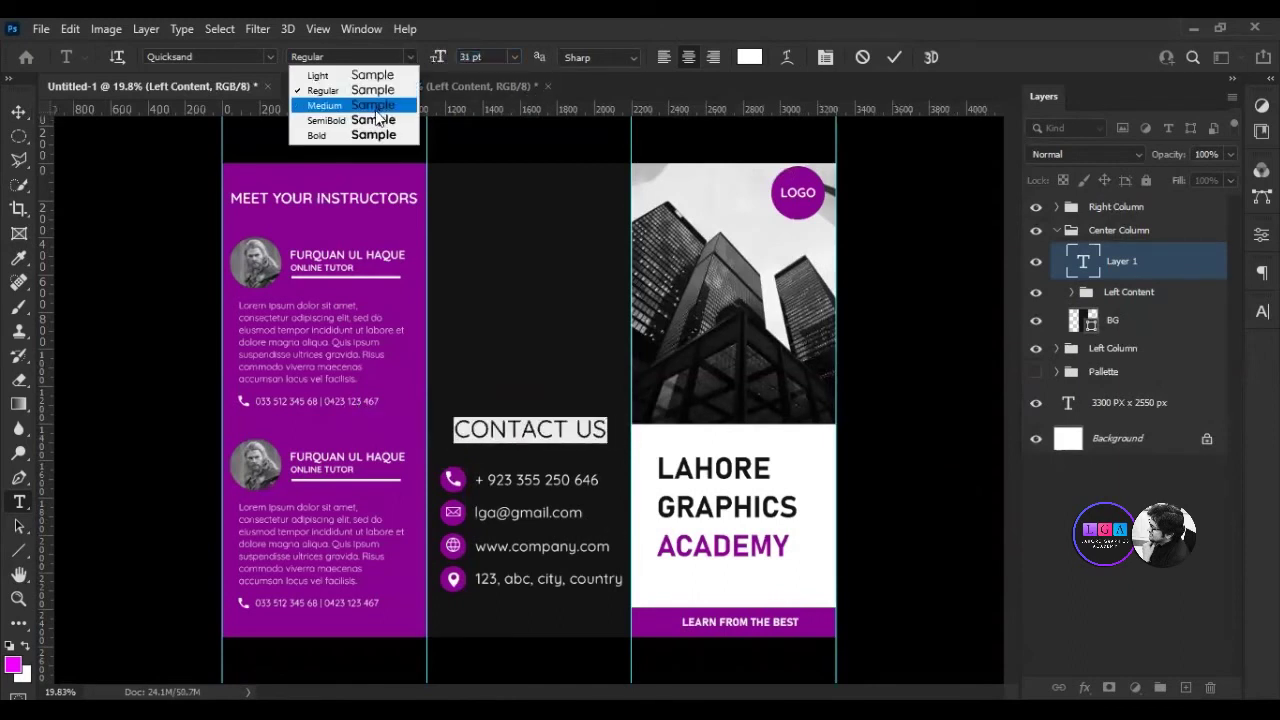
{"action": "left_click", "coordinate": [381, 121]}
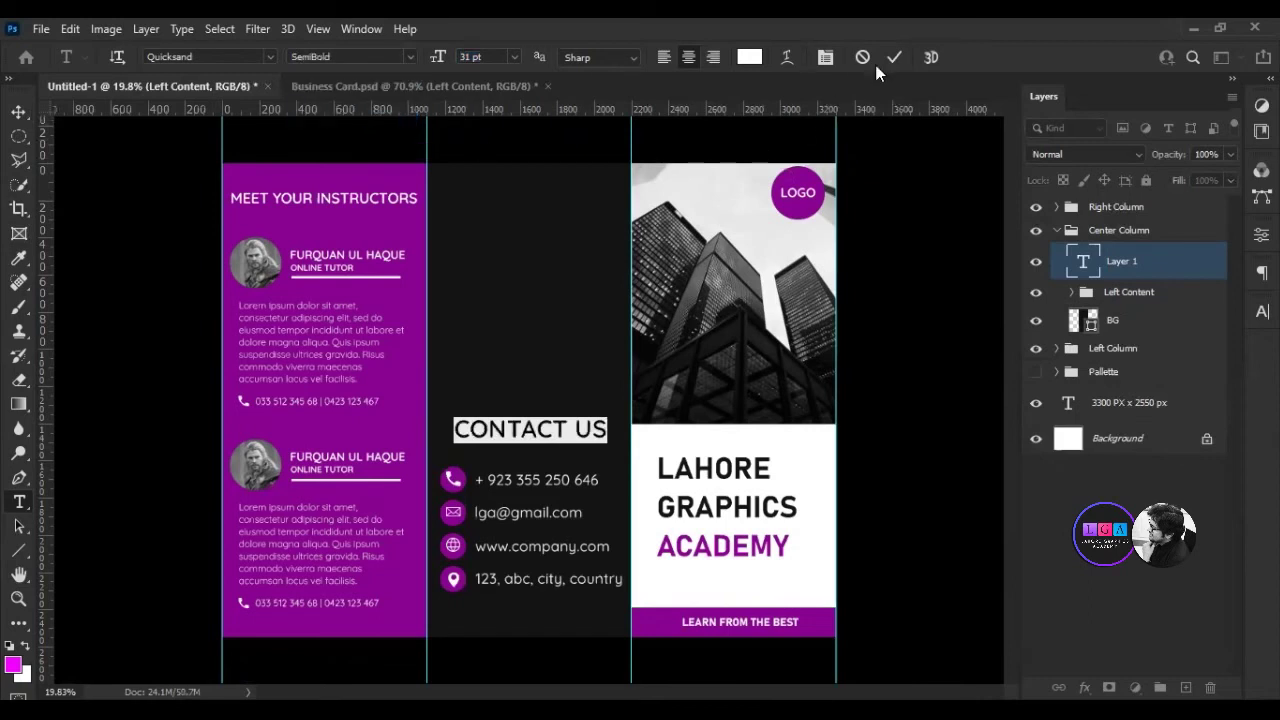
{"action": "left_click_drag", "start_coordinate": [570, 428], "coordinate": [455, 428]}
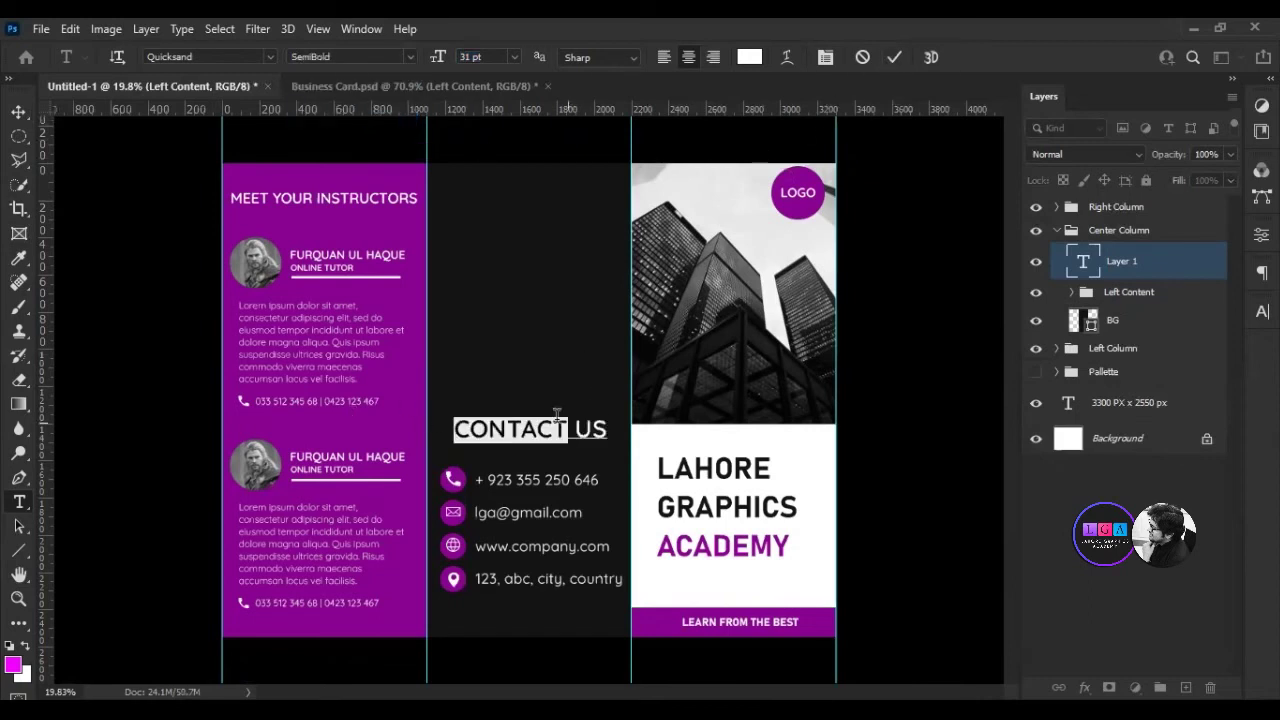
{"action": "mouse_move", "coordinate": [576, 428]}
{"action": "left_mouse_down"}
{"action": "mouse_move", "coordinate": [608, 428]}
{"action": "mouse_move", "coordinate": [452, 428]}
{"action": "left_mouse_up"}
Colour the word CONTACT purple and commit the heading.
{"action": "left_click", "coordinate": [750, 57]}
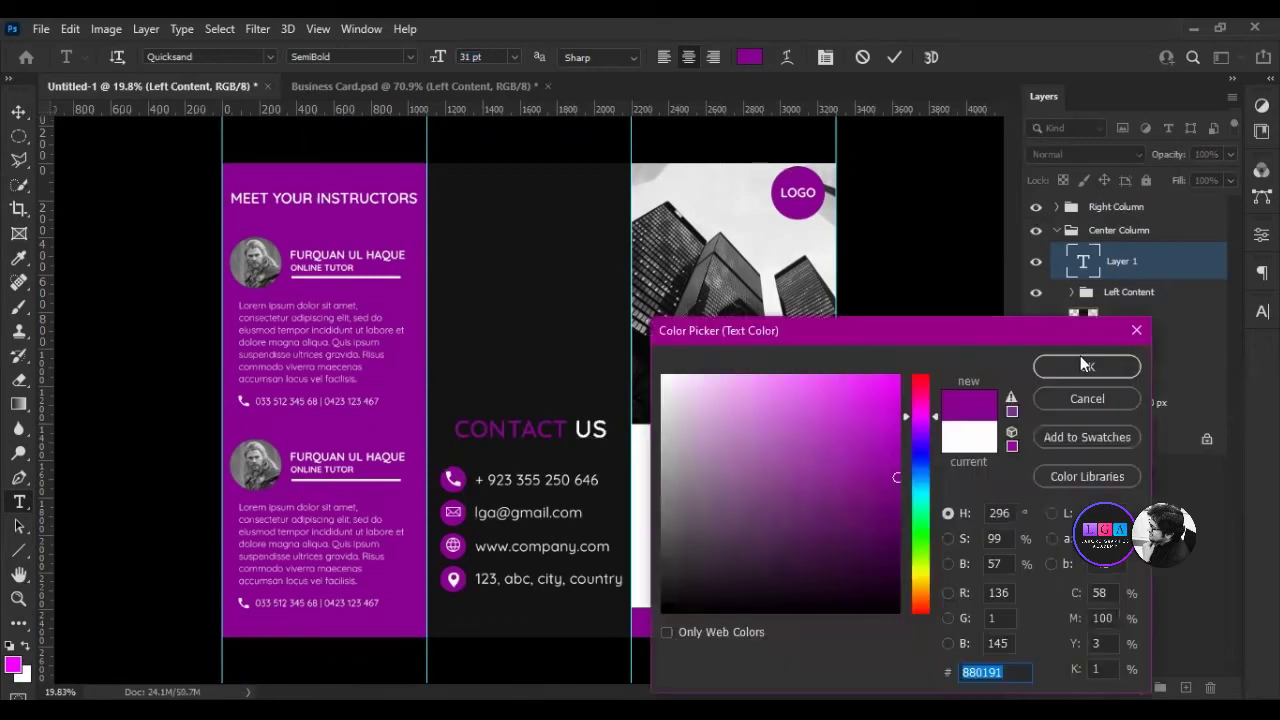
{"action": "left_click", "coordinate": [1086, 366]}
{"action": "left_click", "coordinate": [891, 406]}
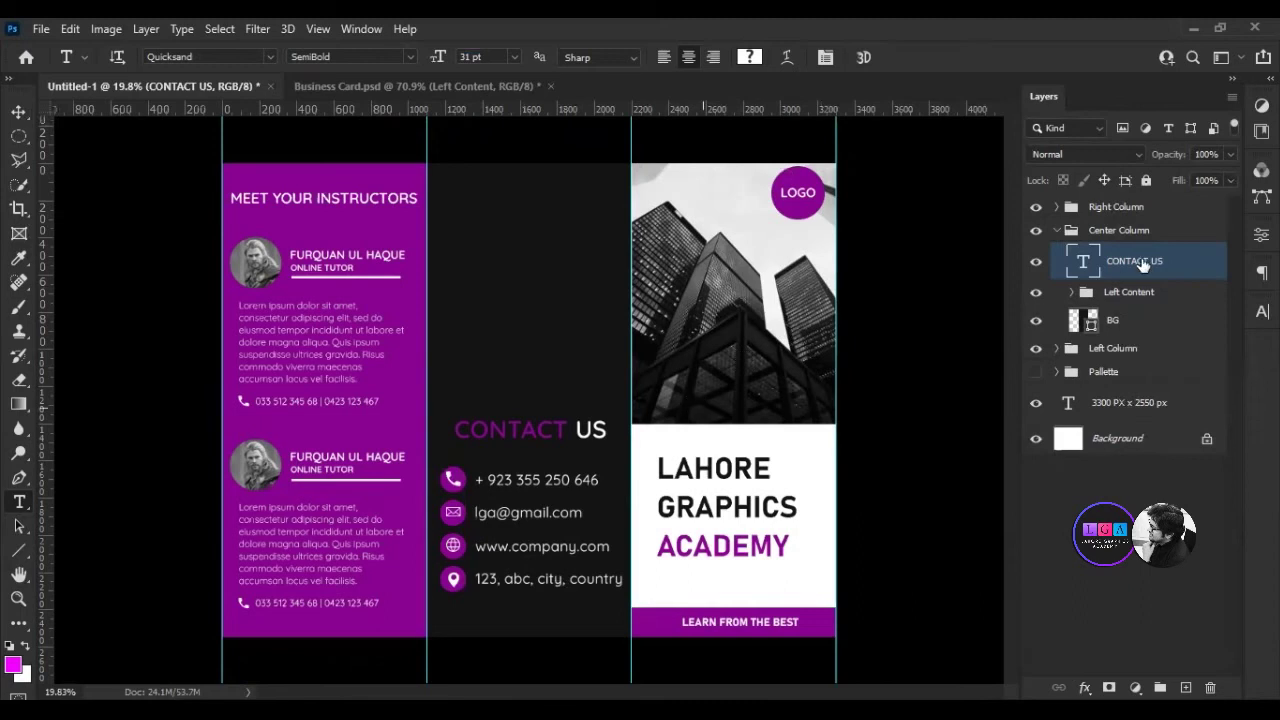
Recolour the whole CONTACT US heading white (#ffffff) and commit it.
{"action": "double_click", "coordinate": [1074, 264]}
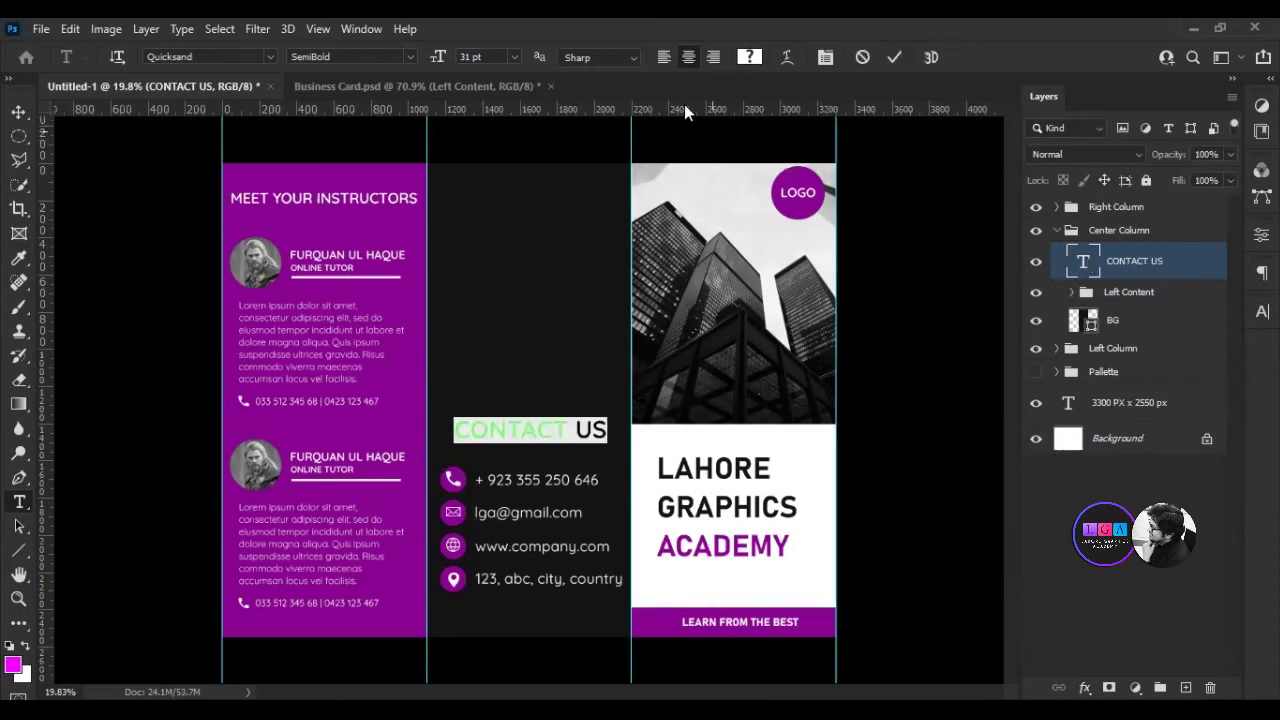
{"action": "left_click", "coordinate": [750, 57]}
{"action": "type", "text": "ffffff"}
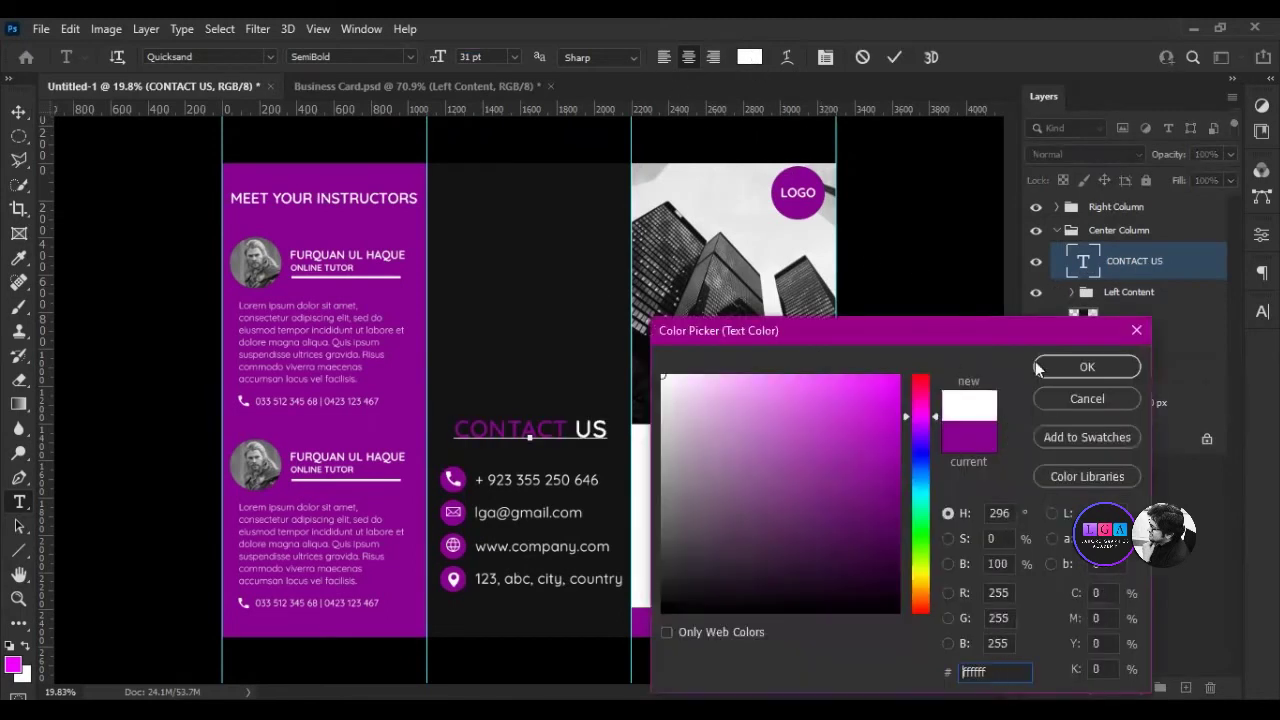
{"action": "left_click", "coordinate": [1077, 360]}
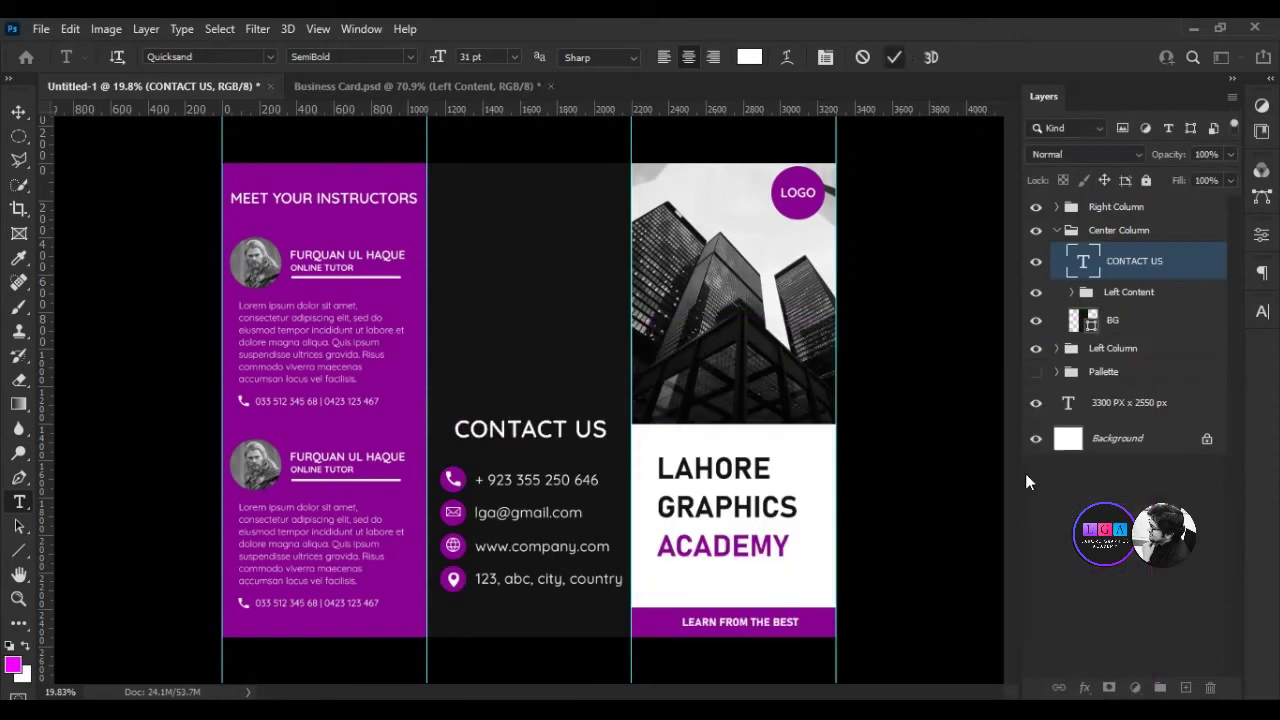
{"action": "key", "text": "ctrl+Return"}
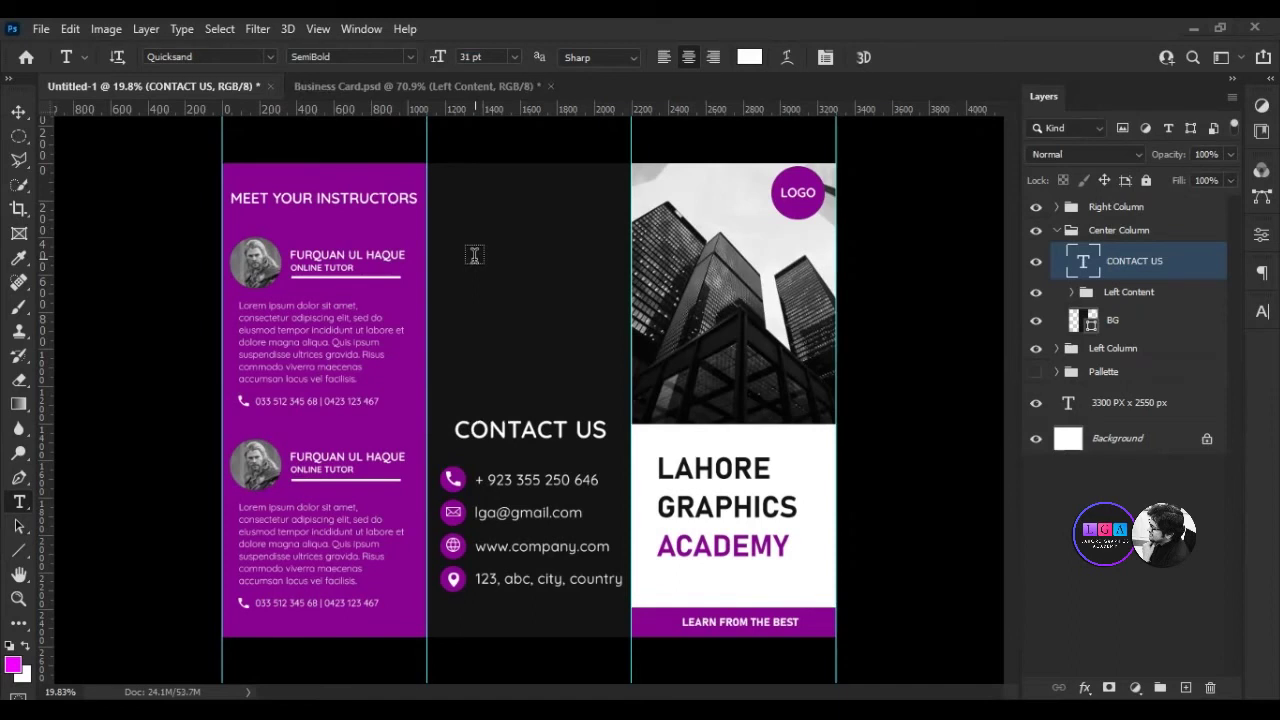
Type the quote 'Be yourself; everyone else is already taken.' over three lines in the middle column.
{"action": "left_click", "coordinate": [504, 309]}
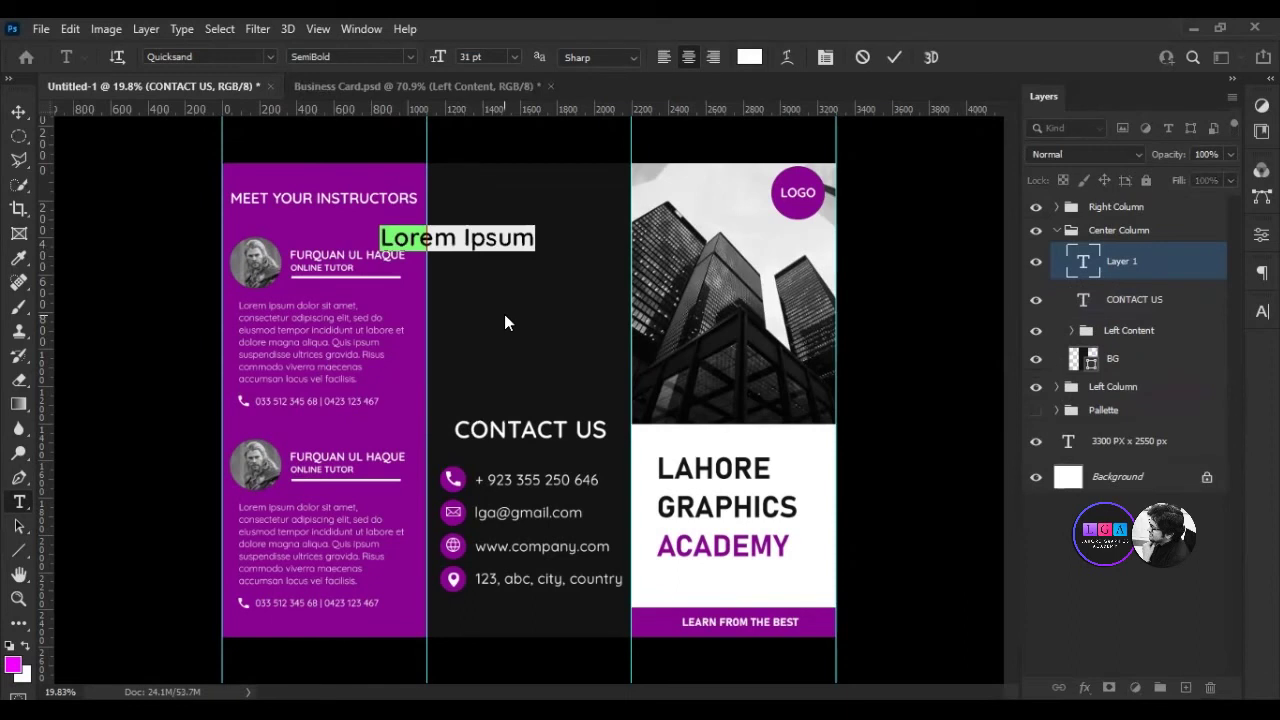
{"action": "type", "text": "Be your"}
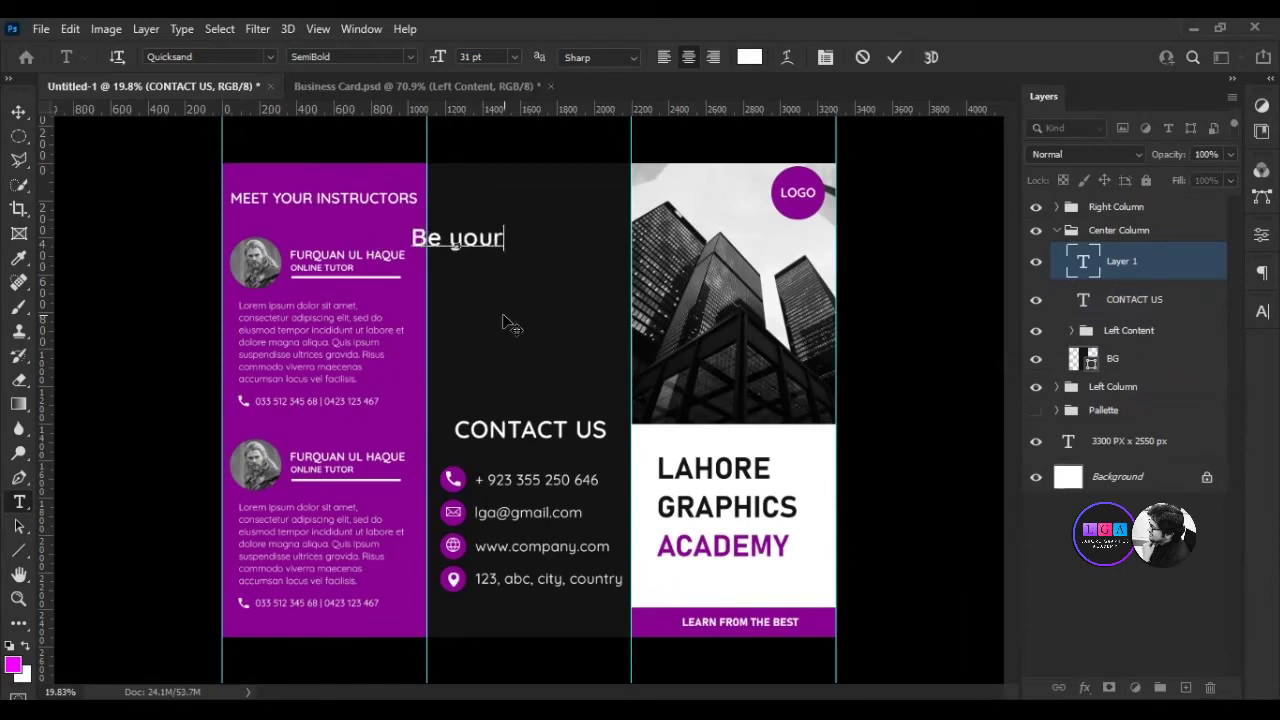
{"action": "type", "text": "self"}
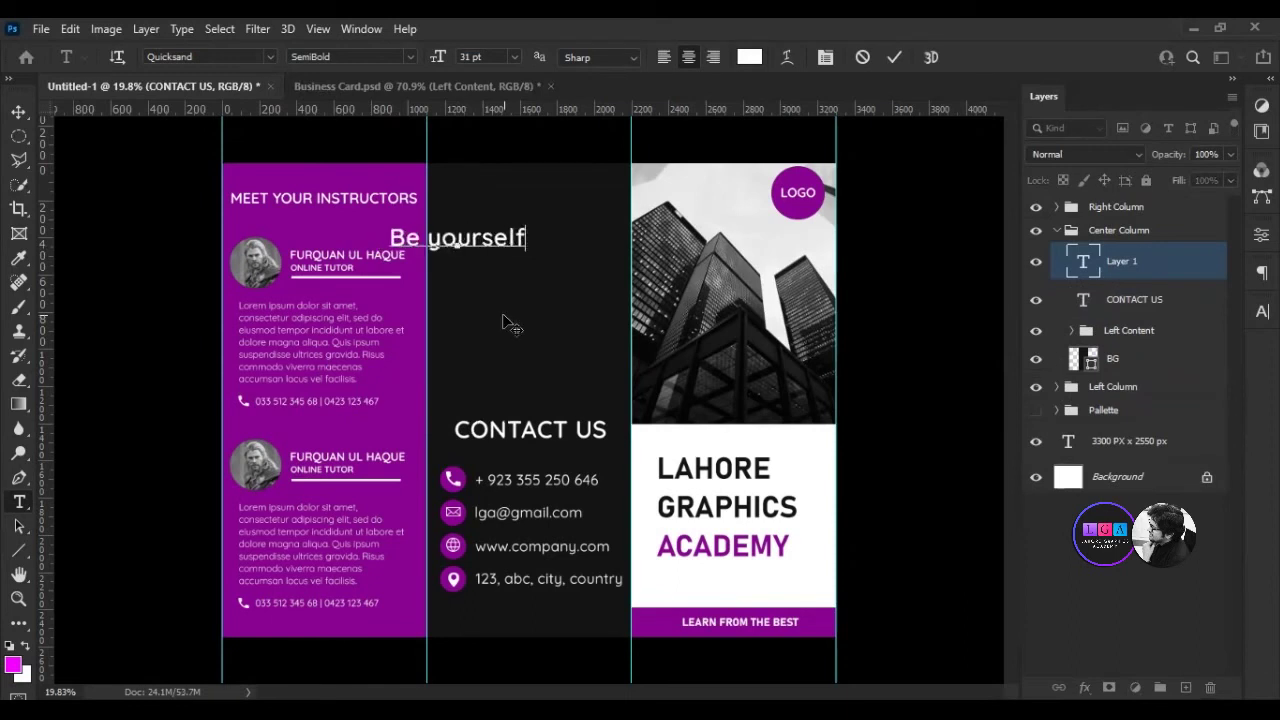
{"action": "type", "text": ";"}
{"action": "key", "text": "Return"}
{"action": "type", "text": "everyone elses"}
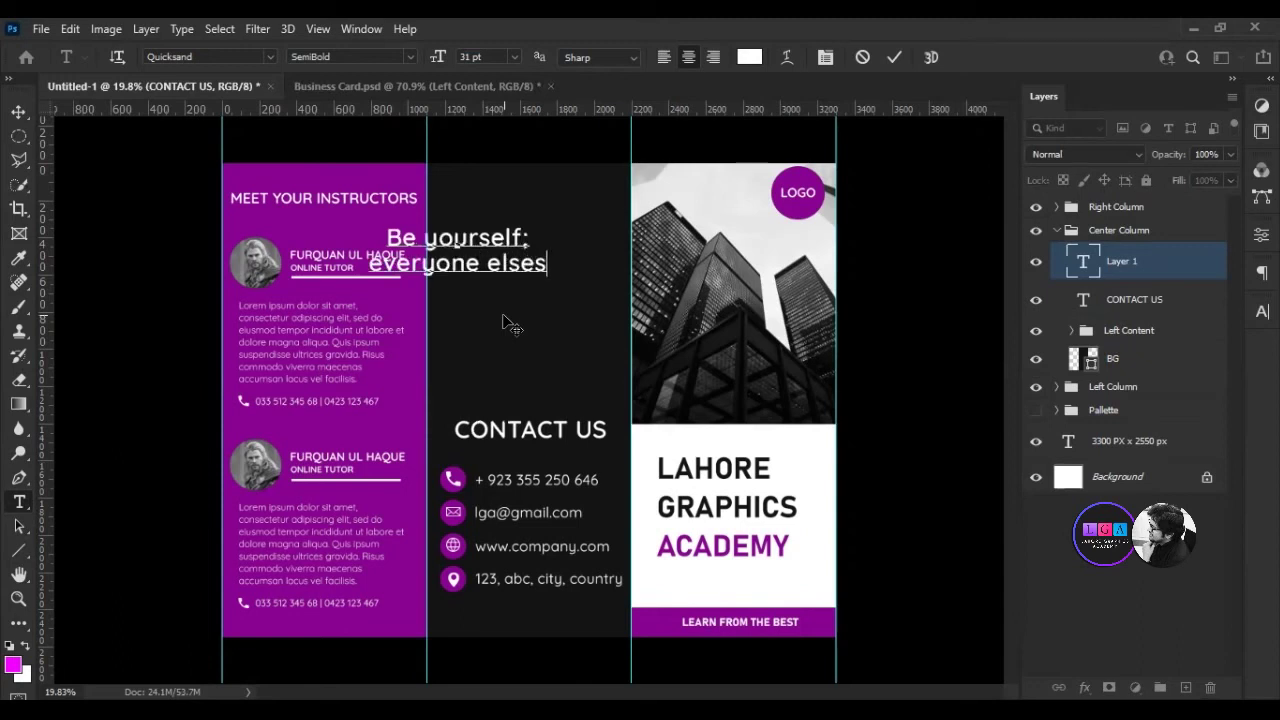
{"action": "key", "text": "BackSpace"}
{"action": "type", "text": "is"}
{"action": "key", "text": "Return"}
{"action": "type", "text": "already taken"}
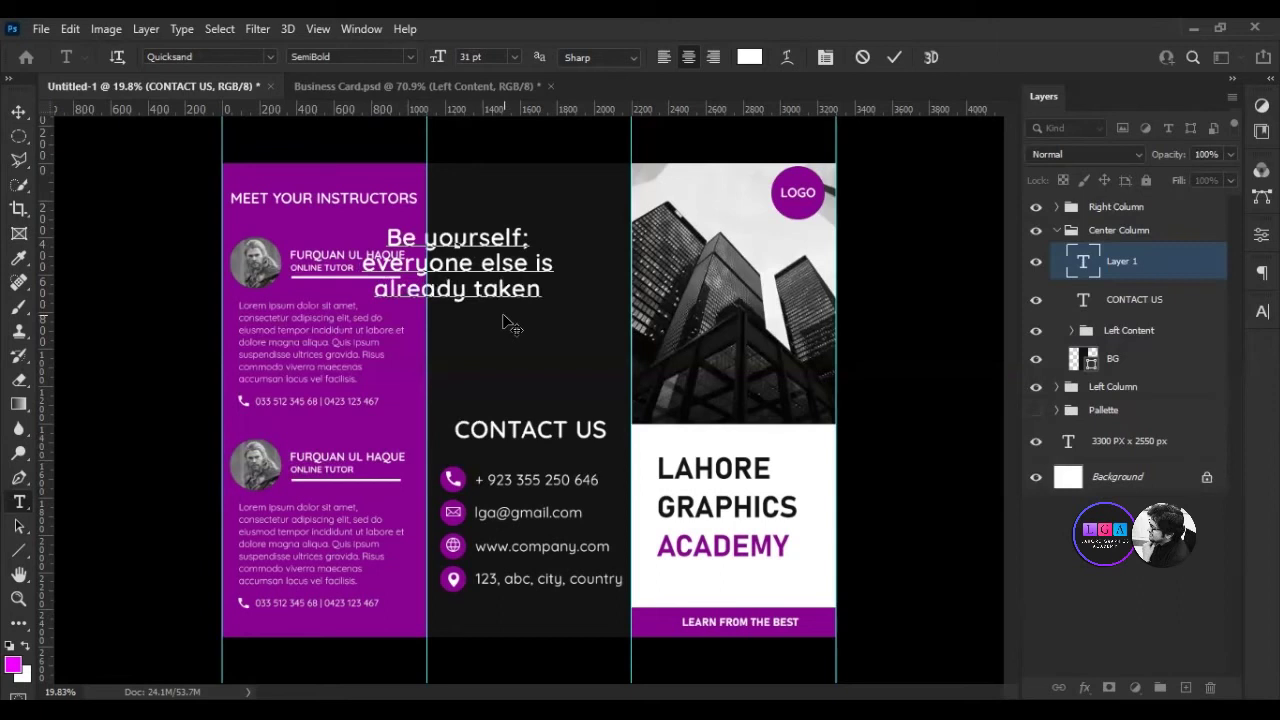
{"action": "type", "text": "."}
Centre the quote in the middle column and check its font weights in the Character settings.
{"action": "left_click_drag", "start_coordinate": [508, 340], "coordinate": [562, 341]}
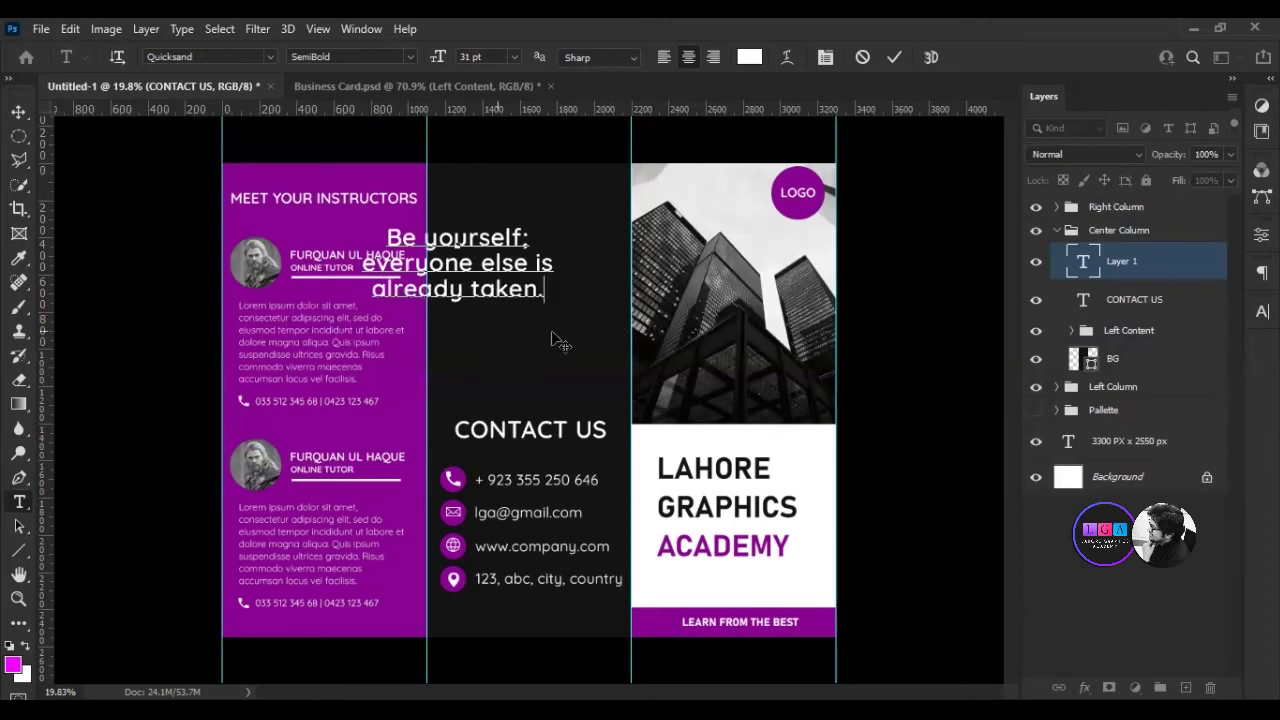
{"action": "left_click", "coordinate": [407, 57]}
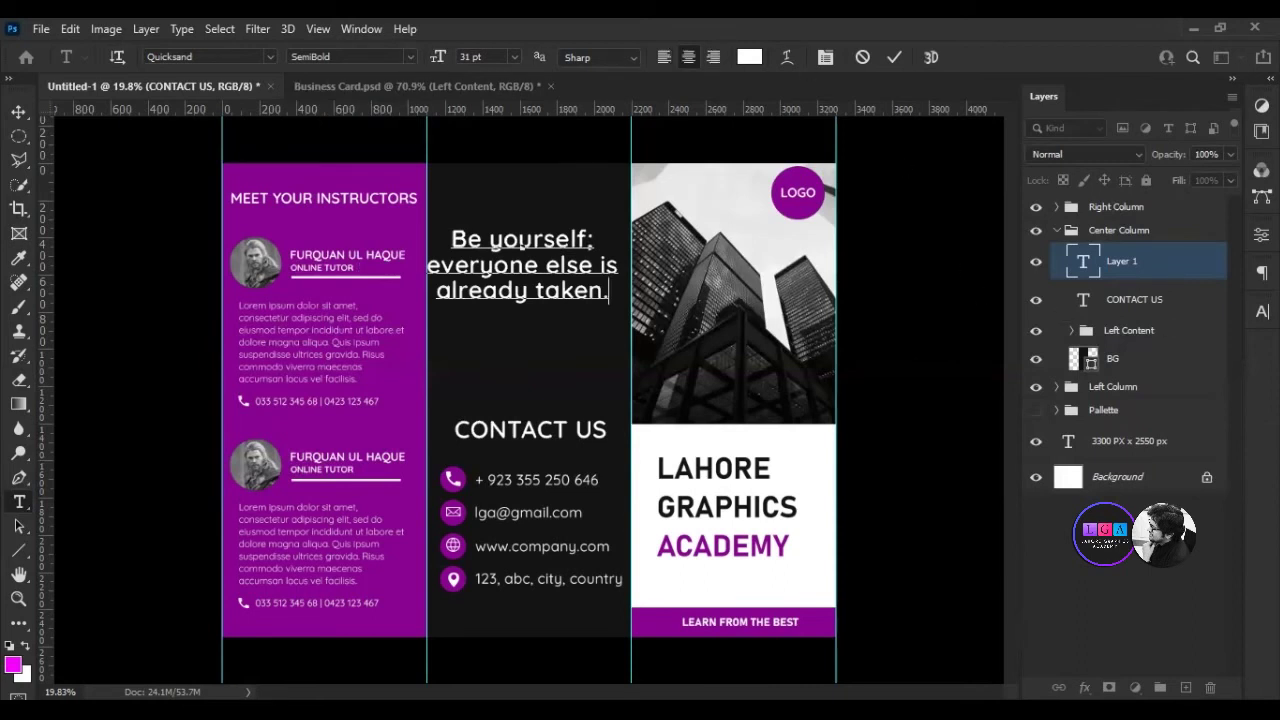
{"action": "left_click", "coordinate": [1262, 311]}
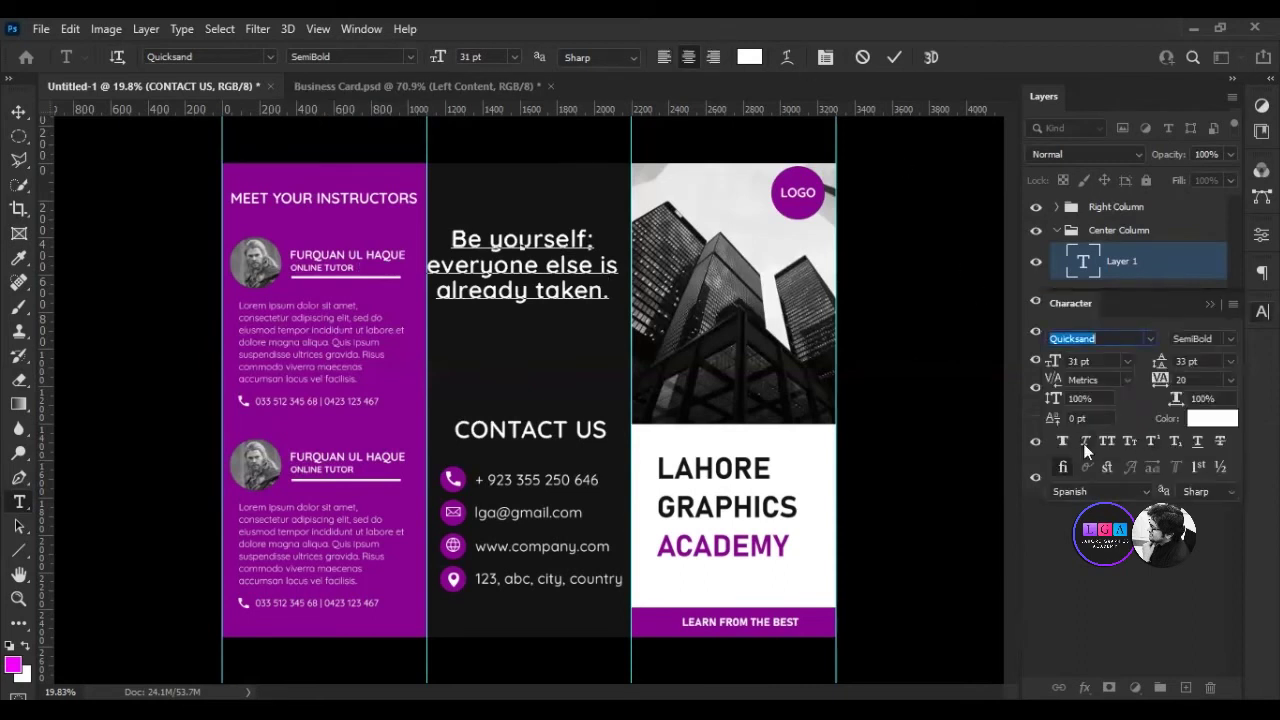
Make the whole quote text Faux Italic and commit the edit.
{"action": "left_click", "coordinate": [1084, 442]}
{"action": "double_click", "coordinate": [1084, 265]}
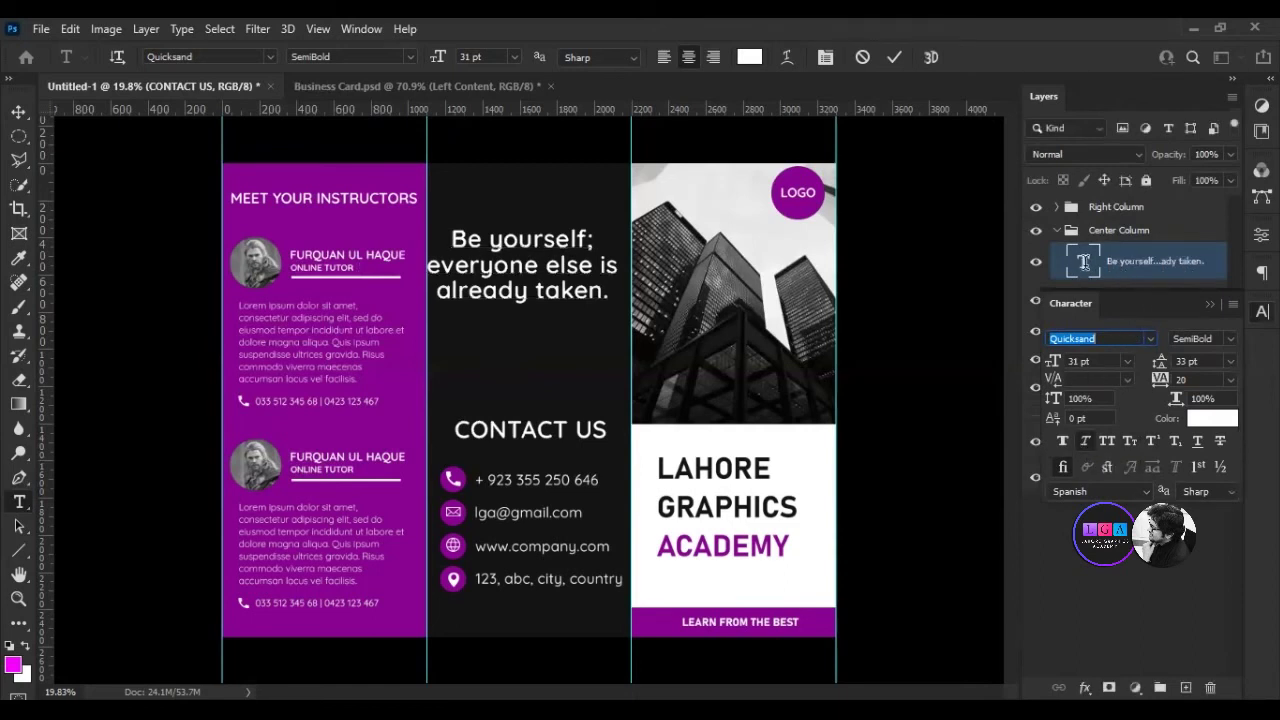
{"action": "left_click", "coordinate": [1087, 441]}
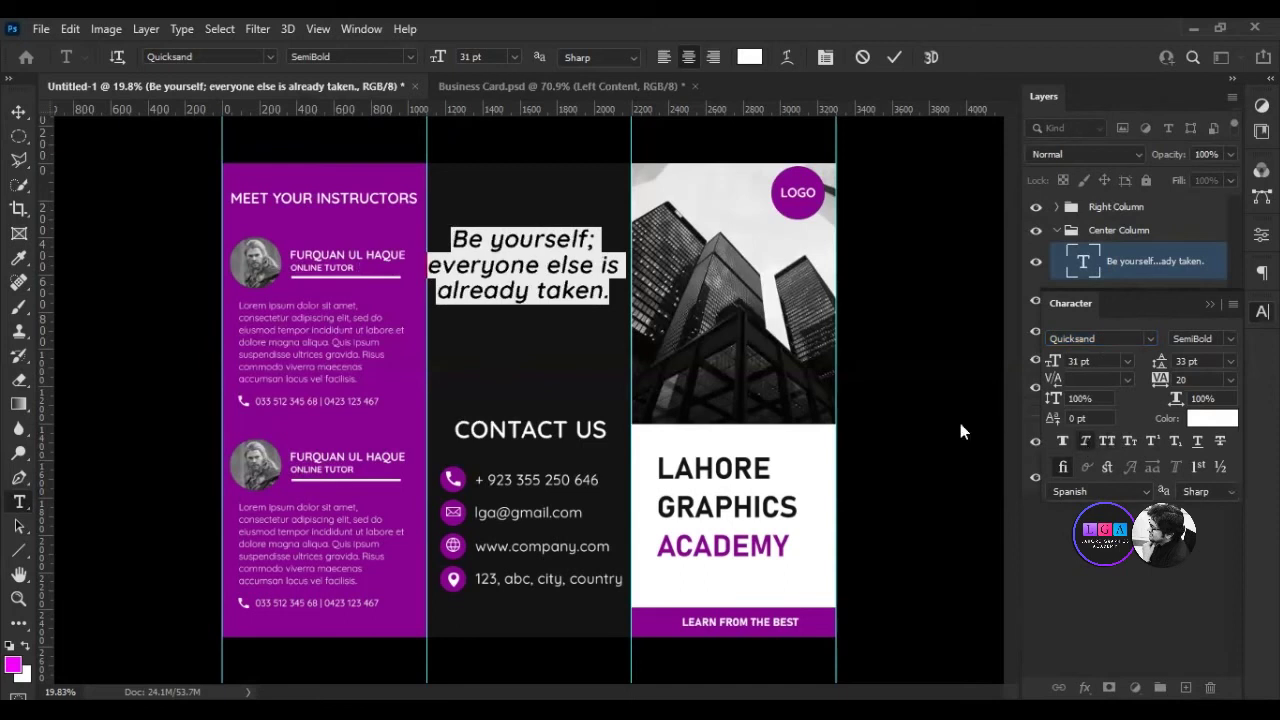
{"action": "left_click", "coordinate": [1218, 304]}
{"action": "key", "text": "ctrl+h"}
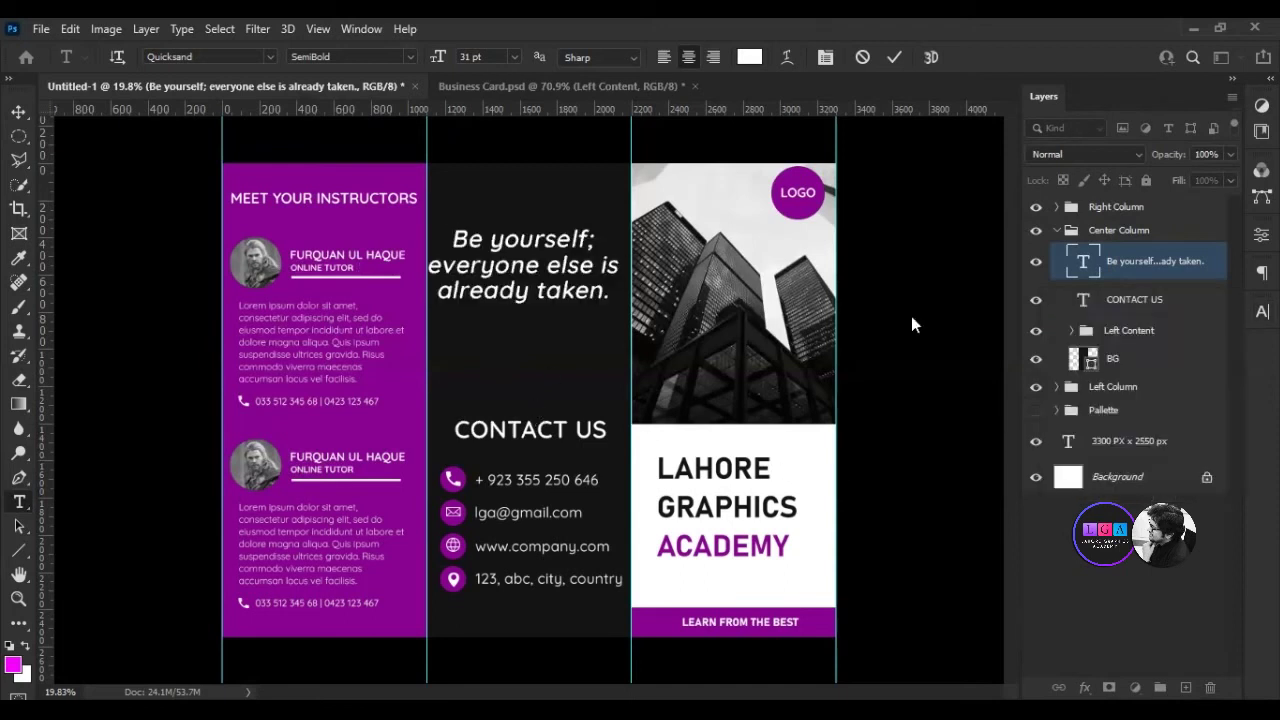
{"action": "left_click", "coordinate": [1078, 270]}
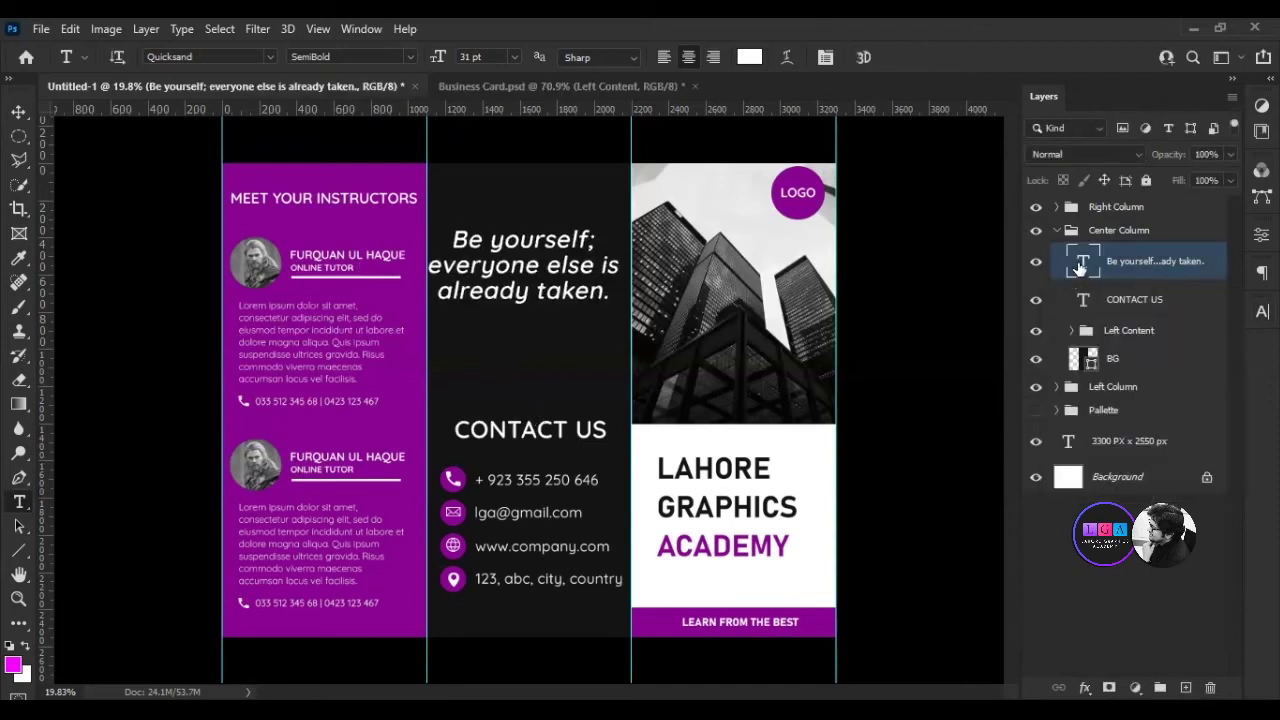
Reduce the quote's font size from 31 pt to 27 pt and commit.
{"action": "double_click", "coordinate": [1082, 264]}
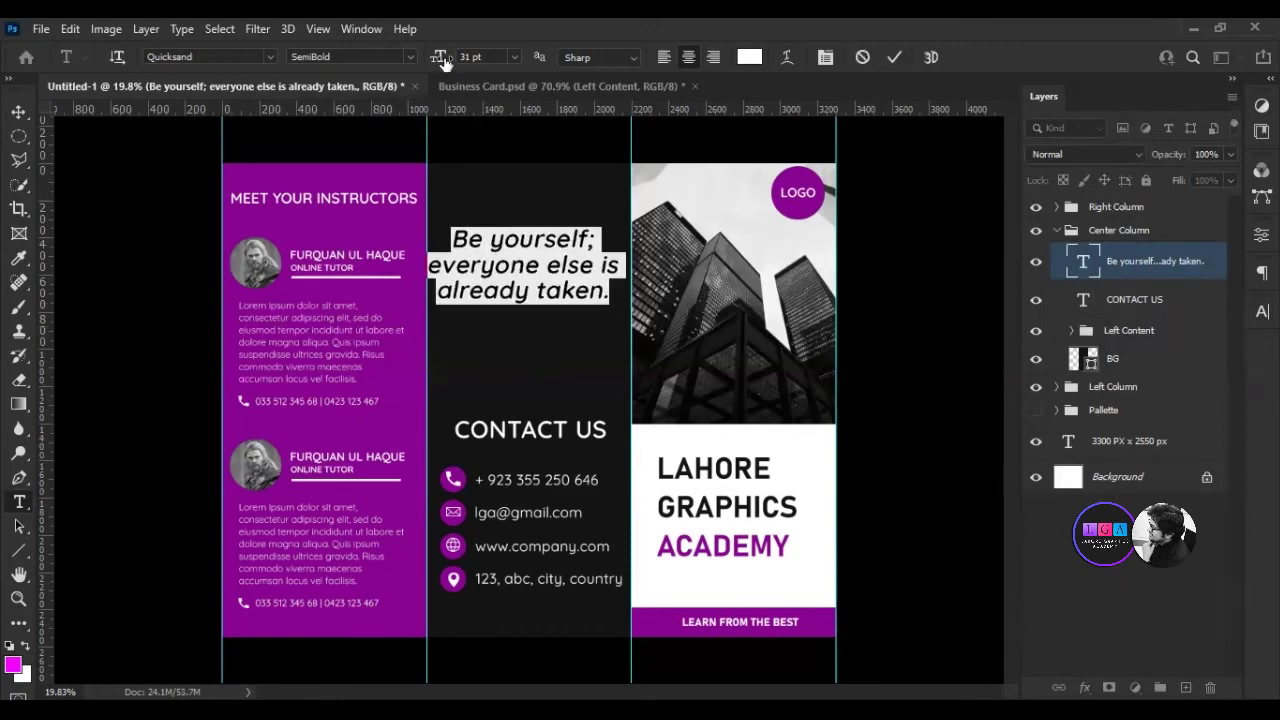
{"action": "left_click_drag", "start_coordinate": [445, 60], "coordinate": [420, 60]}
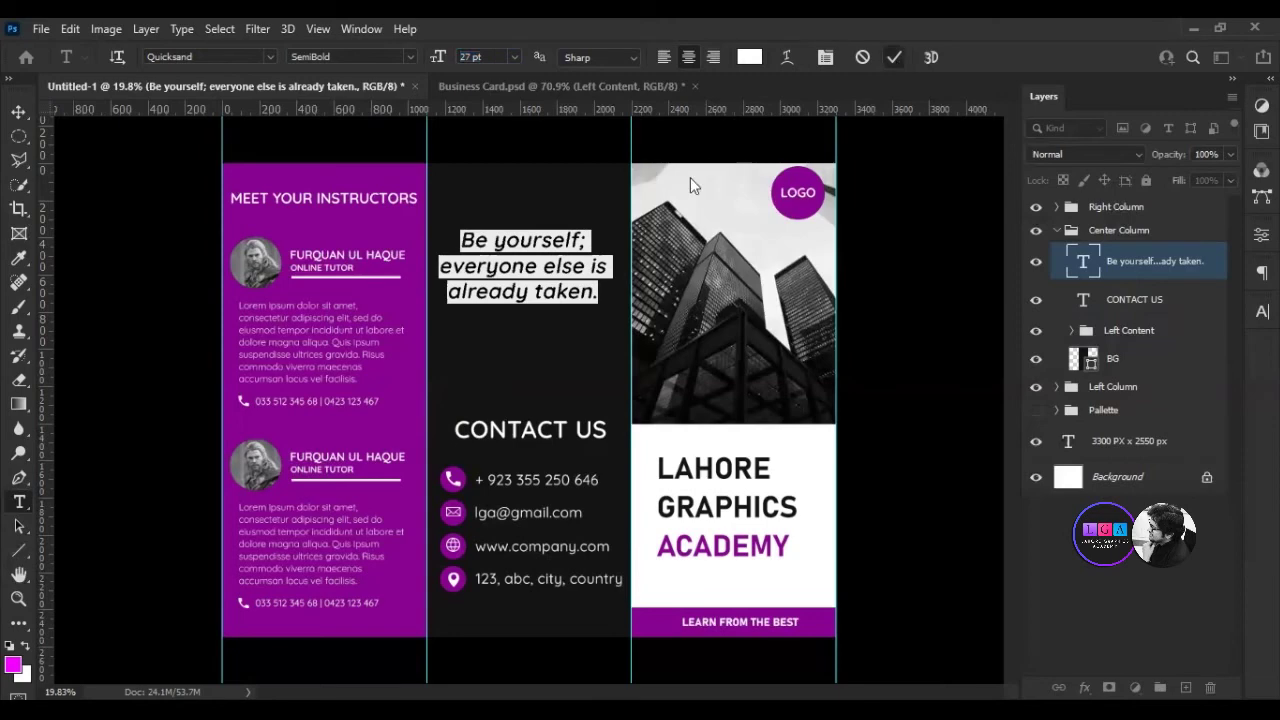
{"action": "key", "text": "ctrl+h"}
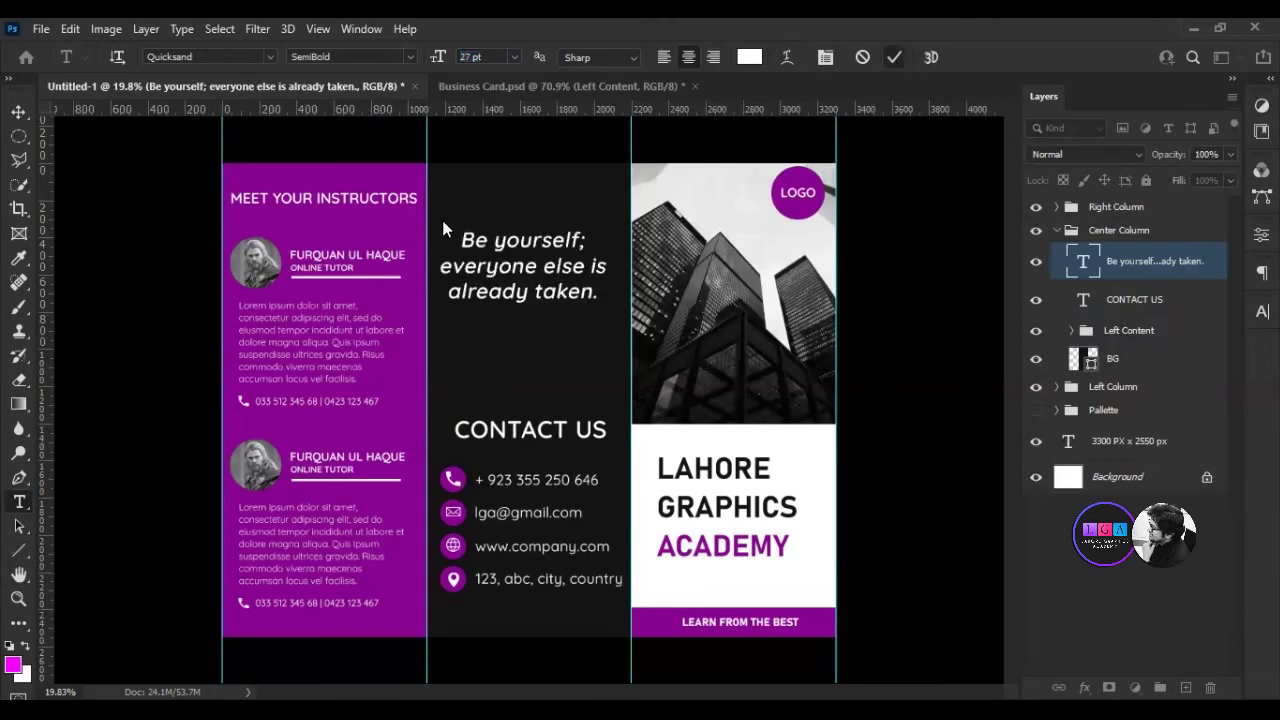
{"action": "key", "text": "ctrl+Return"}
{"action": "scroll", "coordinate": [518, 163], "scroll_direction": "up", "scroll_amount": 3}
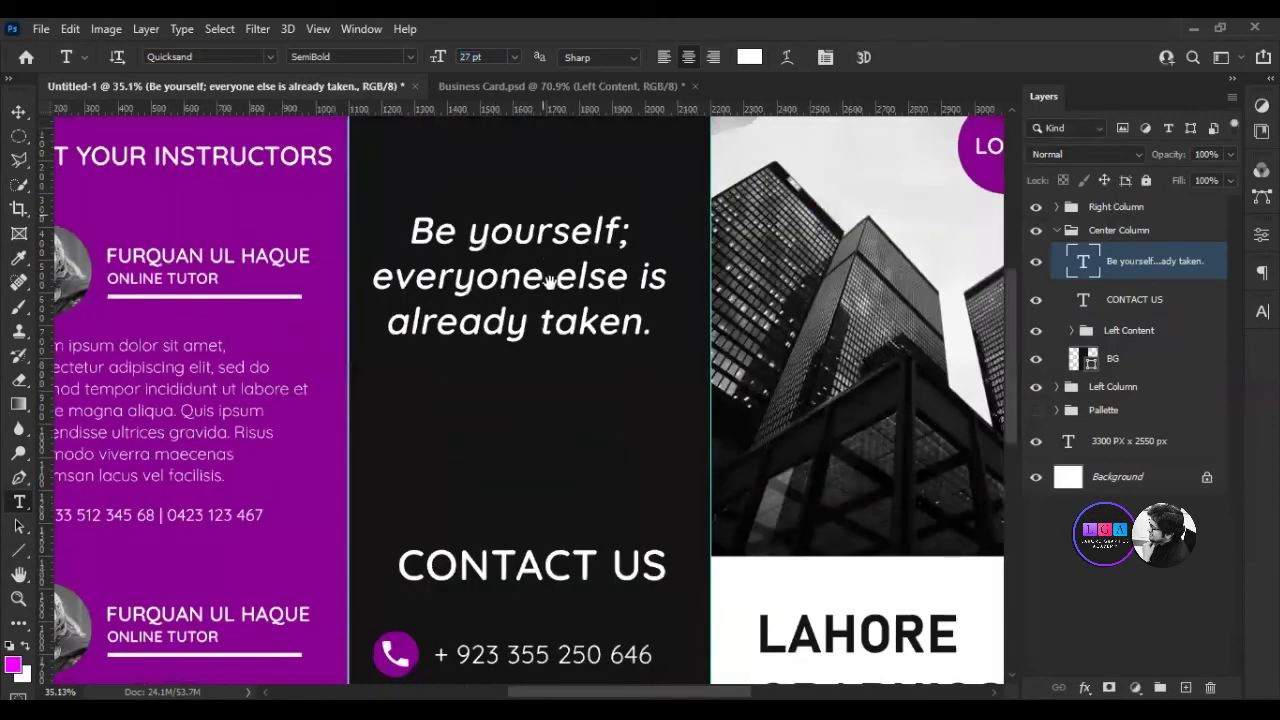
Add a 158 pt opening quotation mark just above 'Be yourself' in the middle column.
{"action": "left_click", "coordinate": [400, 214]}
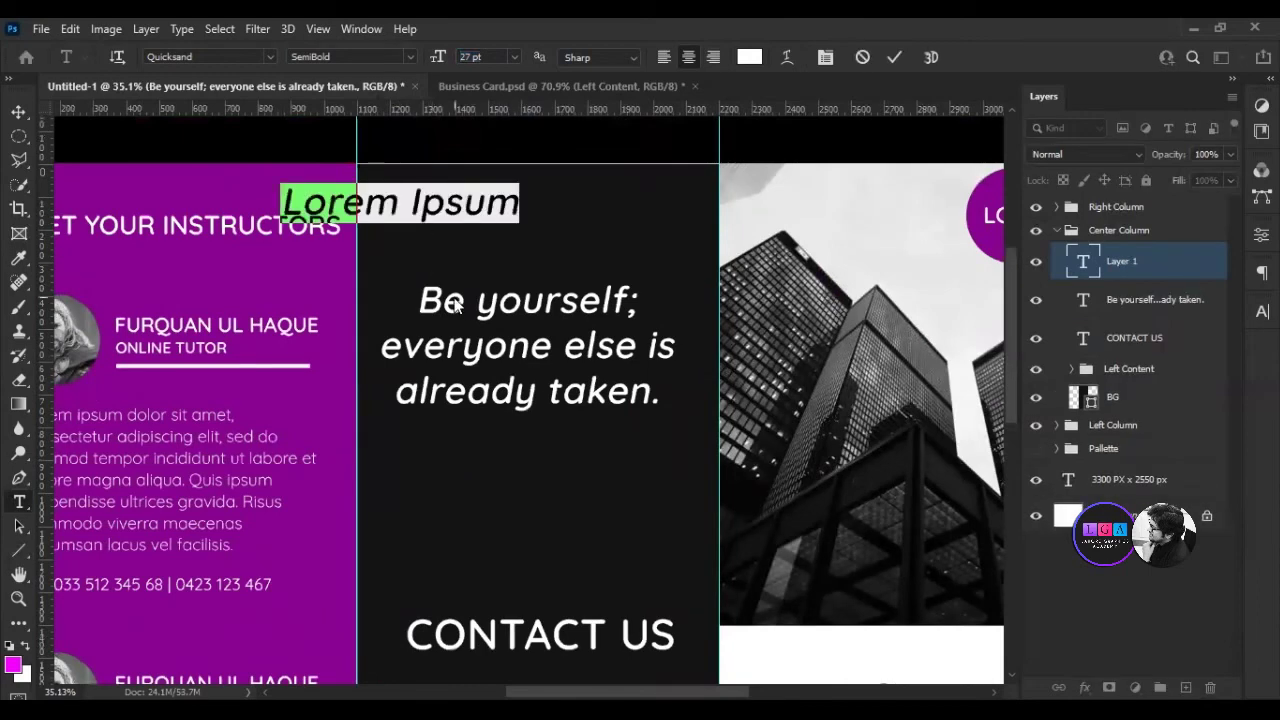
{"action": "type", "text": "@"}
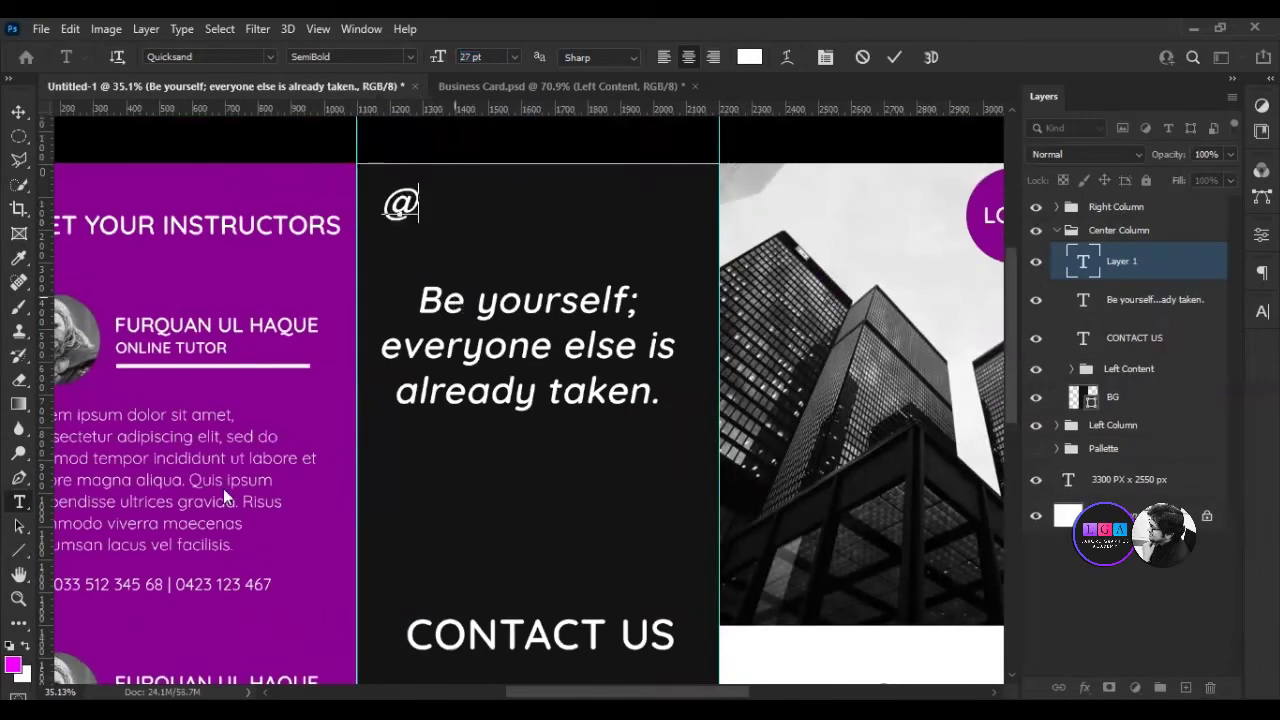
{"action": "key", "text": "BackSpace"}
{"action": "type", "text": "\""}
{"action": "key", "text": "ctrl+a"}
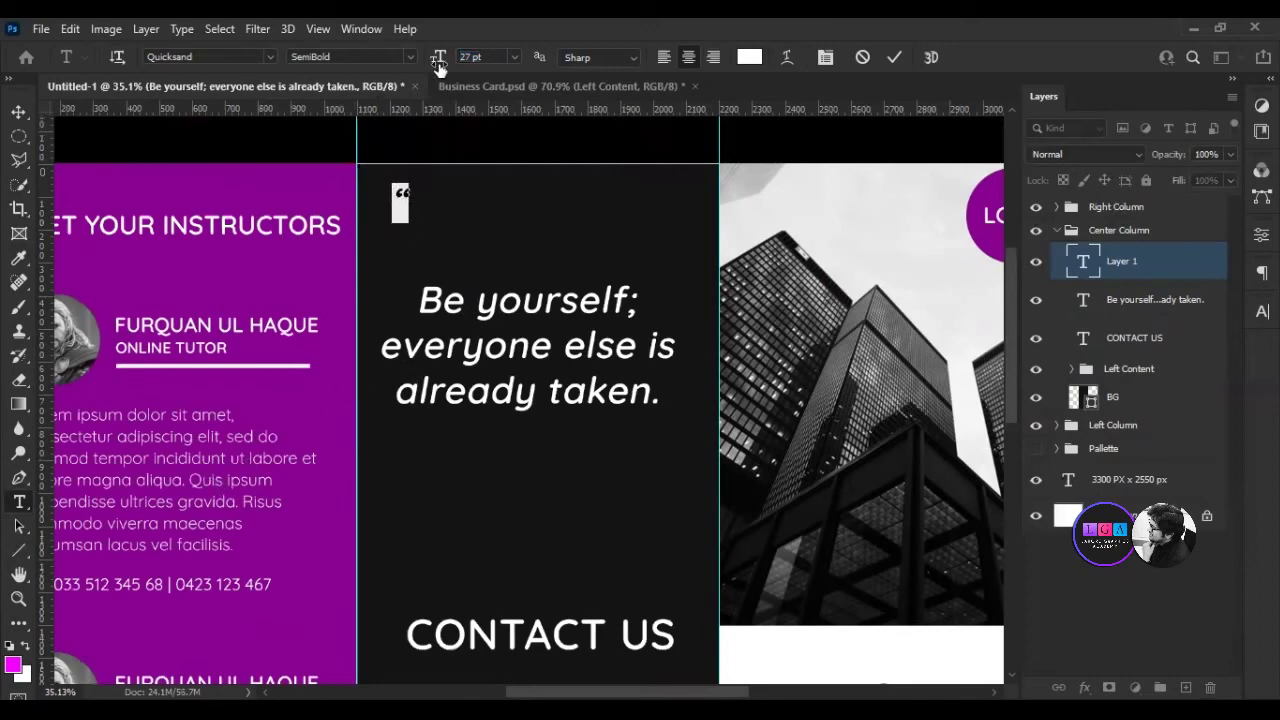
{"action": "left_click_drag", "start_coordinate": [437, 57], "coordinate": [557, 57]}
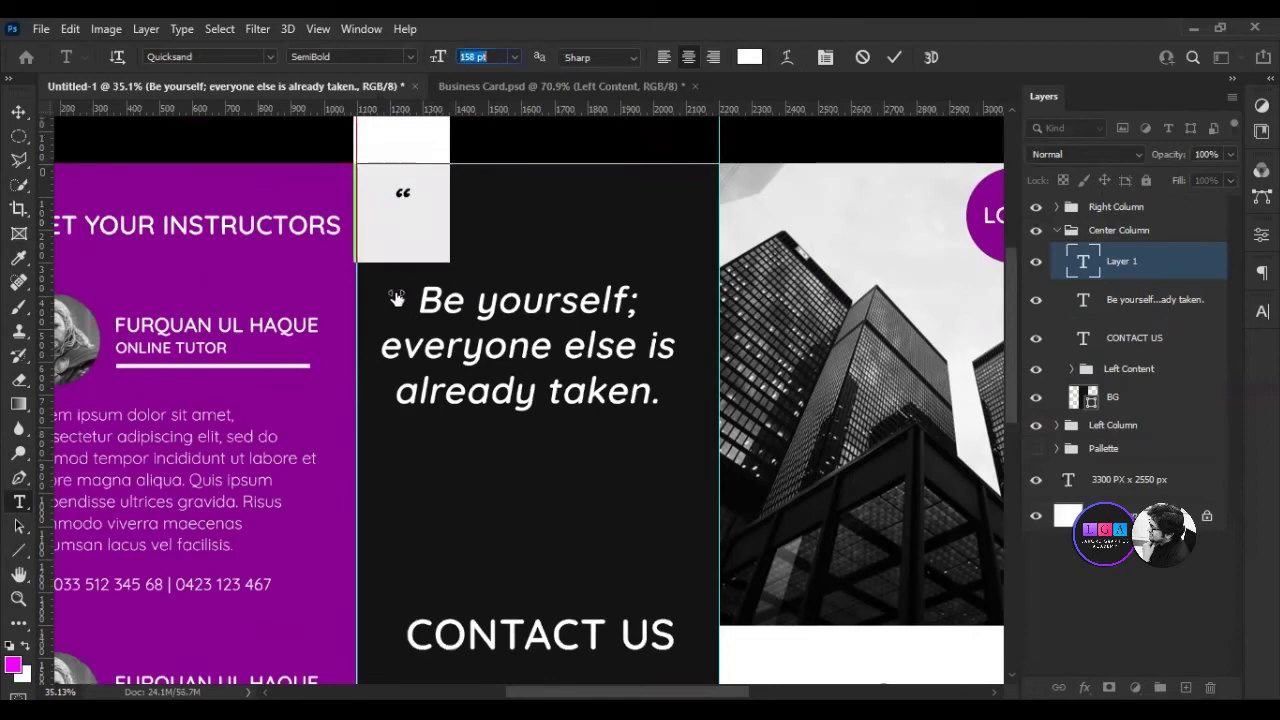
{"action": "left_click_drag", "start_coordinate": [404, 308], "coordinate": [396, 450]}
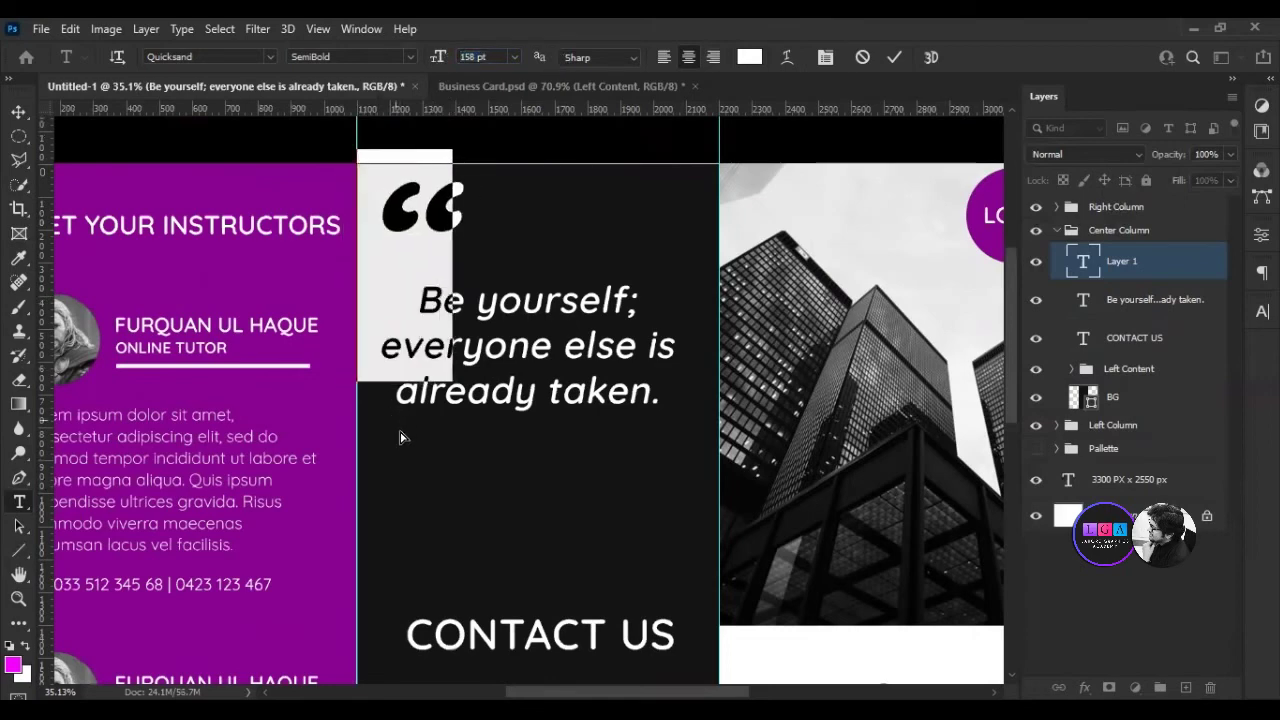
{"action": "left_click", "coordinate": [894, 57]}
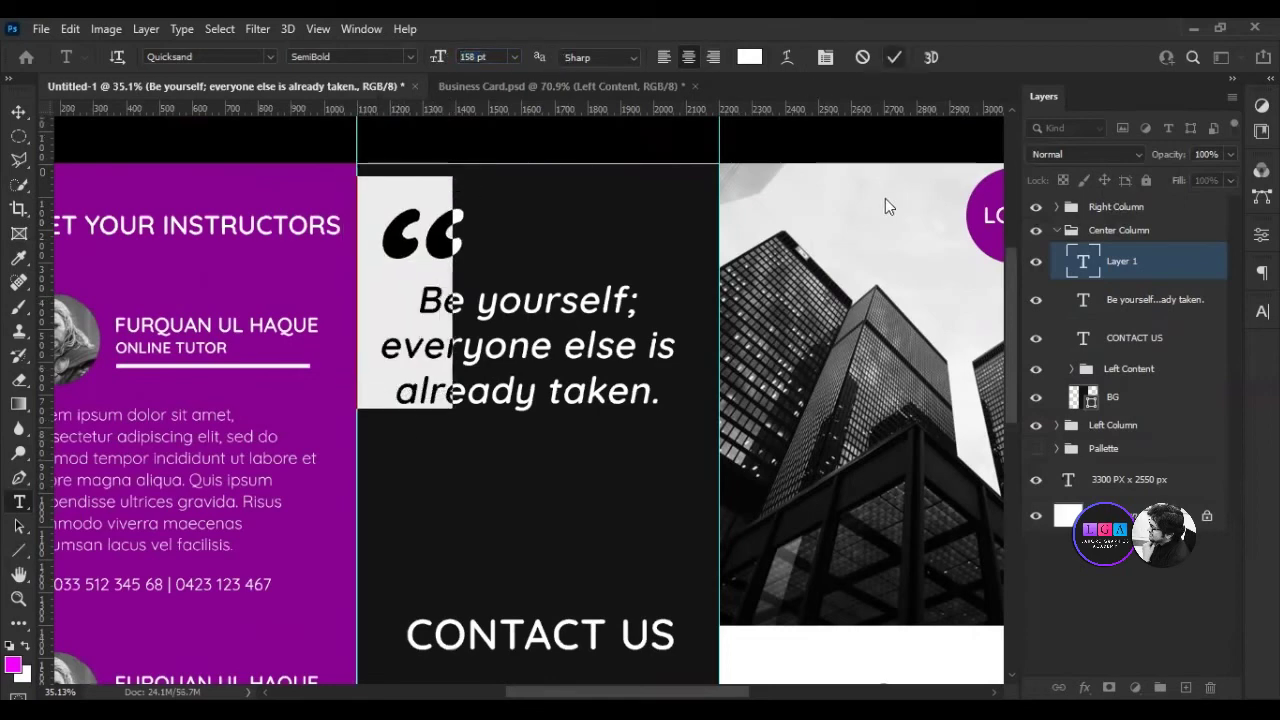
{"action": "left_click", "coordinate": [1094, 271]}
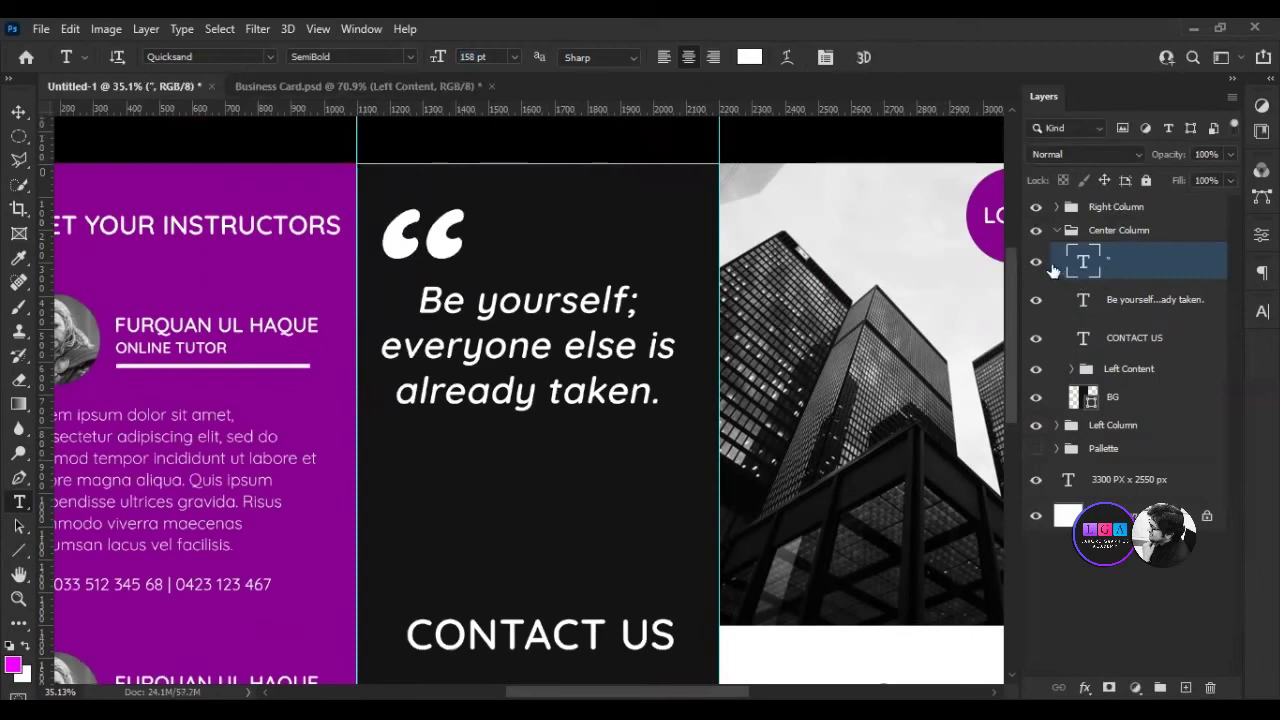
Duplicate the quote mark and rotate the copy 180° into a closing quote below-right of the text.
{"action": "key", "text": "ctrl+j"}
{"action": "key", "text": "v"}
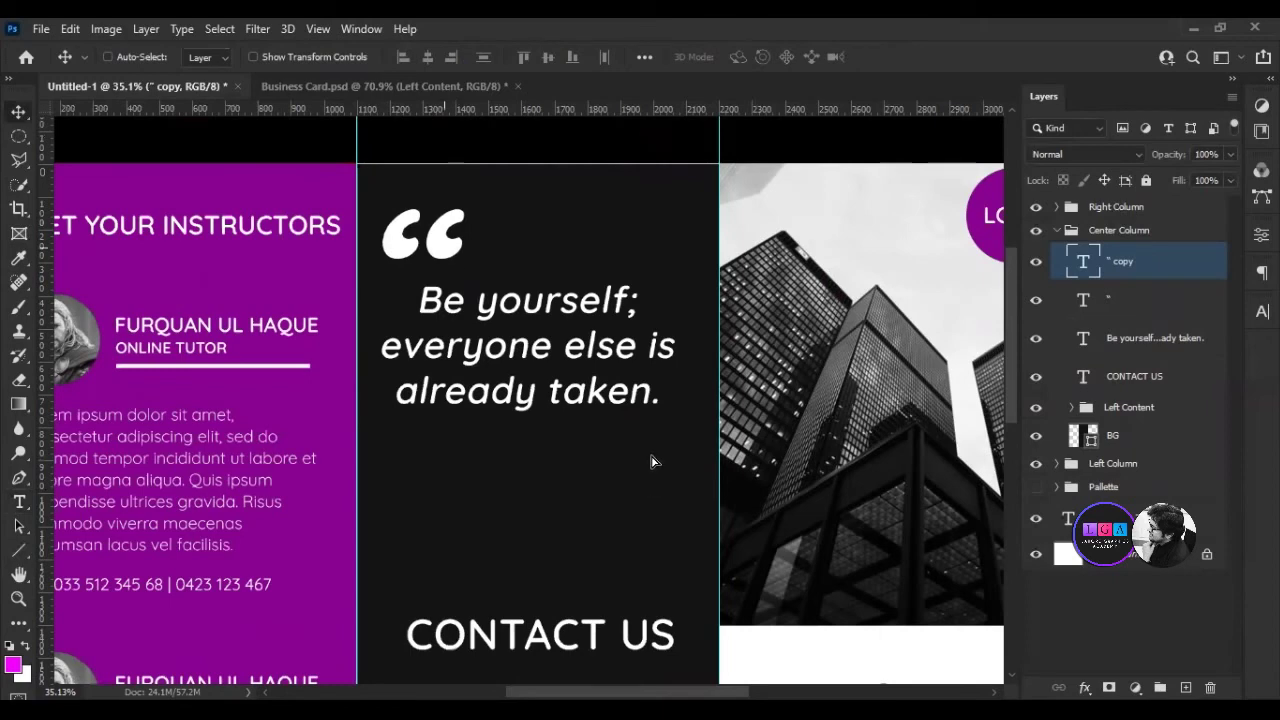
{"action": "key", "text": "ctrl+t"}
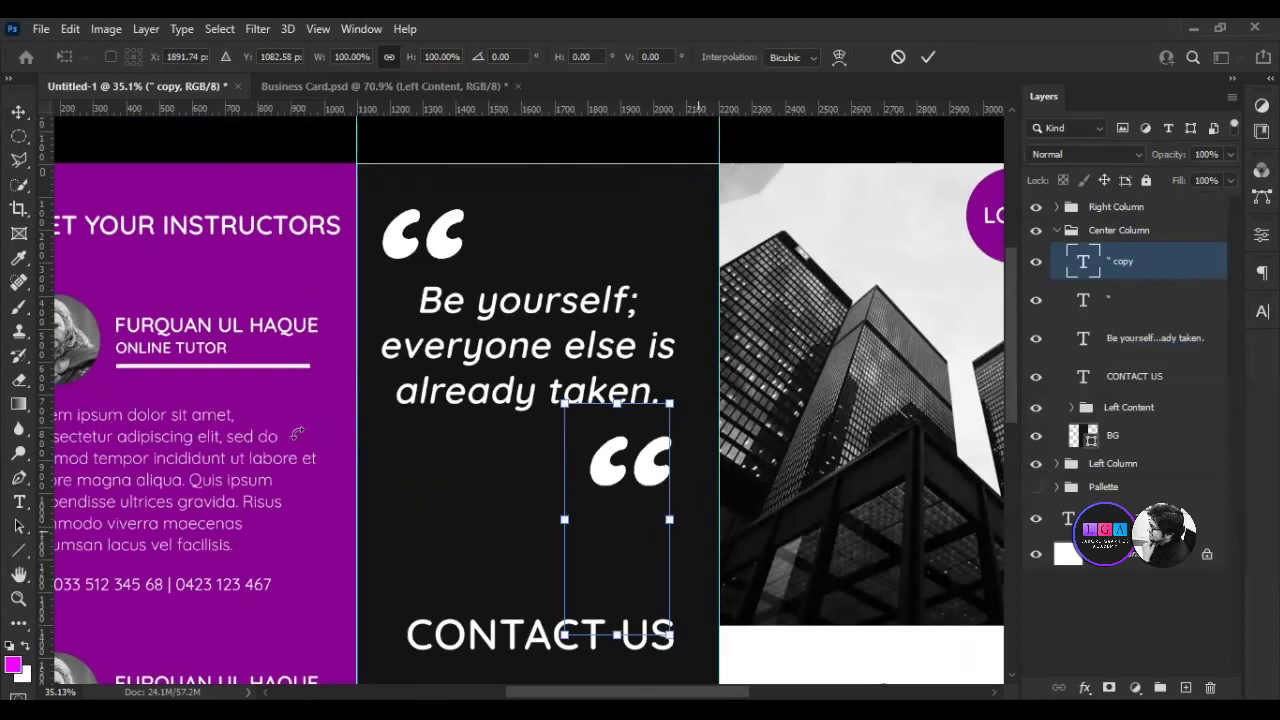
{"action": "left_click_drag", "start_coordinate": [297, 433], "coordinate": [688, 477]}
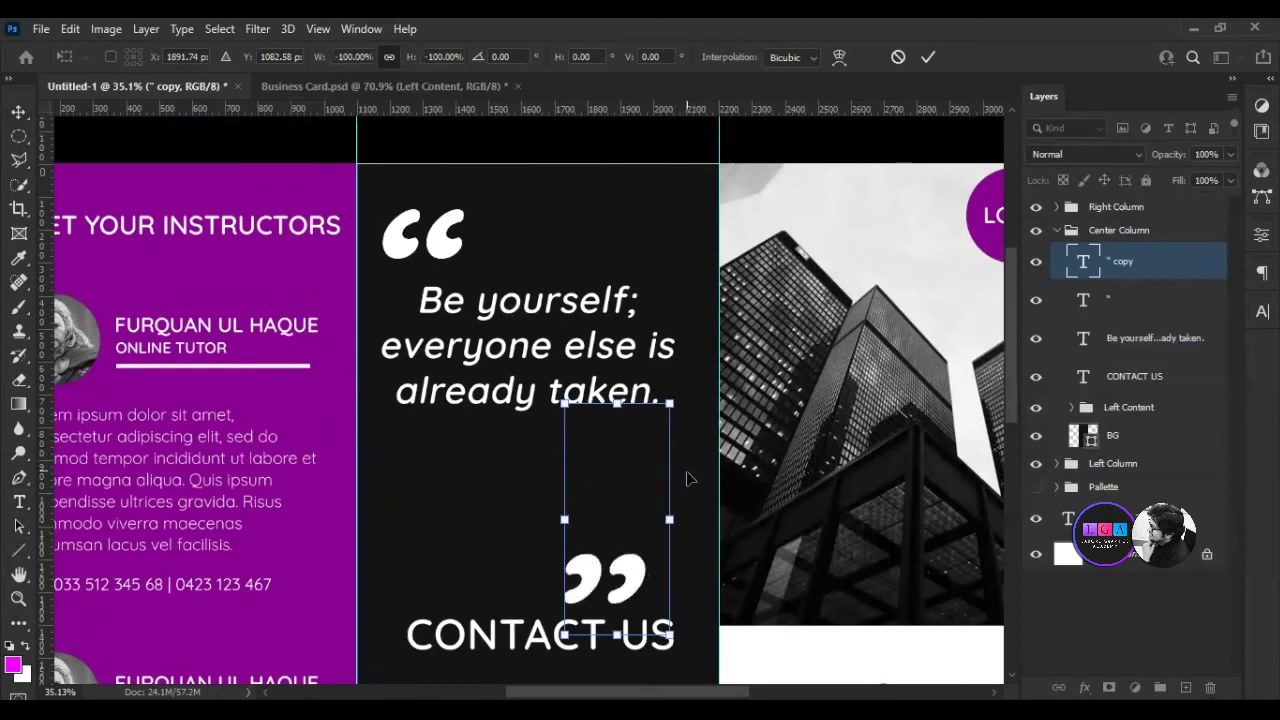
{"action": "left_click_drag", "start_coordinate": [640, 470], "coordinate": [690, 365]}
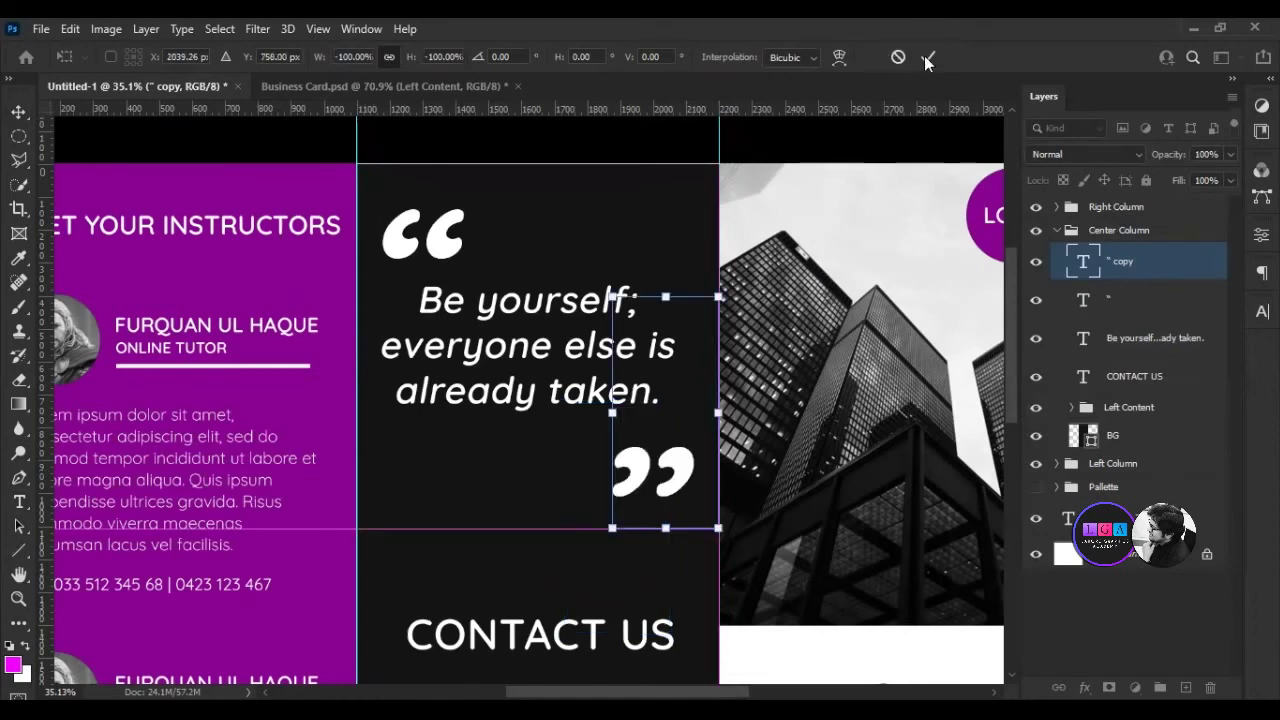
{"action": "key", "text": "Escape"}
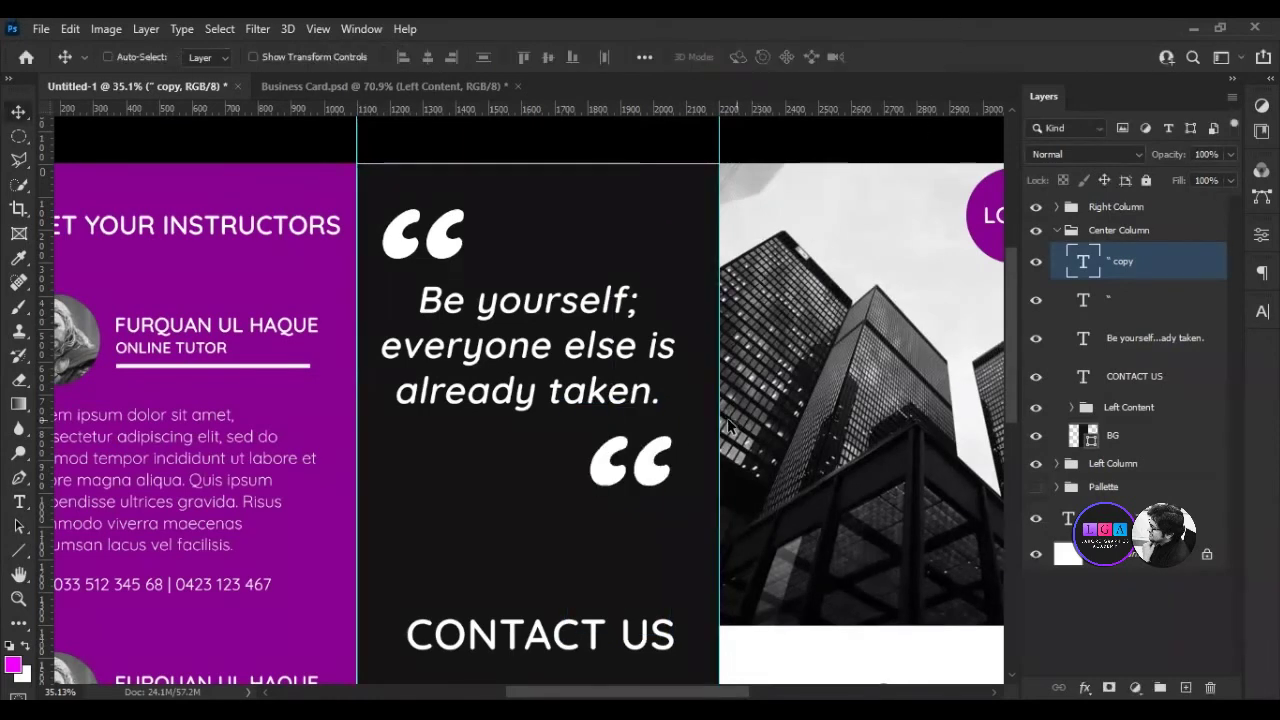
{"action": "key", "text": "ctrl+z"}
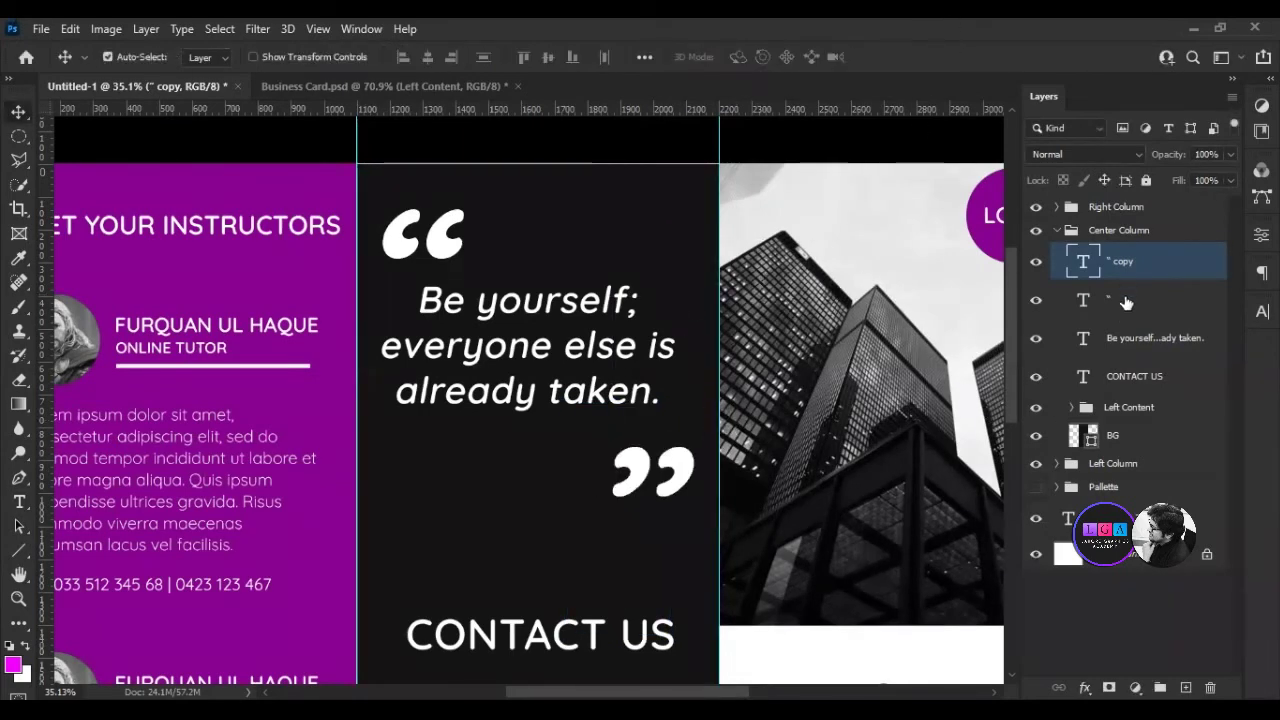
Select both quote-mark layers together for recolouring.
{"action": "left_click", "coordinate": [1126, 302], "text": "shift"}
{"action": "key", "text": "t"}
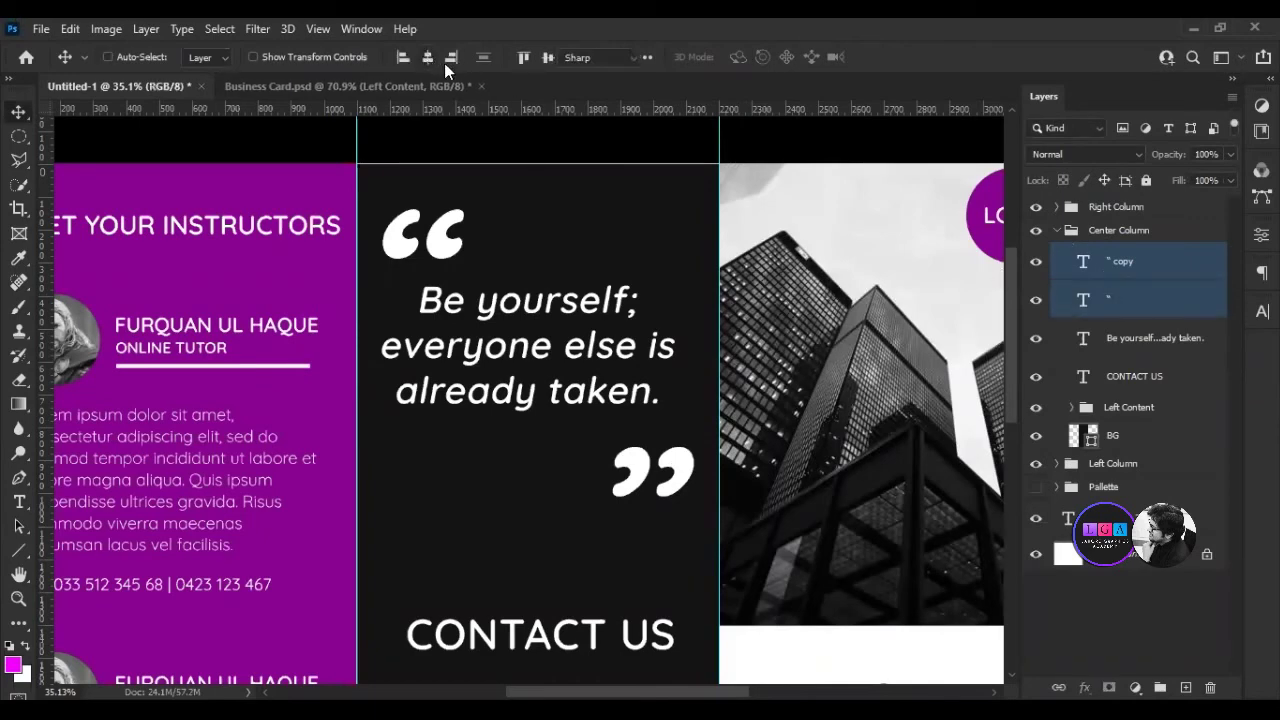
{"action": "left_click", "coordinate": [749, 57]}
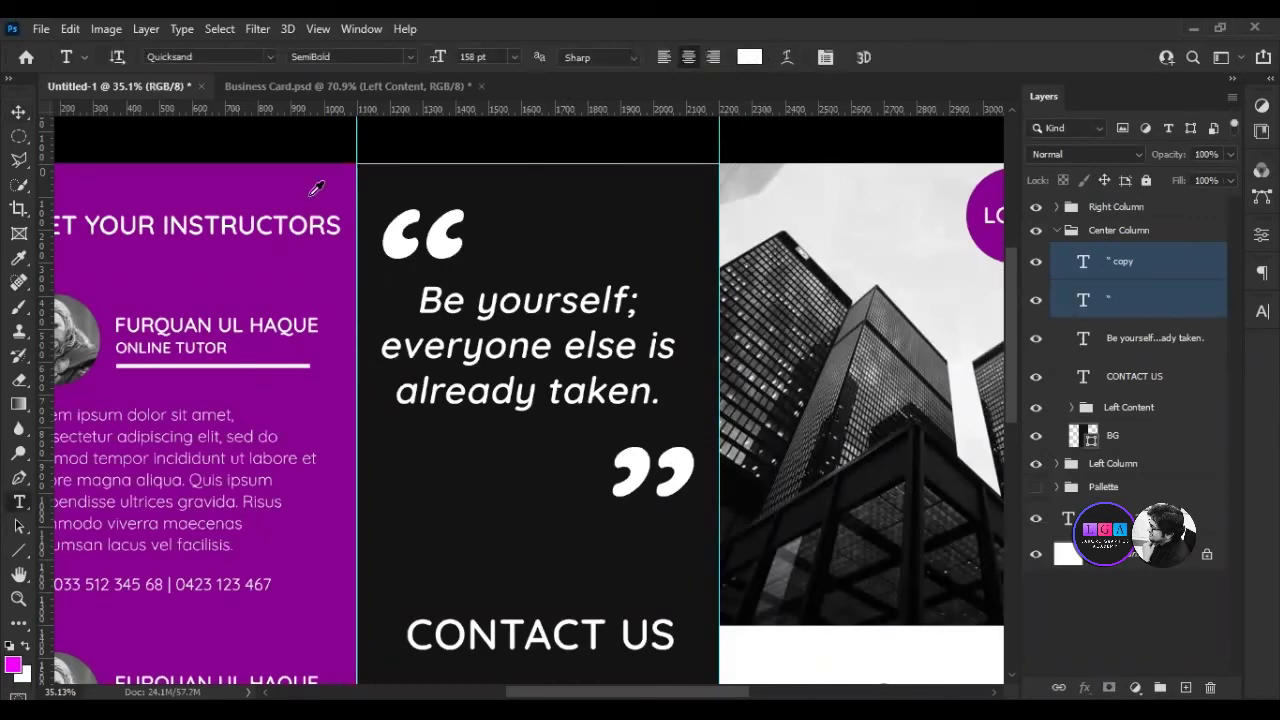
Colour both quote marks the brochure's purple #880191 using the eyedropper.
{"action": "left_click", "coordinate": [309, 194]}
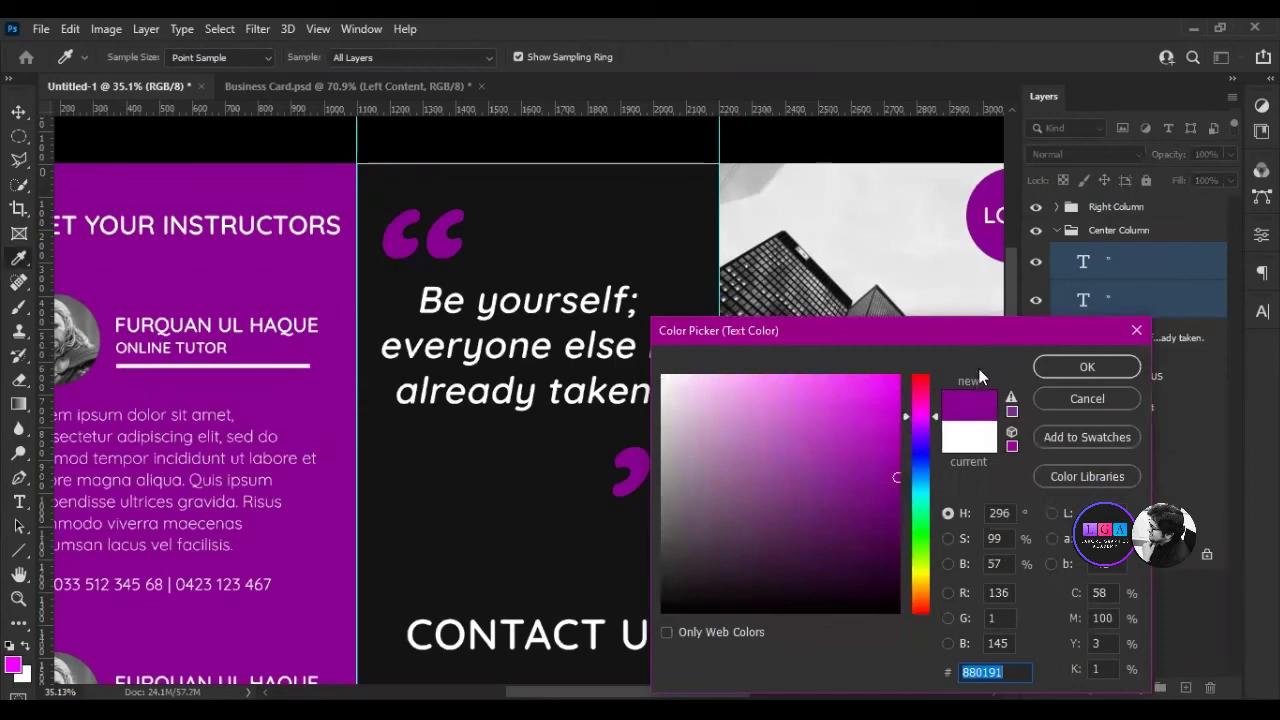
{"action": "left_click", "coordinate": [1083, 367]}
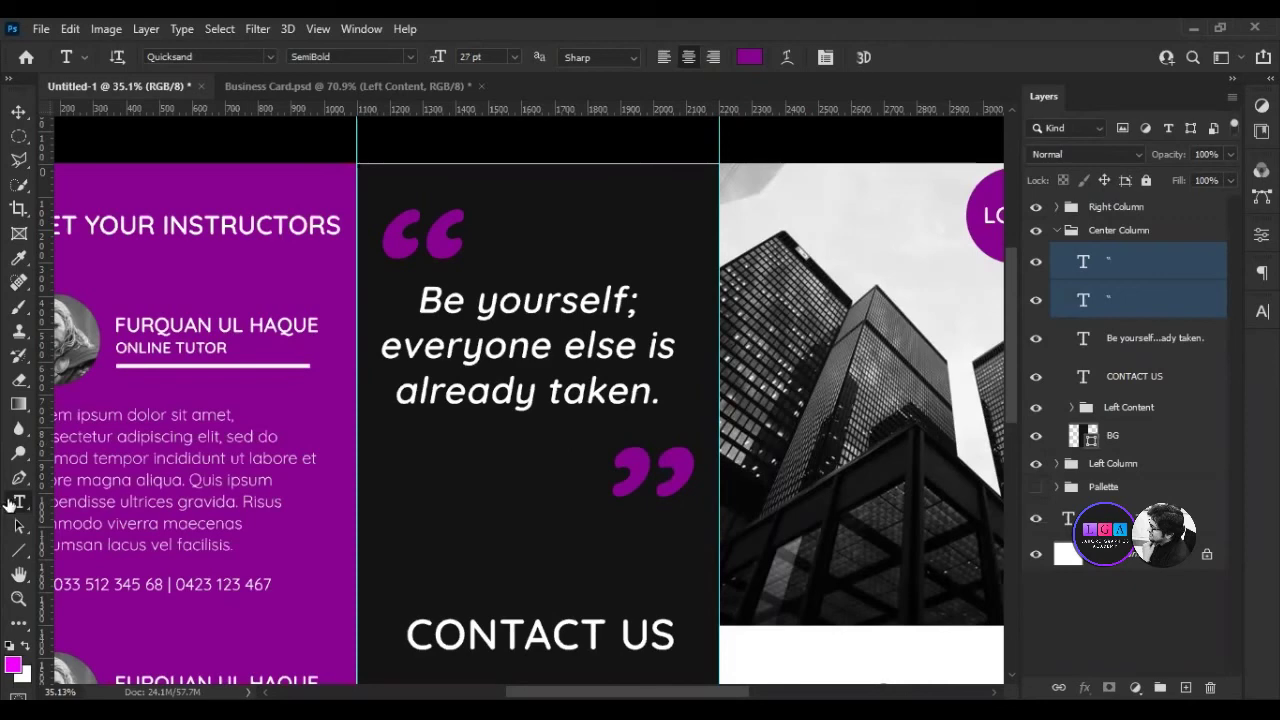
{"action": "left_click", "coordinate": [420, 455], "text": "ctrl"}
{"action": "left_click", "coordinate": [435, 444]}
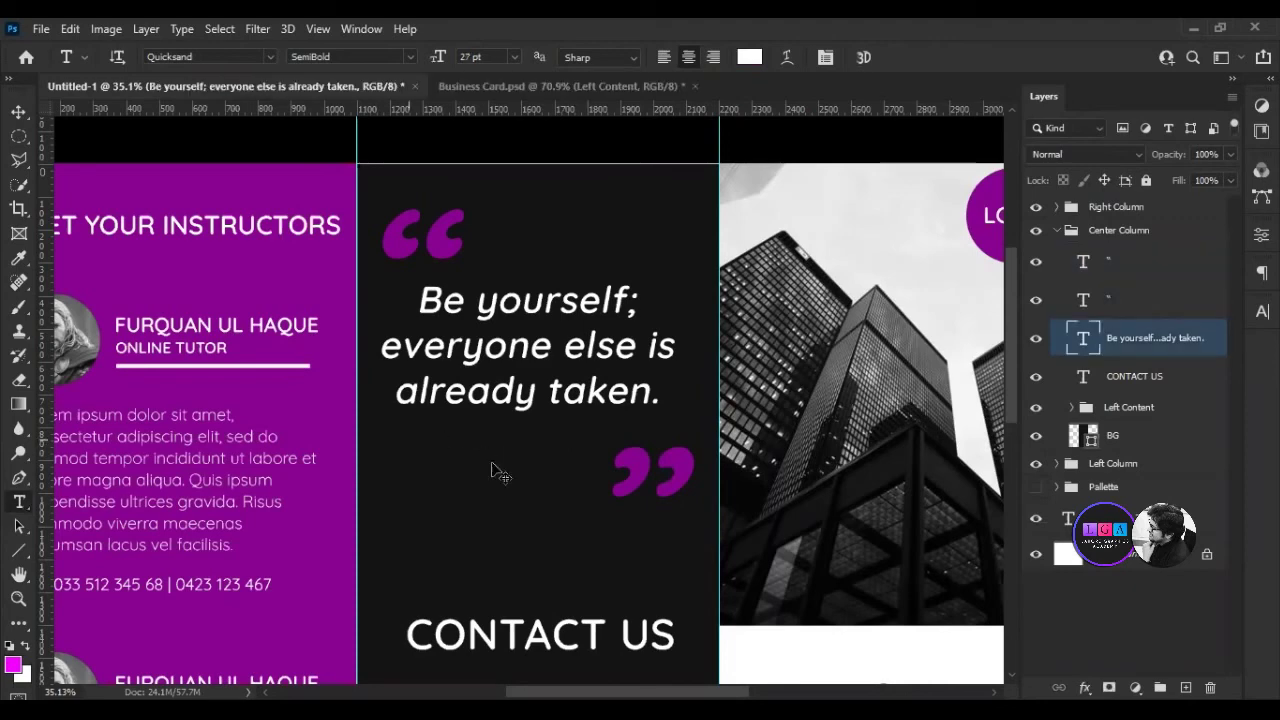
Add the 11 pt credit line '- Oscar Wilde' beneath the quote.
{"action": "type", "text": "- Oscar Wi"}
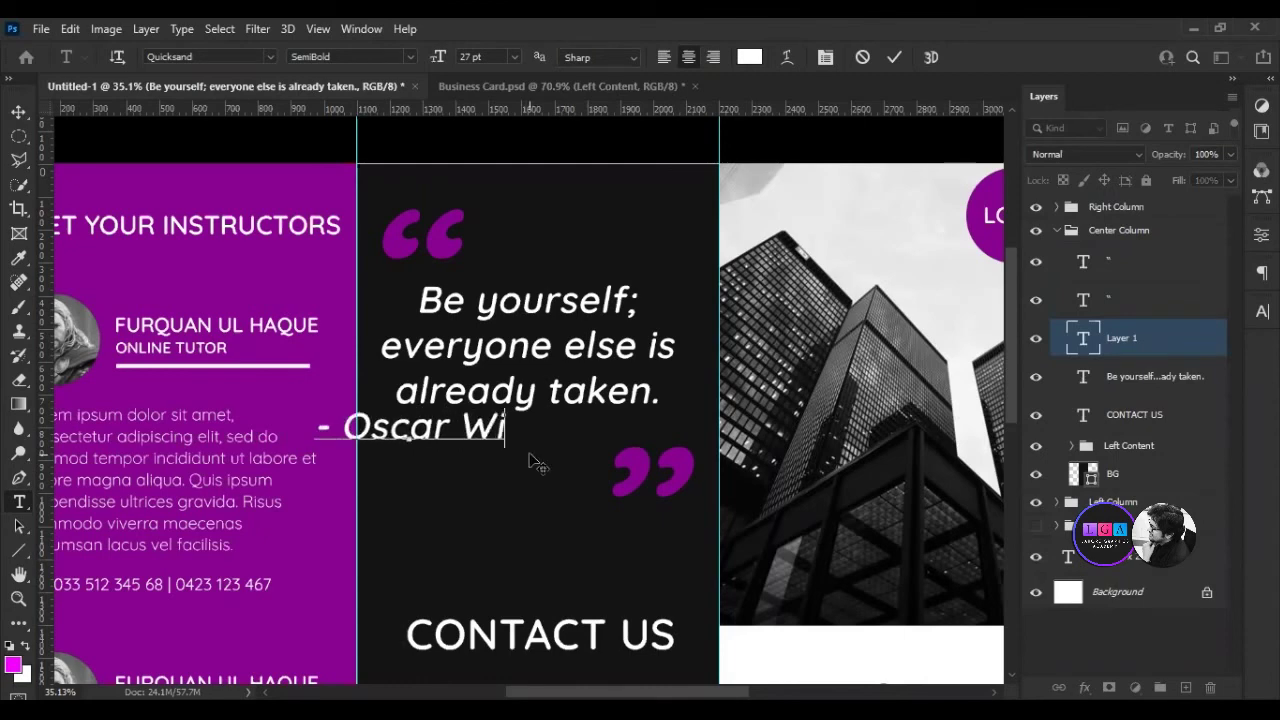
{"action": "type", "text": "lder"}
{"action": "key", "text": "BackSpace"}
{"action": "key", "text": "ctrl+a"}
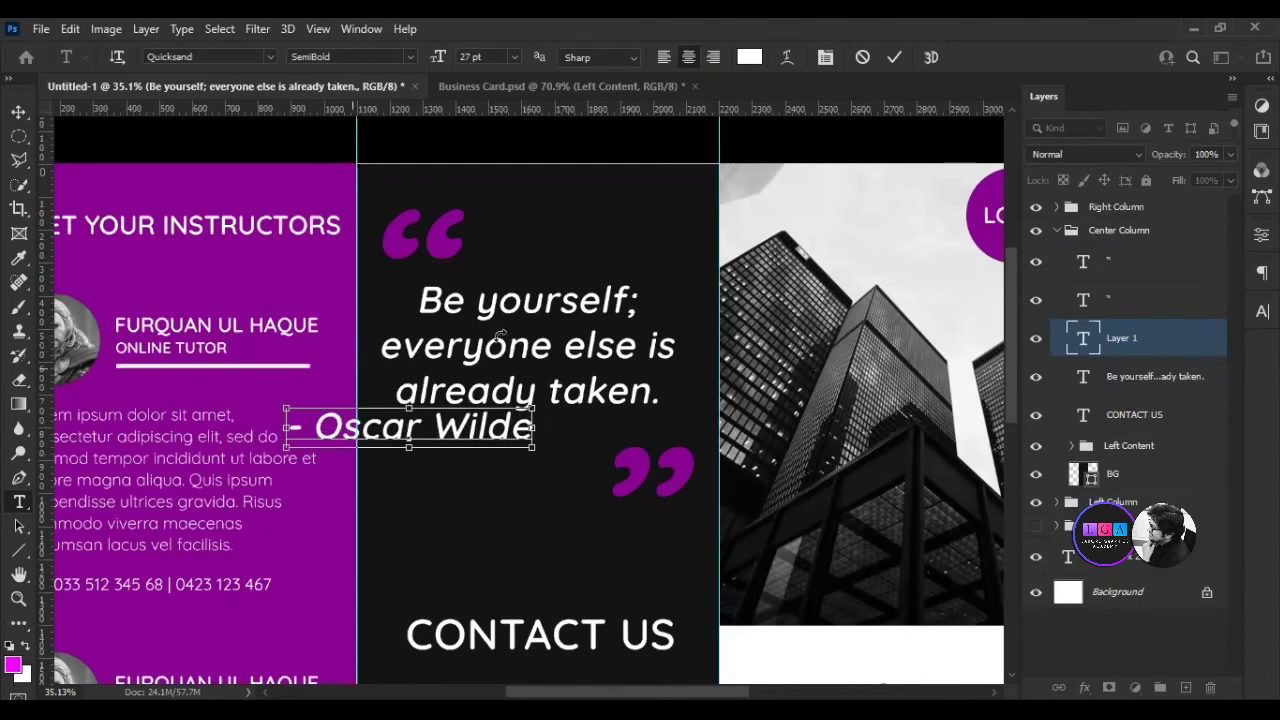
{"action": "left_click_drag", "start_coordinate": [430, 63], "coordinate": [395, 63]}
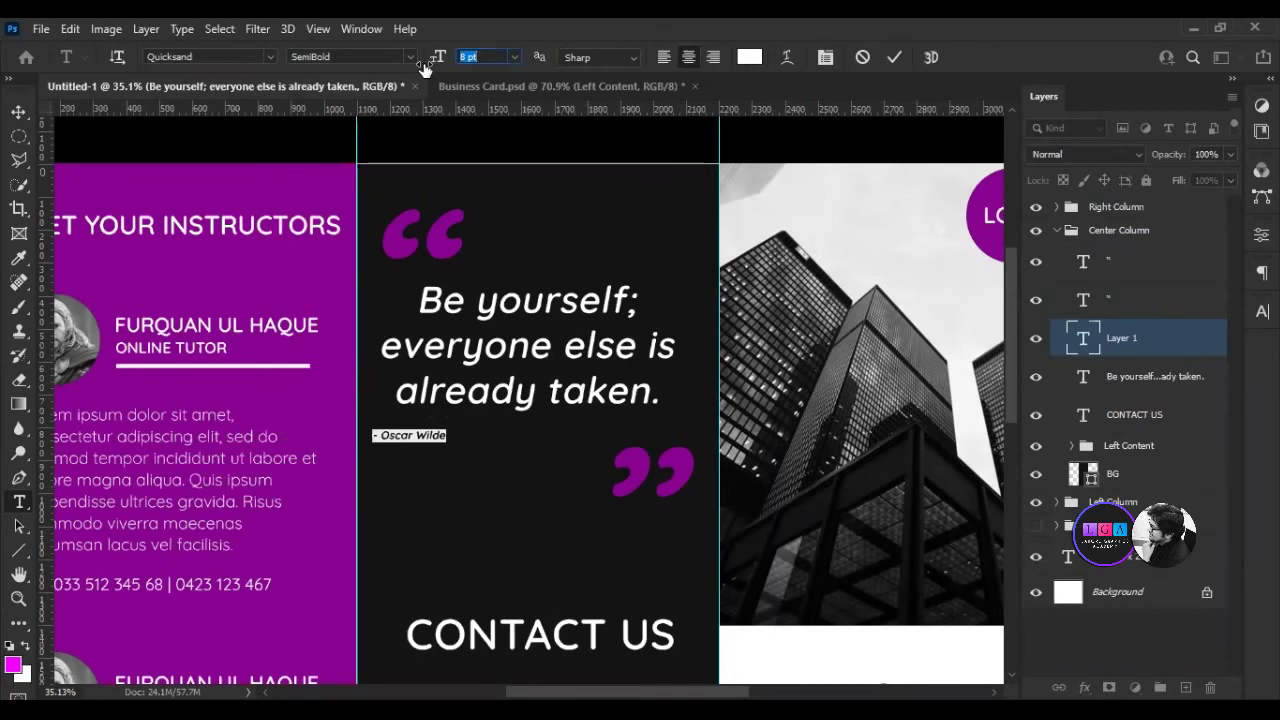
{"action": "type", "text": "11"}
{"action": "left_click_drag", "start_coordinate": [432, 470], "coordinate": [466, 470]}
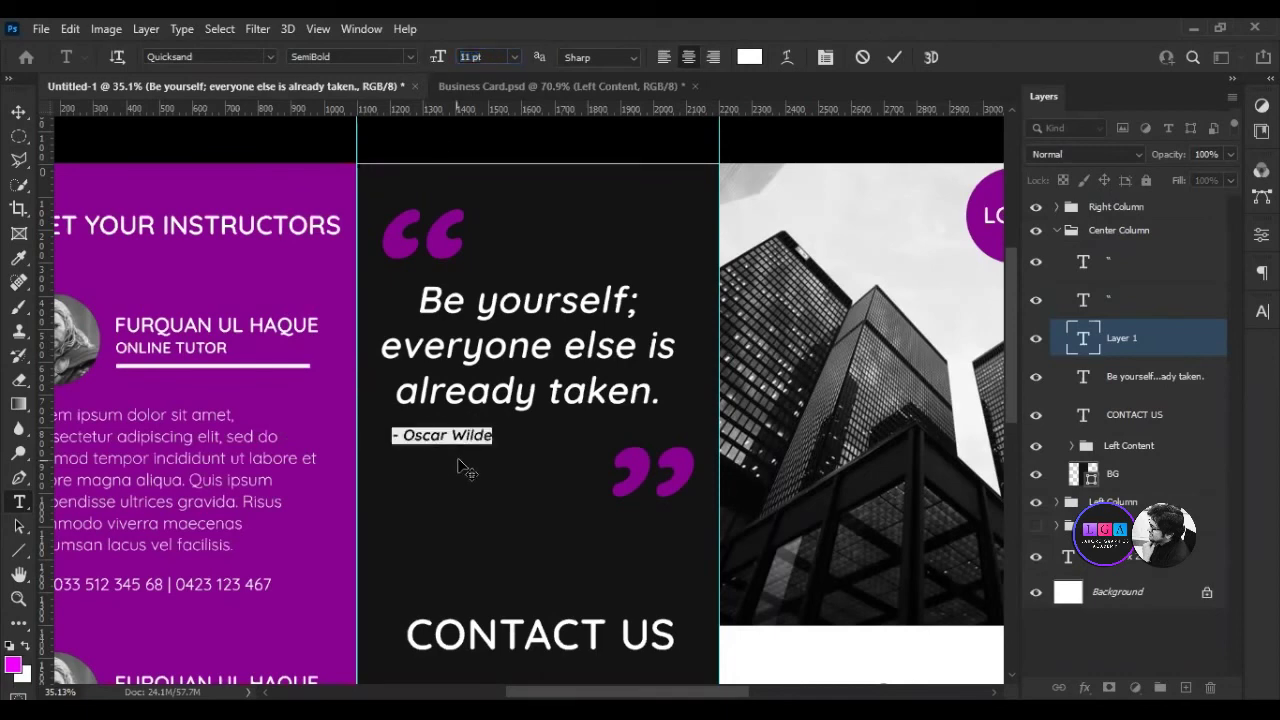
{"action": "left_click", "coordinate": [890, 60]}
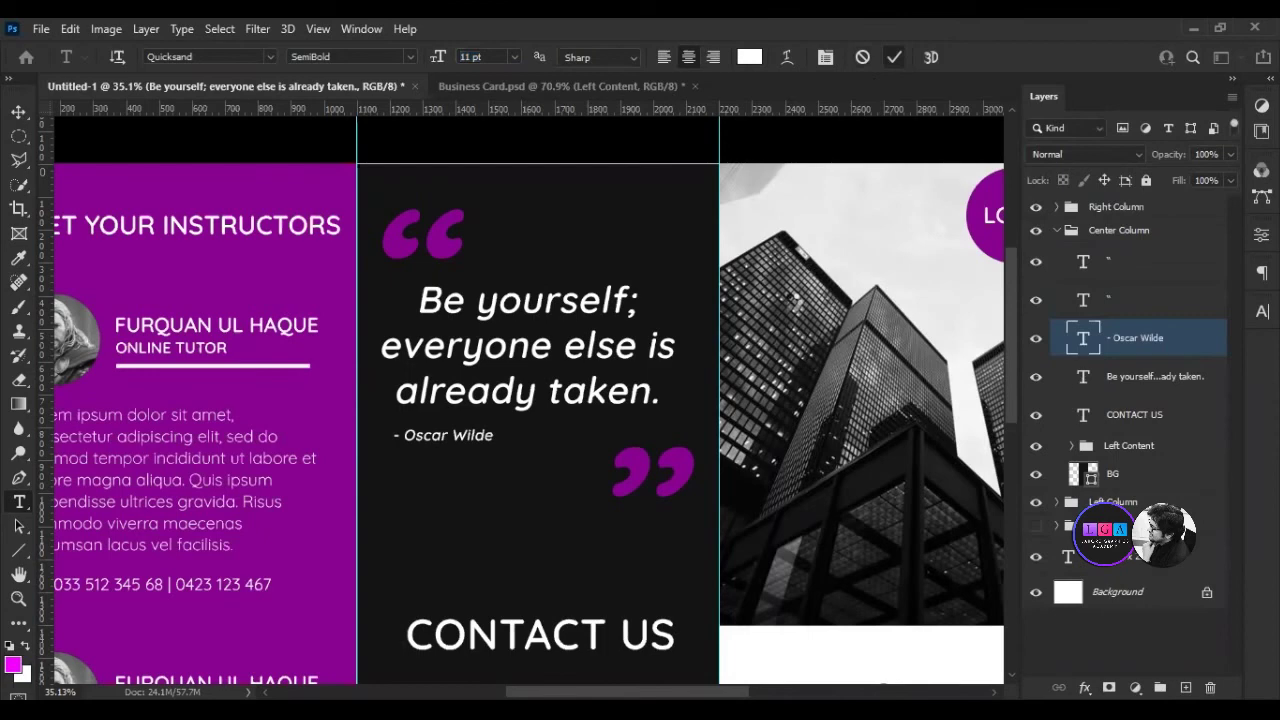
Left-align the main quote text.
{"action": "left_click", "coordinate": [1081, 379]}
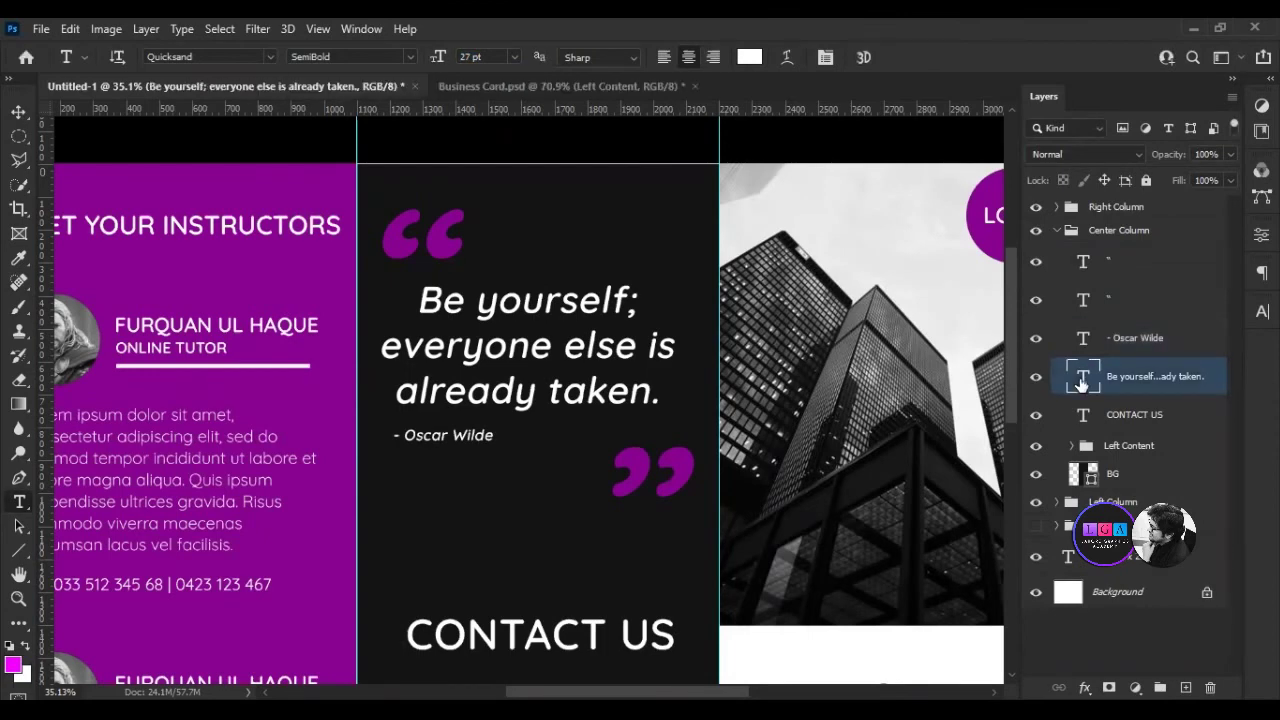
{"action": "left_click", "coordinate": [657, 62]}
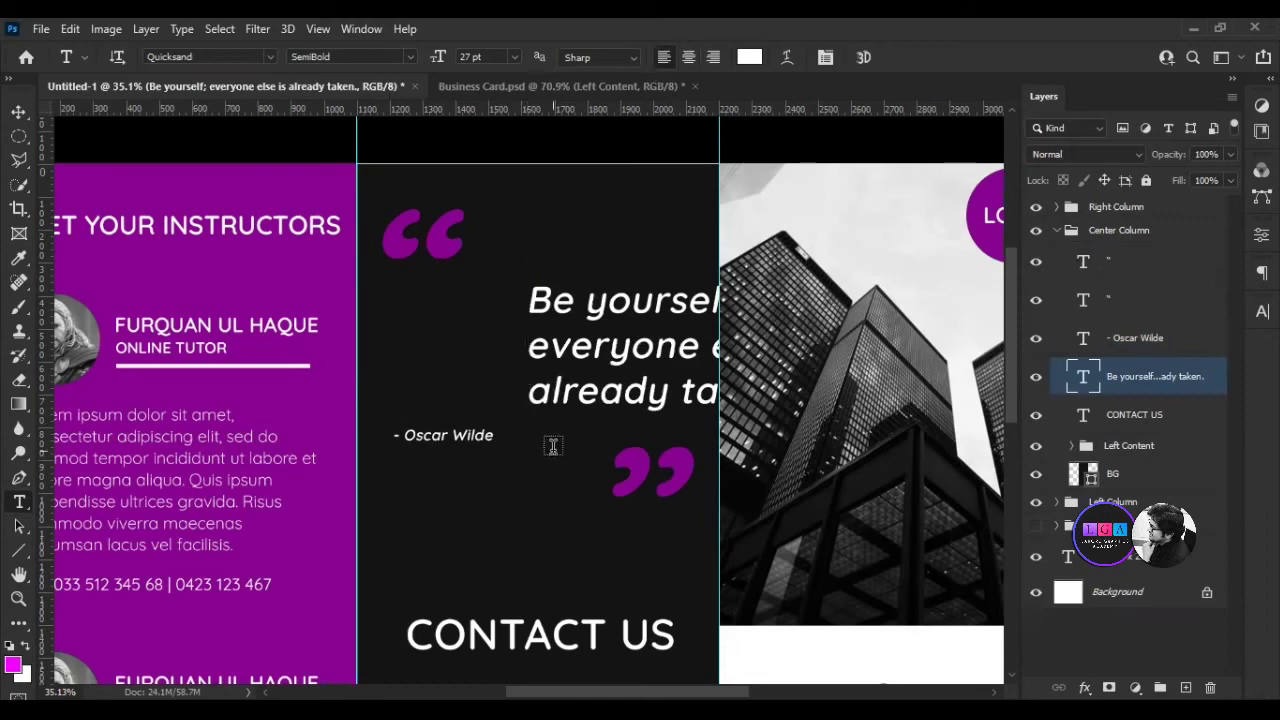
{"action": "key", "text": "v"}
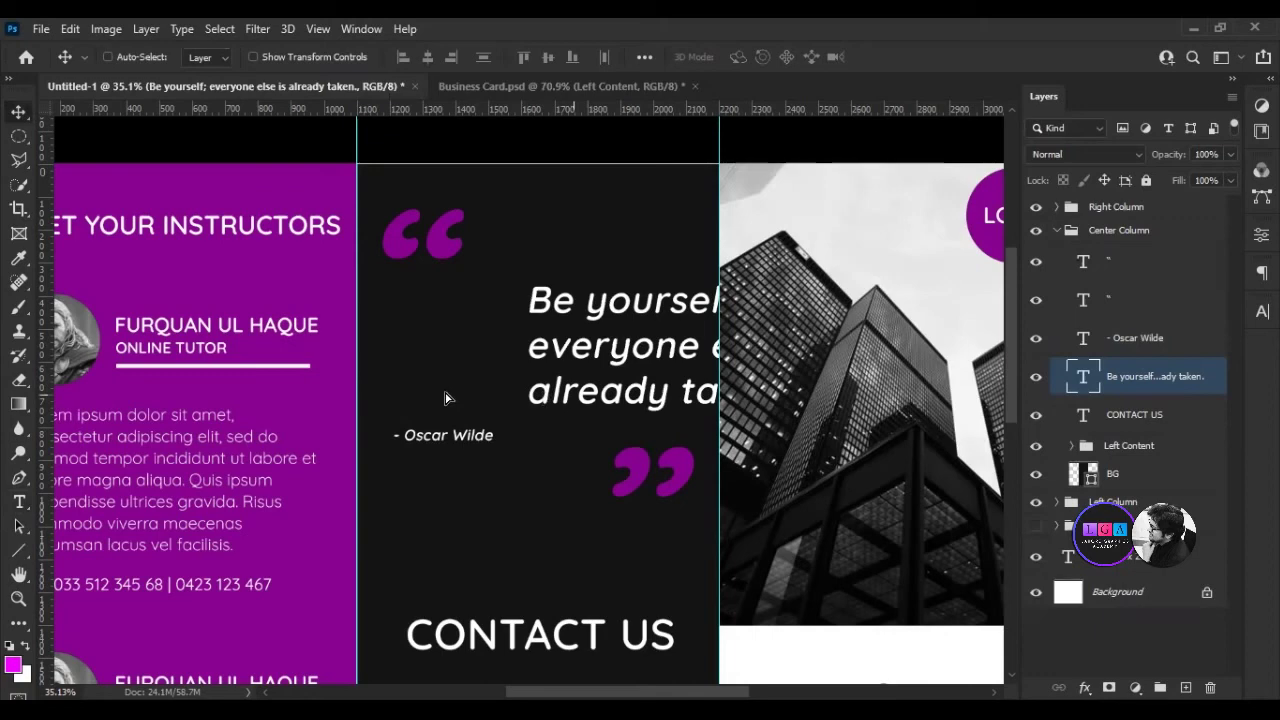
Group both quote marks, the credit line and the quote into a group named 'Quotation'.
{"action": "scroll", "coordinate": [623, 452], "scroll_direction": "down", "scroll_amount": 2}
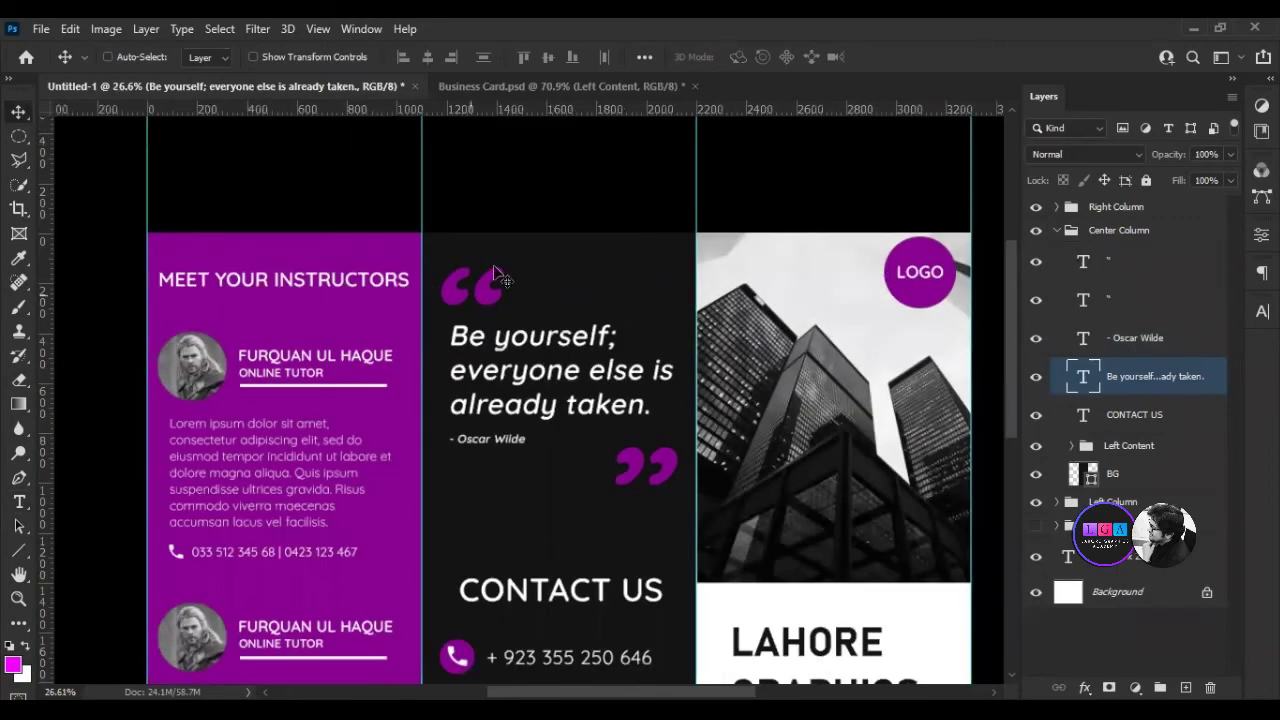
{"action": "left_click", "coordinate": [1130, 279]}
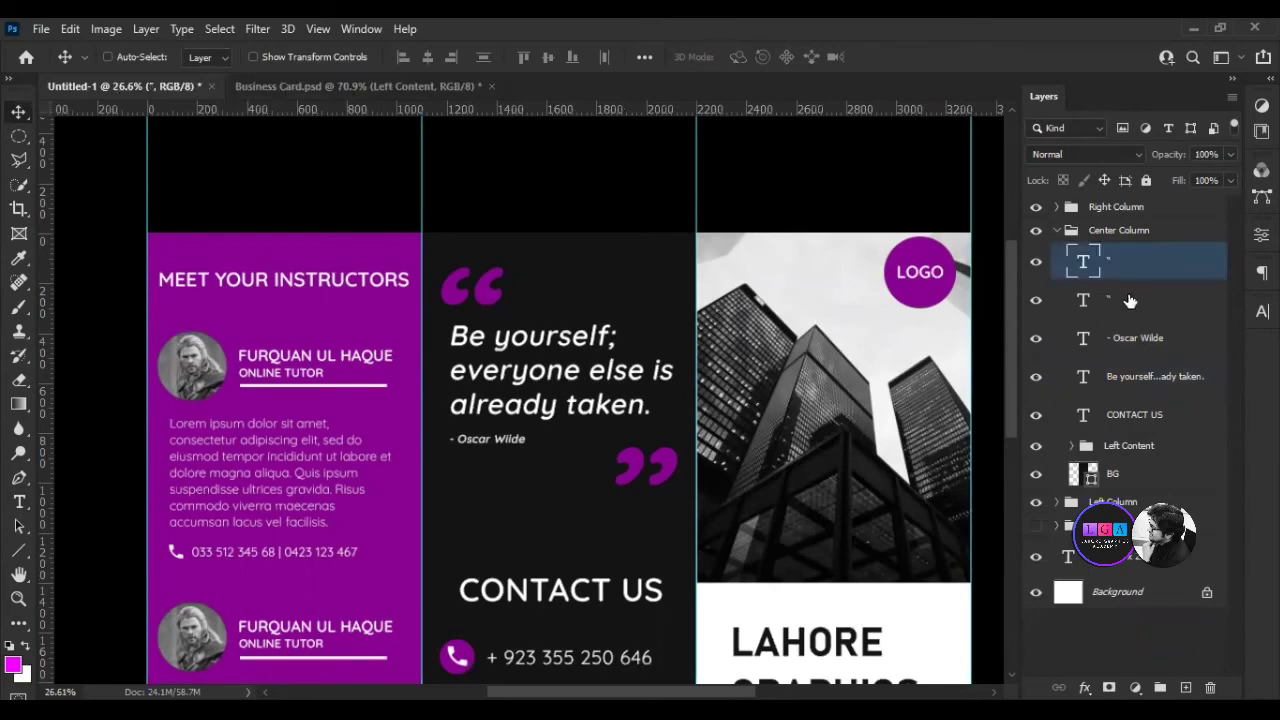
{"action": "left_click", "coordinate": [1128, 300], "text": "shift"}
{"action": "left_click", "coordinate": [1131, 340], "text": "shift"}
{"action": "left_click", "coordinate": [1146, 381], "text": "shift"}
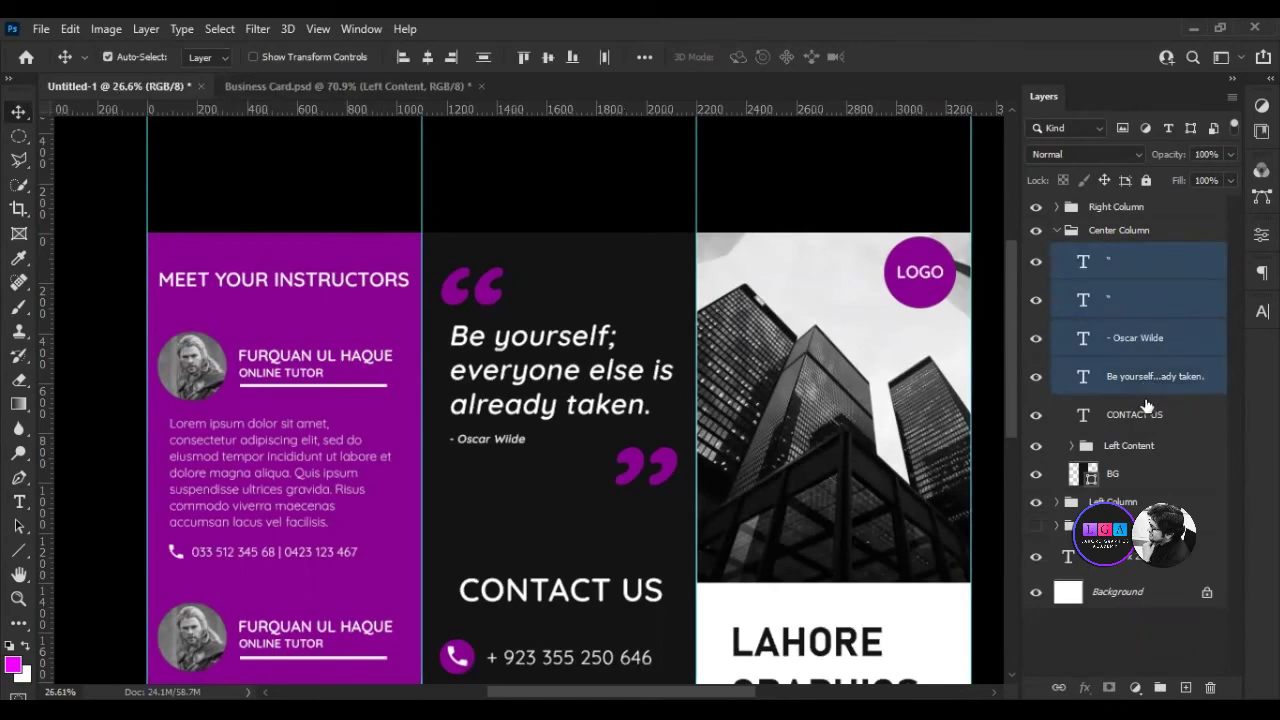
{"action": "key", "text": "ctrl+g"}
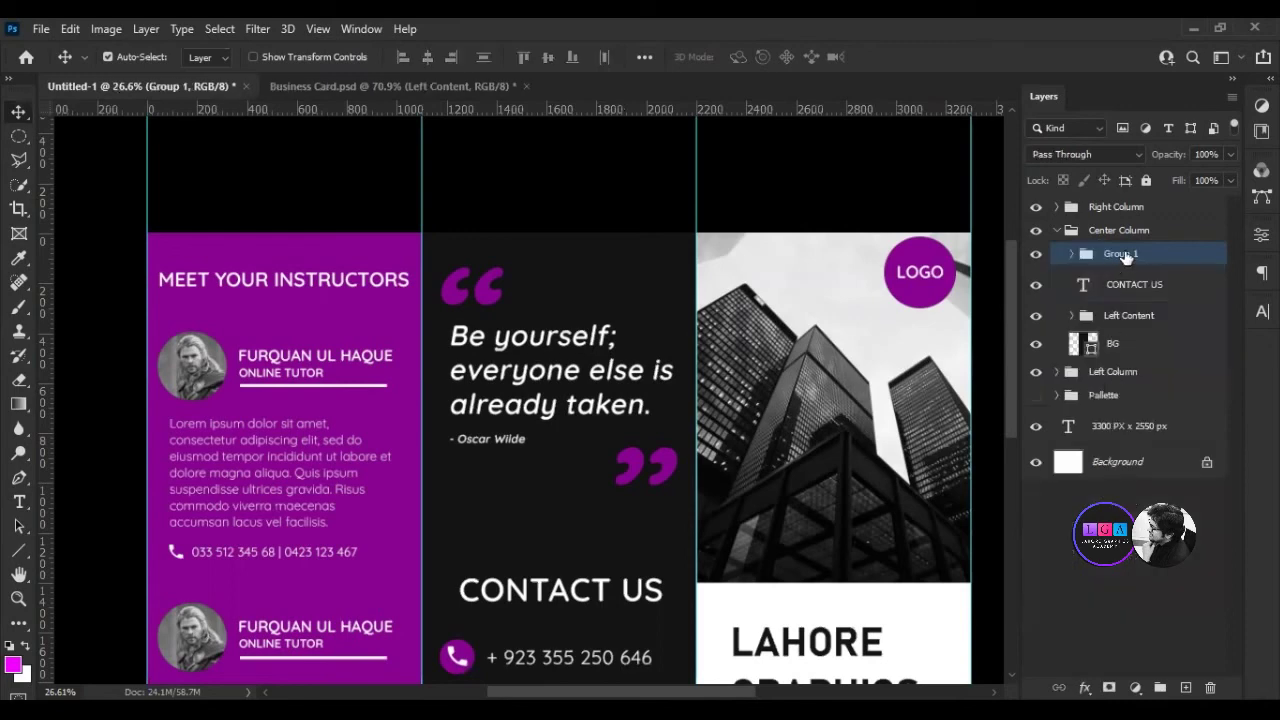
{"action": "double_click", "coordinate": [1121, 253]}
{"action": "type", "text": "Quotation"}
{"action": "key", "text": "Return"}
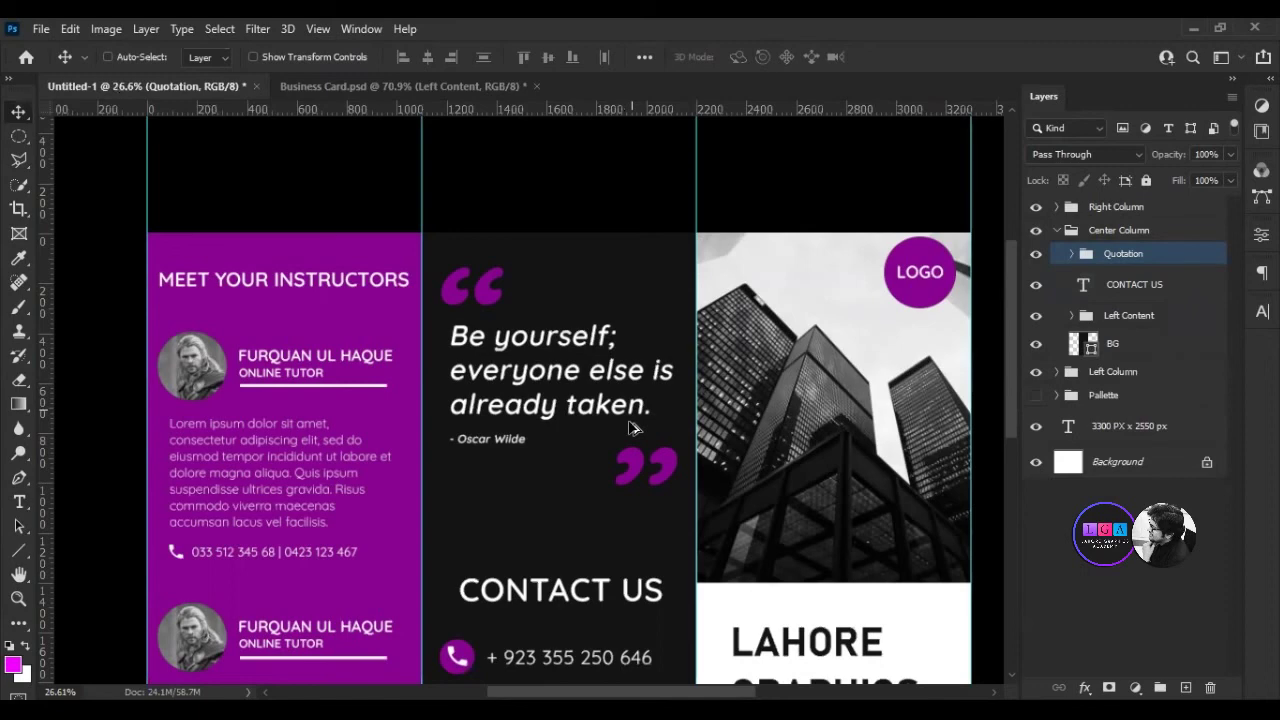
Lower the Quotation group slightly and nudge both quote marks closer to the quote text.
{"action": "left_click_drag", "start_coordinate": [632, 428], "coordinate": [632, 440]}
{"action": "left_click", "coordinate": [1072, 253]}
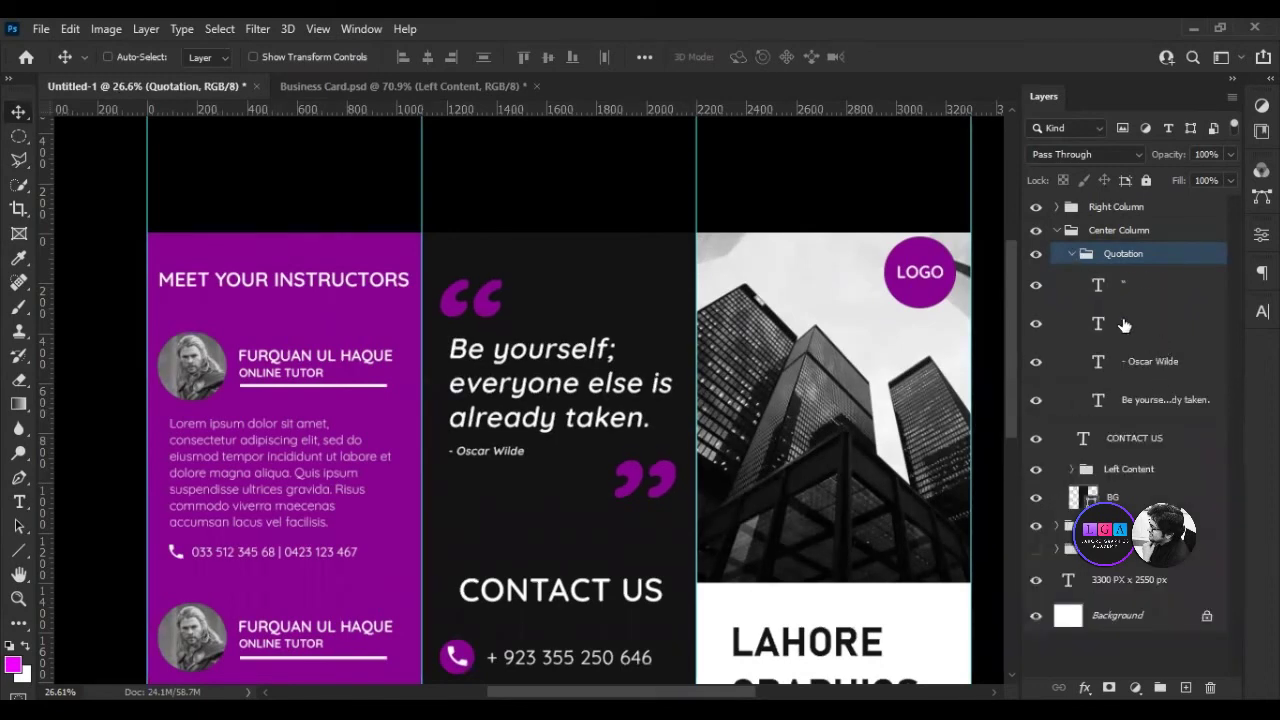
{"action": "key", "text": "alt+bracketleft"}
{"action": "key", "text": "alt+bracketleft"}
{"action": "key", "text": "shift+Down"}
{"action": "key", "text": "shift+Down"}
{"action": "key", "text": "shift+Down"}
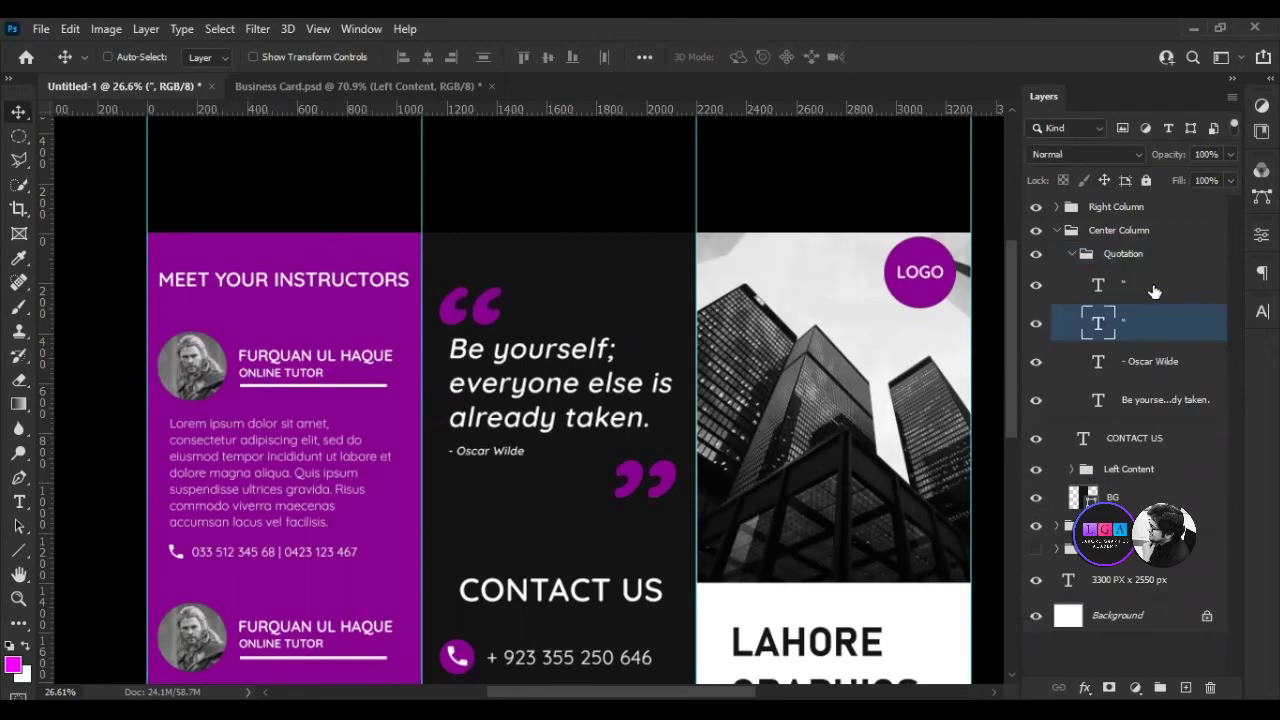
{"action": "left_click", "coordinate": [1153, 285]}
{"action": "key", "text": "shift+Up"}
{"action": "key", "text": "shift+Up"}
{"action": "key", "text": "shift+Up"}
{"action": "key", "text": "shift+Up"}
{"action": "key", "text": "shift+Up"}
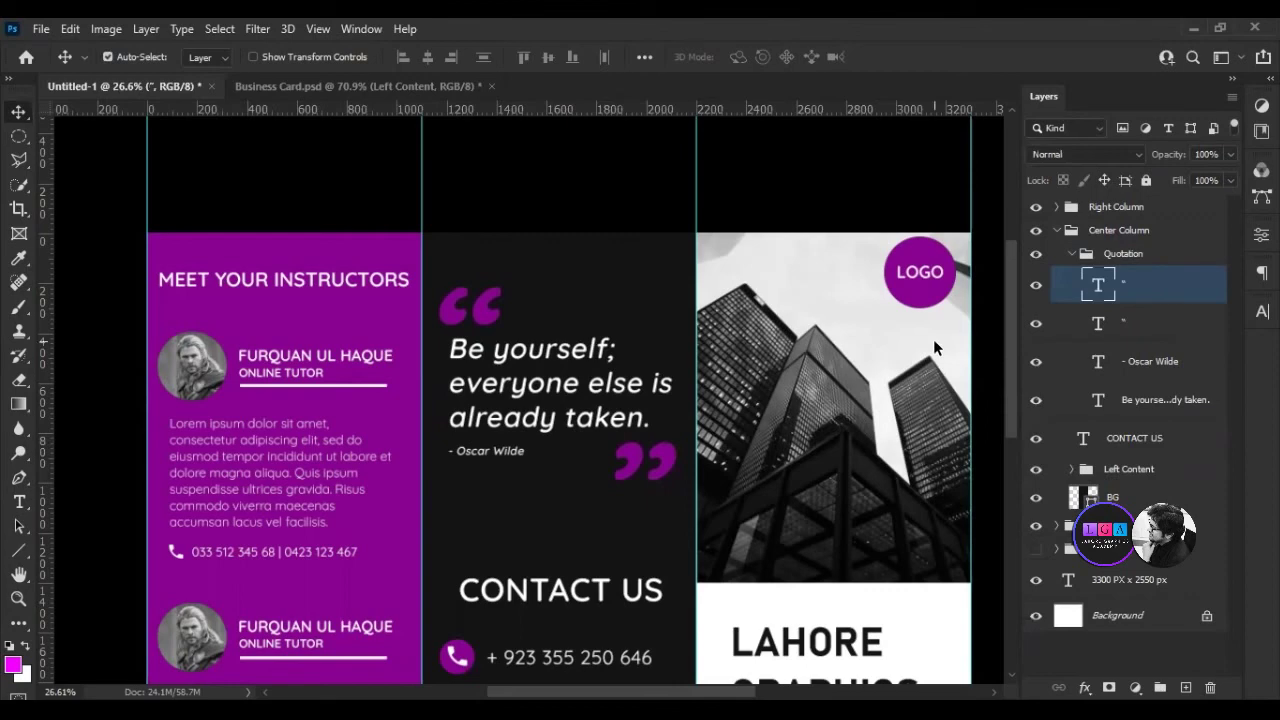
Select the author credit line, then the CONTACT US heading layer.
{"action": "scroll", "coordinate": [935, 345], "scroll_direction": "down", "scroll_amount": 1}
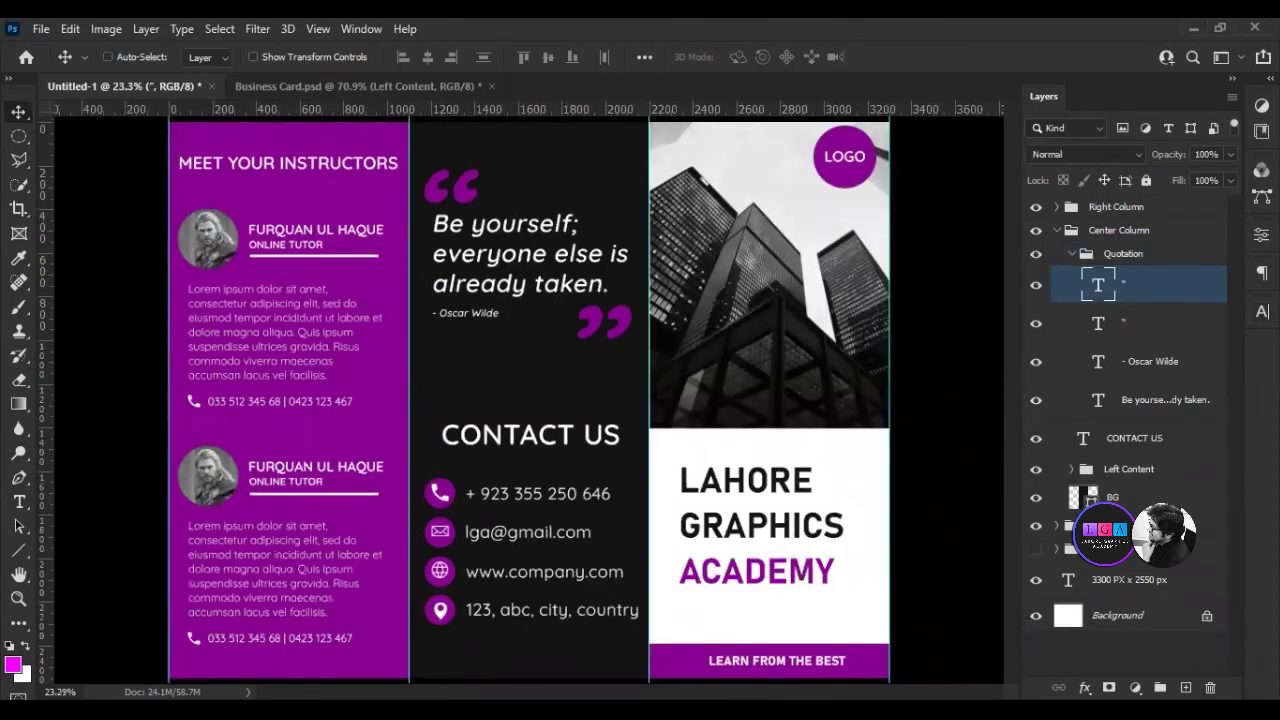
{"action": "left_click", "coordinate": [468, 315], "text": "ctrl"}
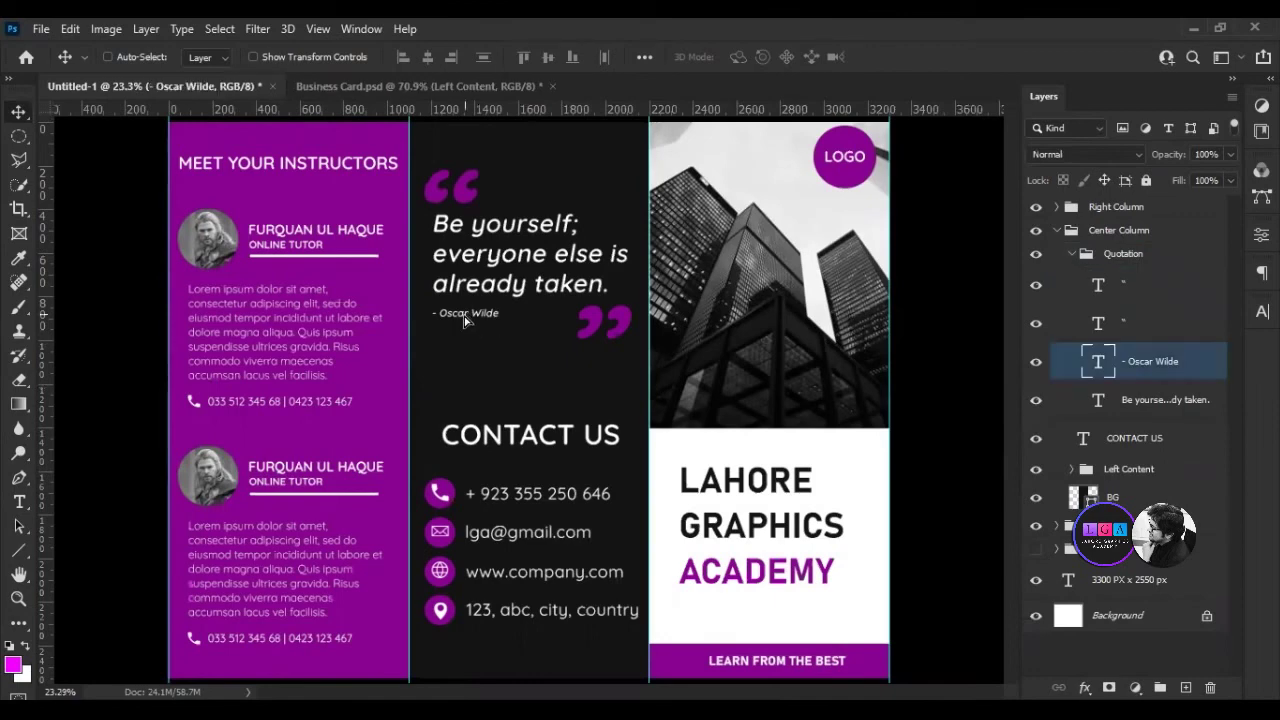
{"action": "scroll", "coordinate": [697, 476], "scroll_direction": "down", "scroll_amount": 1}
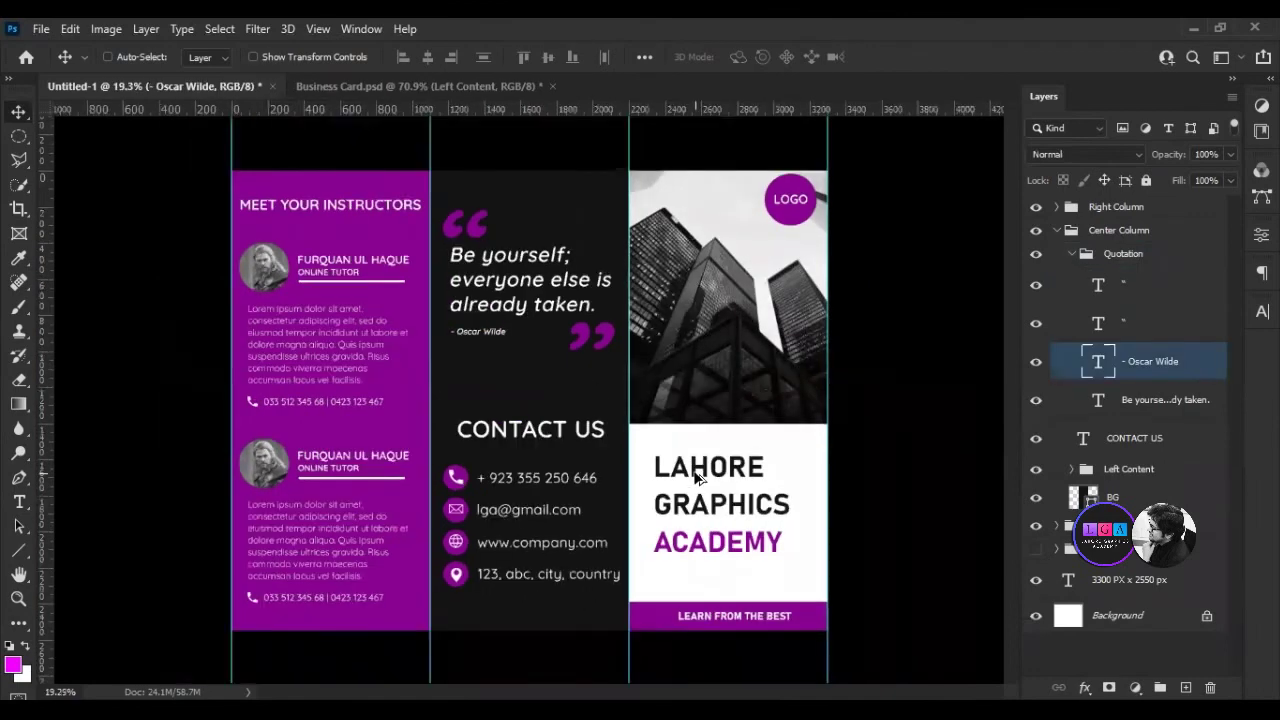
{"action": "scroll", "coordinate": [706, 545], "scroll_direction": "down", "scroll_amount": 1}
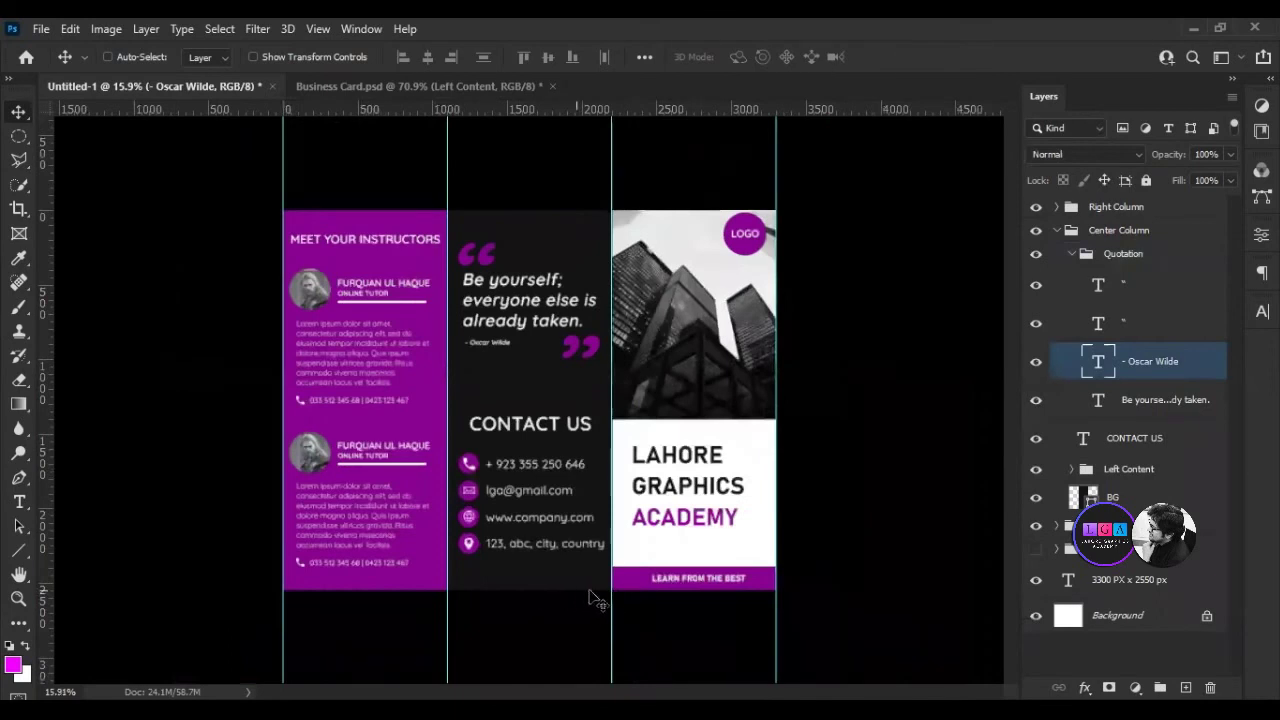
{"action": "scroll", "coordinate": [566, 623], "scroll_direction": "up", "scroll_amount": 1}
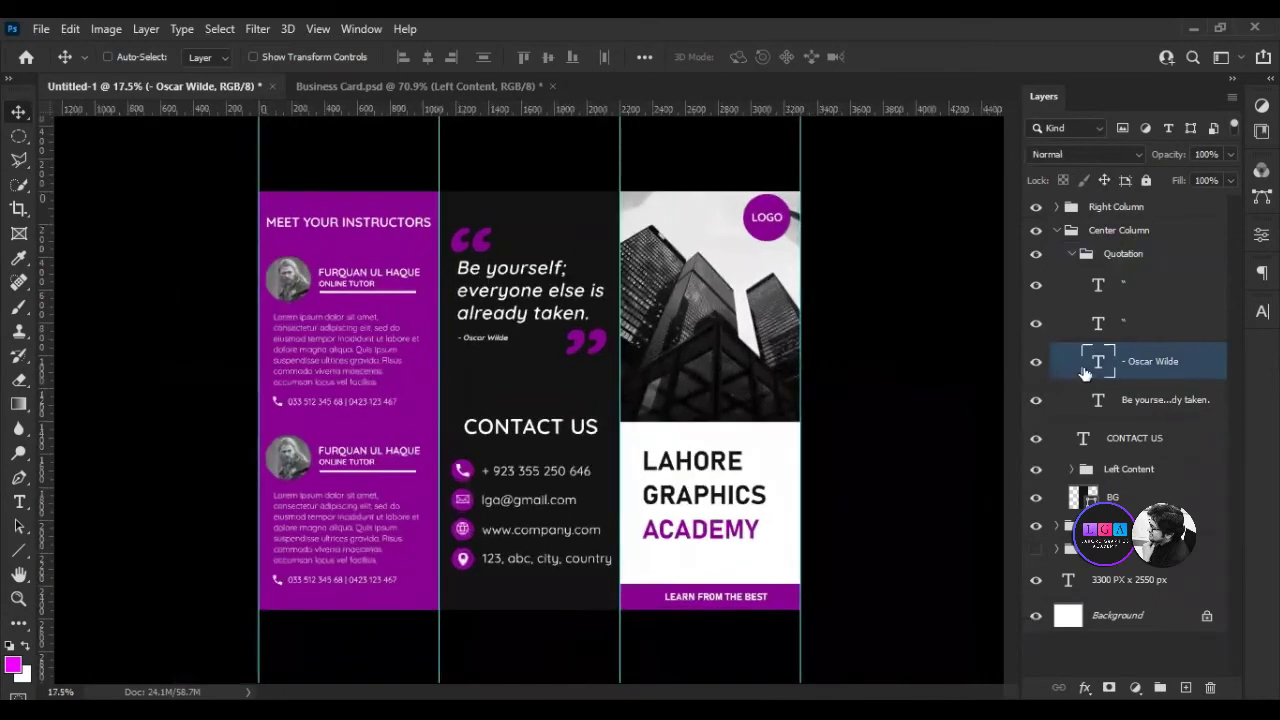
{"action": "left_click", "coordinate": [1088, 440]}
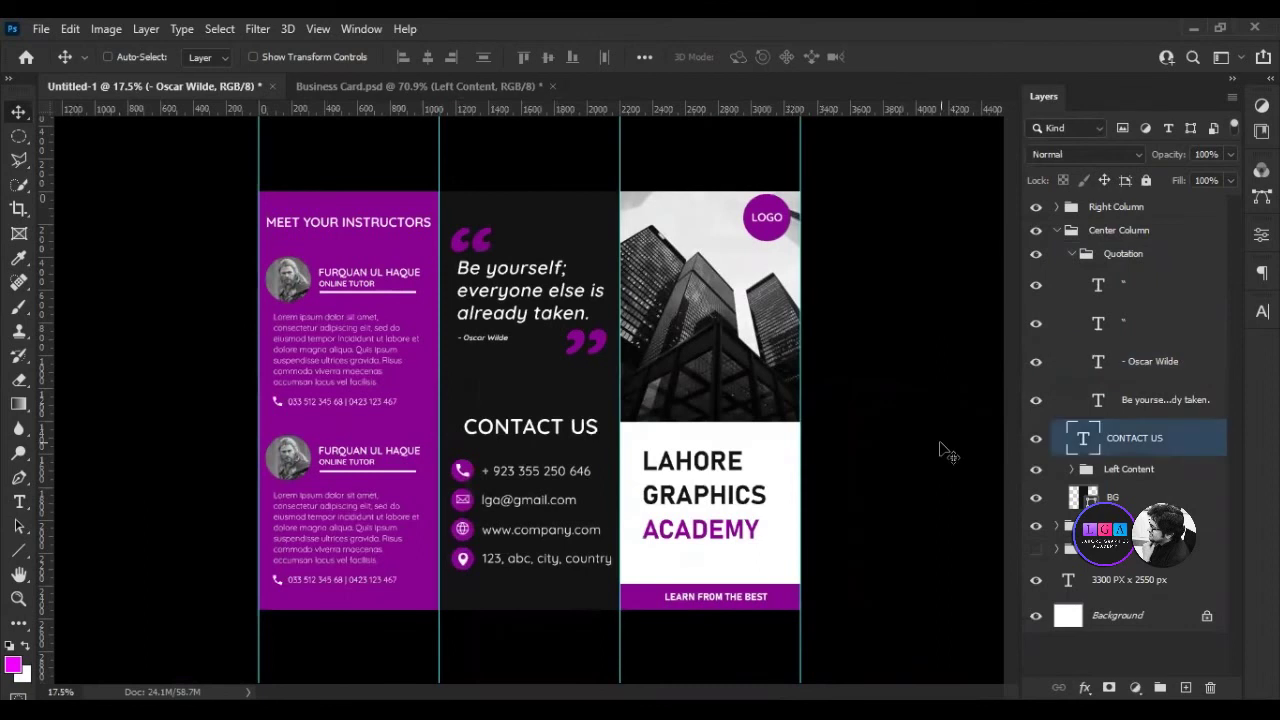
Nudge the CONTACT US heading slightly lower and collapse the Quotation and Center Column groups.
{"action": "key", "text": "shift+Down"}
{"action": "key", "text": "shift+Down"}
{"action": "key", "text": "shift+Down"}
{"action": "key", "text": "shift+Down"}
{"action": "key", "text": "shift+Down"}
{"action": "key", "text": "shift+Left"}
{"action": "key", "text": "shift+Up"}
{"action": "key", "text": "shift+Left"}
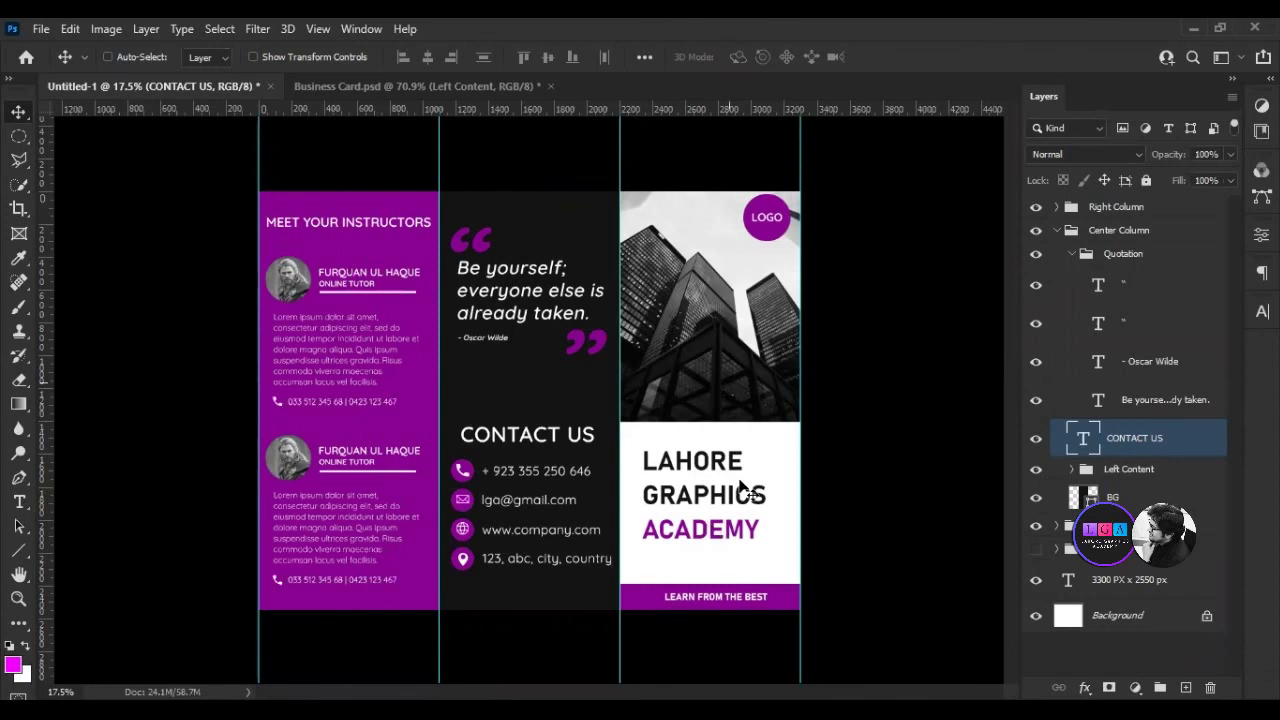
{"action": "left_click", "coordinate": [1072, 254]}
{"action": "left_click", "coordinate": [1061, 232]}
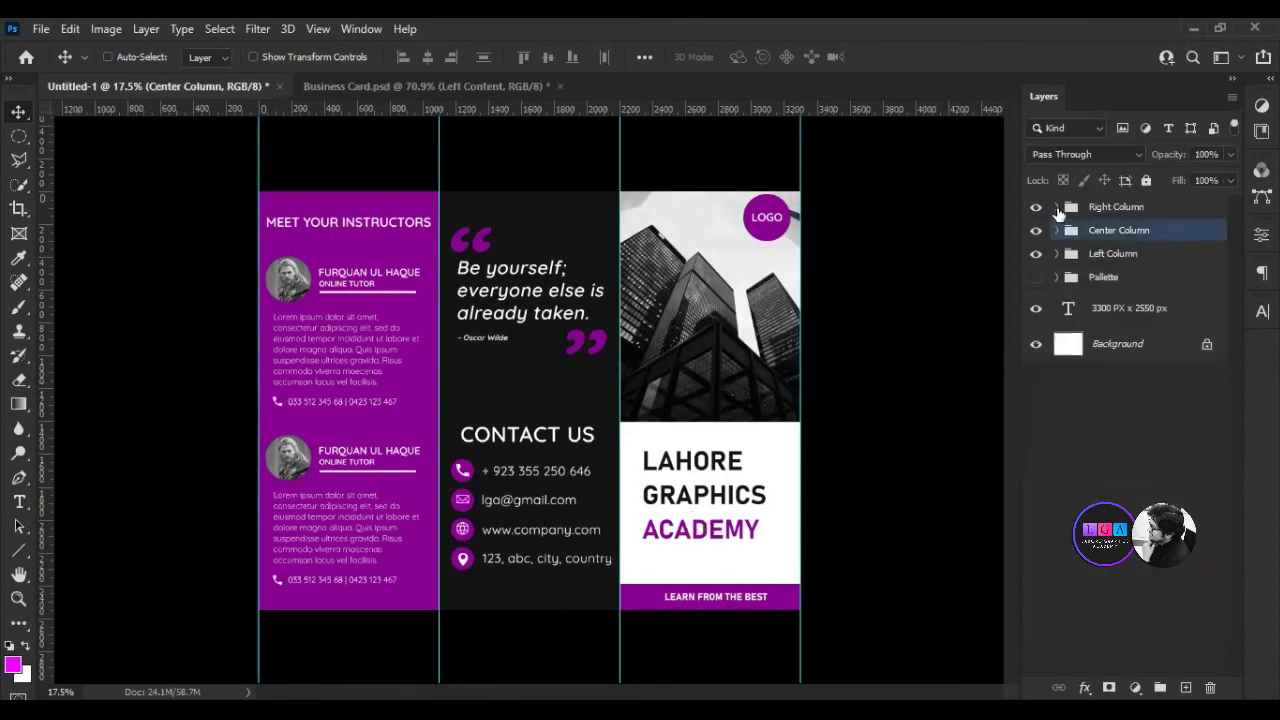
{"action": "left_click", "coordinate": [1057, 207]}
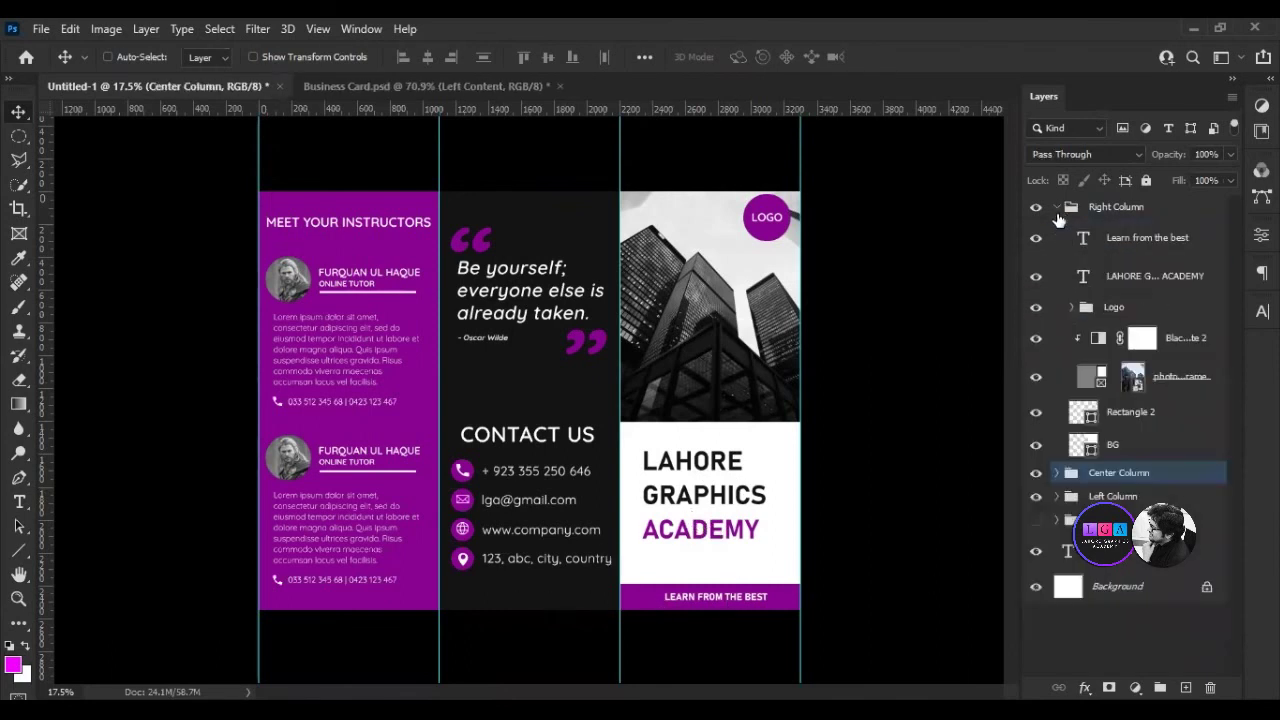
{"action": "left_click", "coordinate": [1043, 416]}
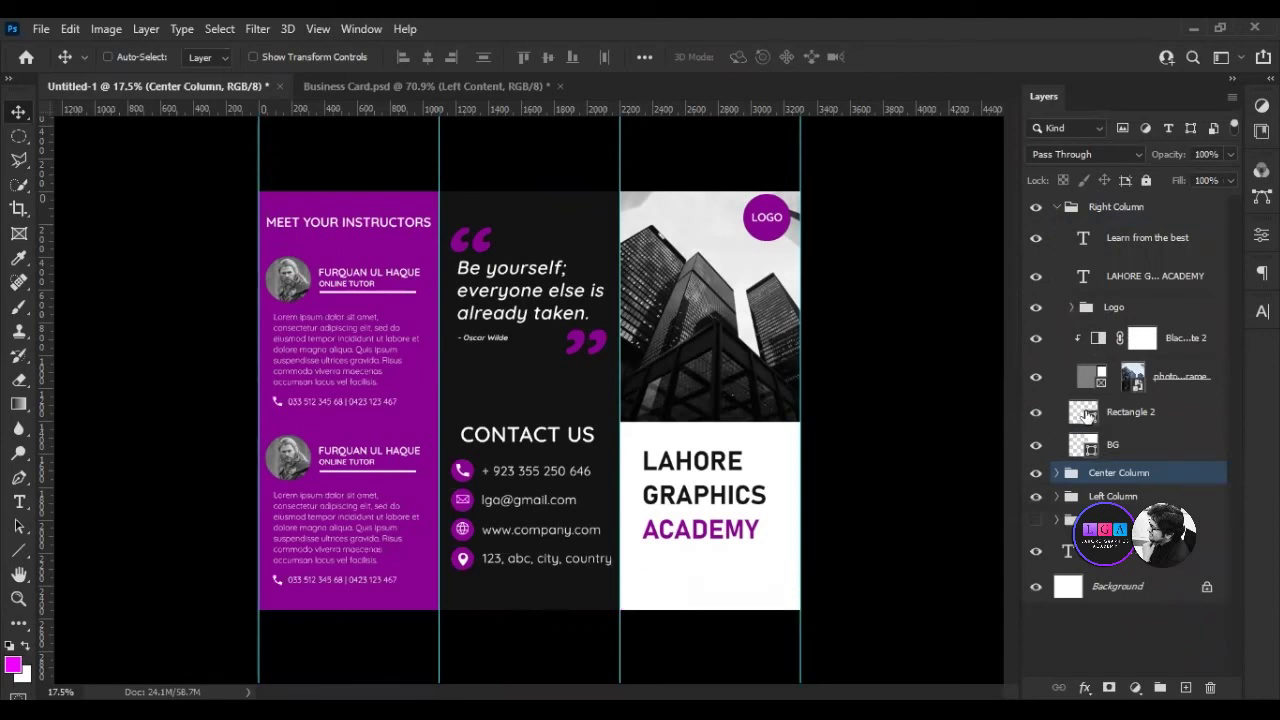
{"action": "left_click", "coordinate": [1088, 418]}
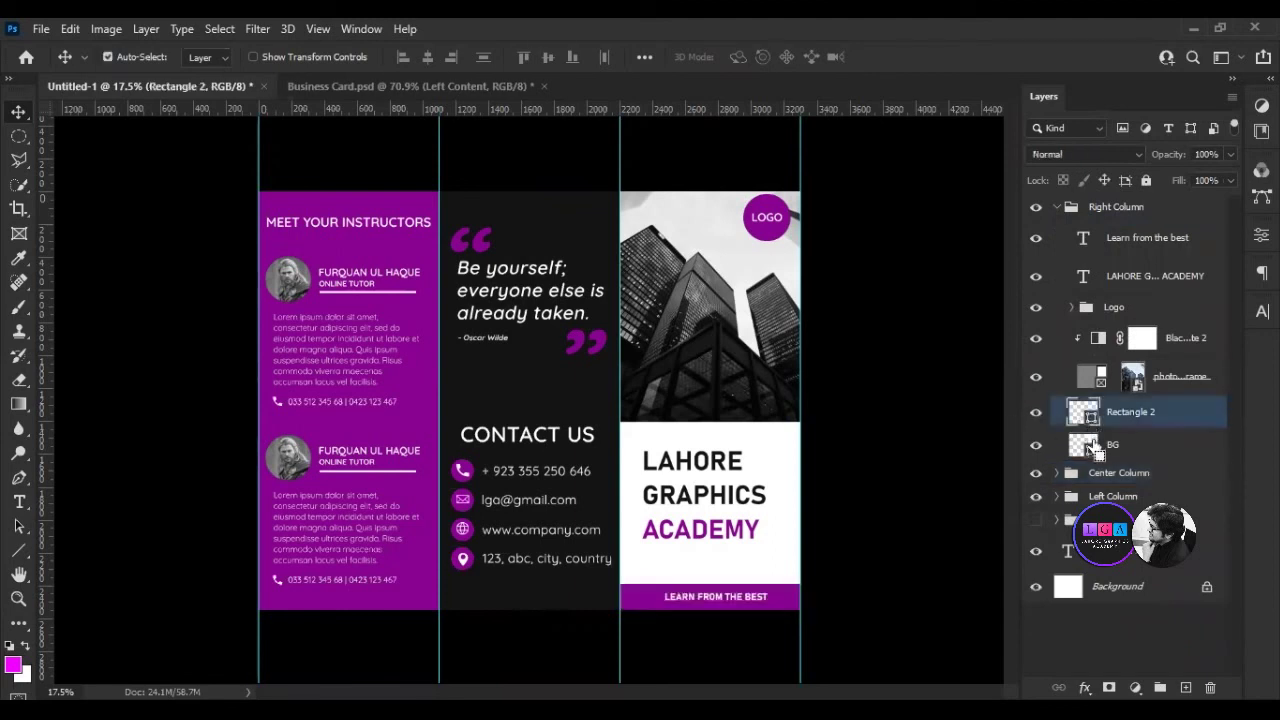
{"action": "key", "text": "ctrl+t"}
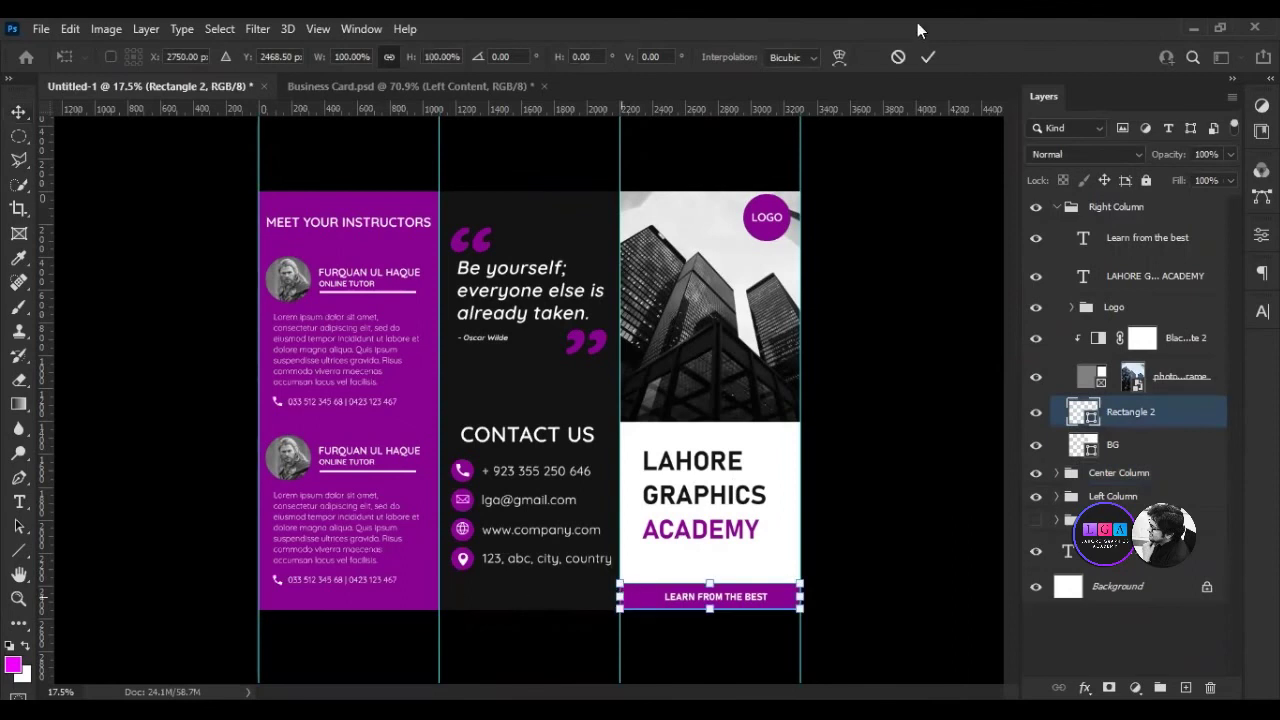
{"action": "left_click", "coordinate": [927, 57]}
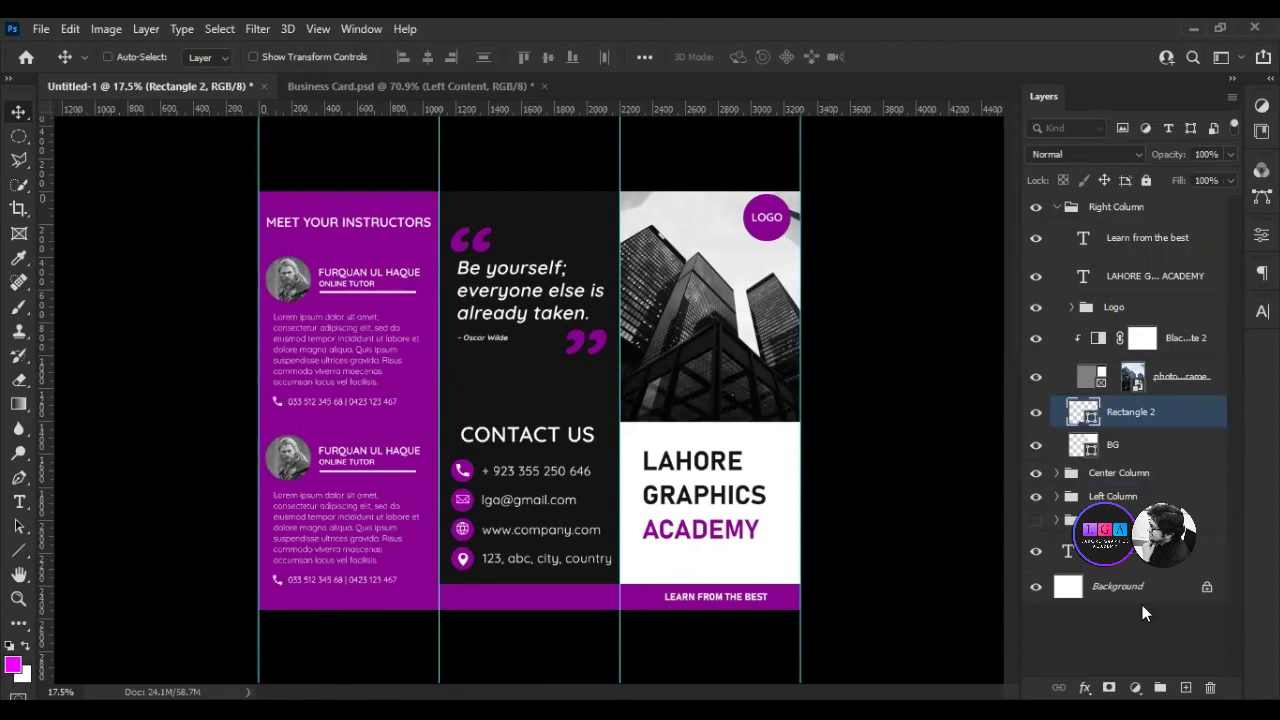
{"action": "left_click", "coordinate": [1070, 610]}
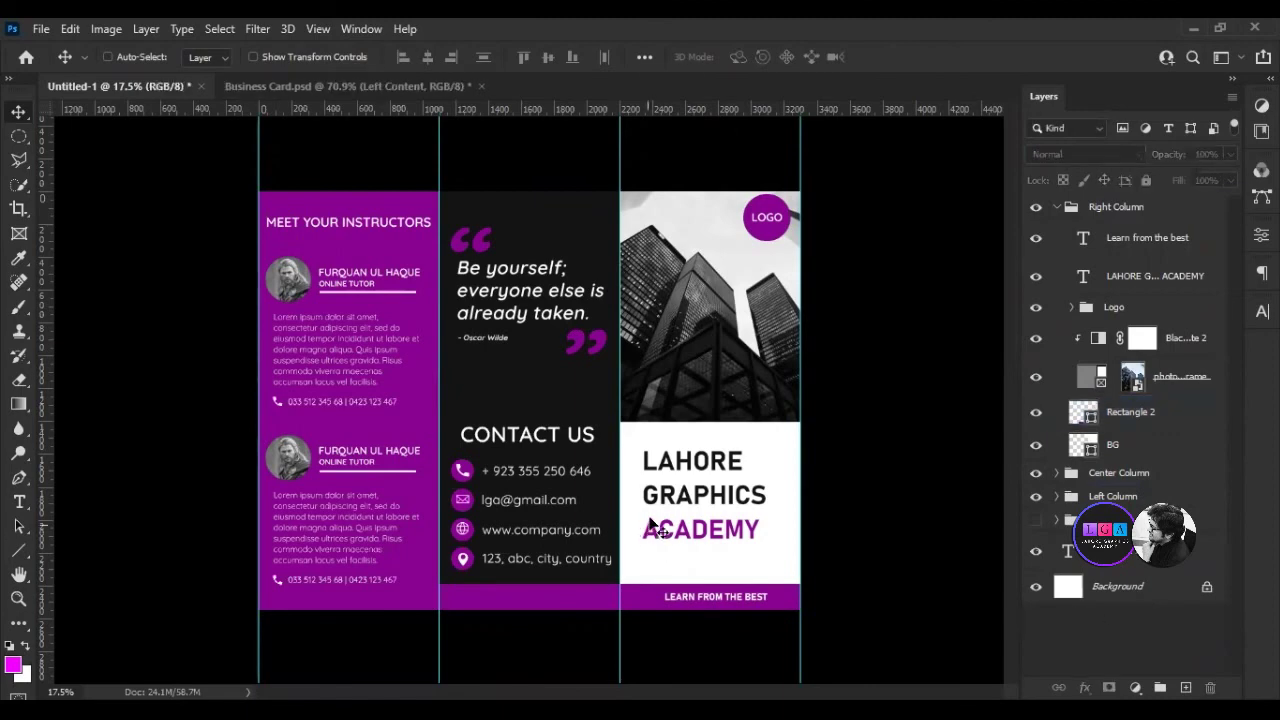
{"action": "scroll", "coordinate": [578, 620], "scroll_direction": "up", "scroll_amount": 1}
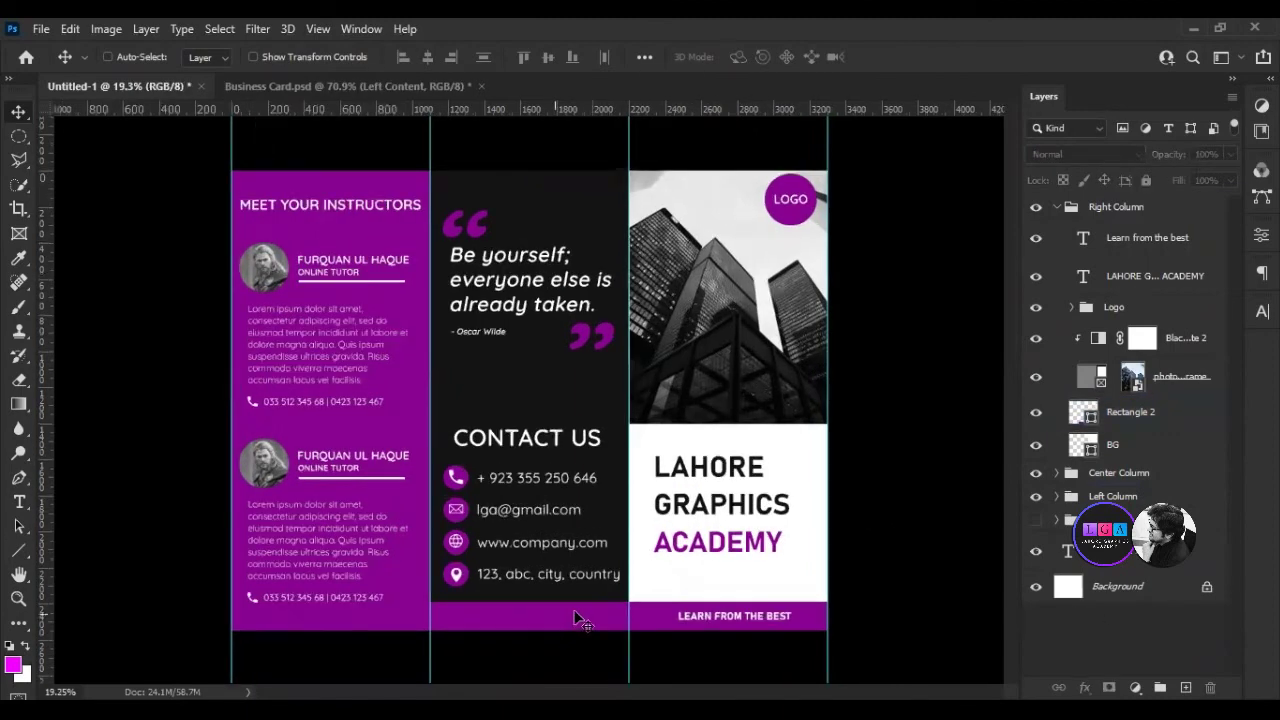
{"action": "scroll", "coordinate": [578, 620], "scroll_direction": "down", "scroll_amount": 3}
{"action": "scroll", "coordinate": [575, 616], "scroll_direction": "up", "scroll_amount": 1}
{"action": "scroll", "coordinate": [572, 613], "scroll_direction": "up", "scroll_amount": 1}
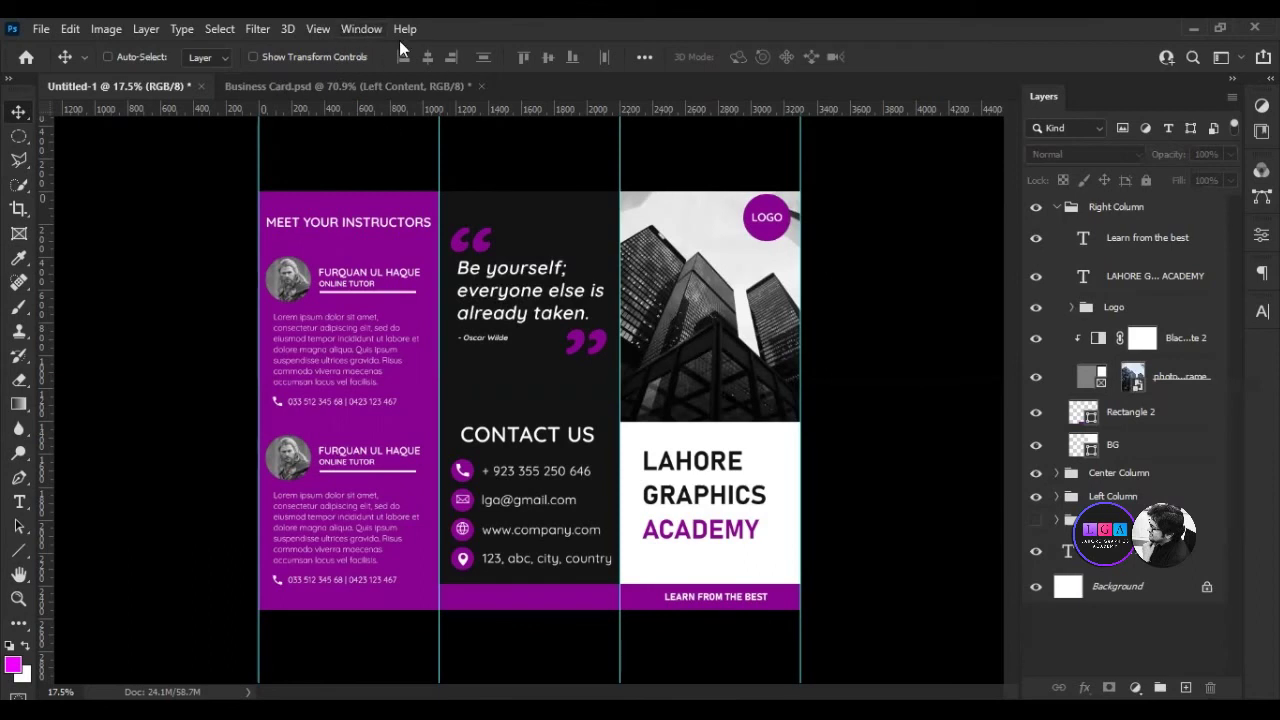
{"action": "left_click", "coordinate": [20, 408]}
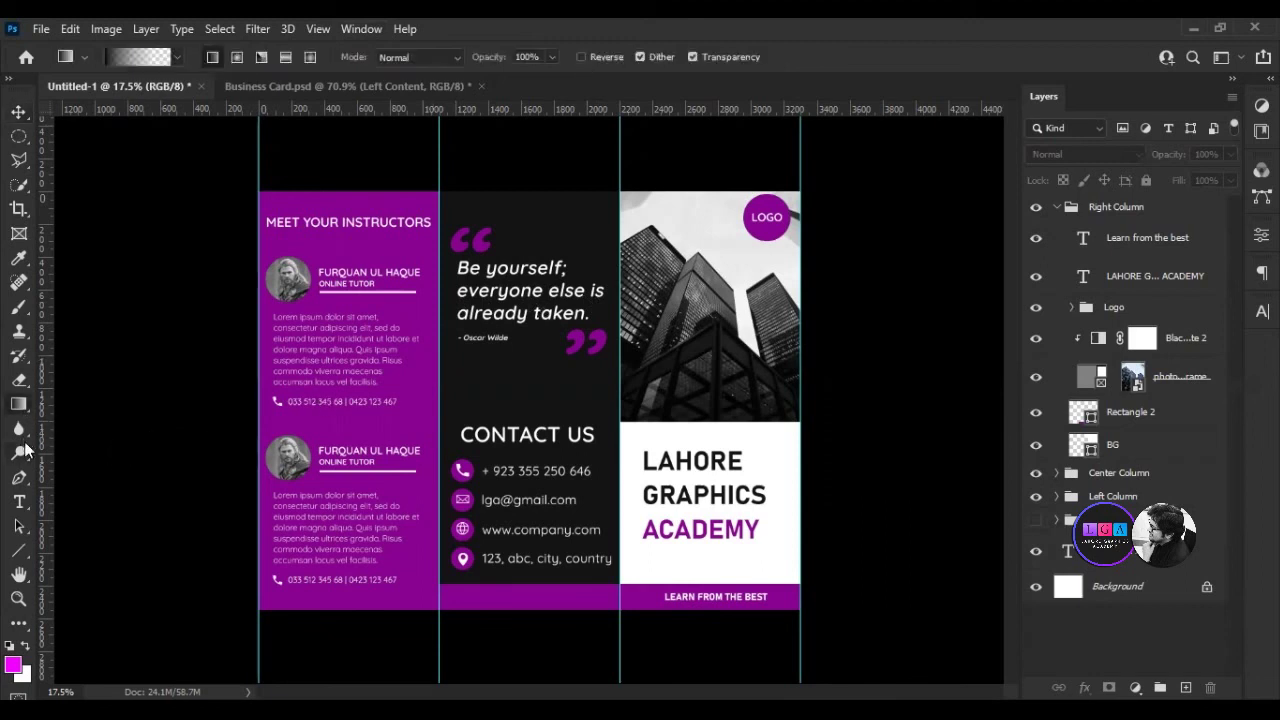
Collapse Right Column, add a new top layer named 'Shade', and select the Gradient tool.
{"action": "key", "text": "ctrl+plus"}
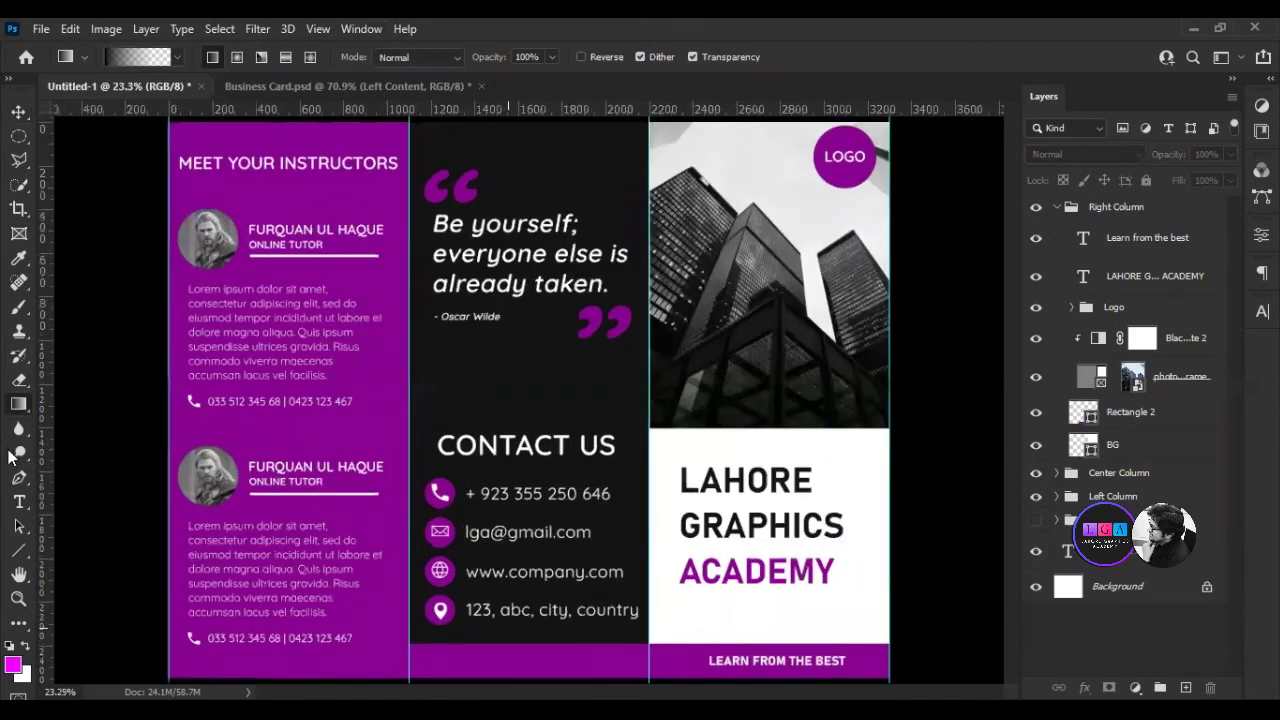
{"action": "key", "text": "ctrl+minus"}
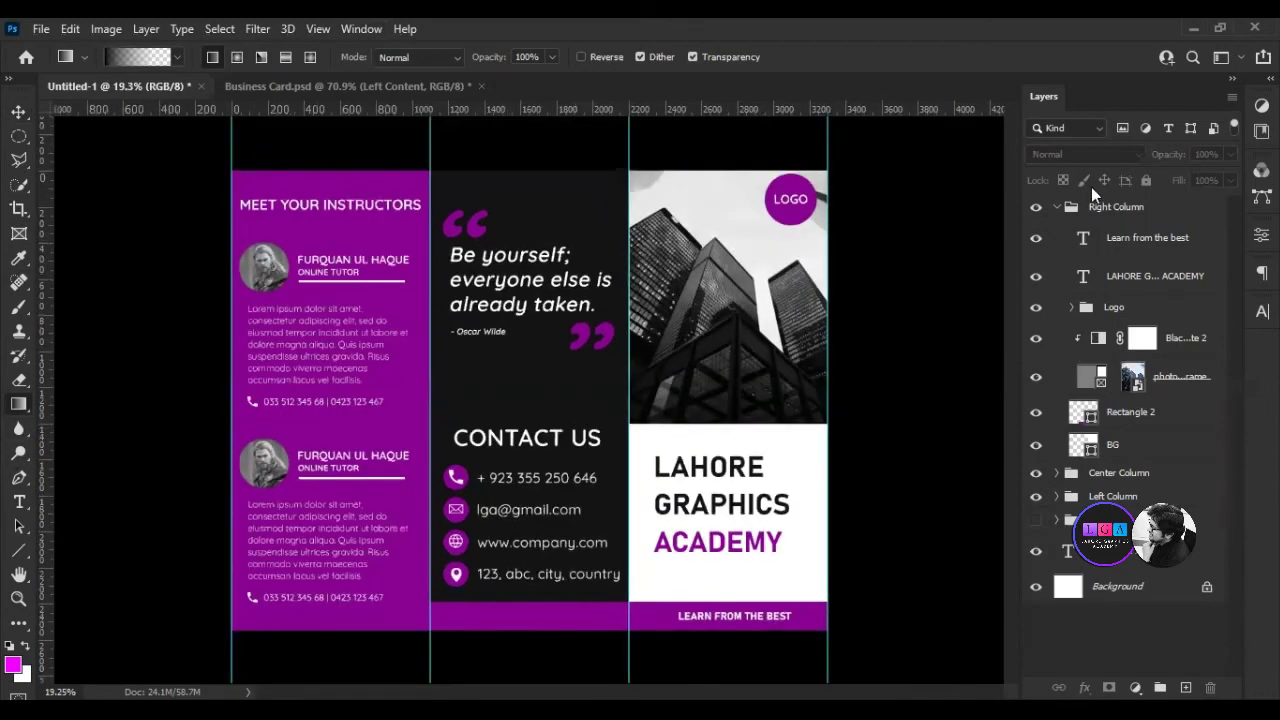
{"action": "left_click", "coordinate": [1058, 209]}
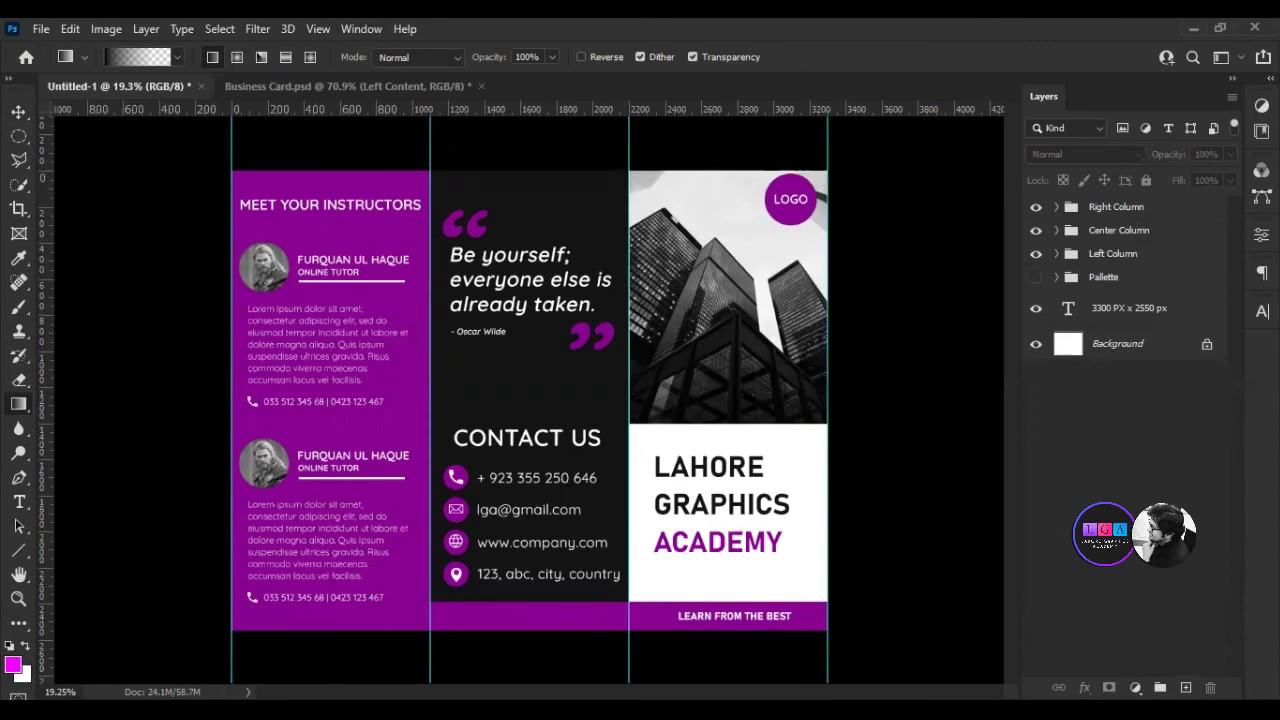
{"action": "left_click", "coordinate": [1185, 687]}
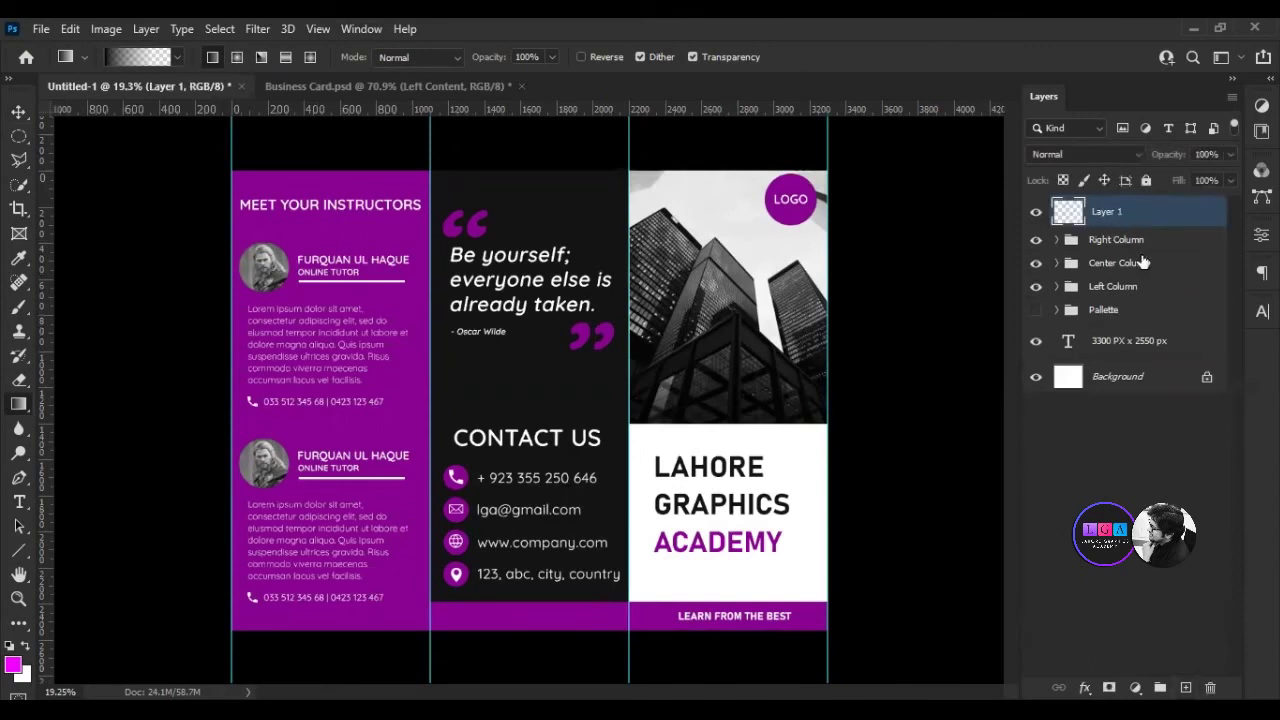
{"action": "type", "text": "Shade"}
{"action": "key", "text": "Return"}
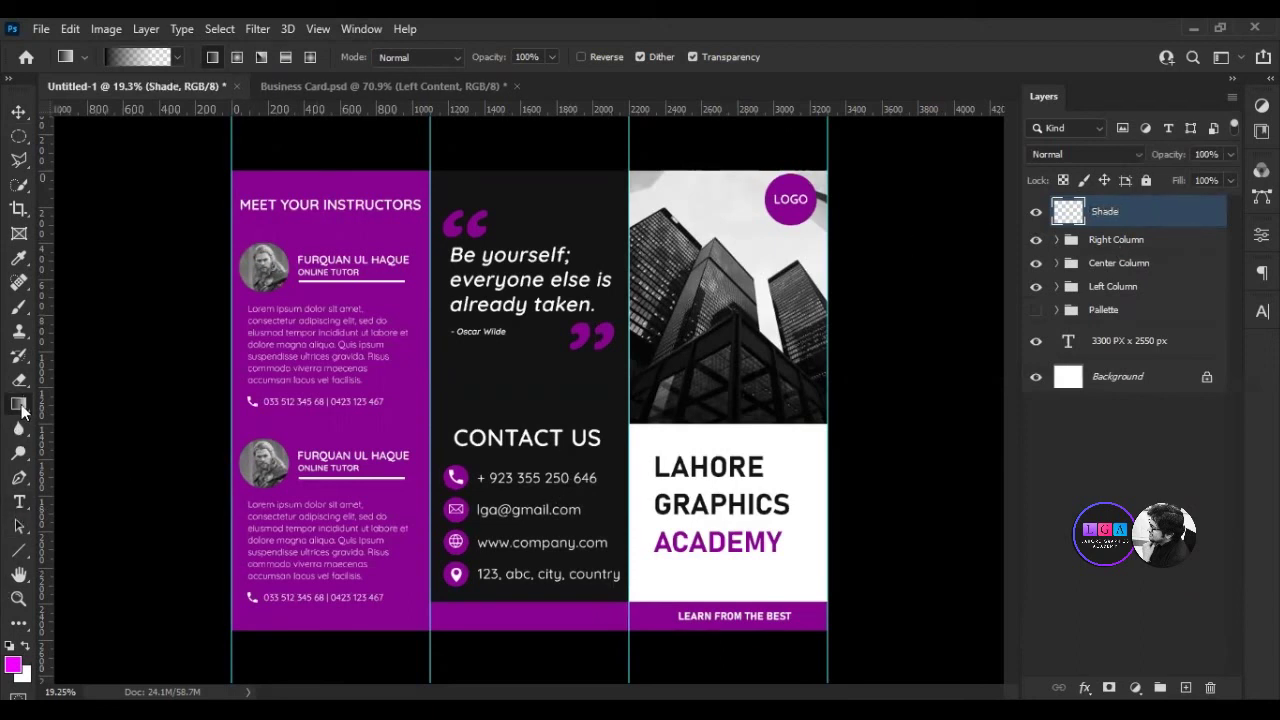
{"action": "right_click", "coordinate": [18, 404]}
{"action": "left_click", "coordinate": [230, 390]}
Pick the Basics Black, White gradient preset and set its right opacity stop to 0%.
{"action": "left_click", "coordinate": [118, 57]}
{"action": "left_click", "coordinate": [835, 118]}
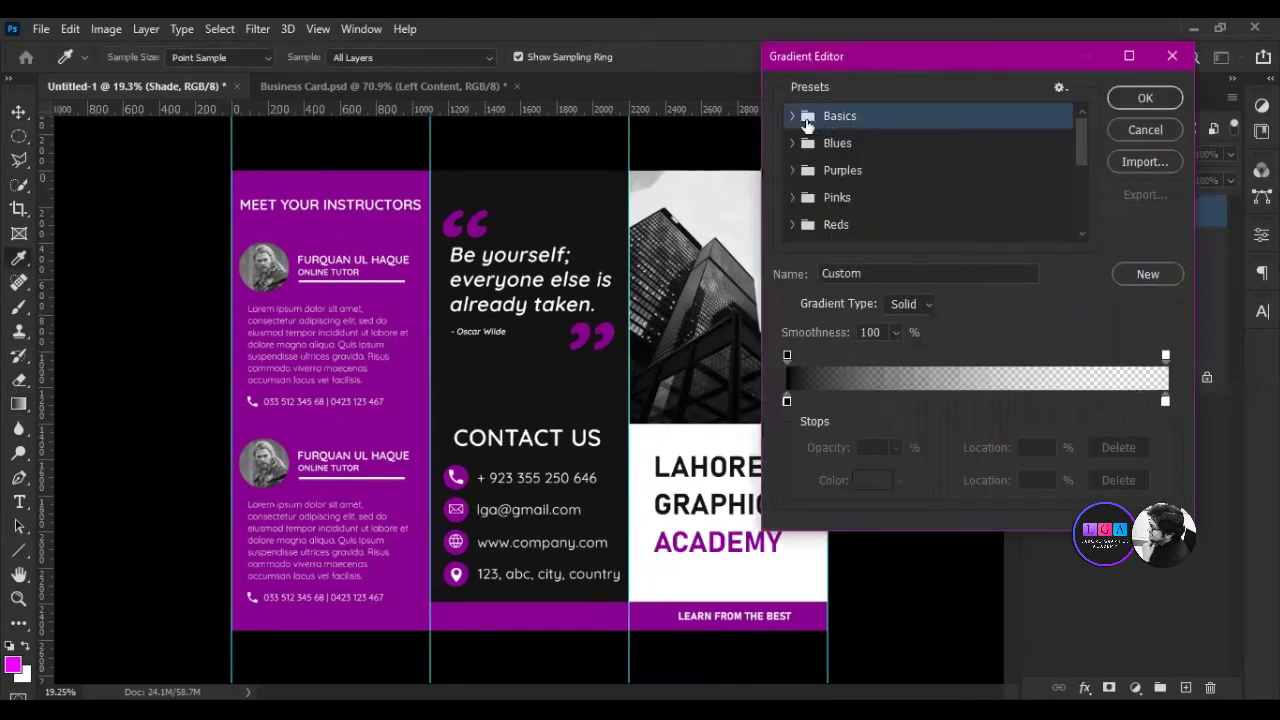
{"action": "left_click", "coordinate": [795, 117]}
{"action": "left_click", "coordinate": [1145, 130]}
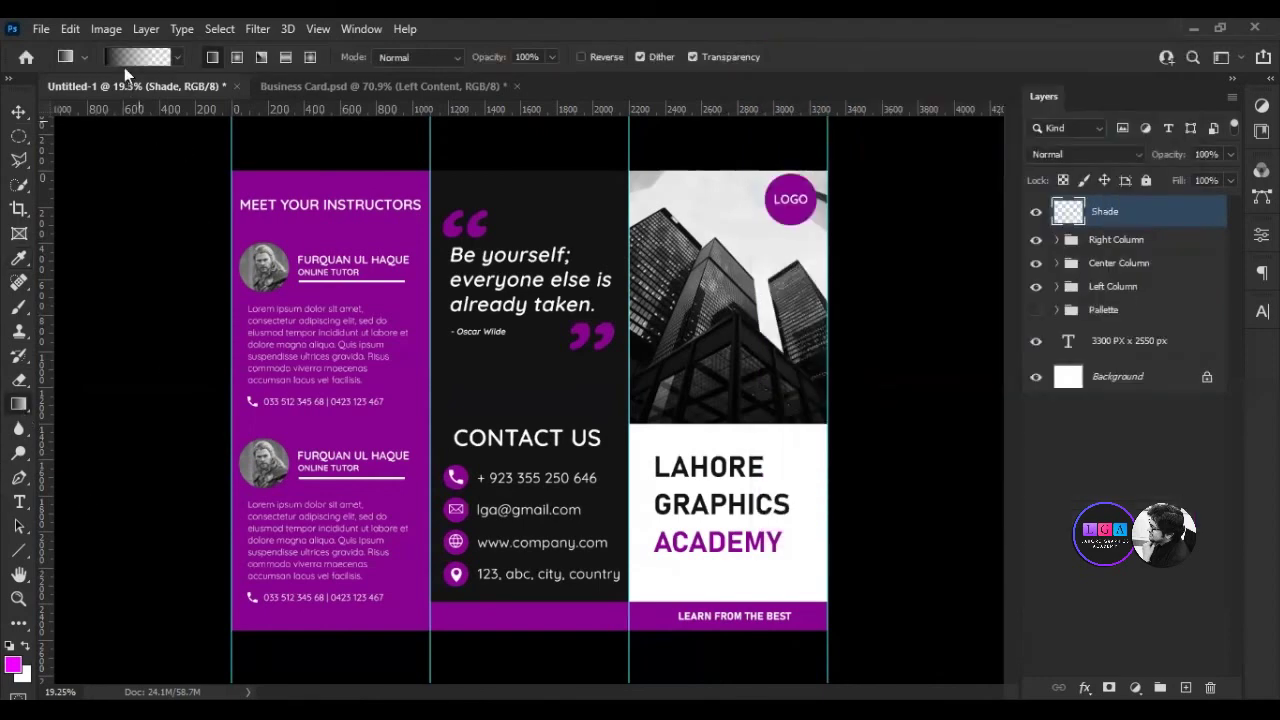
{"action": "left_click", "coordinate": [135, 57]}
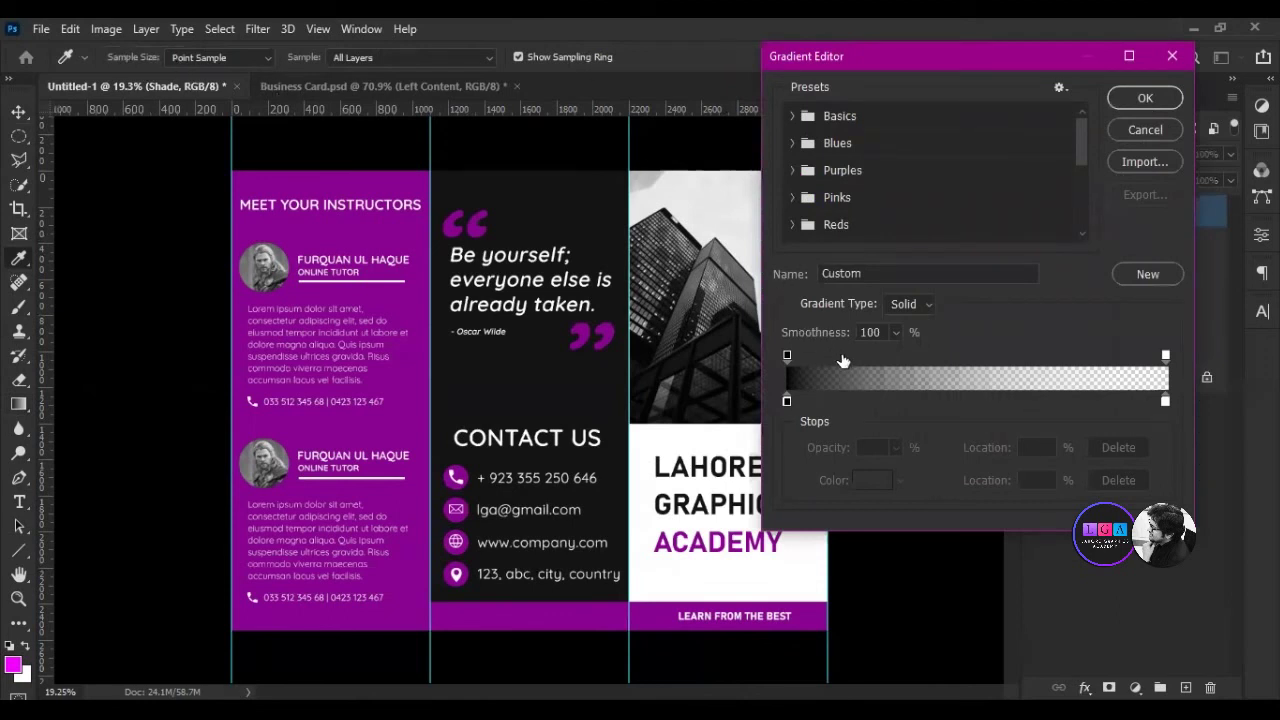
{"action": "left_click", "coordinate": [836, 124]}
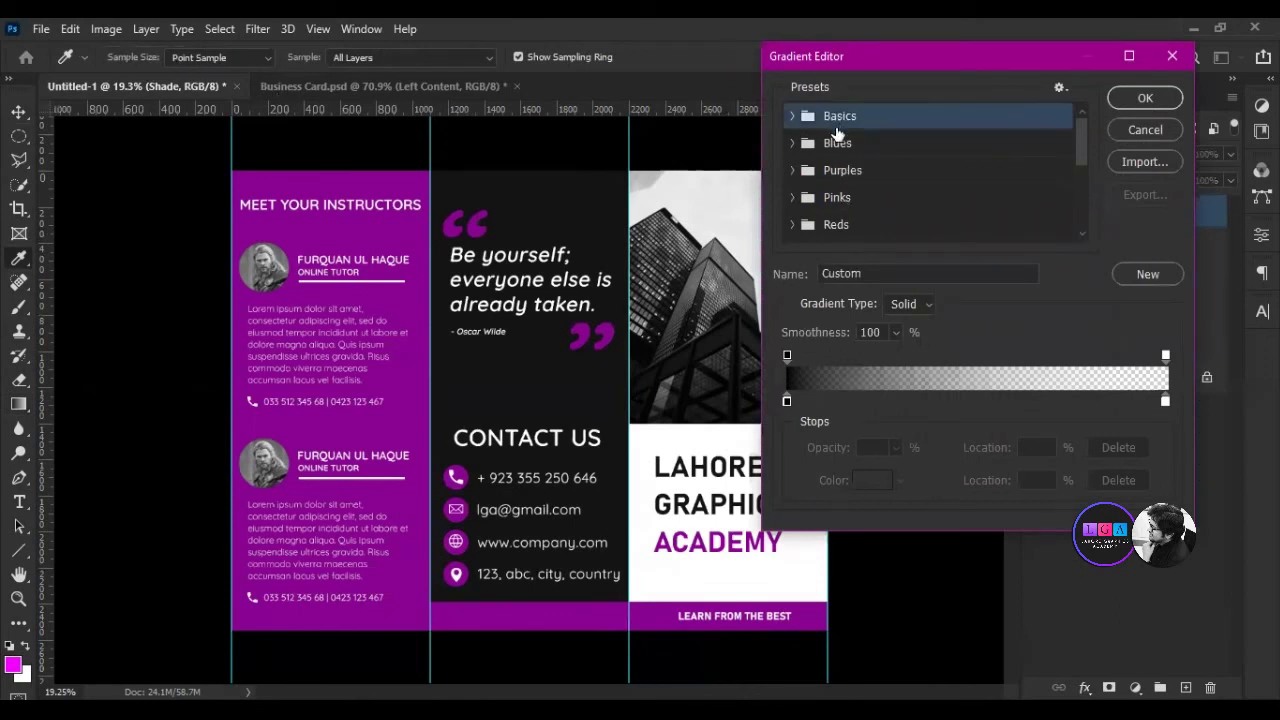
{"action": "left_click", "coordinate": [793, 118]}
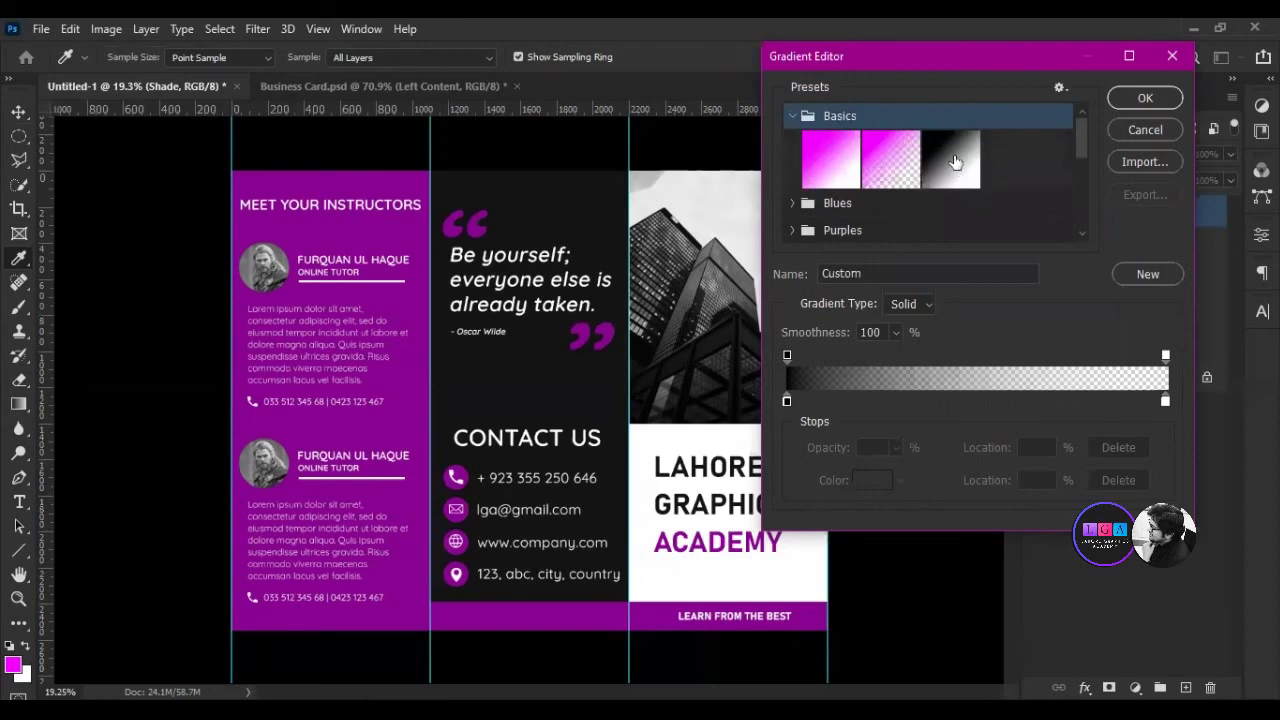
{"action": "left_click", "coordinate": [957, 168]}
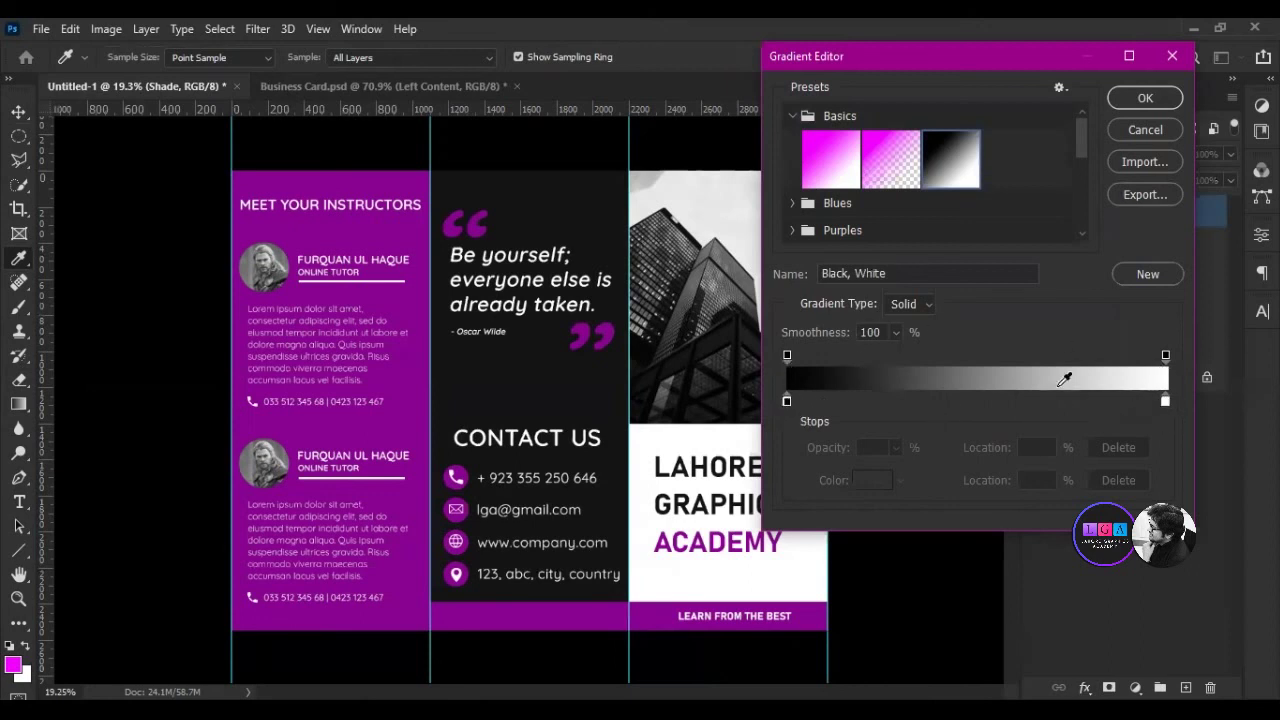
{"action": "left_click", "coordinate": [1166, 355]}
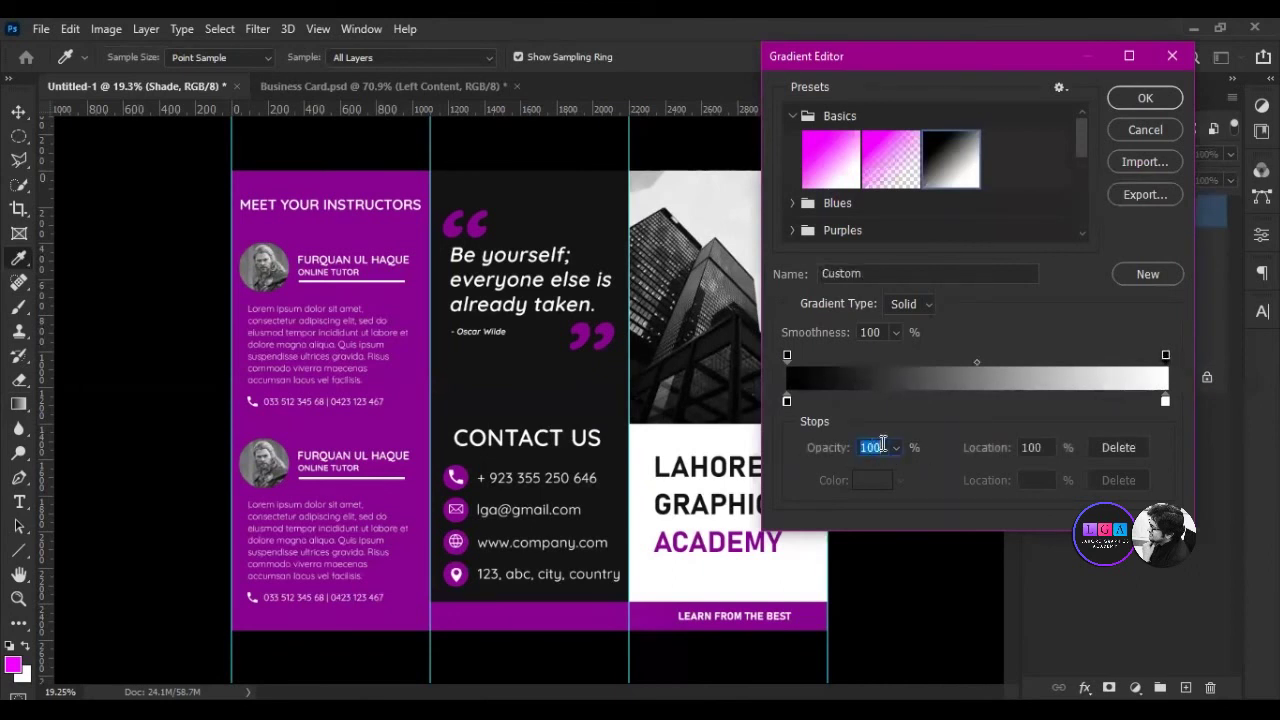
{"action": "type", "text": "0"}
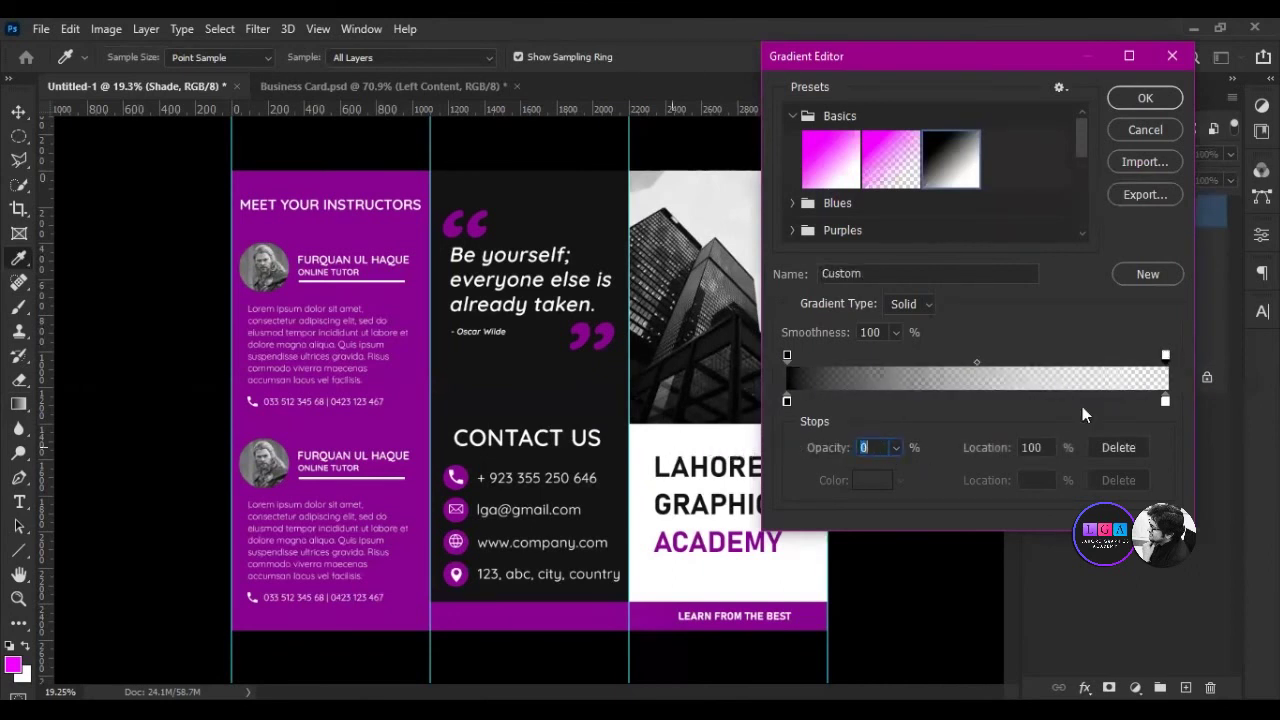
{"action": "left_click", "coordinate": [1164, 100]}
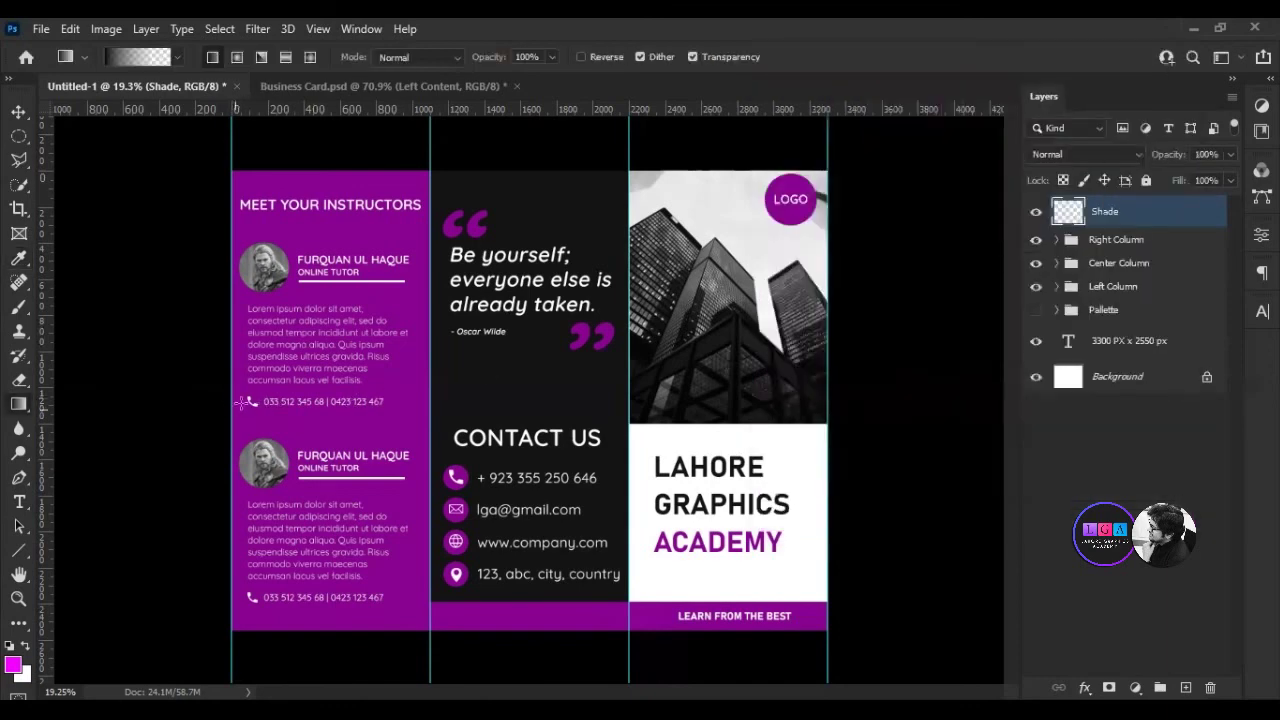
Draw a trial shade gradient across the brochure, undo it, and reselect the right opacity stop.
{"action": "left_click_drag", "start_coordinate": [232, 394], "coordinate": [690, 396]}
{"action": "left_click_drag", "start_coordinate": [690, 396], "coordinate": [826, 392]}
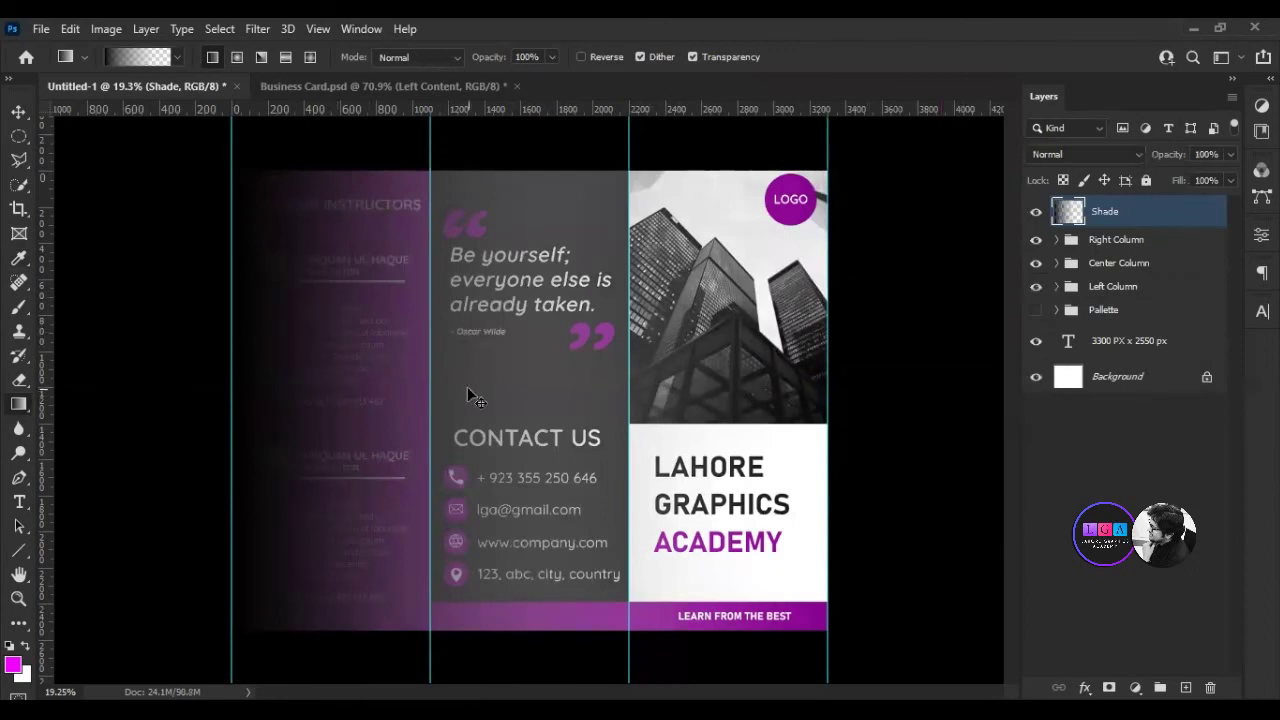
{"action": "key", "text": "ctrl+z"}
{"action": "left_click", "coordinate": [142, 62]}
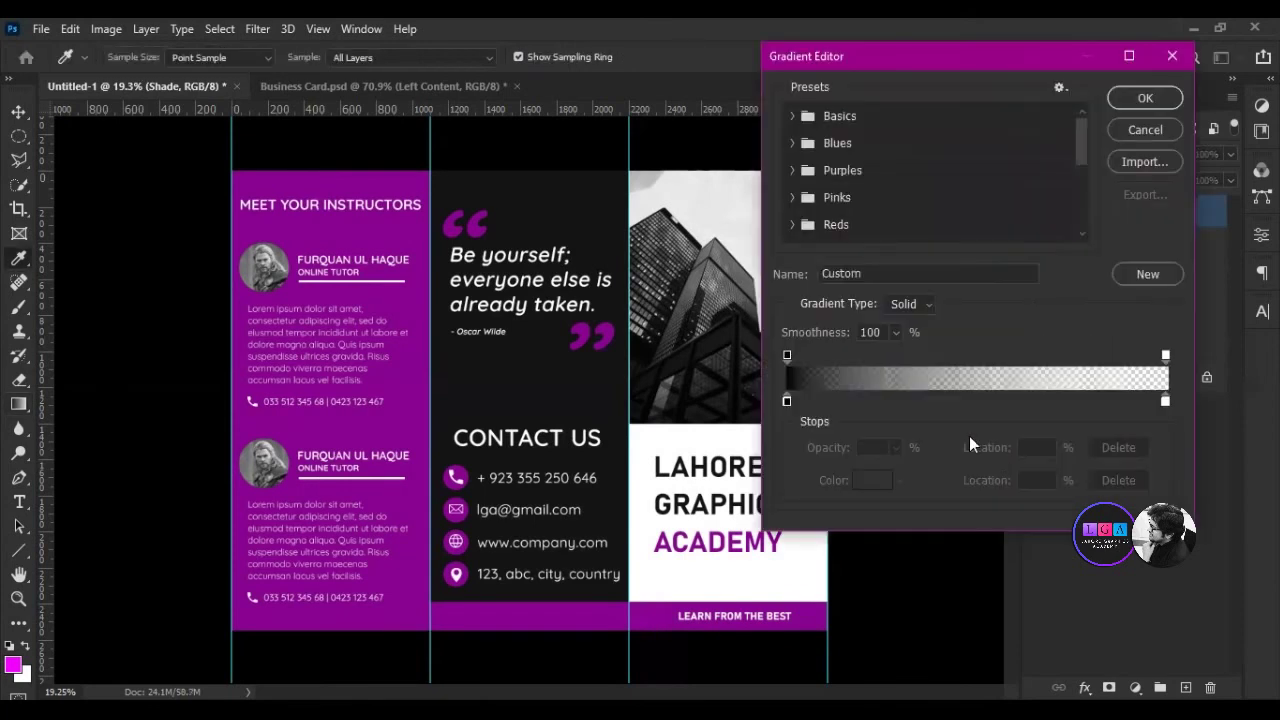
{"action": "left_click", "coordinate": [1164, 355]}
Delete the stray magenta stop, make the right colour stop black, and redraw the gradient.
{"action": "left_click", "coordinate": [946, 401]}
{"action": "left_click_drag", "start_coordinate": [954, 427], "coordinate": [967, 423]}
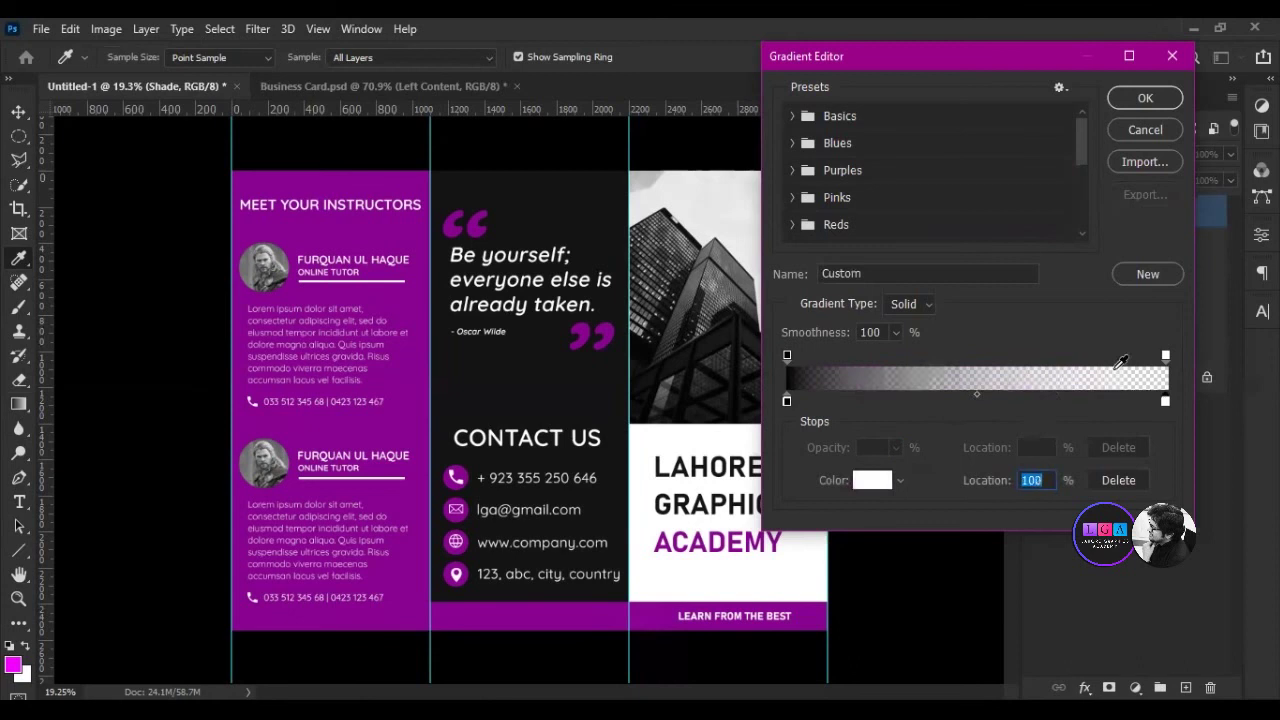
{"action": "left_click", "coordinate": [1165, 356]}
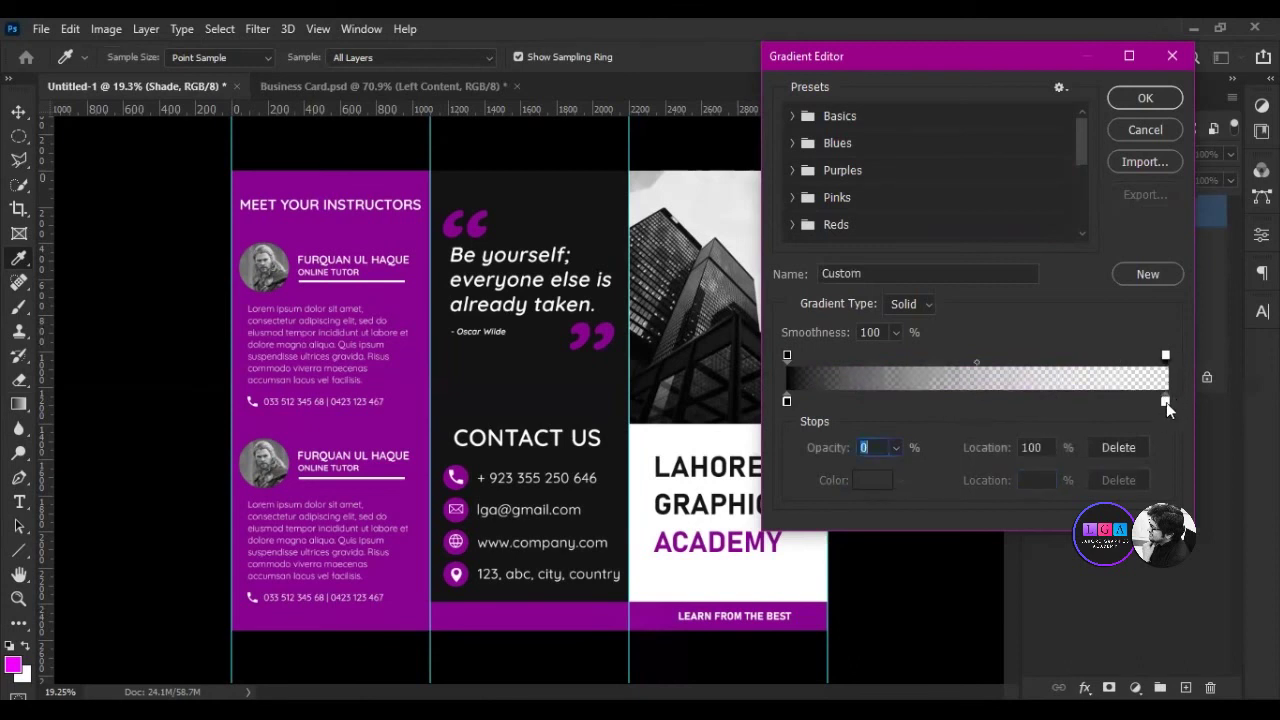
{"action": "left_click", "coordinate": [1166, 402]}
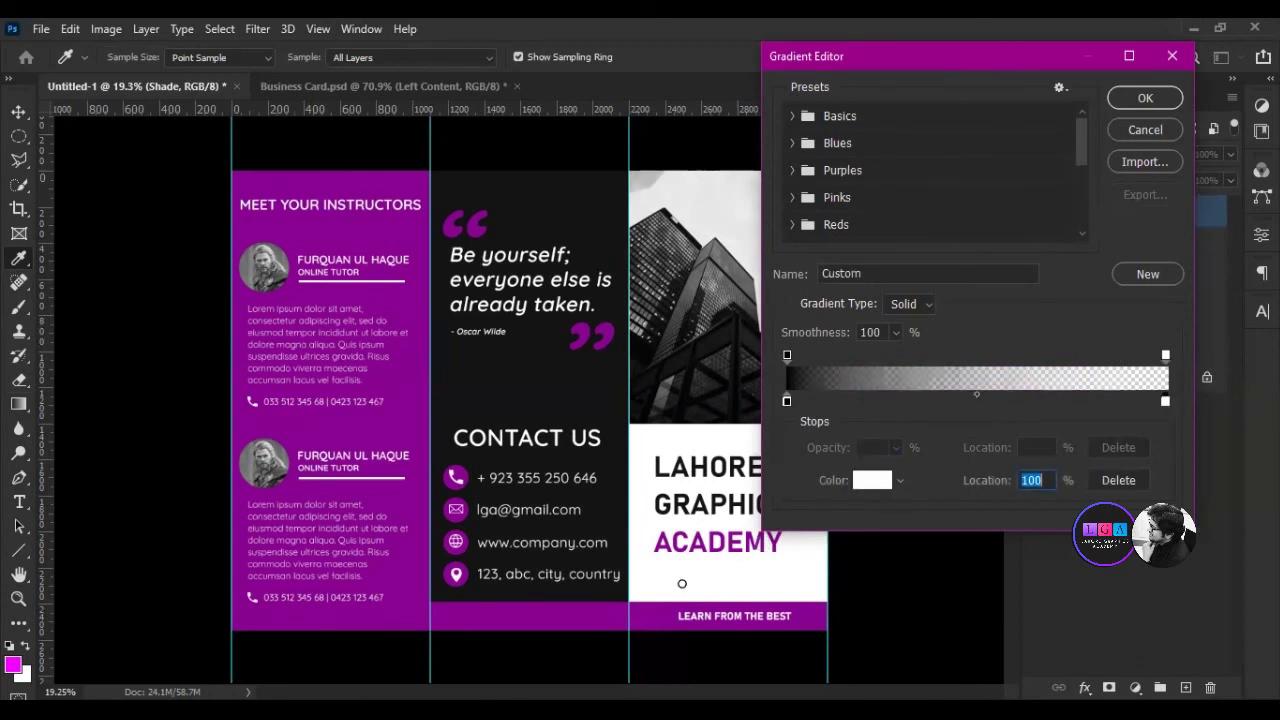
{"action": "left_click", "coordinate": [872, 480]}
{"action": "left_click", "coordinate": [1074, 368]}
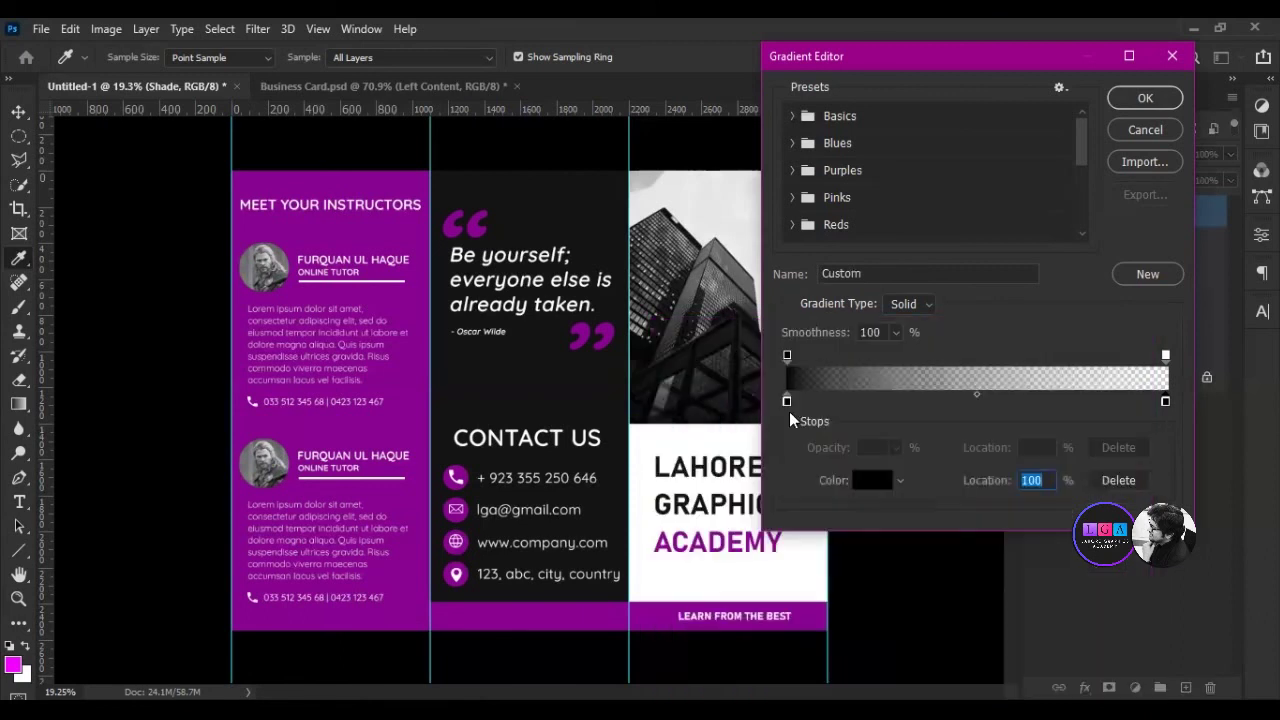
{"action": "left_click", "coordinate": [1145, 97]}
{"action": "left_click_drag", "start_coordinate": [231, 401], "coordinate": [824, 402]}
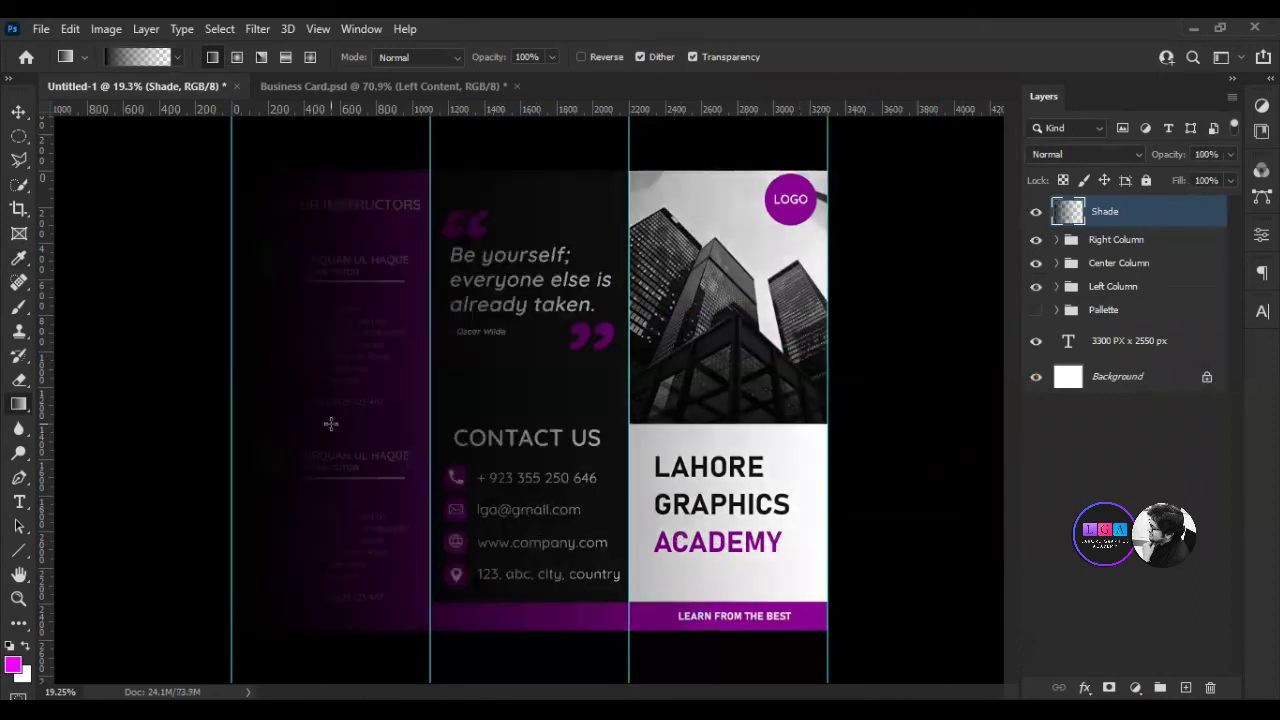
Inspect the Shade layer on its own, then squeeze it to 33.33% width over the centre column.
{"action": "left_click", "coordinate": [1036, 211], "text": "alt"}
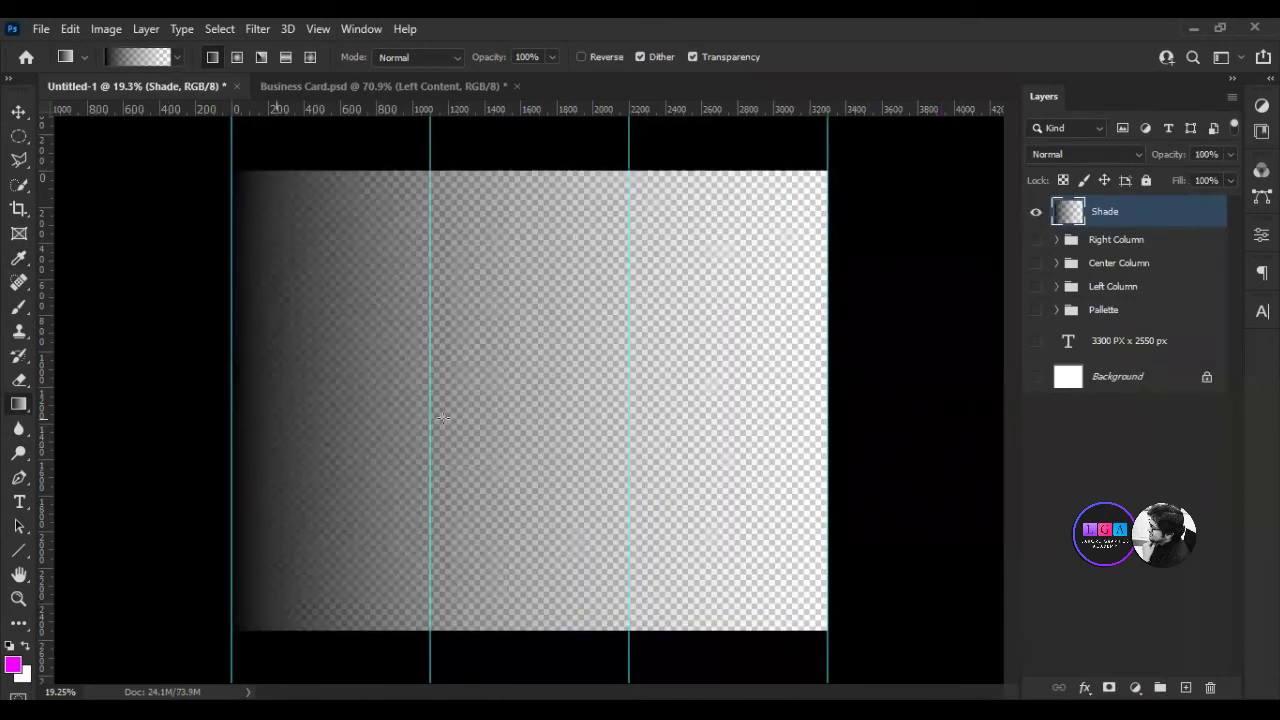
{"action": "left_click", "coordinate": [1036, 211], "text": "alt"}
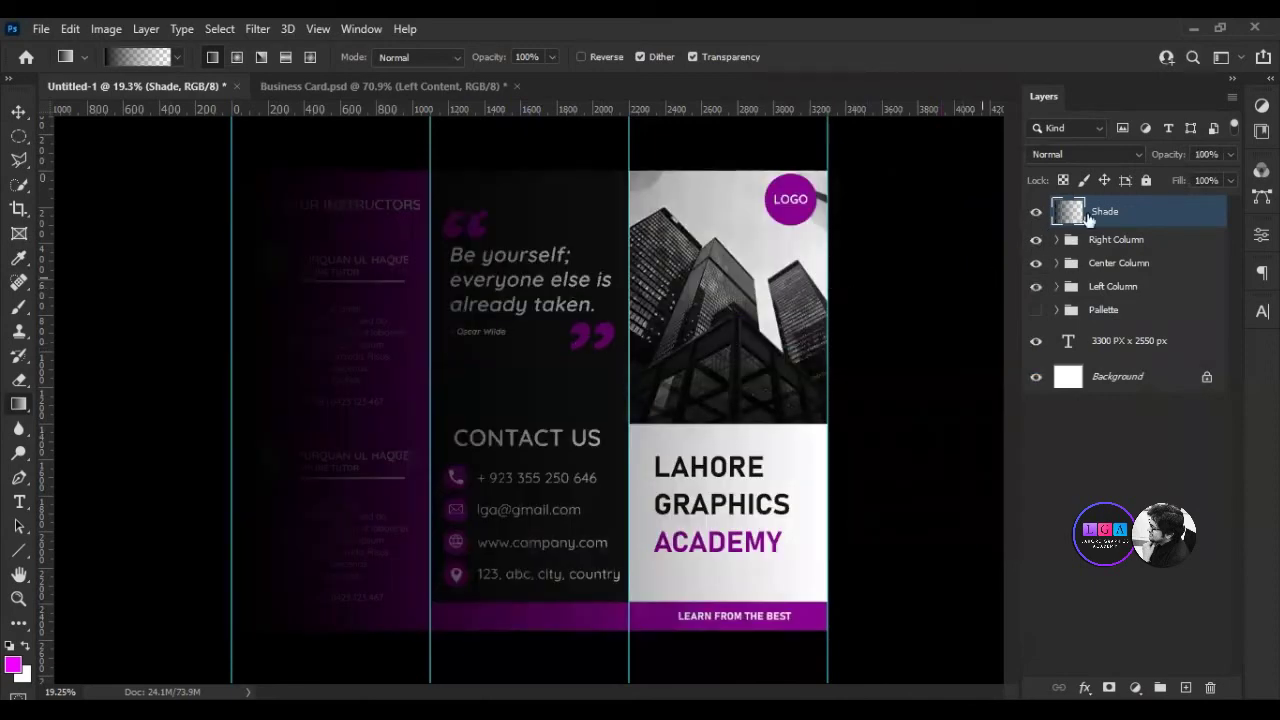
{"action": "key", "text": "ctrl+t"}
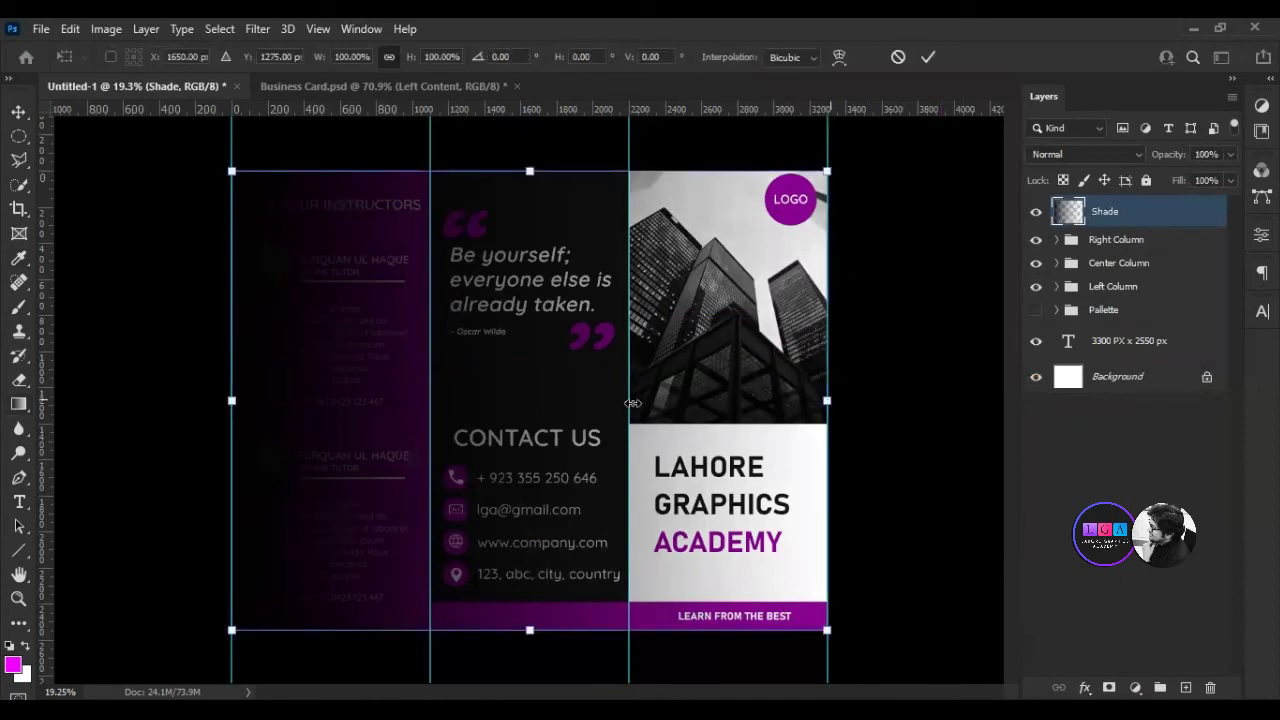
{"action": "left_click_drag", "start_coordinate": [633, 403], "coordinate": [629, 401]}
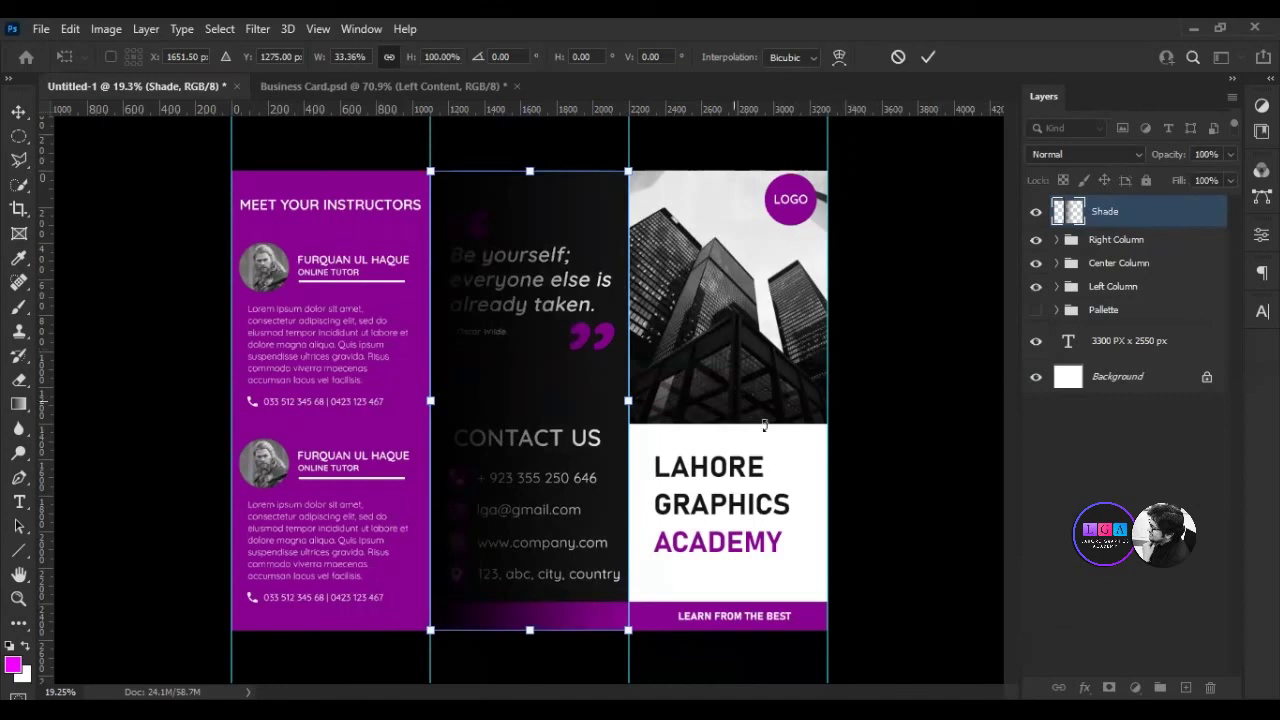
Commit the shade resize and try lower Shade layer opacities of 37% and 32%.
{"action": "left_click", "coordinate": [928, 58]}
{"action": "key", "text": "g"}
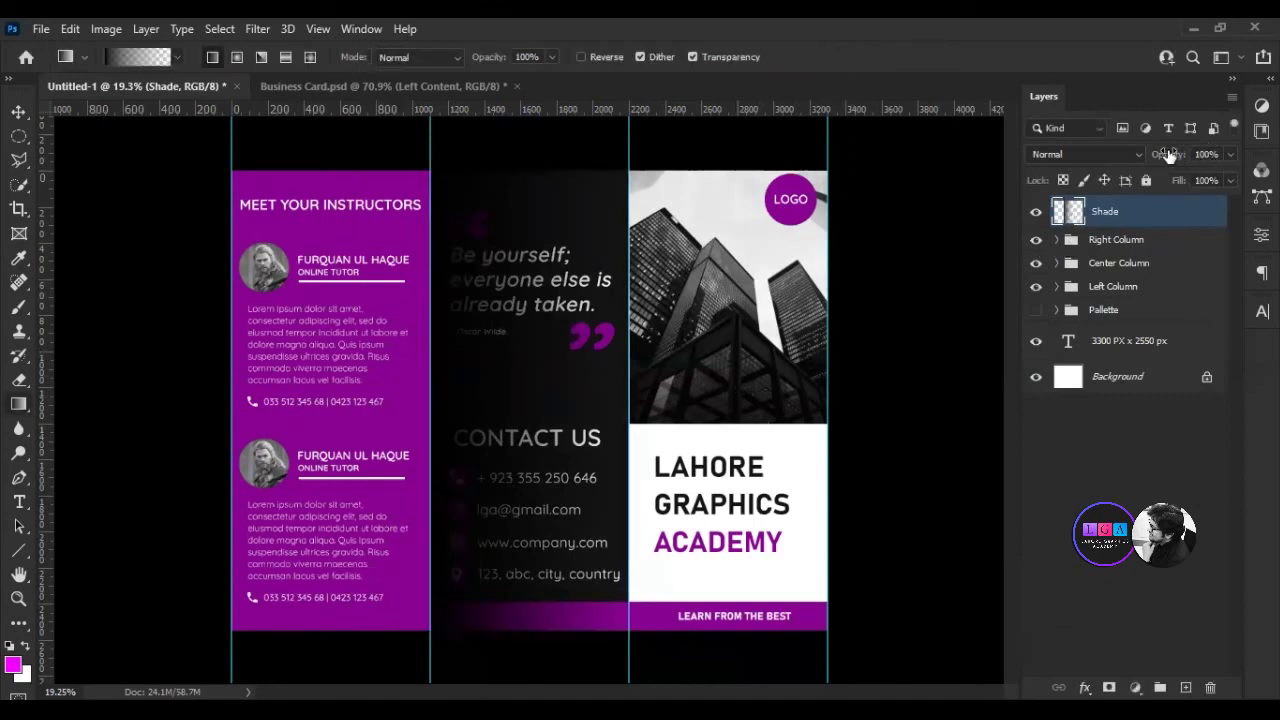
{"action": "left_click_drag", "start_coordinate": [1168, 155], "coordinate": [1106, 157]}
{"action": "key", "text": "Return"}
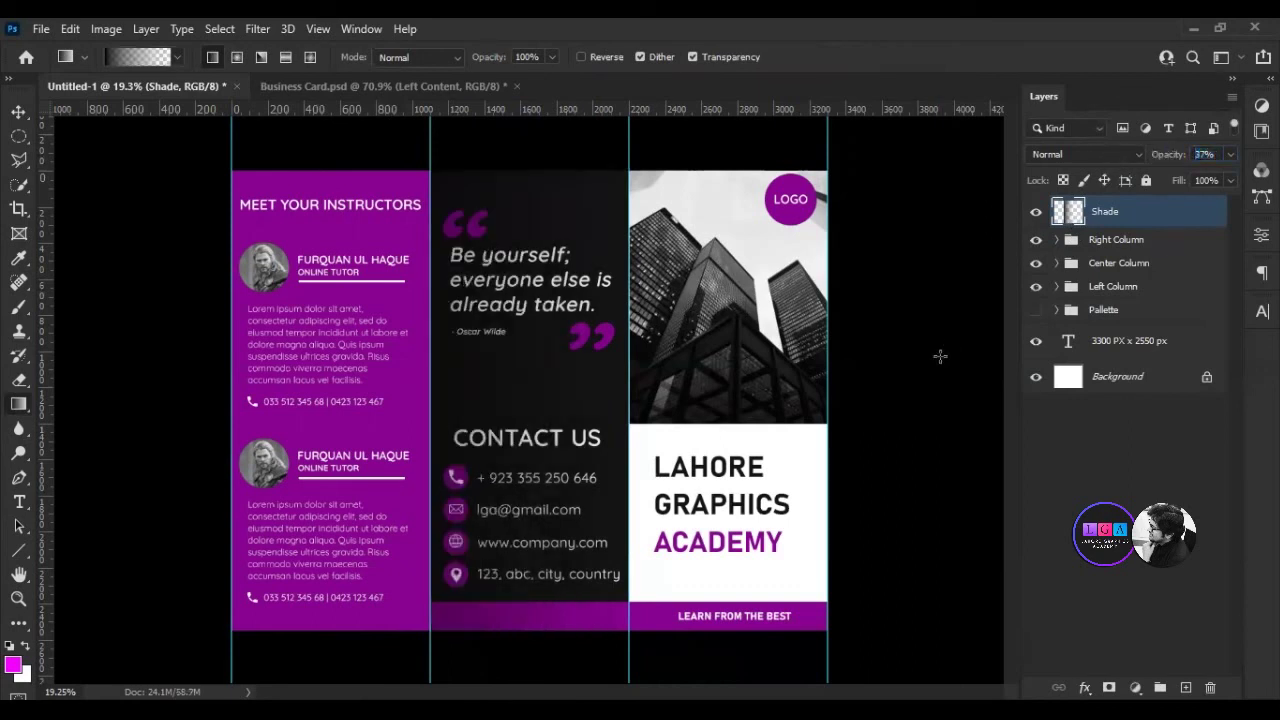
{"action": "left_click_drag", "start_coordinate": [1171, 158], "coordinate": [1166, 158]}
Narrow the shade further, raise its opacity to 45%, and duplicate it as Shade copy.
{"action": "key", "text": "ctrl+t"}
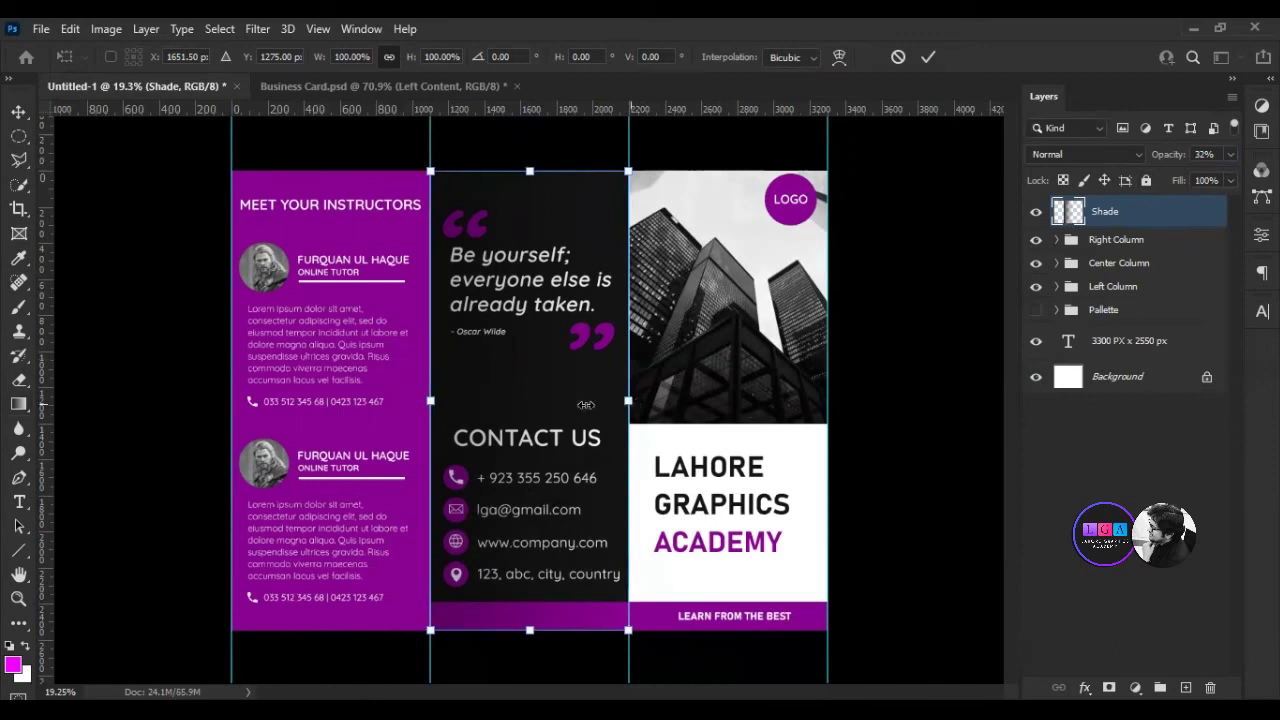
{"action": "left_click_drag", "start_coordinate": [620, 400], "coordinate": [568, 400]}
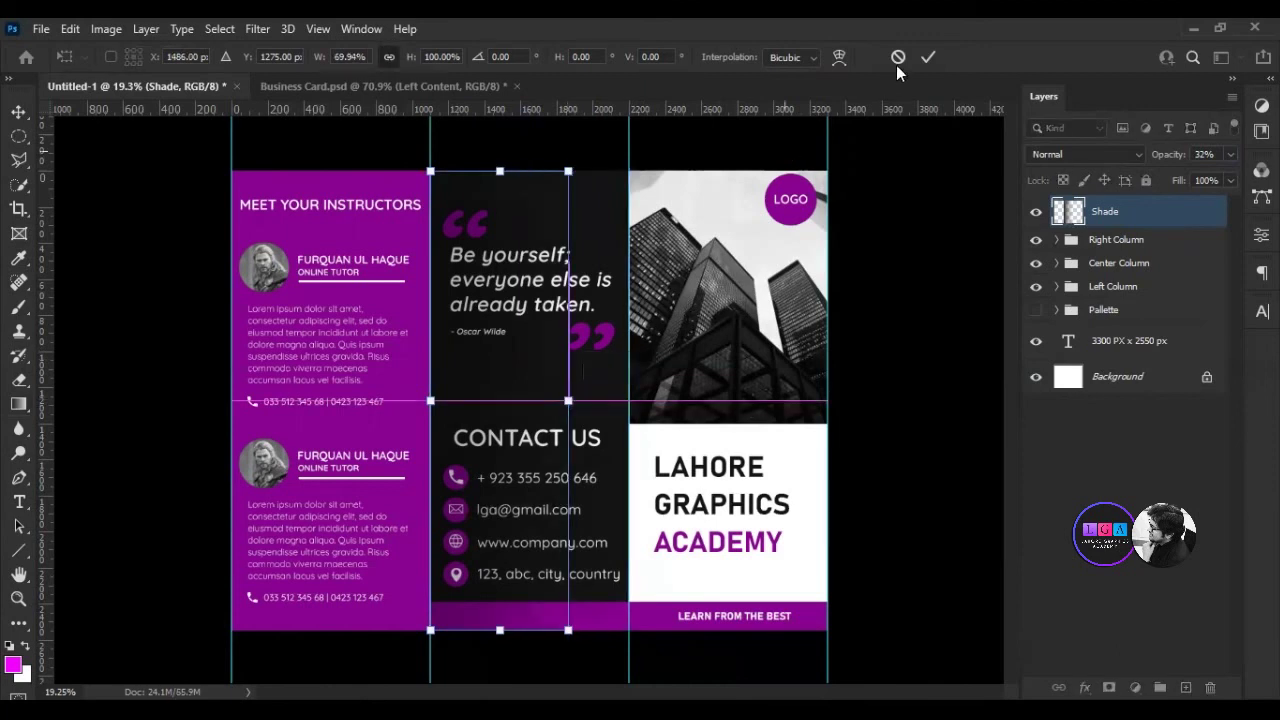
{"action": "left_click", "coordinate": [929, 57]}
{"action": "key", "text": "g"}
{"action": "left_click_drag", "start_coordinate": [1167, 157], "coordinate": [1180, 157]}
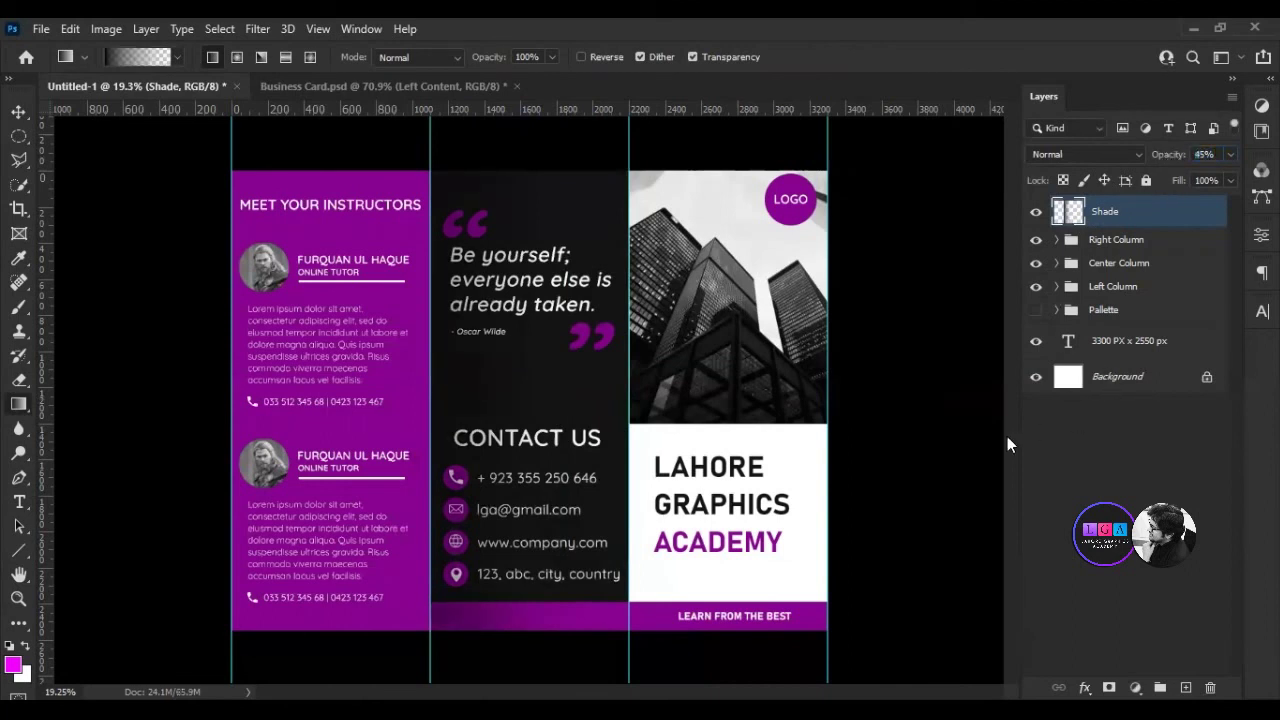
{"action": "left_click", "coordinate": [1075, 214]}
{"action": "left_click_drag", "start_coordinate": [1071, 214], "coordinate": [1085, 225]}
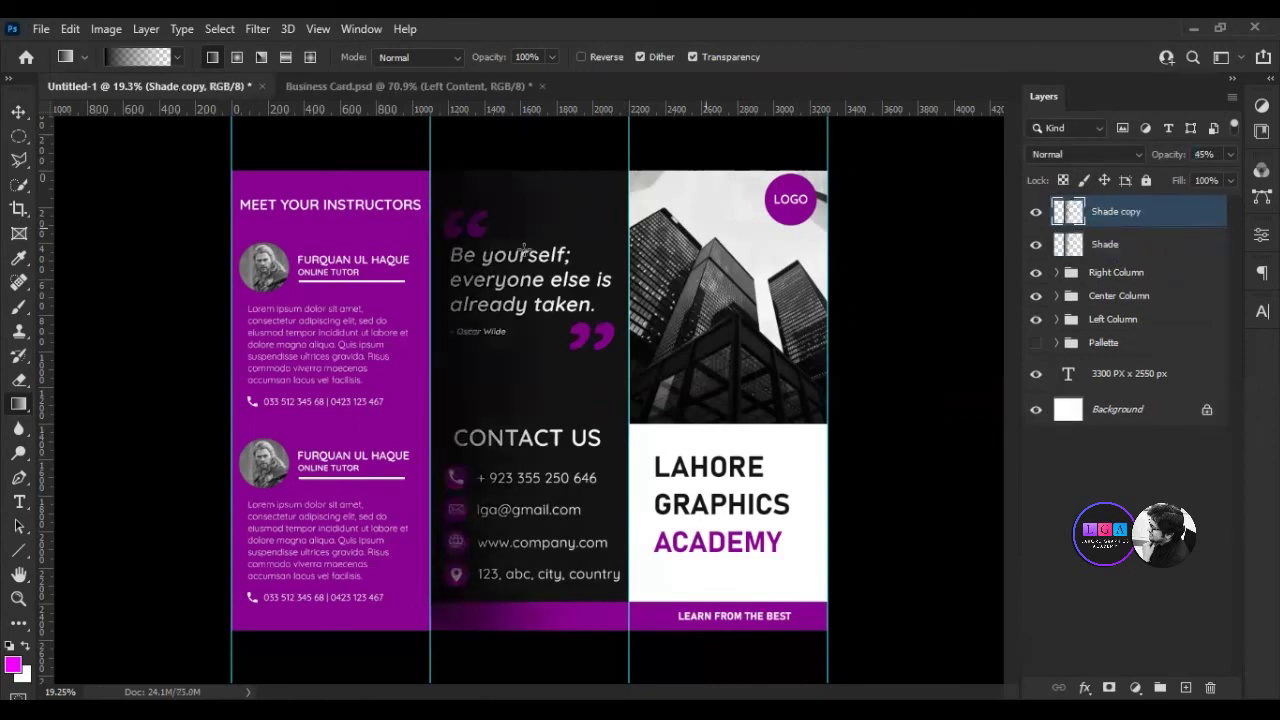
Move the Shade copy gradient over the right column's fold edge.
{"action": "key", "text": "v"}
{"action": "mouse_move", "coordinate": [487, 307]}
{"action": "left_mouse_down"}
{"action": "mouse_move", "coordinate": [650, 314]}
{"action": "mouse_move", "coordinate": [643, 340]}
{"action": "left_mouse_up"}
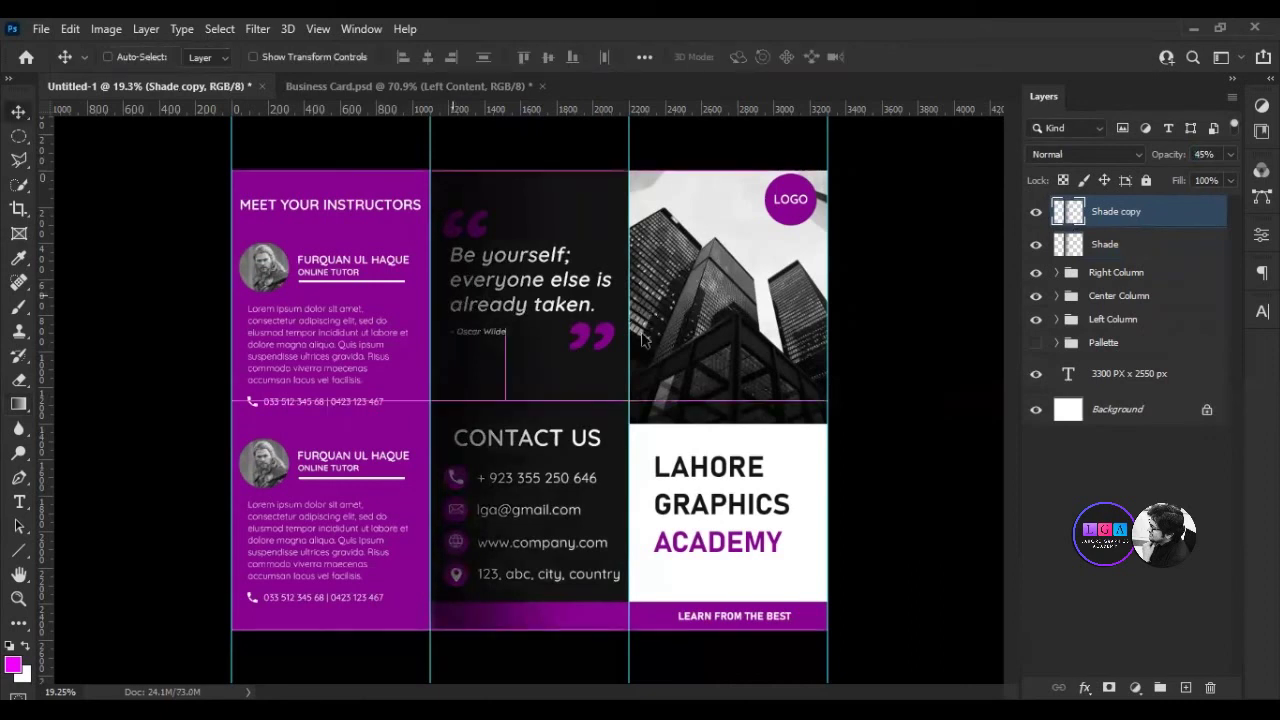
{"action": "left_click_drag", "start_coordinate": [906, 470], "coordinate": [886, 467]}
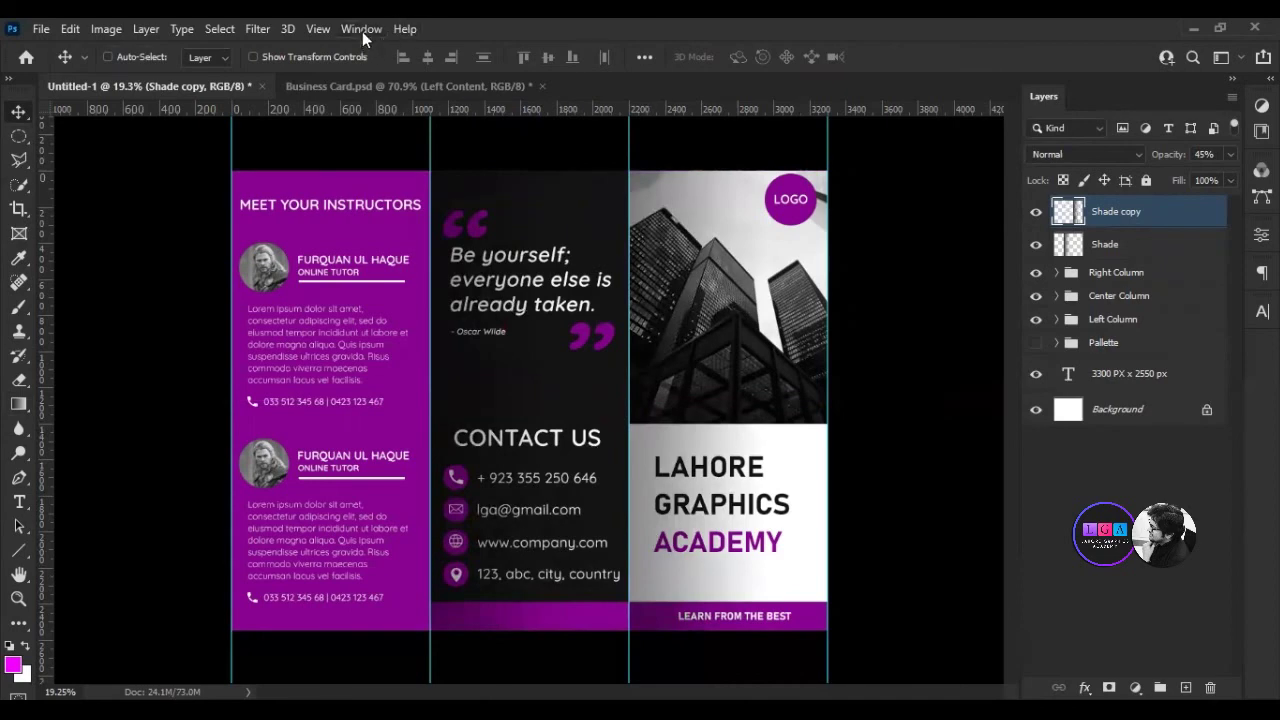
Clear all guides from the brochure canvas.
{"action": "left_click", "coordinate": [317, 30]}
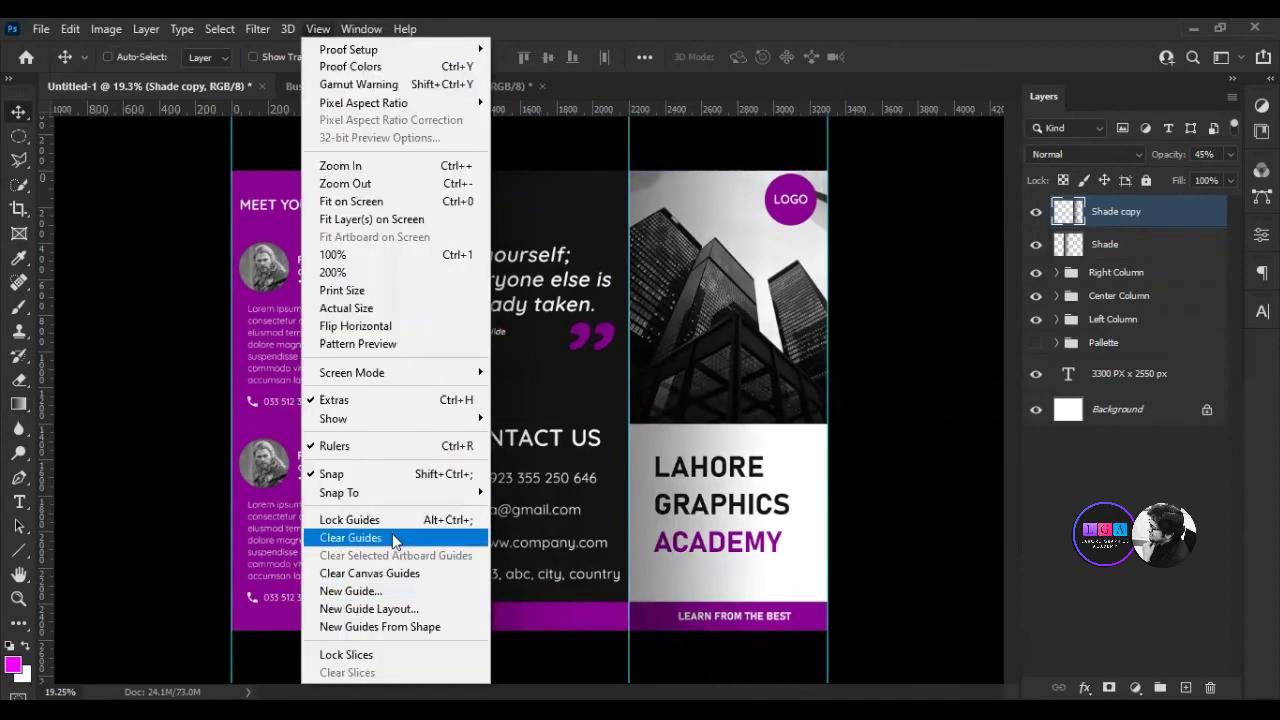
{"action": "left_click", "coordinate": [395, 541]}
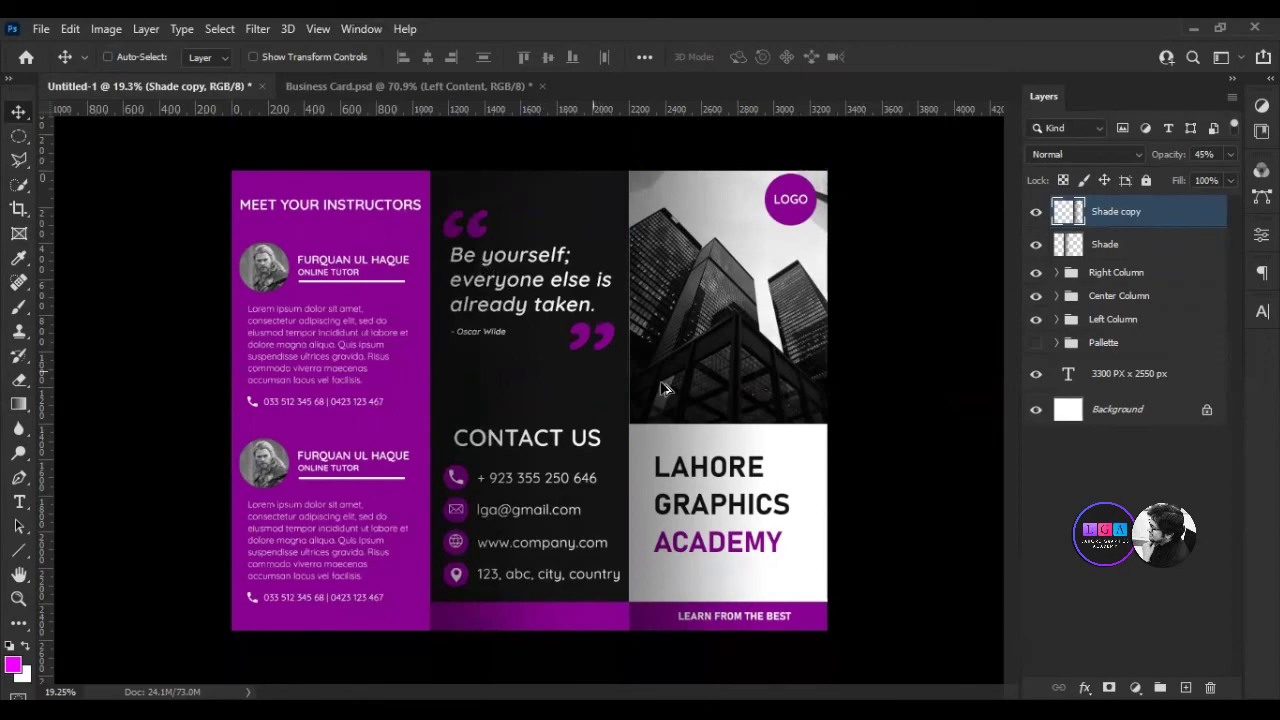
{"action": "scroll", "coordinate": [640, 380], "scroll_direction": "up", "scroll_amount": 2}
{"action": "scroll", "coordinate": [640, 380], "scroll_direction": "up", "scroll_amount": 2}
{"action": "scroll", "coordinate": [640, 380], "scroll_direction": "down", "scroll_amount": 2}
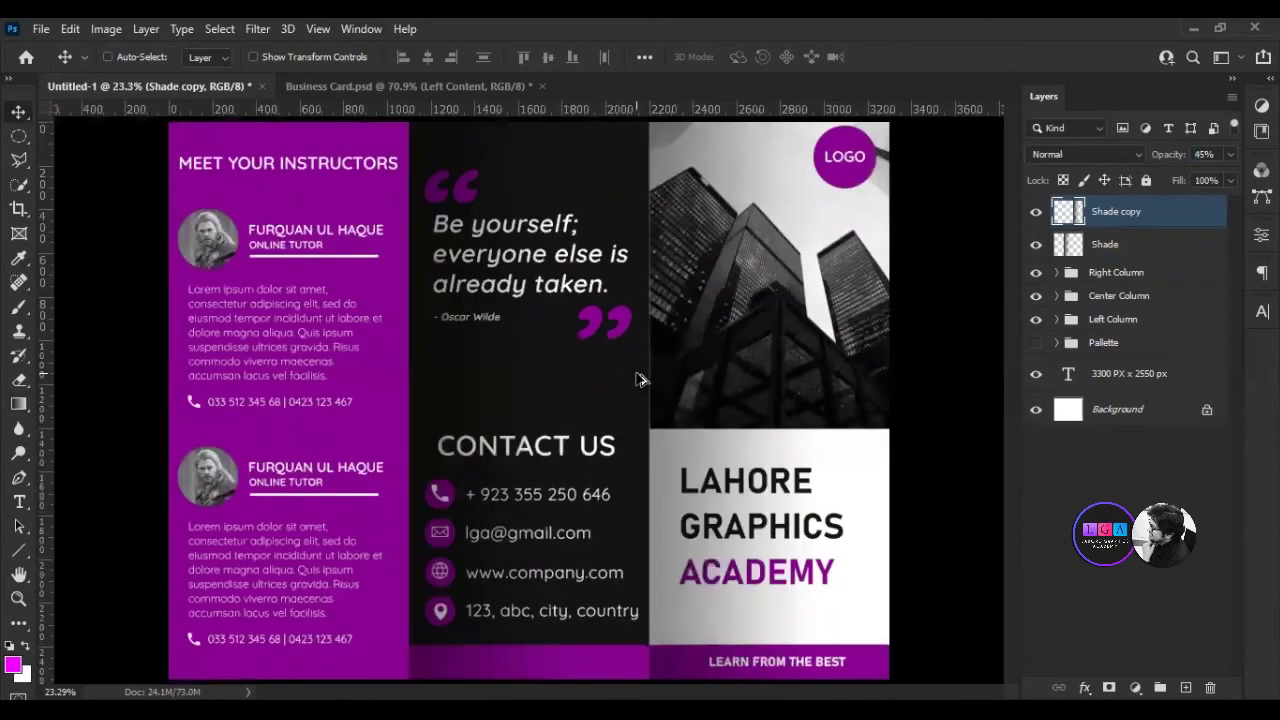
{"action": "scroll", "coordinate": [640, 378], "scroll_direction": "up", "scroll_amount": 2}
{"action": "scroll", "coordinate": [645, 378], "scroll_direction": "up", "scroll_amount": 3}
{"action": "scroll", "coordinate": [652, 377], "scroll_direction": "up", "scroll_amount": 2}
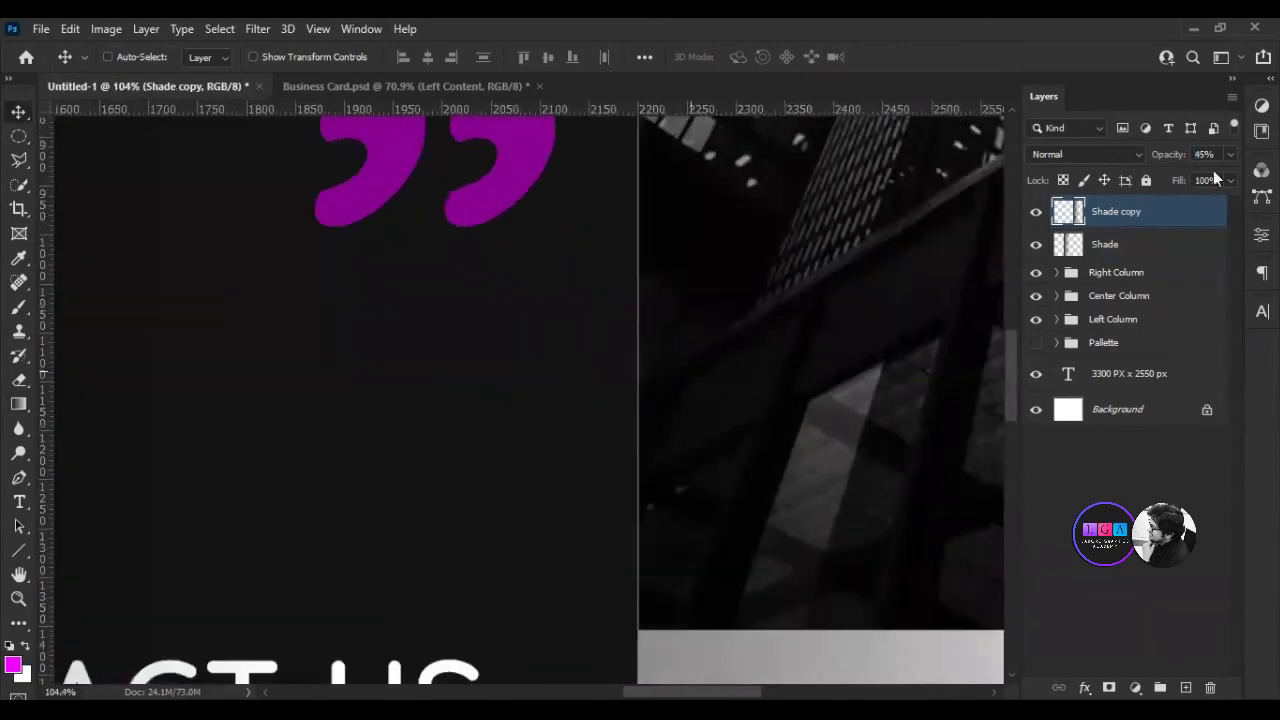
{"action": "left_click", "coordinate": [1057, 272]}
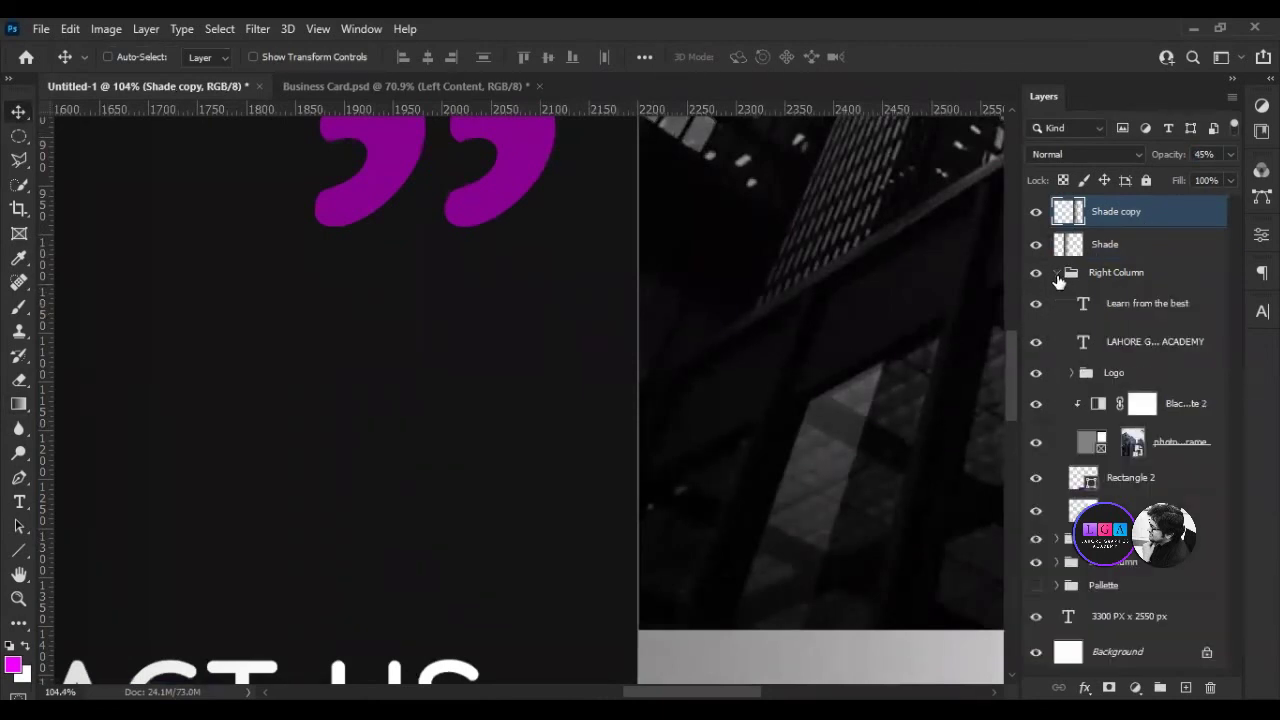
Shift the building photo frame's left edge slightly left, then deselect it.
{"action": "left_click", "coordinate": [1088, 442]}
{"action": "scroll", "coordinate": [986, 434], "scroll_direction": "down", "scroll_amount": 1}
{"action": "scroll", "coordinate": [843, 429], "scroll_direction": "down", "scroll_amount": 1}
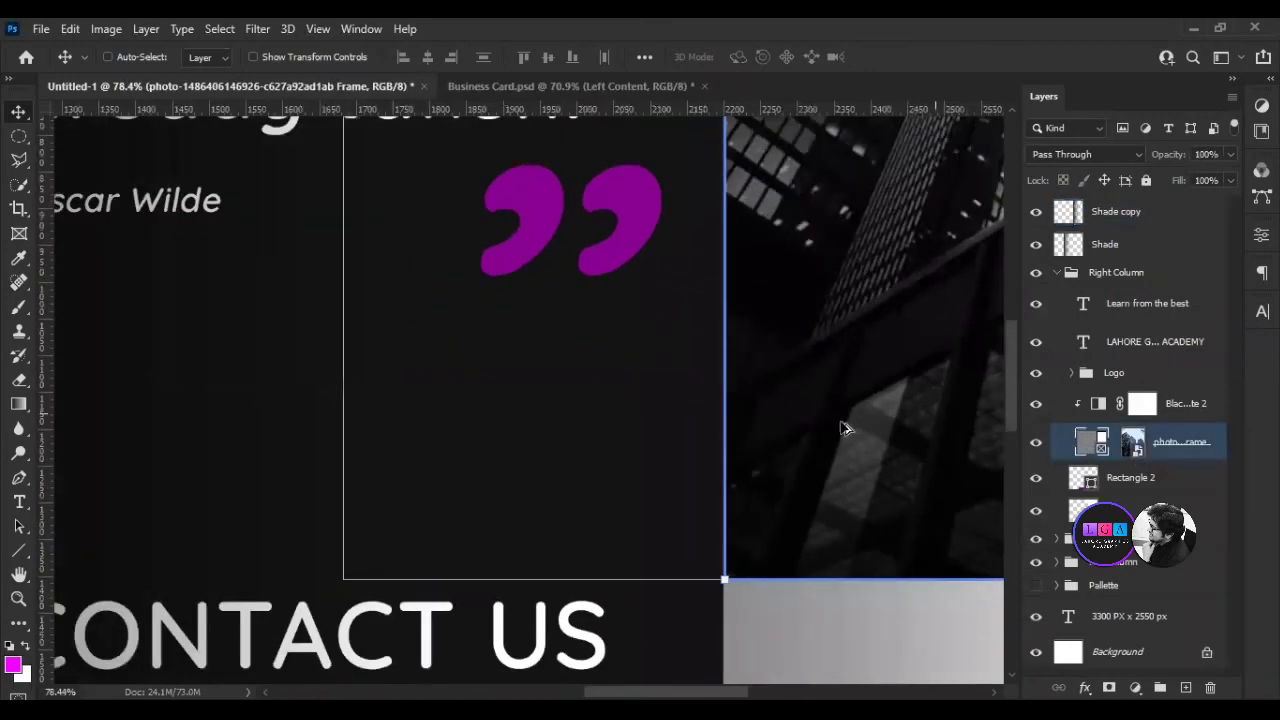
{"action": "scroll", "coordinate": [879, 403], "scroll_direction": "down", "scroll_amount": 1}
{"action": "scroll", "coordinate": [879, 403], "scroll_direction": "down", "scroll_amount": 2}
{"action": "scroll", "coordinate": [879, 403], "scroll_direction": "down", "scroll_amount": 2}
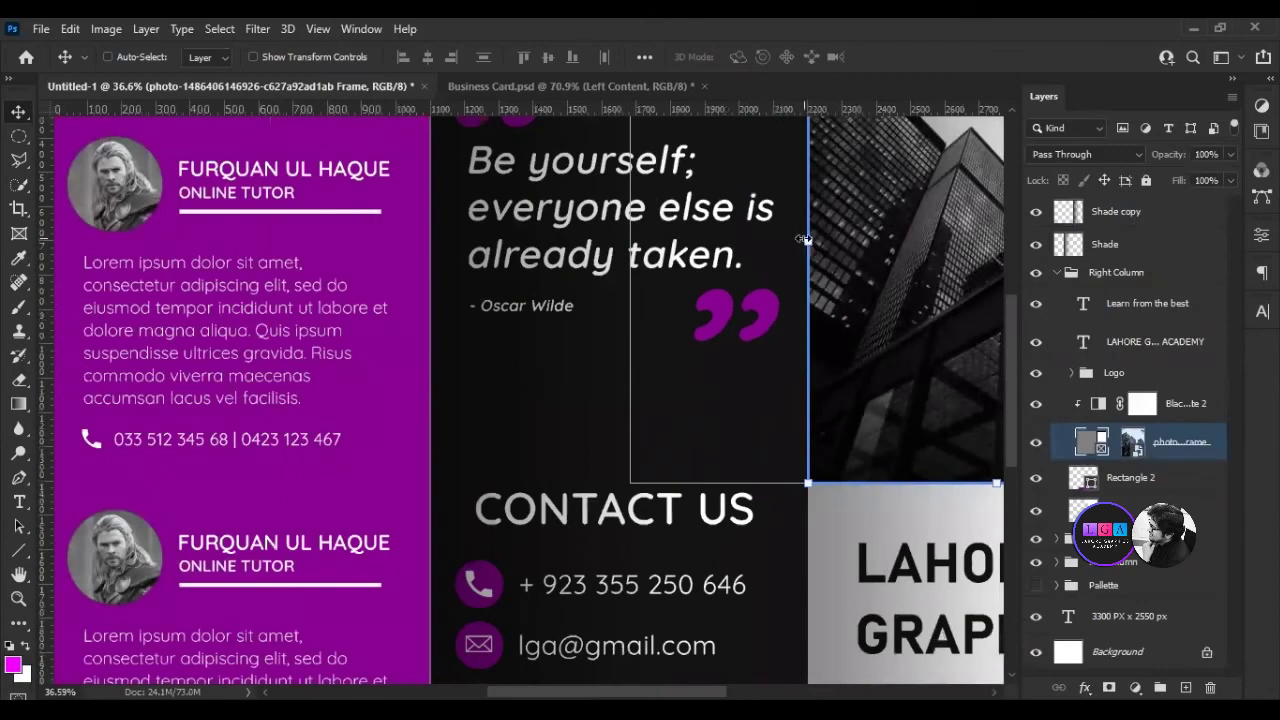
{"action": "left_click_drag", "start_coordinate": [806, 240], "coordinate": [804, 240]}
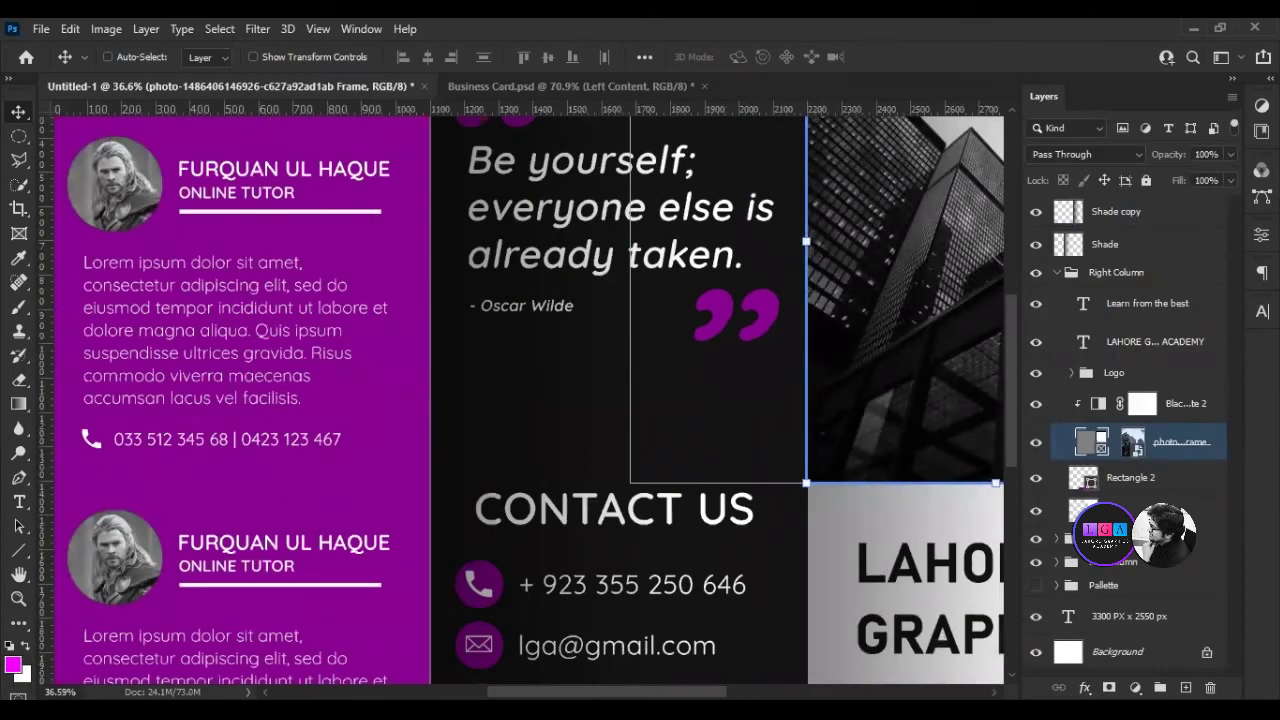
{"action": "key", "text": "ctrl+alt+a"}
{"action": "scroll", "coordinate": [743, 273], "scroll_direction": "down", "scroll_amount": 2}
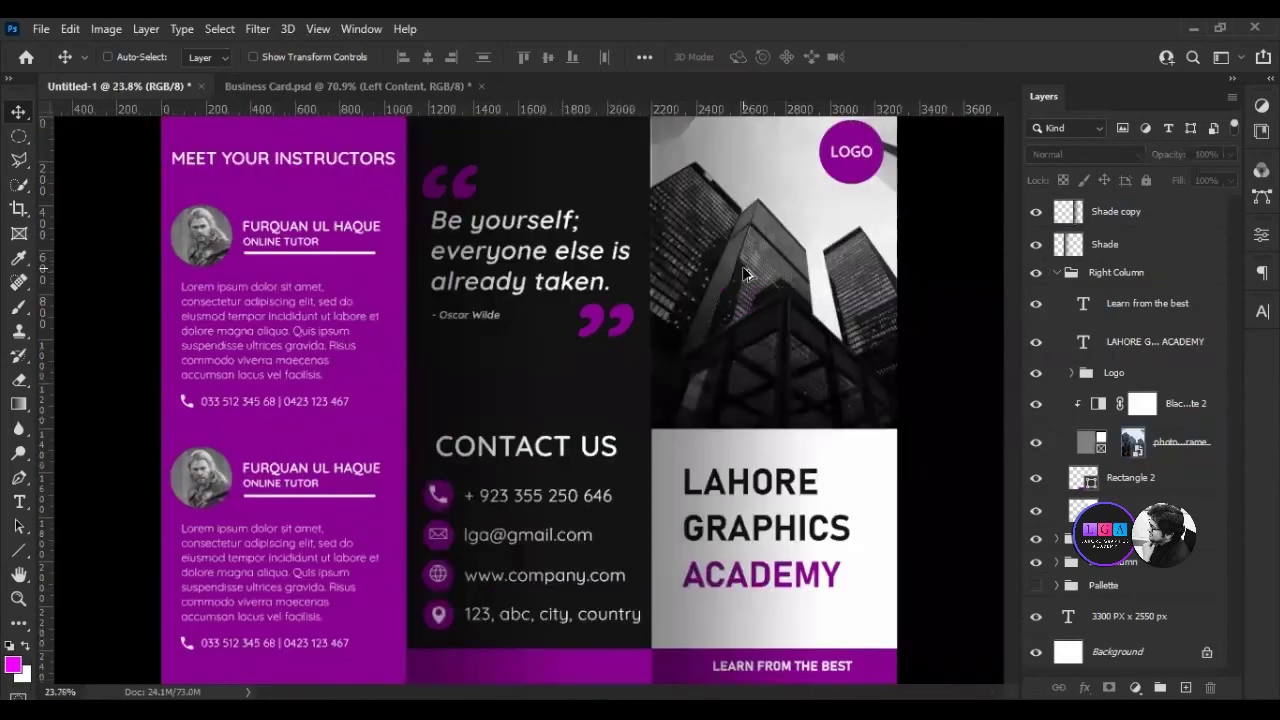
{"action": "scroll", "coordinate": [743, 273], "scroll_direction": "down", "scroll_amount": 1}
{"action": "scroll", "coordinate": [683, 275], "scroll_direction": "up", "scroll_amount": 1}
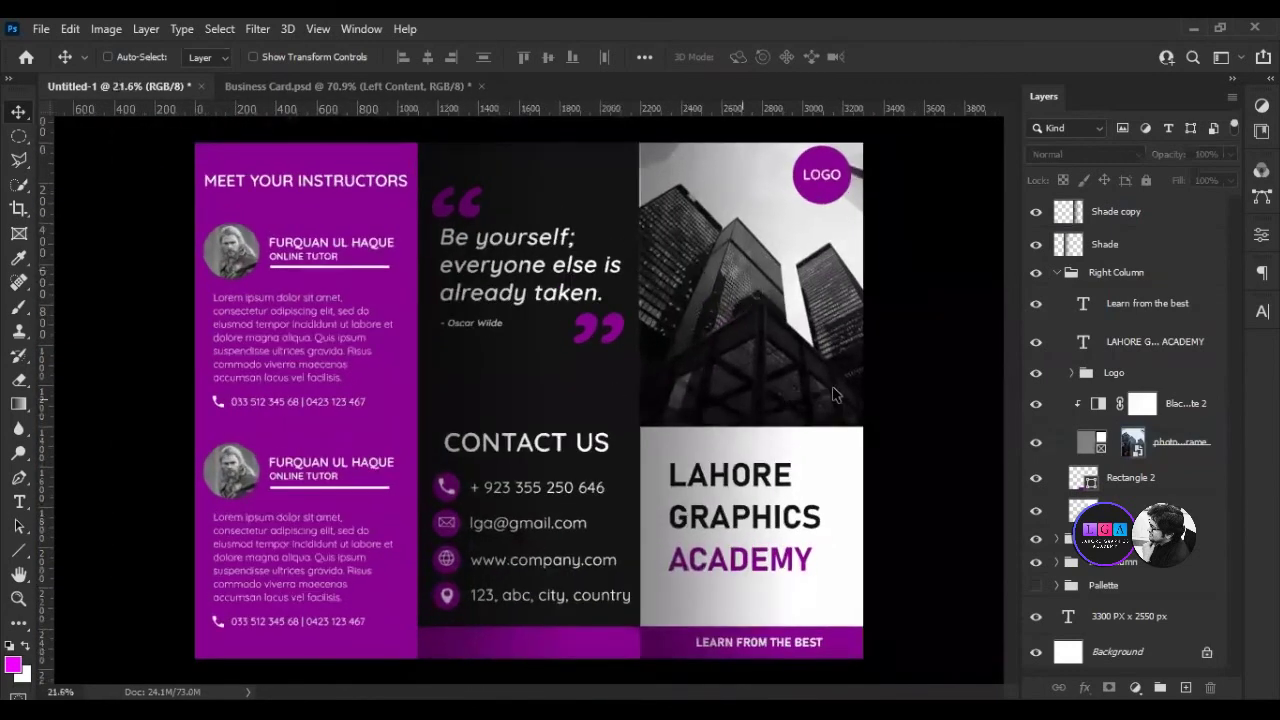
{"action": "left_click", "coordinate": [1057, 274]}
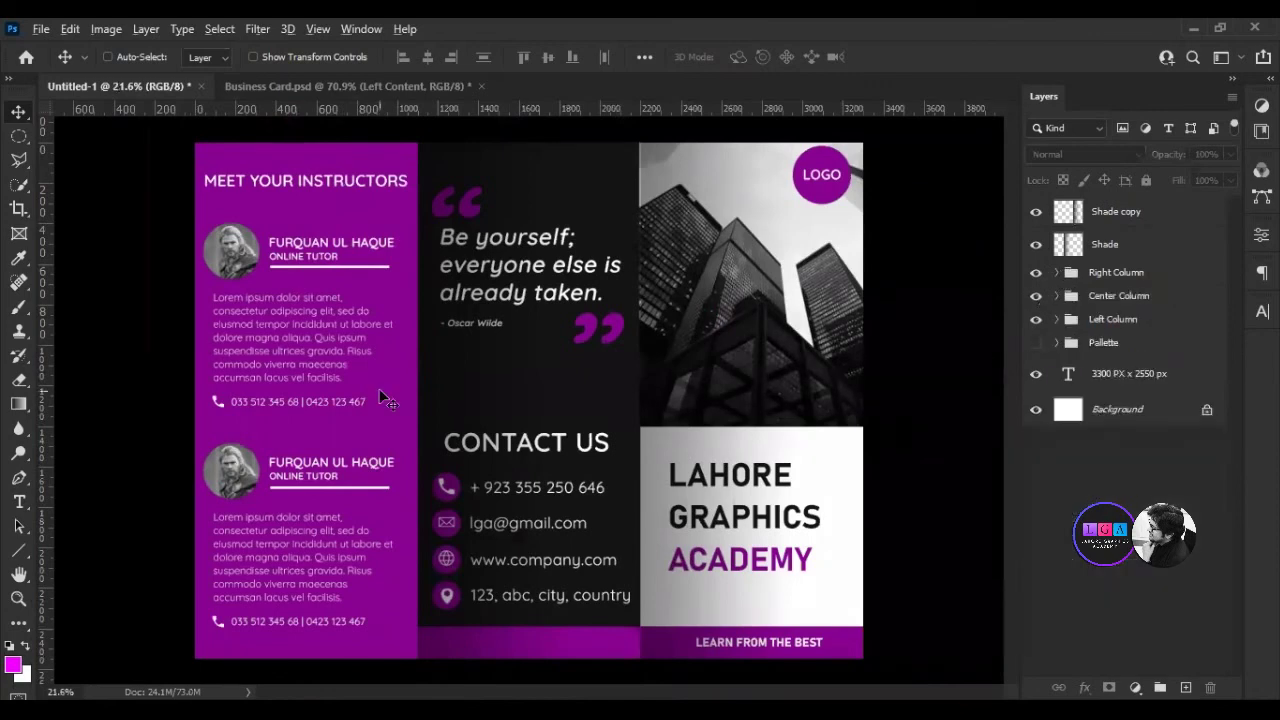
Set both the Shade and Shade copy layers to 60% opacity.
{"action": "scroll", "coordinate": [383, 398], "scroll_direction": "down", "scroll_amount": 1}
{"action": "scroll", "coordinate": [383, 398], "scroll_direction": "down", "scroll_amount": 1}
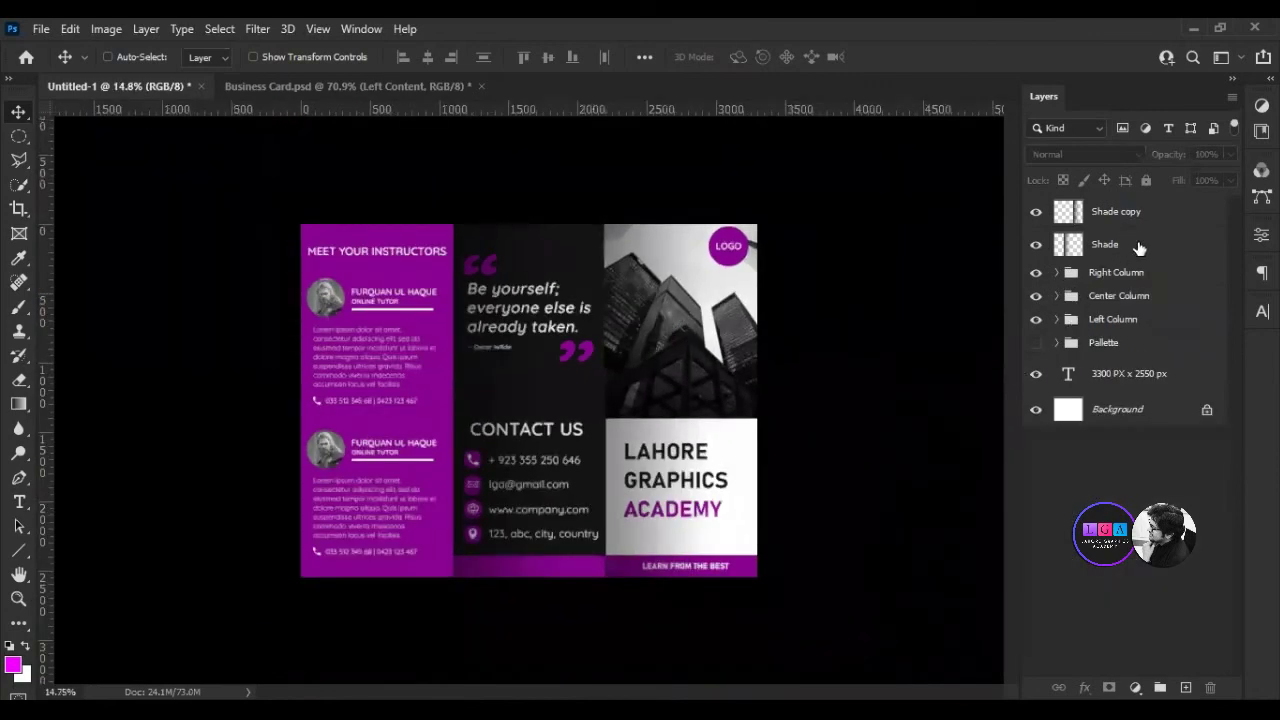
{"action": "left_click", "coordinate": [1140, 247]}
{"action": "left_click", "coordinate": [1130, 211], "text": "shift"}
{"action": "left_click_drag", "start_coordinate": [1172, 158], "coordinate": [1183, 160]}
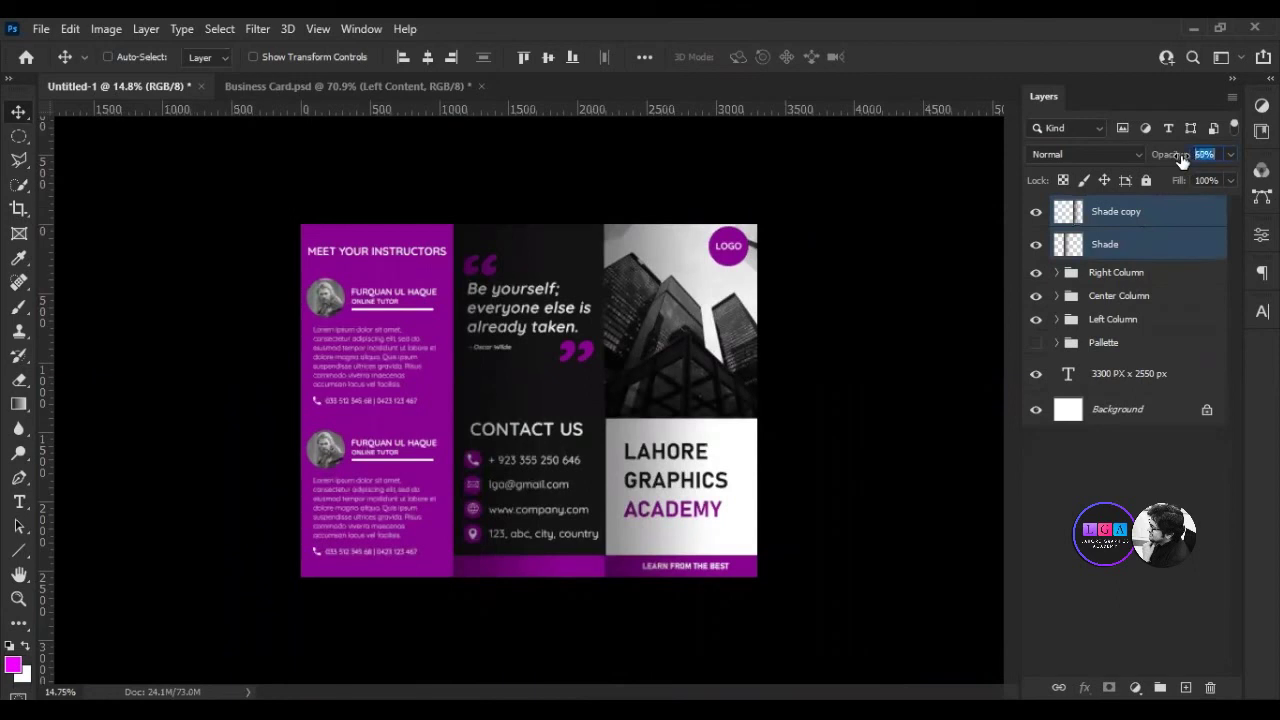
{"action": "left_click", "coordinate": [576, 484]}
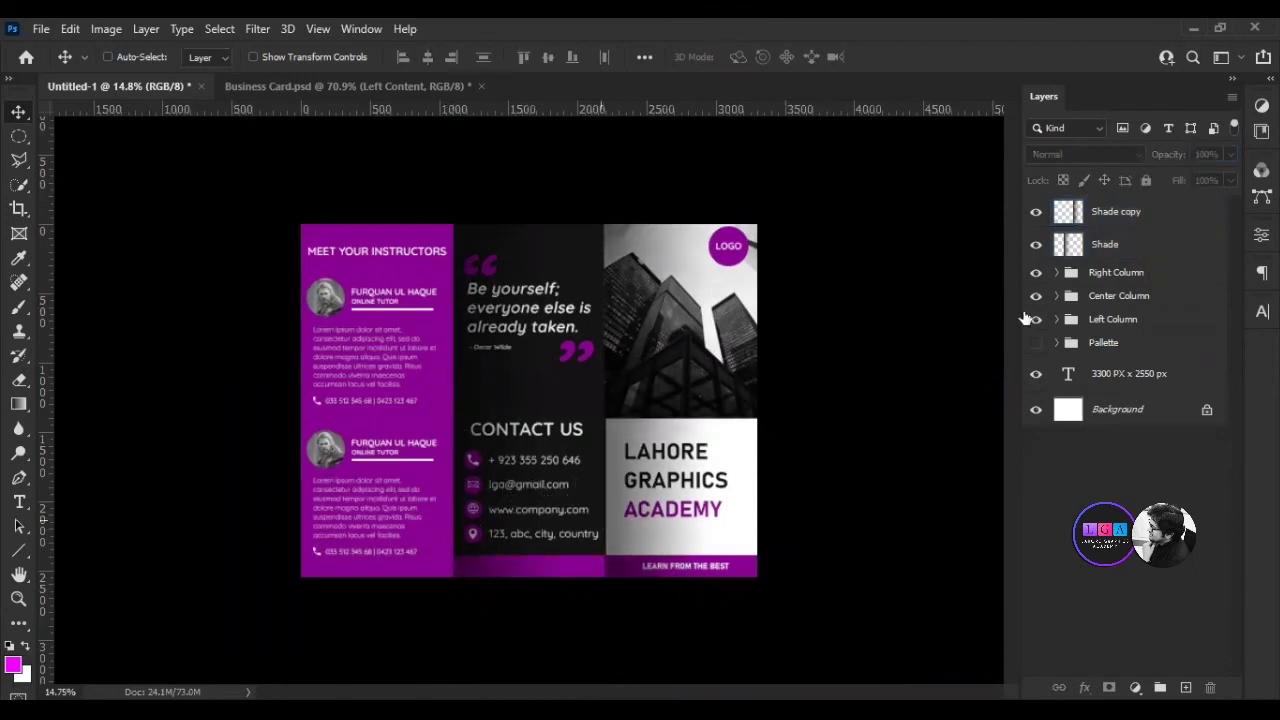
Hide the 3300 PX x 2550 px label, show the column and Pallette groups, and reselect both shades.
{"action": "left_click_drag", "start_coordinate": [1037, 296], "coordinate": [1036, 319]}
{"action": "left_click", "coordinate": [1036, 375]}
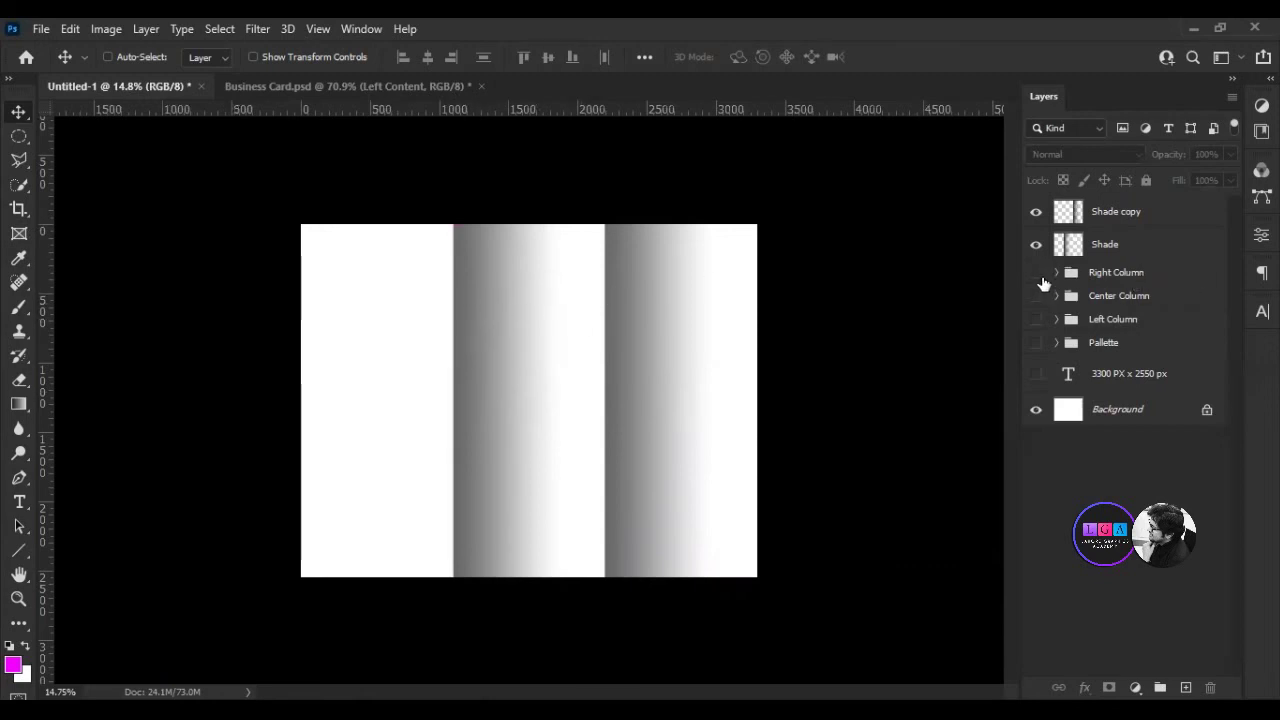
{"action": "left_click_drag", "start_coordinate": [1036, 272], "coordinate": [1036, 343]}
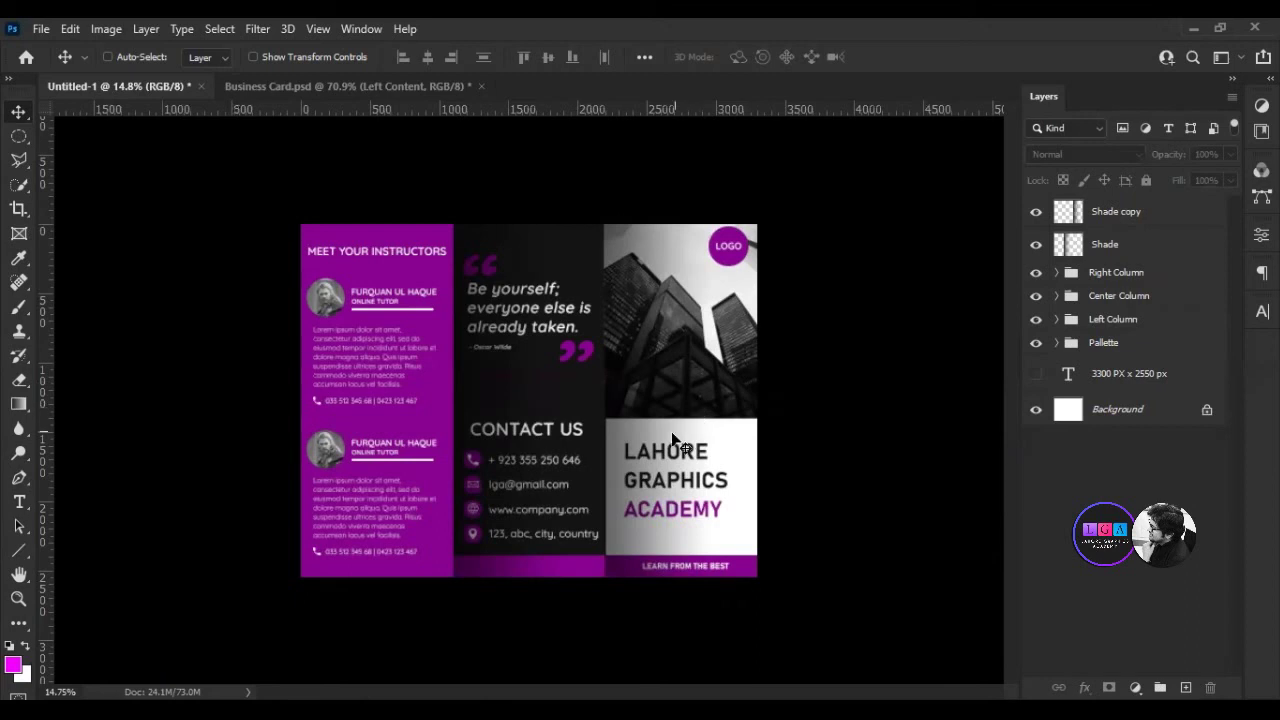
{"action": "scroll", "coordinate": [625, 620], "scroll_direction": "up", "scroll_amount": 1}
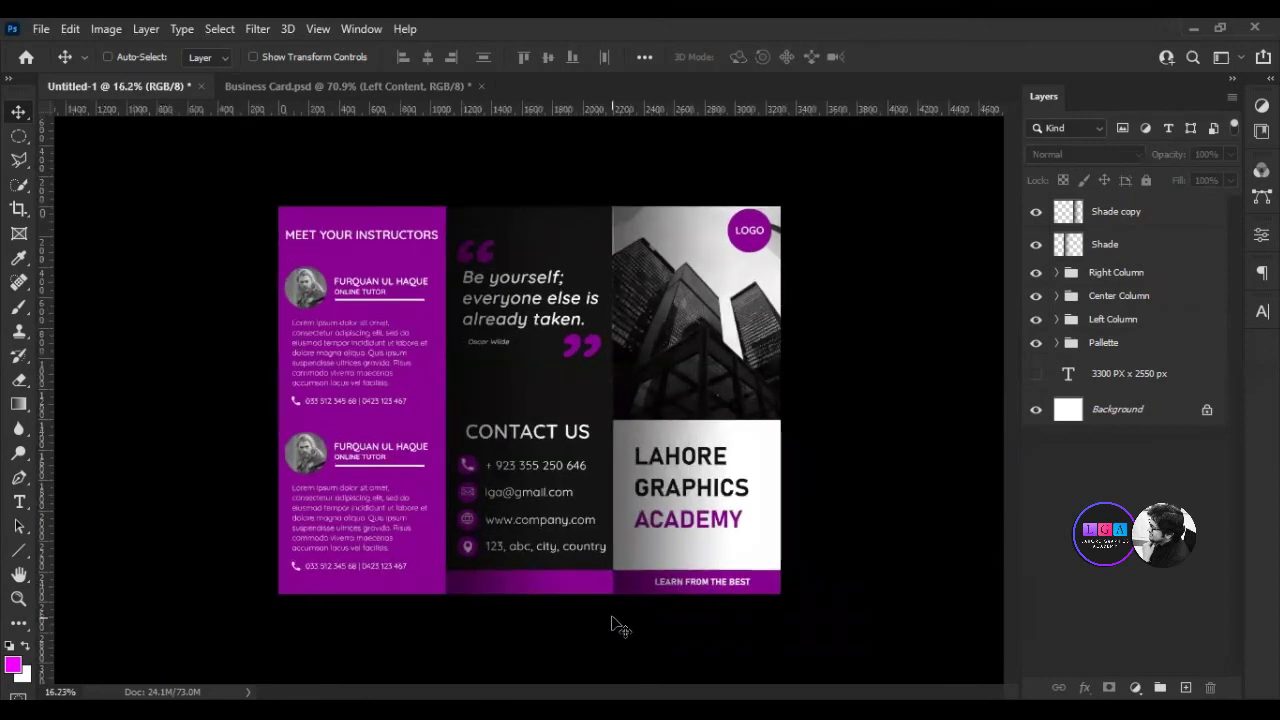
{"action": "scroll", "coordinate": [620, 620], "scroll_direction": "up", "scroll_amount": 1}
{"action": "scroll", "coordinate": [616, 621], "scroll_direction": "up", "scroll_amount": 1}
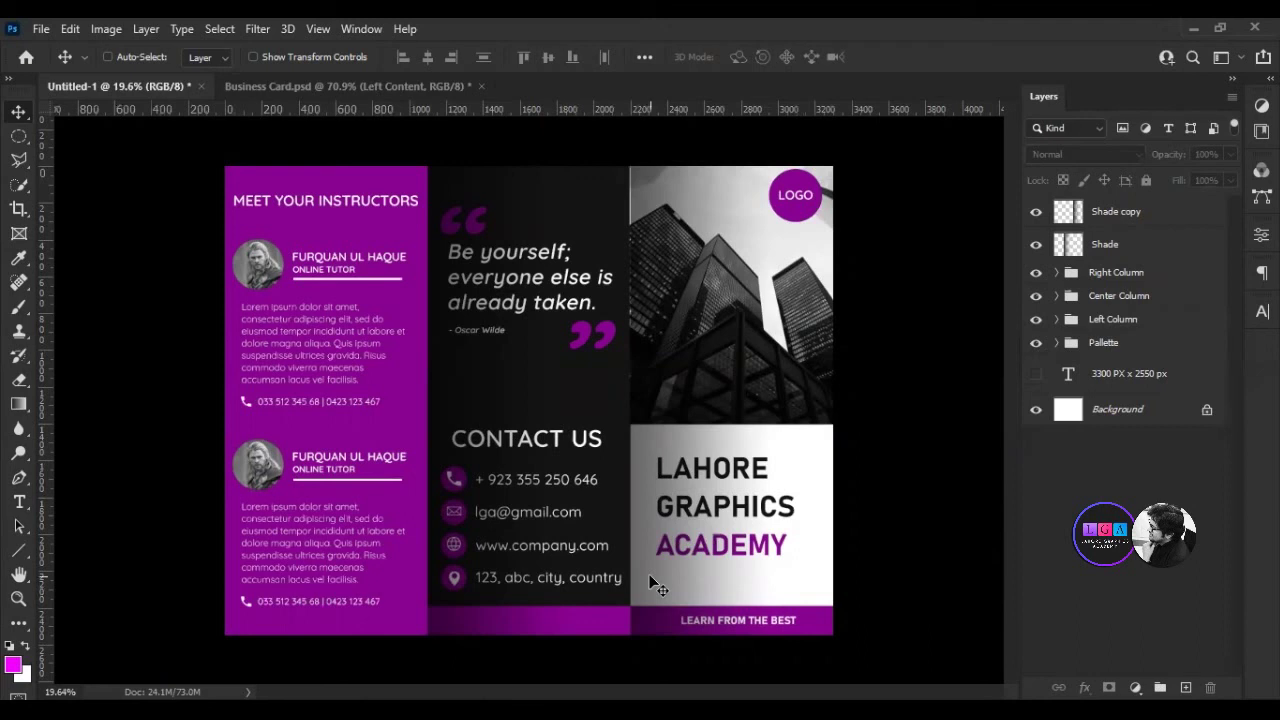
{"action": "left_click", "coordinate": [1130, 218]}
{"action": "left_click", "coordinate": [1133, 248], "text": "shift"}
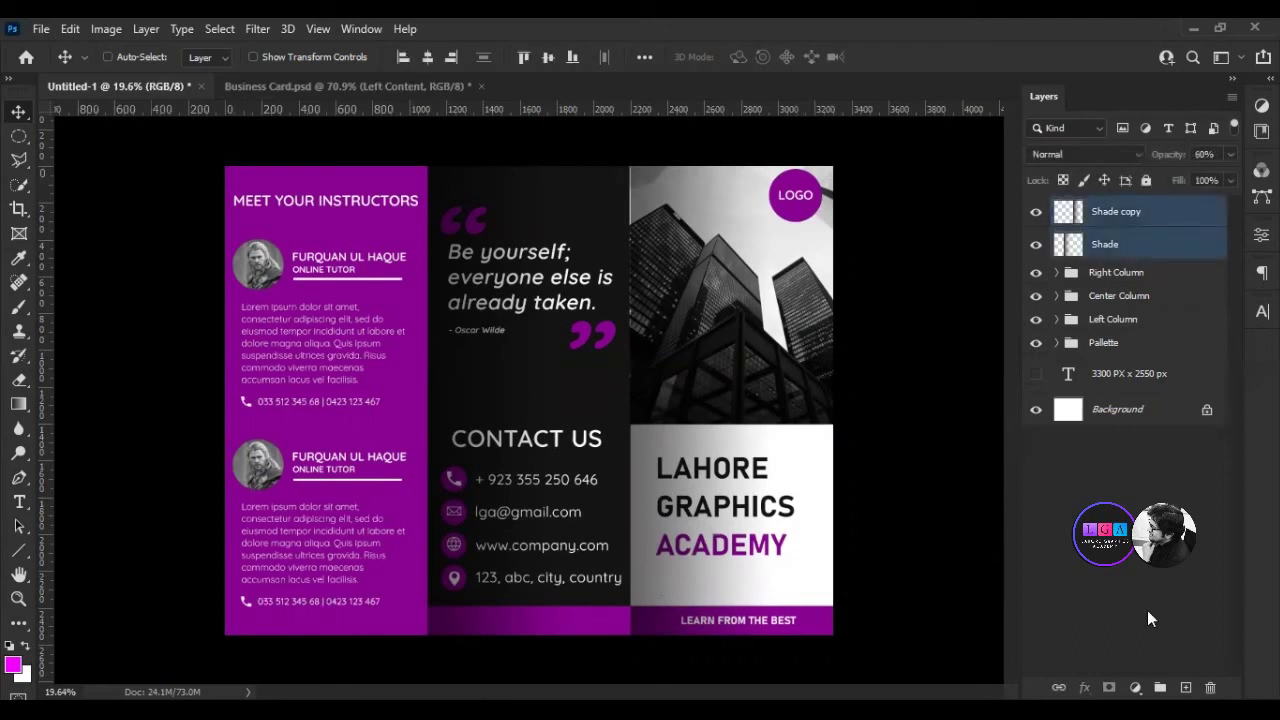
Group the two shade layers, rotate the group 180°, and shift it onto the left and centre columns.
{"action": "key", "text": "ctrl+g"}
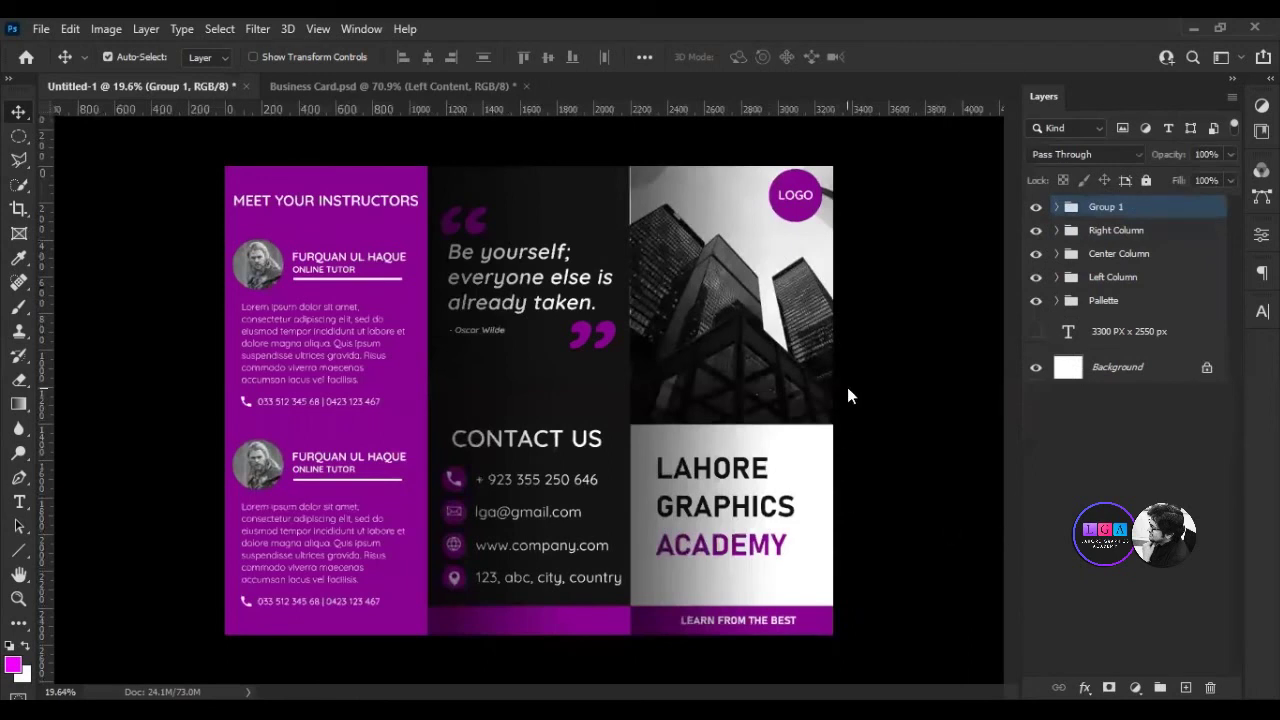
{"action": "key", "text": "ctrl+t"}
{"action": "key", "text": "ctrl+minus"}
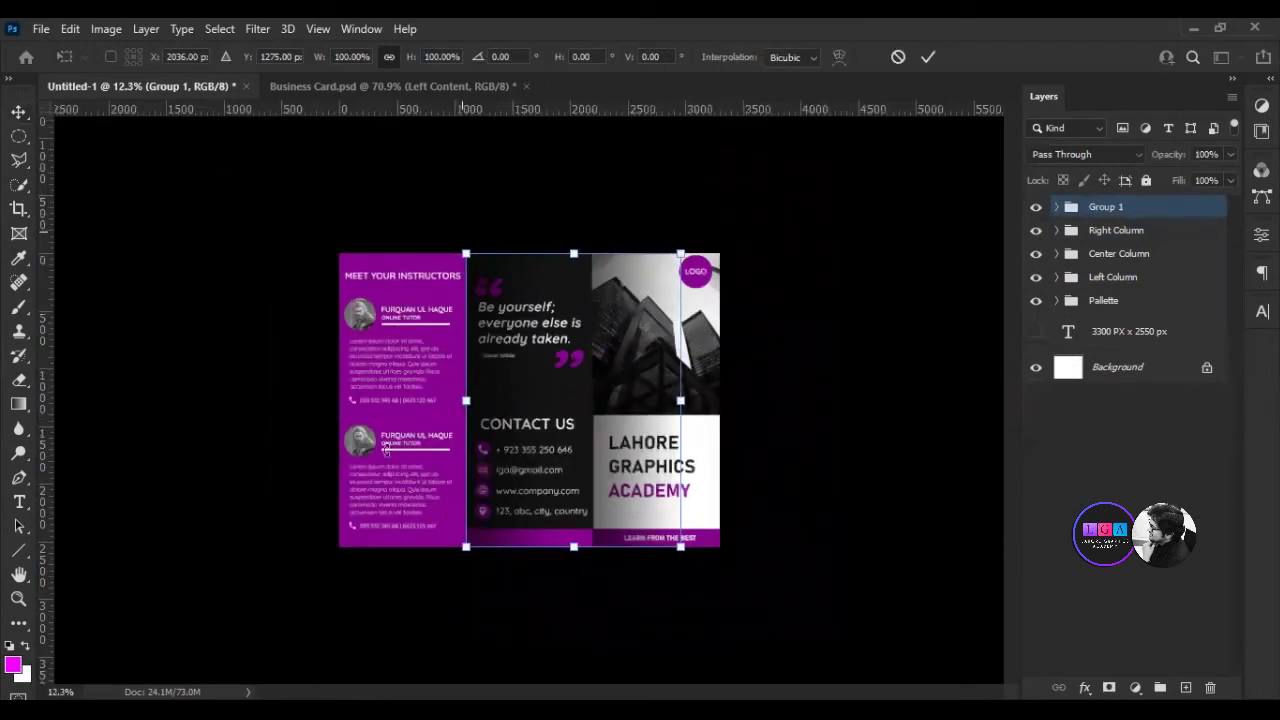
{"action": "right_click", "coordinate": [530, 424]}
{"action": "left_click", "coordinate": [508, 428]}
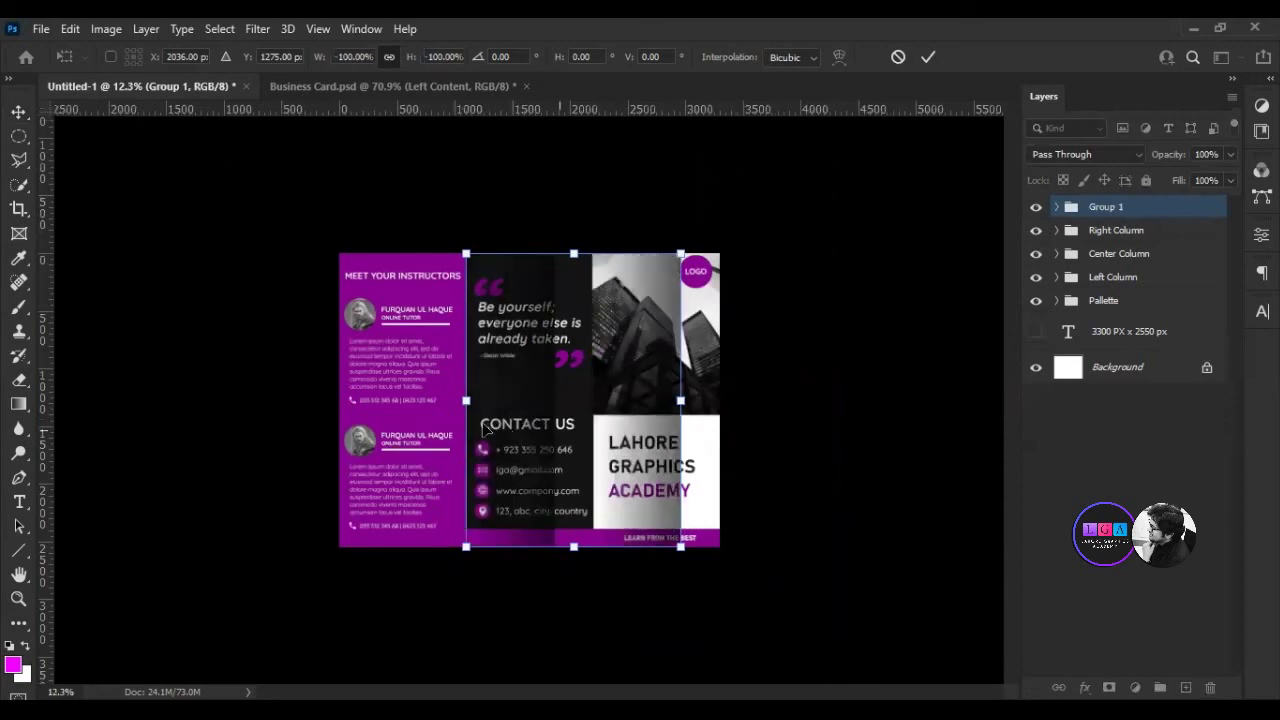
{"action": "left_click_drag", "start_coordinate": [594, 391], "coordinate": [613, 396]}
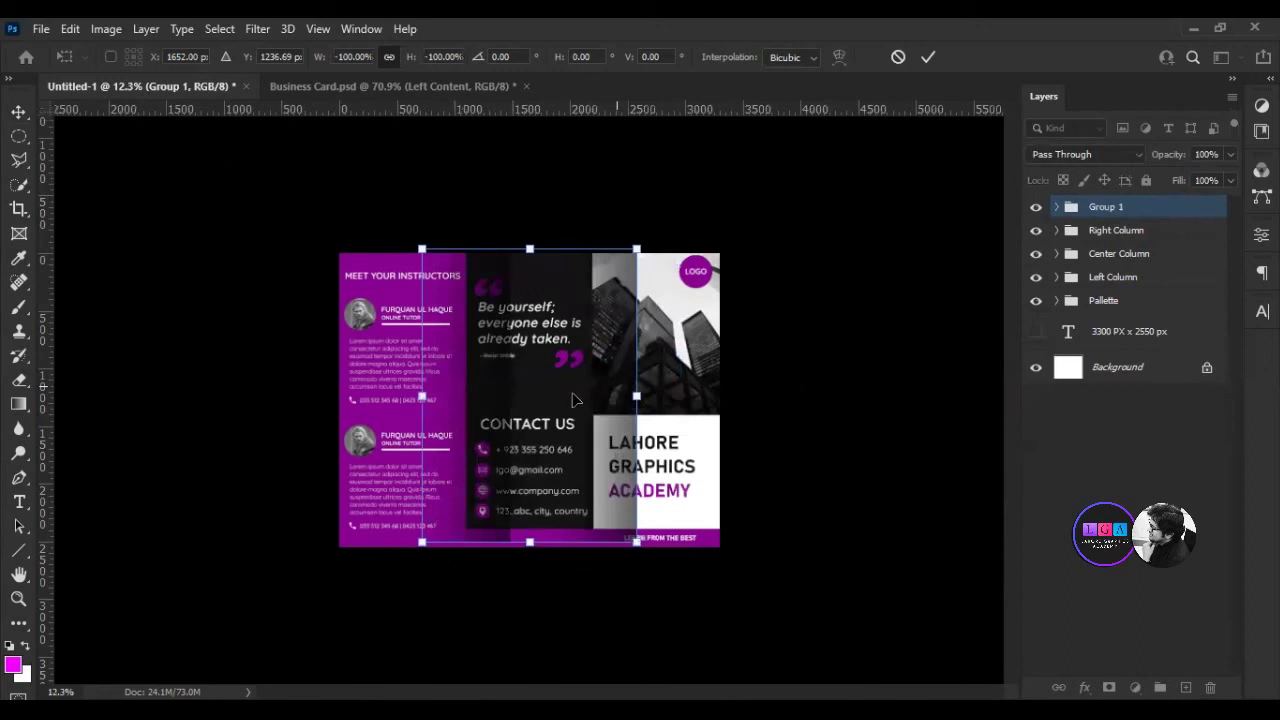
{"action": "left_click", "coordinate": [928, 57]}
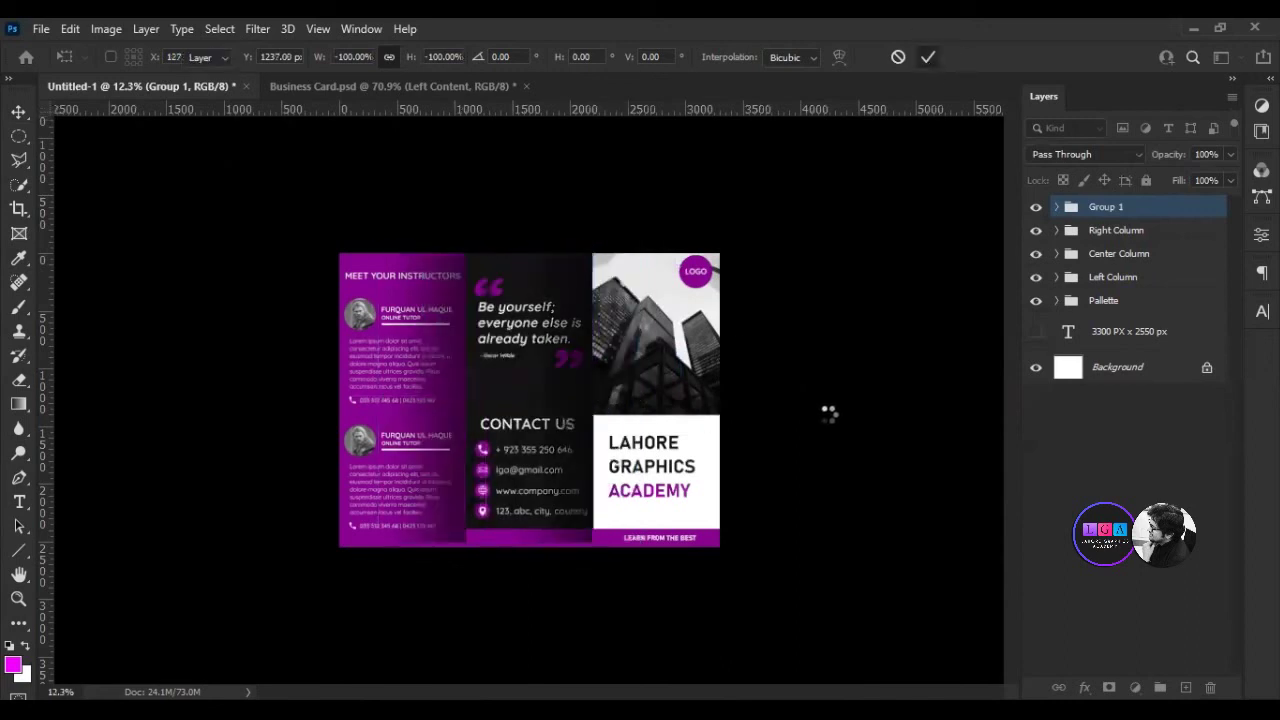
{"action": "key", "text": "ctrl+plus"}
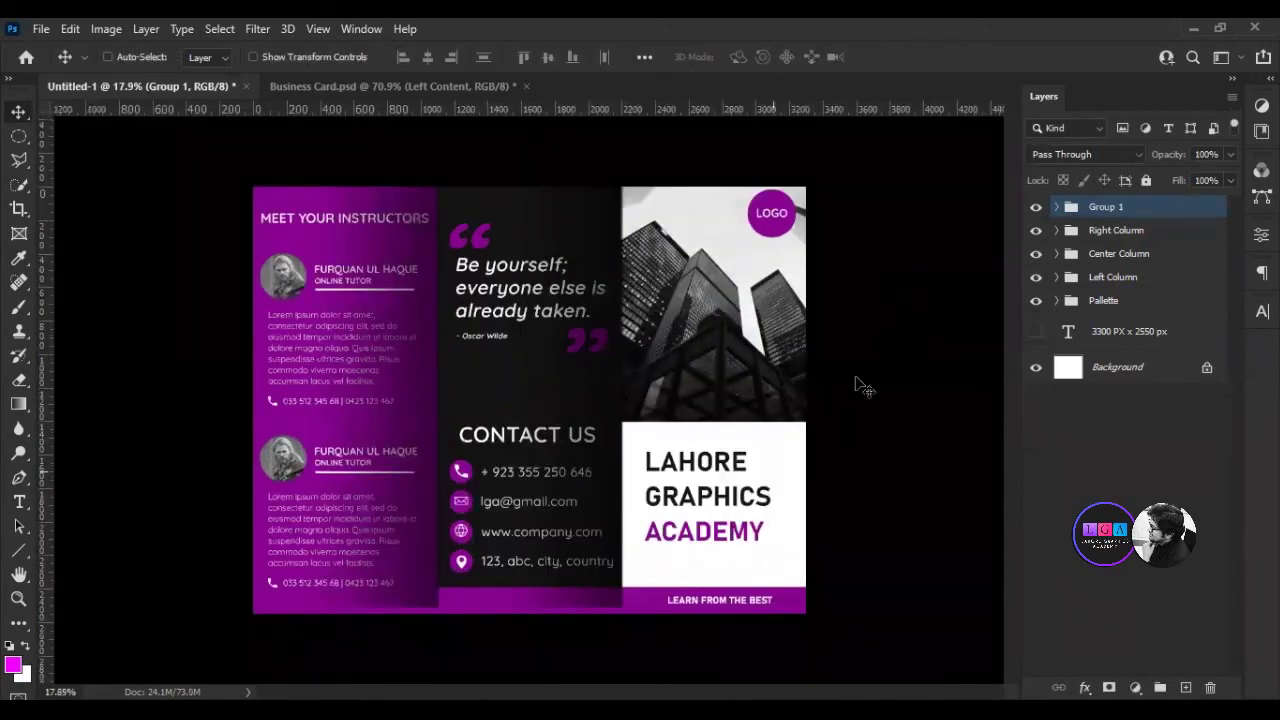